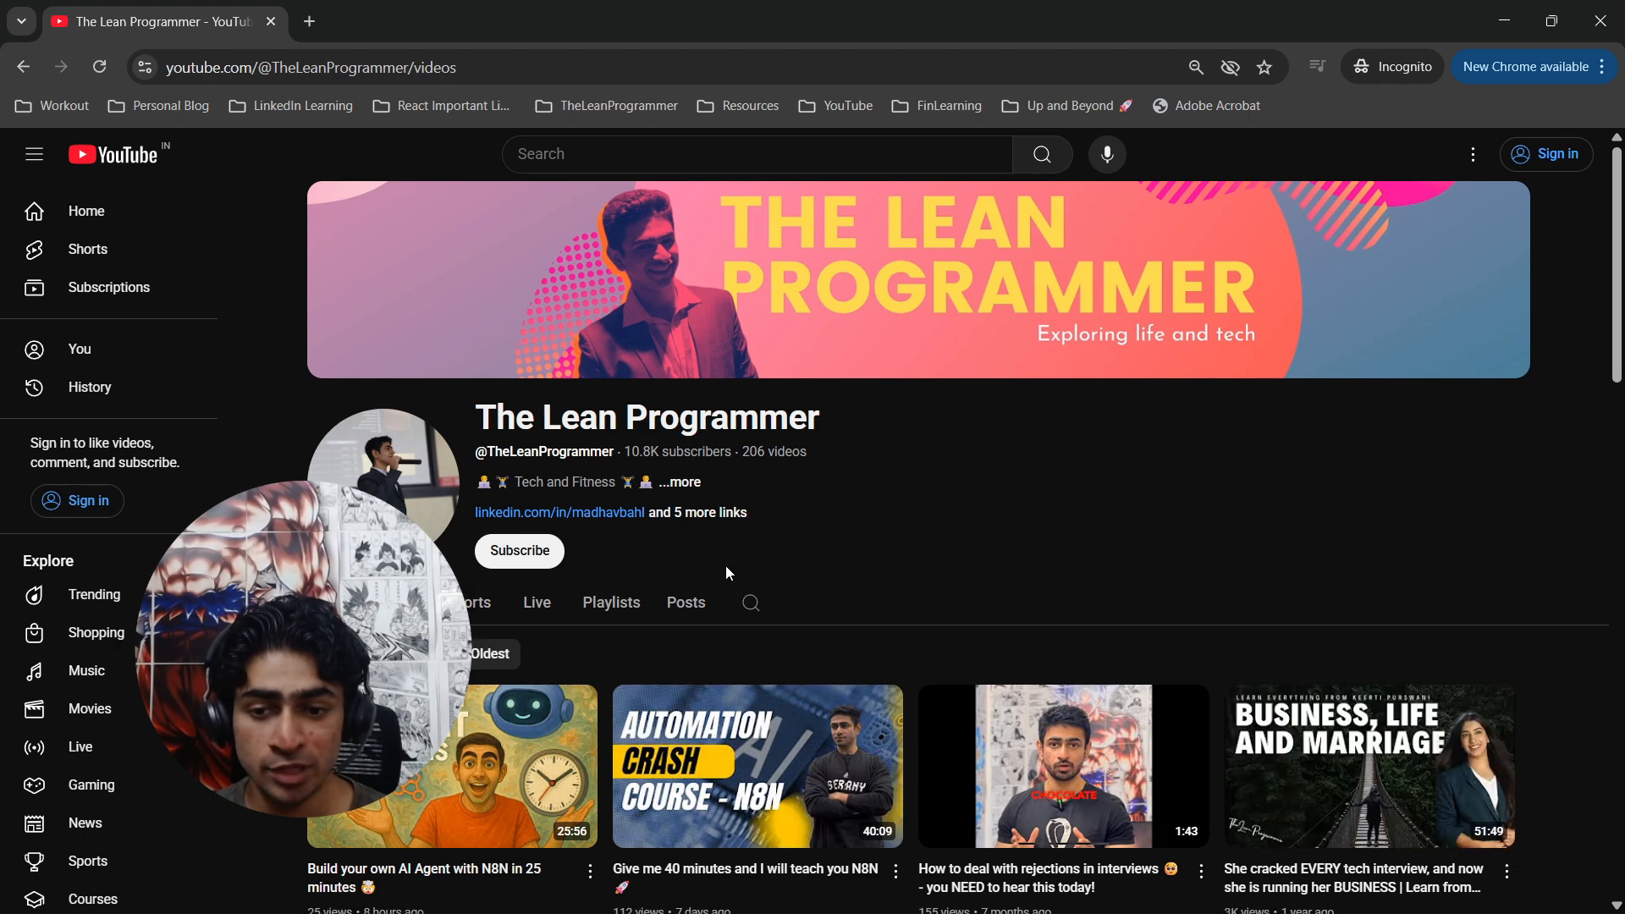
scroll(702, 563, down, 2)
scroll(680, 559, up, 2)
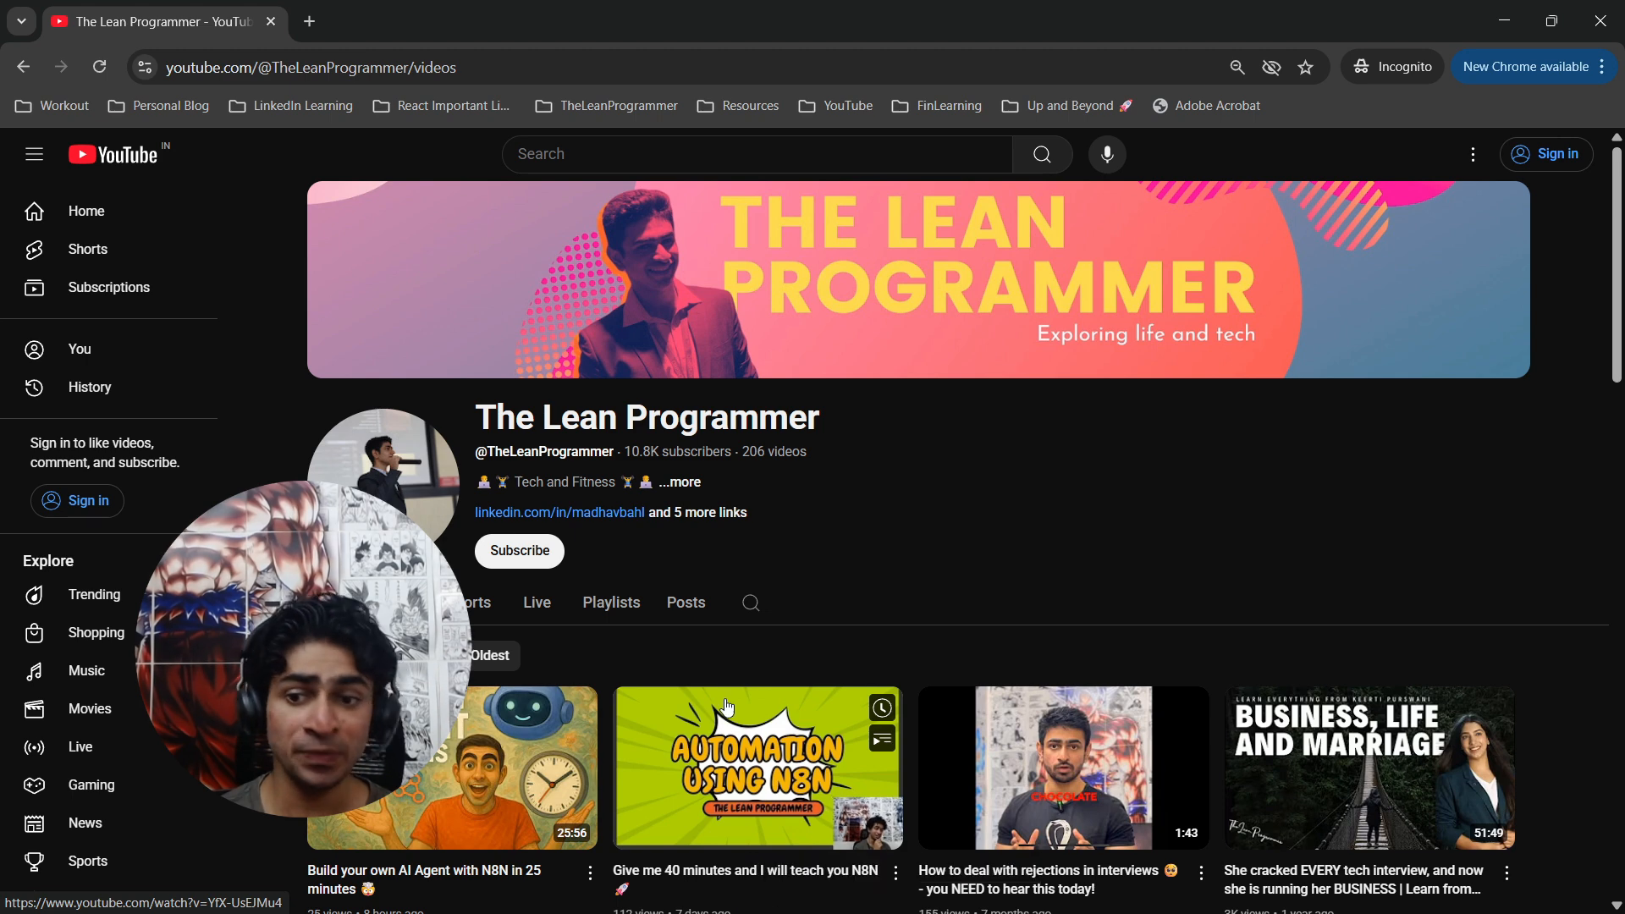
scroll(726, 623, down, 1)
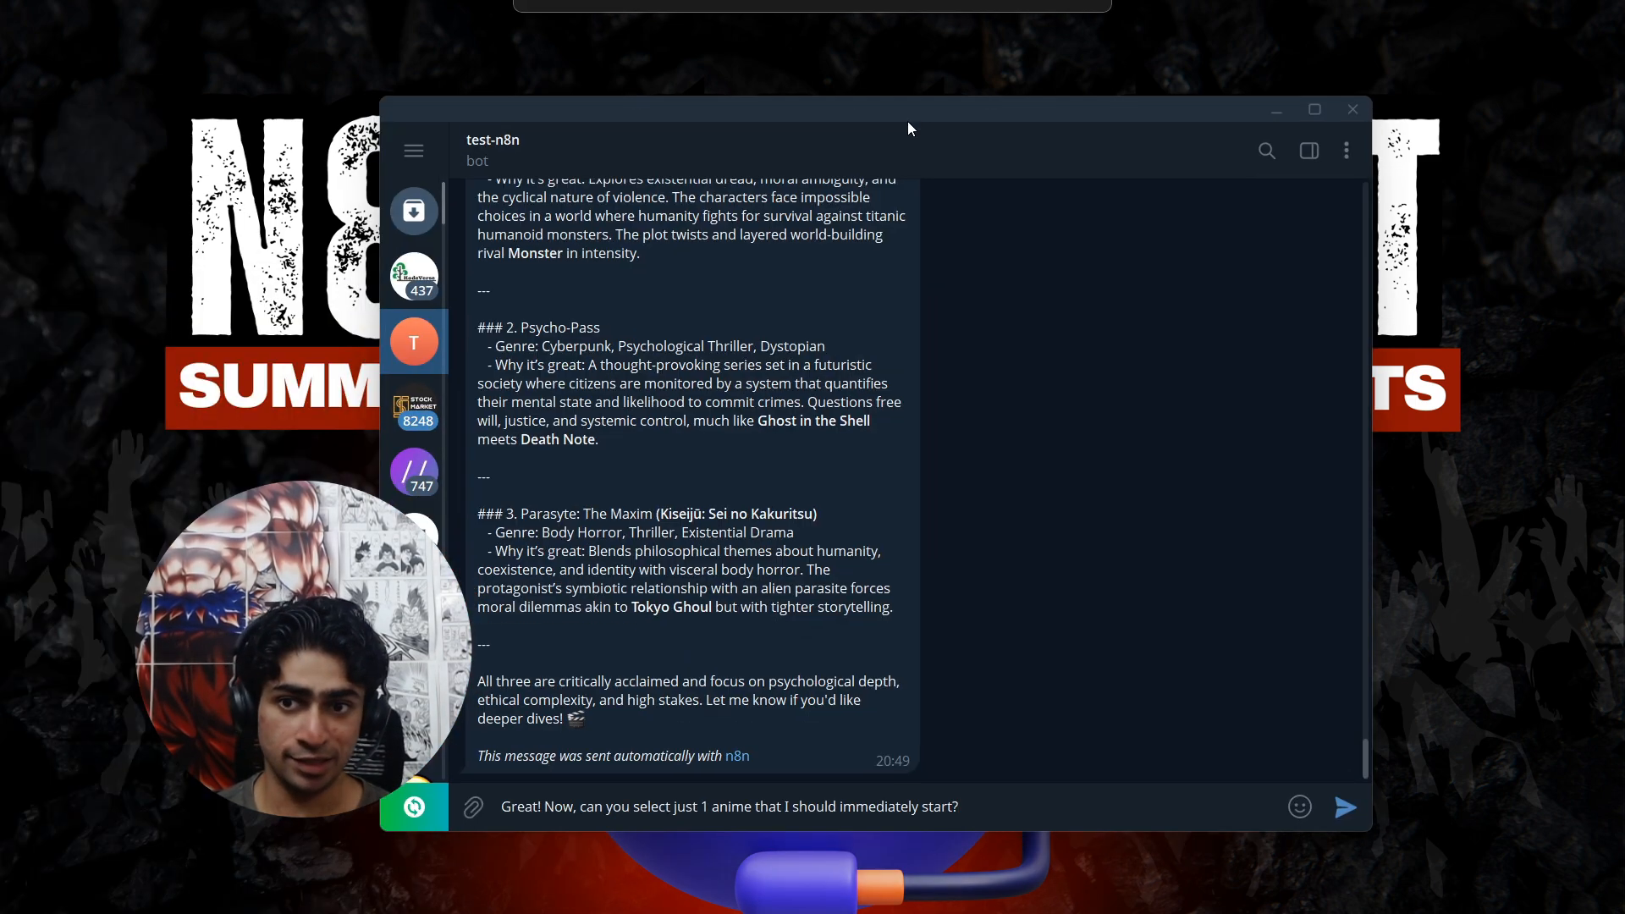
Send the drafted message "Great! Now, can you select just 1 anime that I should immediately start?" to the test-n8n bot.
scroll(897, 486, up, 8)
scroll(897, 488, up, 5)
scroll(1063, 691, down, 4)
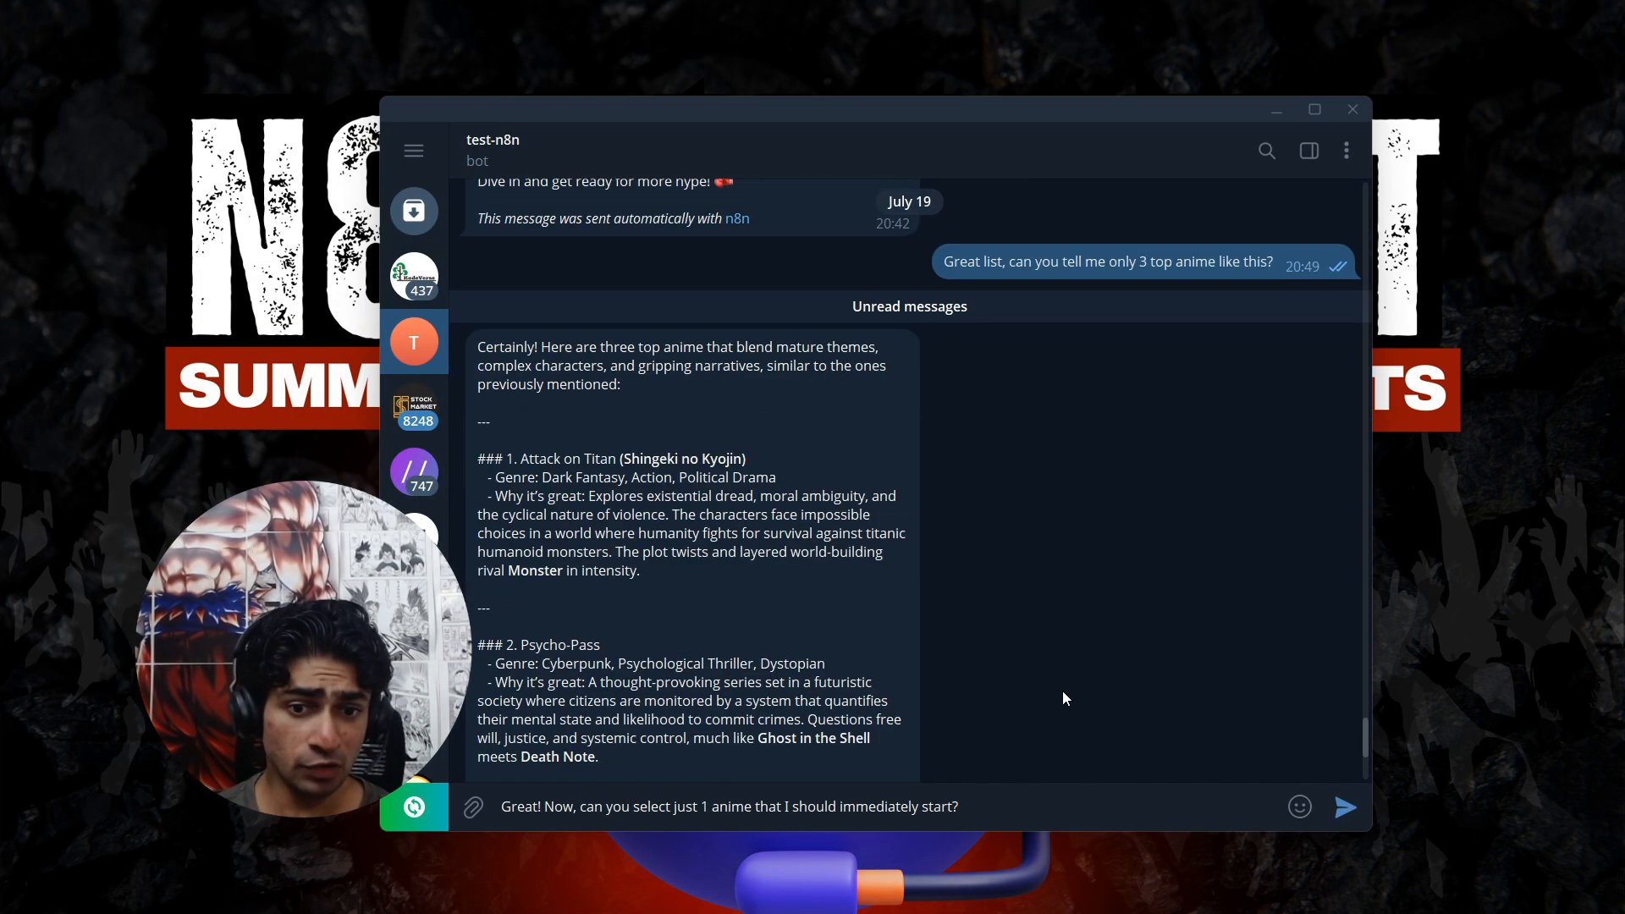
key(Return)
Review the earlier anime questions and the bot's replies in the test-n8n chat, including its answer to the latest message.
scroll(1098, 664, up, 2)
scroll(1092, 644, up, 5)
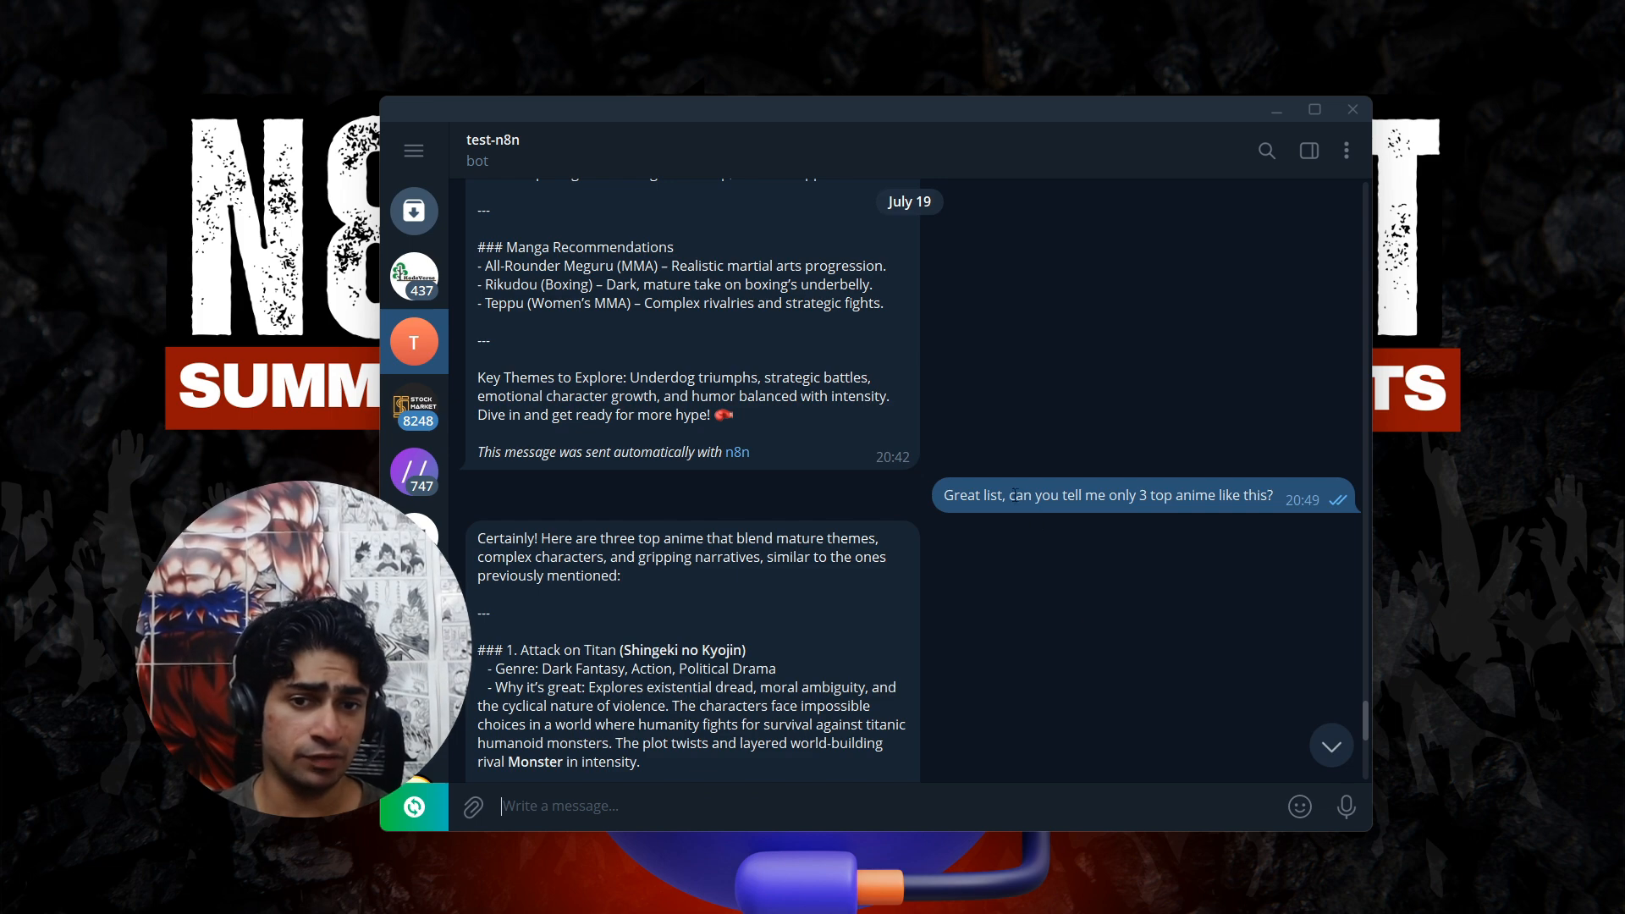
scroll(1008, 491, up, 8)
scroll(1008, 491, up, 10)
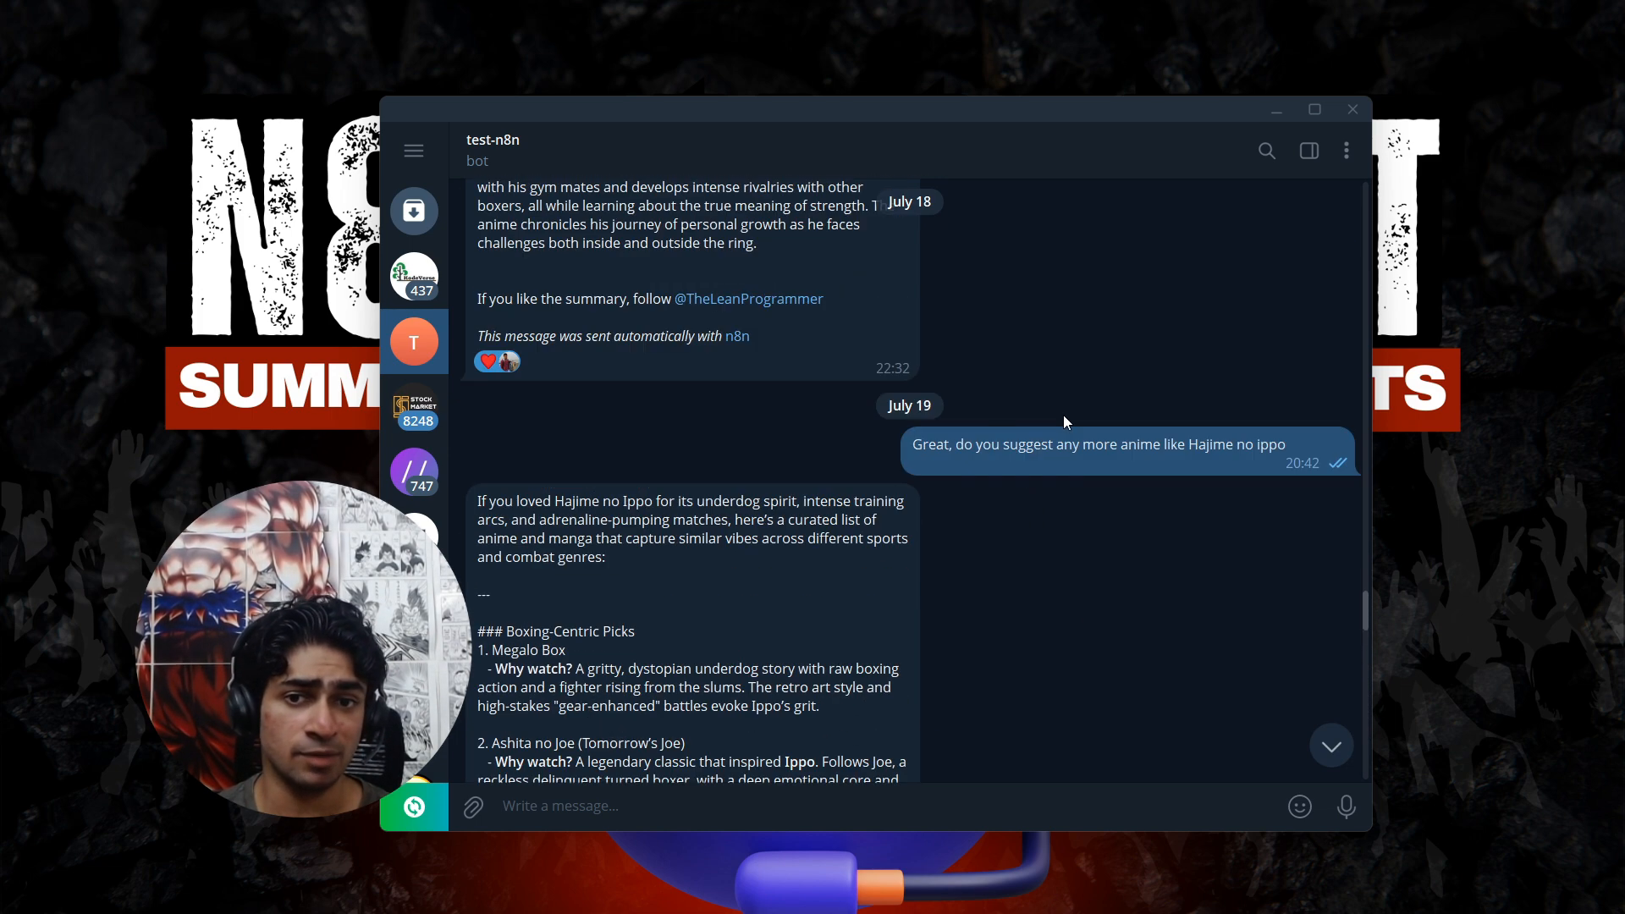
drag(965, 445, 1291, 445)
scroll(1186, 486, down, 15)
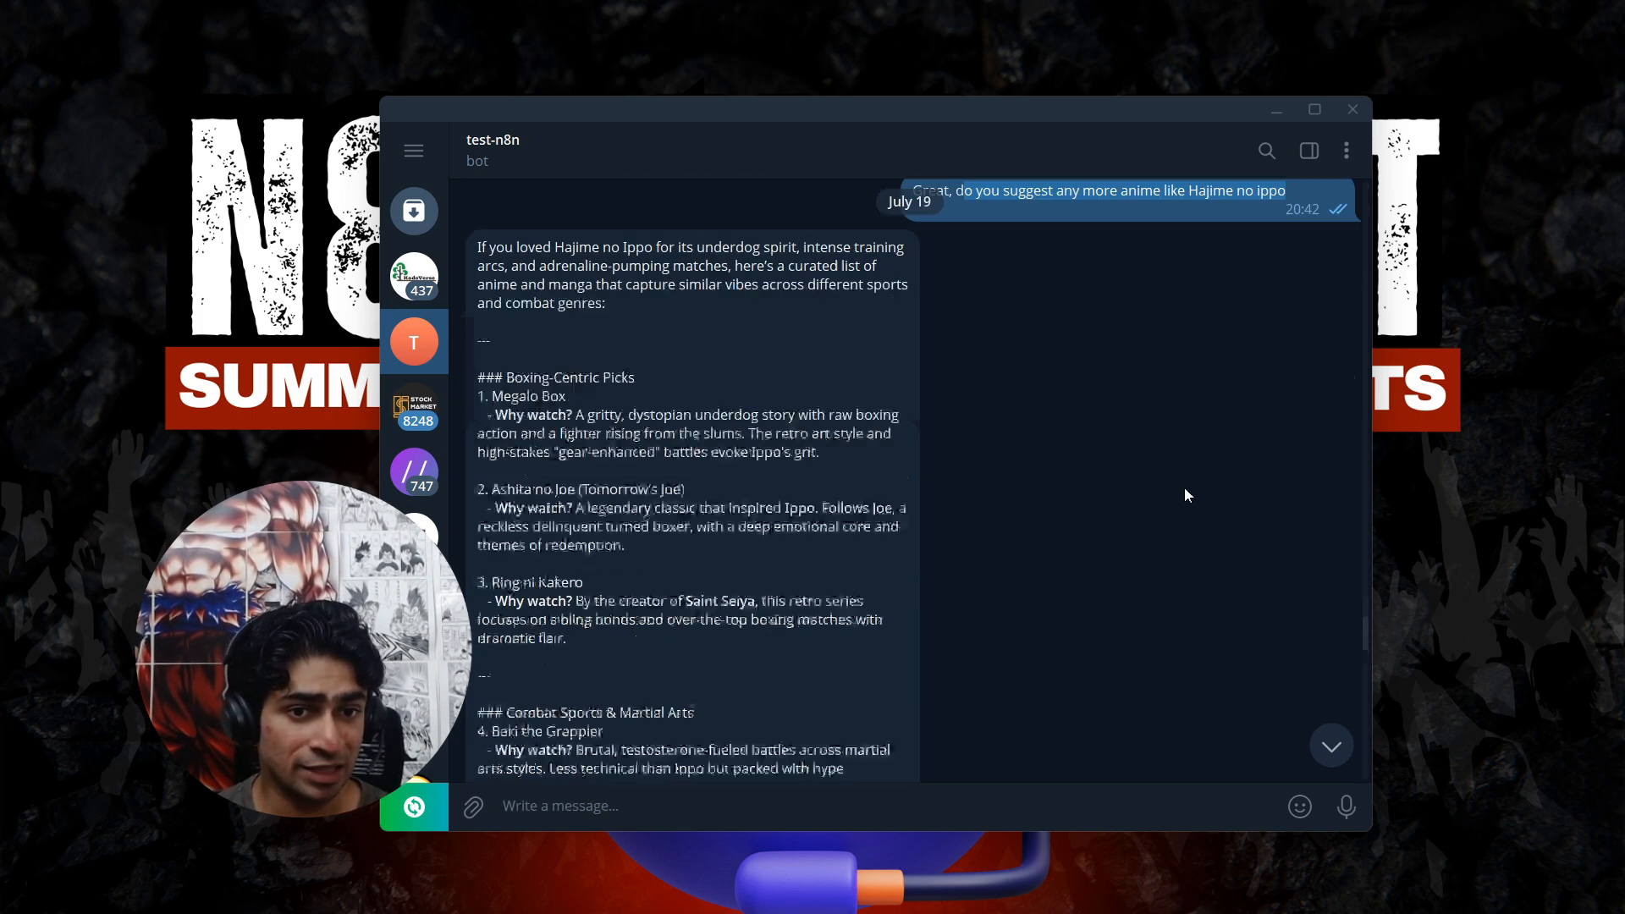
scroll(1135, 522, down, 2)
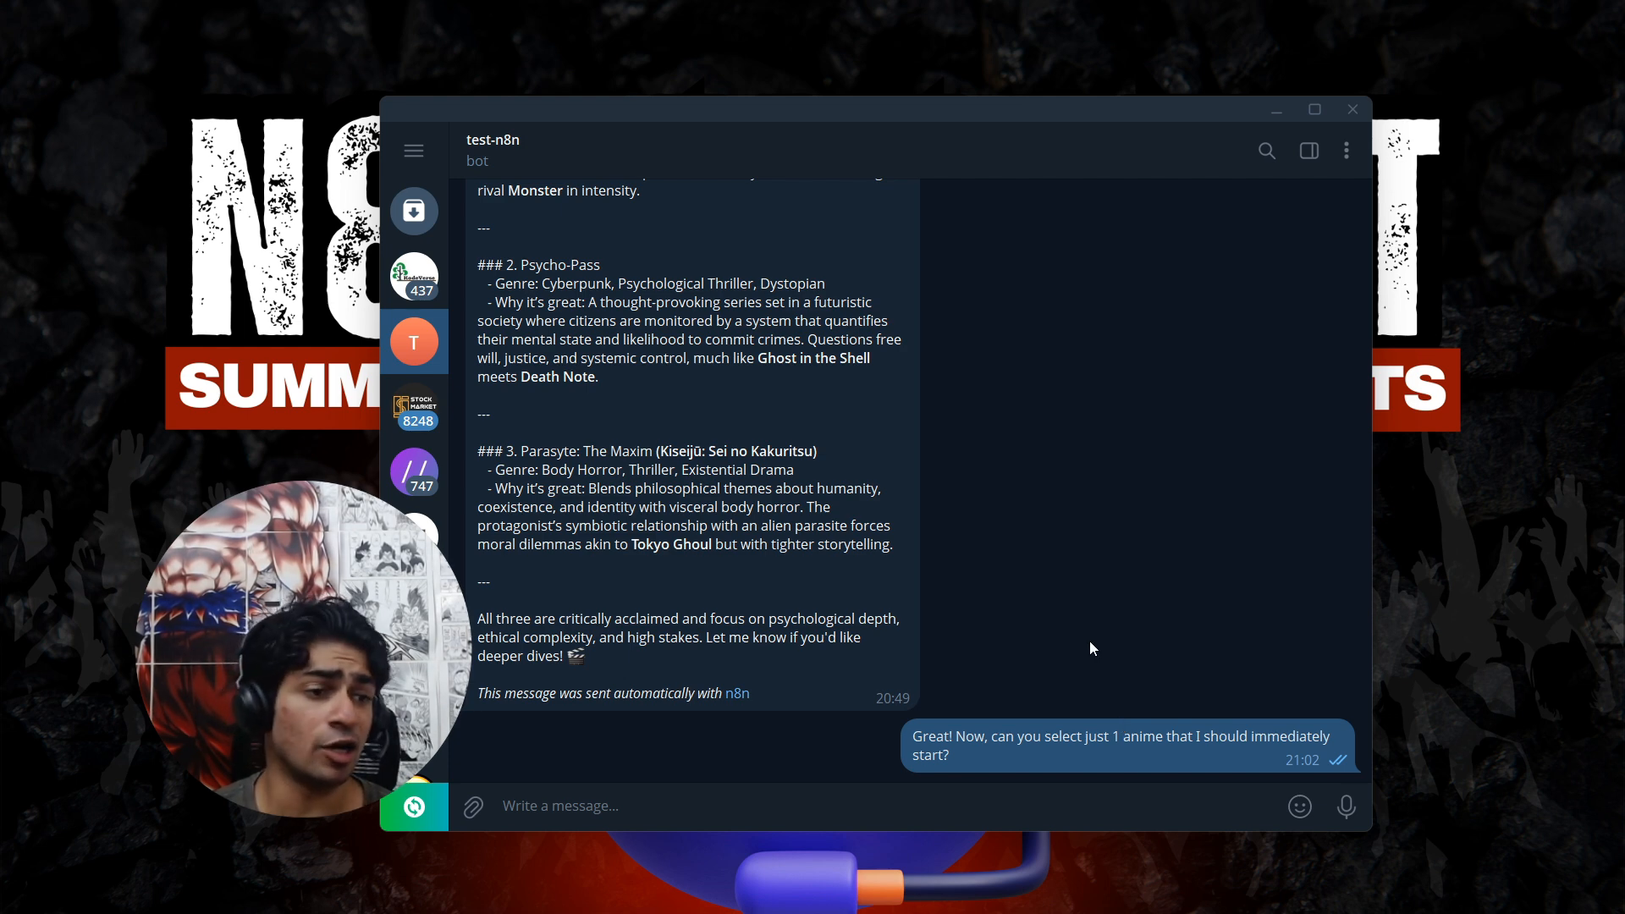
drag(530, 382, 749, 495)
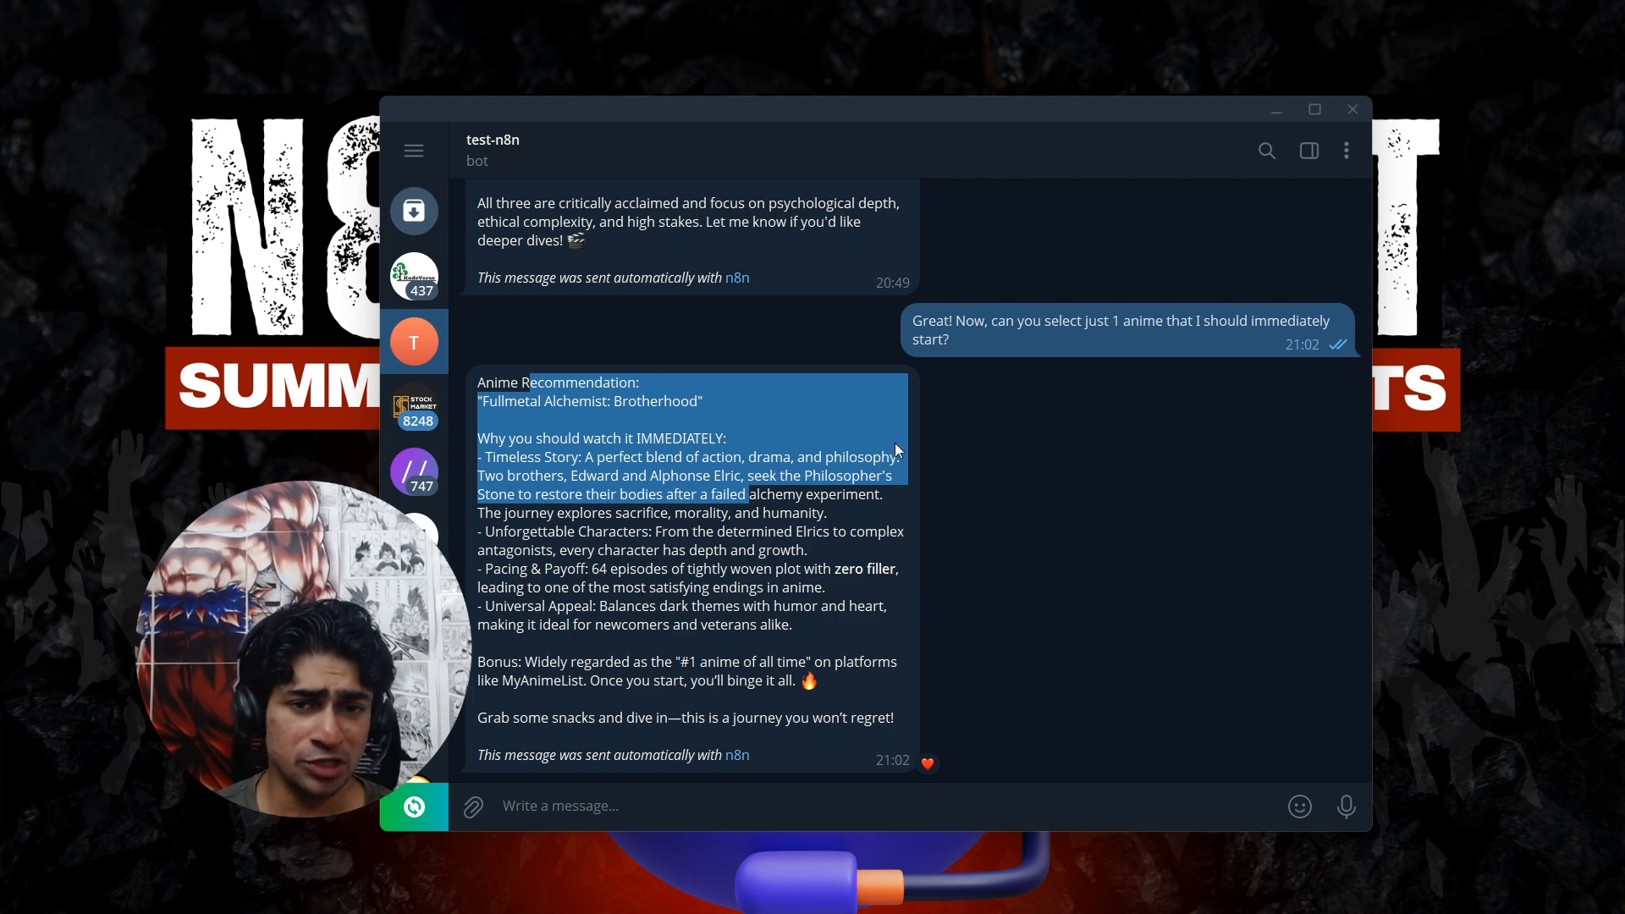
Bring up The Lean Programmer's YouTube channel in the Chrome window and maximize it.
drag(0, 440, 805, 153)
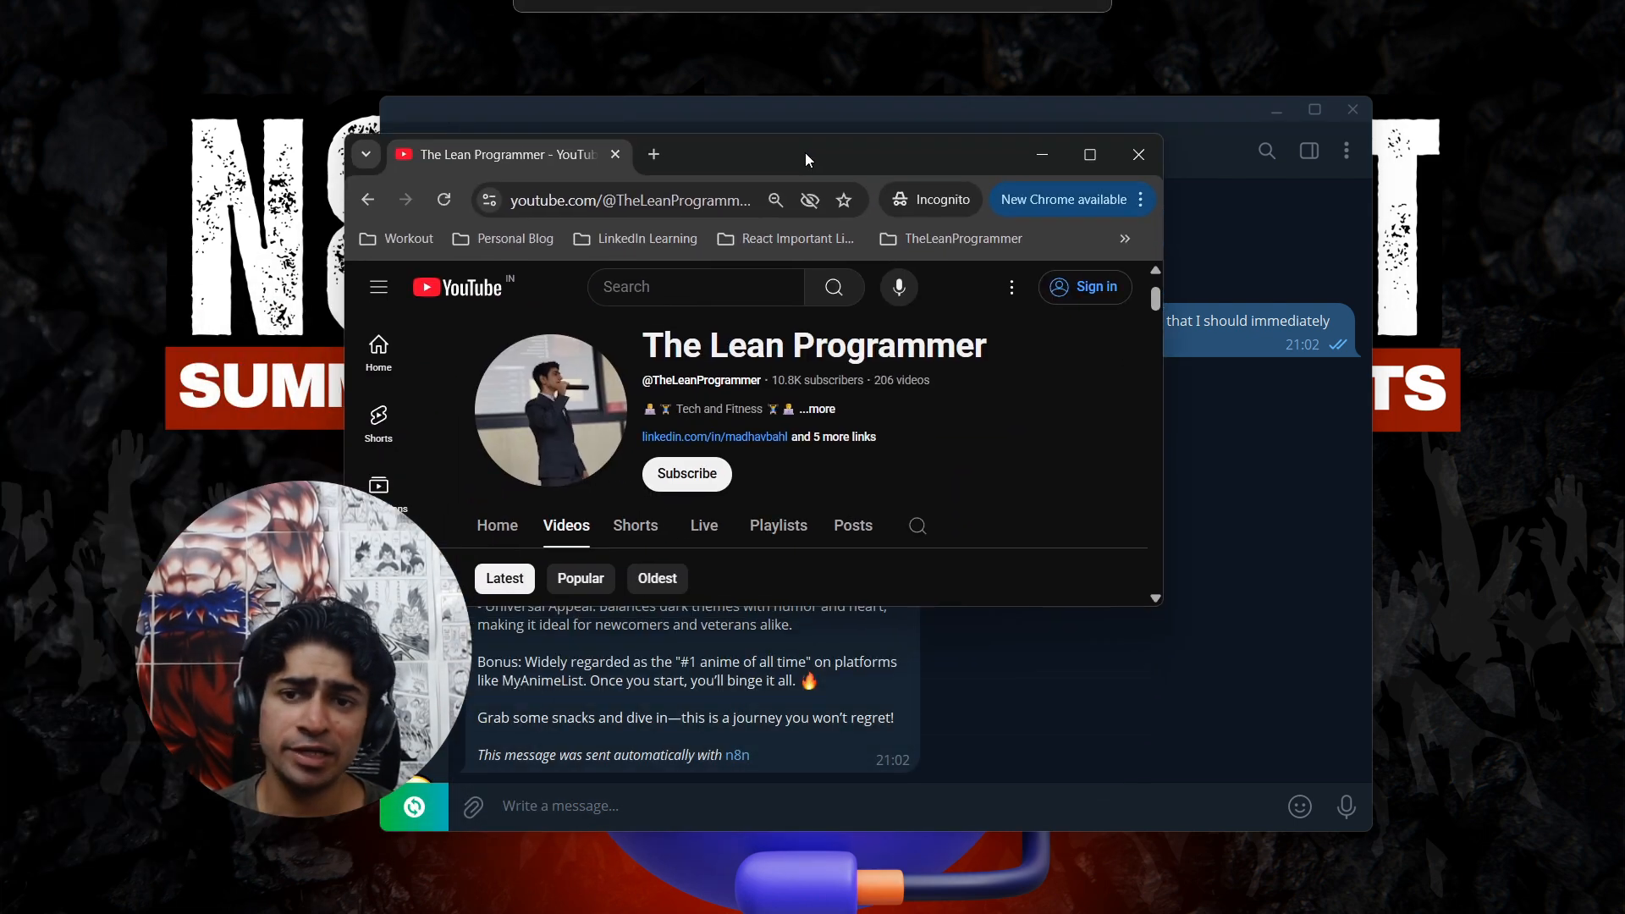
double_click(805, 152)
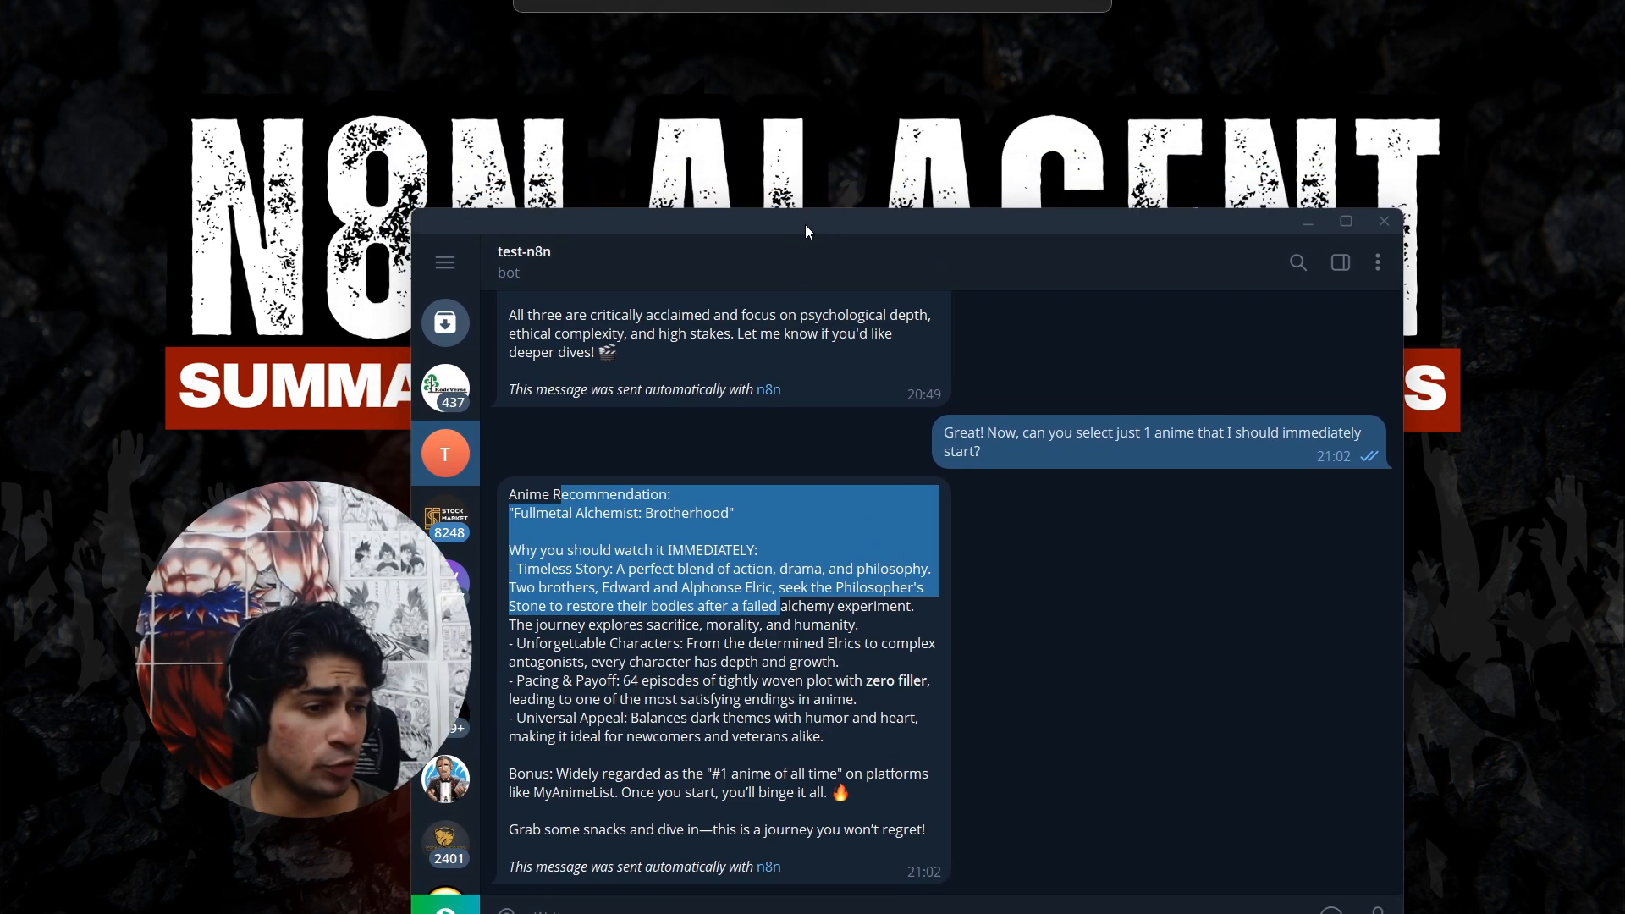
Examine the test-n8n conversation from the uploaded anime.txt and its summary through the follow-up questions to the single-anime recommendation.
scroll(865, 530, up, 20)
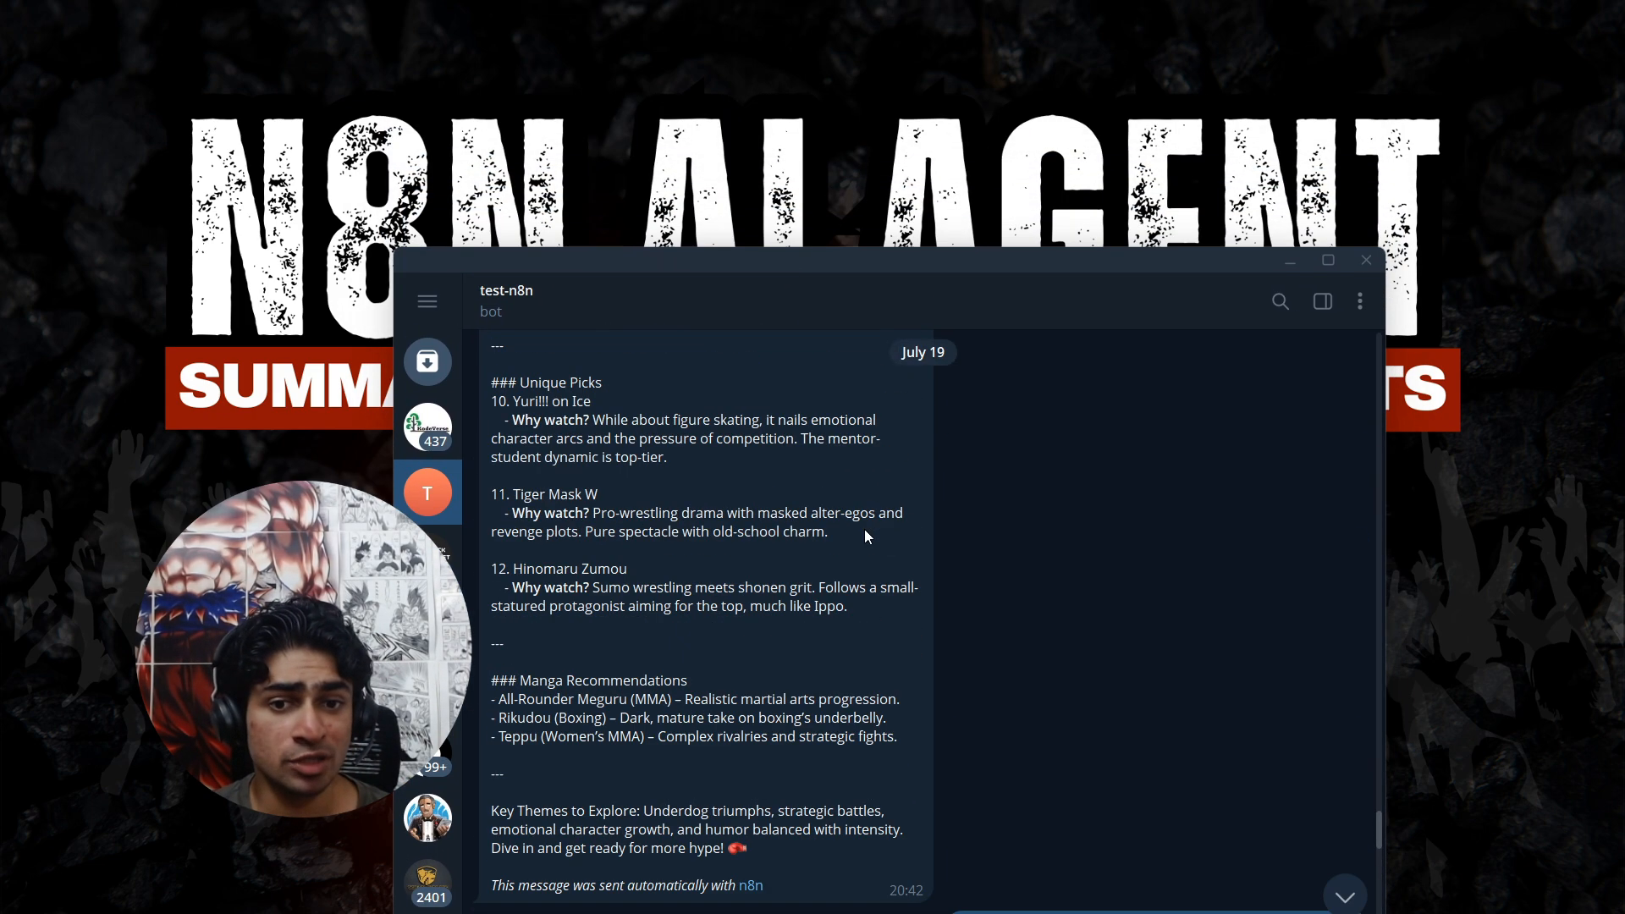
scroll(865, 530, up, 4)
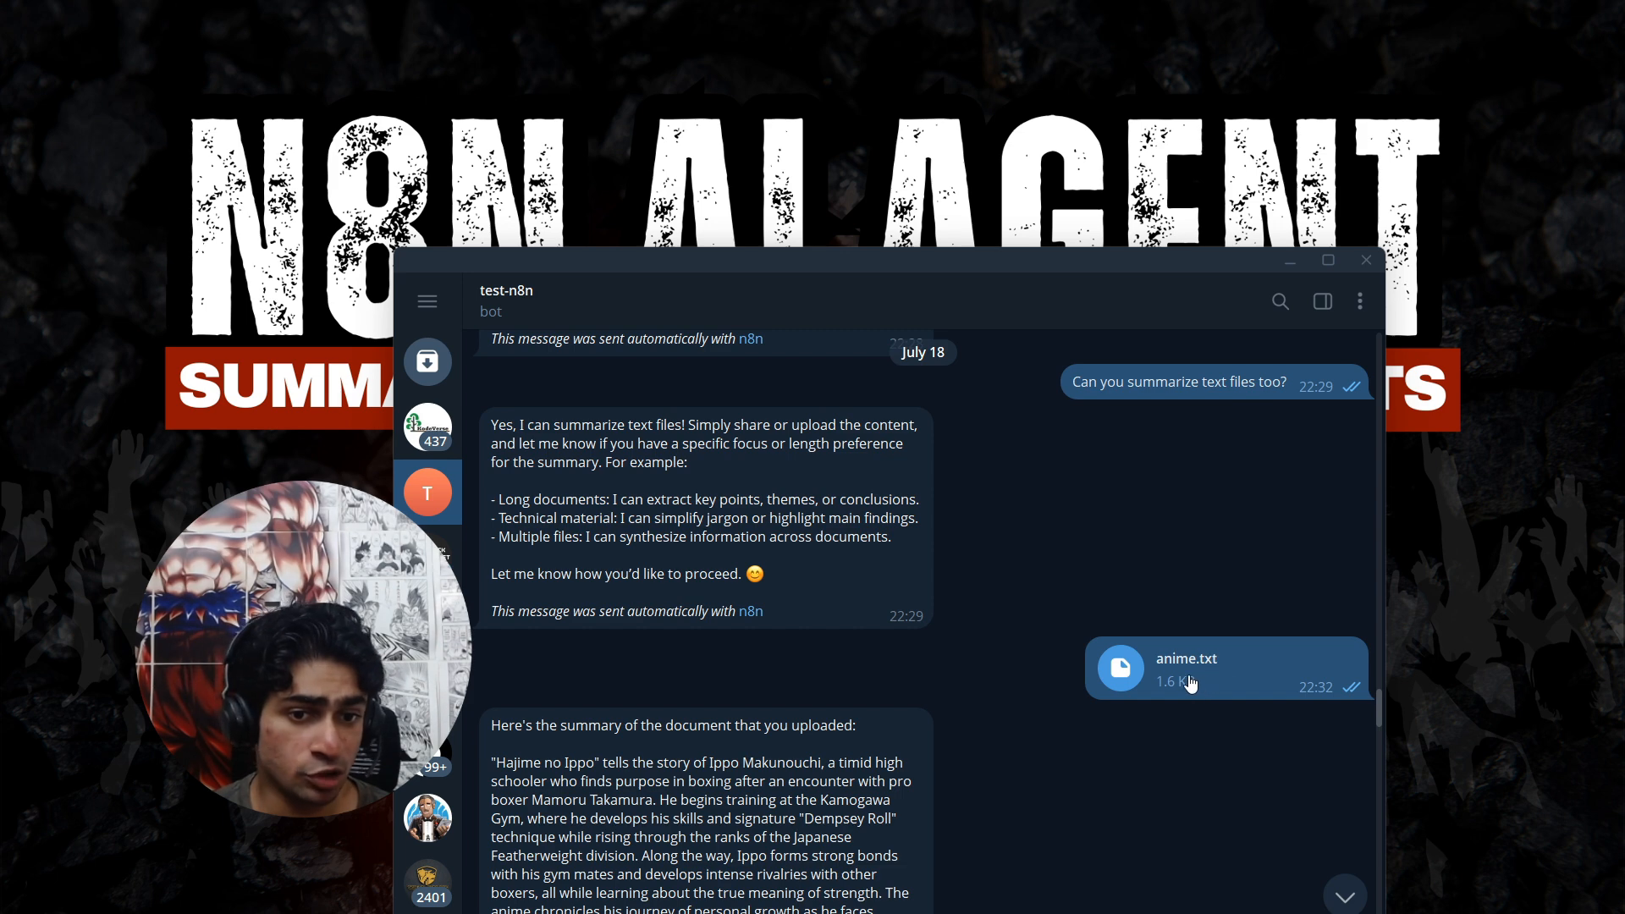
scroll(1182, 652, down, 2)
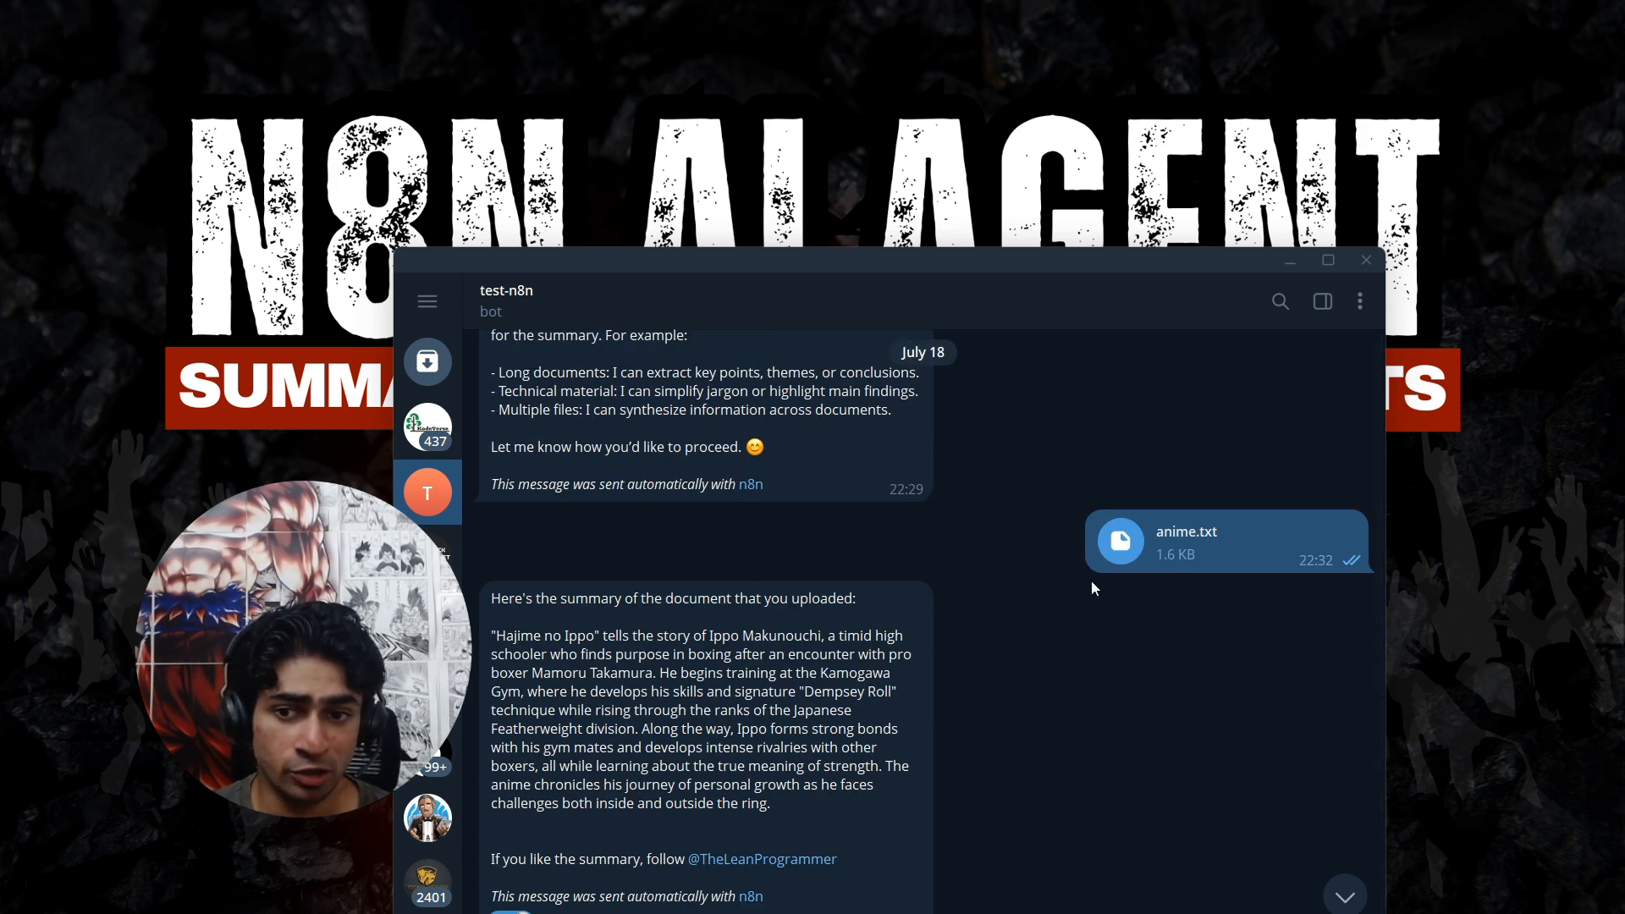
scroll(653, 541, down, 1)
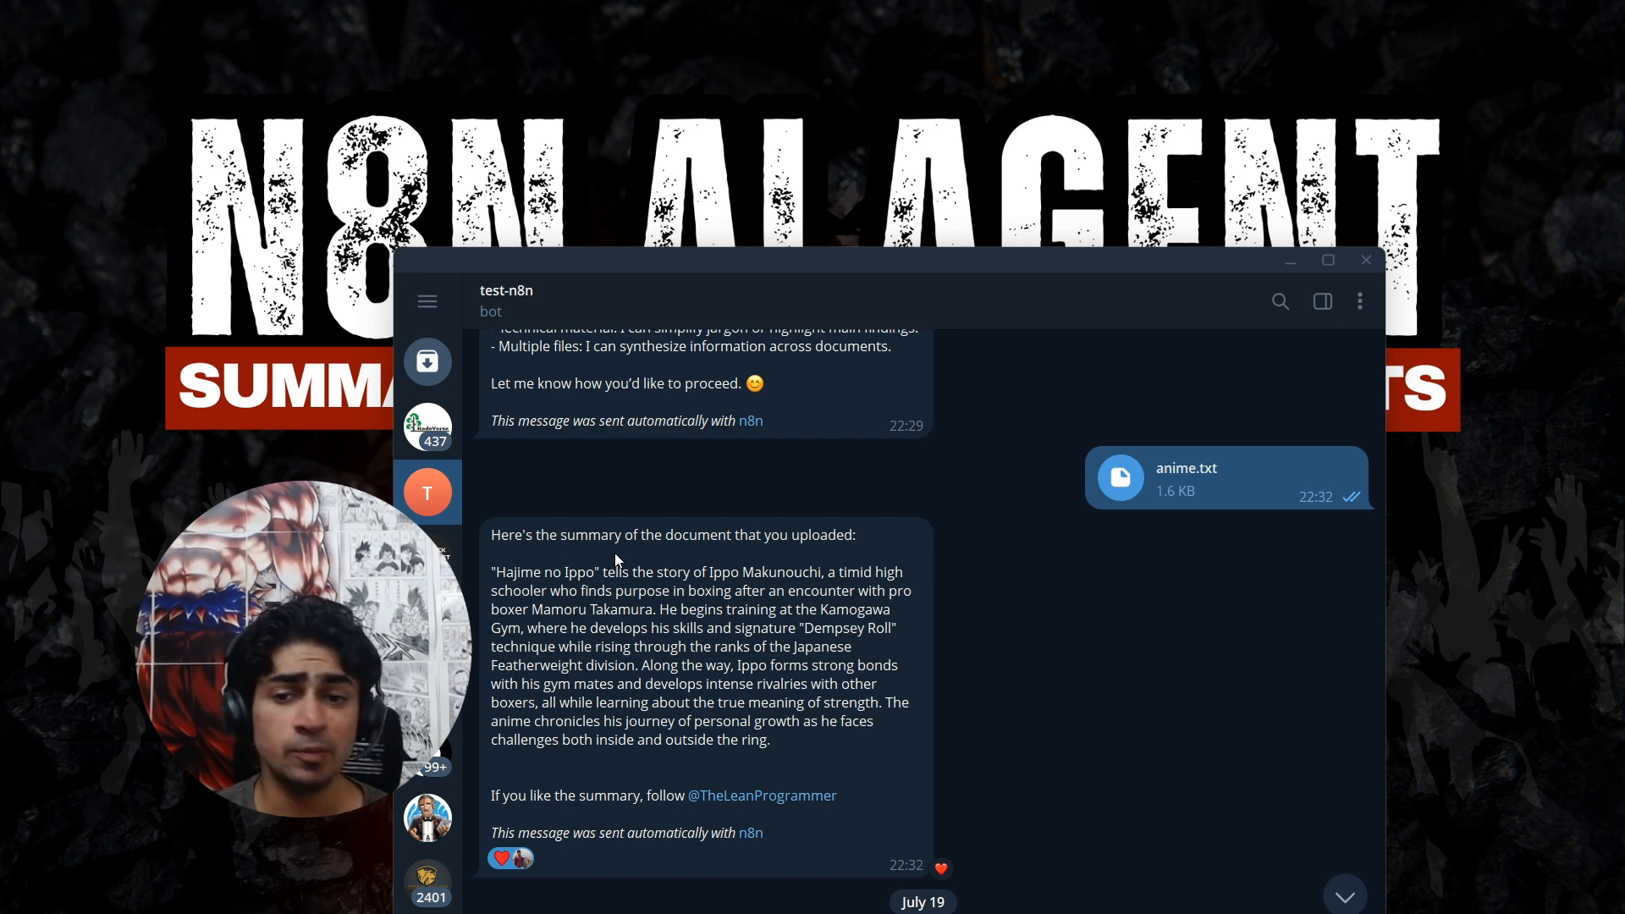
drag(560, 535, 865, 543)
scroll(863, 543, down, 10)
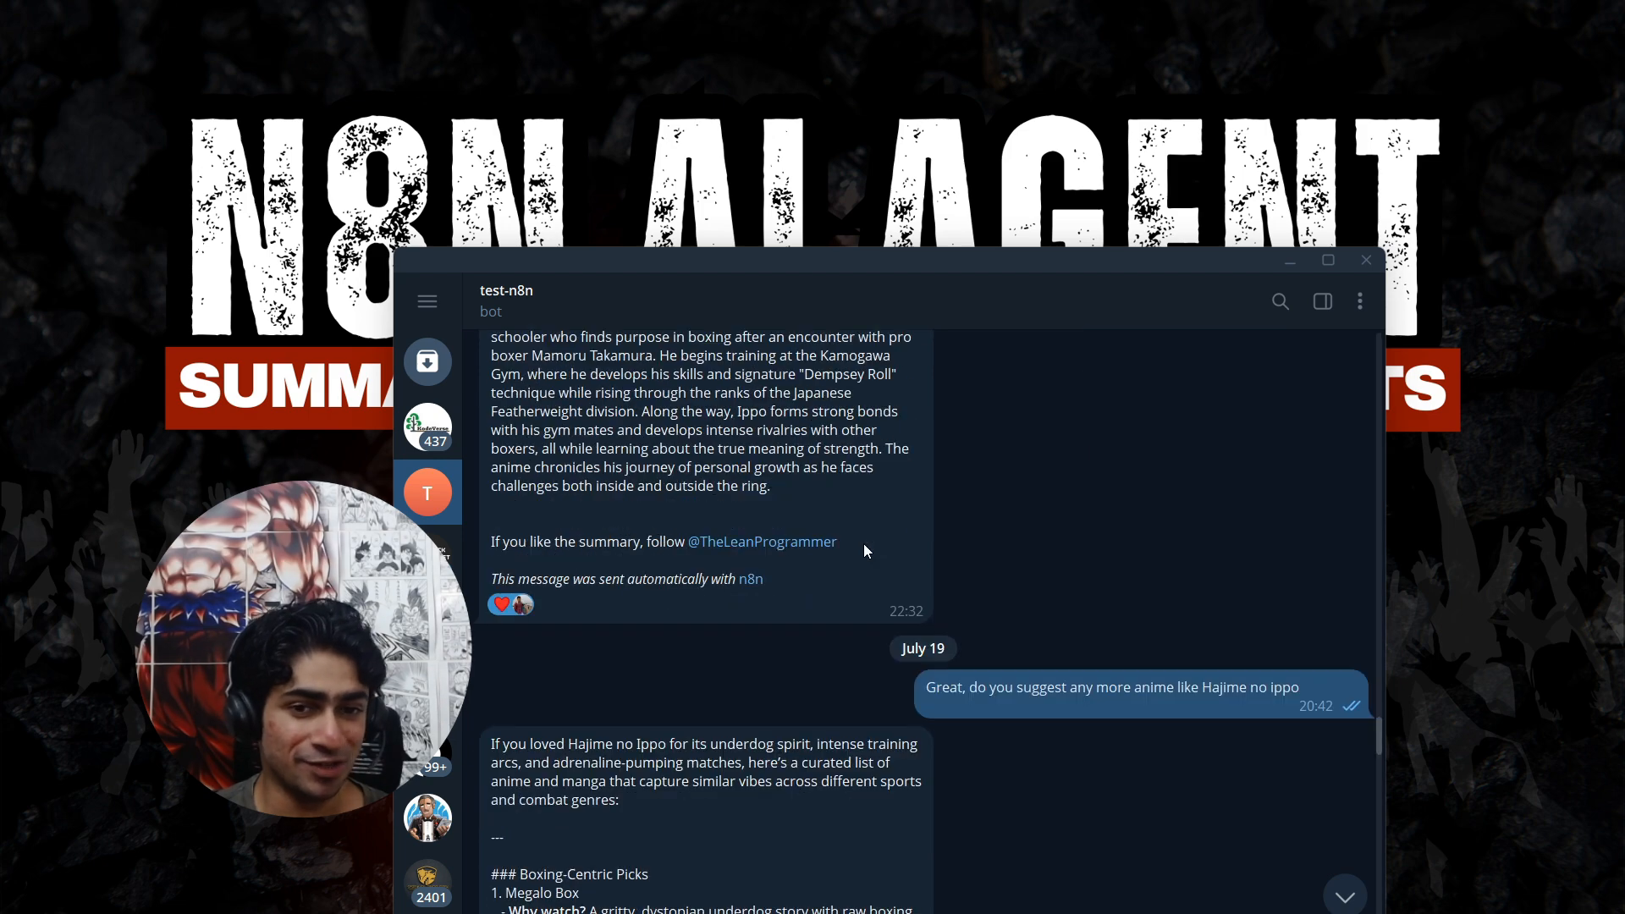
scroll(1016, 460, up, 2)
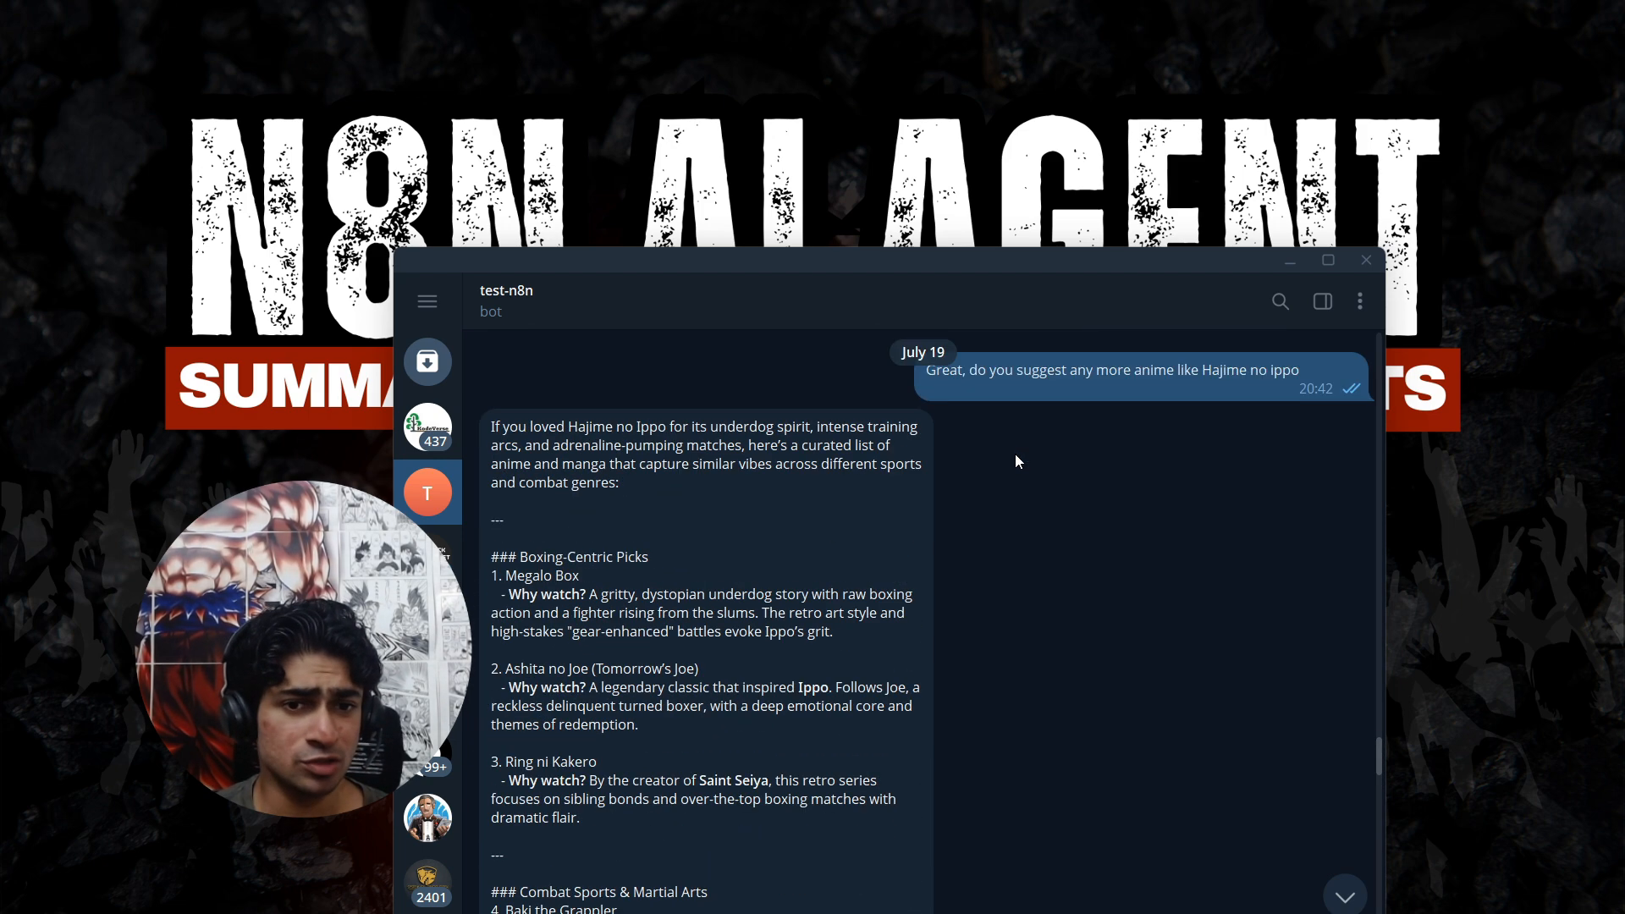
scroll(1176, 379, down, 15)
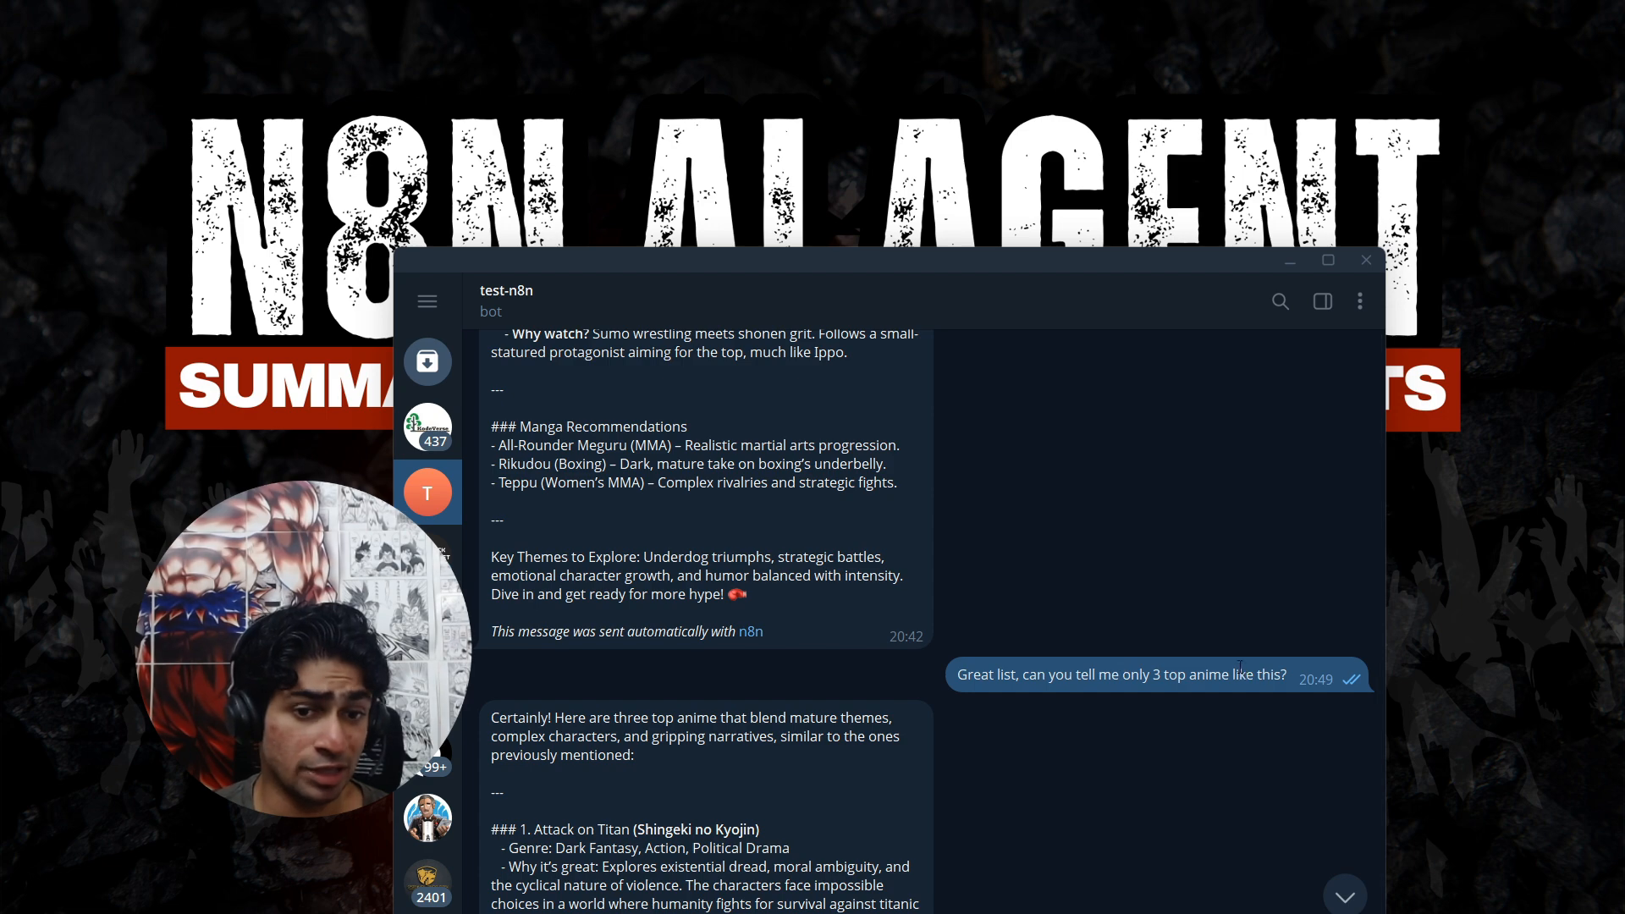
scroll(1219, 669, down, 12)
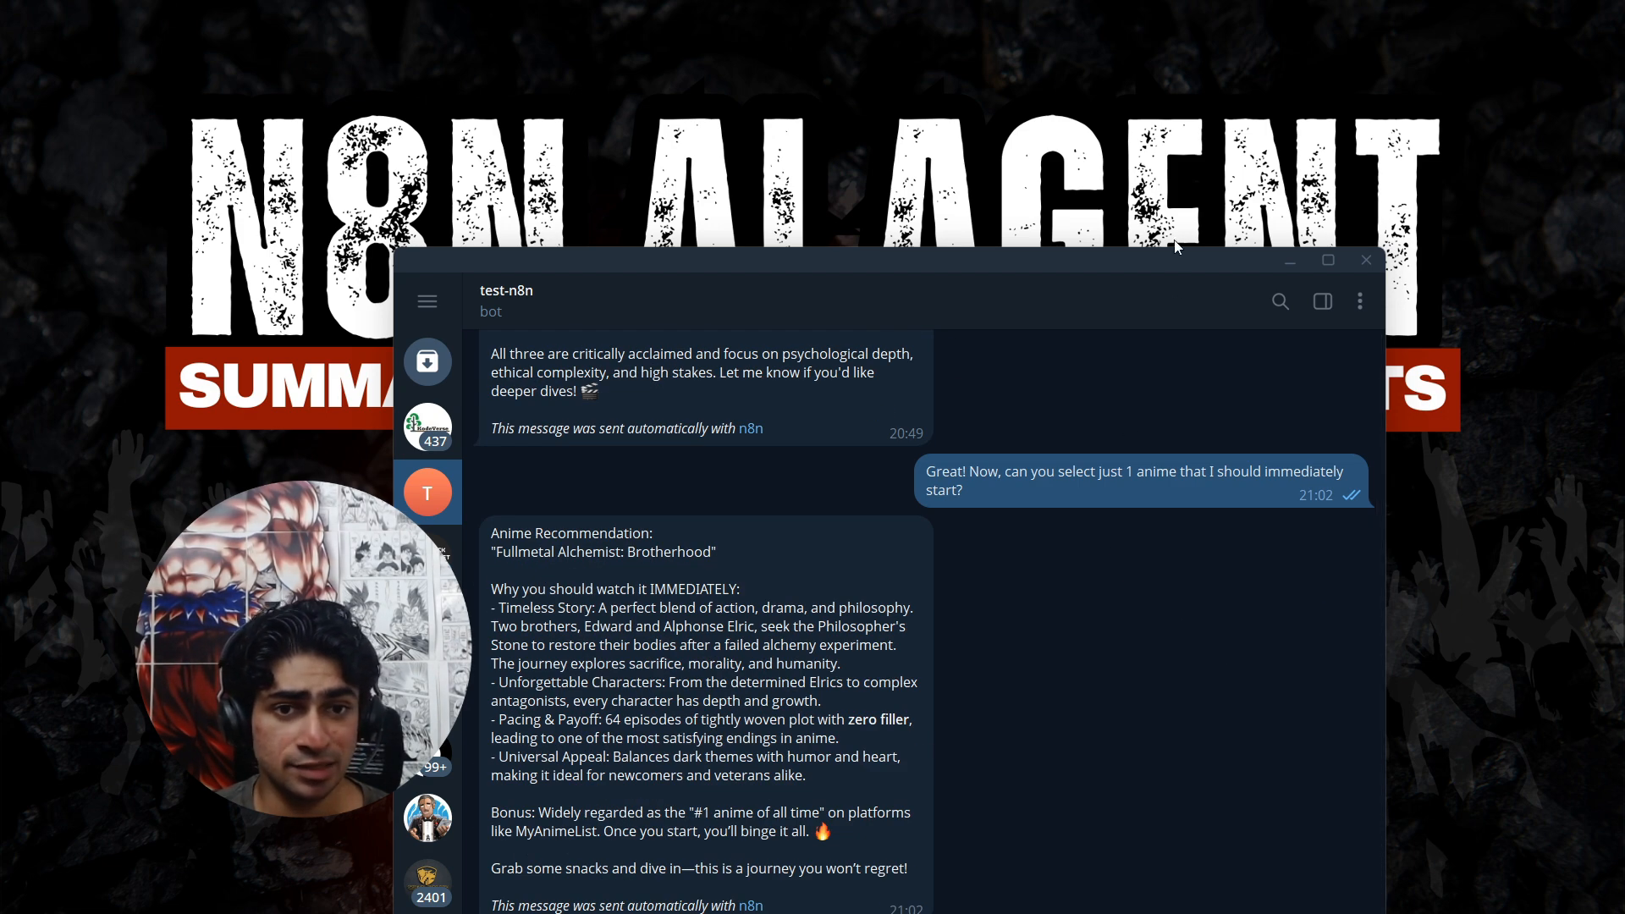
drag(1050, 374, 1253, 374)
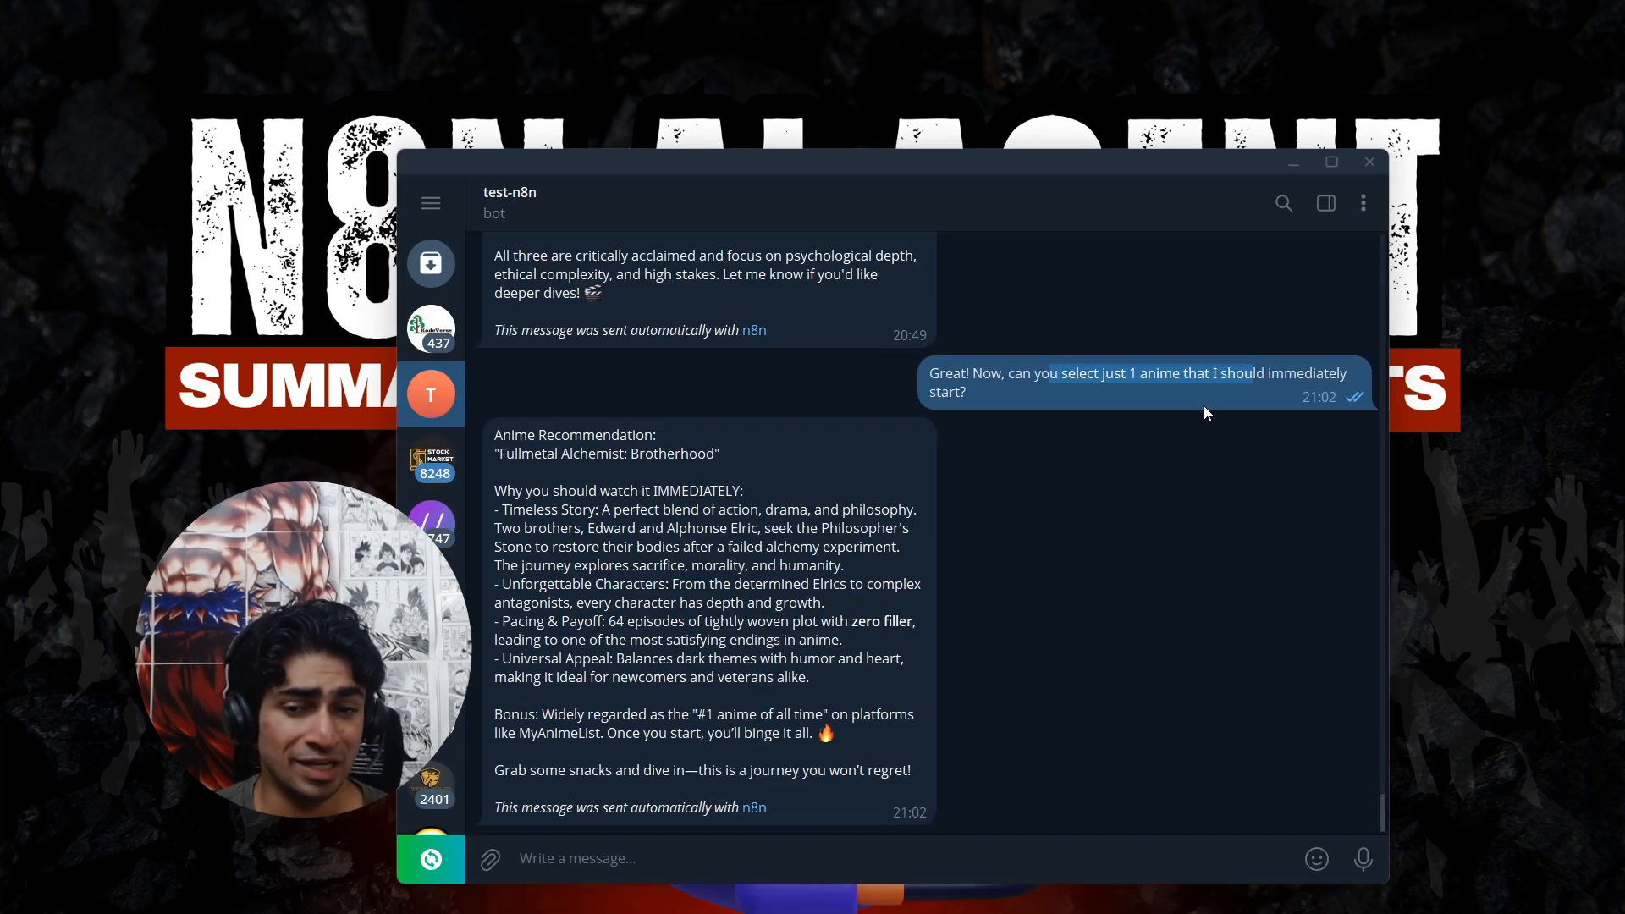
drag(499, 455, 716, 455)
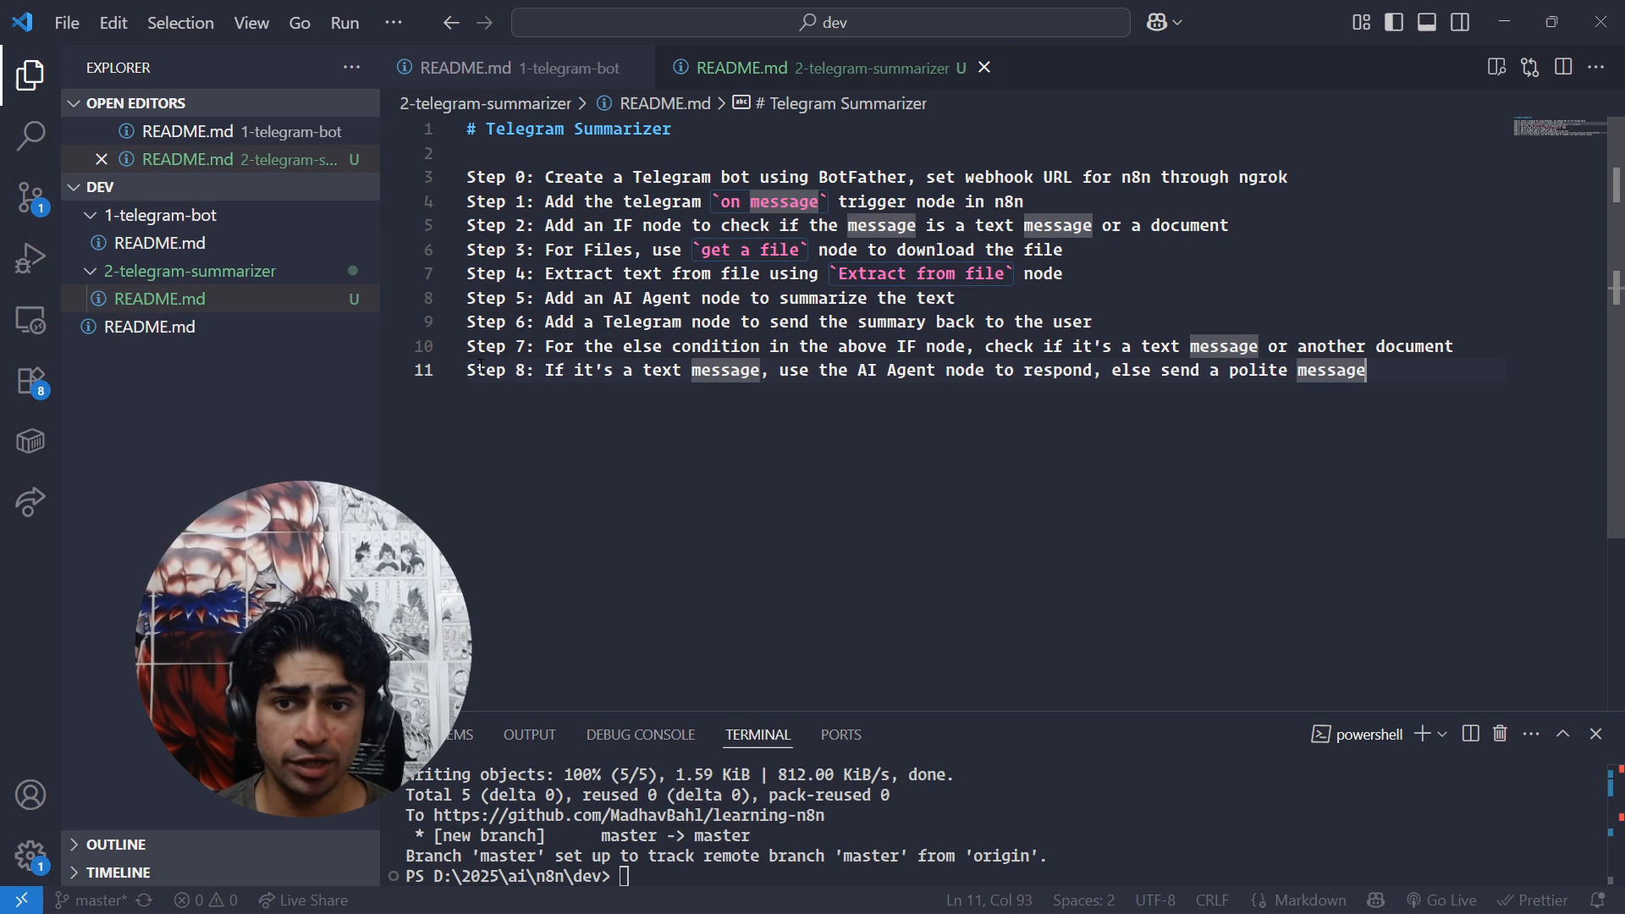
drag(545, 178, 468, 153)
click(949, 279)
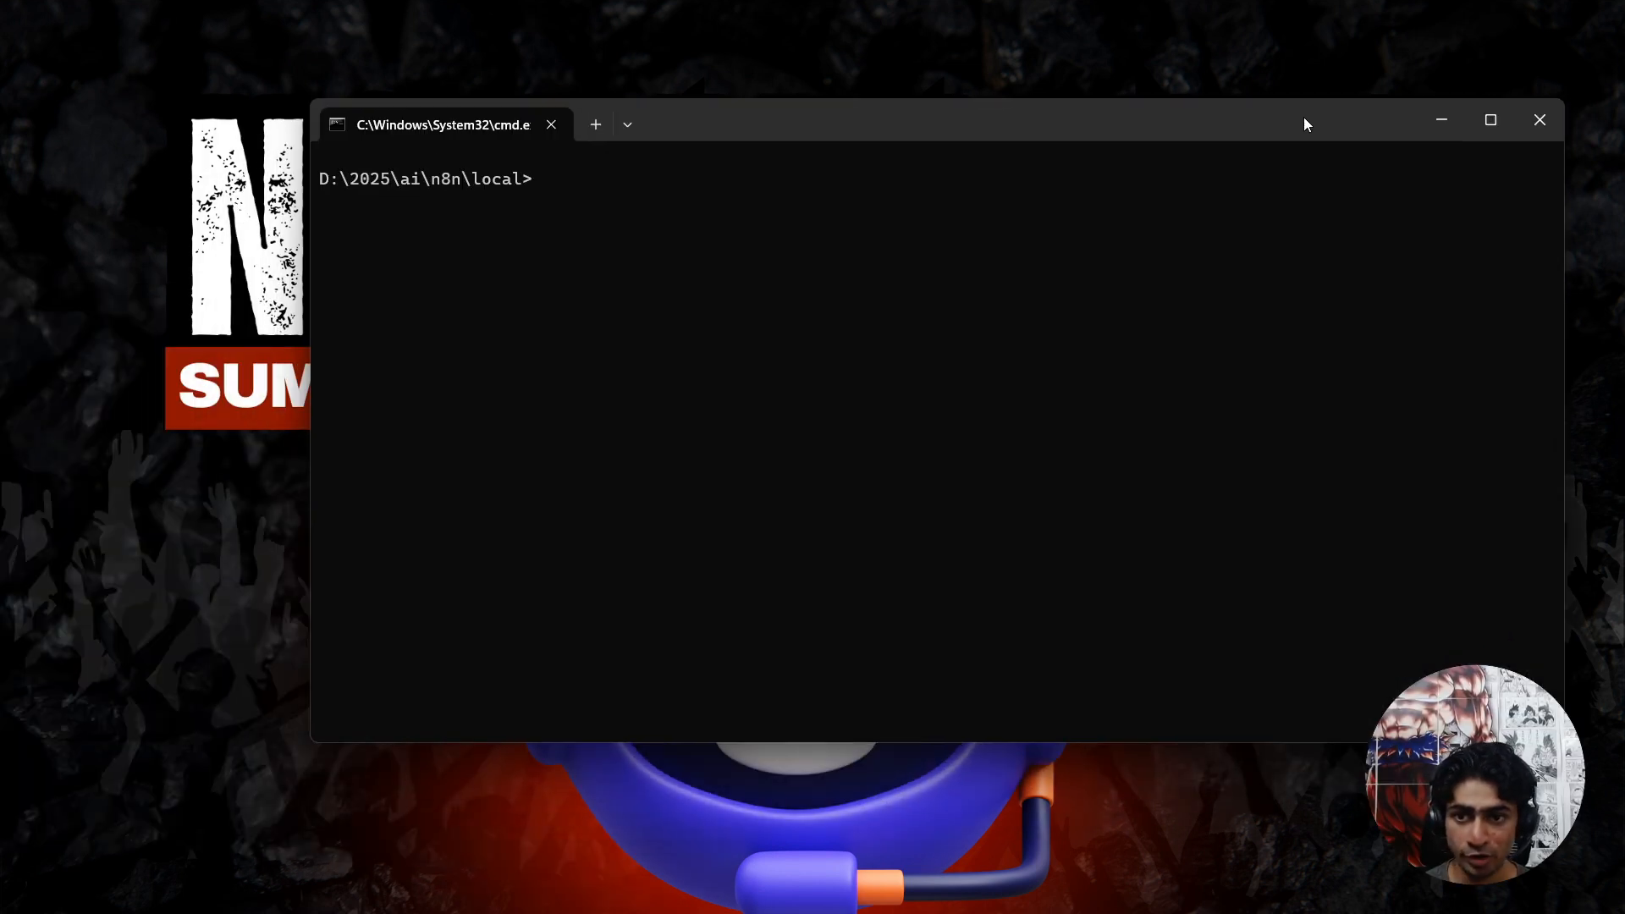
In the Command Prompt at D:\2025\ai\n8n\local, clear the webhook variable by running "set WEBHOOK_URL=".
drag(1305, 119, 1311, 168)
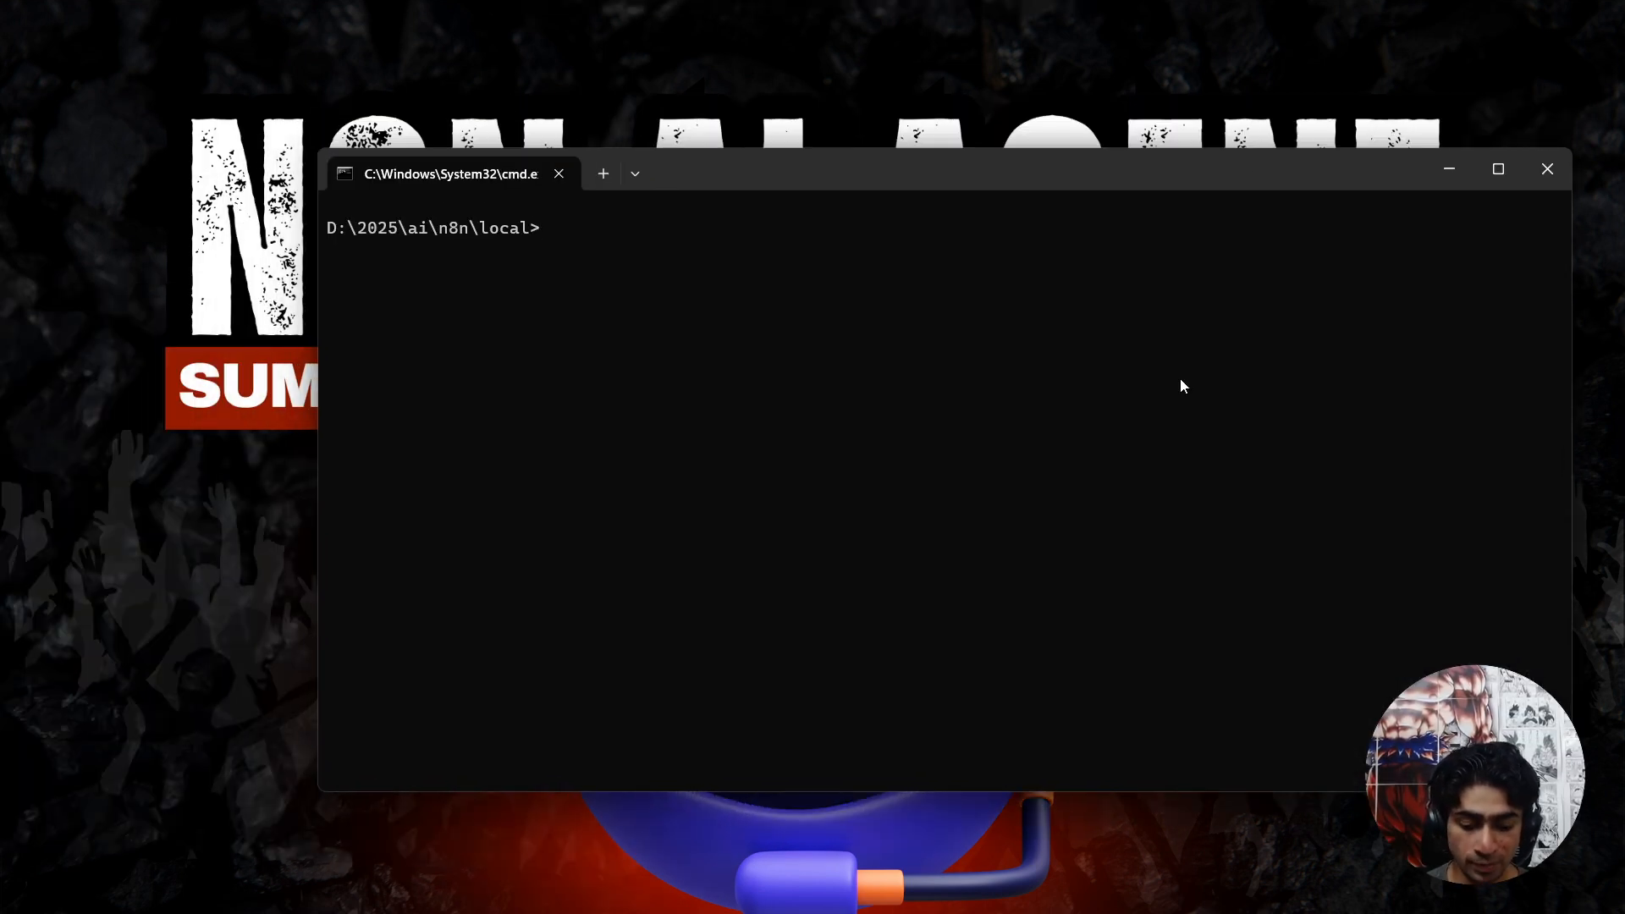
text(set WEBHO)
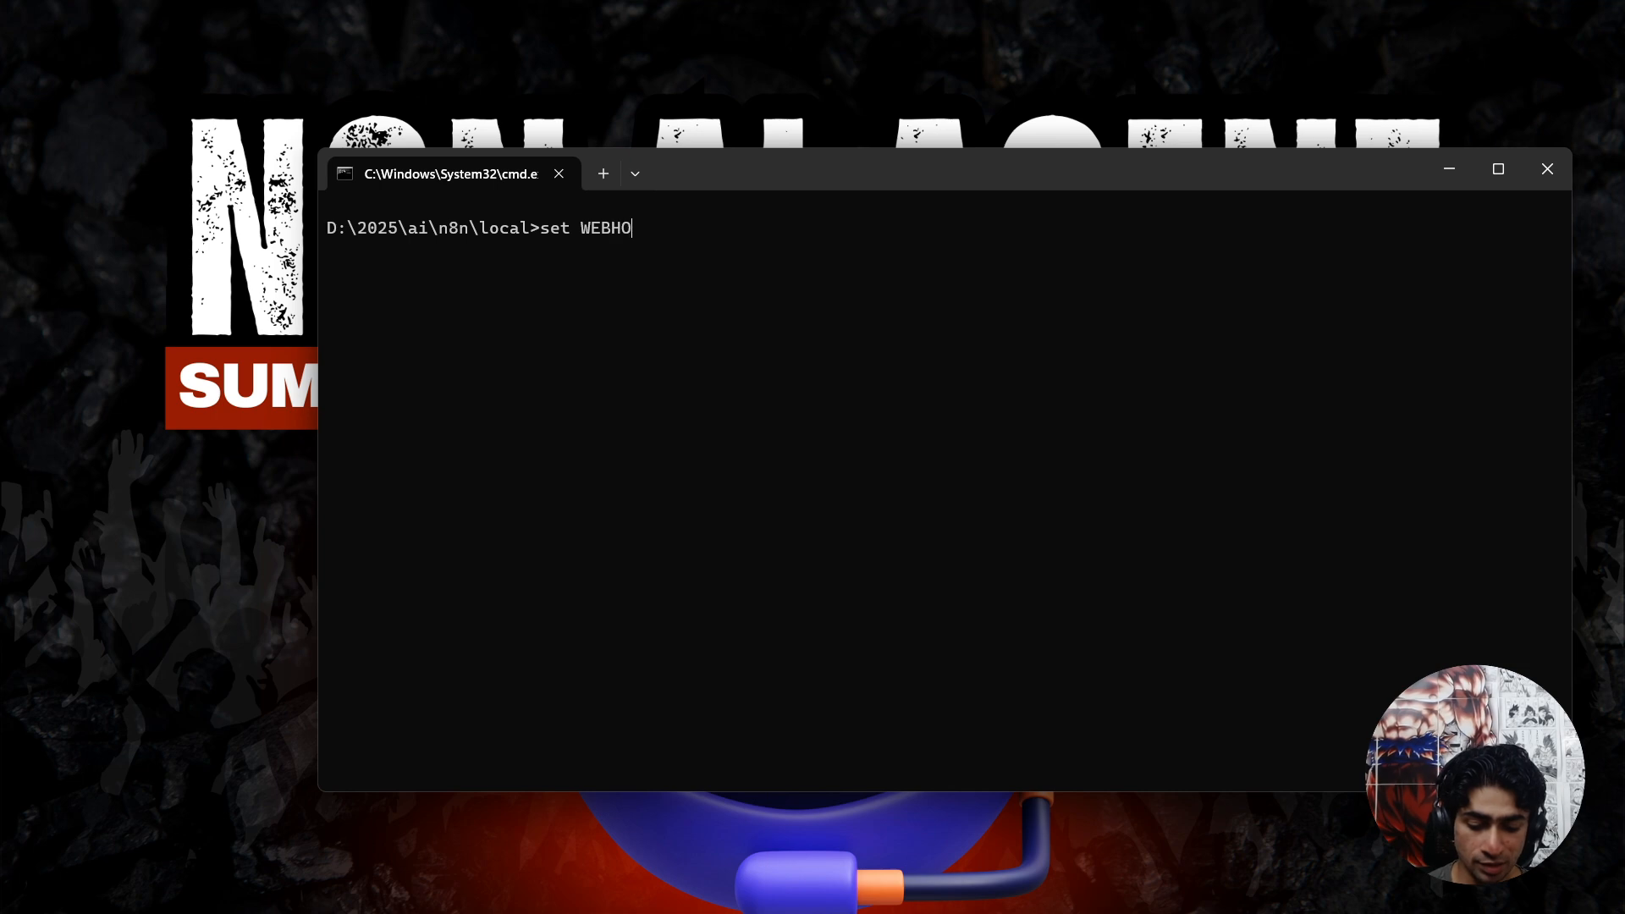
text(OK_URL=)
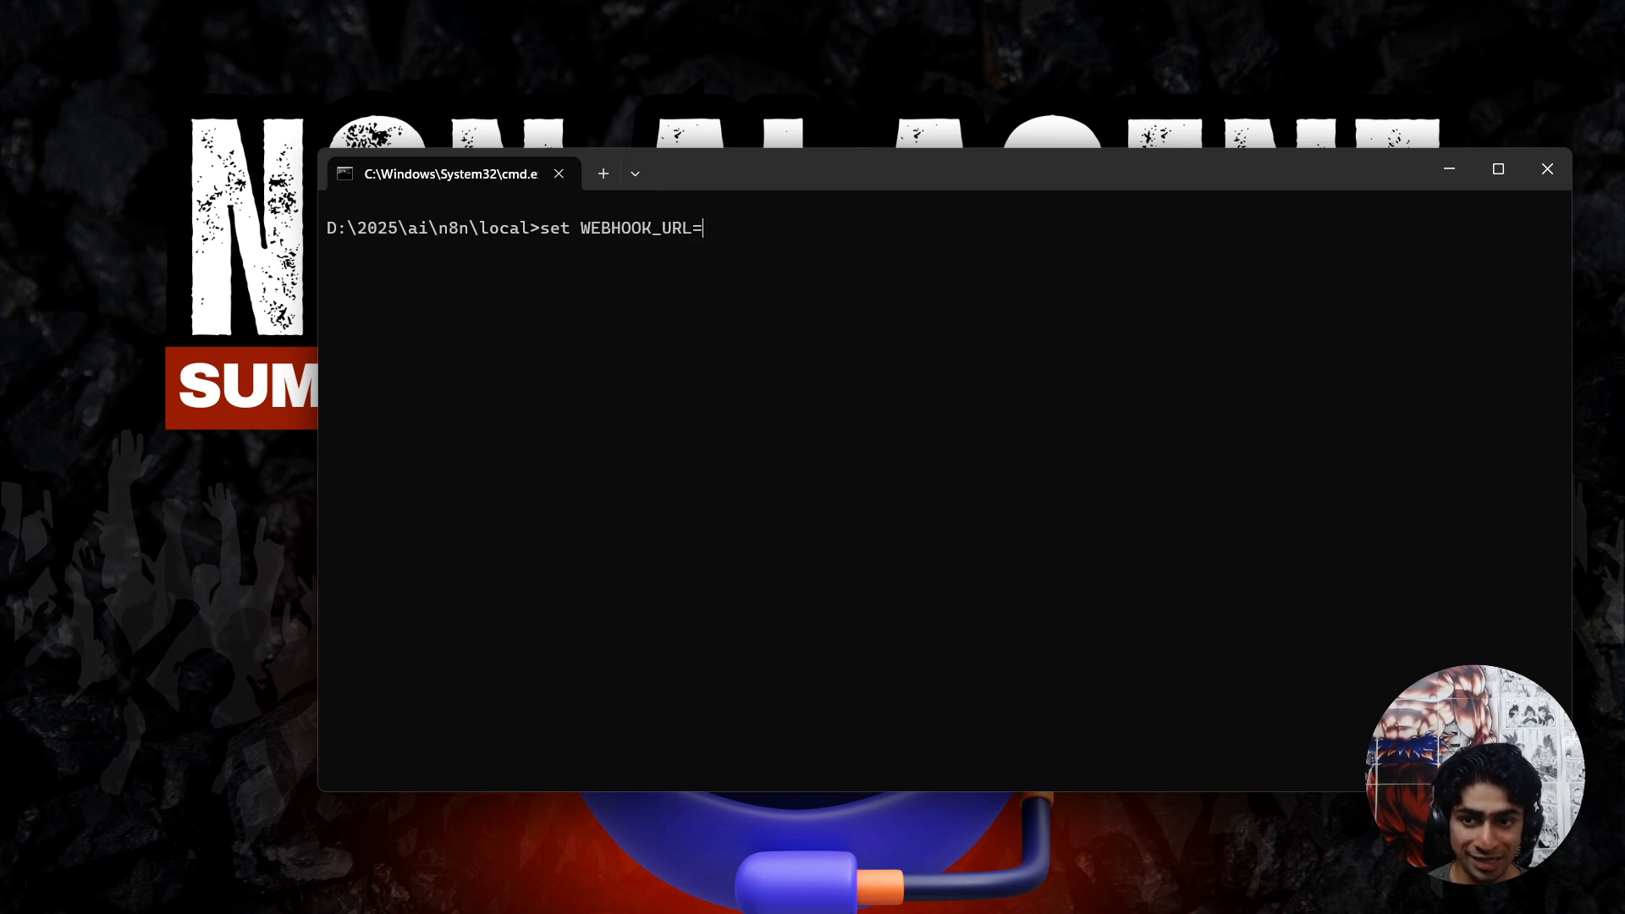
key(Return)
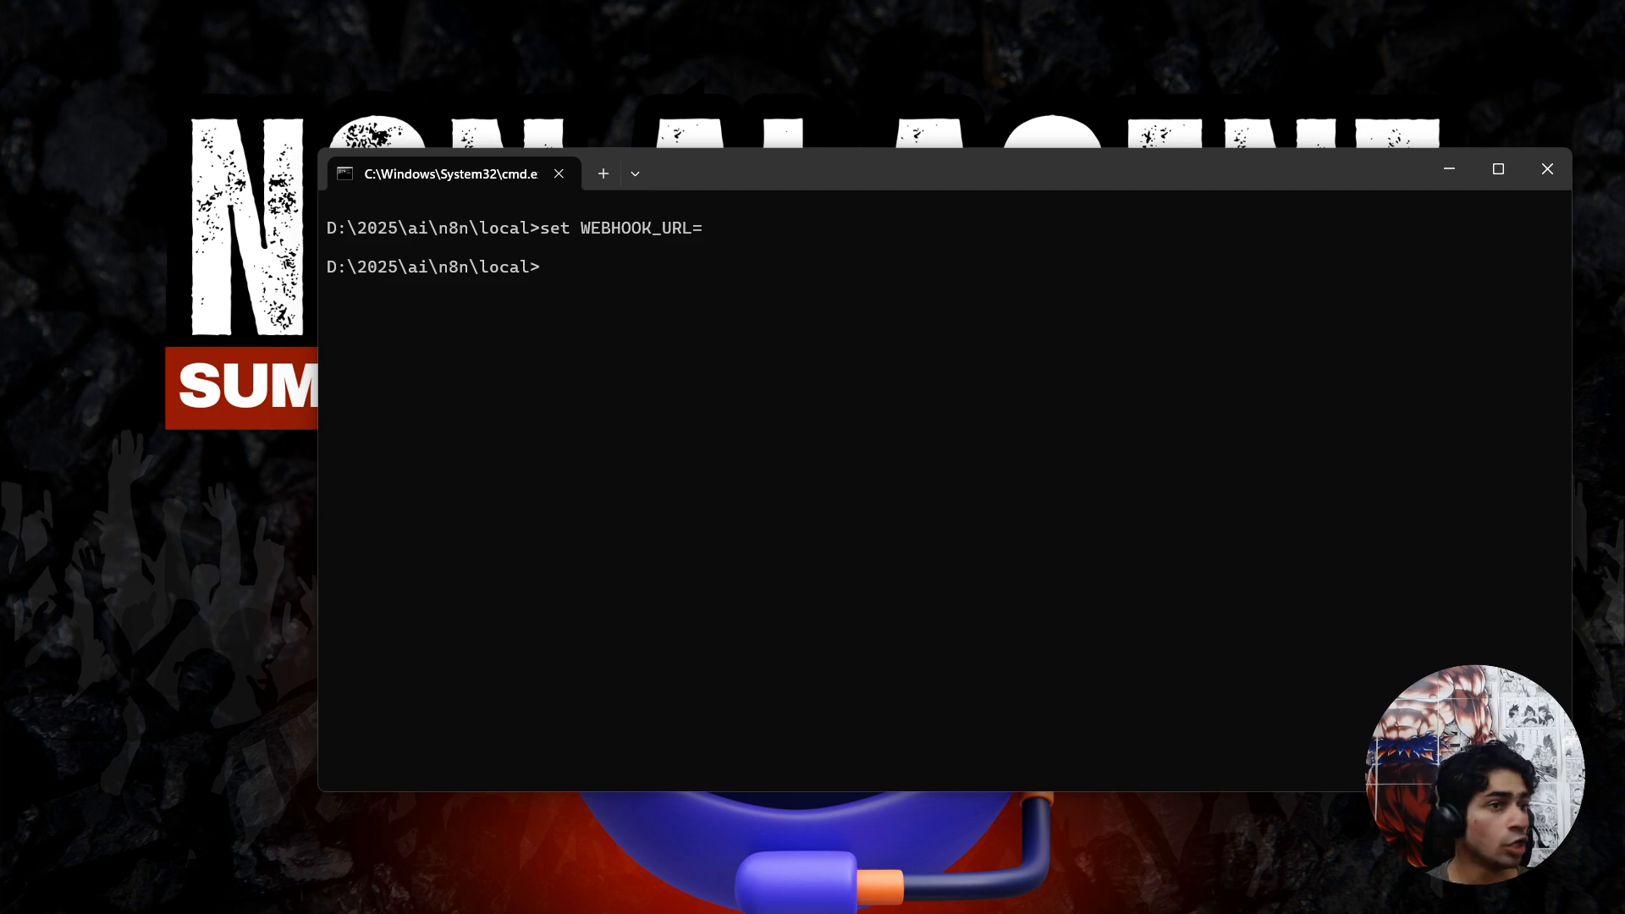
drag(994, 0, 993, 5)
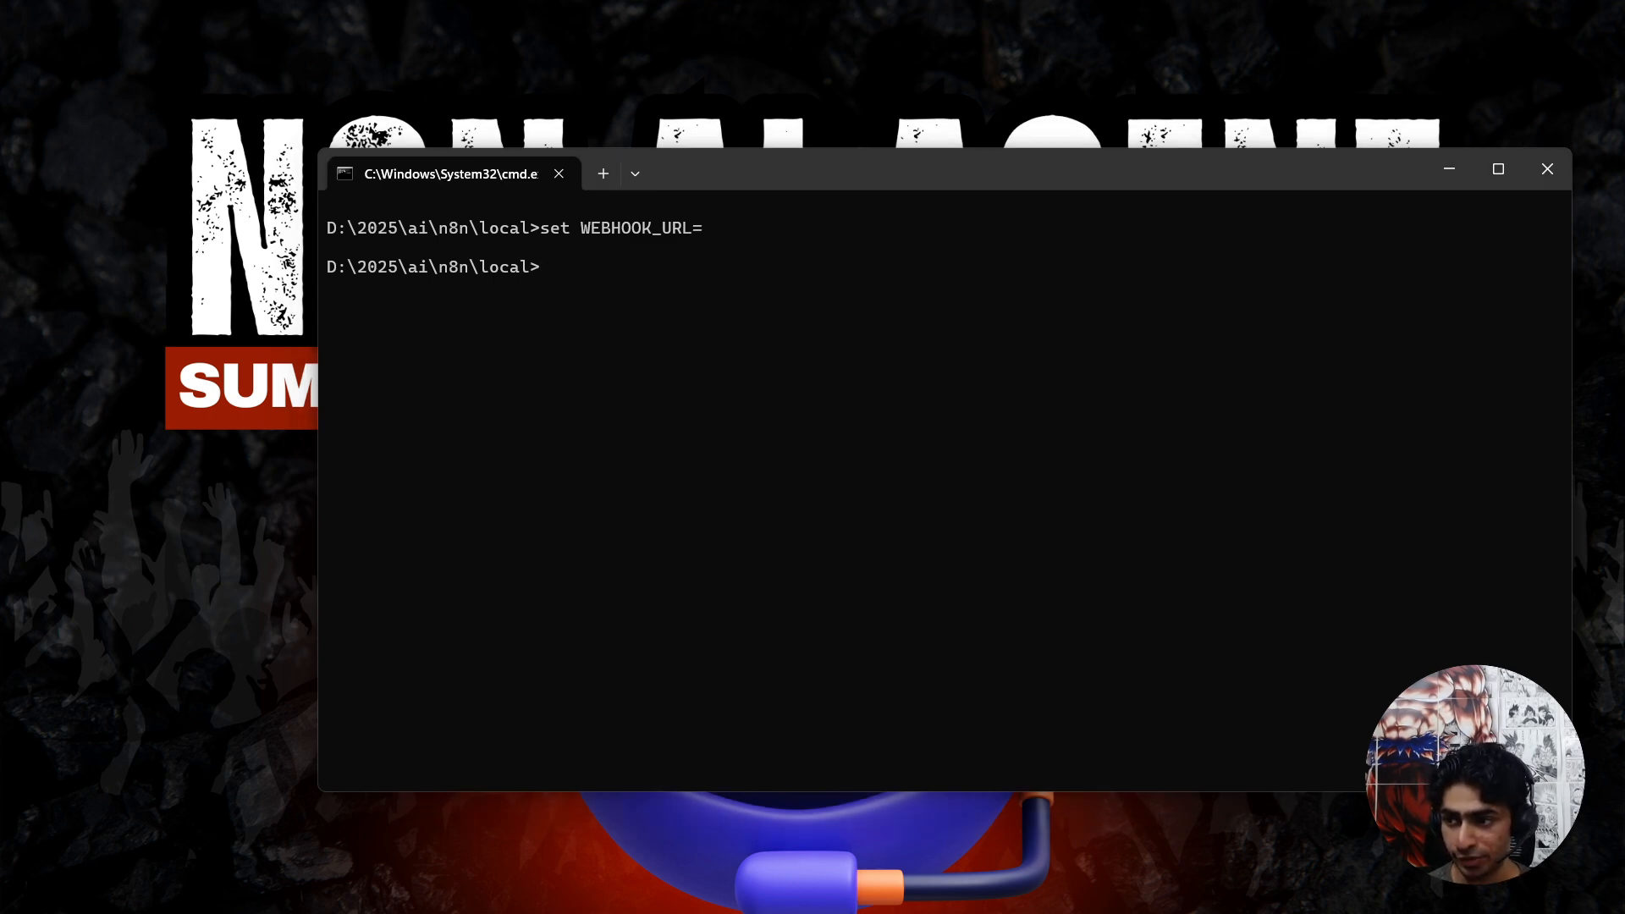
Switch to Telegram, dismiss the bot info, and send the /newbot command in the BotFather chat.
key(alt+Tab)
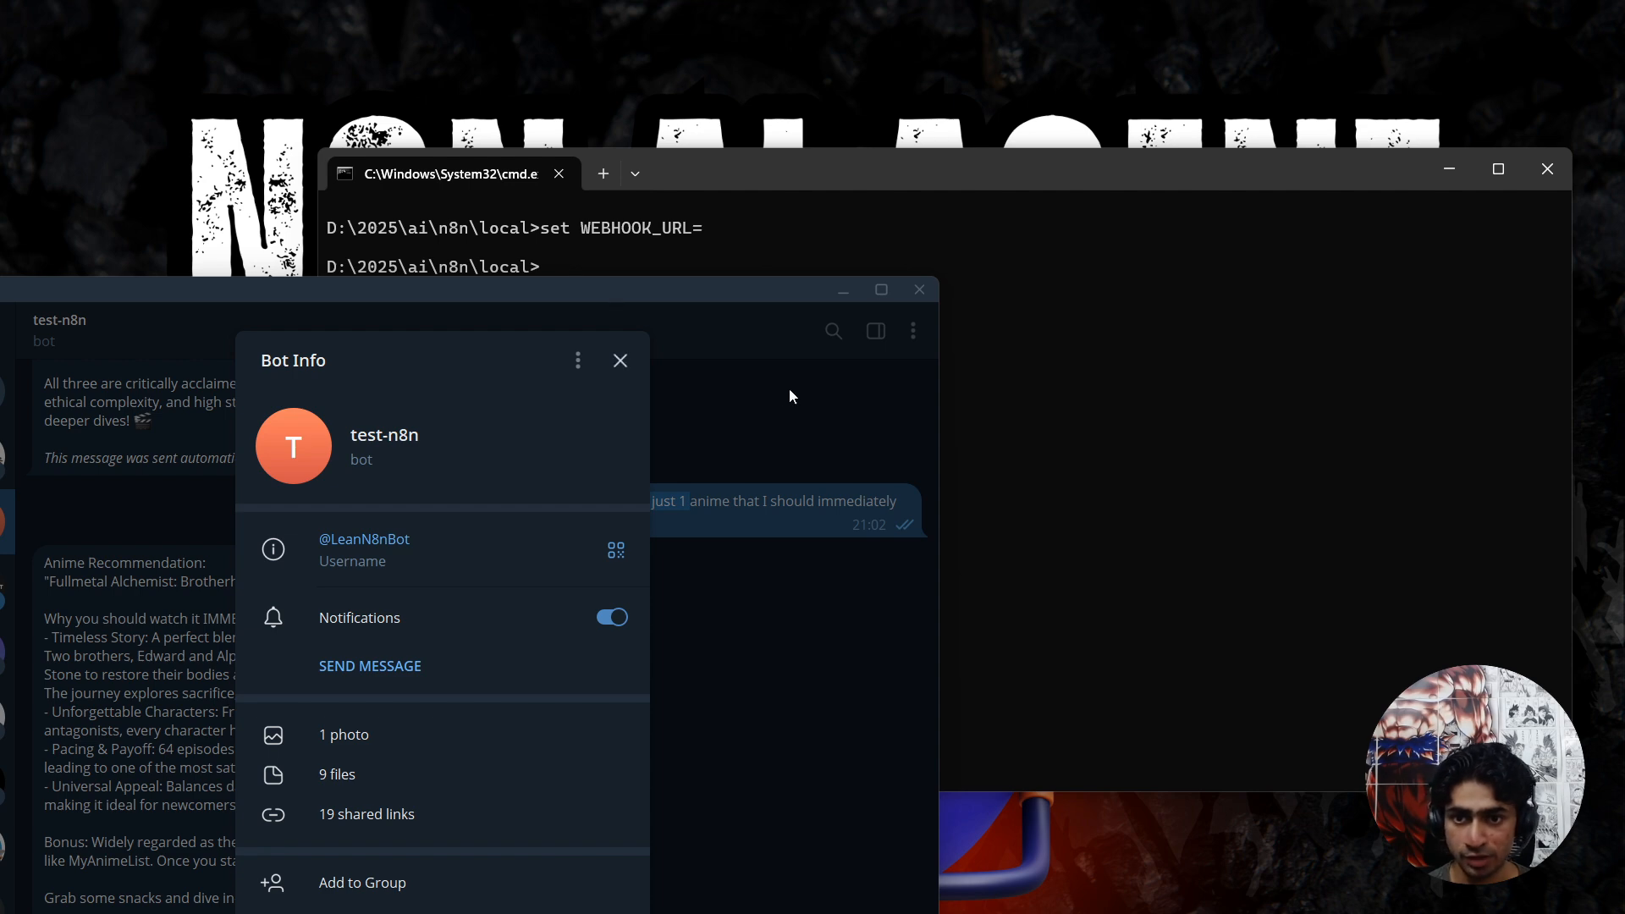
click(789, 395)
drag(686, 287, 1155, 110)
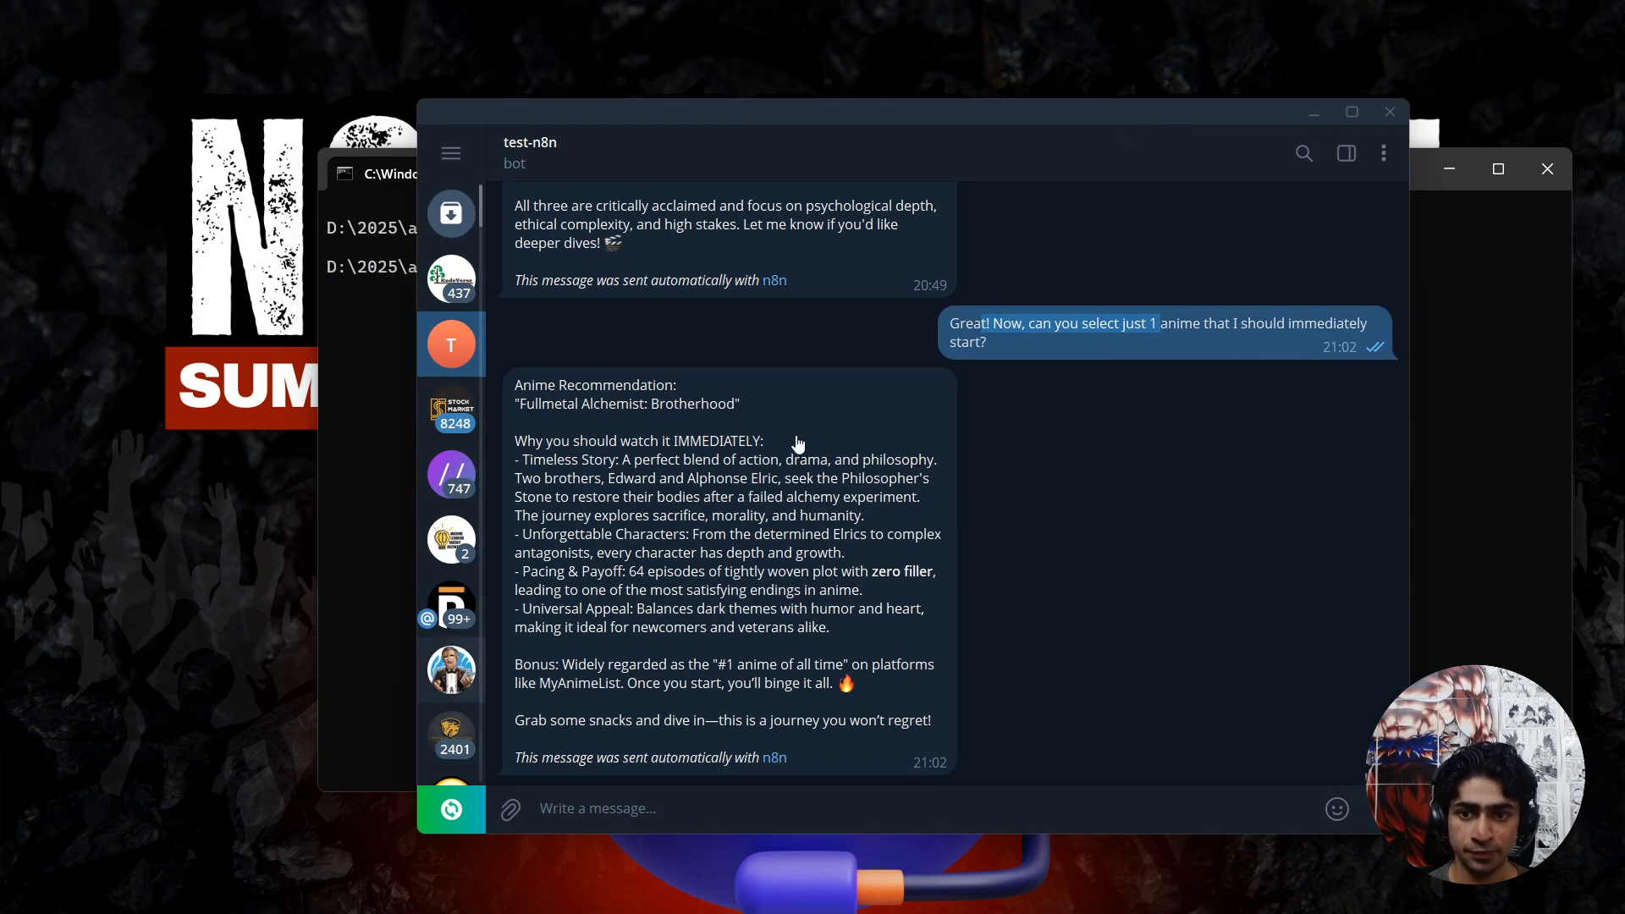
click(434, 688)
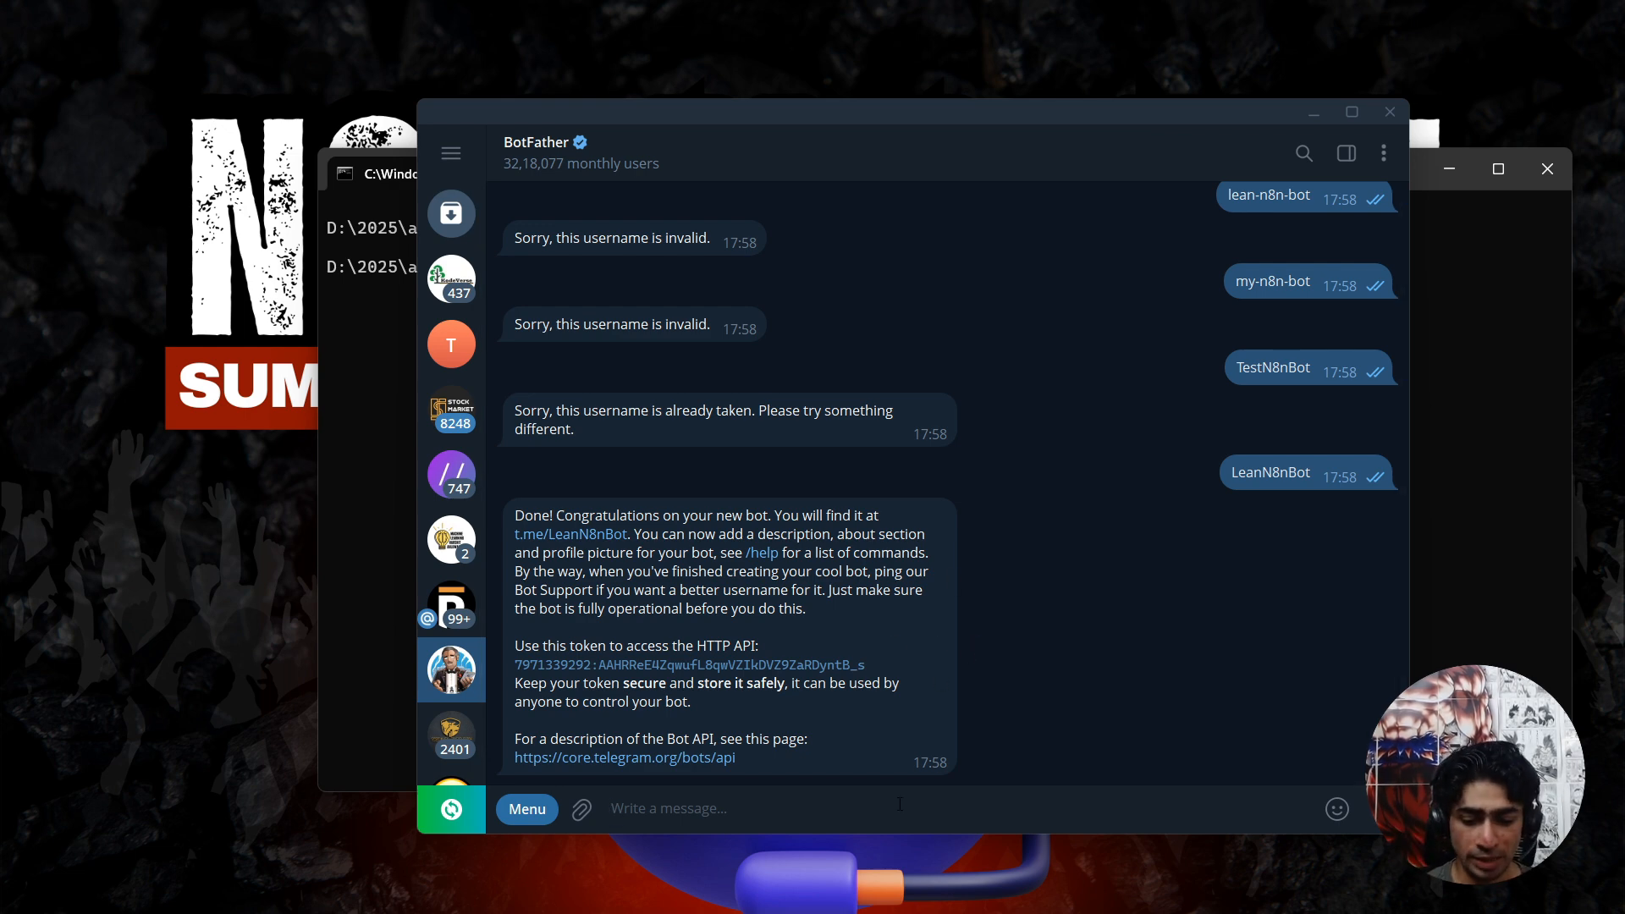
text(/n)
text(ewb)
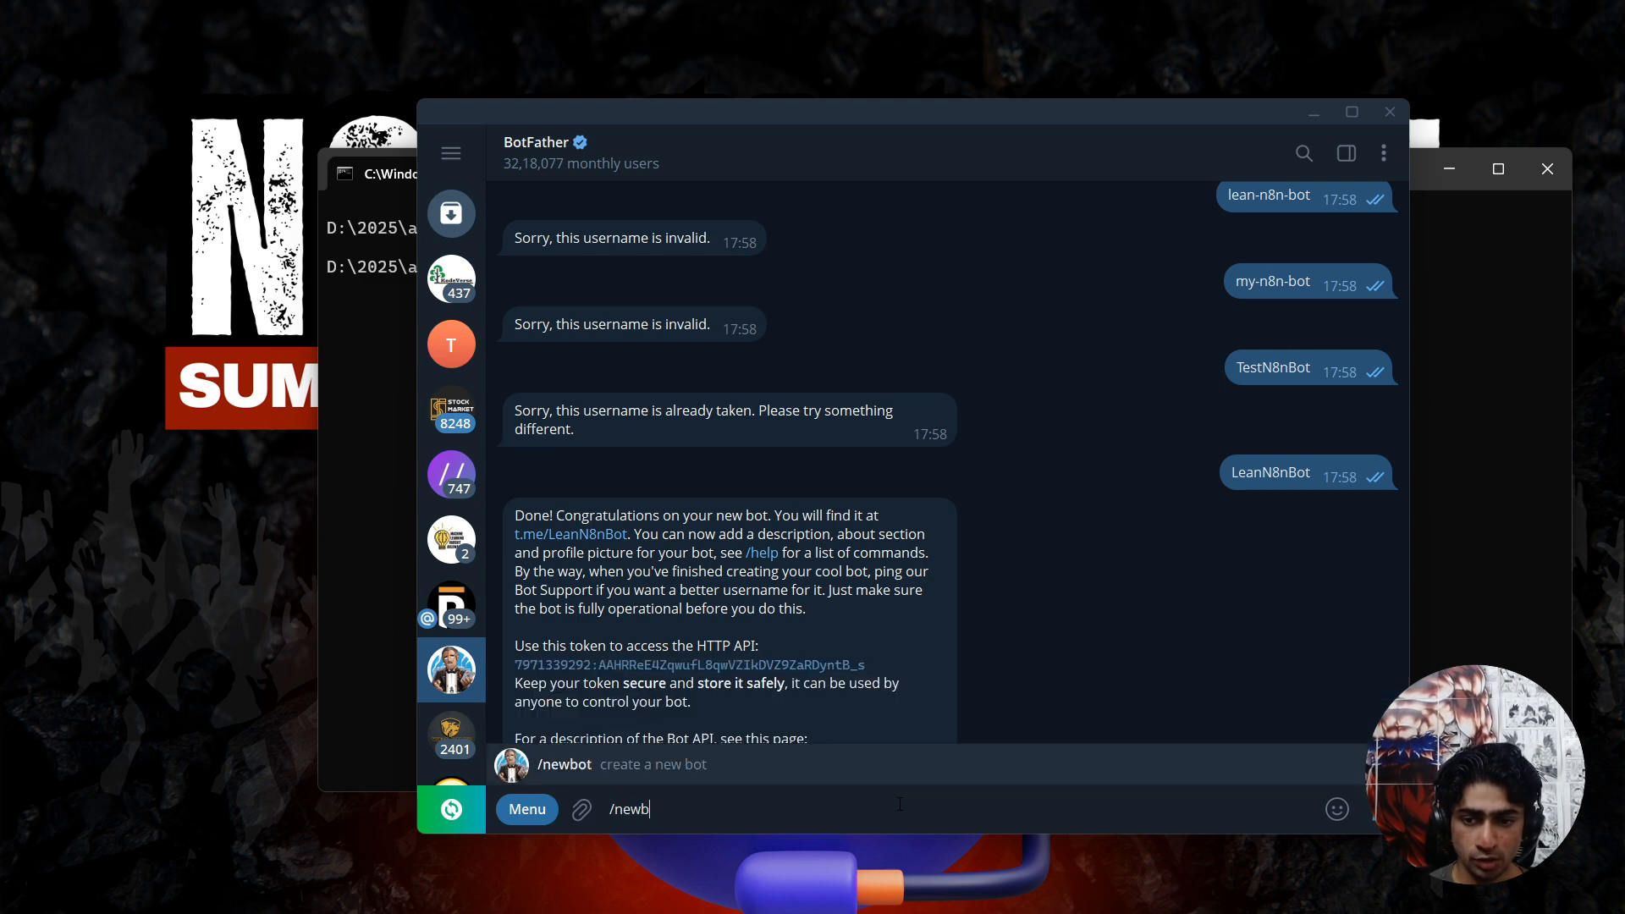
key(Return)
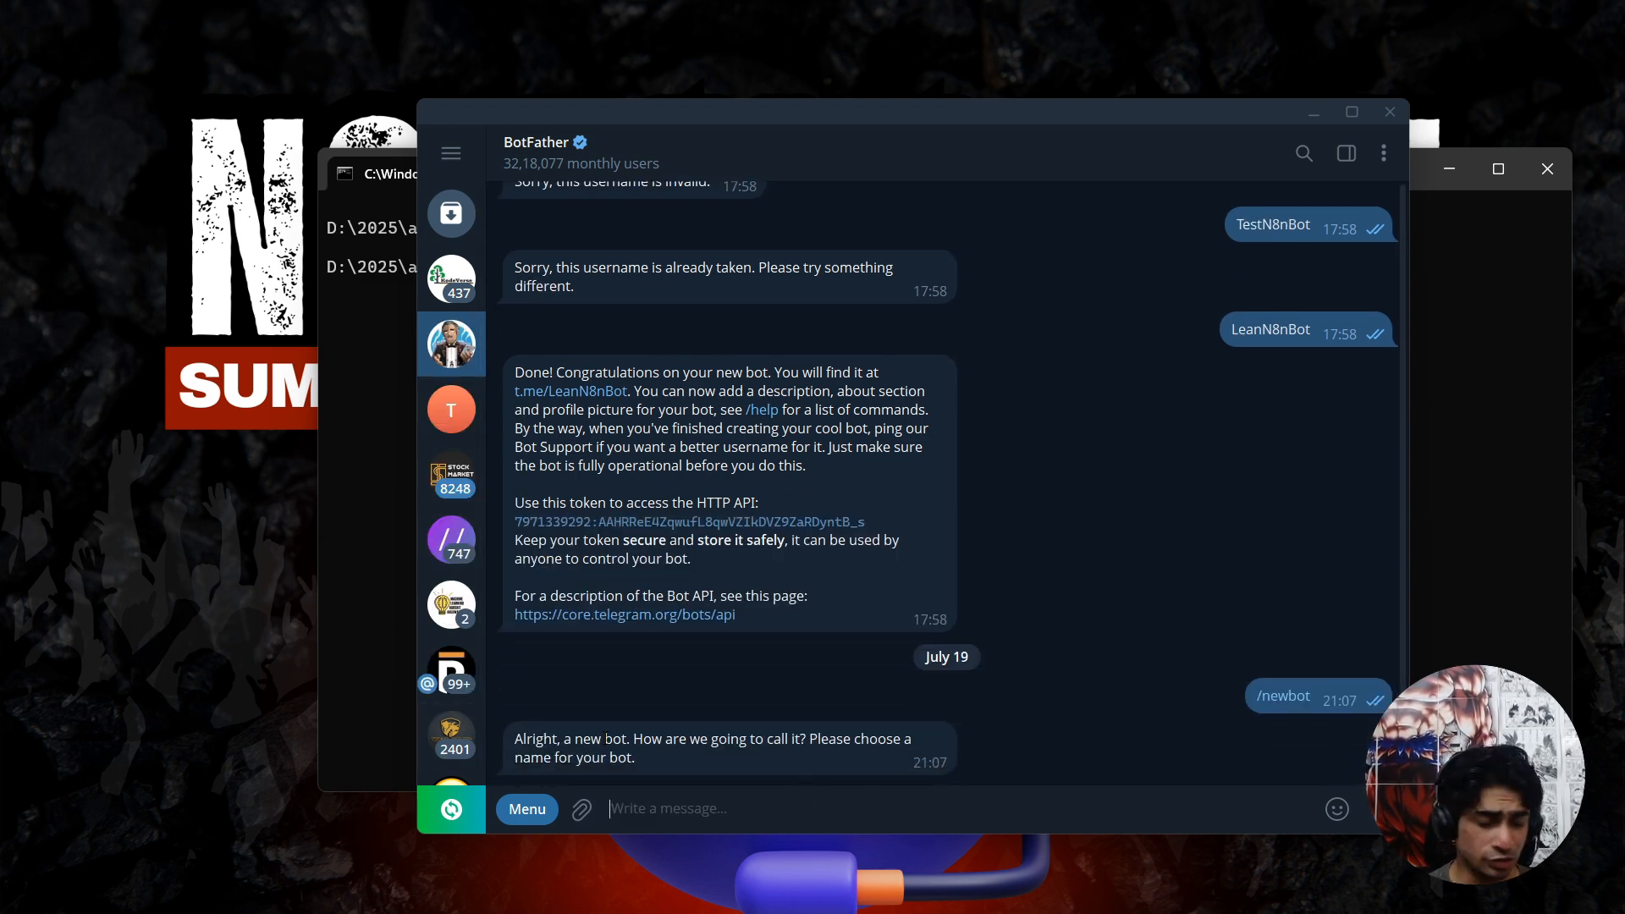
Send LeanN8NSummarizerBot to BotFather as the new bot's name.
double_click(840, 756)
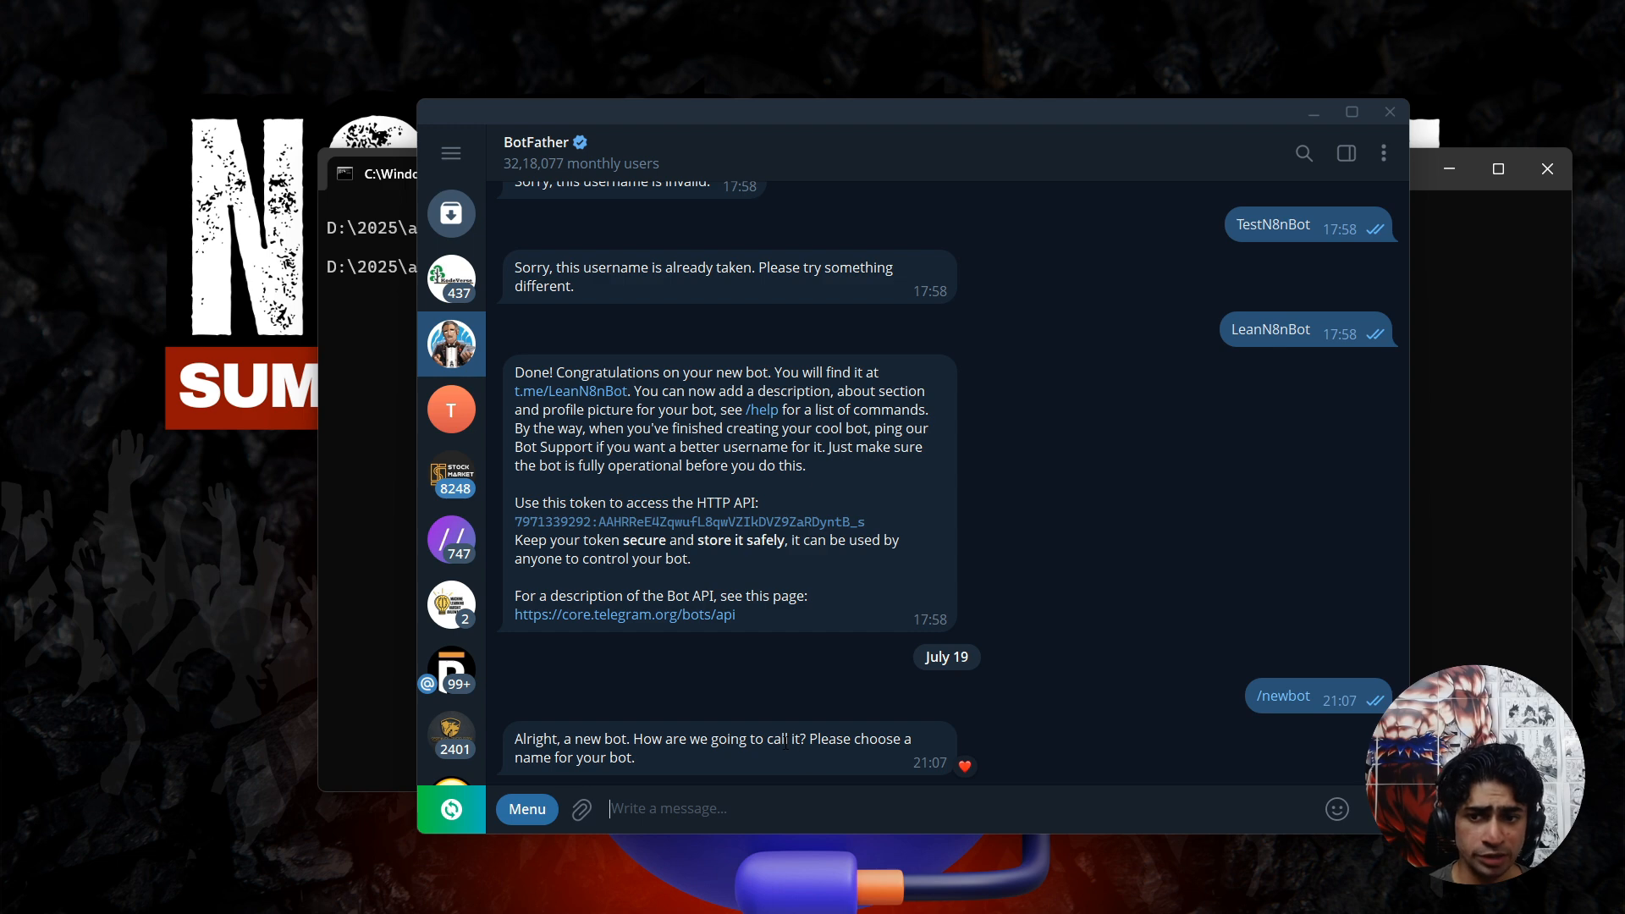
drag(564, 741, 692, 743)
click(711, 810)
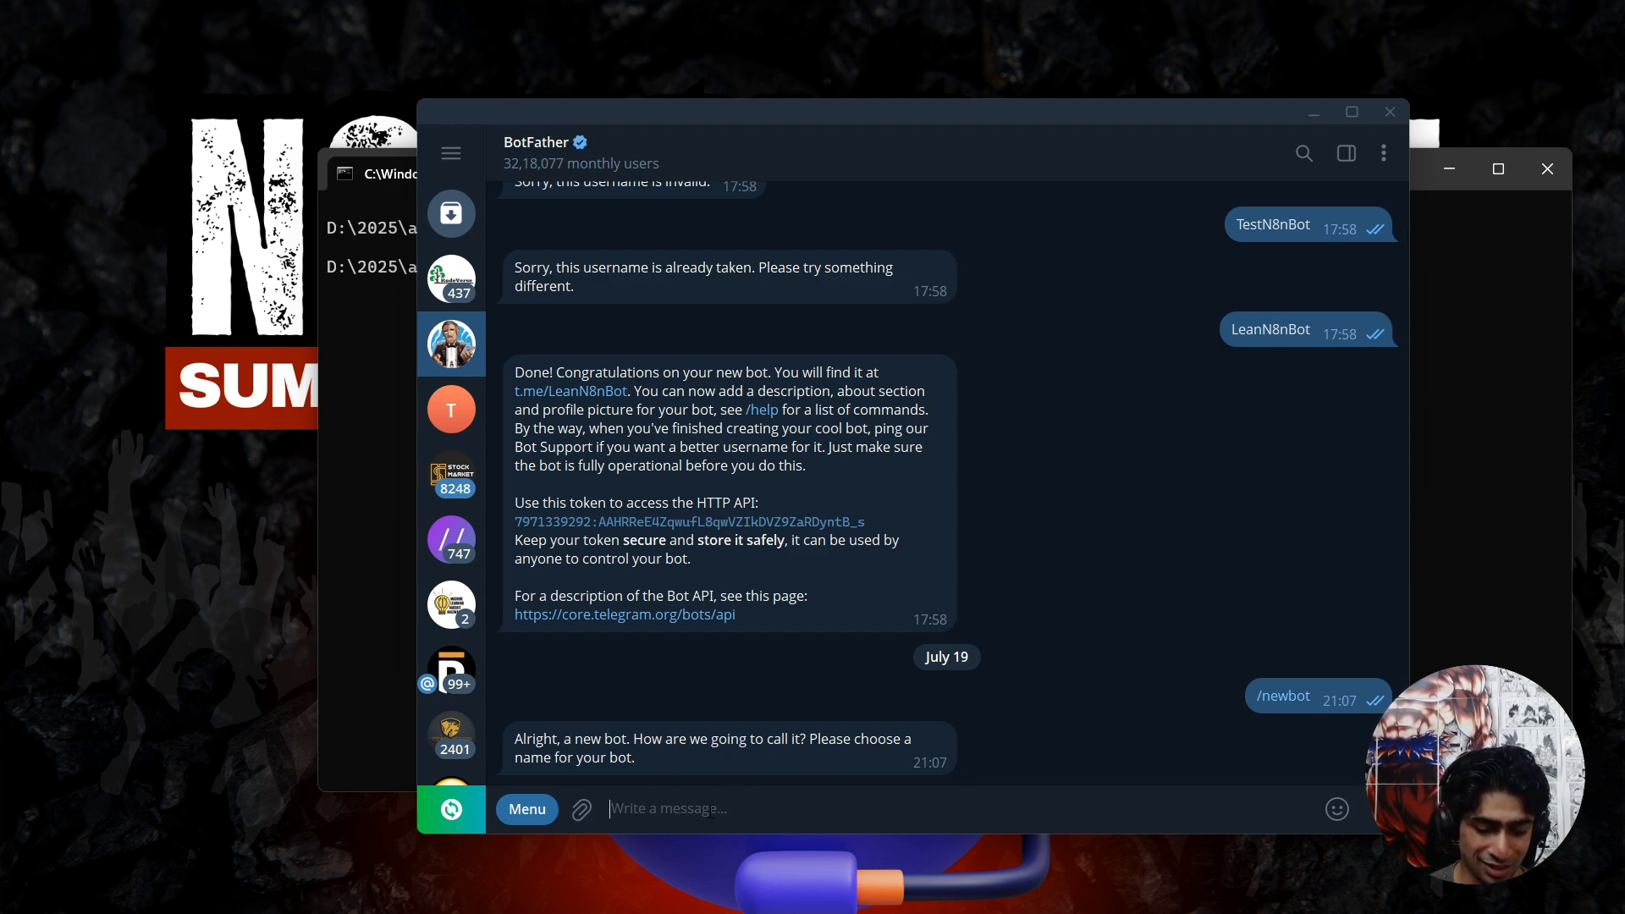
text(Lean)
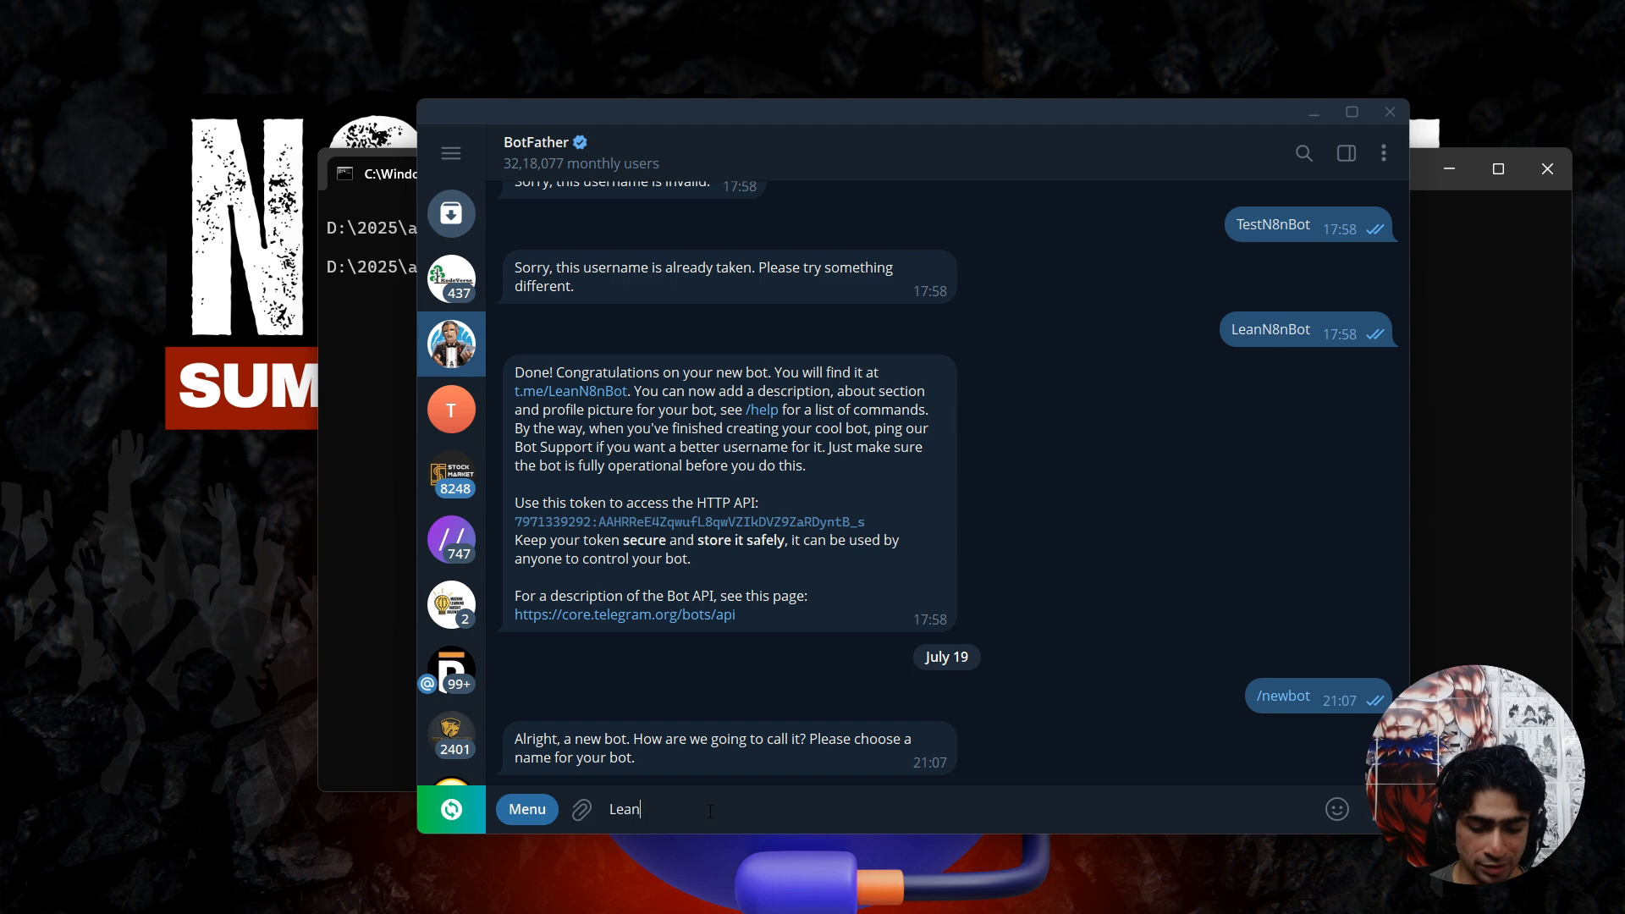
text(N8N)
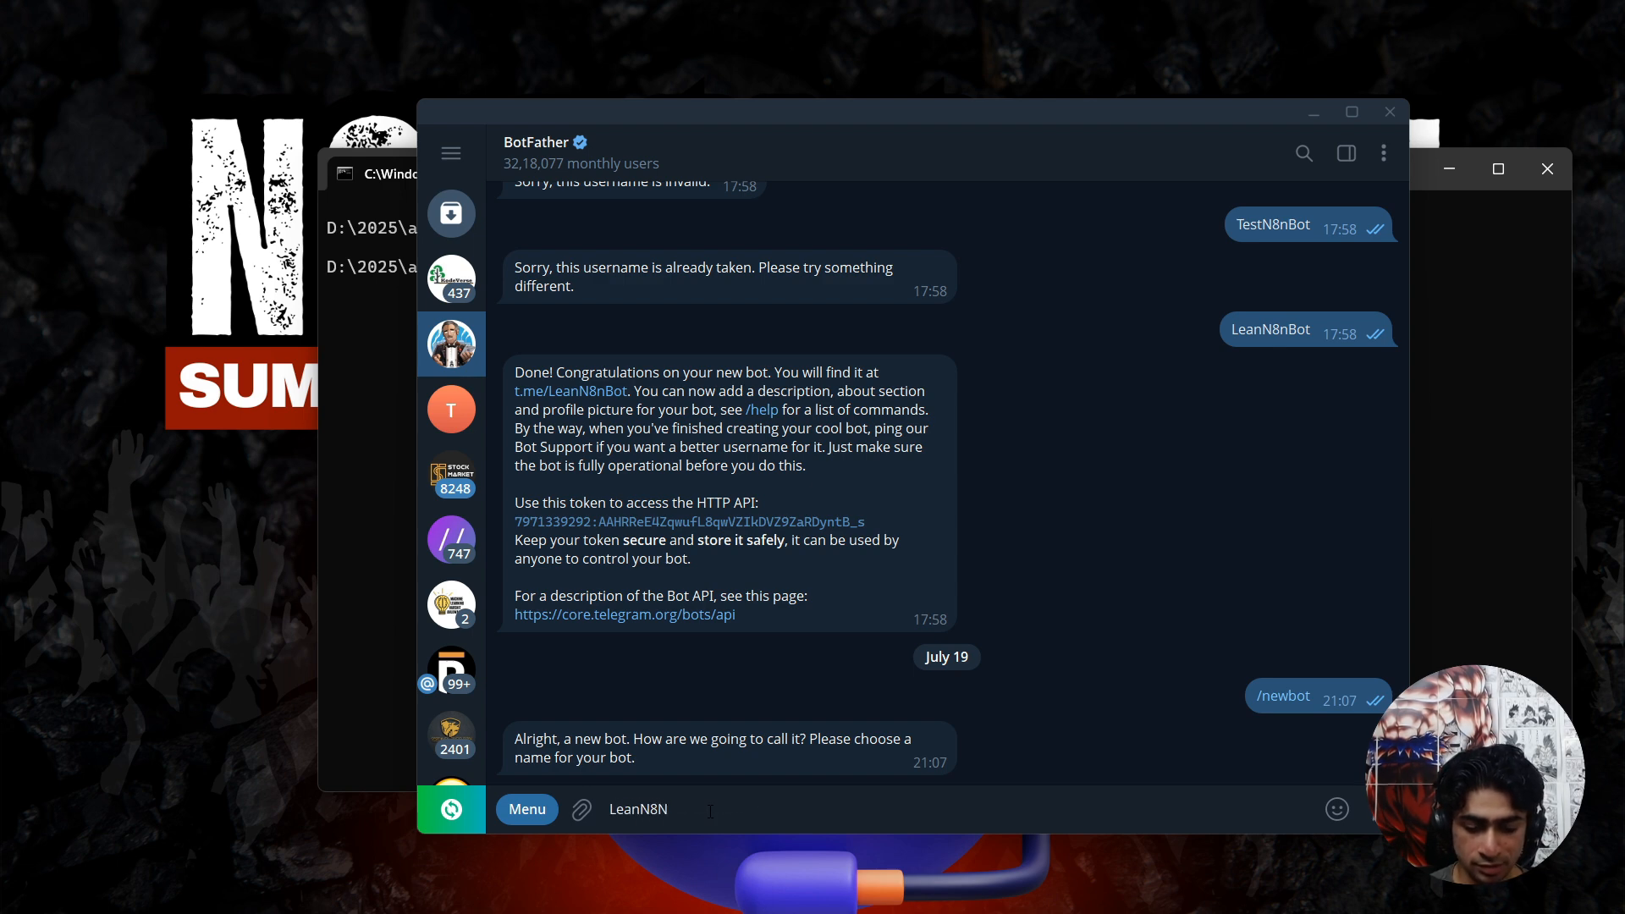
text(SummarizerBot)
key(Return)
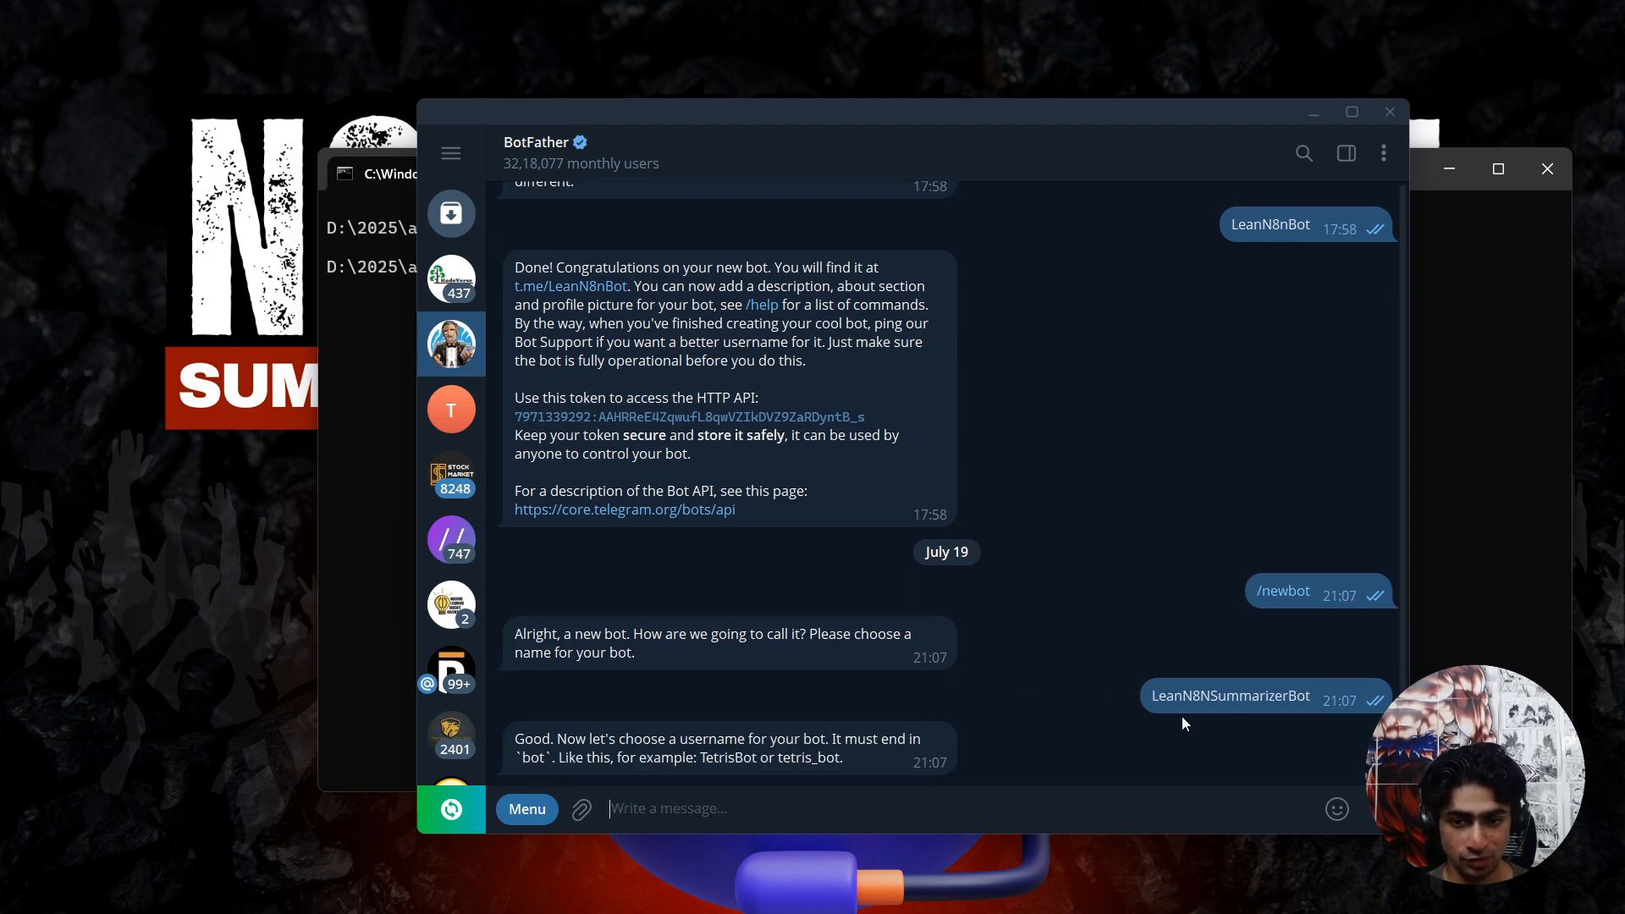
Reuse the bot name LeanN8NSummarizerBot as its username and locate the API access token in BotFather's reply.
double_click(1246, 699)
key(ctrl+c)
click(965, 813)
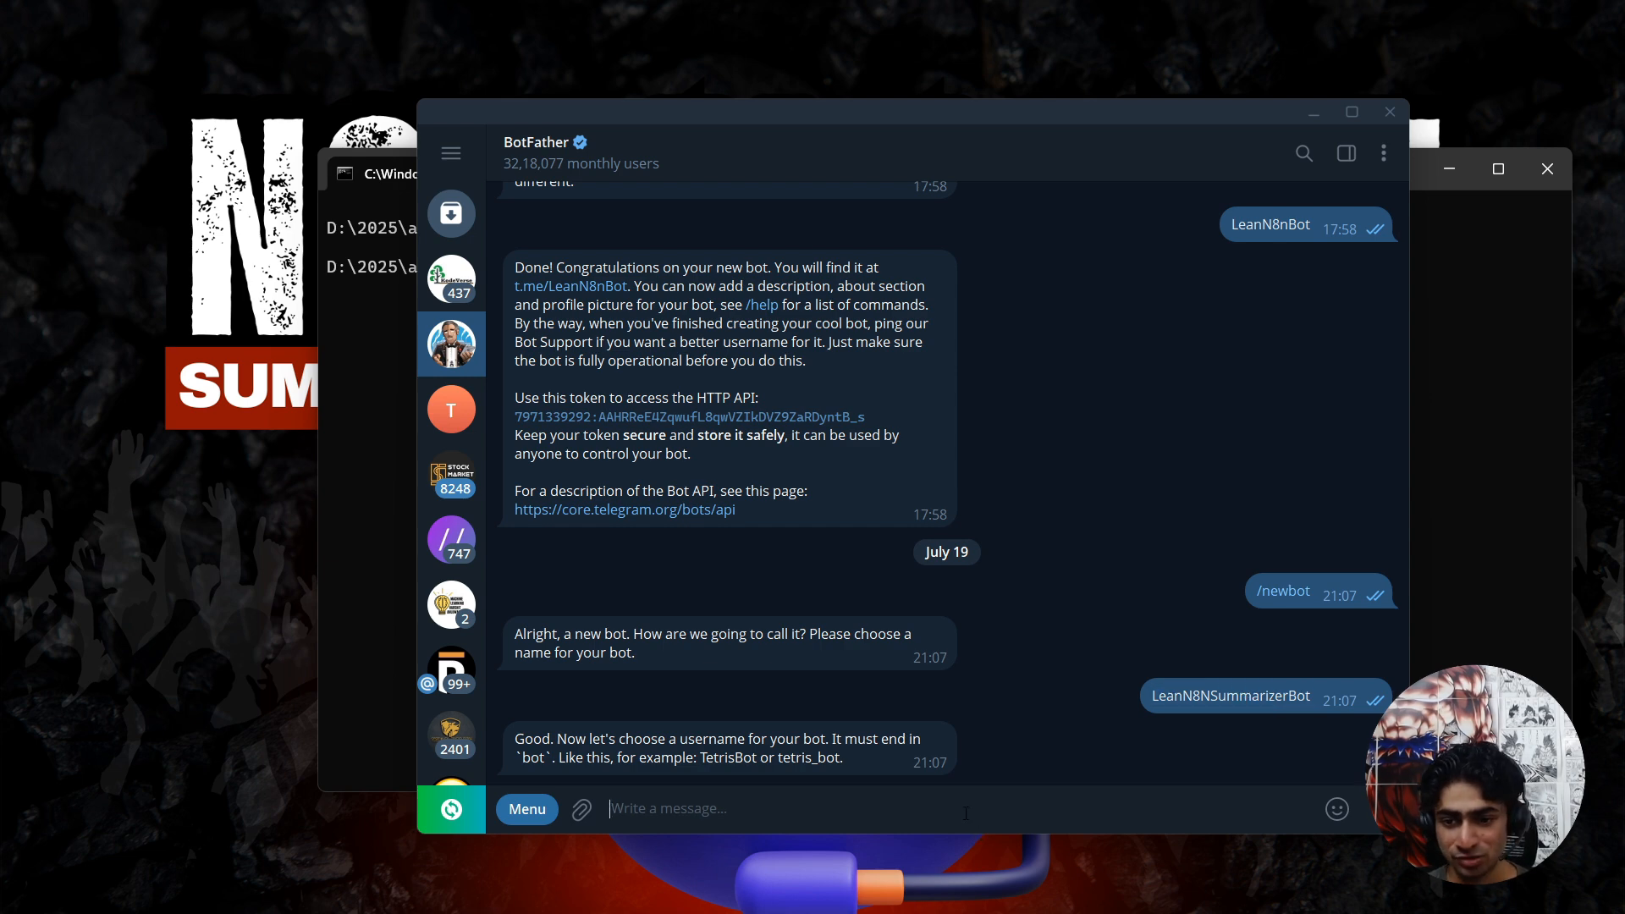
key(ctrl+v)
key(Return)
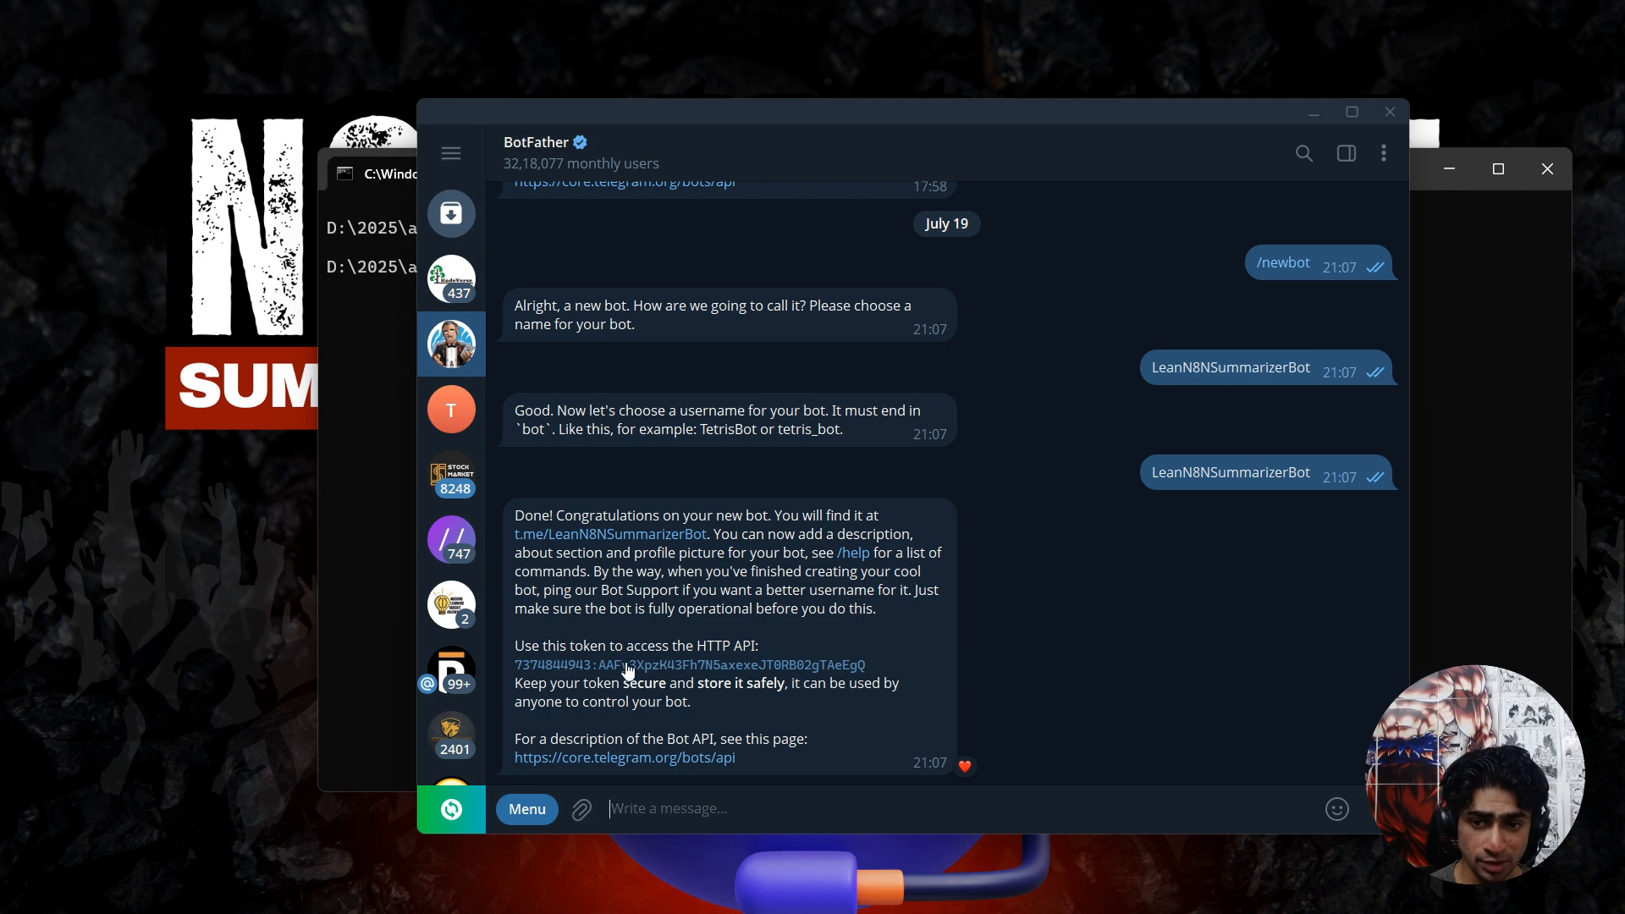
drag(523, 646, 707, 646)
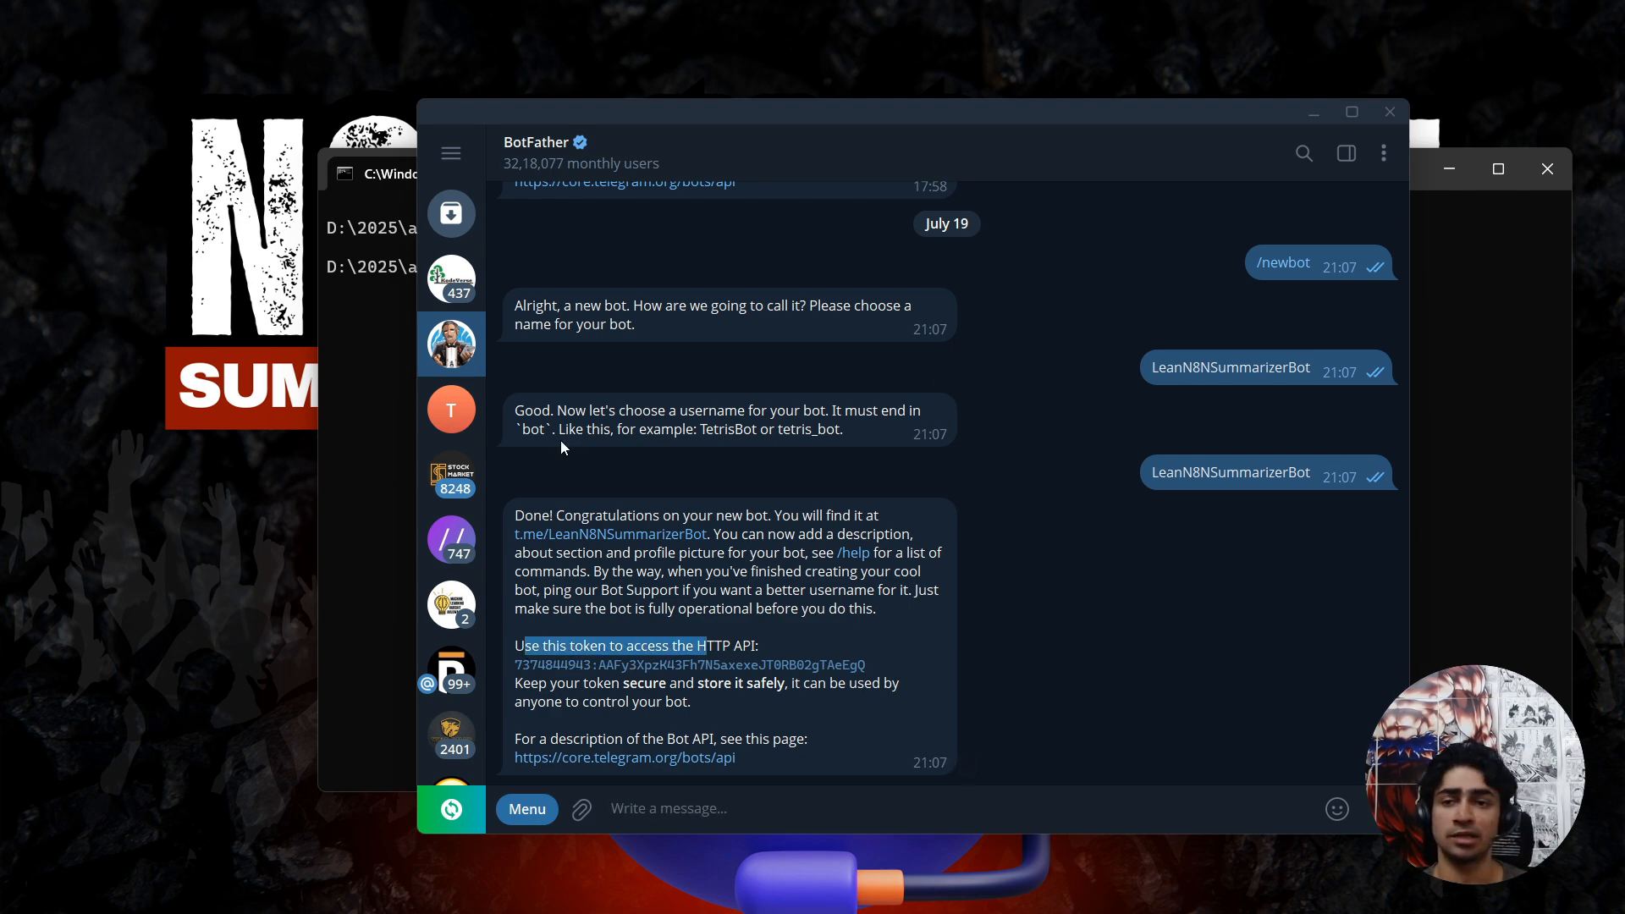
Move the Telegram window out of the way and bring the terminal at D:\software\ngrok into view.
drag(701, 113, 338, 222)
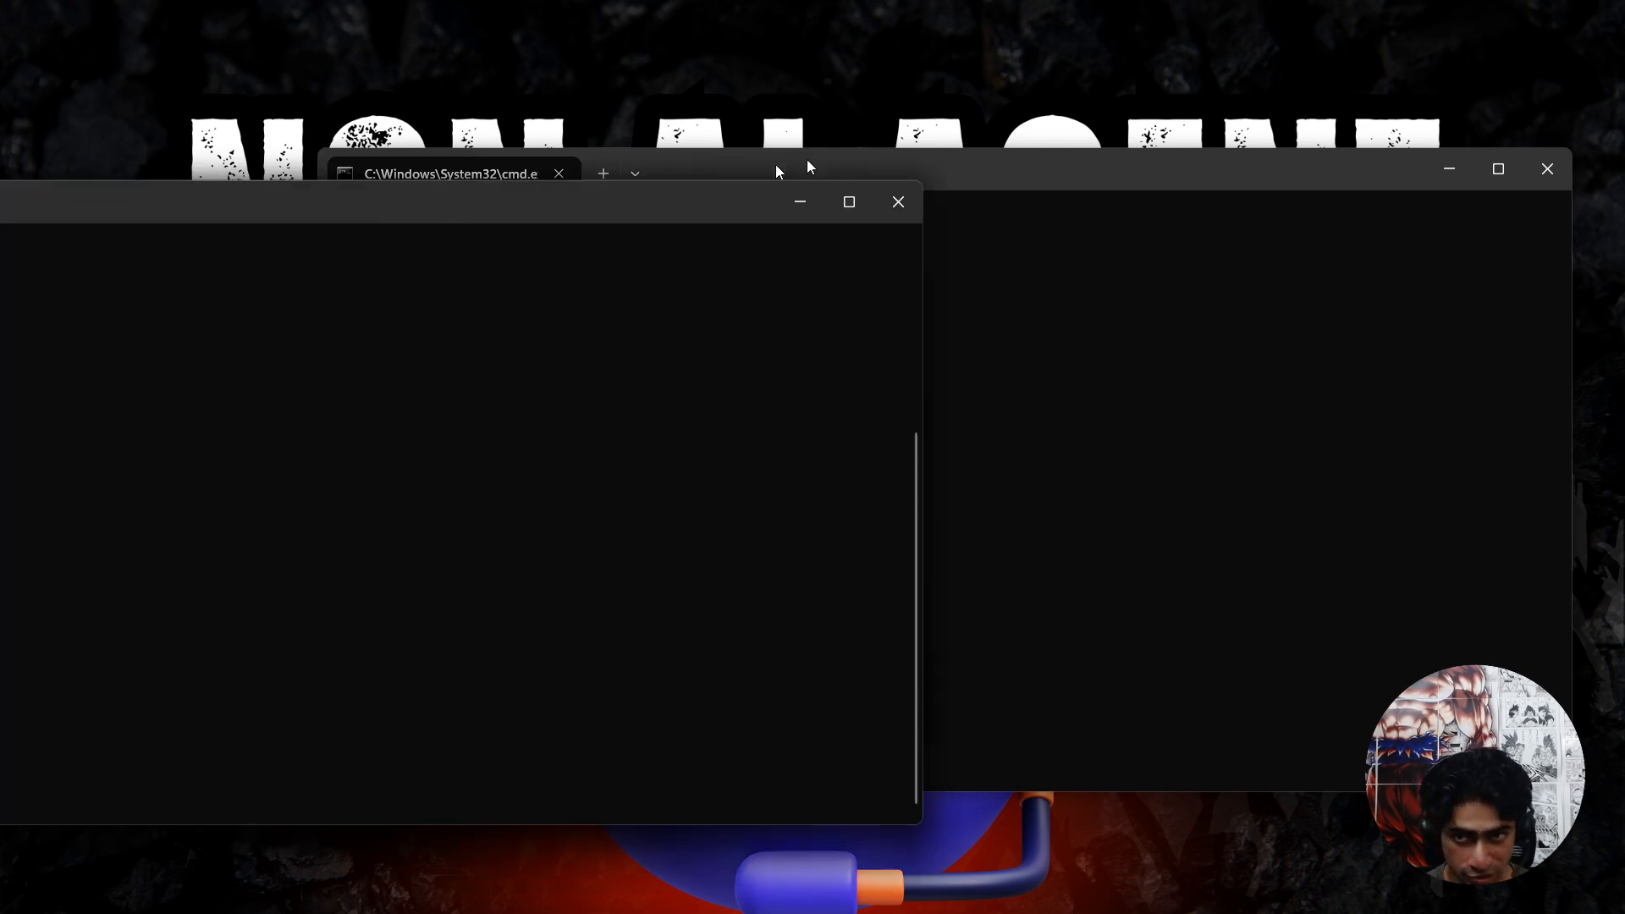
drag(806, 159, 1099, 237)
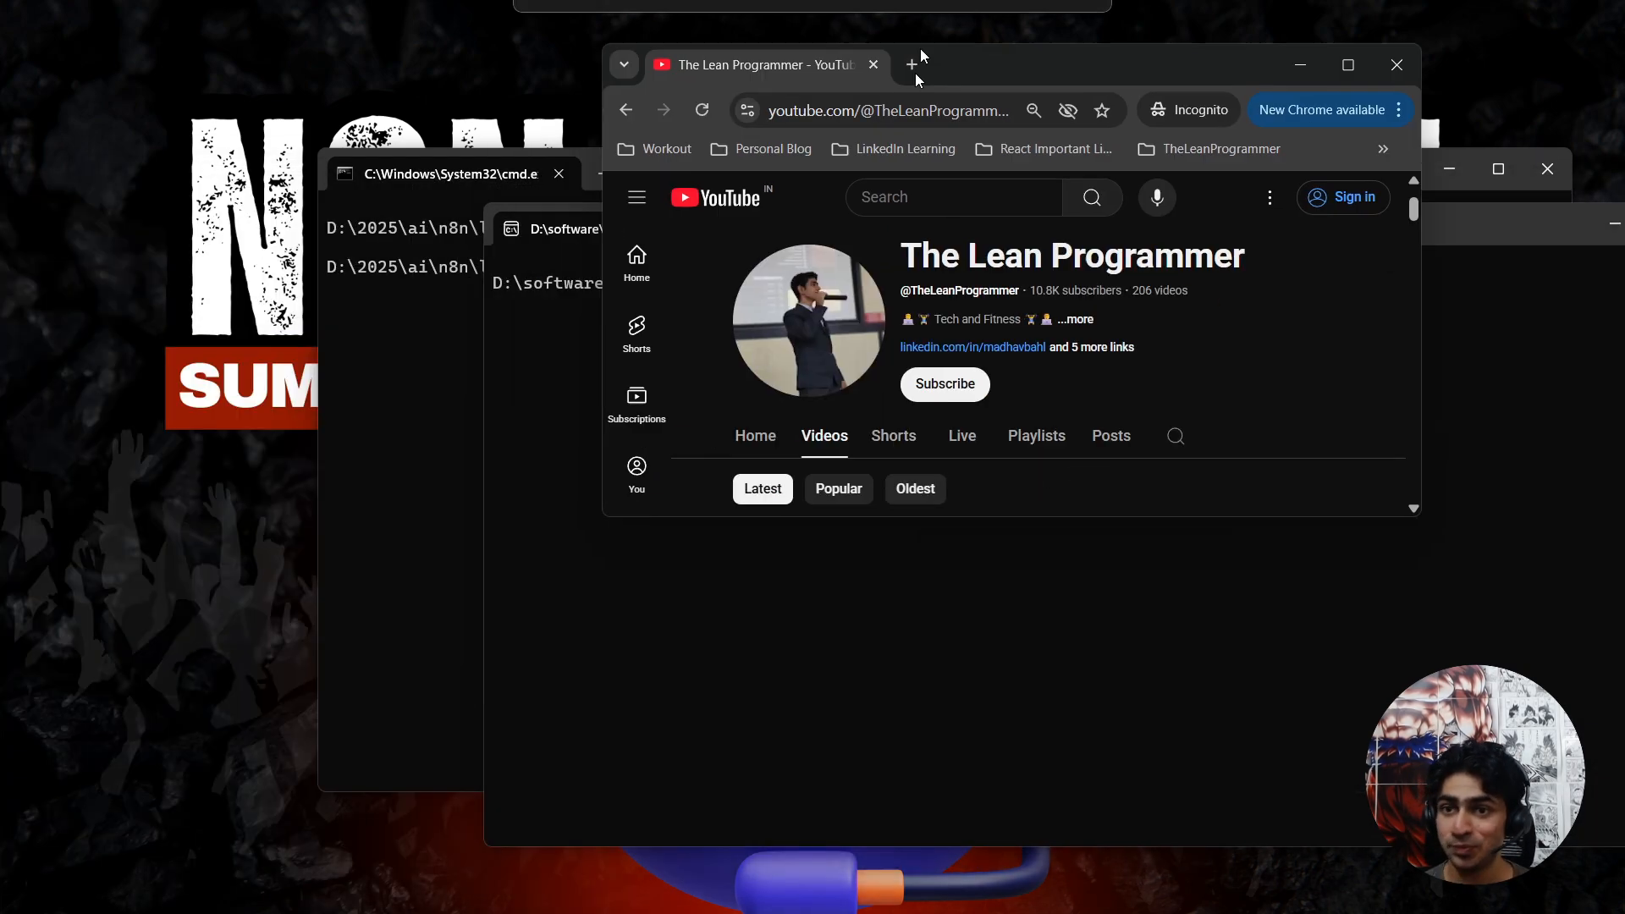
drag(921, 51, 916, 2)
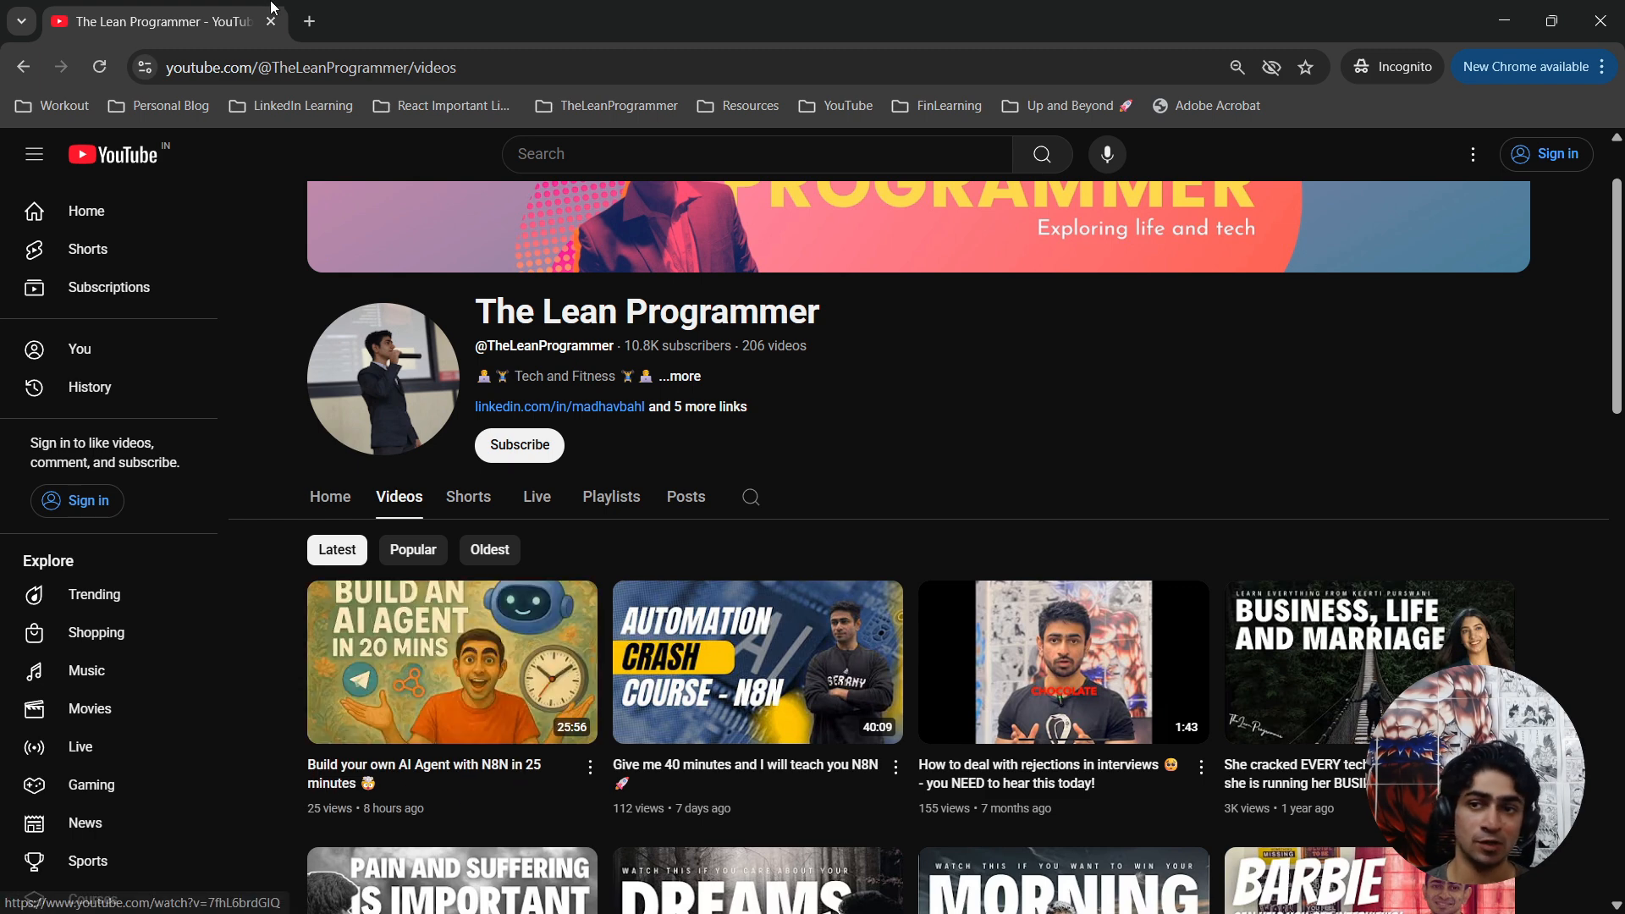
drag(406, 11, 0, 423)
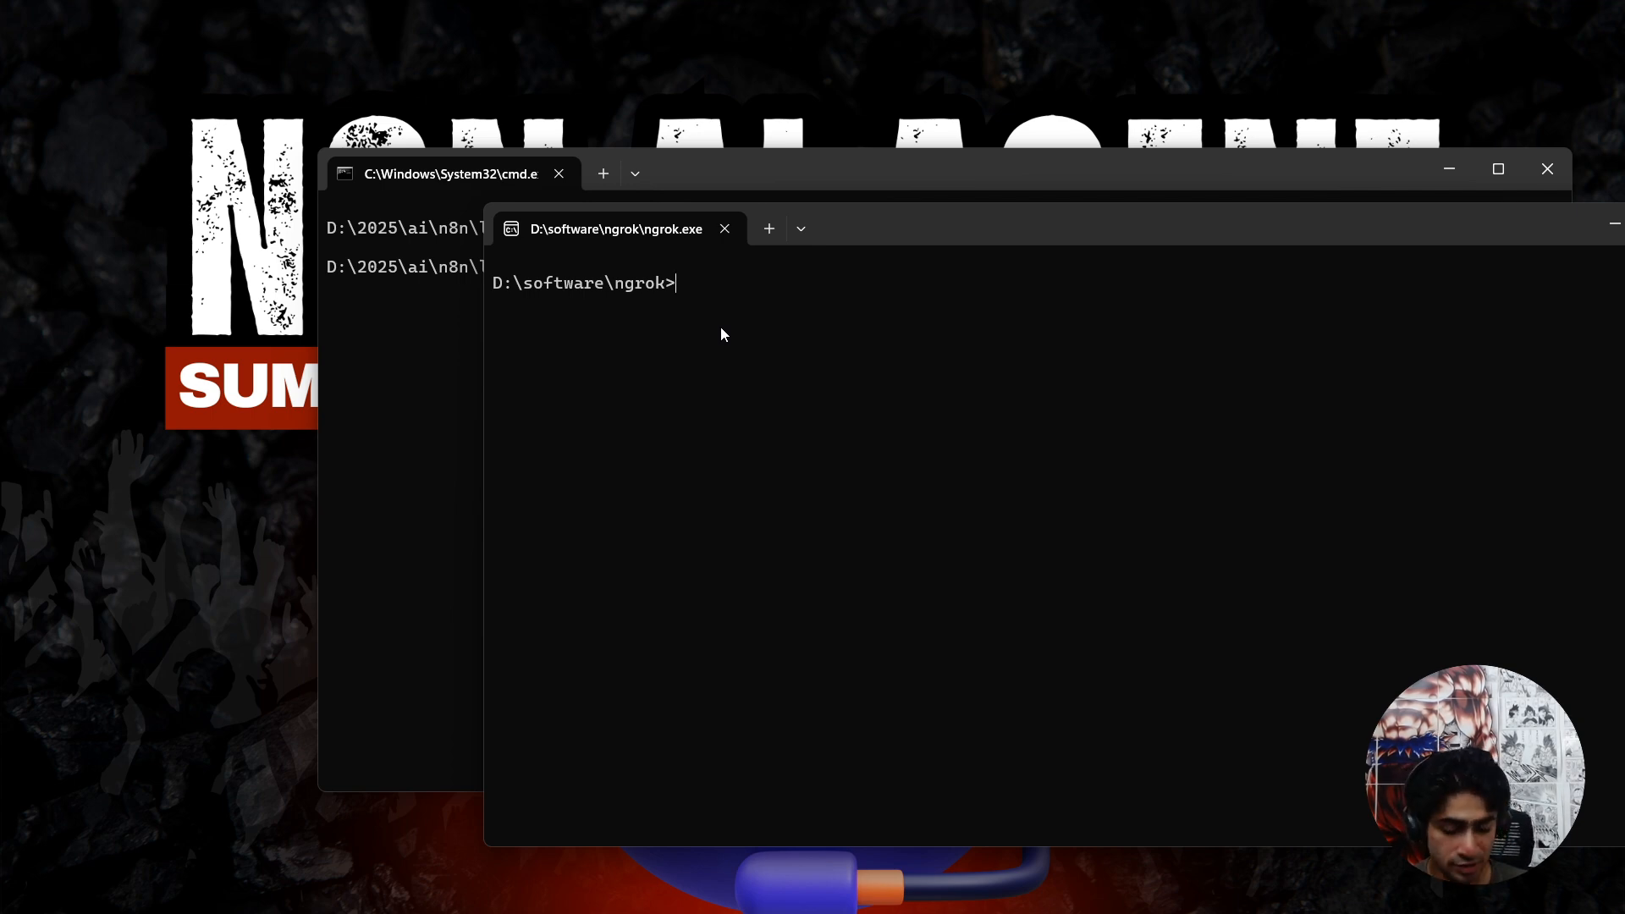
Start a tunnel to the local n8n port by running "ngrok http 5678" in the ngrok terminal.
text(http)
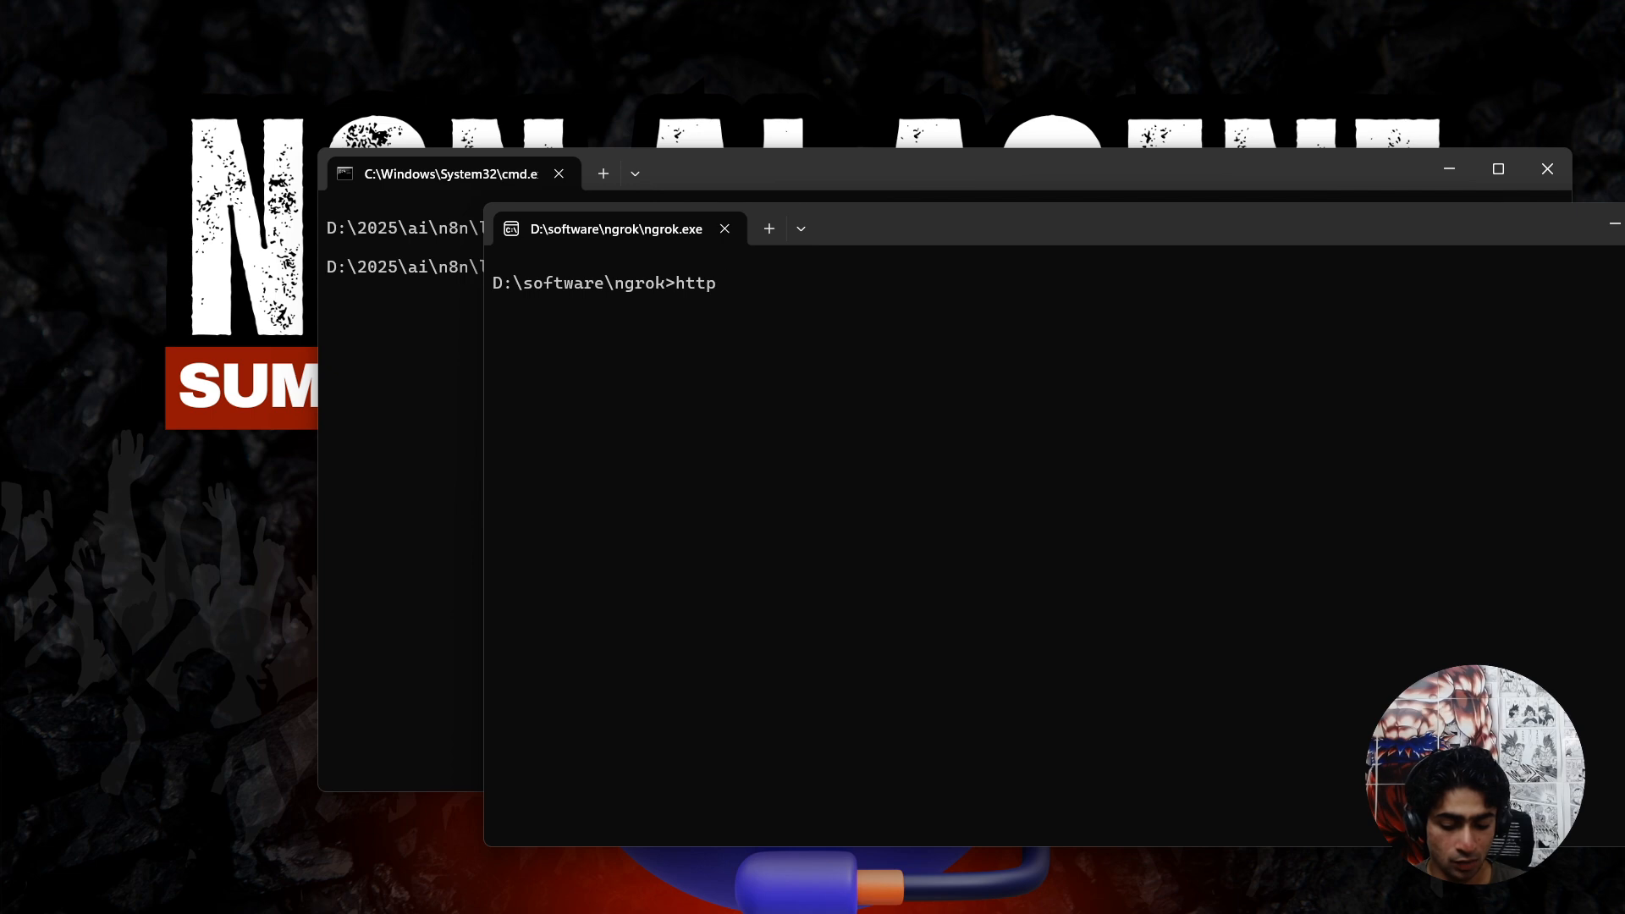
key(BackSpace)
key(BackSpace)
key(BackSpace)
key(BackSpace)
key(BackSpace)
text(ngrok )
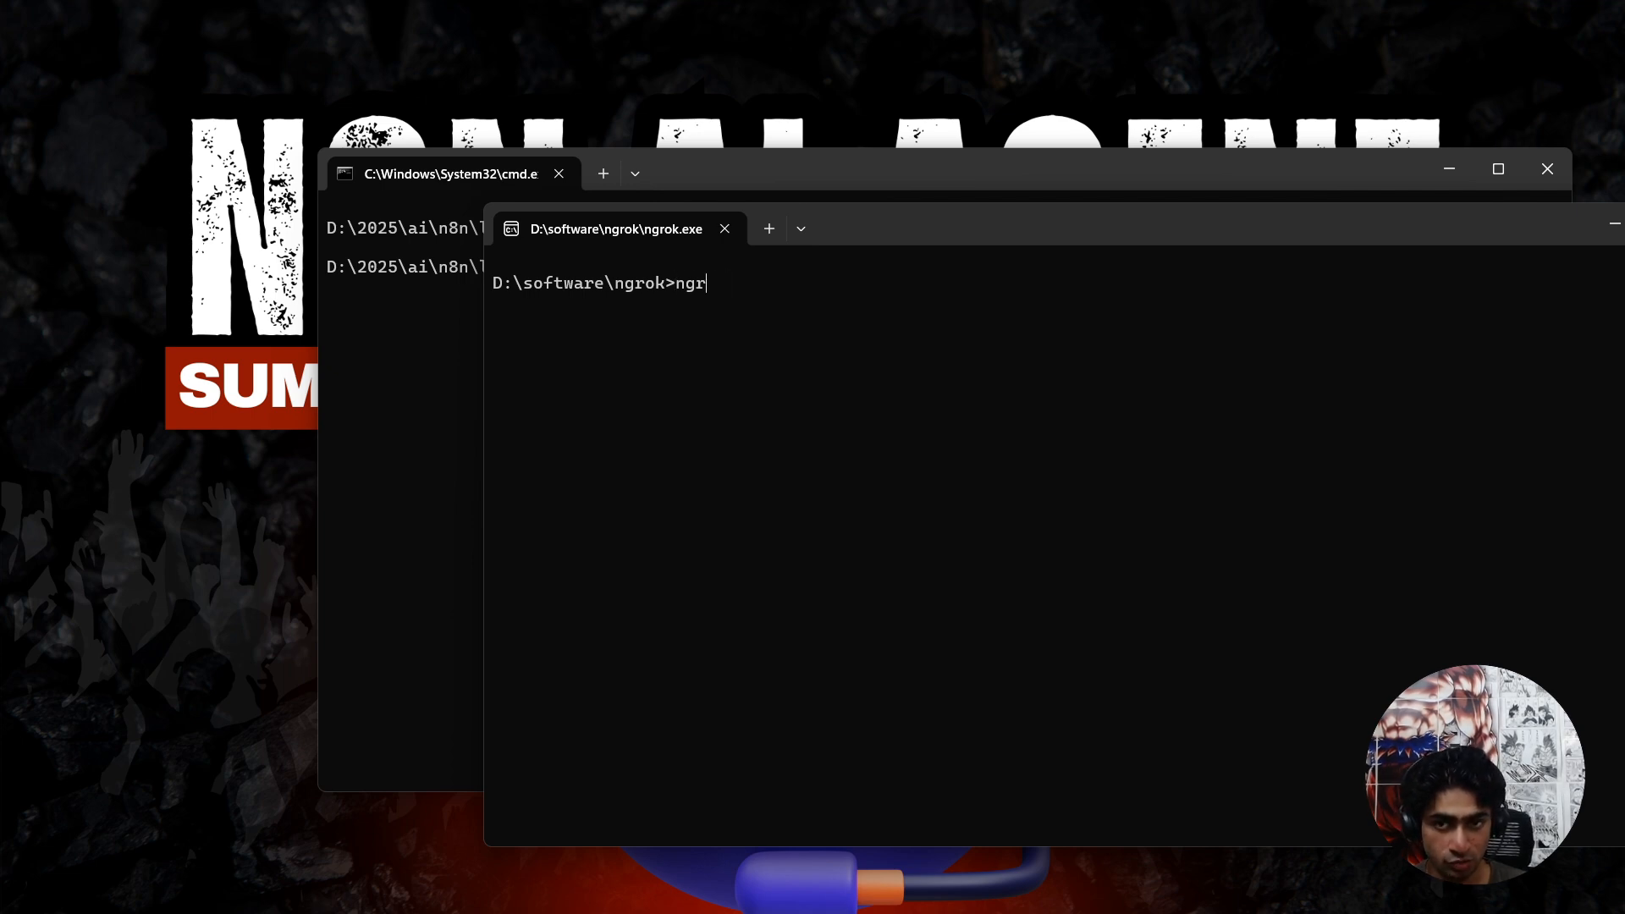
text(http 56787)
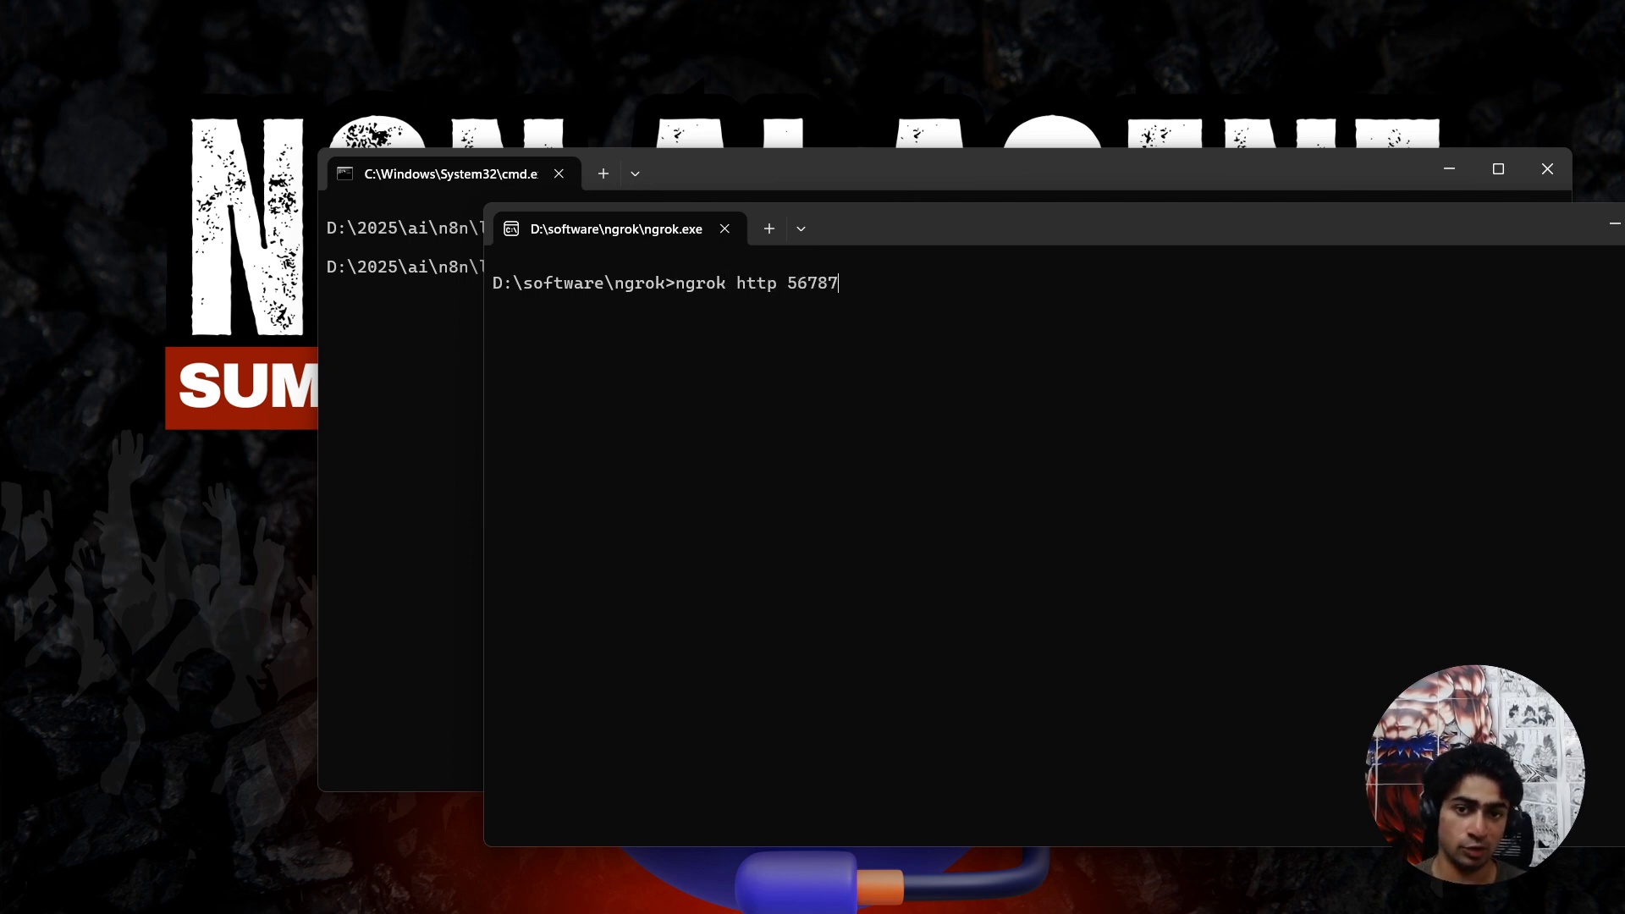
key(BackSpace)
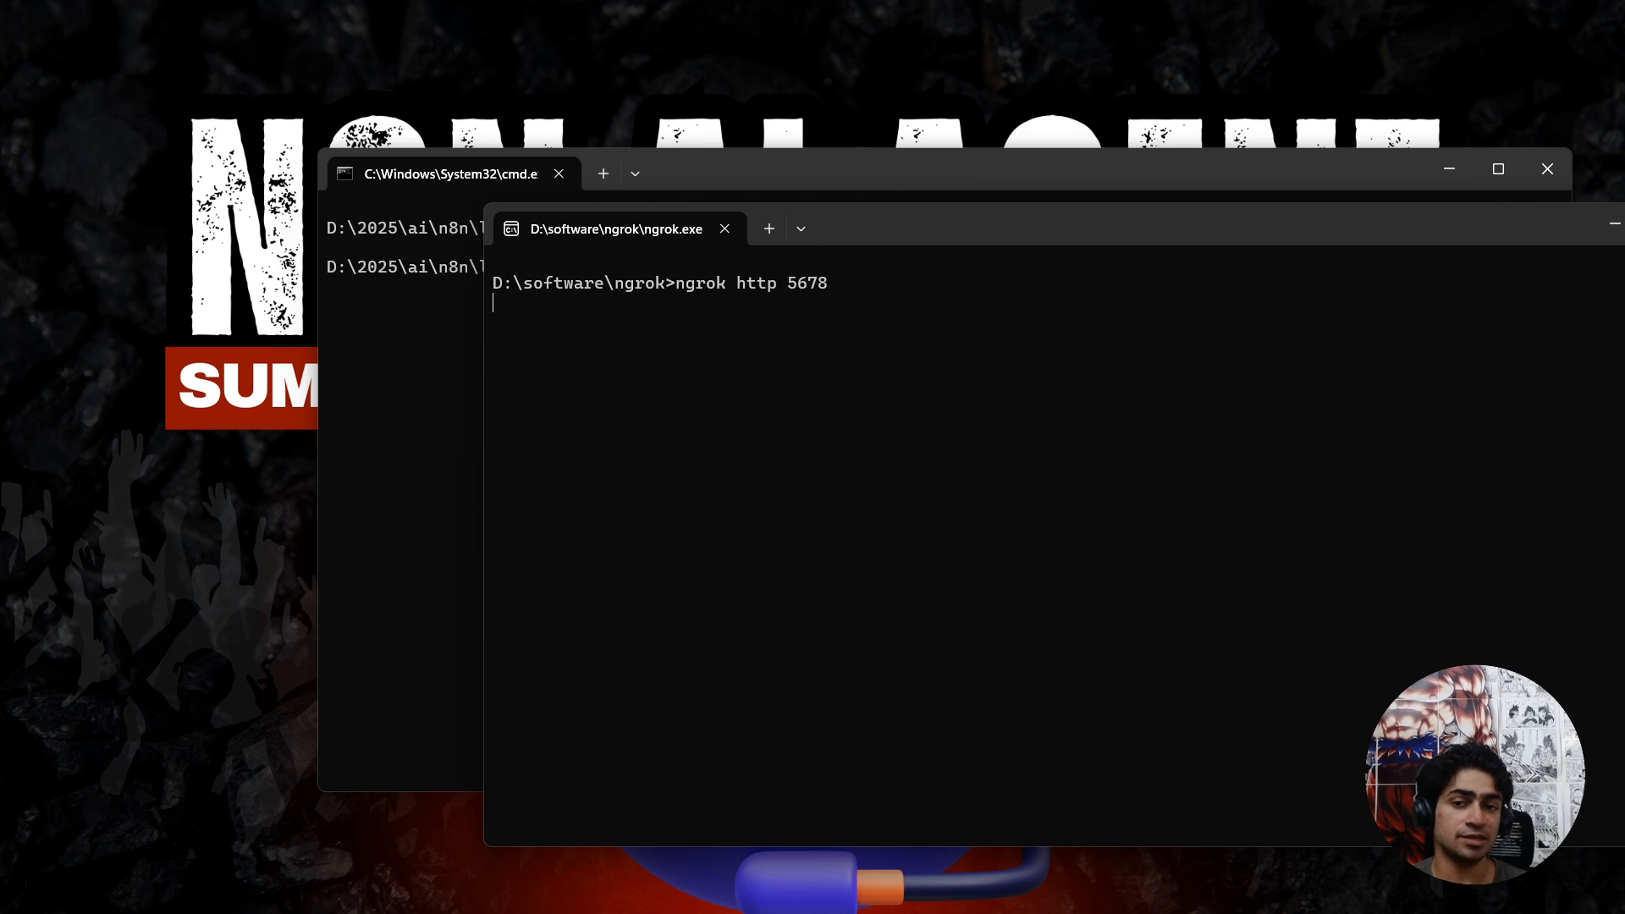
drag(788, 283, 836, 294)
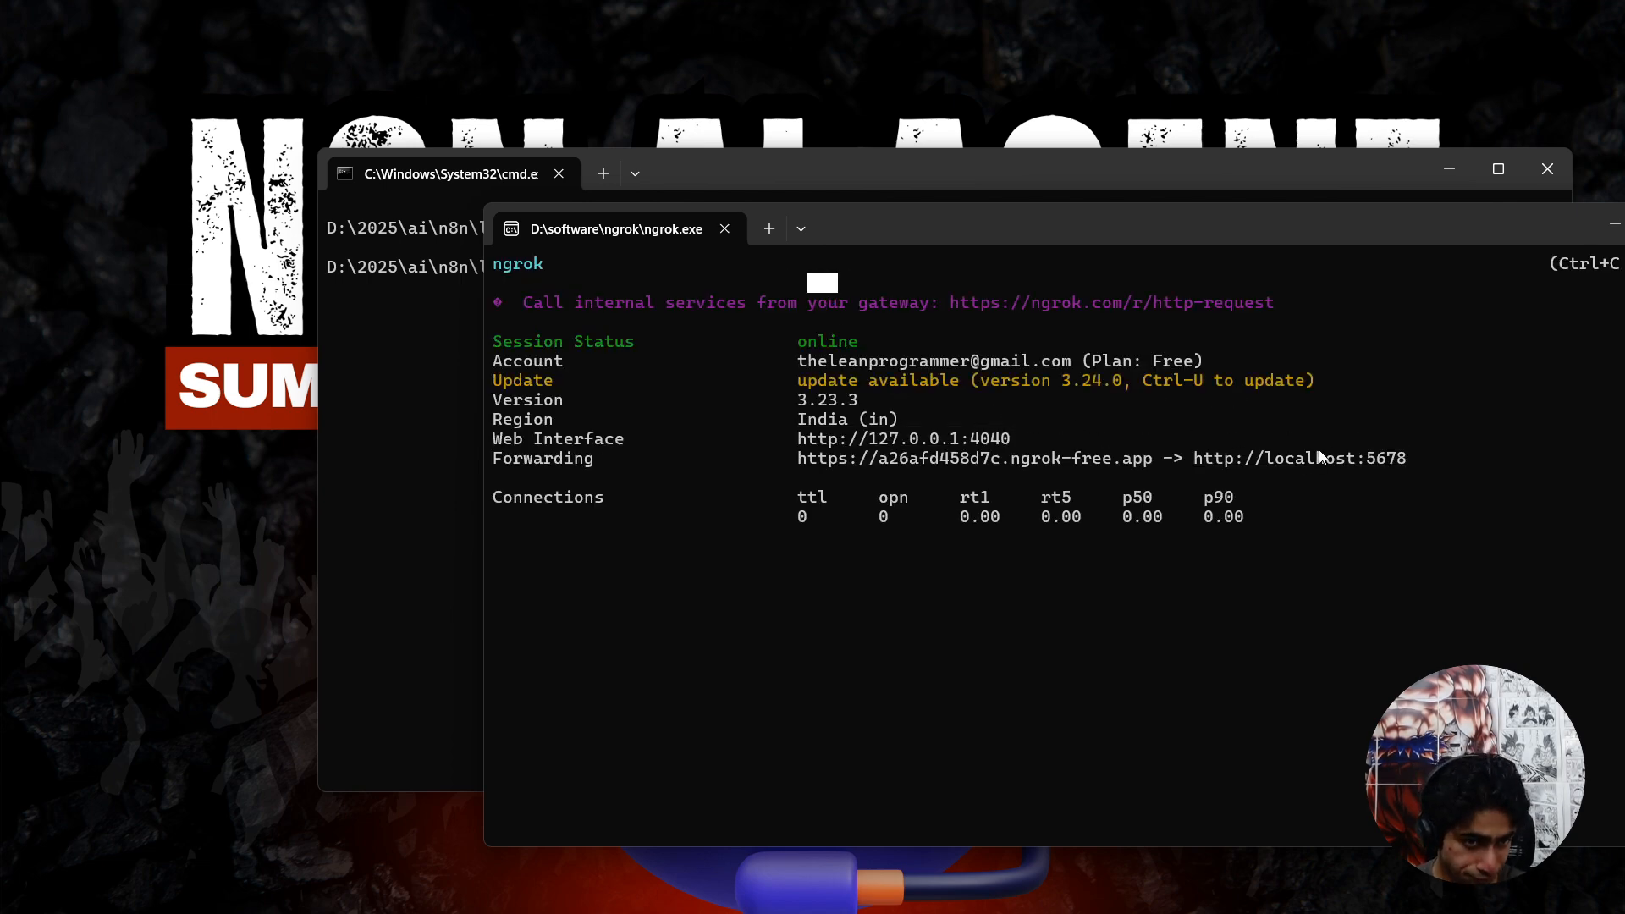
drag(1405, 460, 1206, 442)
click(1090, 474)
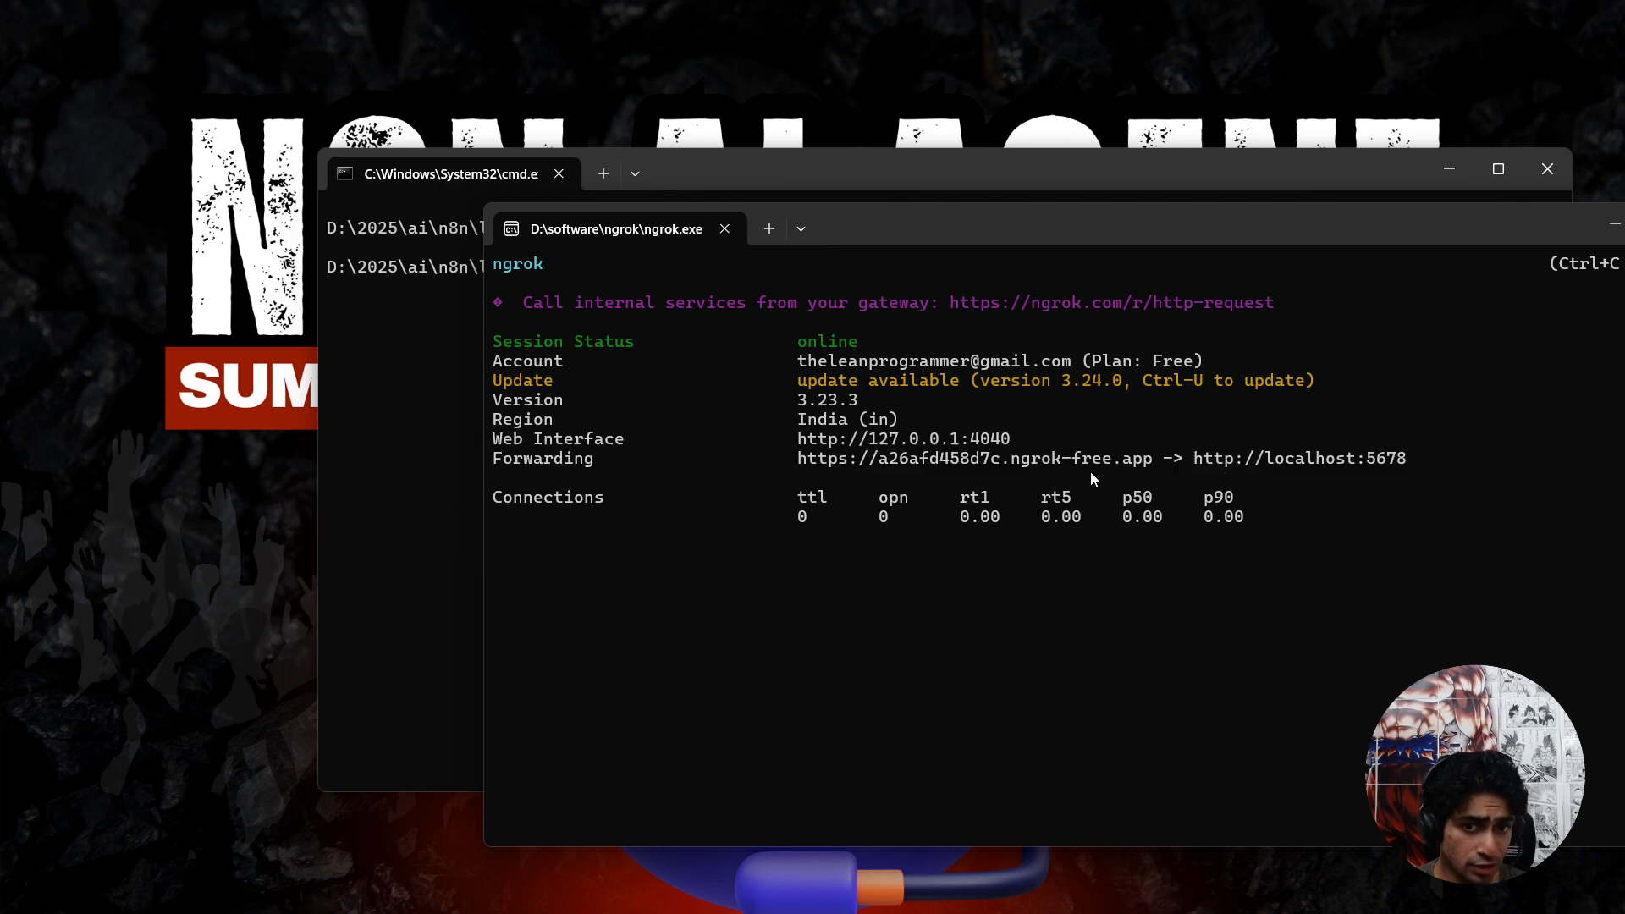
drag(805, 464, 1152, 460)
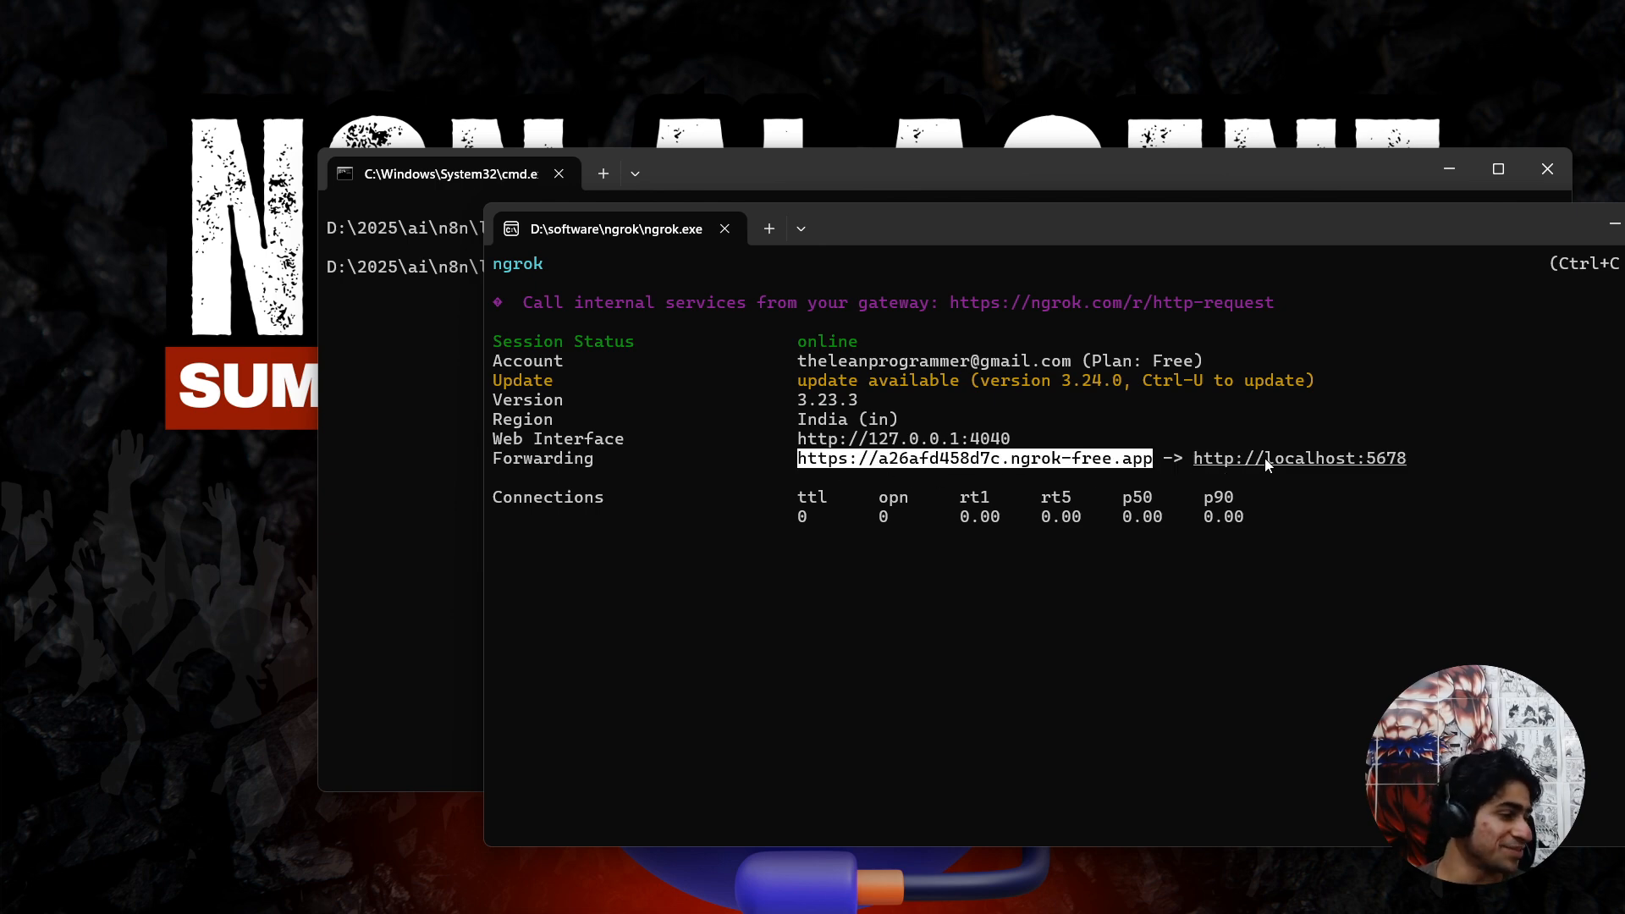
key(ctrl+c)
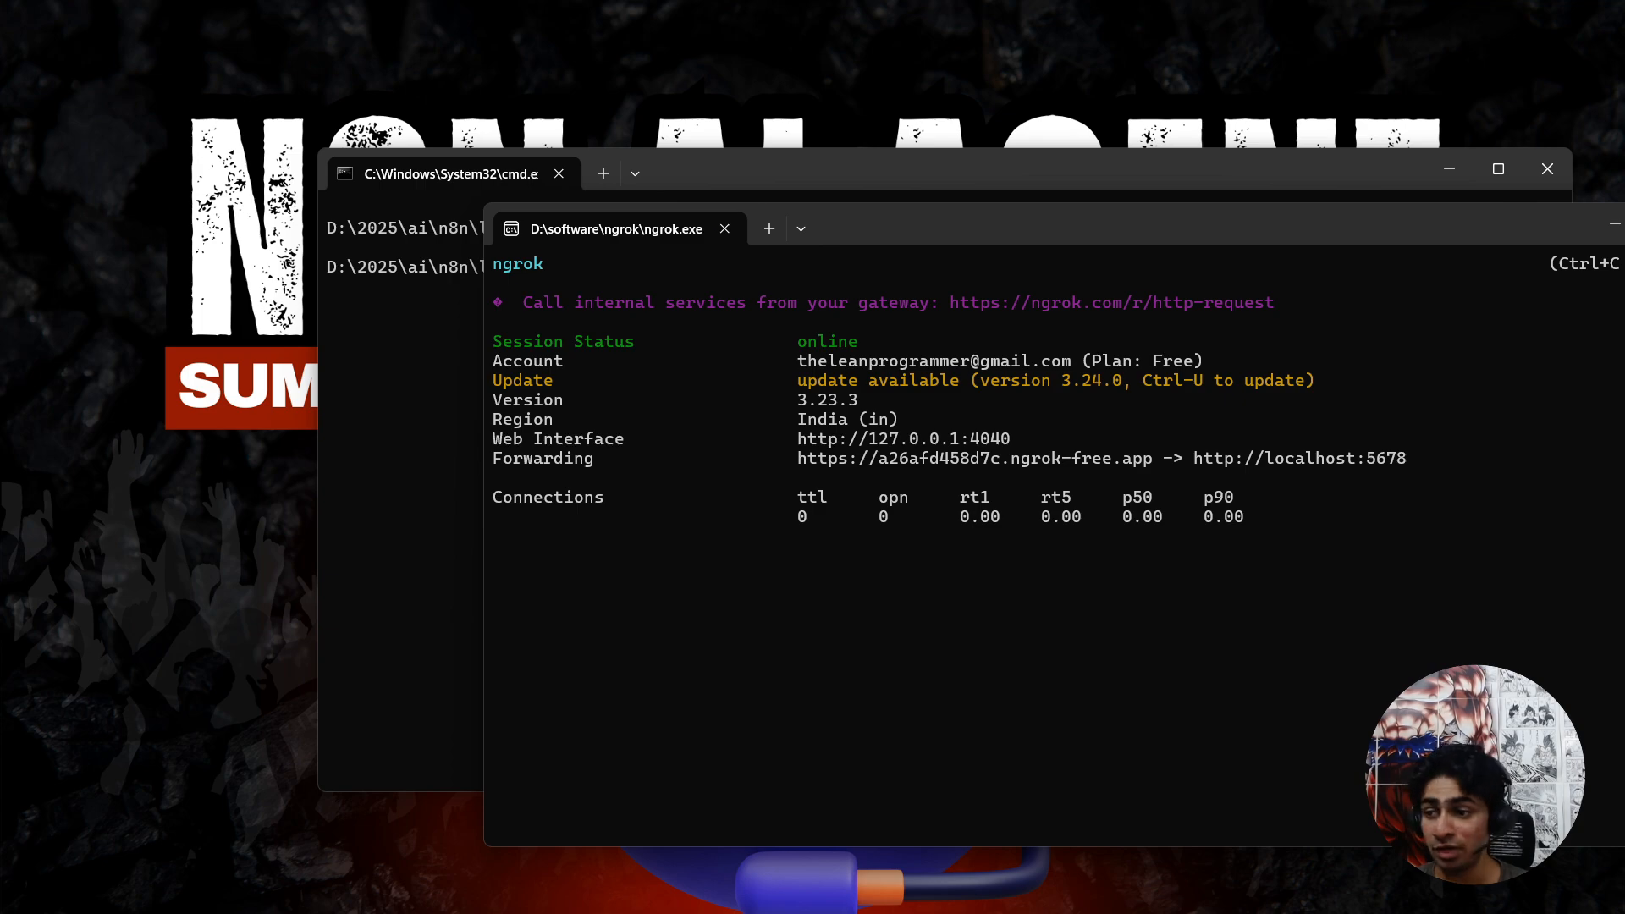
key(alt+Tab)
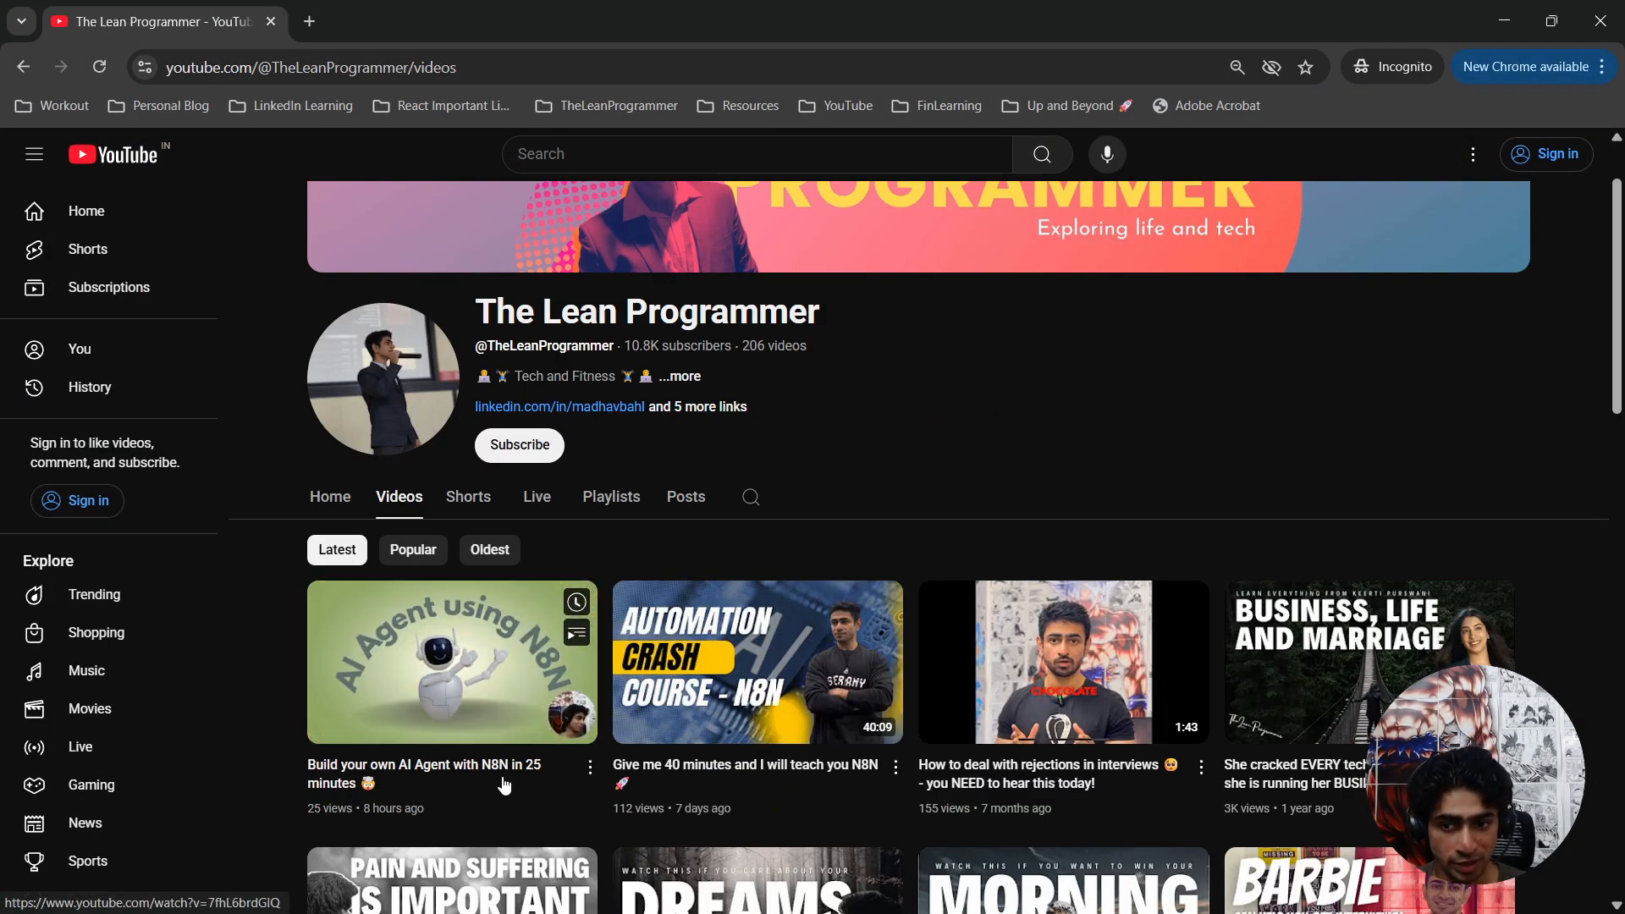
key(alt+Tab)
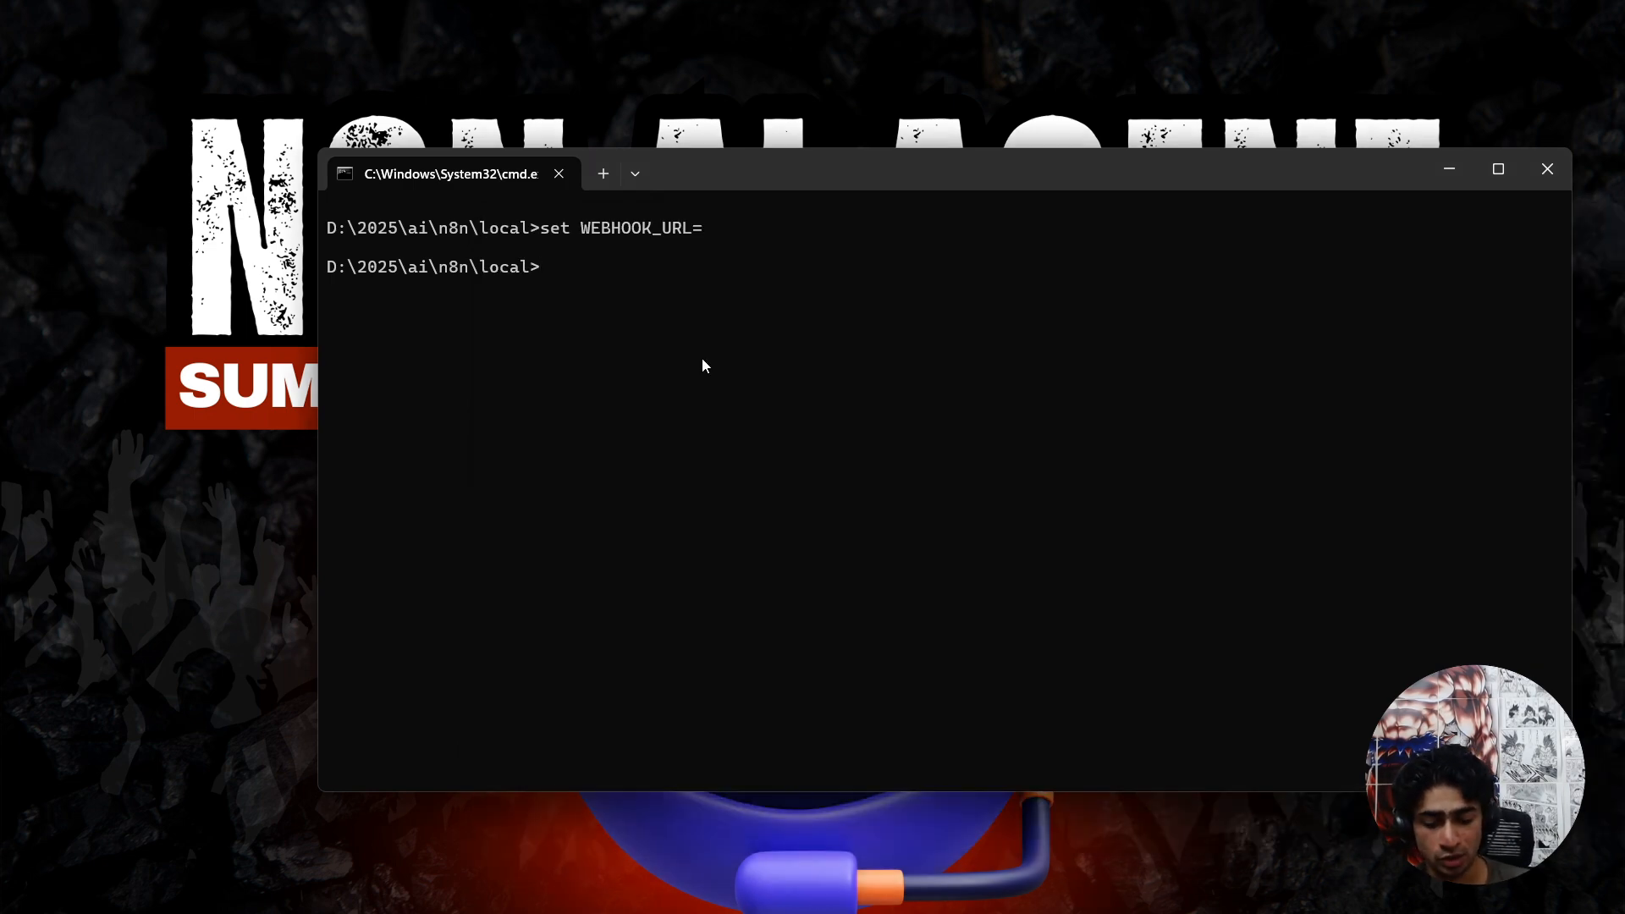
text(set WEBHOO)
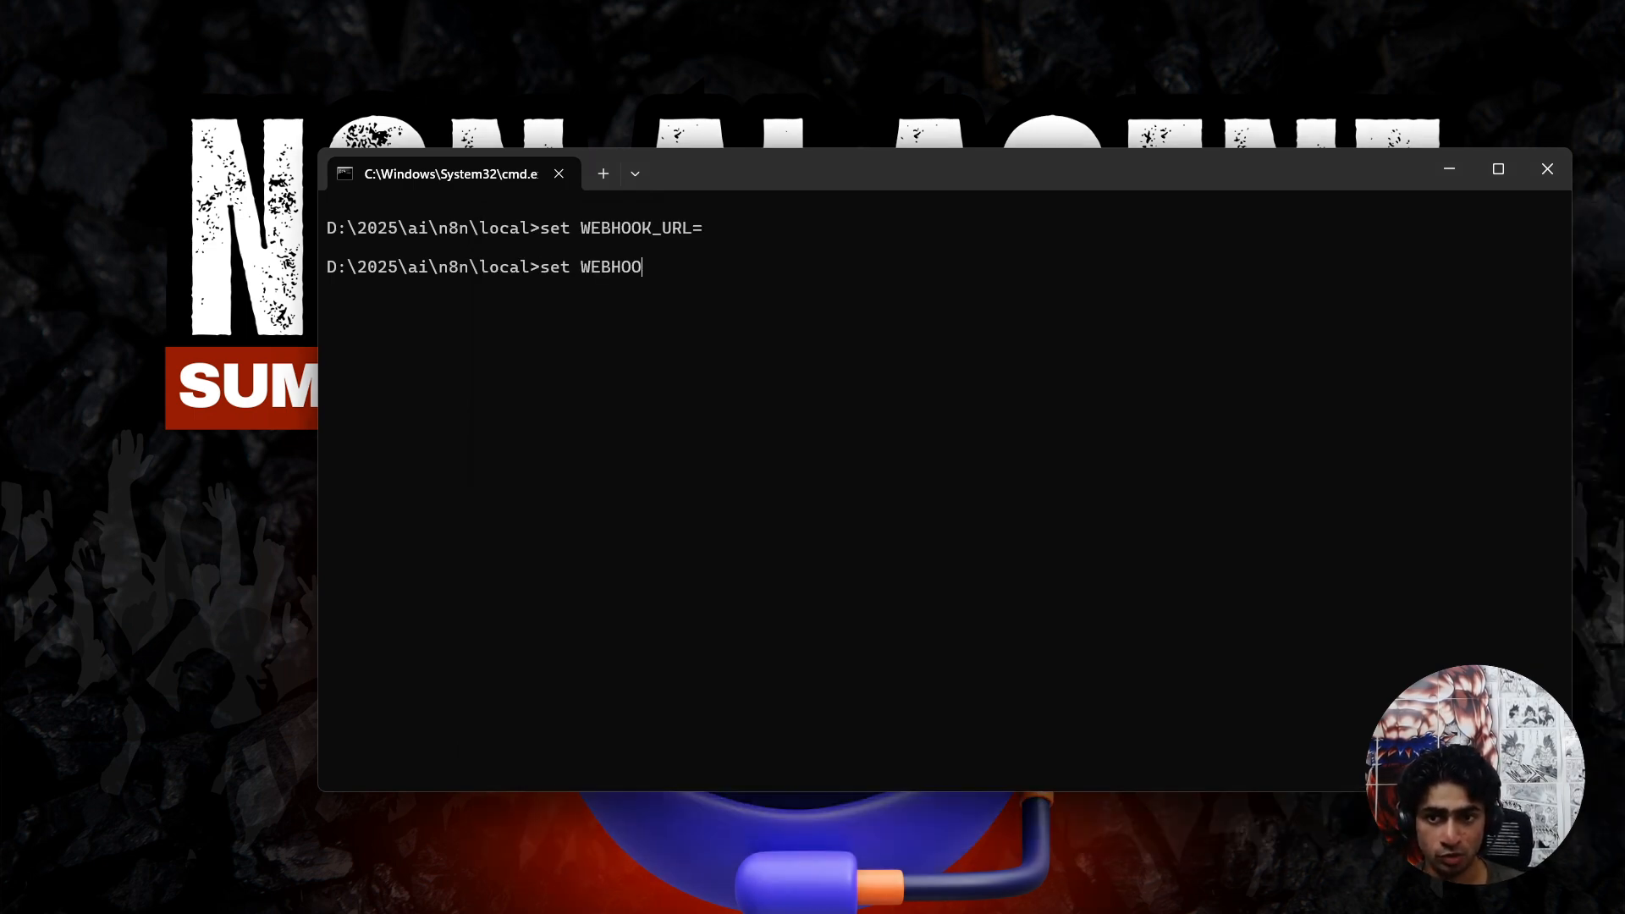
text(K_URL=)
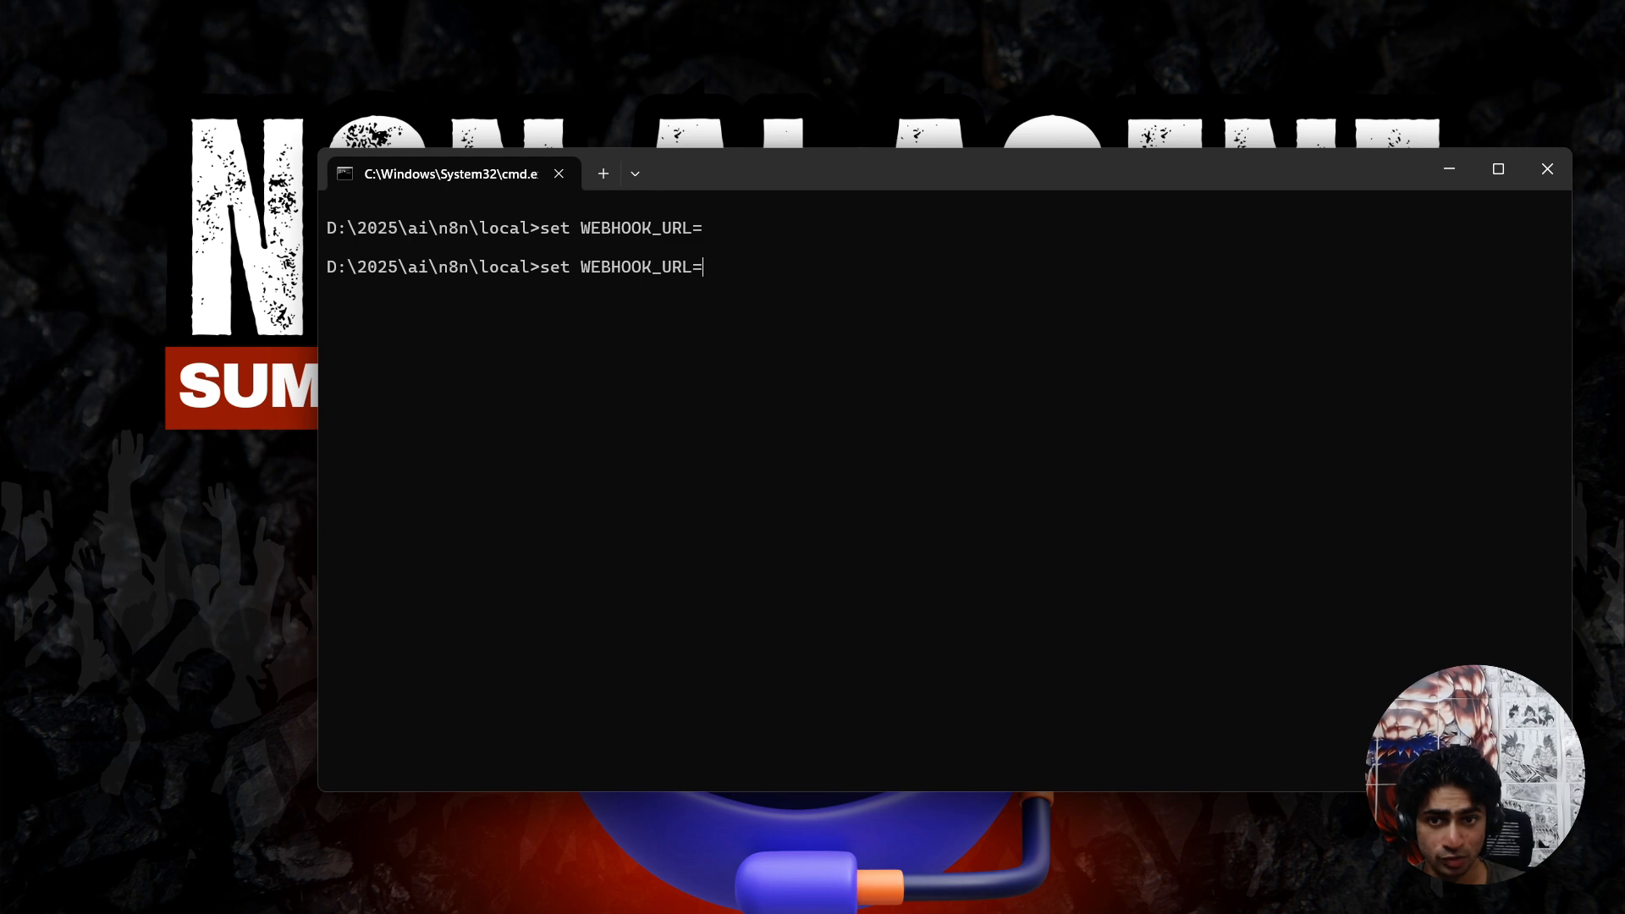
key(ctrl+v)
drag(706, 267, 1077, 268)
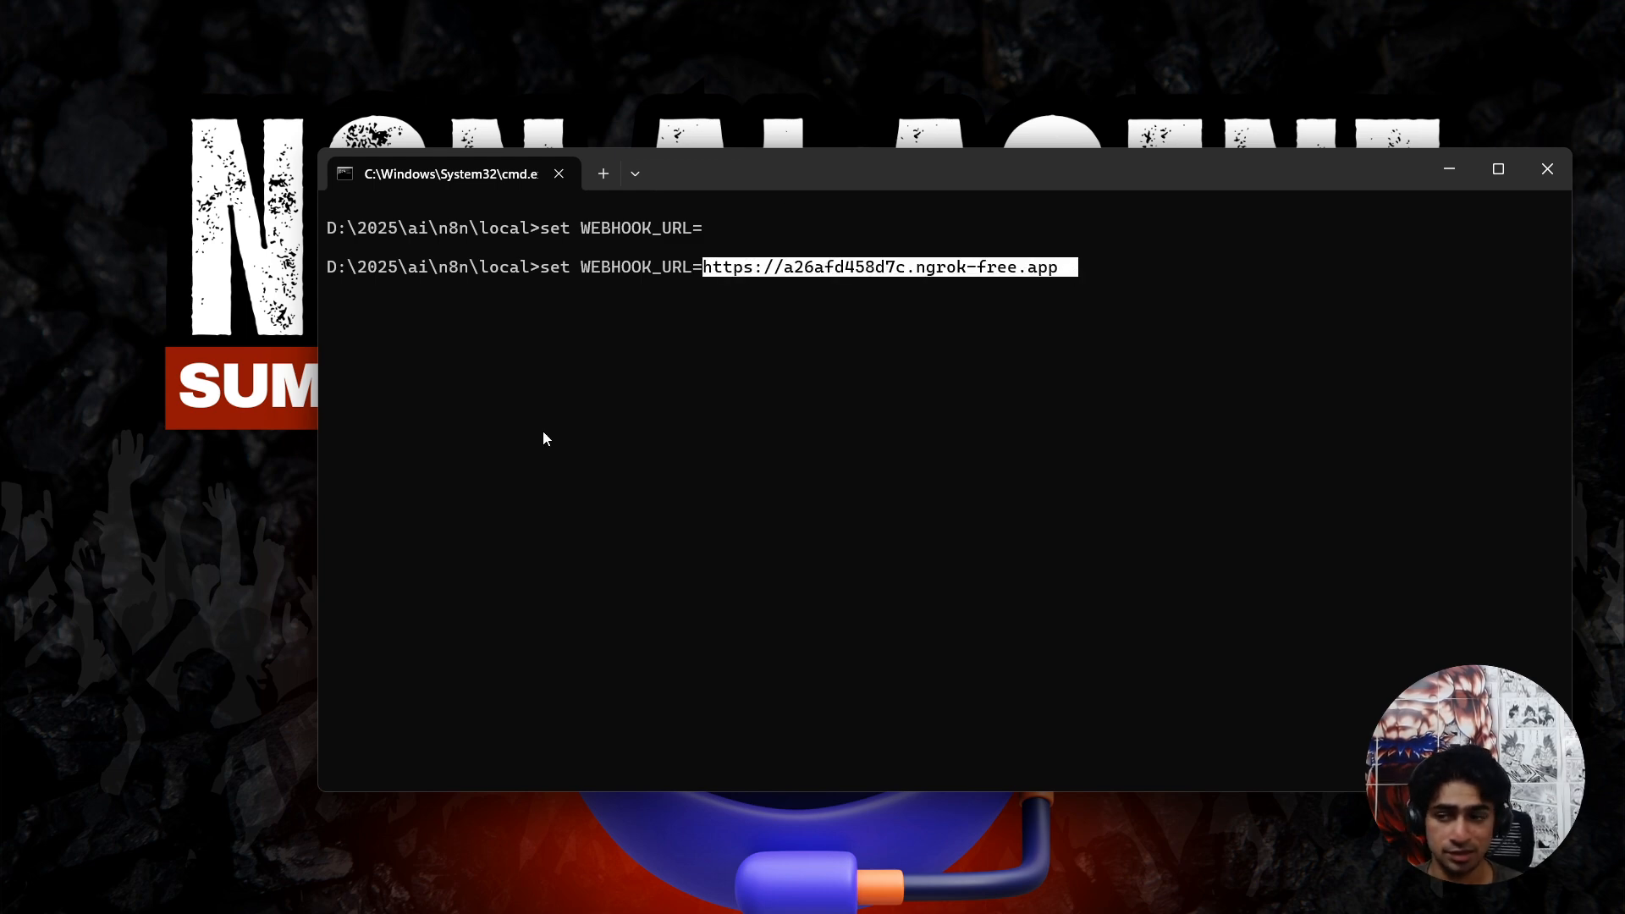
drag(1624, 353, 1150, 354)
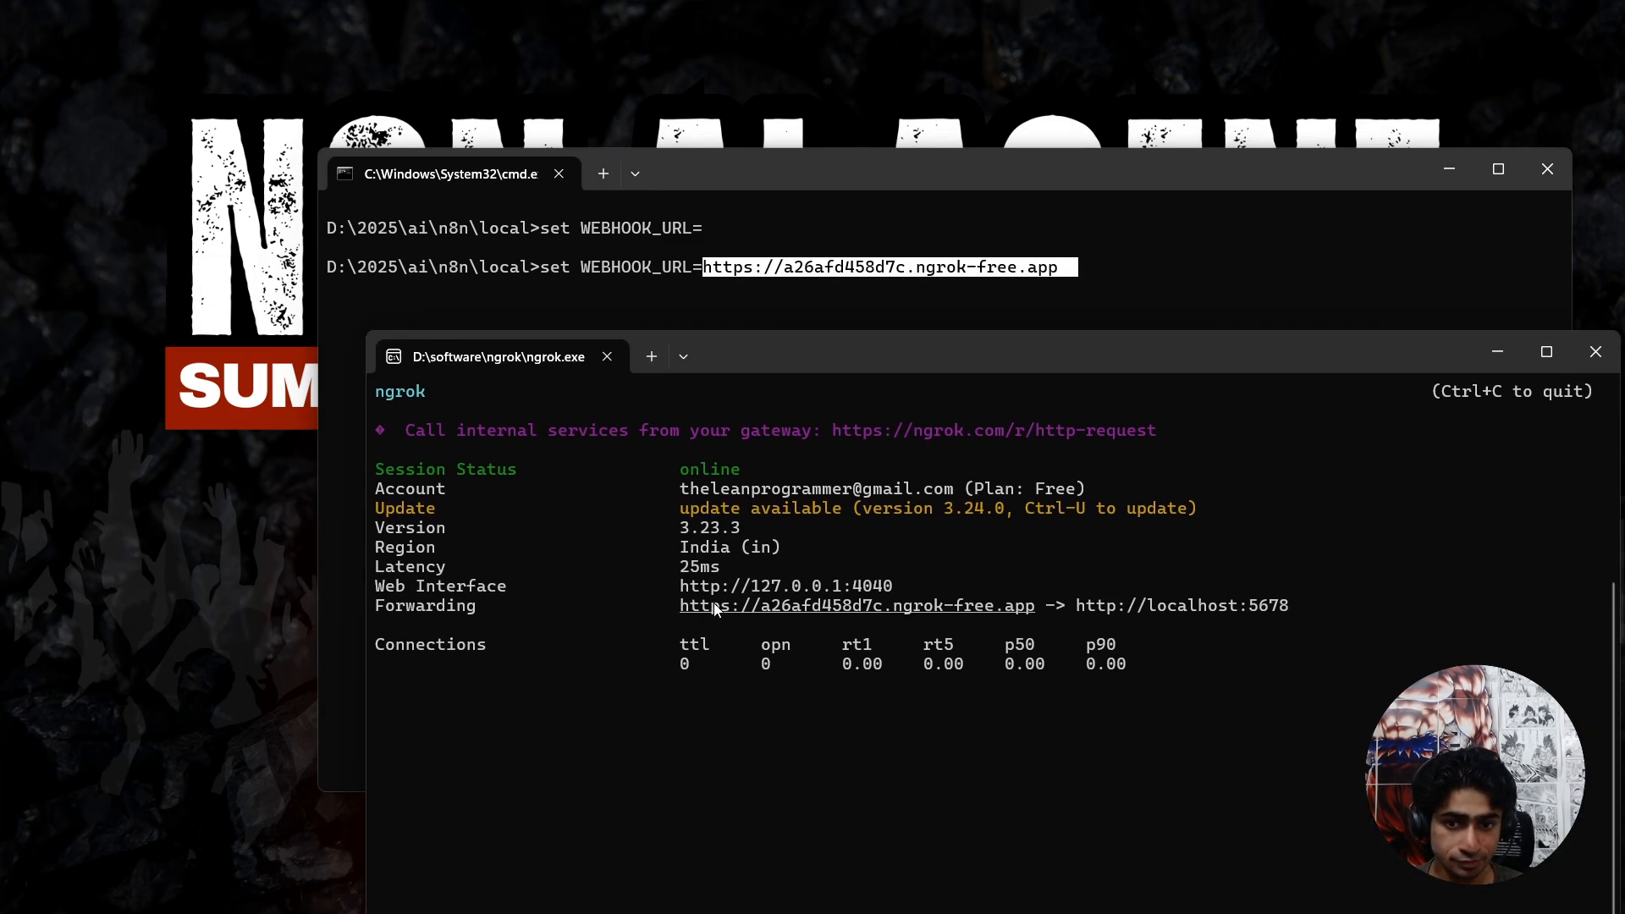
drag(680, 606, 1024, 606)
drag(1043, 374, 921, 398)
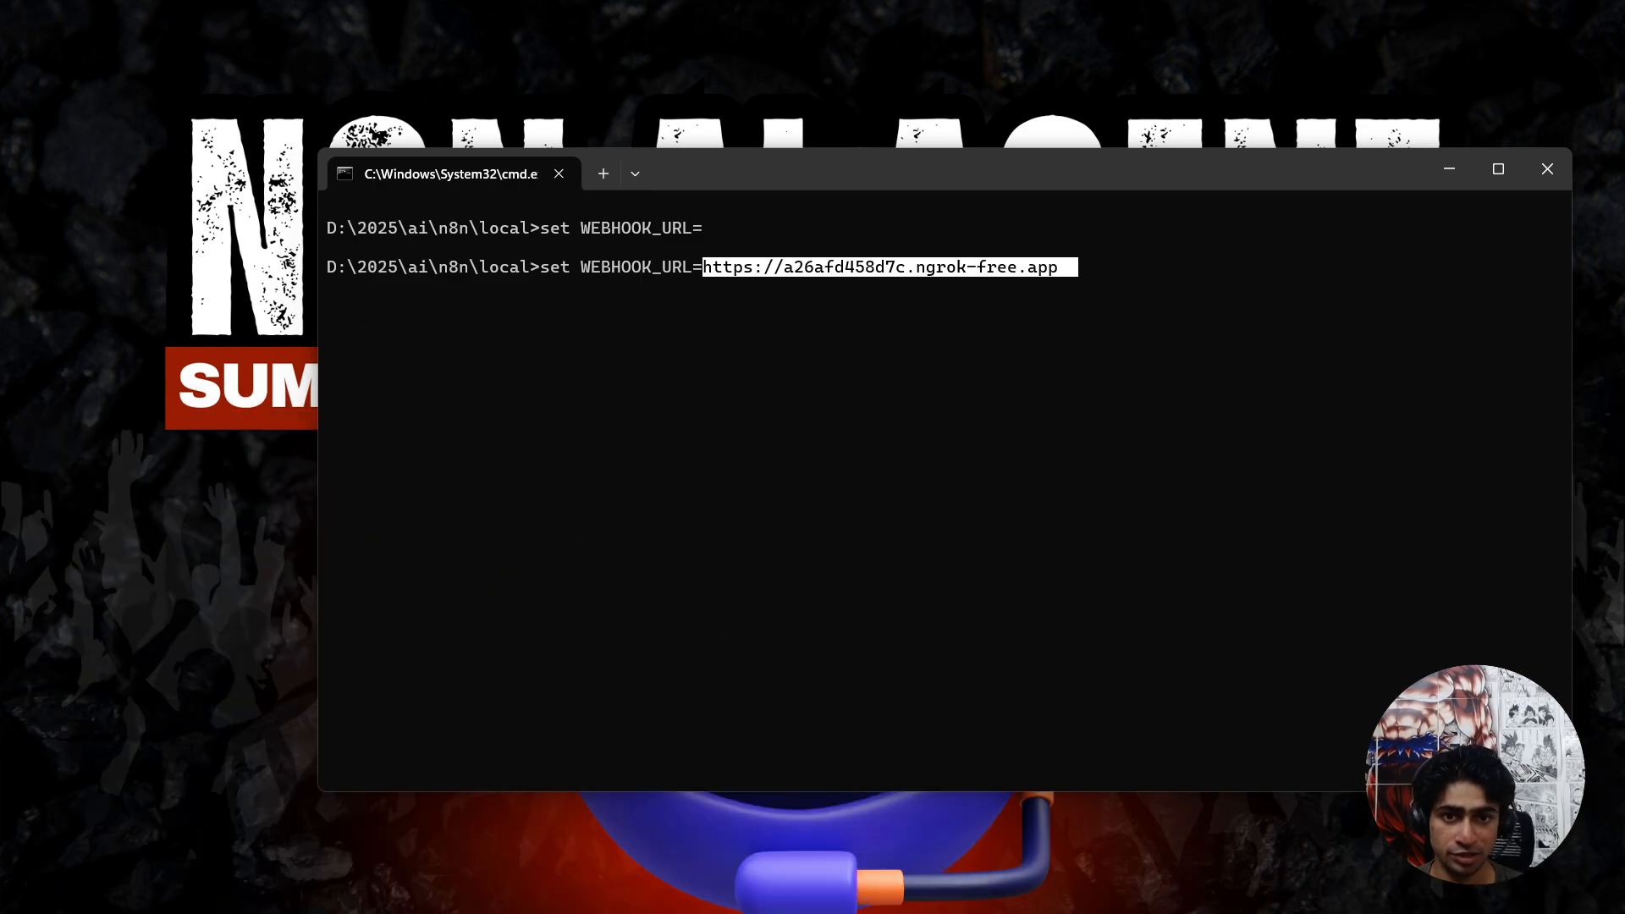
click(938, 504)
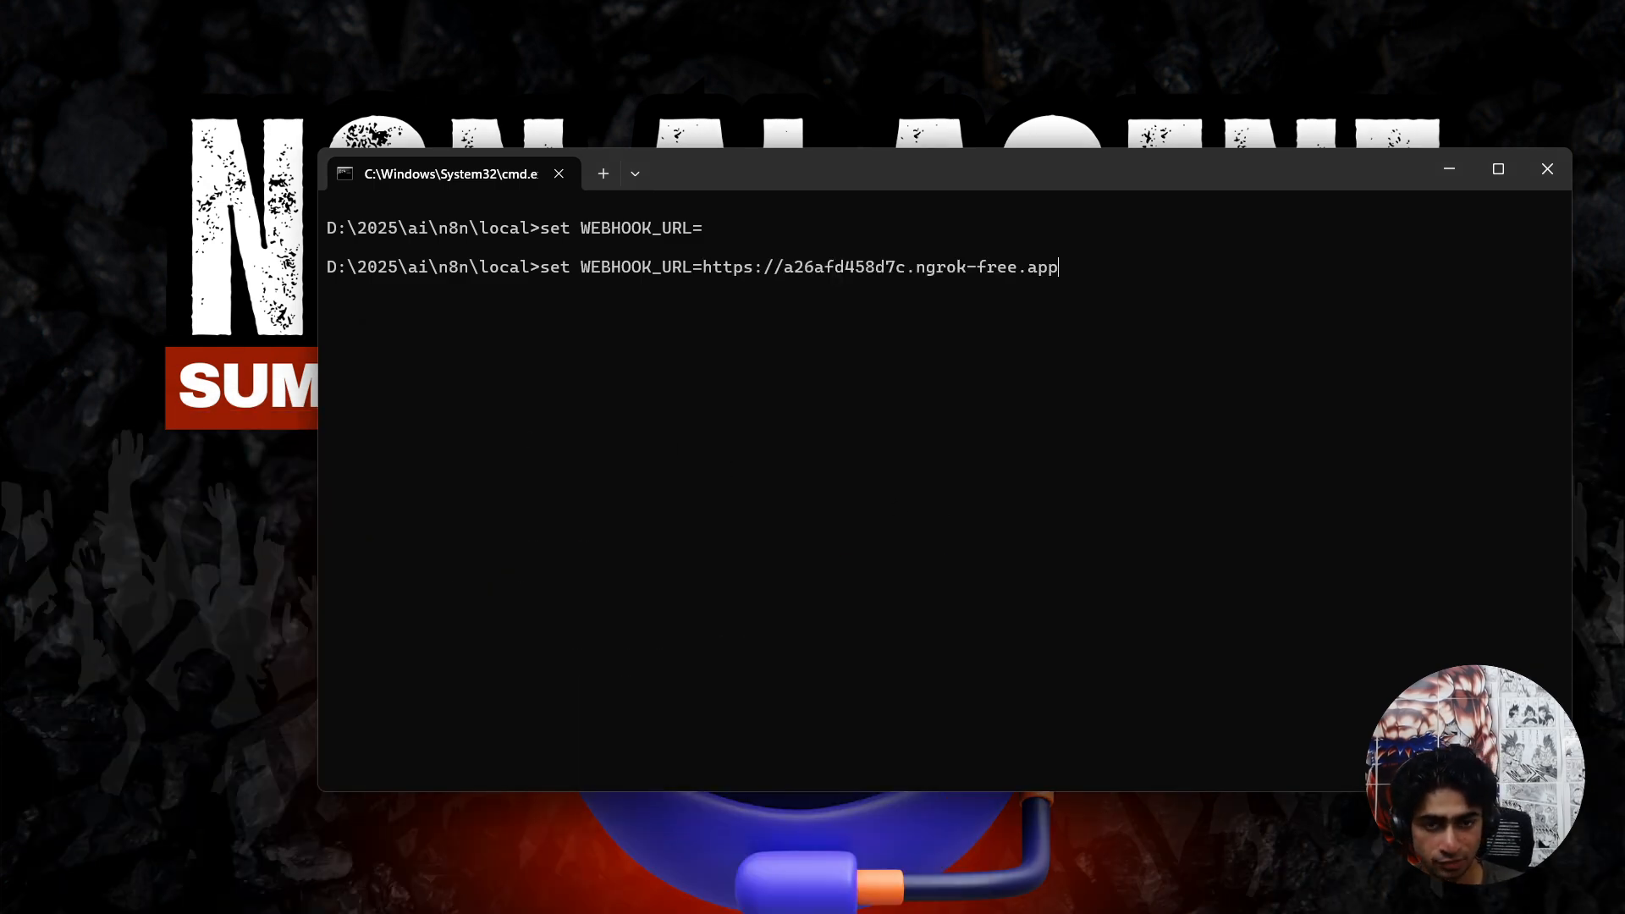
Append "&& npx n8n" directly after the webhook URL and run the combined command to start n8n.
text(&&)
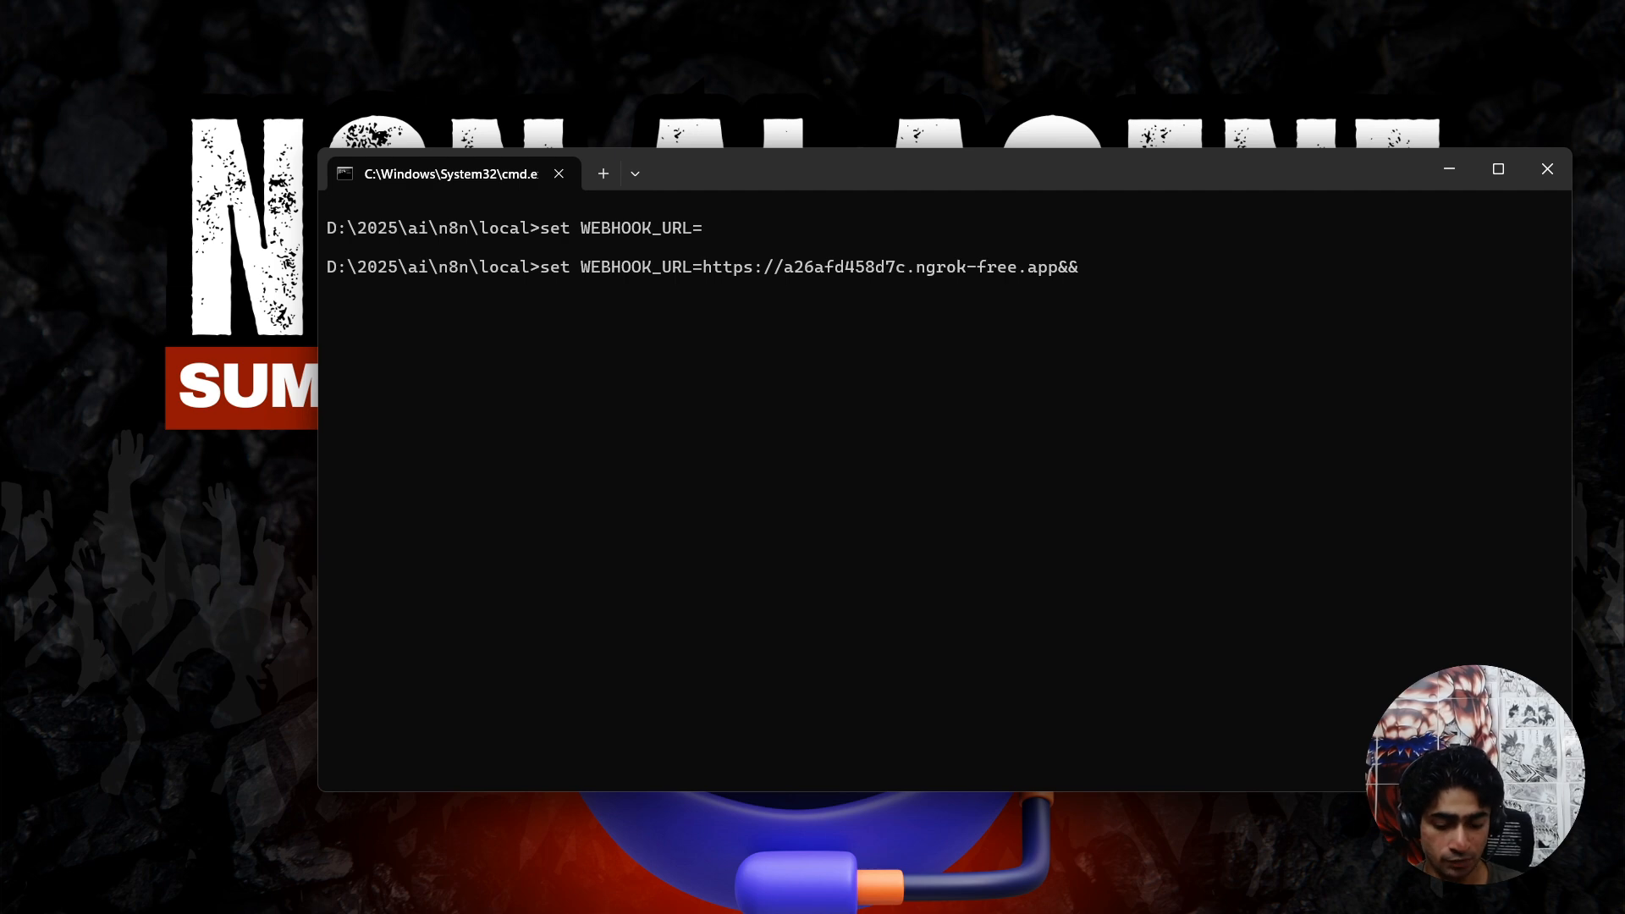
text( npx)
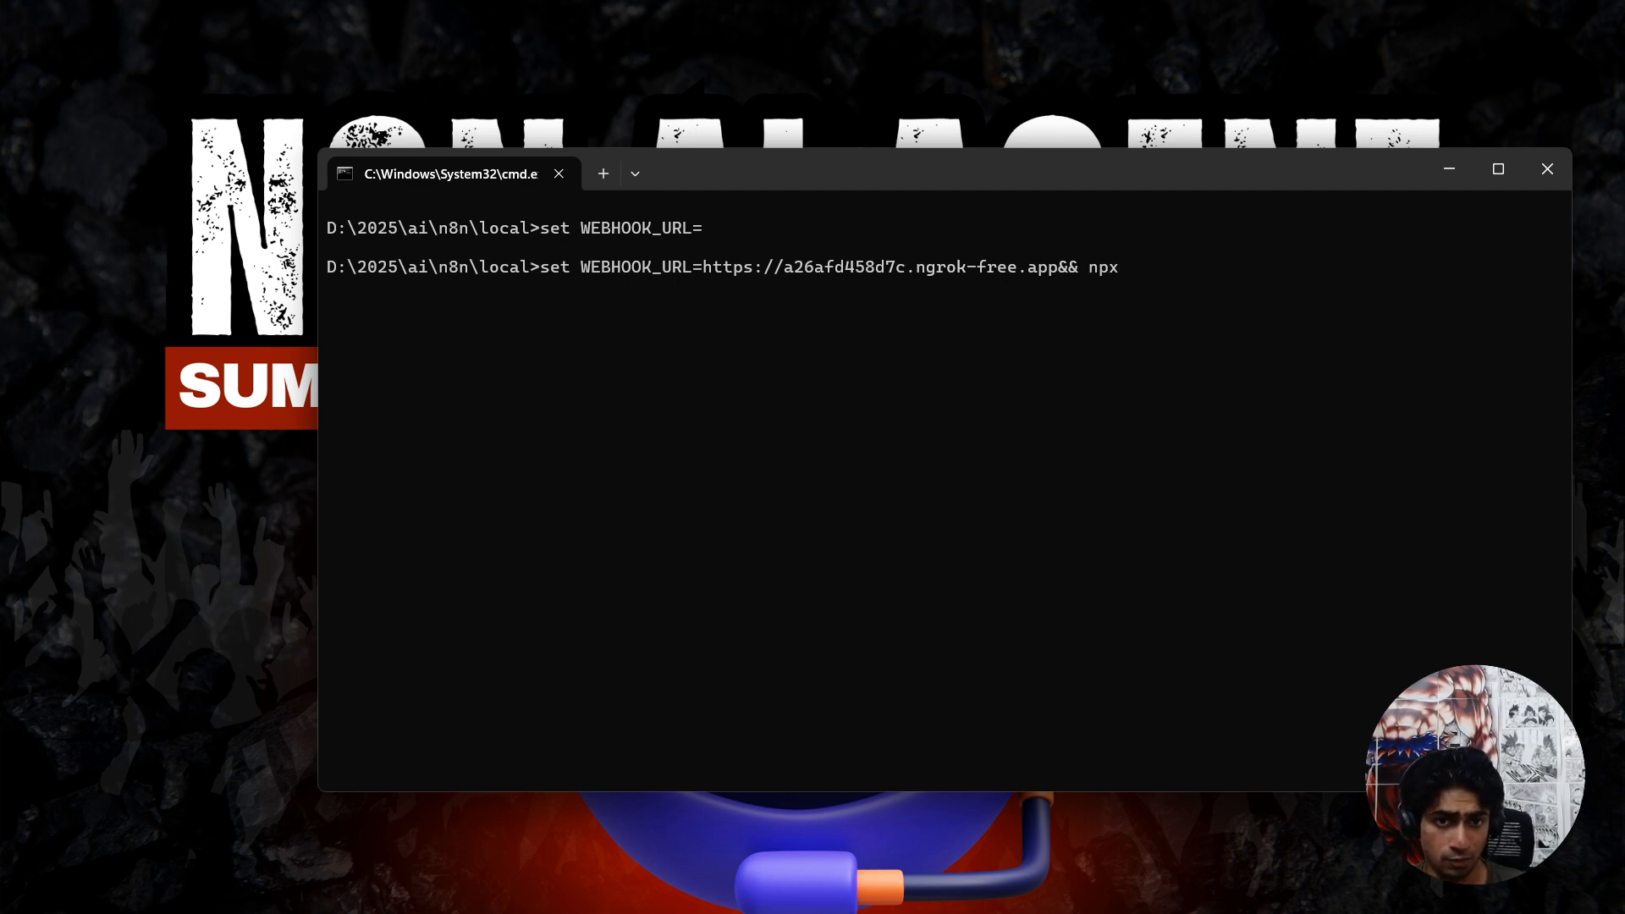
text( n8n)
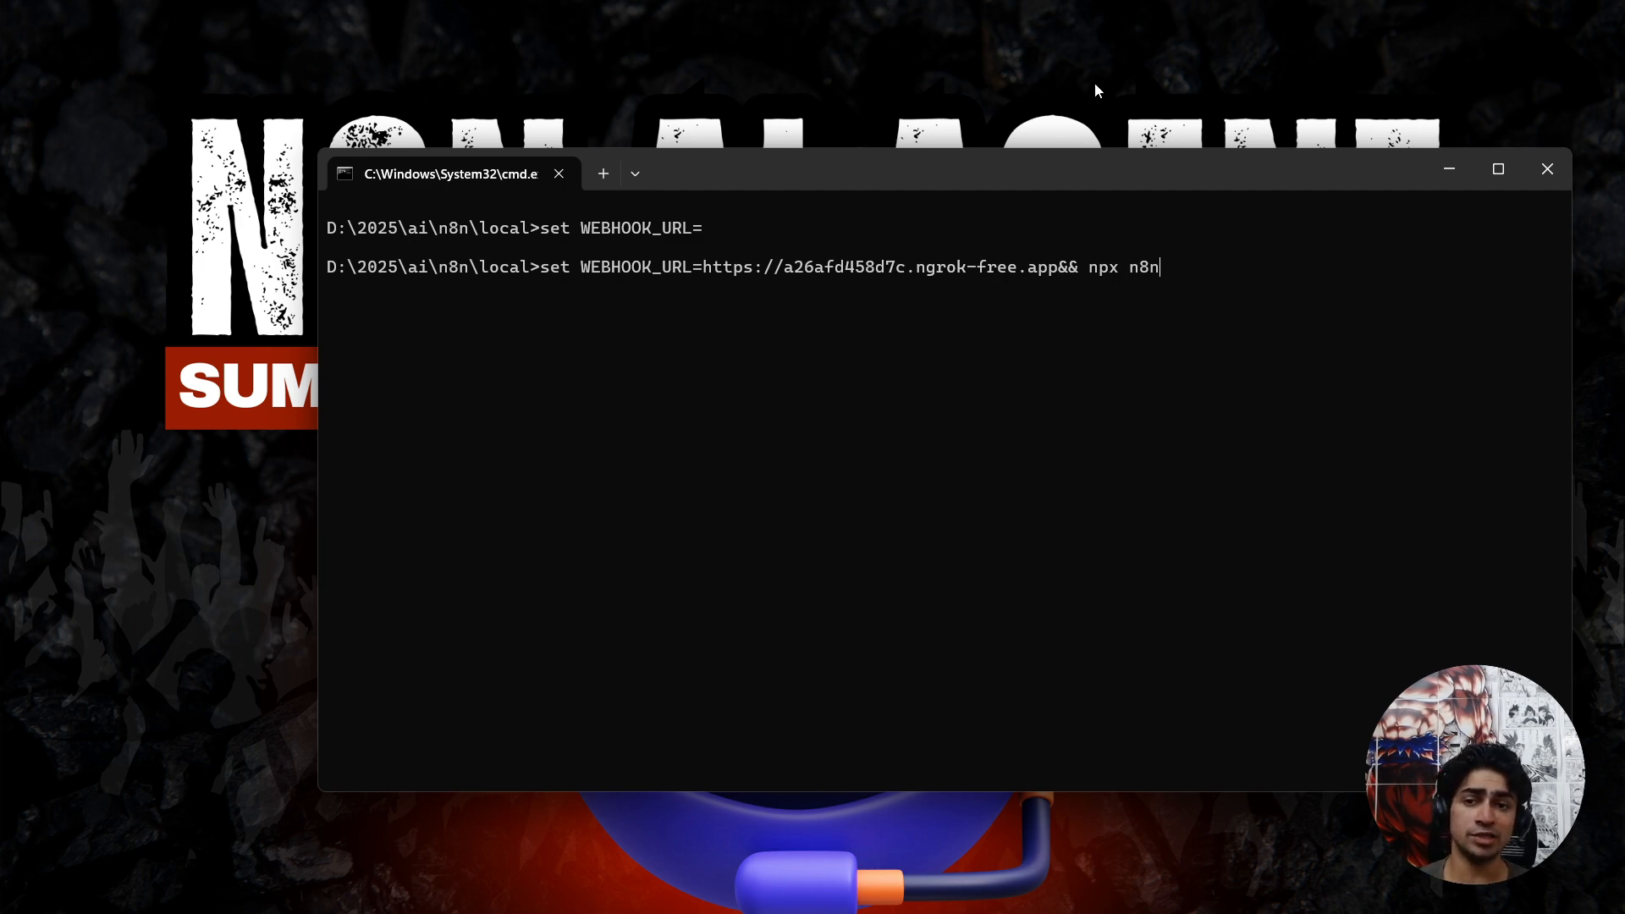
drag(579, 265, 1092, 269)
click(724, 269)
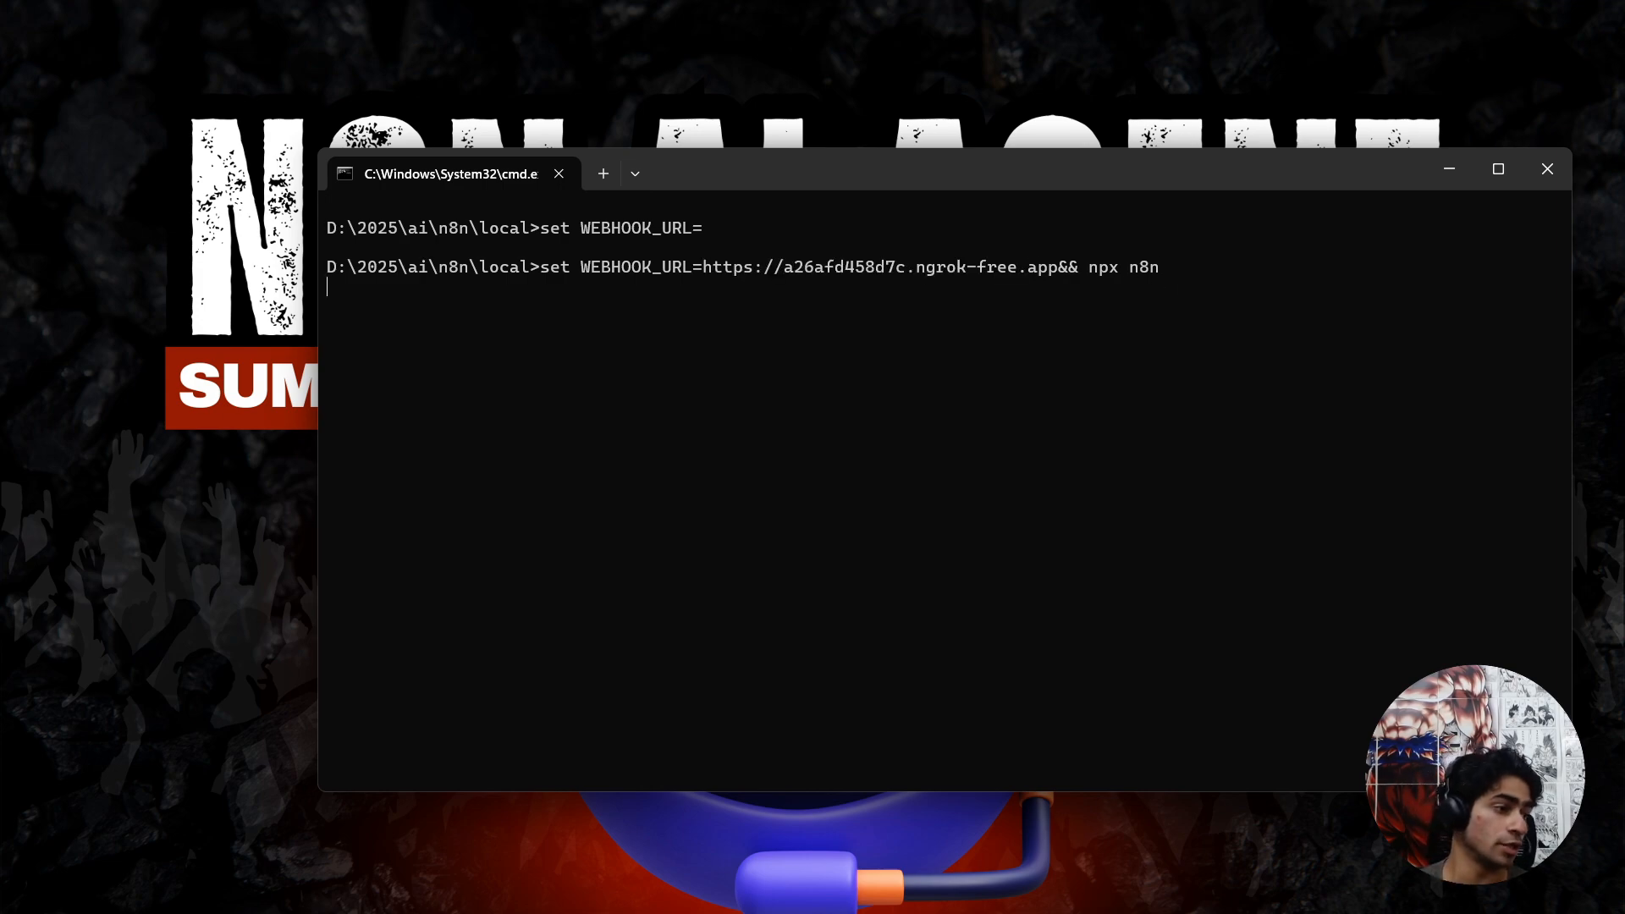
key(Return)
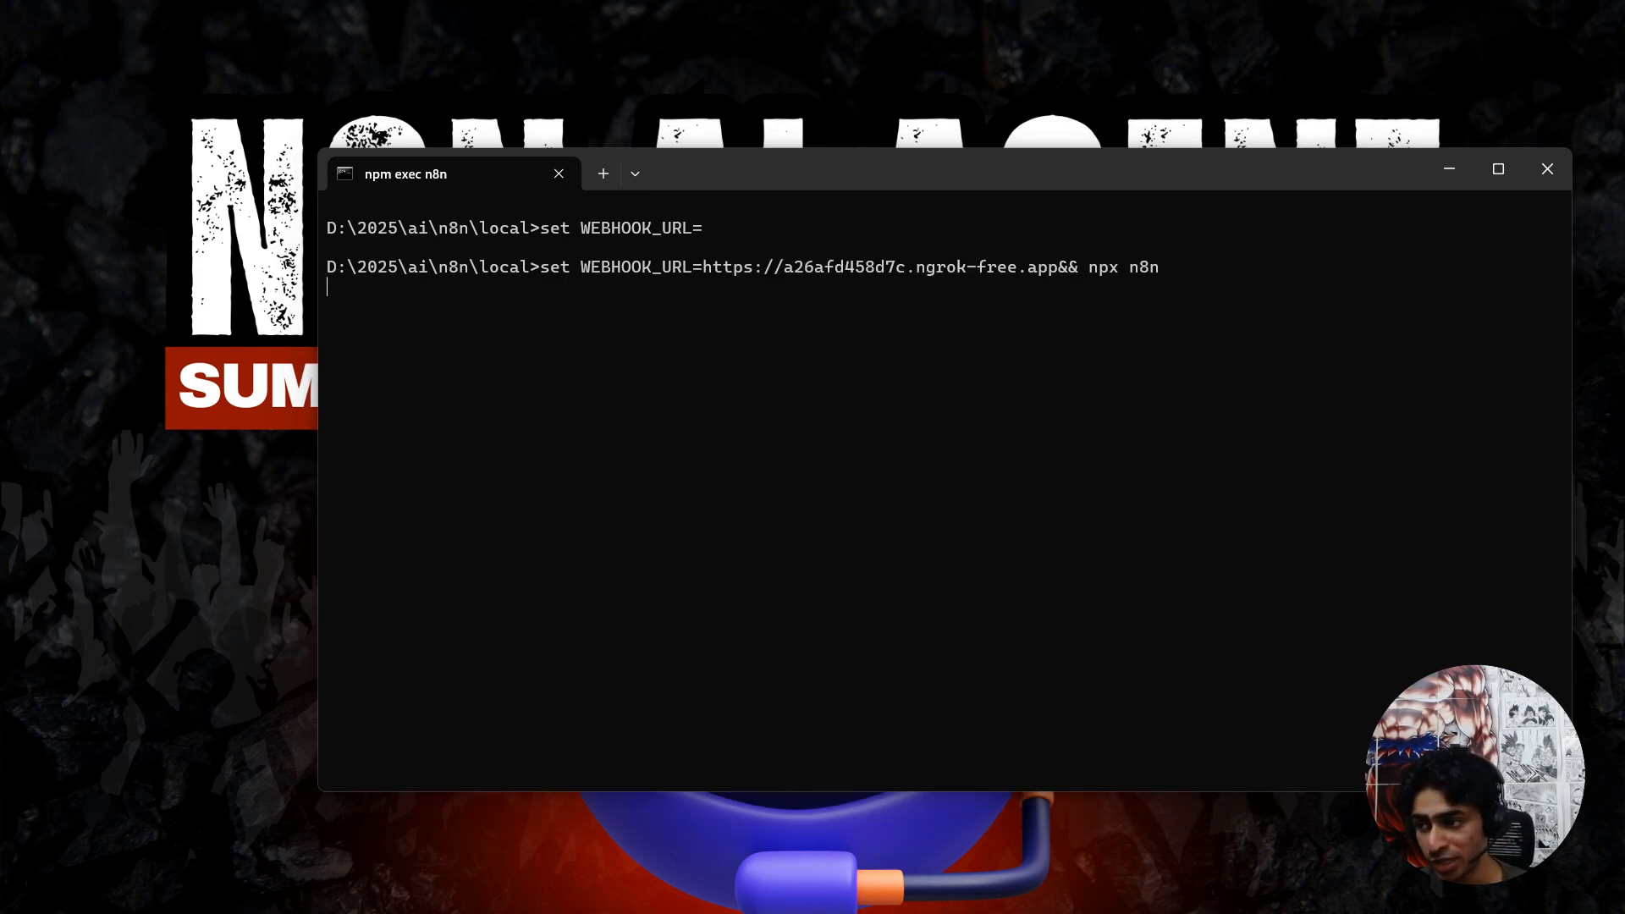
key(alt+Tab)
drag(738, 2, 745, 2)
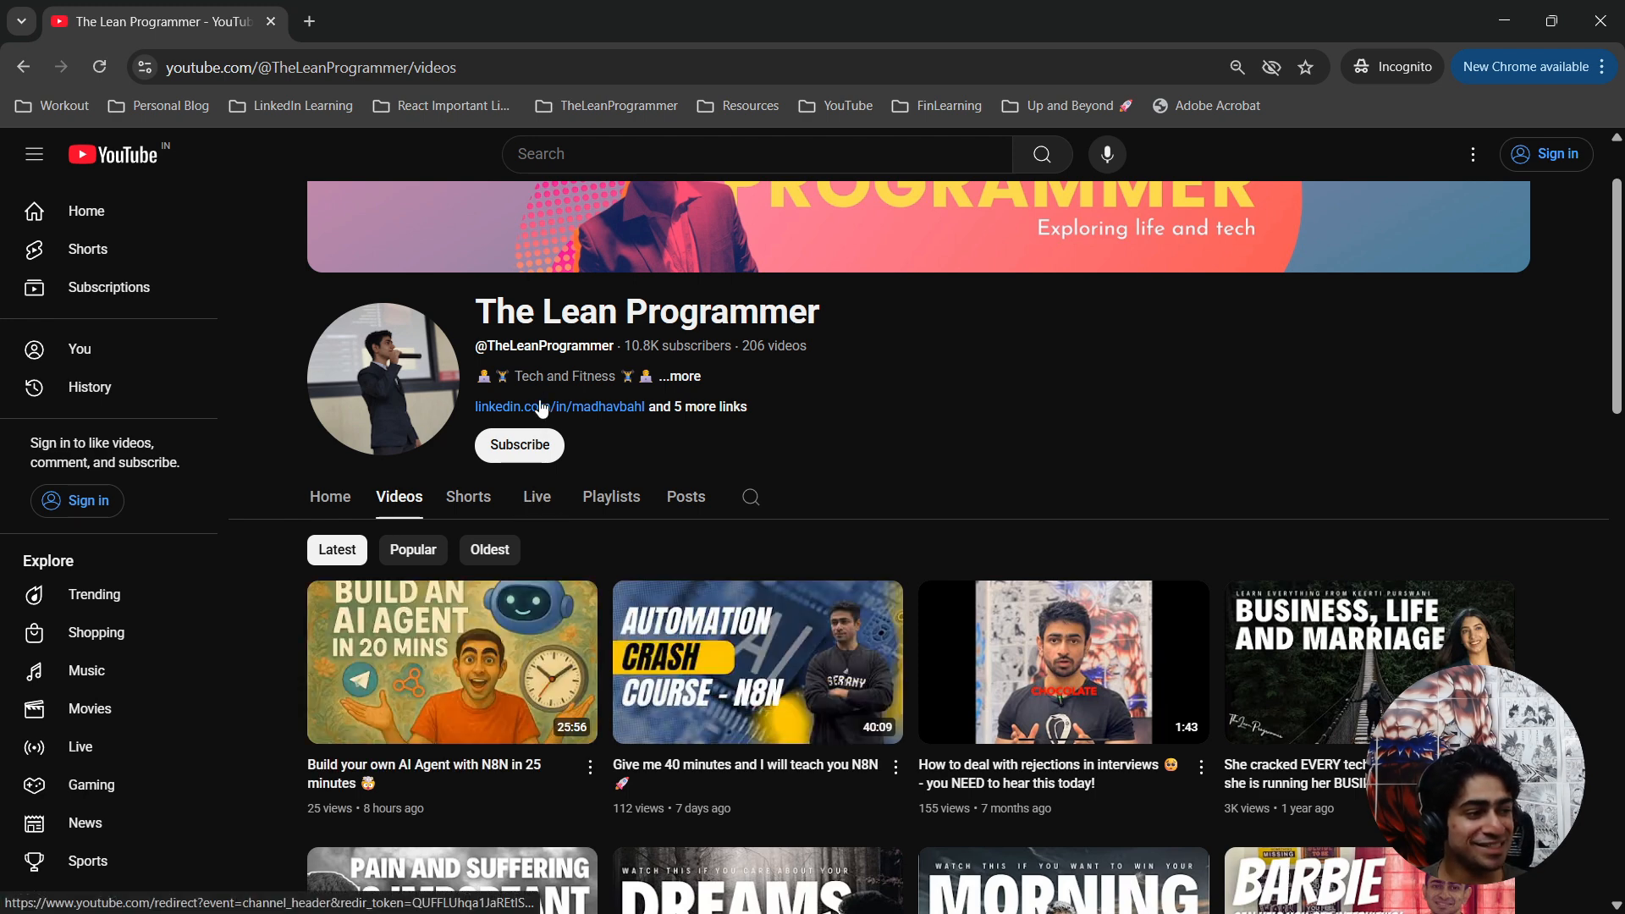
drag(488, 41, 487, 93)
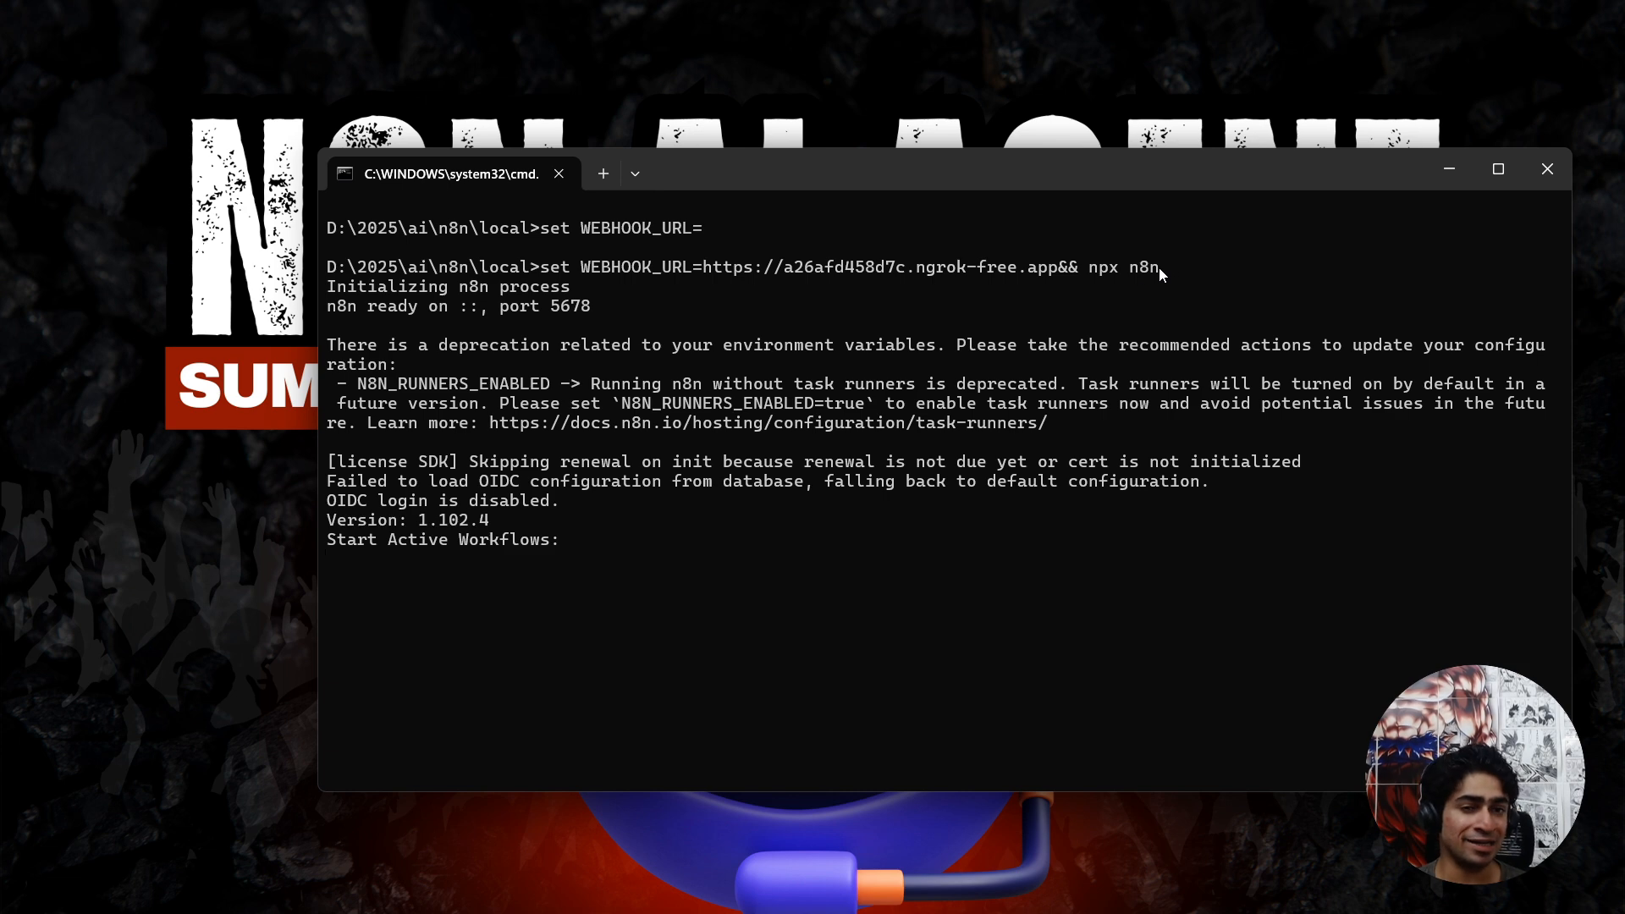
click(998, 432)
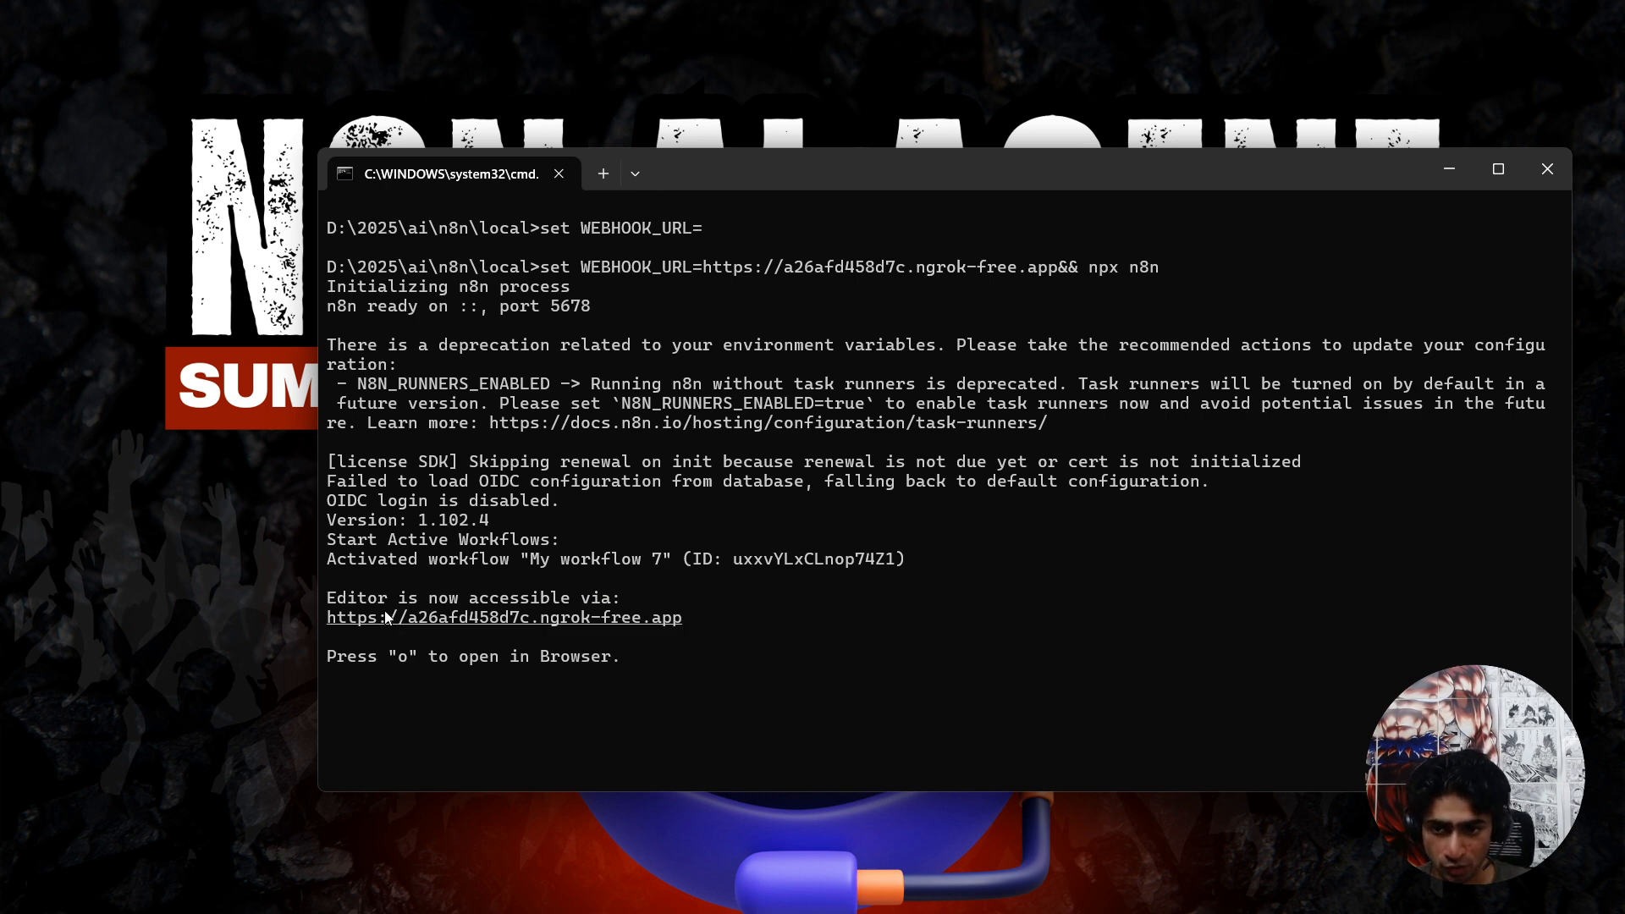
drag(380, 604, 546, 605)
drag(380, 618, 611, 618)
click(657, 619)
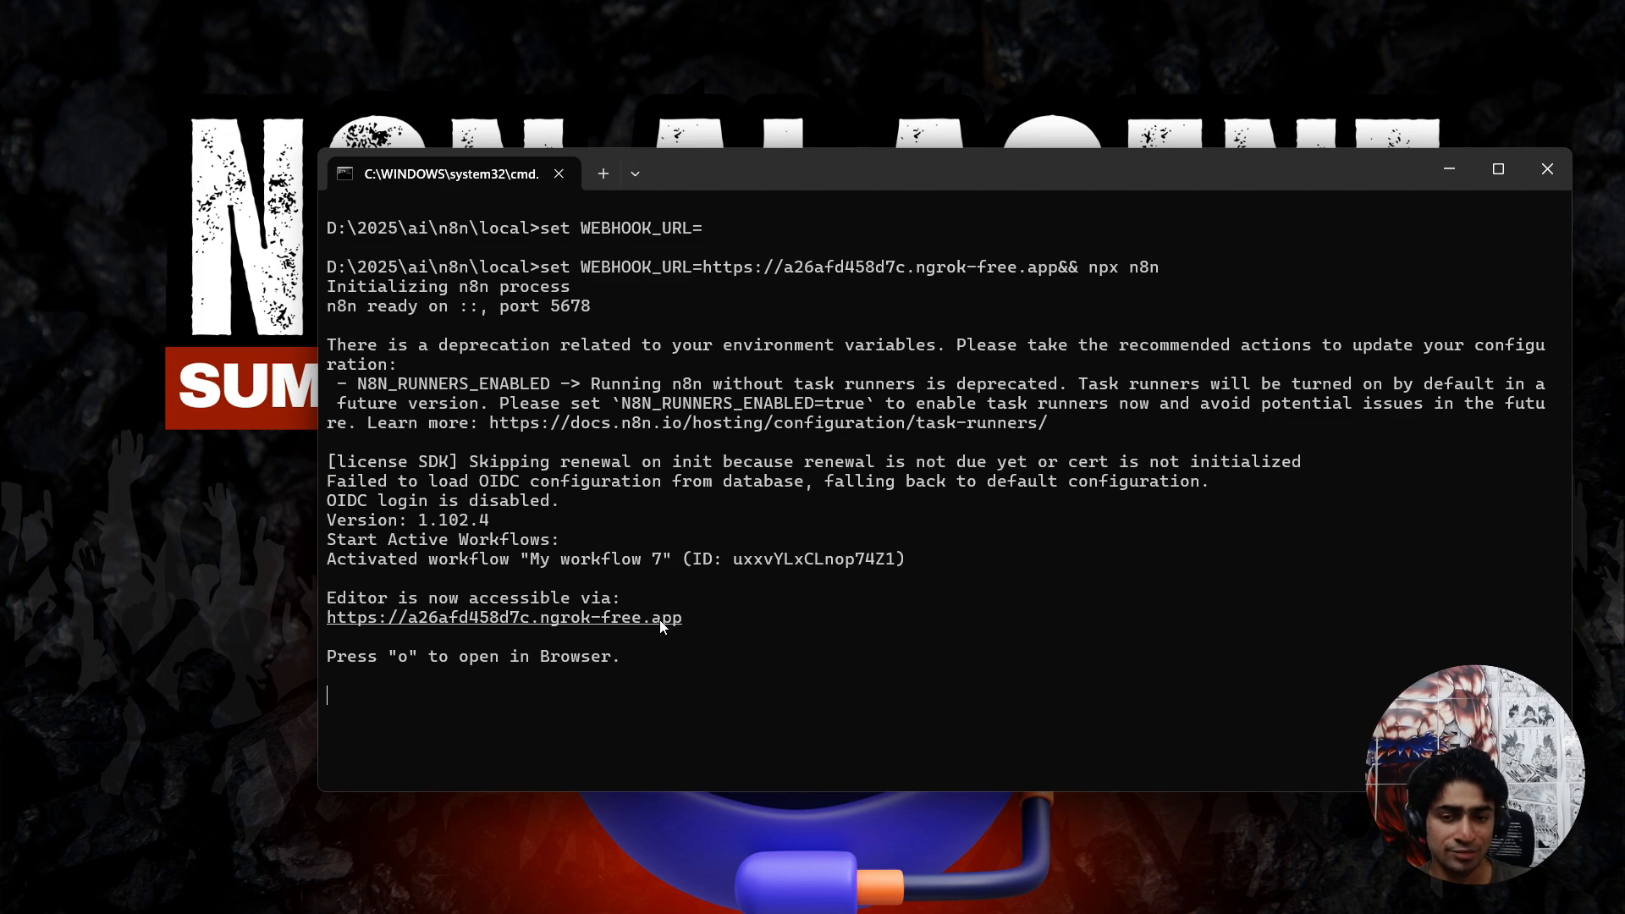
ctrl+click(661, 625)
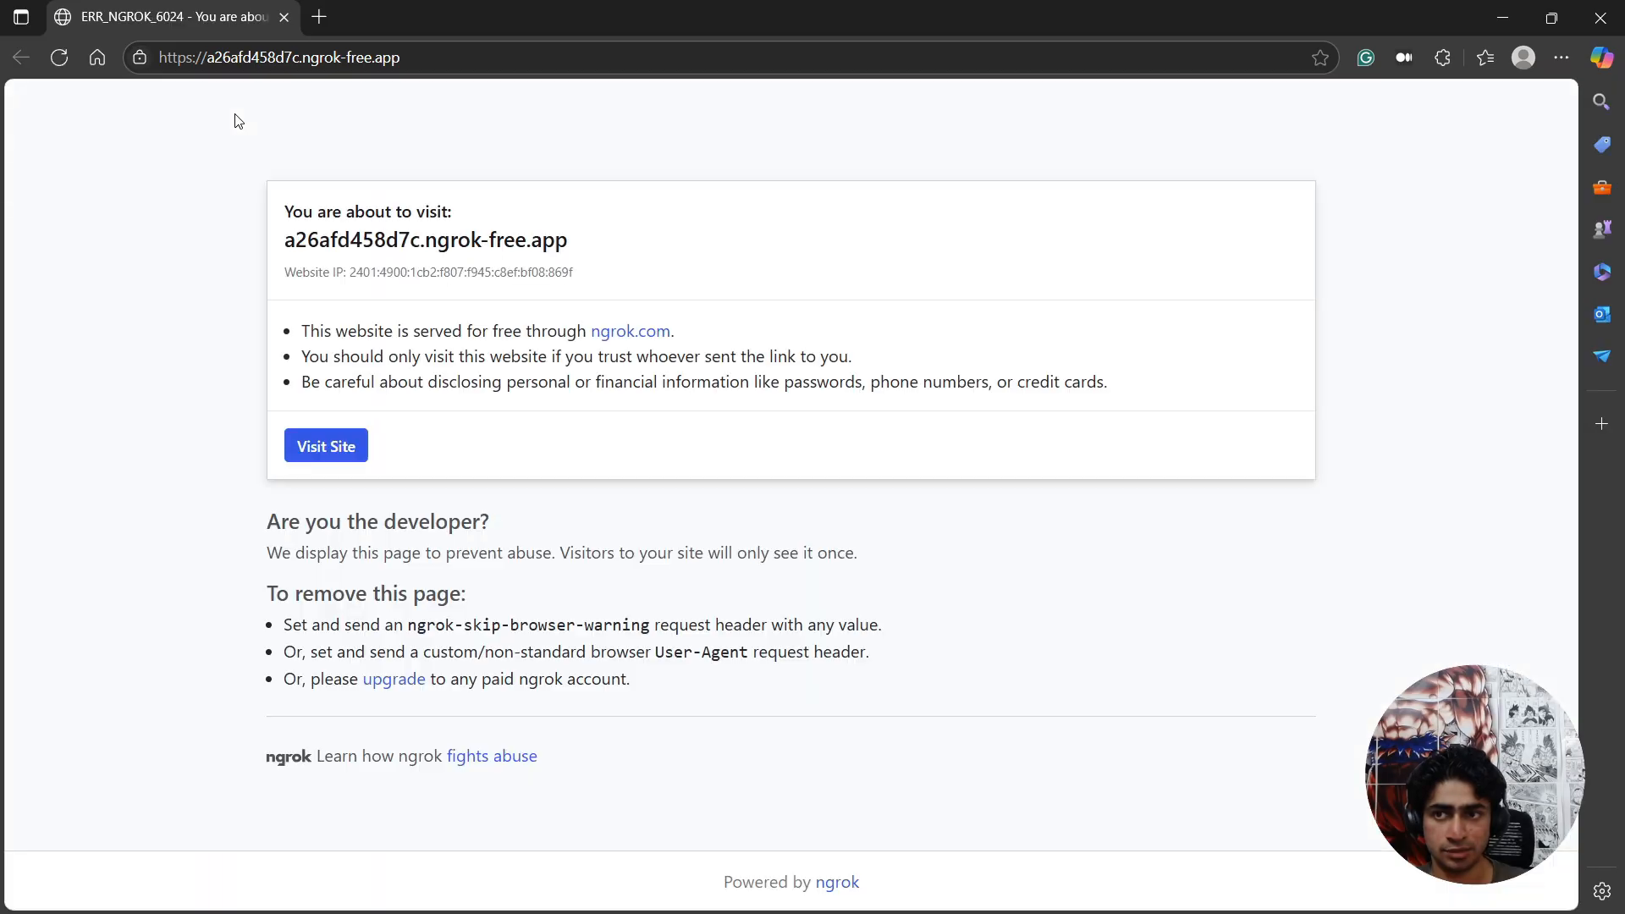
click(338, 433)
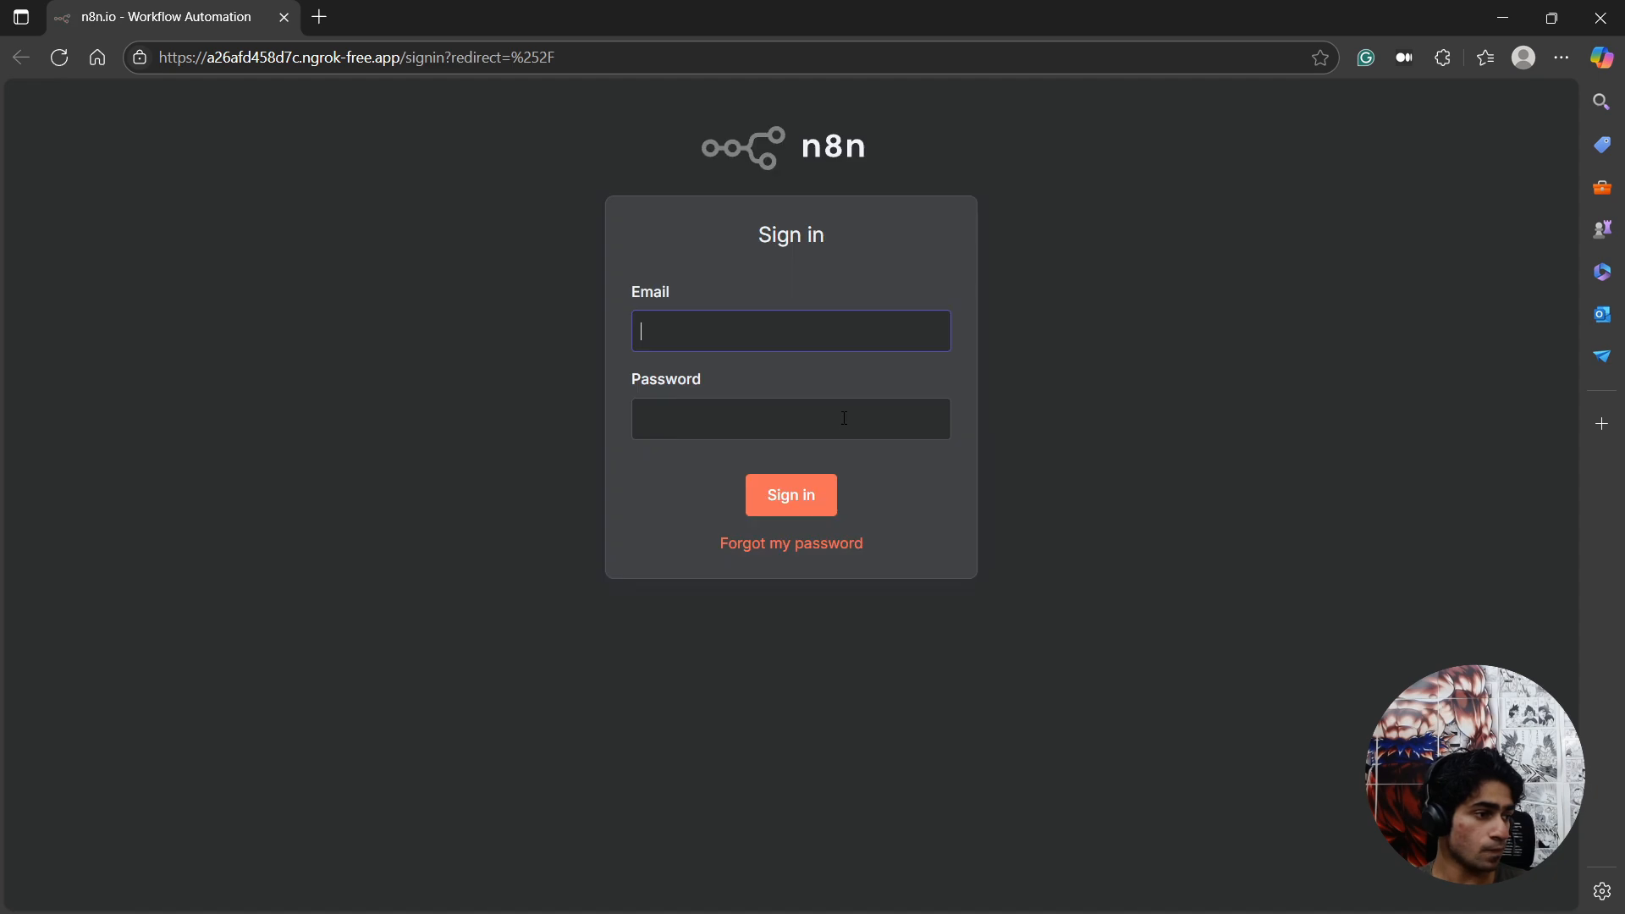
Sign in to n8n with the saved account e-mail and the account password.
click(707, 337)
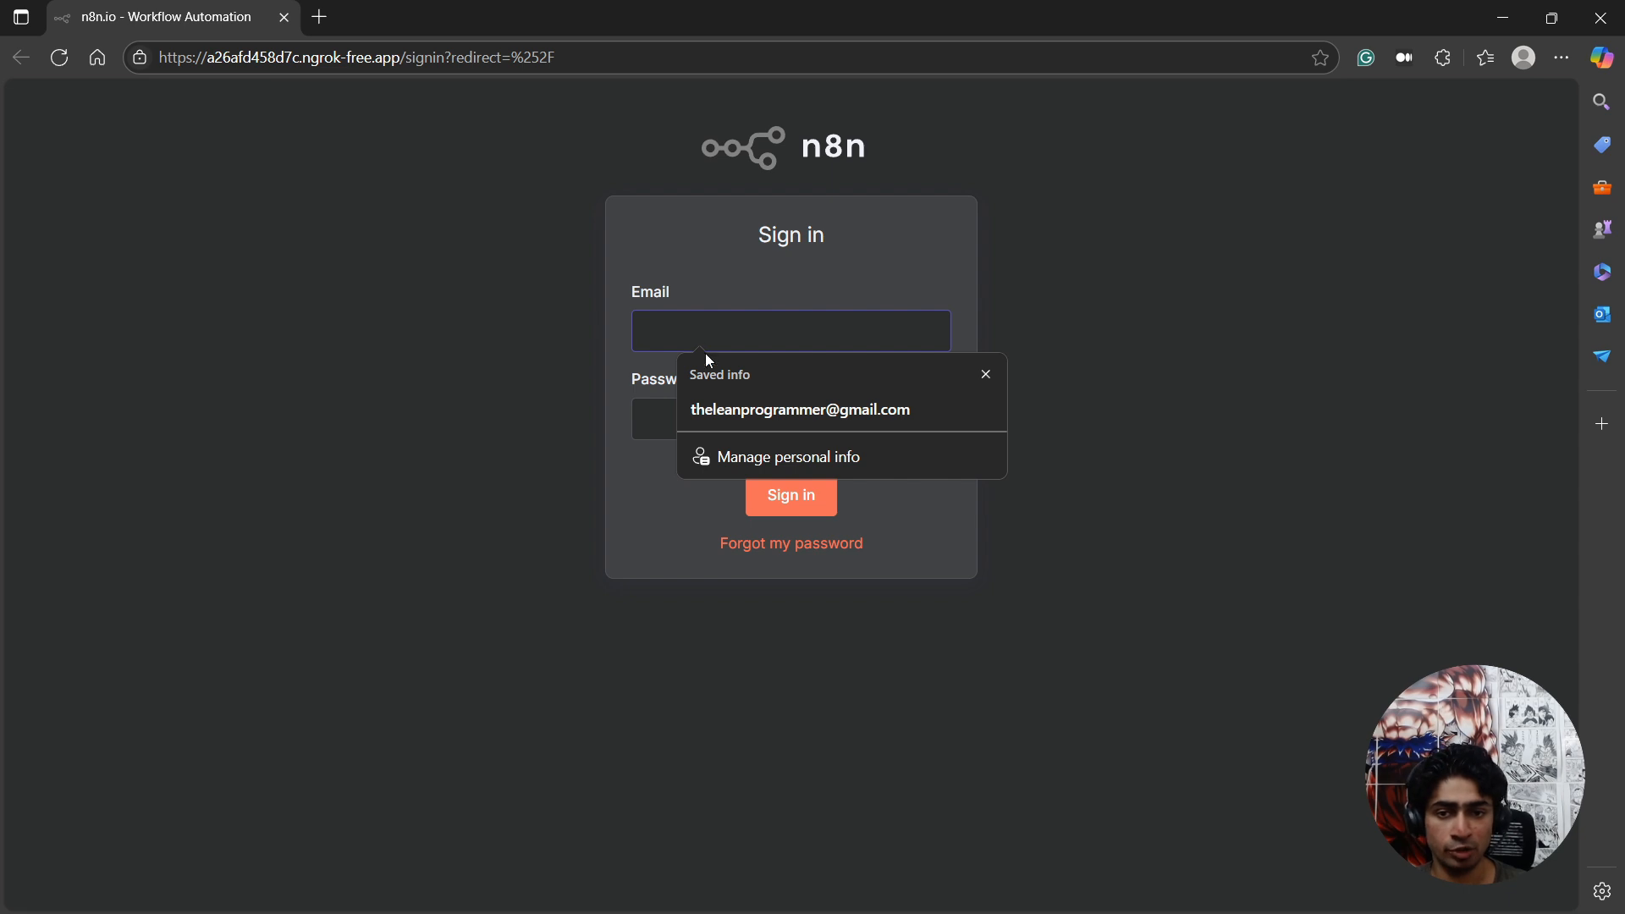
click(721, 415)
text(•••••••)
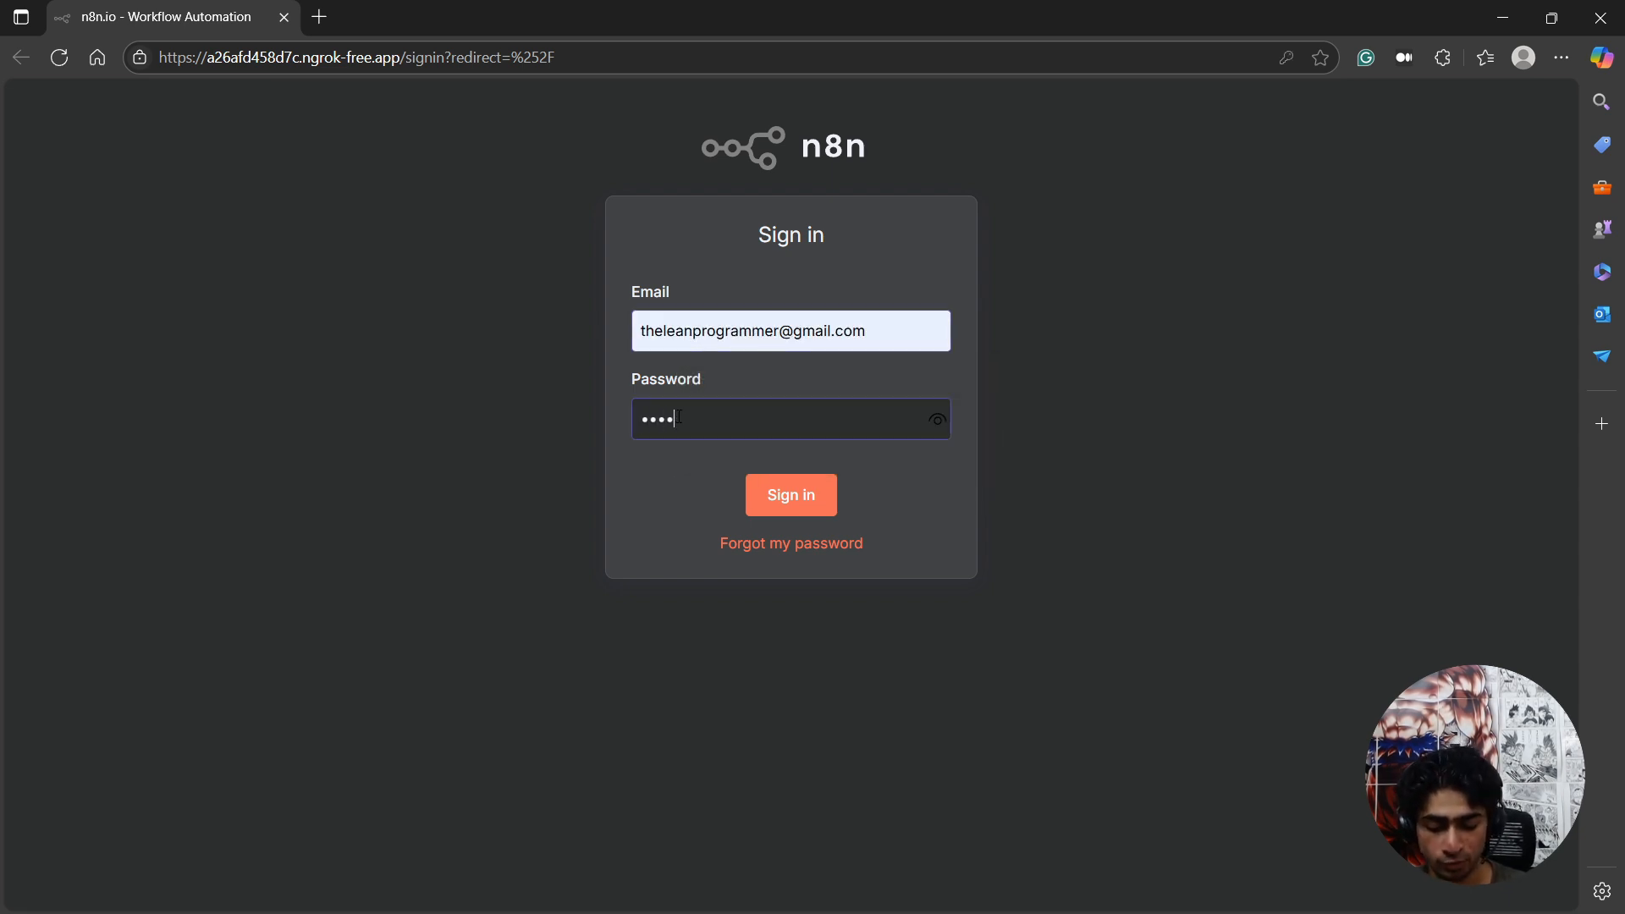
key(ctrl+a)
key(BackSpace)
text(•••••••)
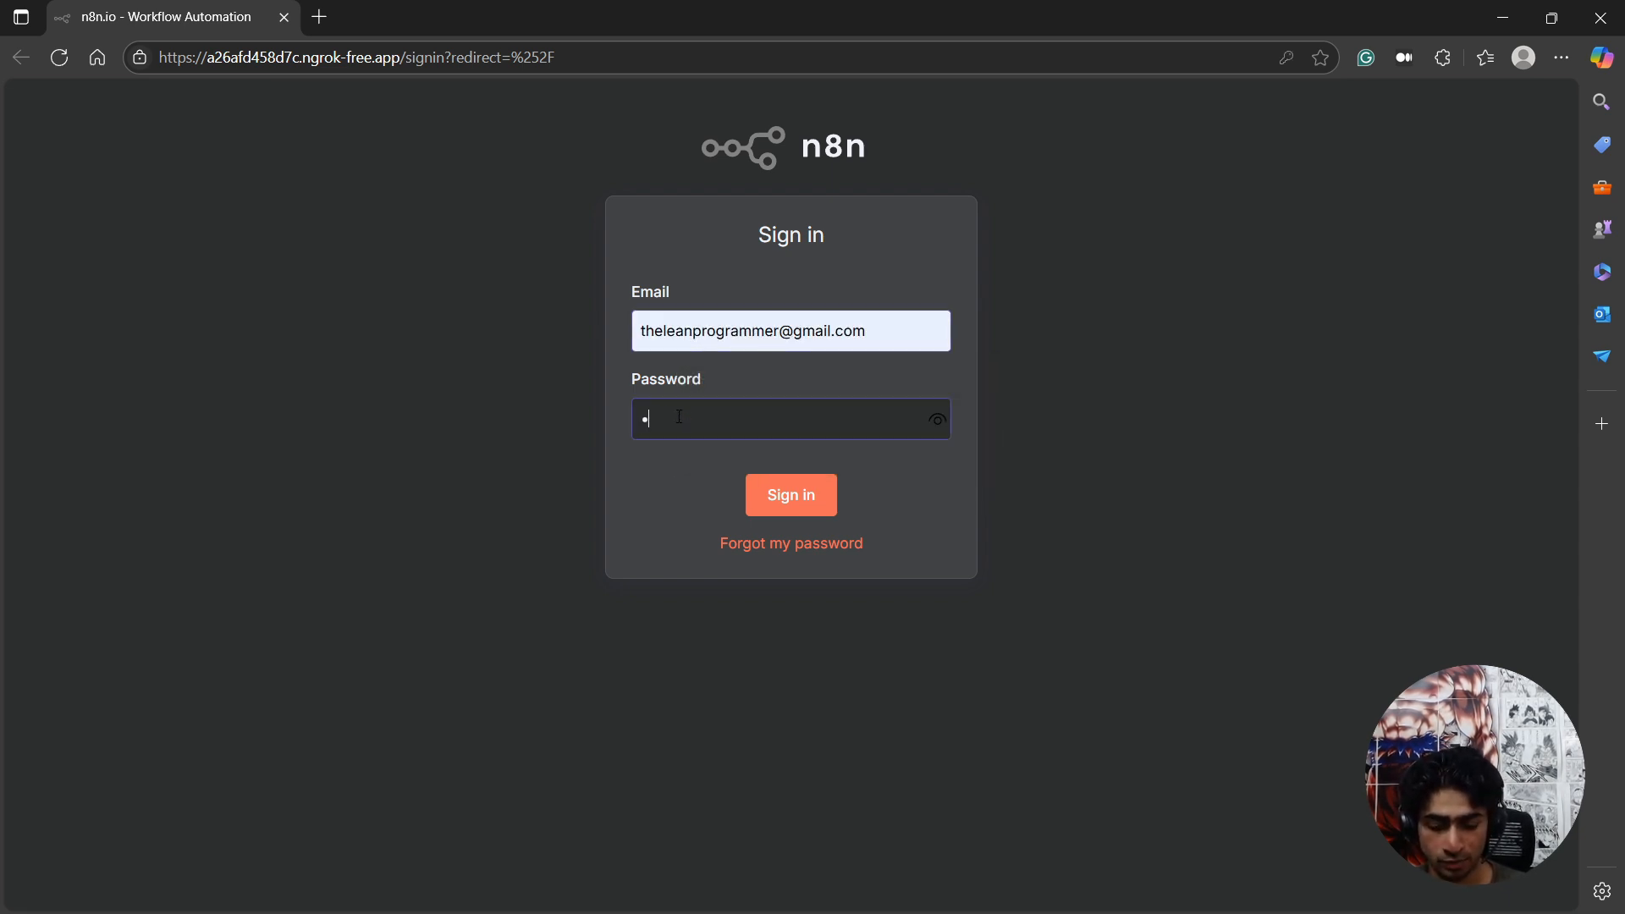
text(••••••••)
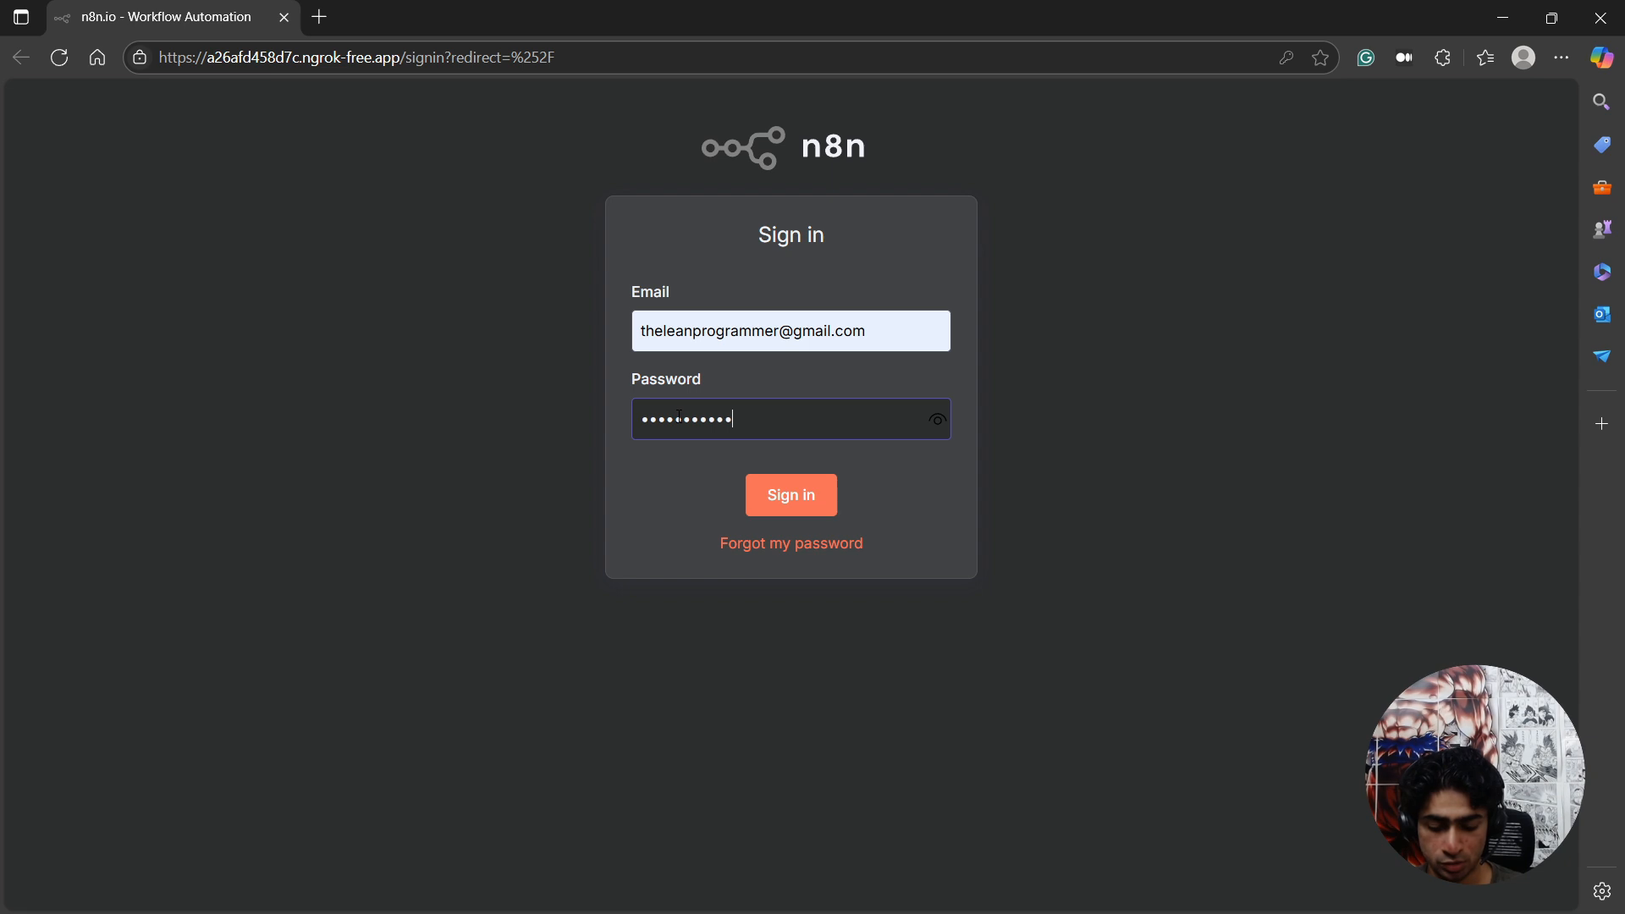
text(•)
key(Return)
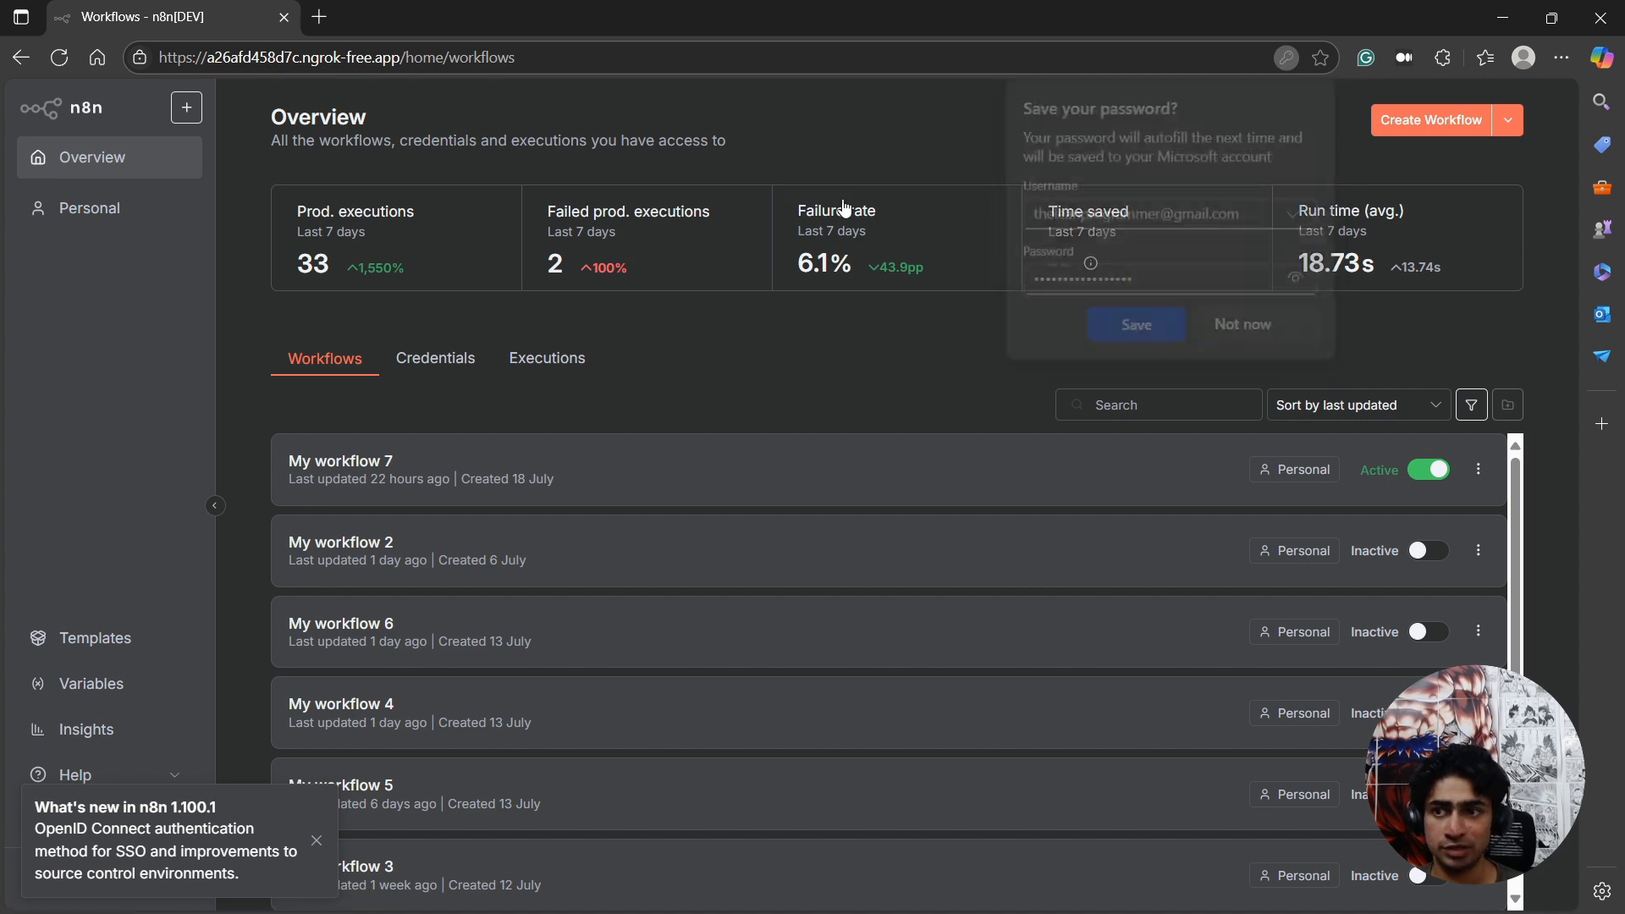
Create a new workflow in the Personal project from the n8n overview.
click(186, 107)
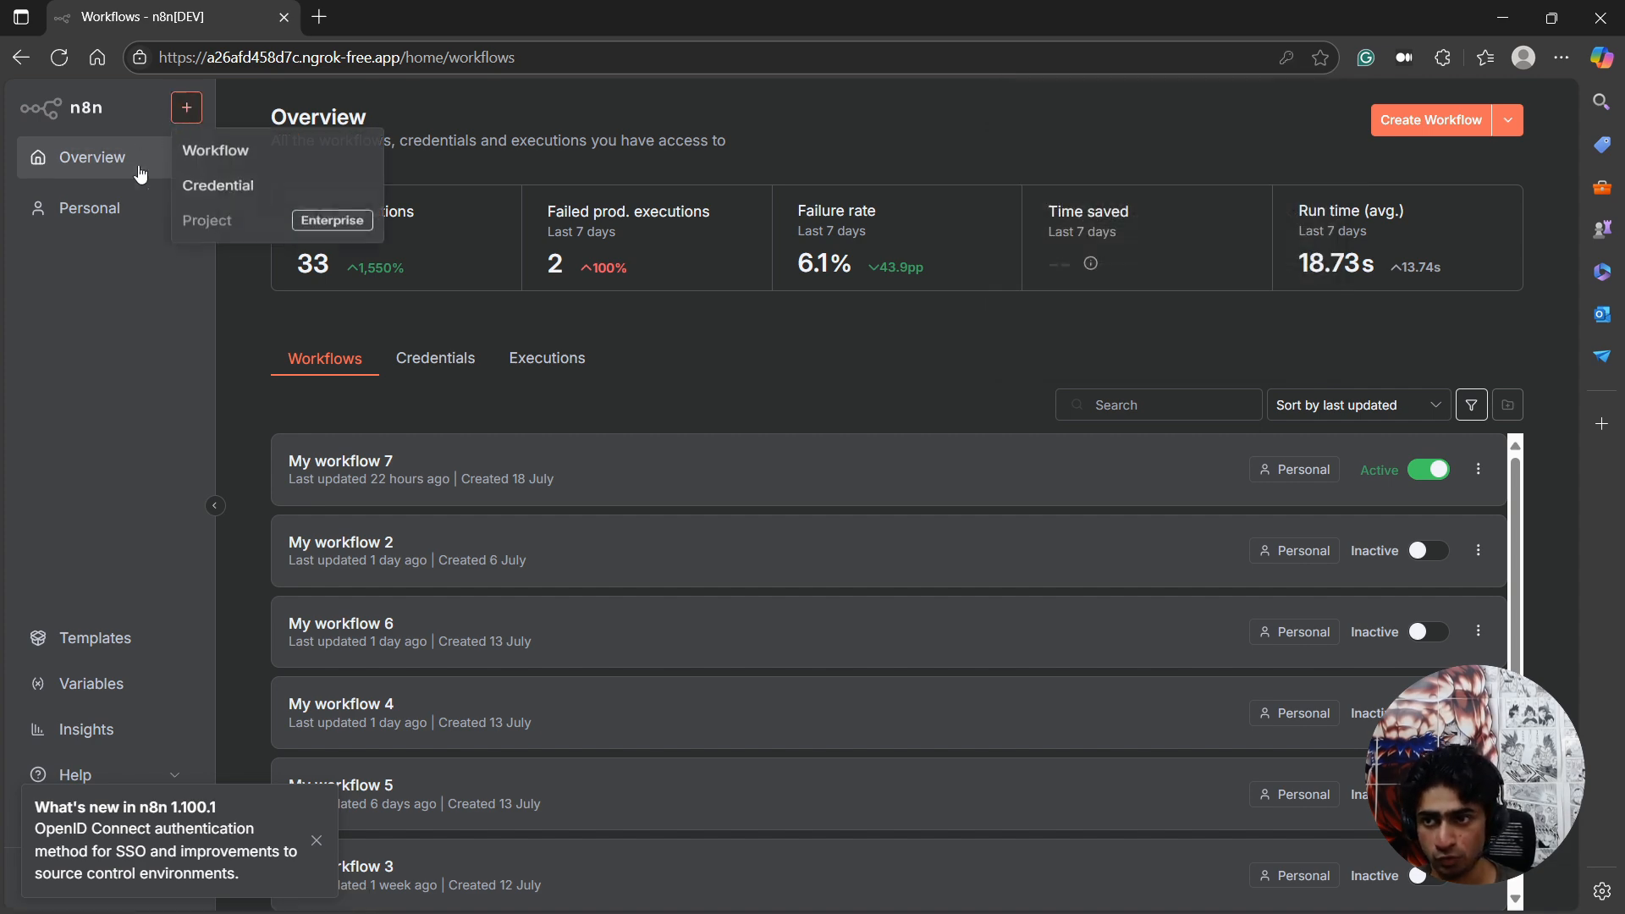
click(192, 105)
click(252, 153)
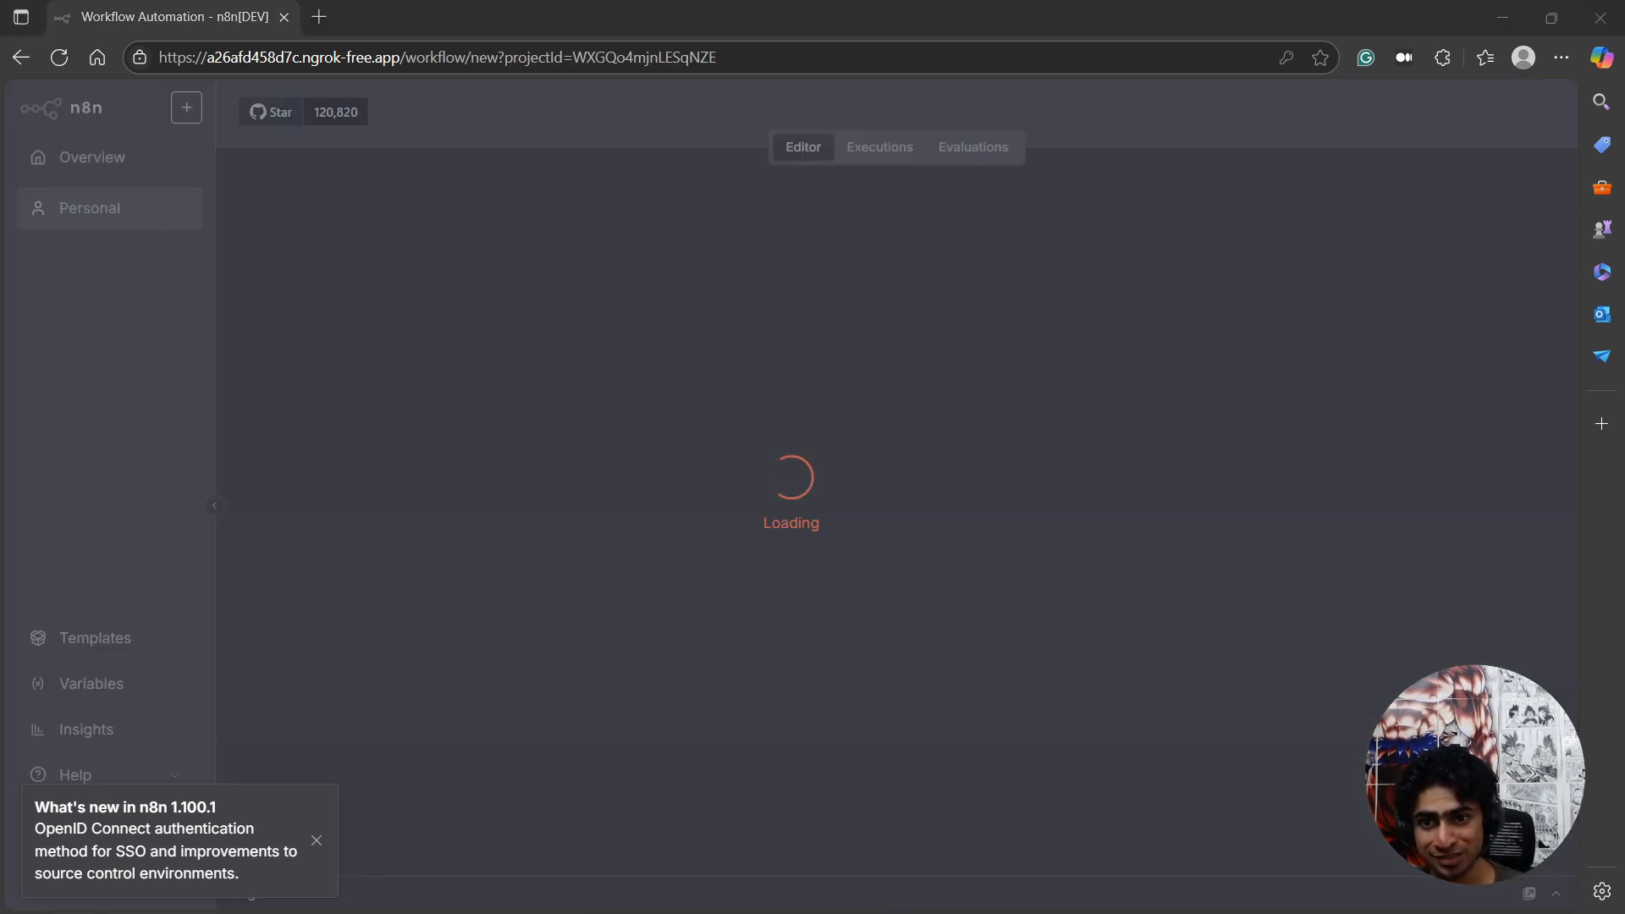
Switch to YouTube in Chrome, look over the channel's latest videos, and return to the n8n workflow.
drag(1, 745, 1092, 2)
scroll(1057, 429, down, 1)
mouse_move(692, 677)
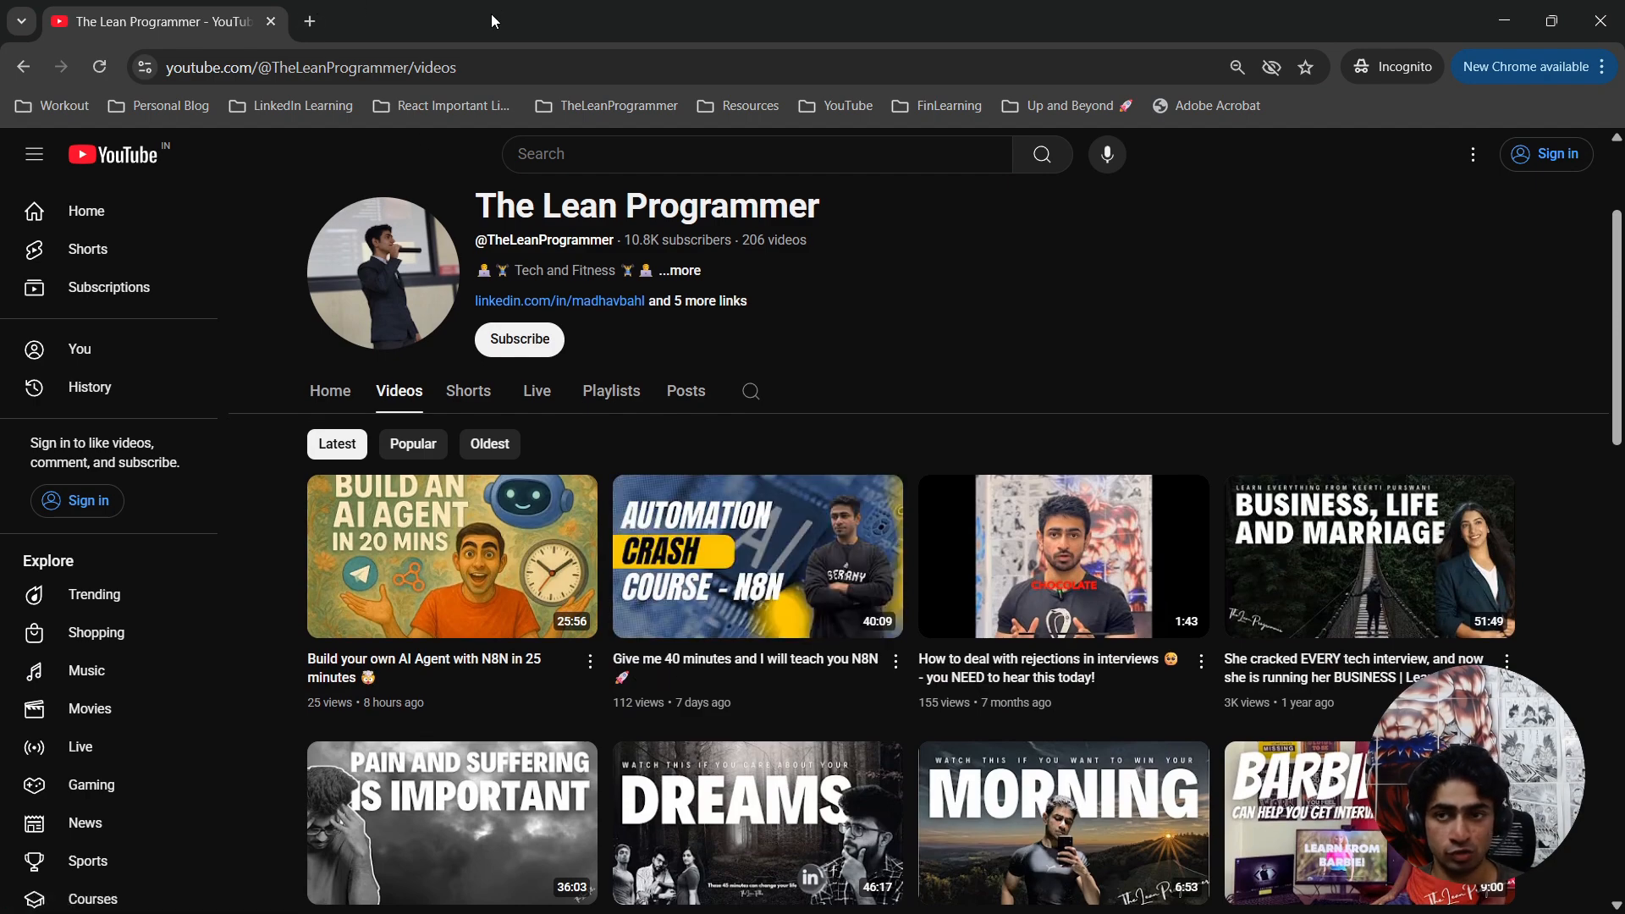
drag(494, 19, 2, 254)
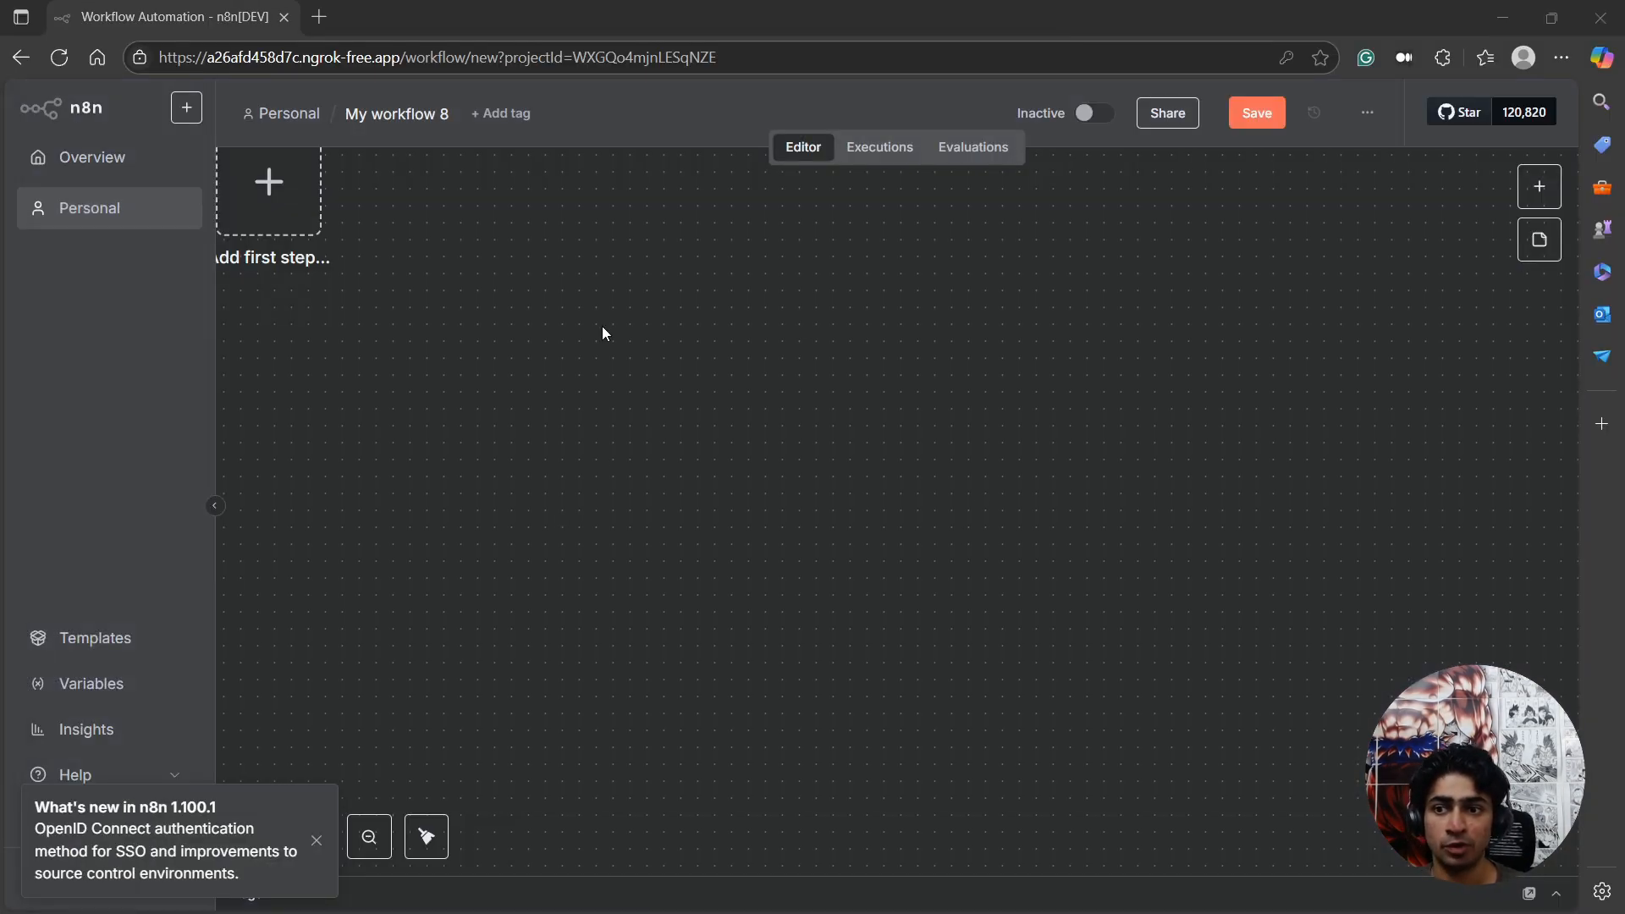
scroll(602, 327, up, 1)
scroll(508, 377, left, 2)
scroll(508, 385, left, 2)
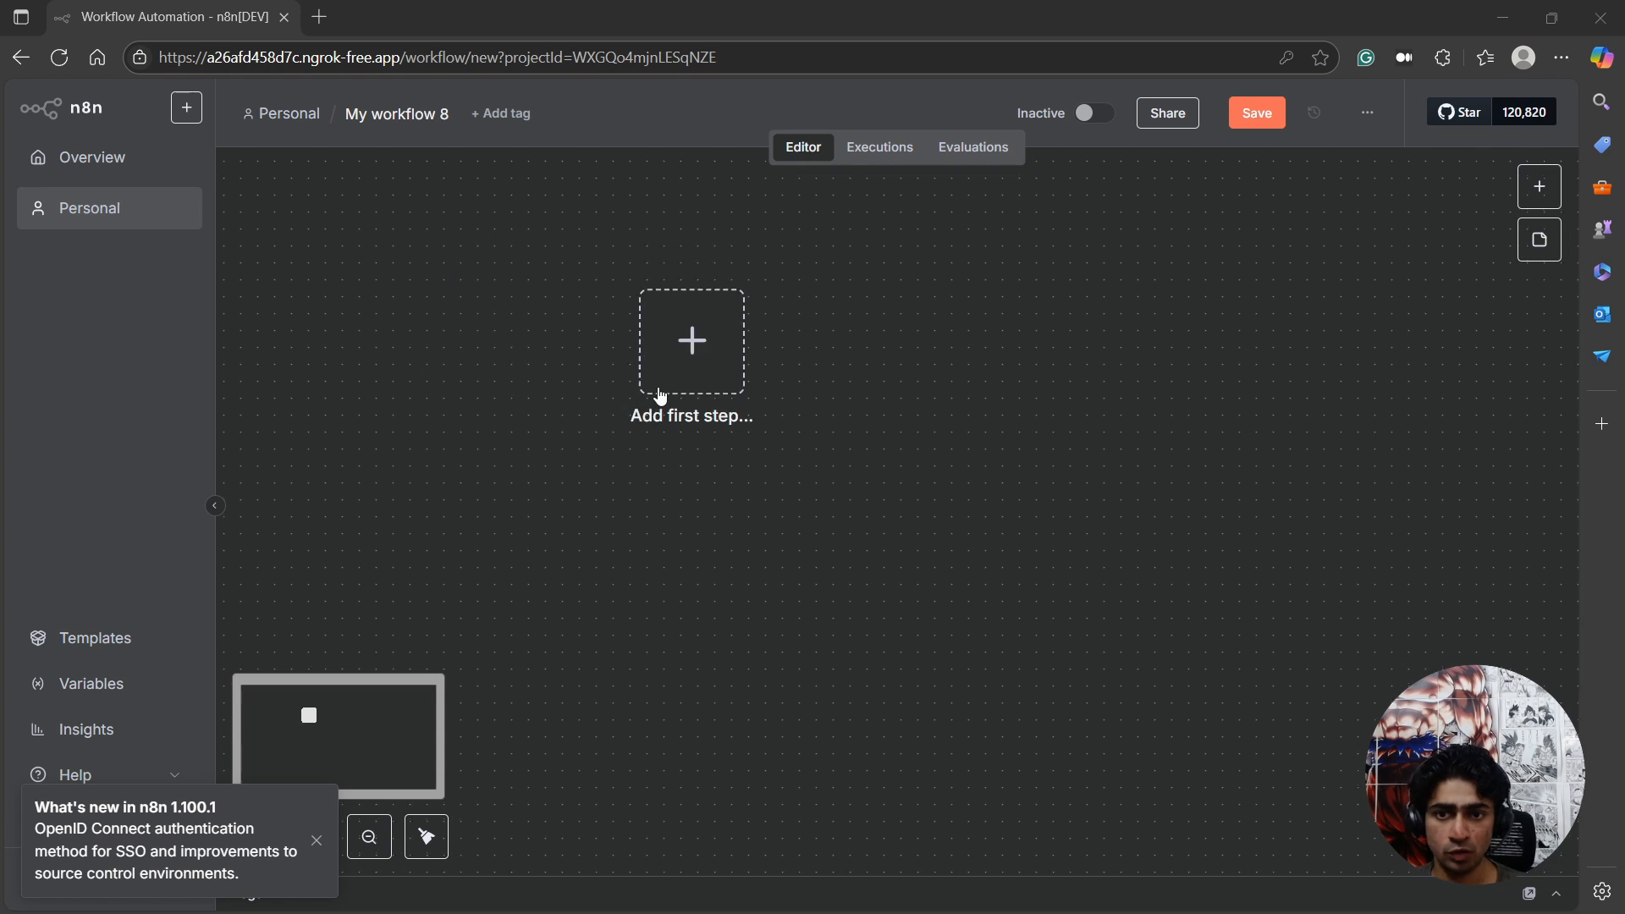
scroll(593, 423, up, 2)
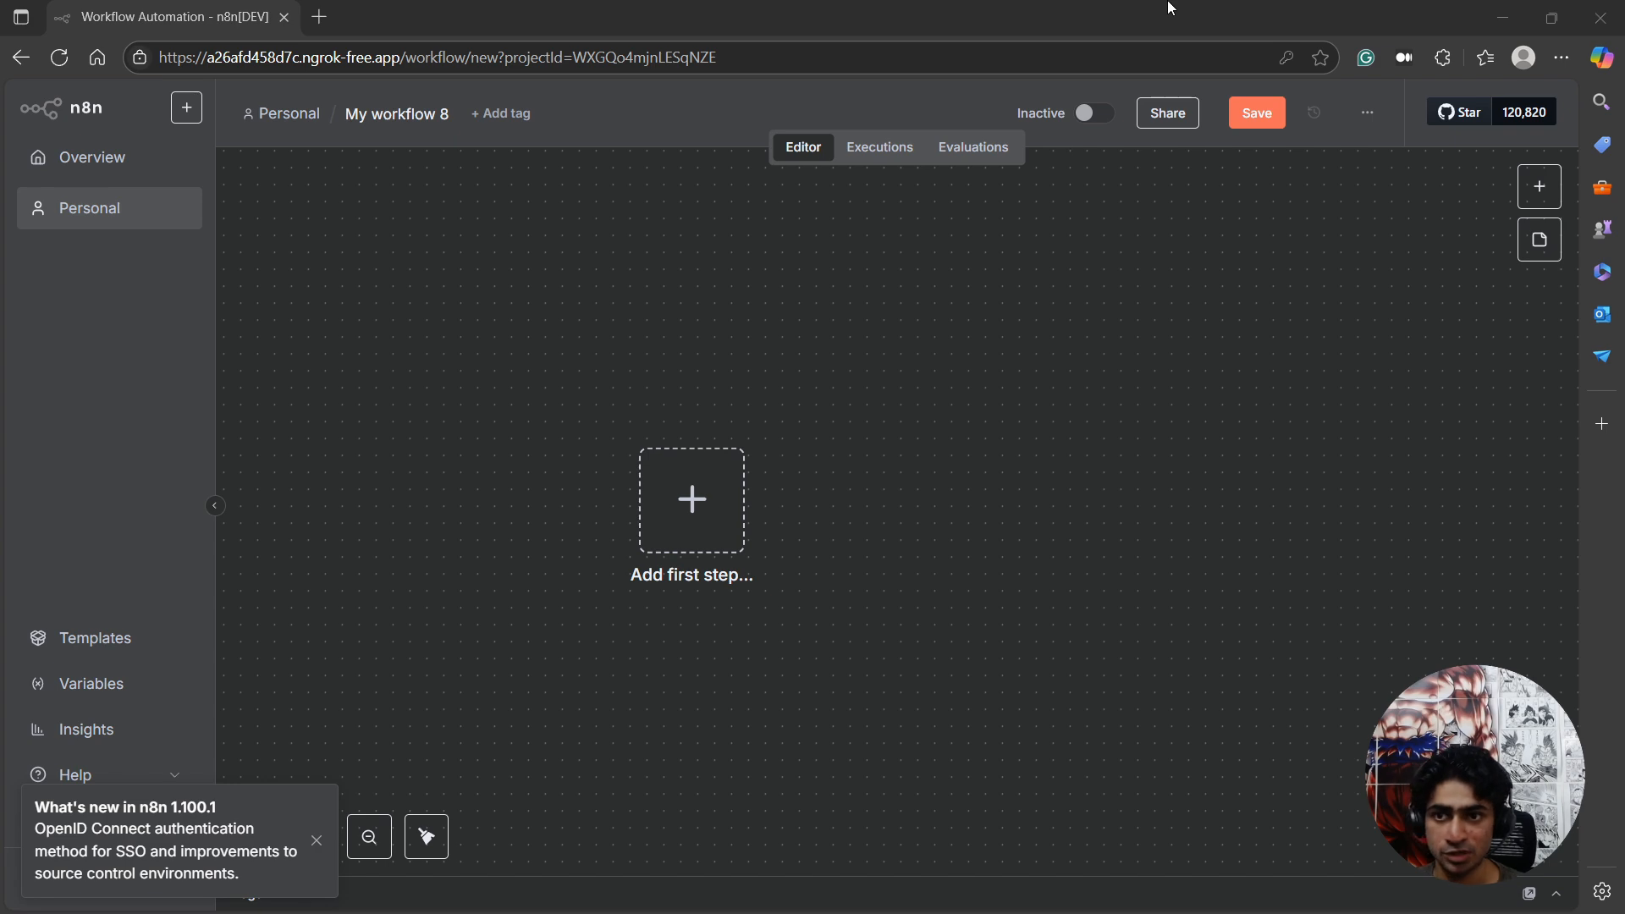
Switch to VS Code and review steps 0 to 2 of the Telegram Summarizer README, covering the webhook URL, trigger and IF node.
drag(2, 208, 1092, 3)
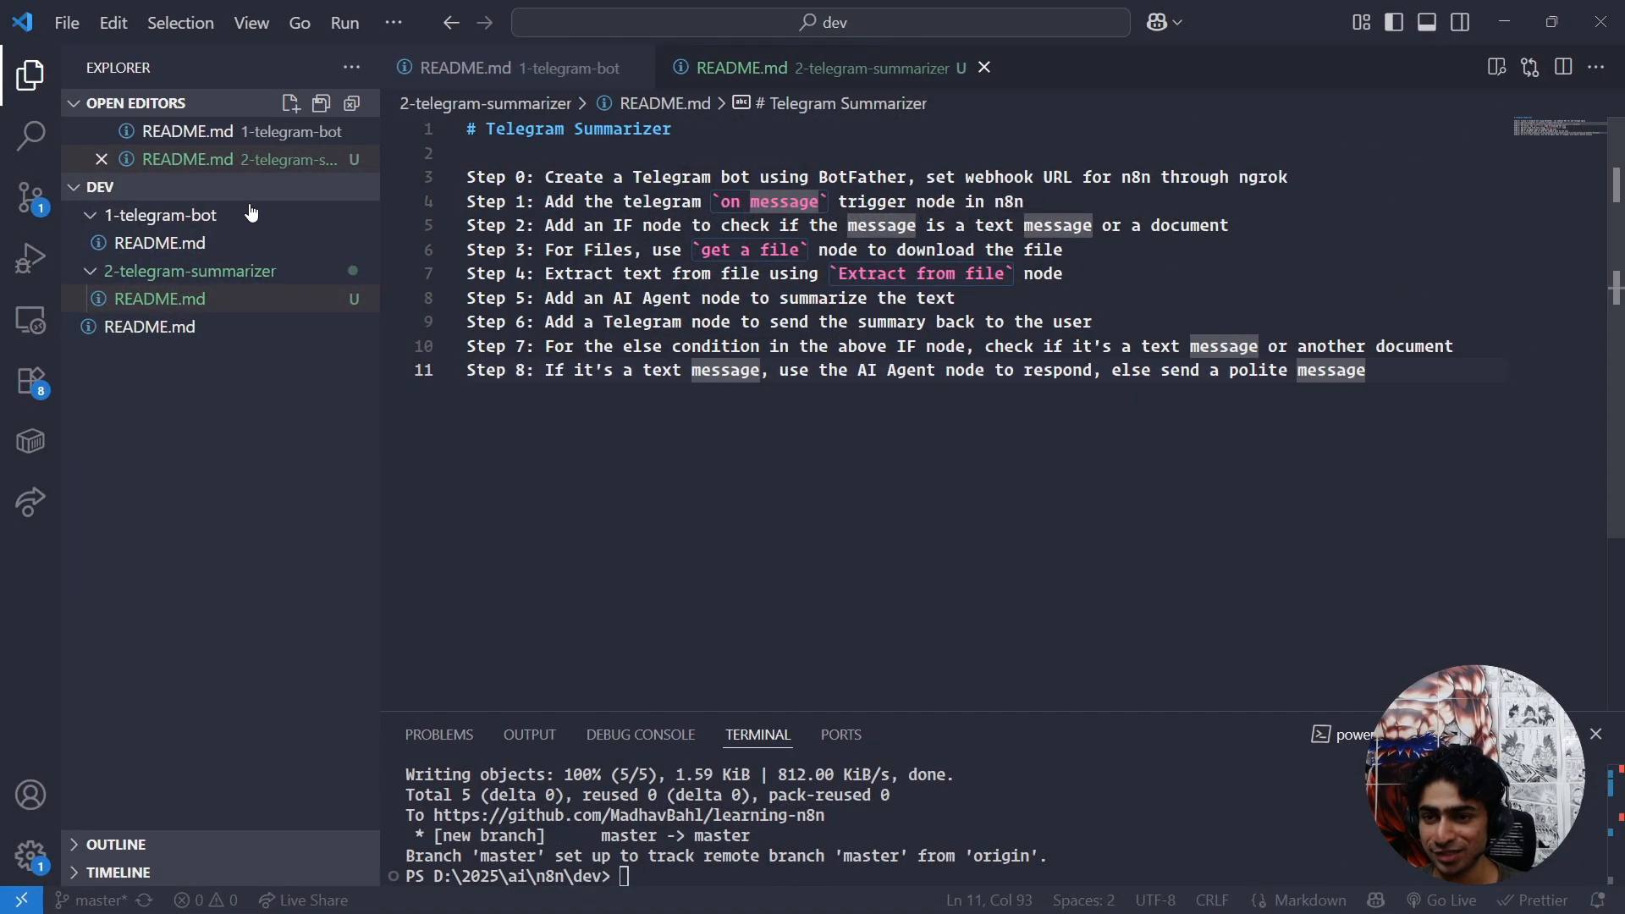
drag(486, 177, 1026, 177)
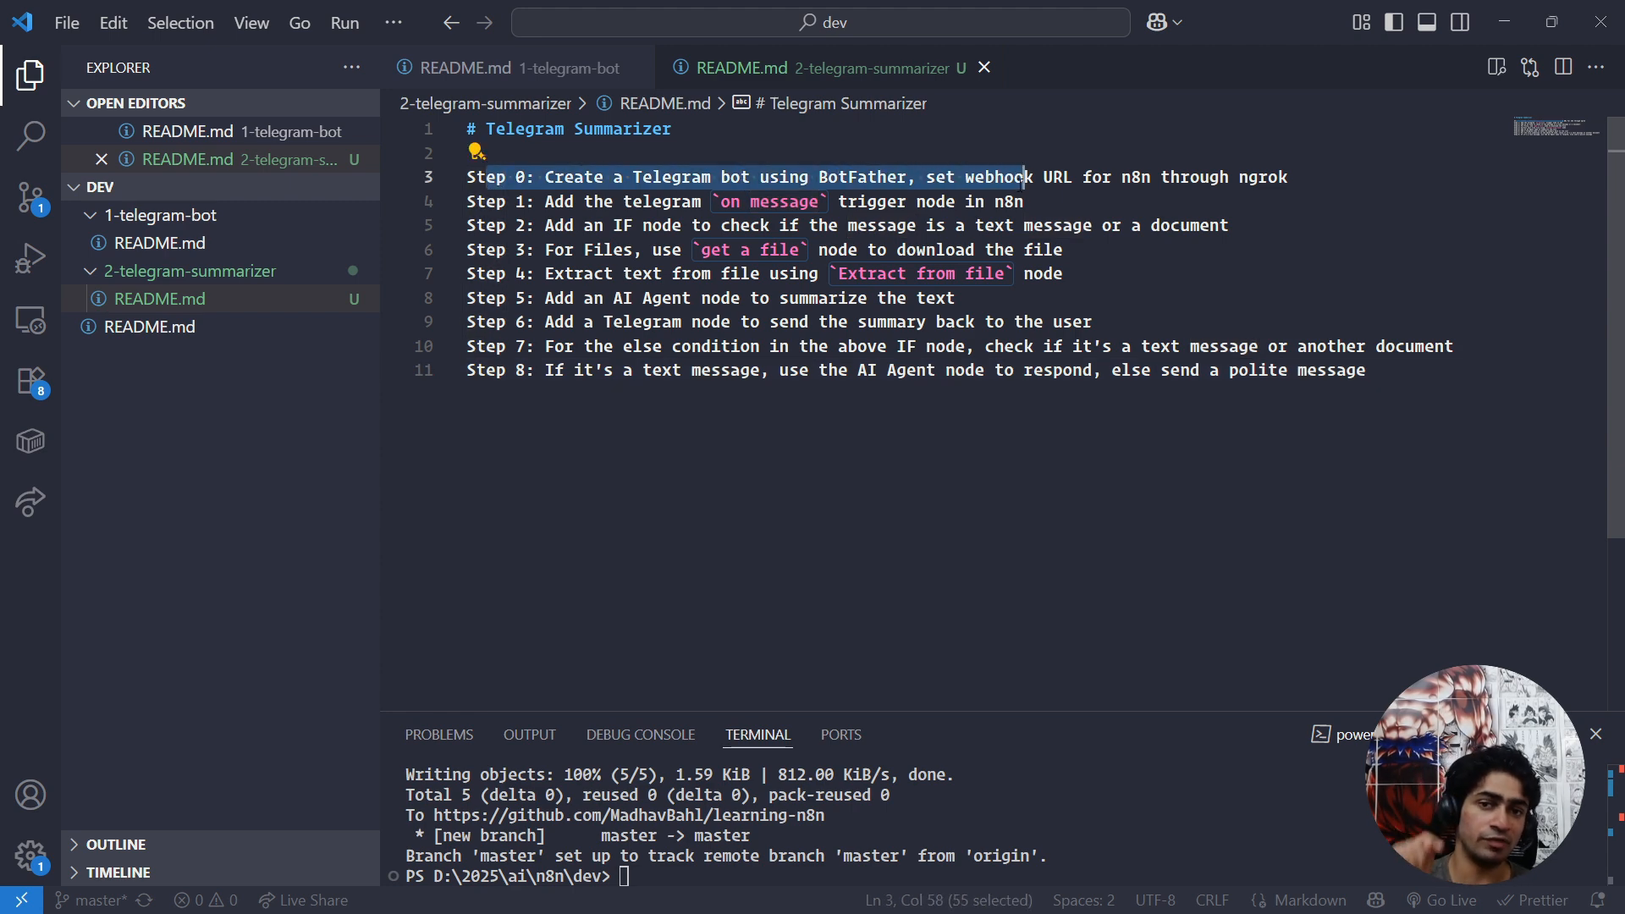
click(1026, 176)
drag(926, 177, 1073, 179)
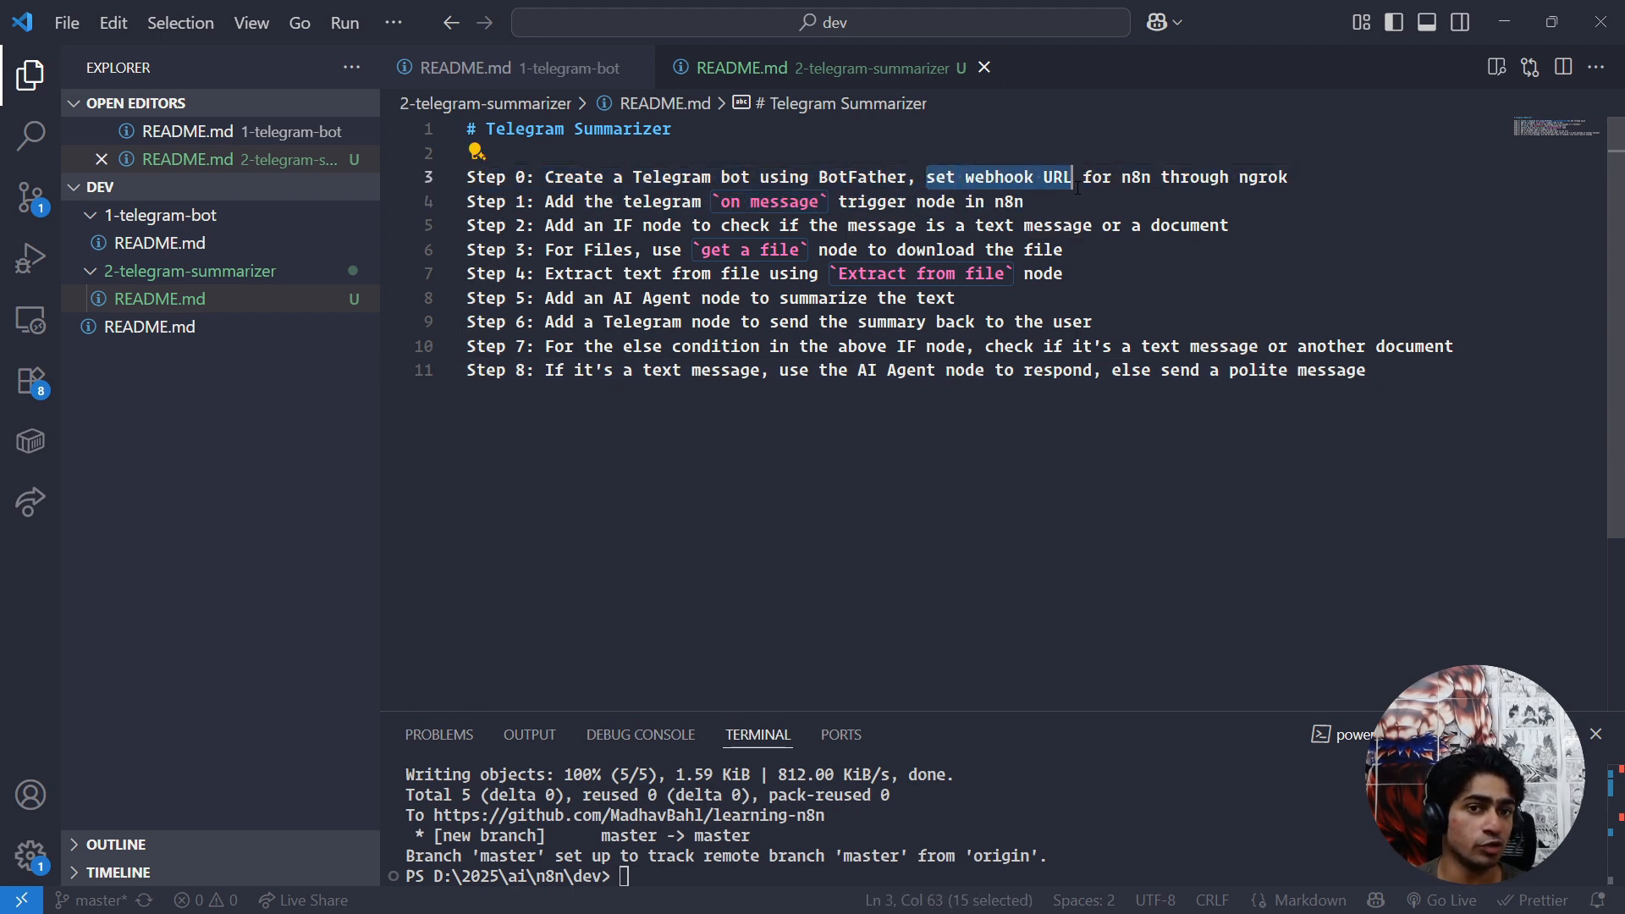
drag(580, 207, 946, 222)
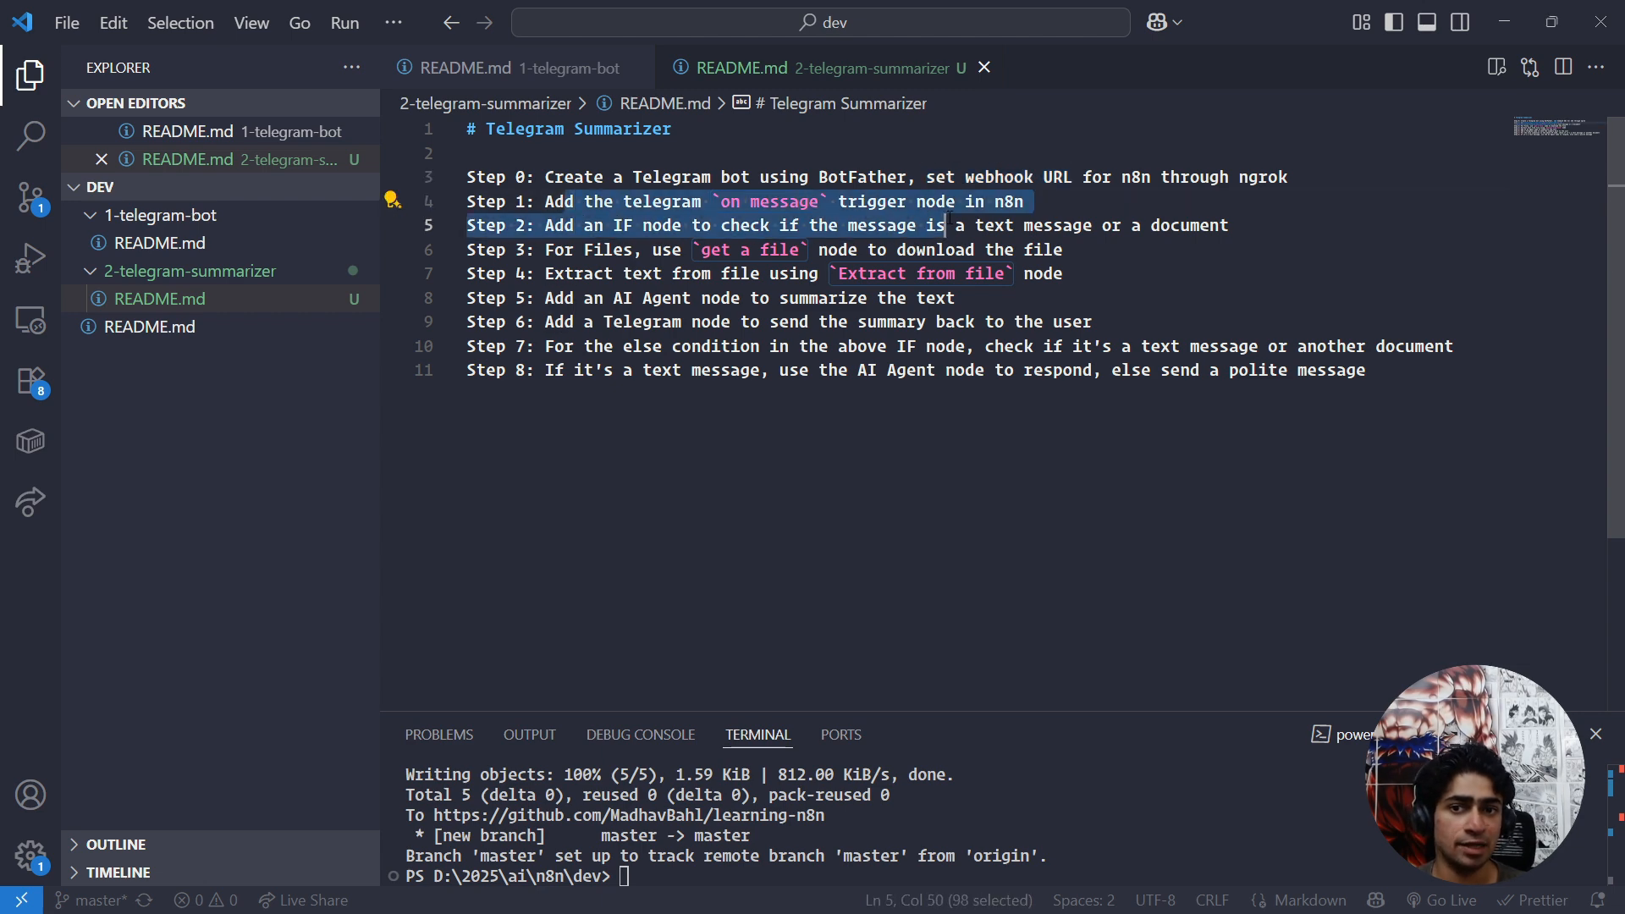
click(888, 209)
drag(1254, 11, 2, 529)
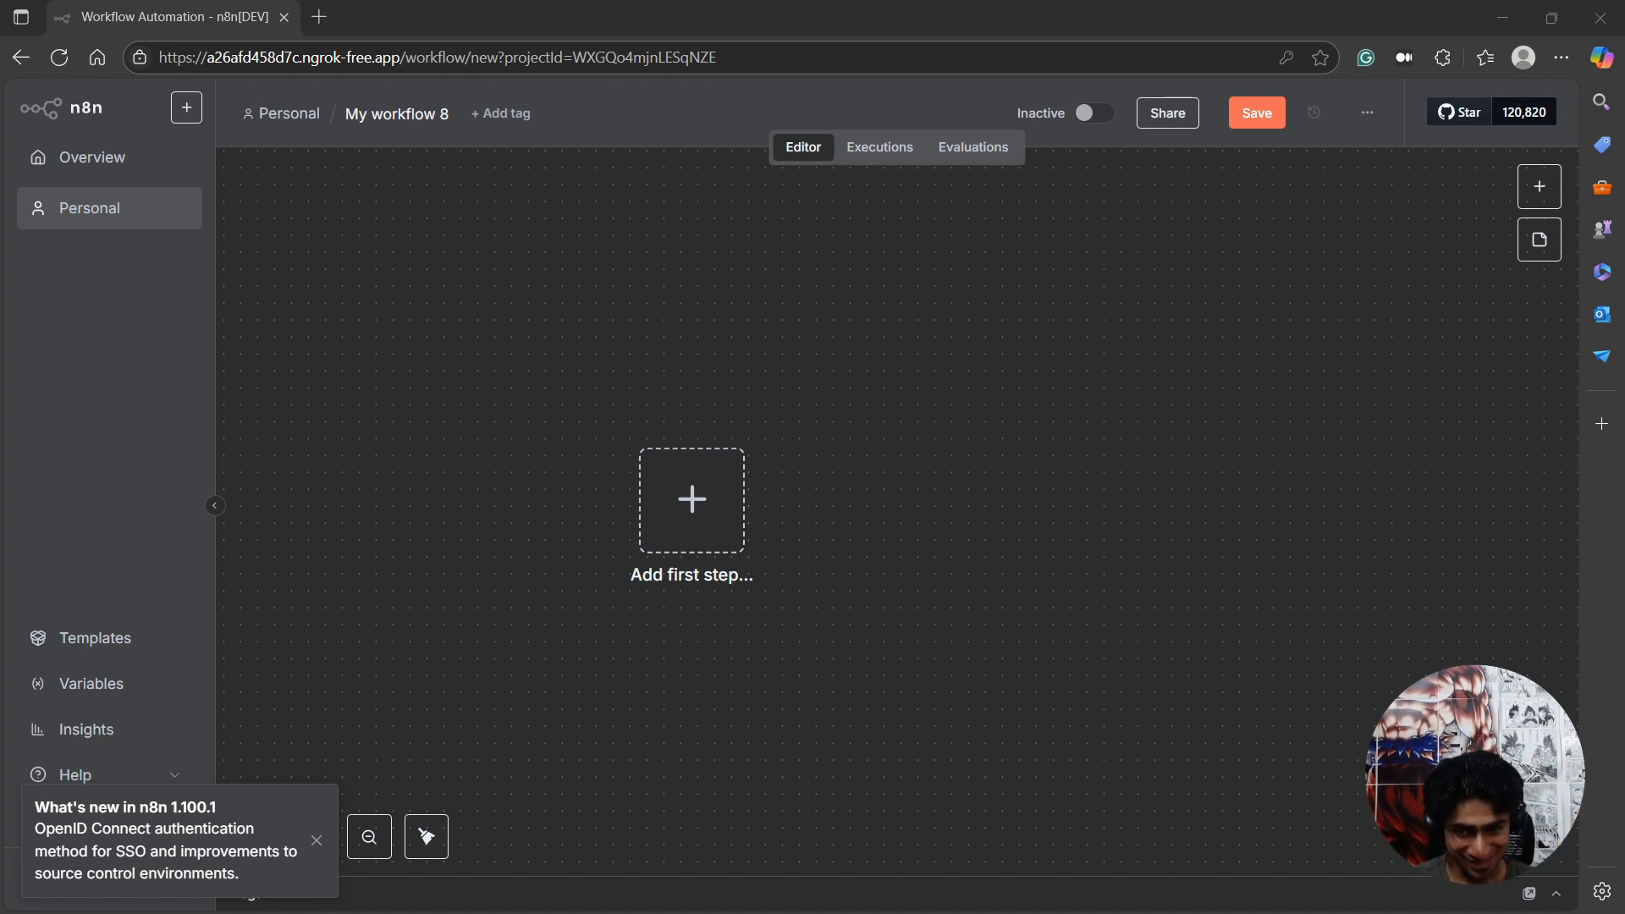
Return to the n8n workflow and add the Telegram "On message" trigger as its first step.
click(697, 534)
text(tele)
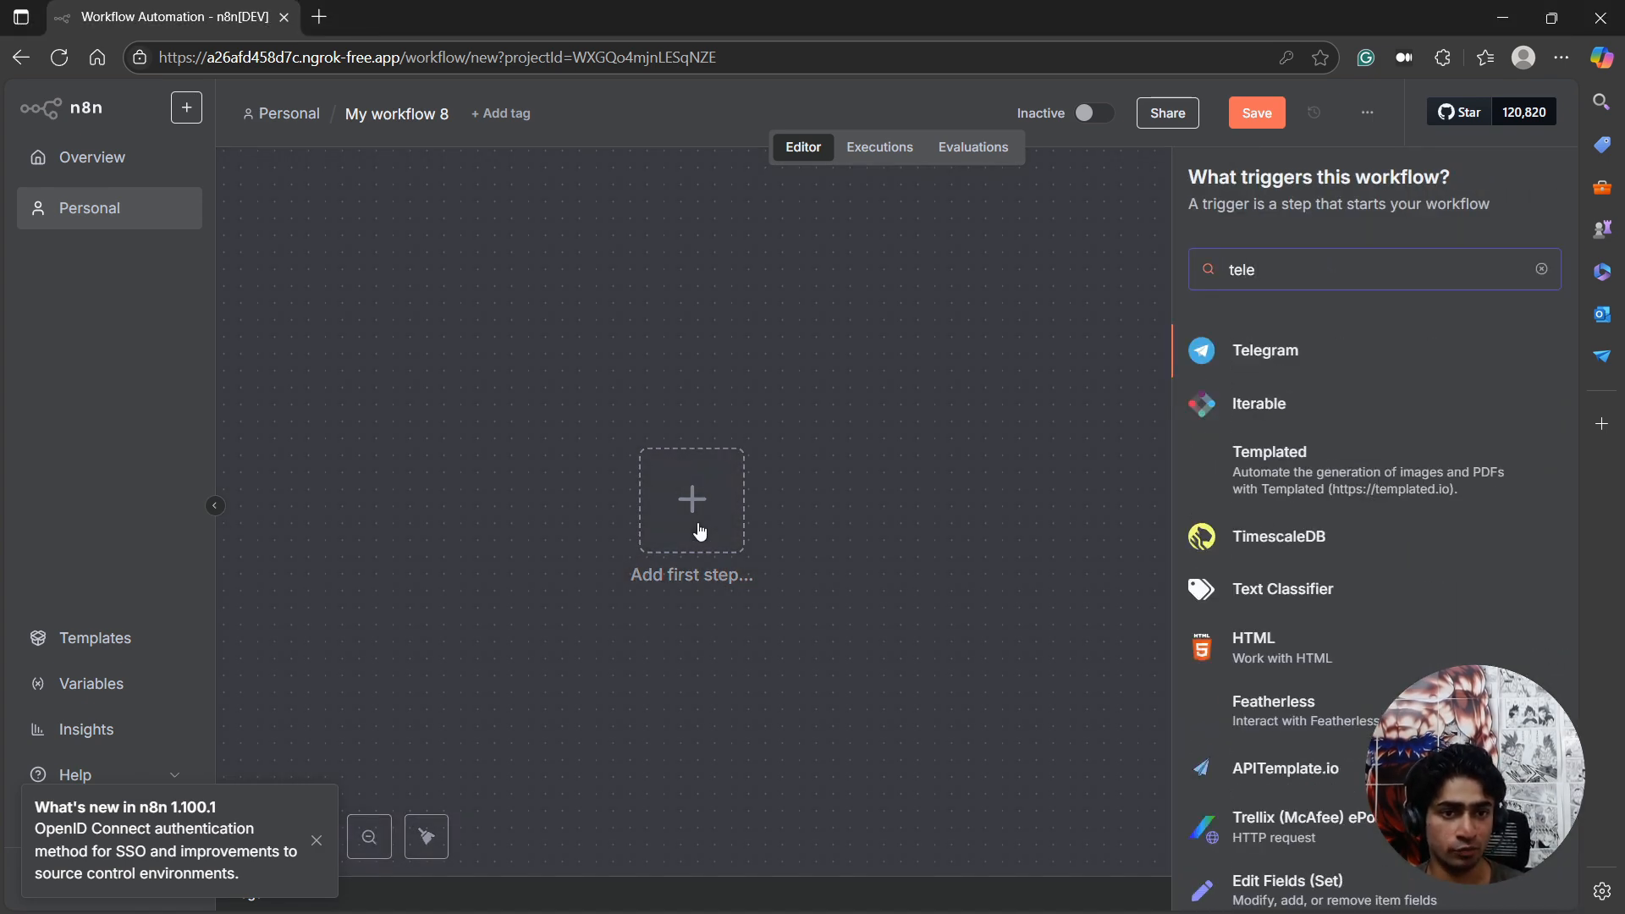
click(1253, 347)
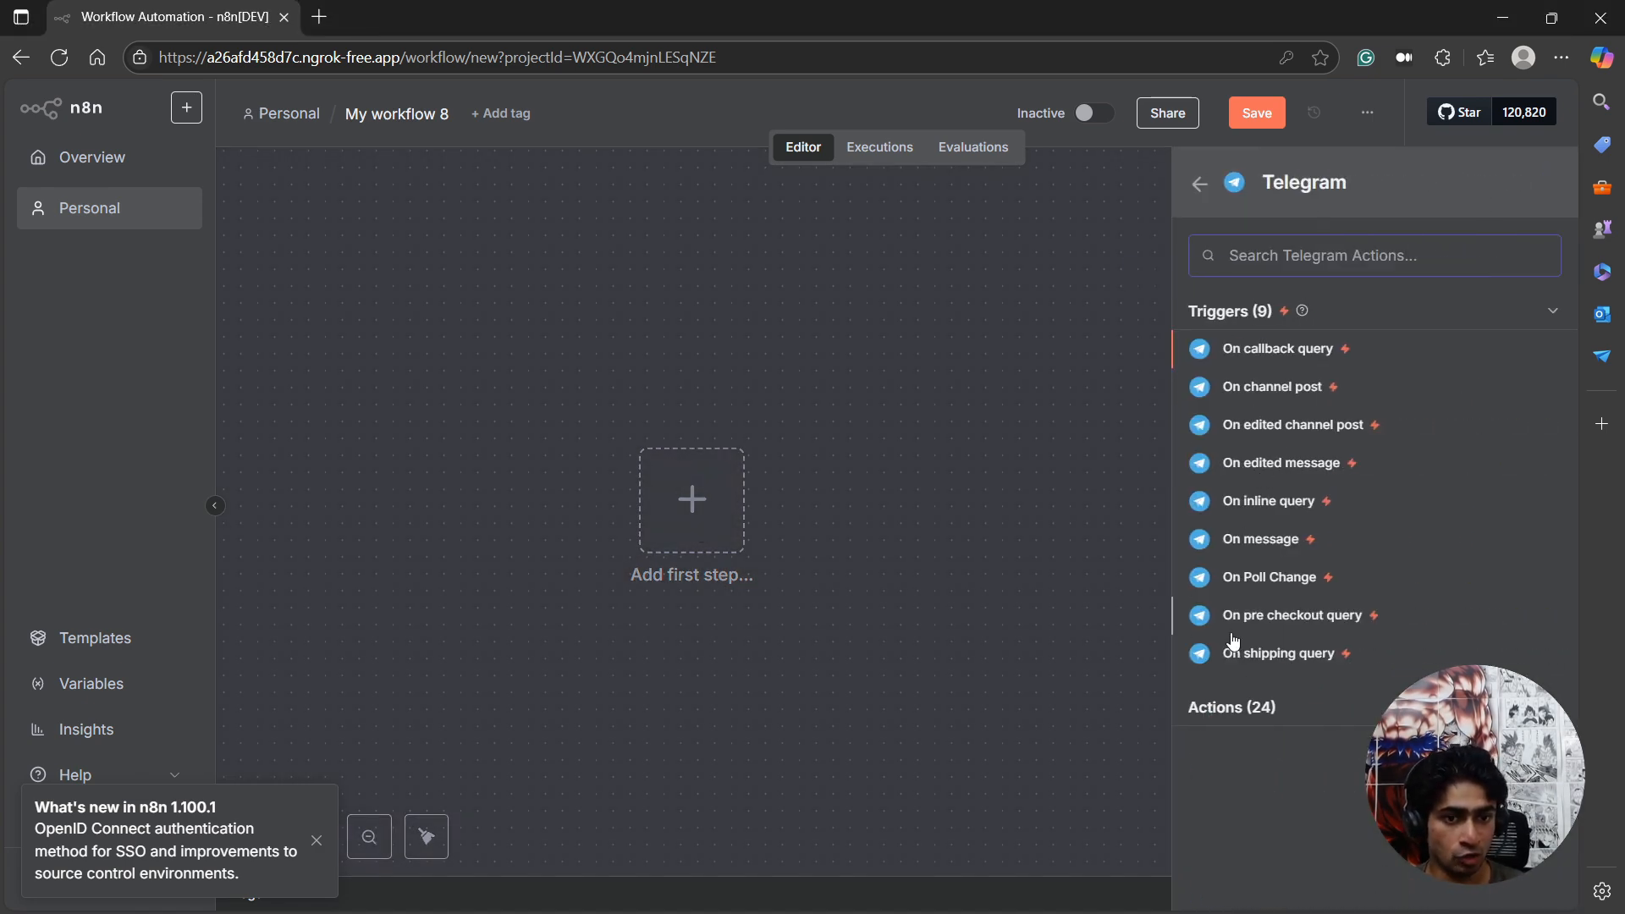
click(1280, 546)
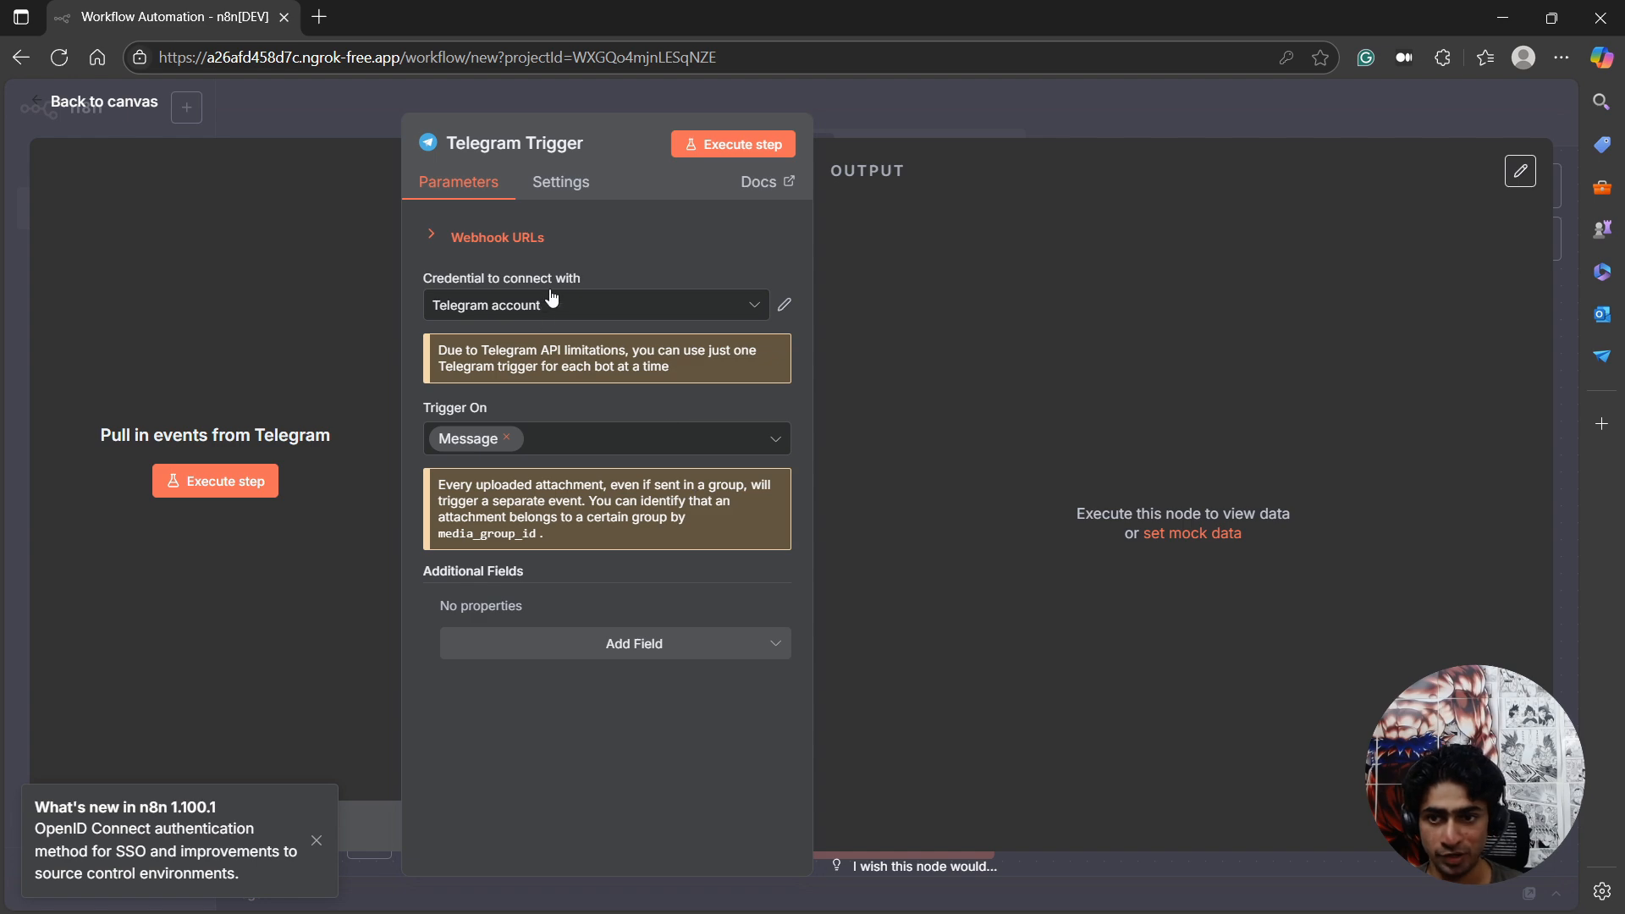
Inspect the Telegram Trigger's existing credential, close it, and start creating a new Telegram API credential.
click(782, 305)
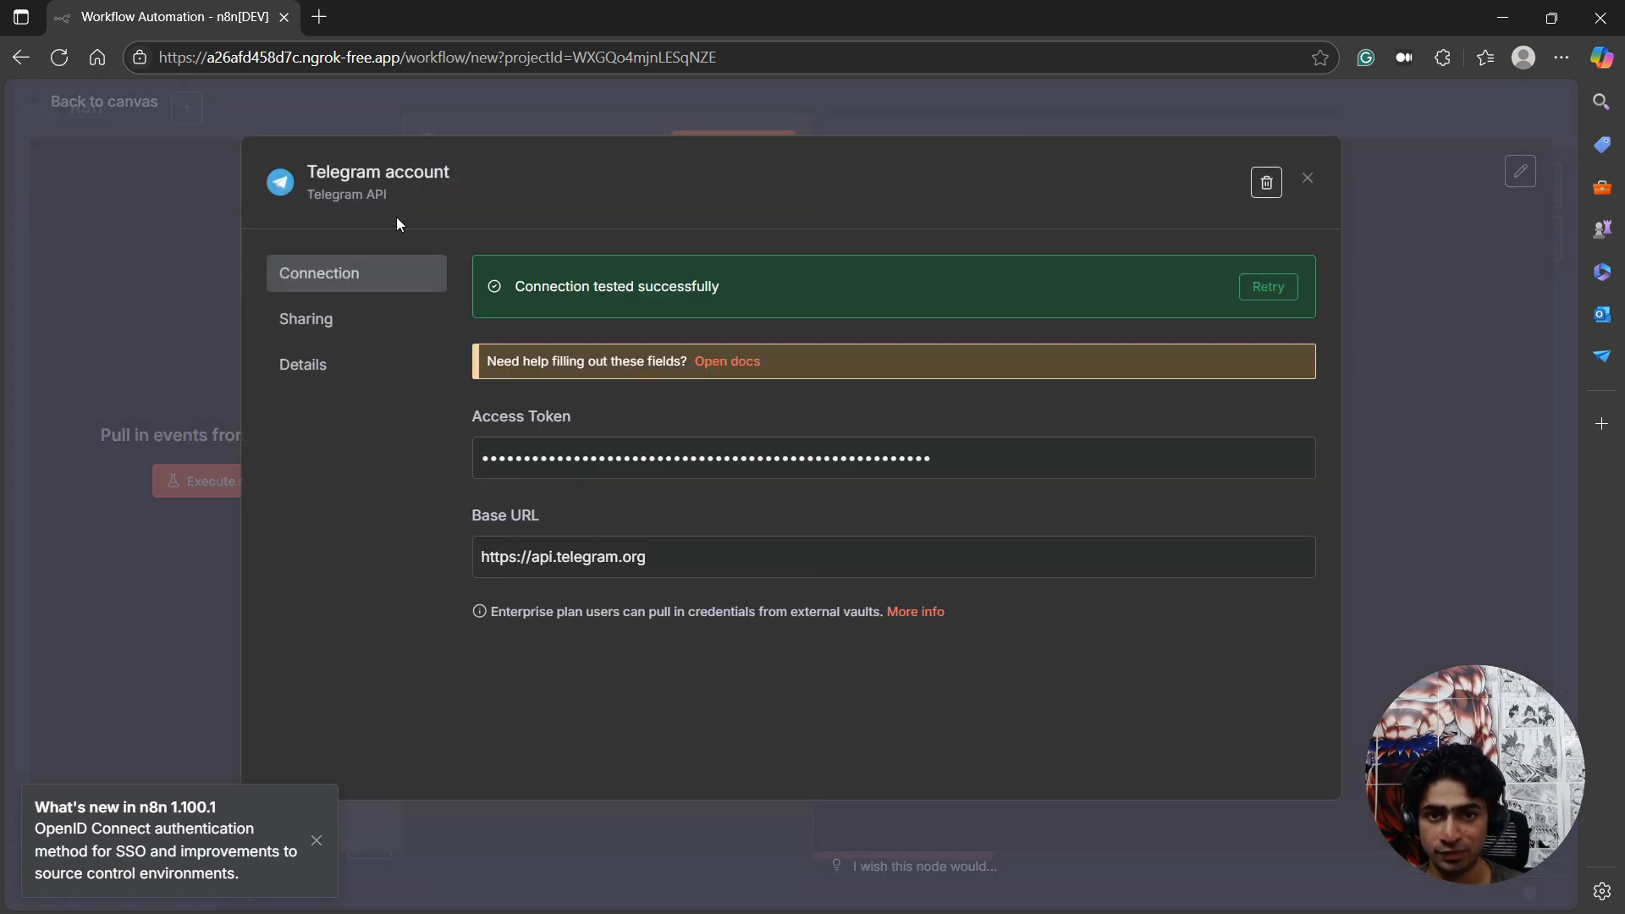
click(1317, 181)
click(617, 319)
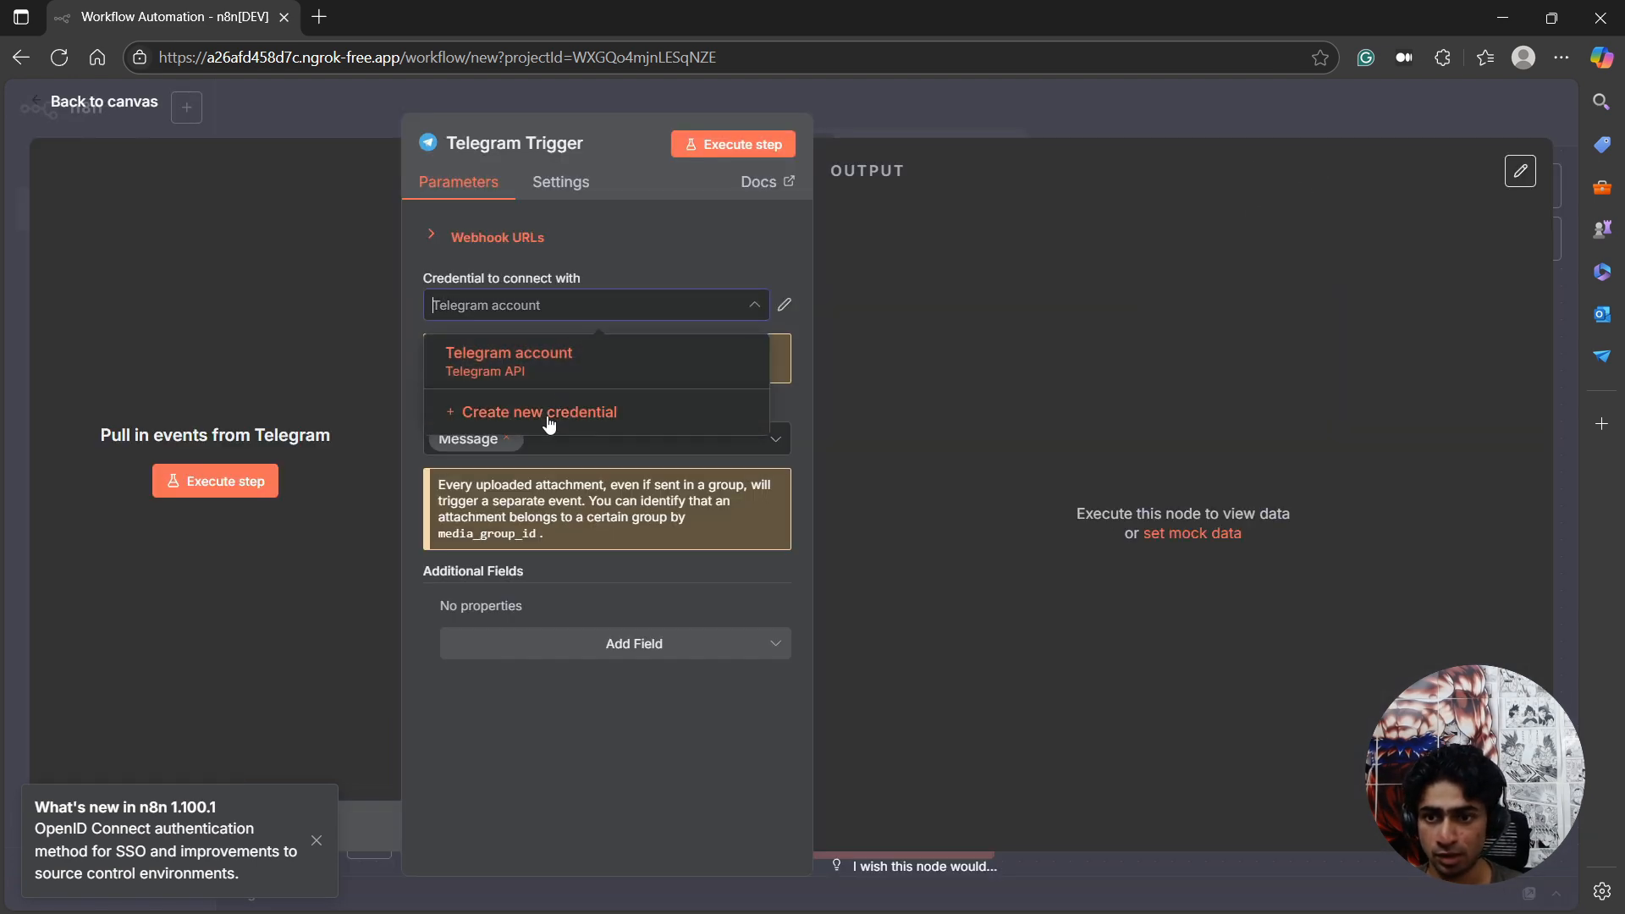
click(549, 411)
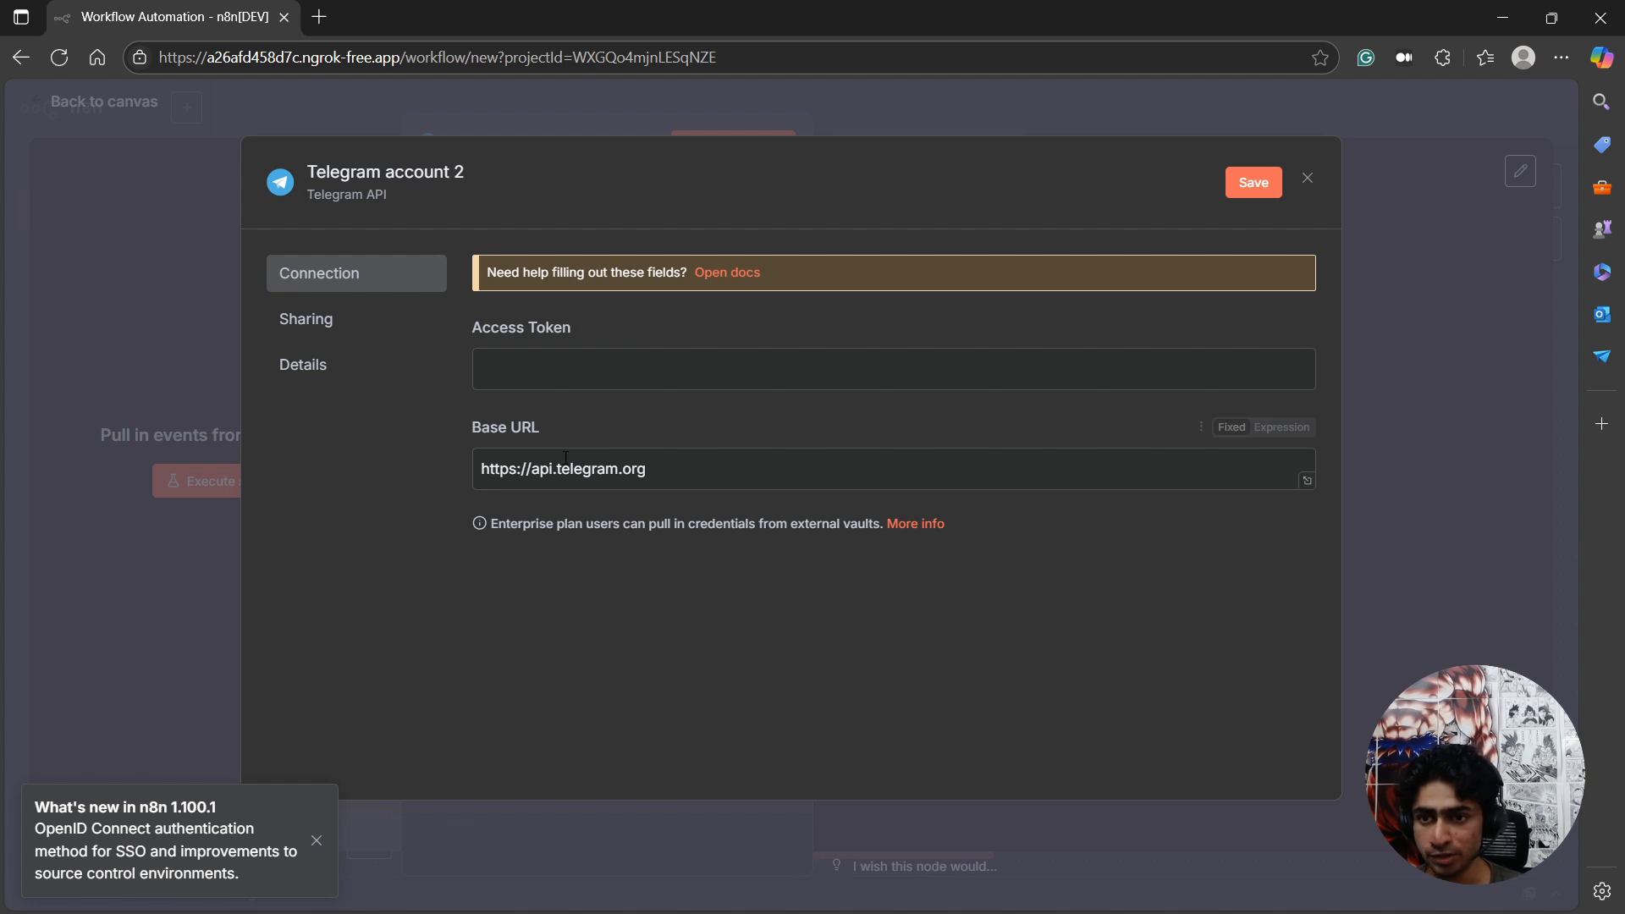
click(572, 361)
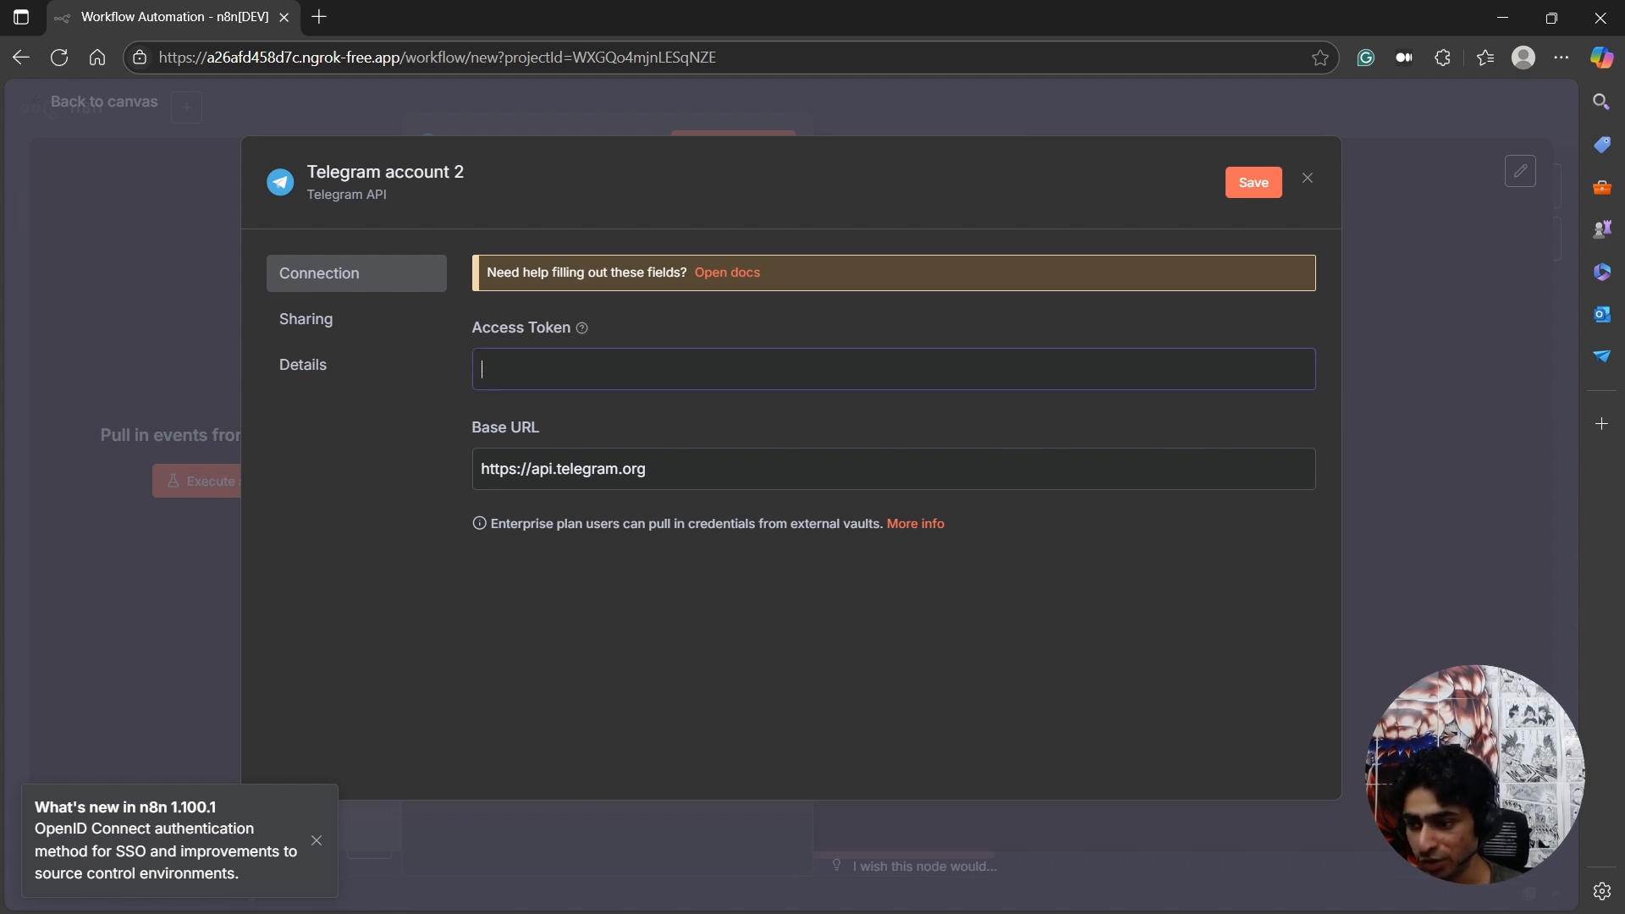
Copy the new bot's access token from the BotFather chat in Telegram and paste it as the n8n credential's Access Token.
key(alt+Tab)
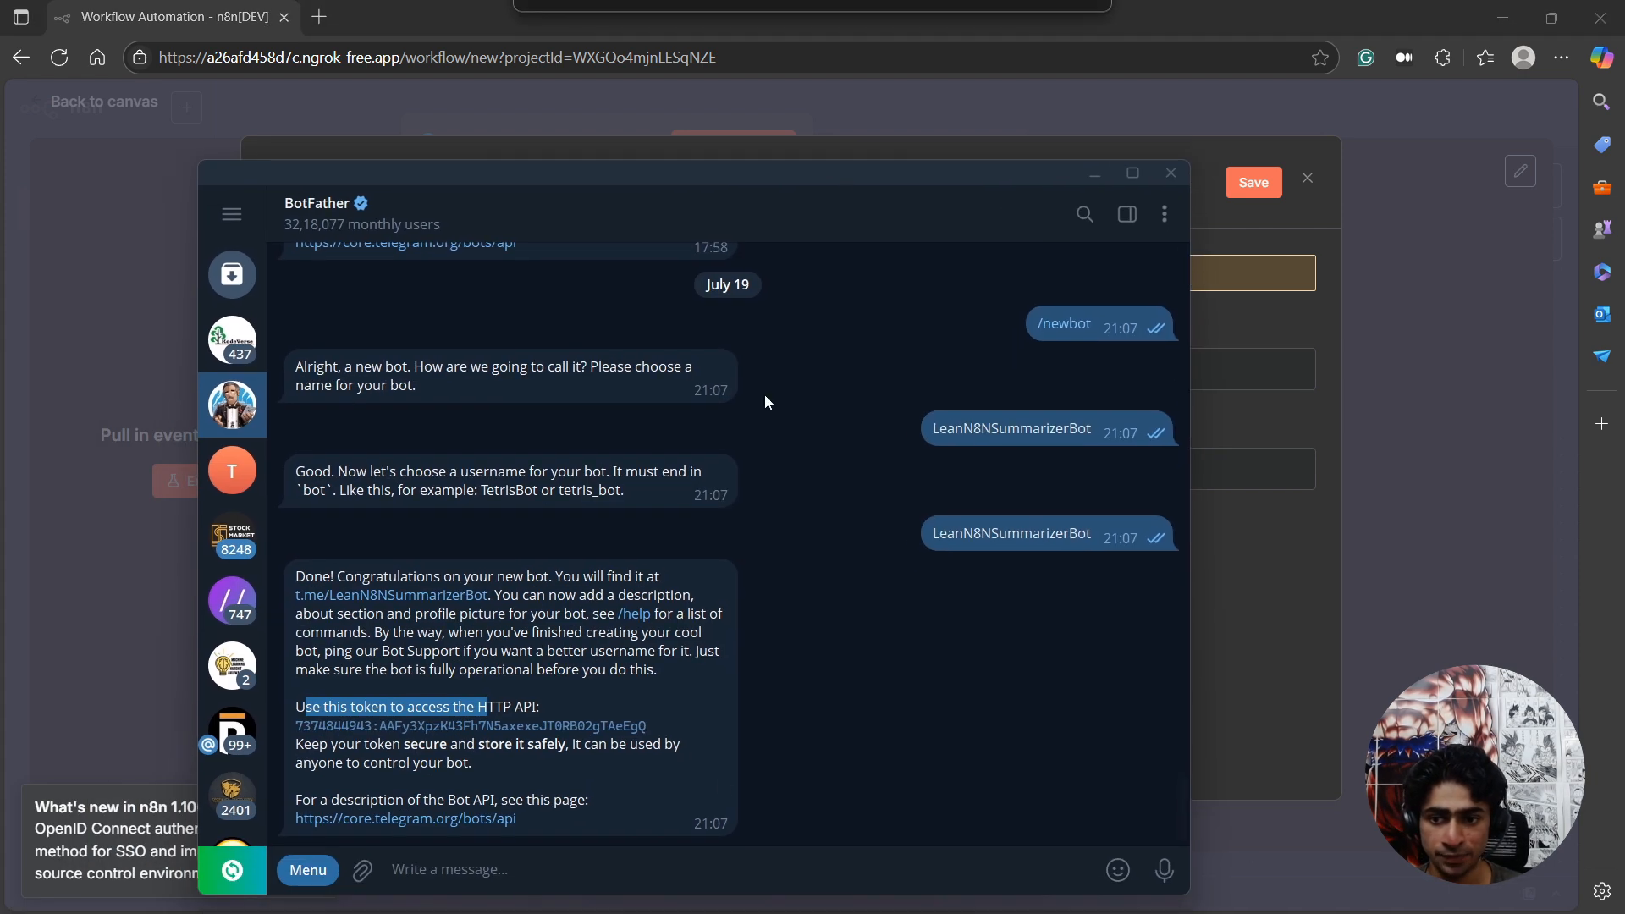
drag(652, 724, 315, 730)
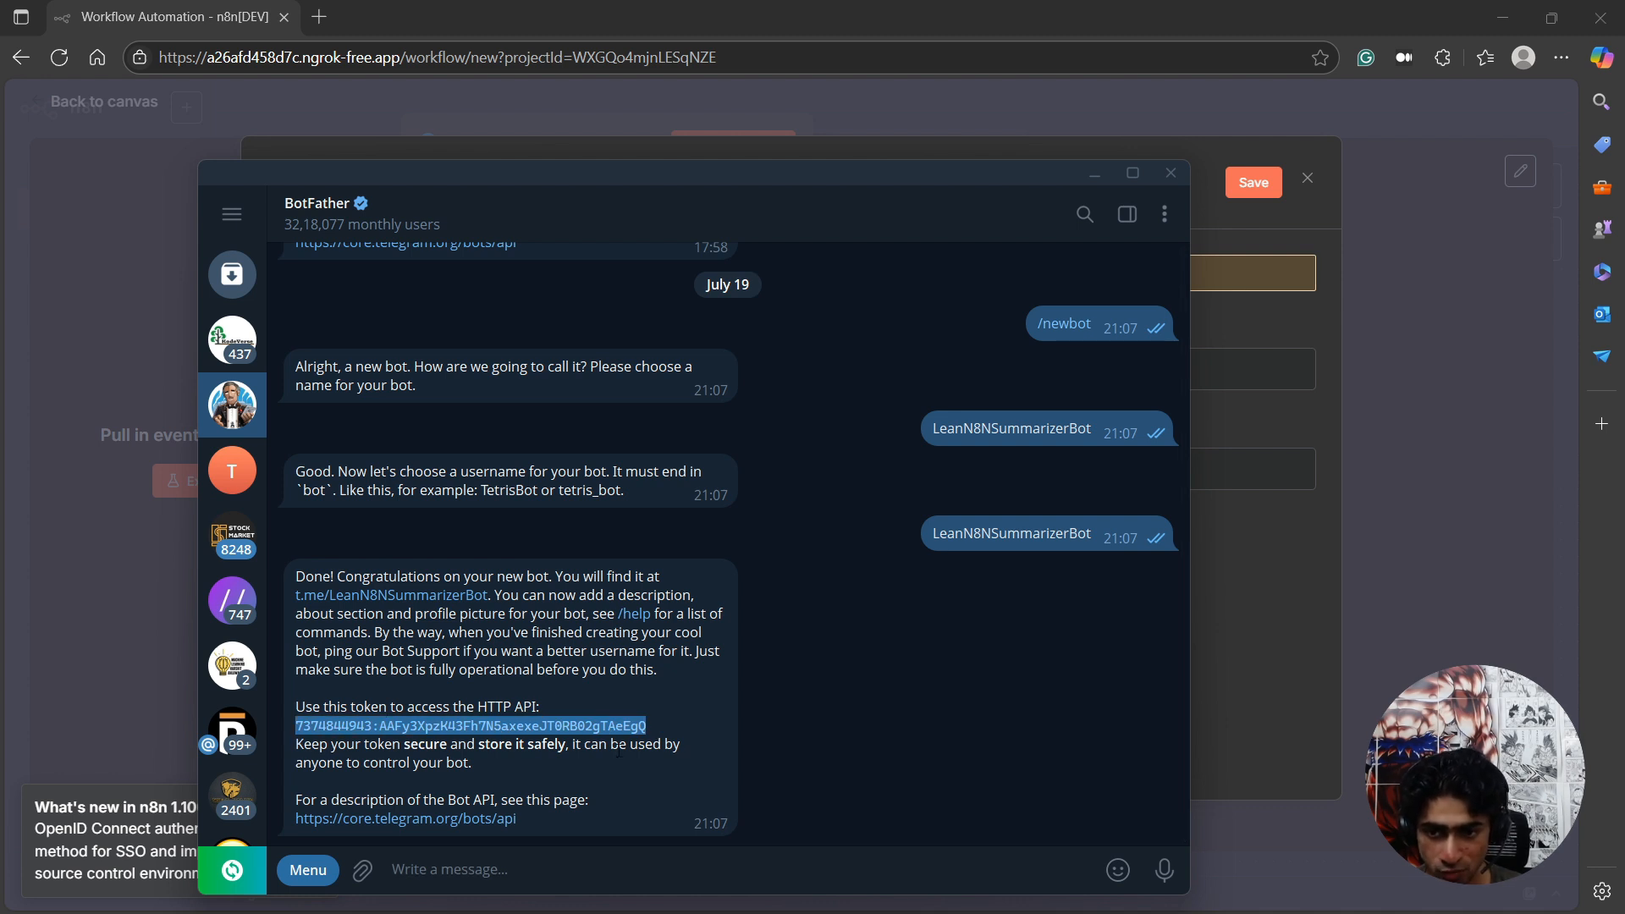
key(alt+Tab)
click(817, 368)
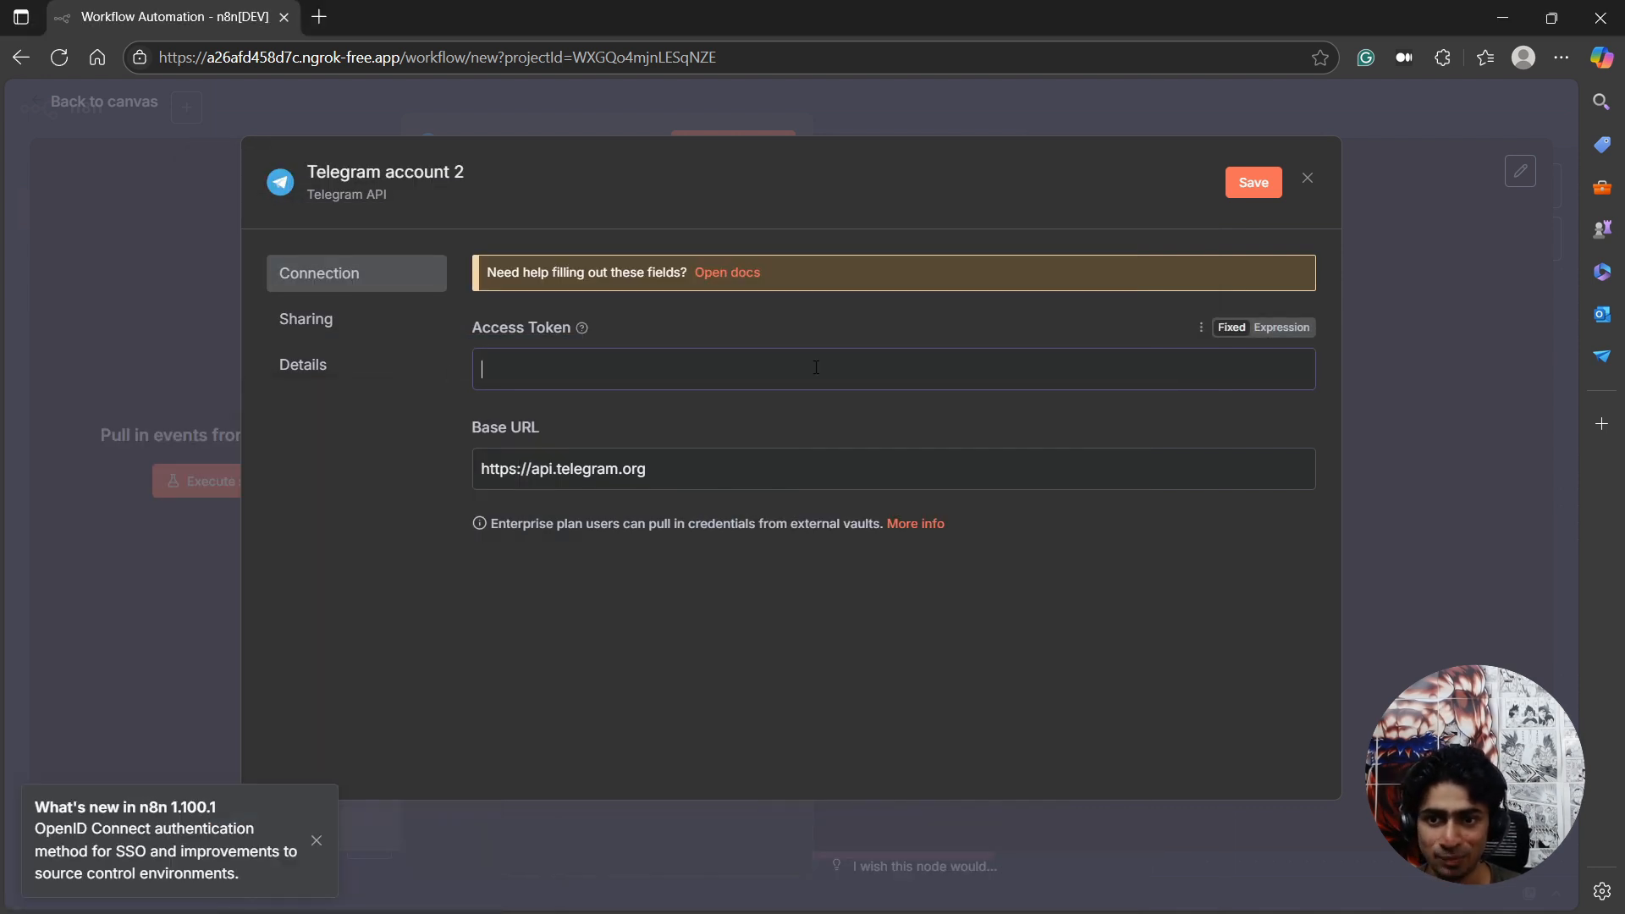
key(ctrl+v)
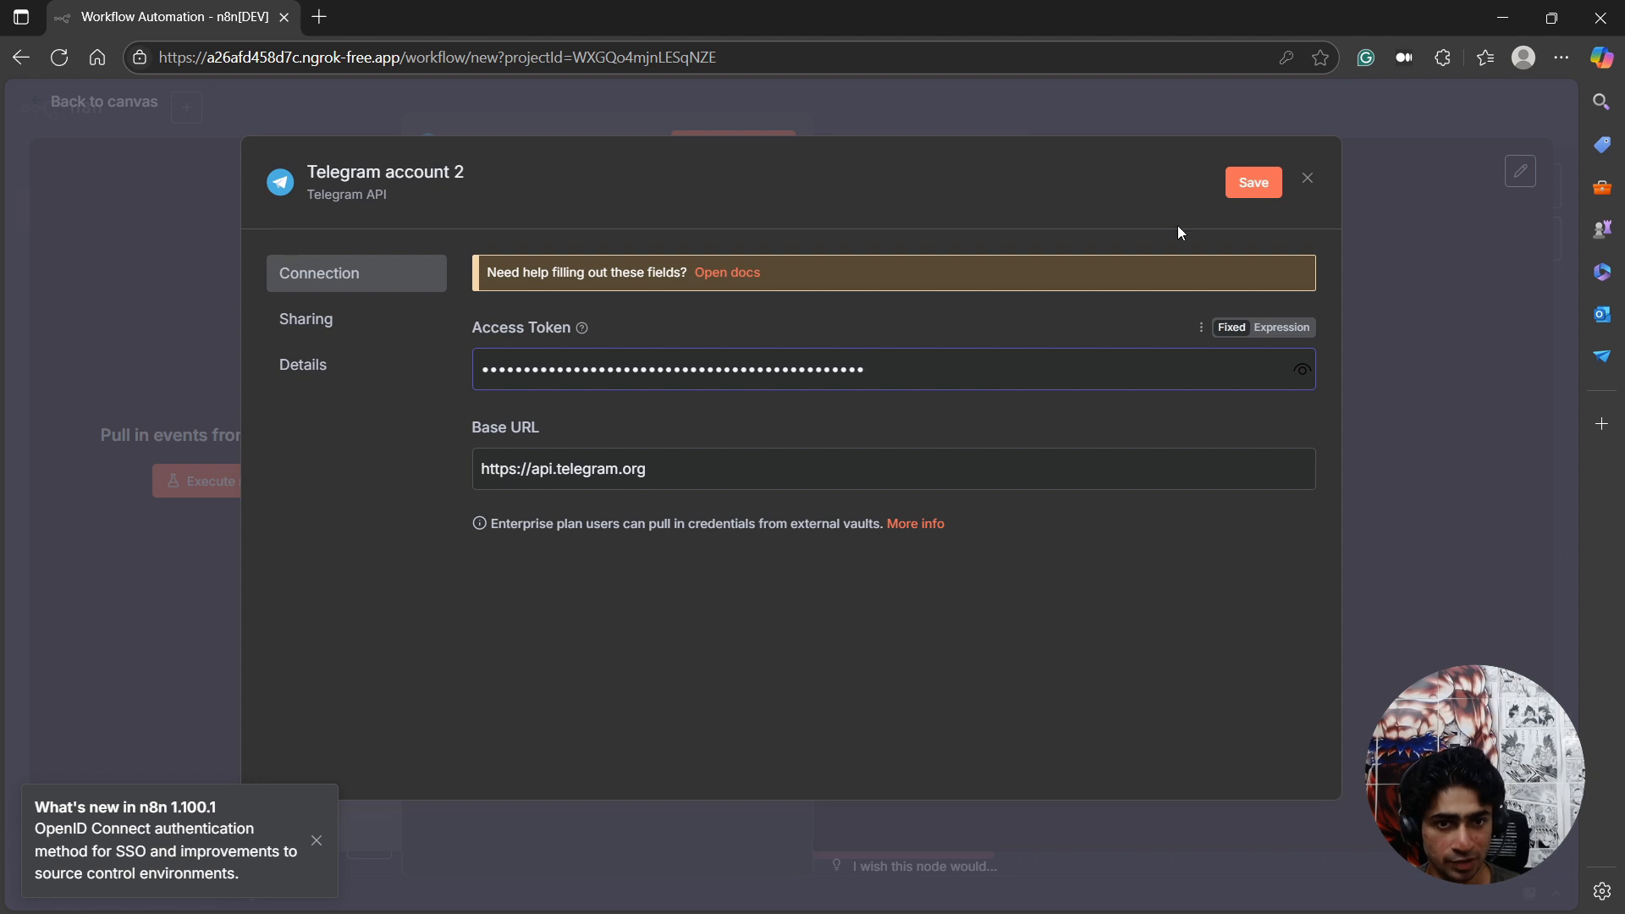
Save the new Telegram credential, check its connection test, and close the credential window.
click(1240, 188)
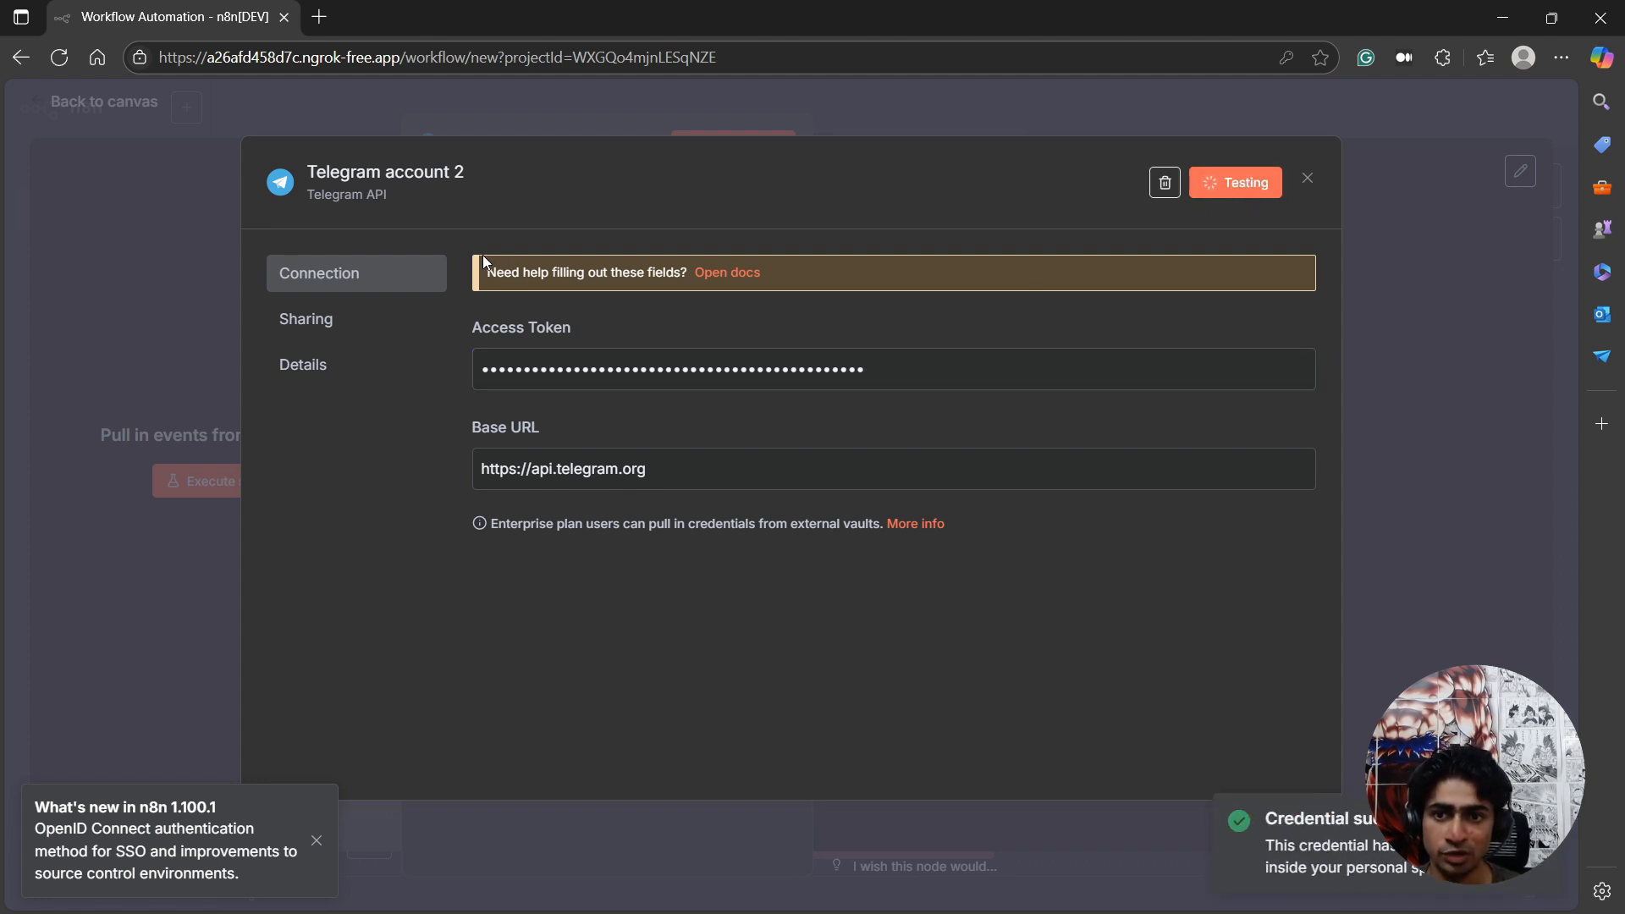
drag(516, 287, 738, 283)
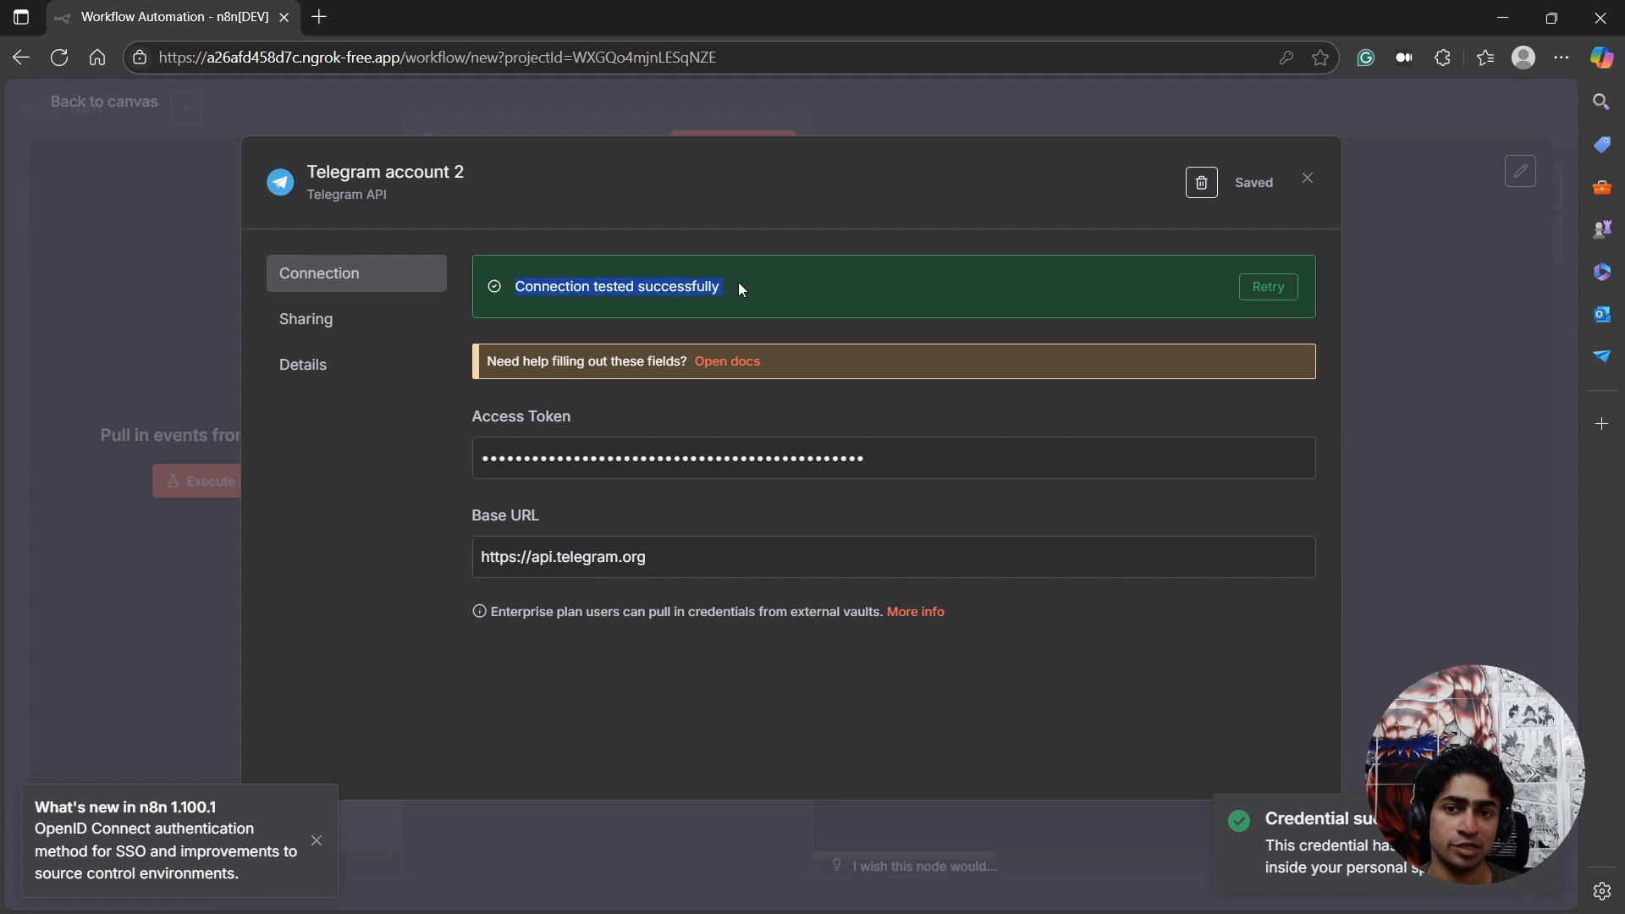
click(1308, 178)
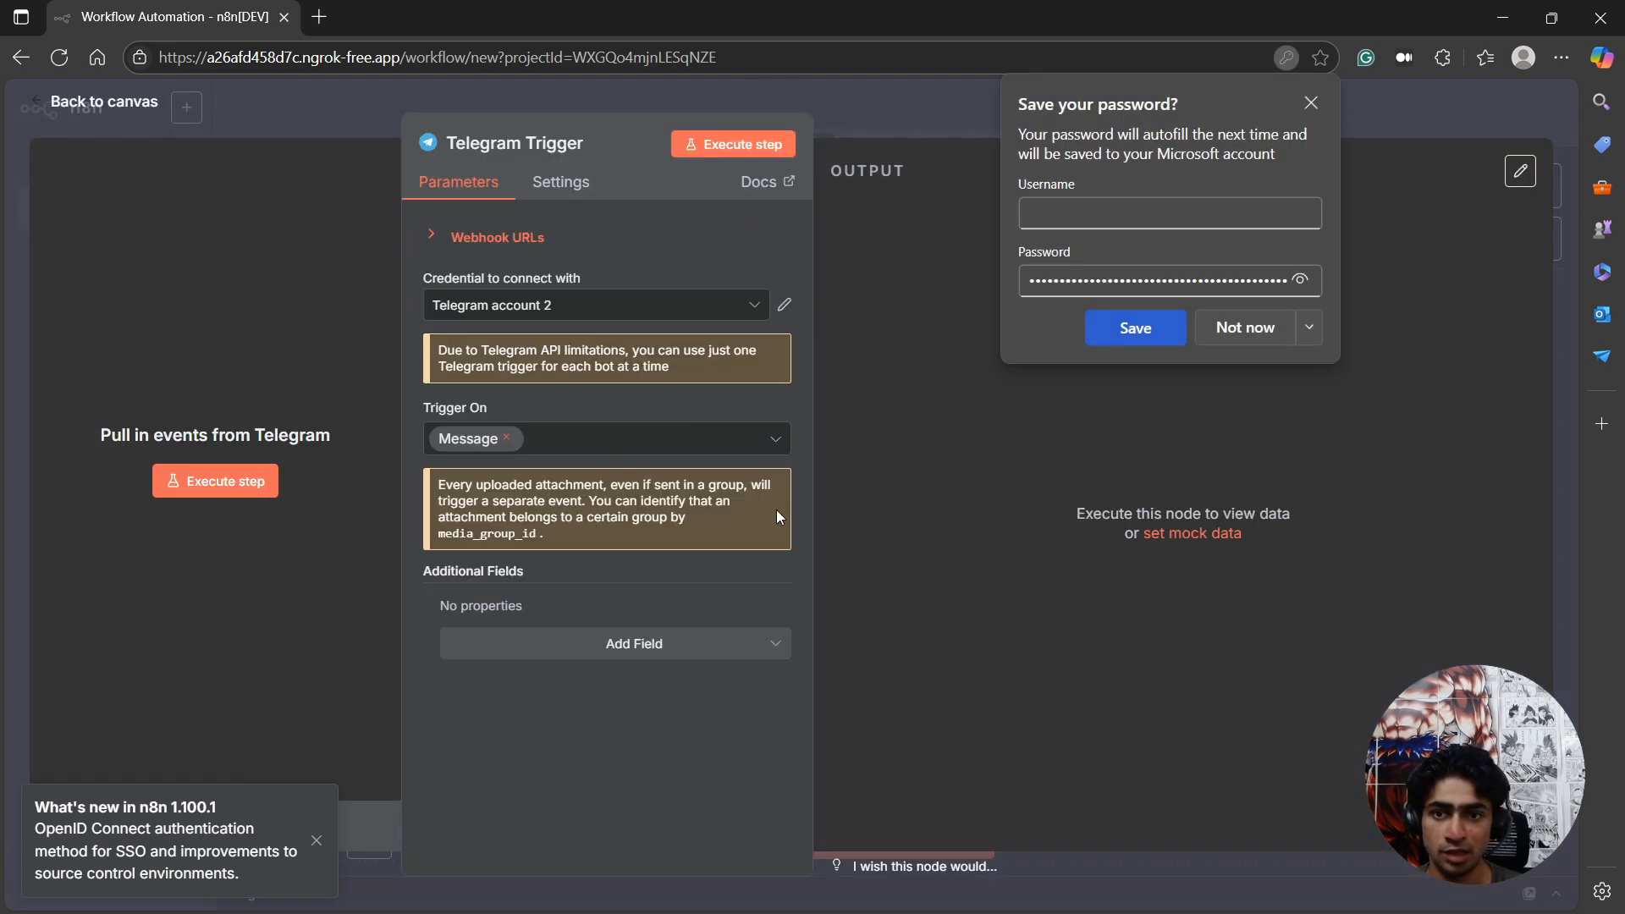
Open the LeanN8NSummarizerBot chat in Telegram from the bot link in BotFather's message.
drag(0, 364, 1339, 210)
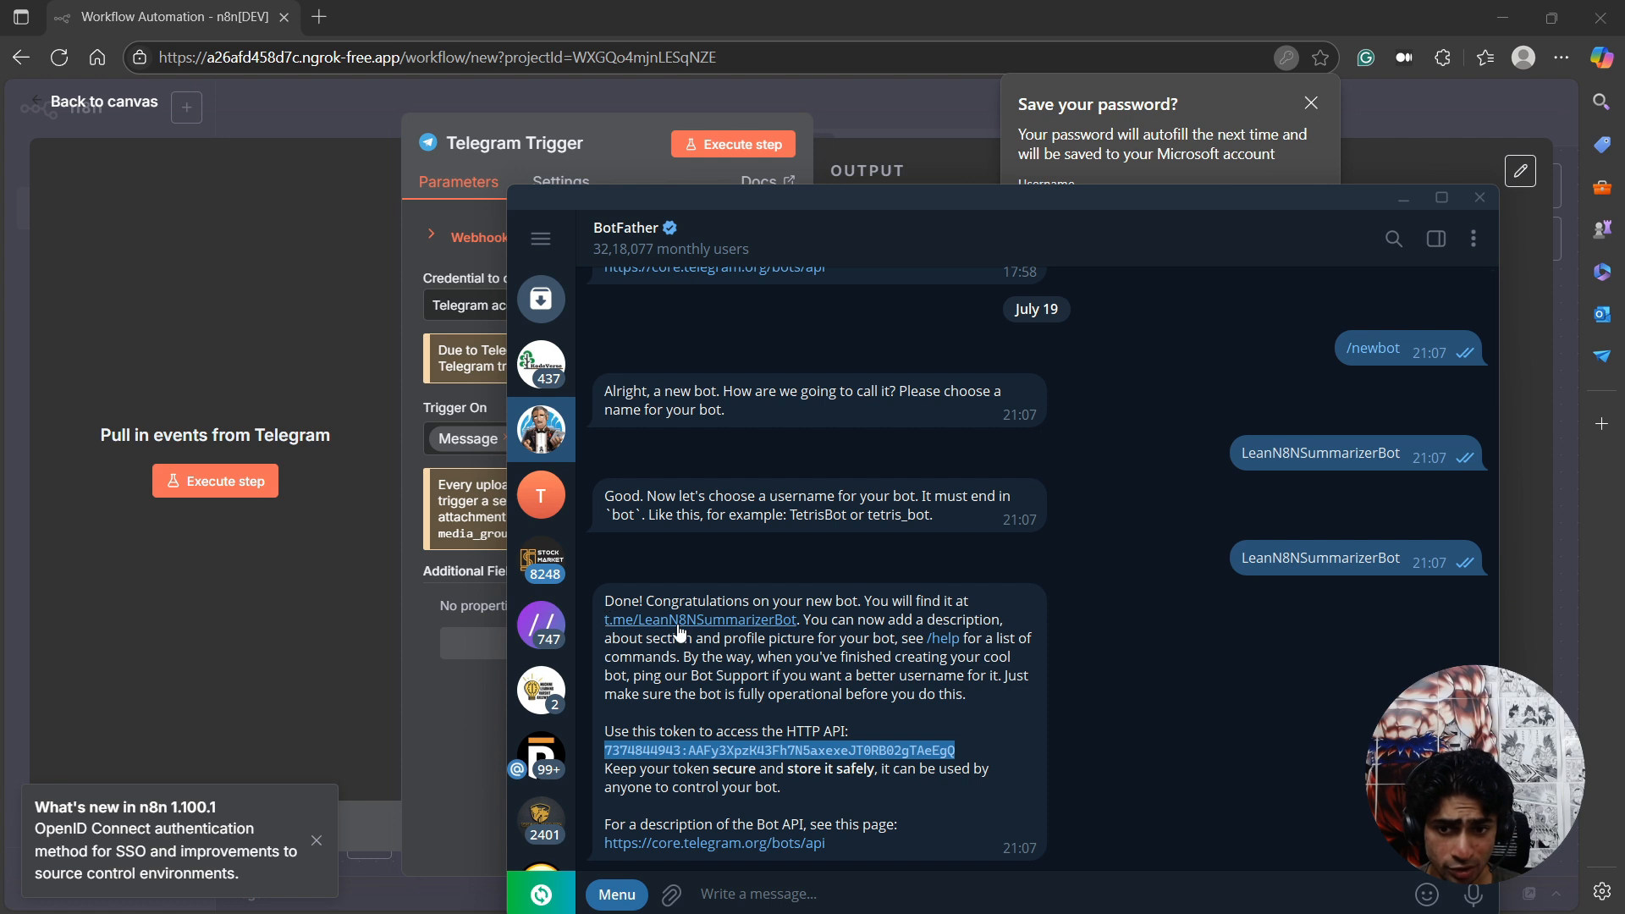
drag(652, 602, 706, 602)
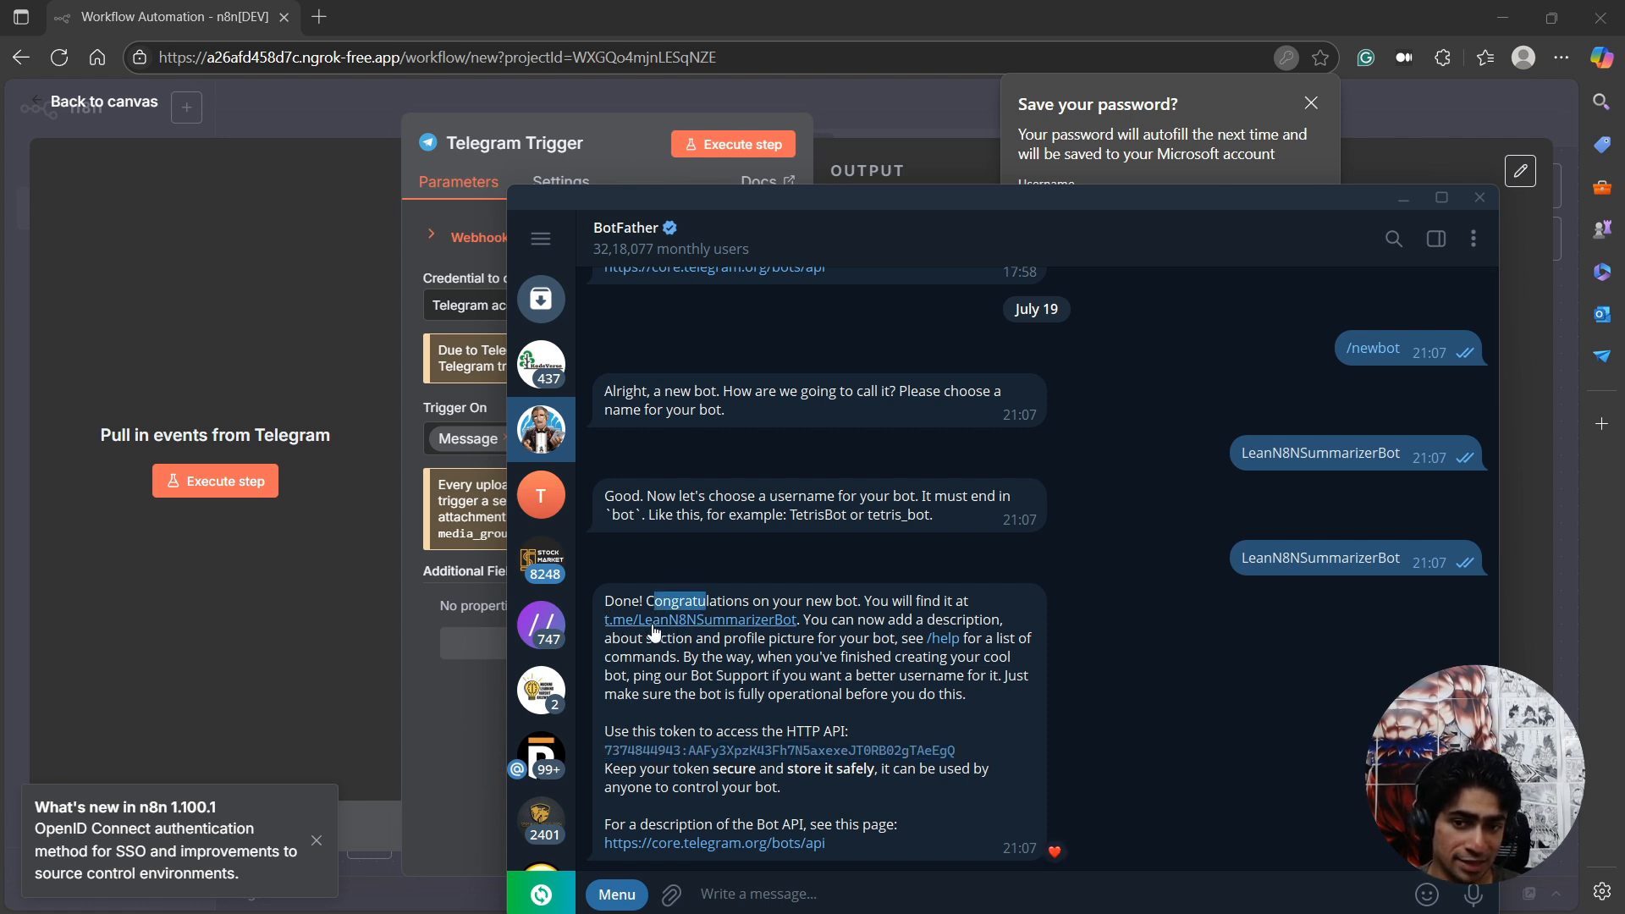
click(654, 633)
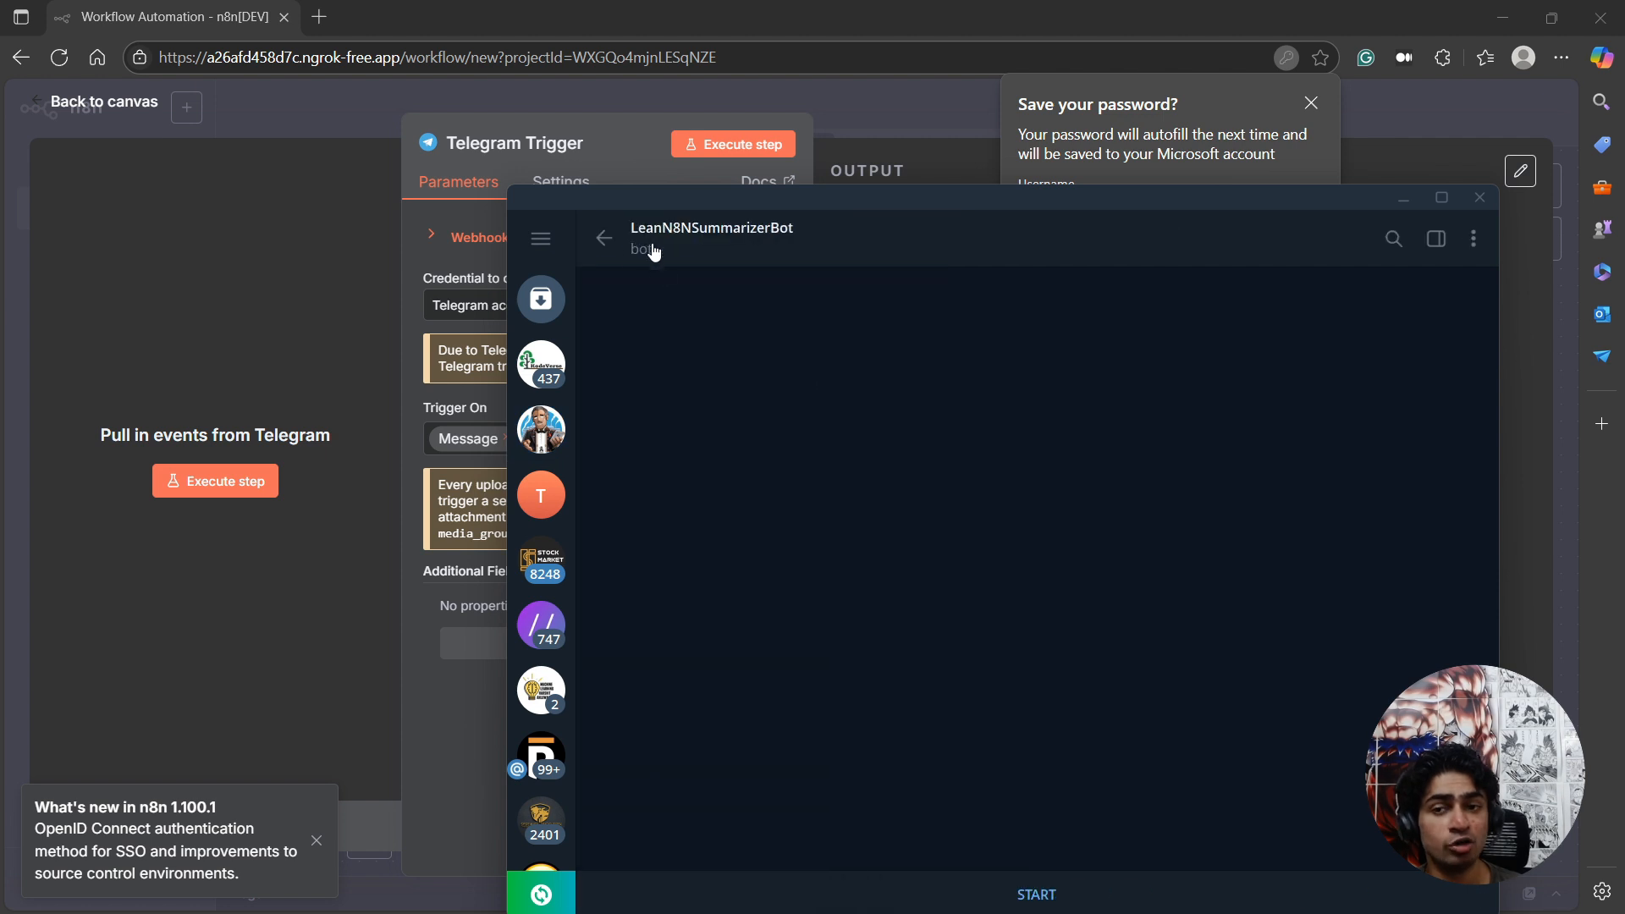
drag(696, 193, 0, 254)
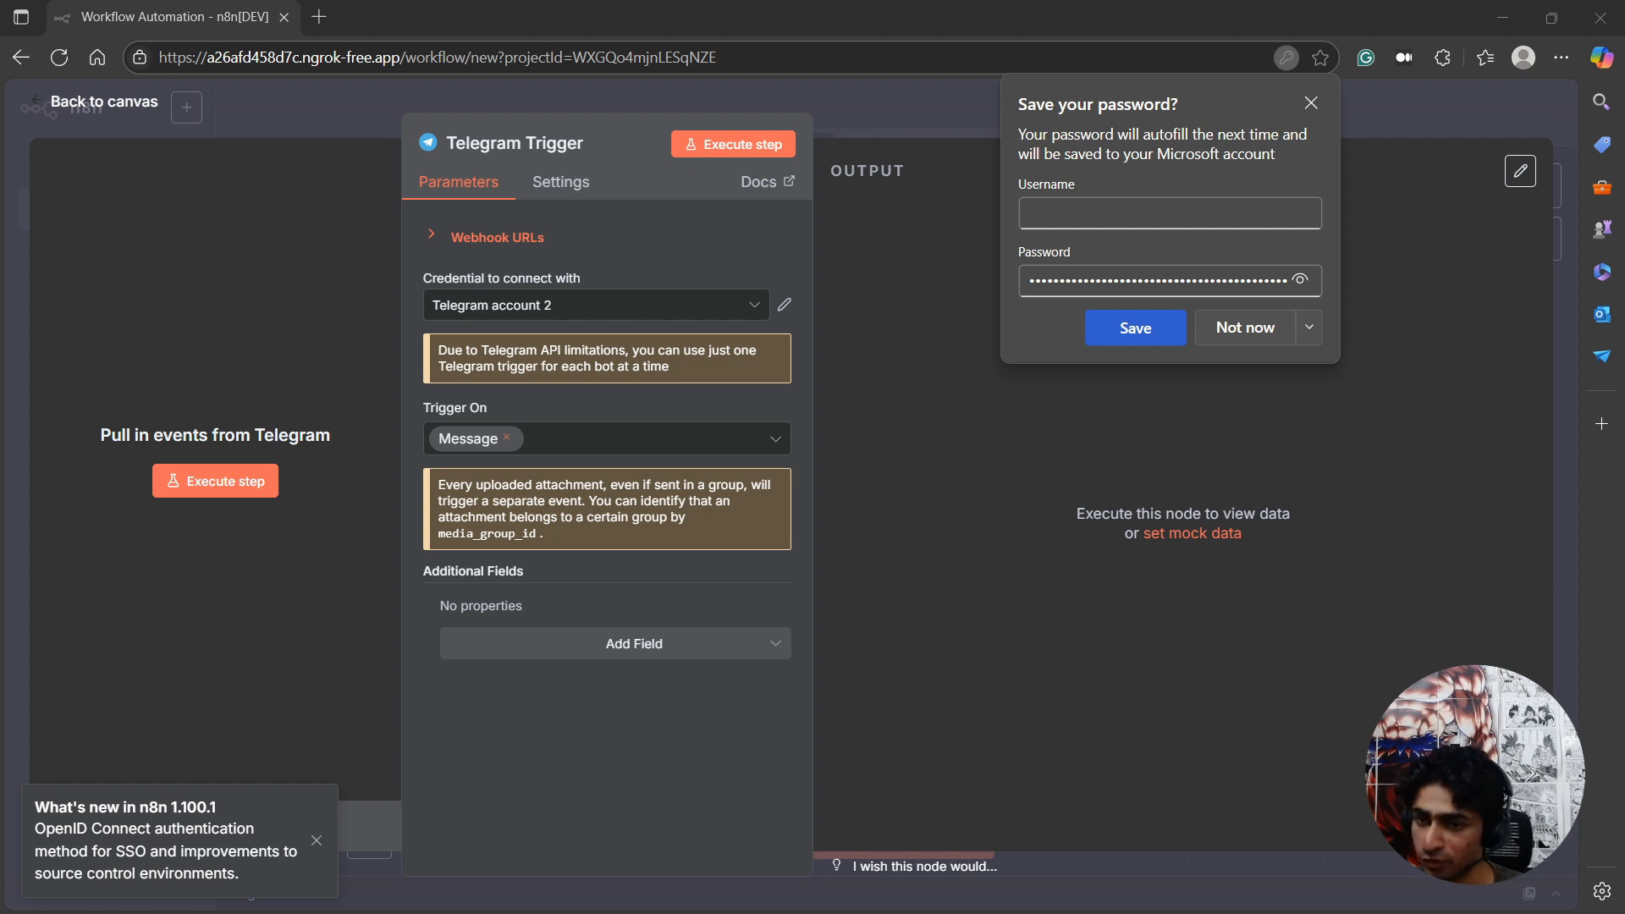
Execute the Telegram Trigger in n8n with a test event from starting LeanN8NSummarizerBot in Telegram, and decline saving the password in the browser.
click(222, 497)
drag(0, 211, 971, 216)
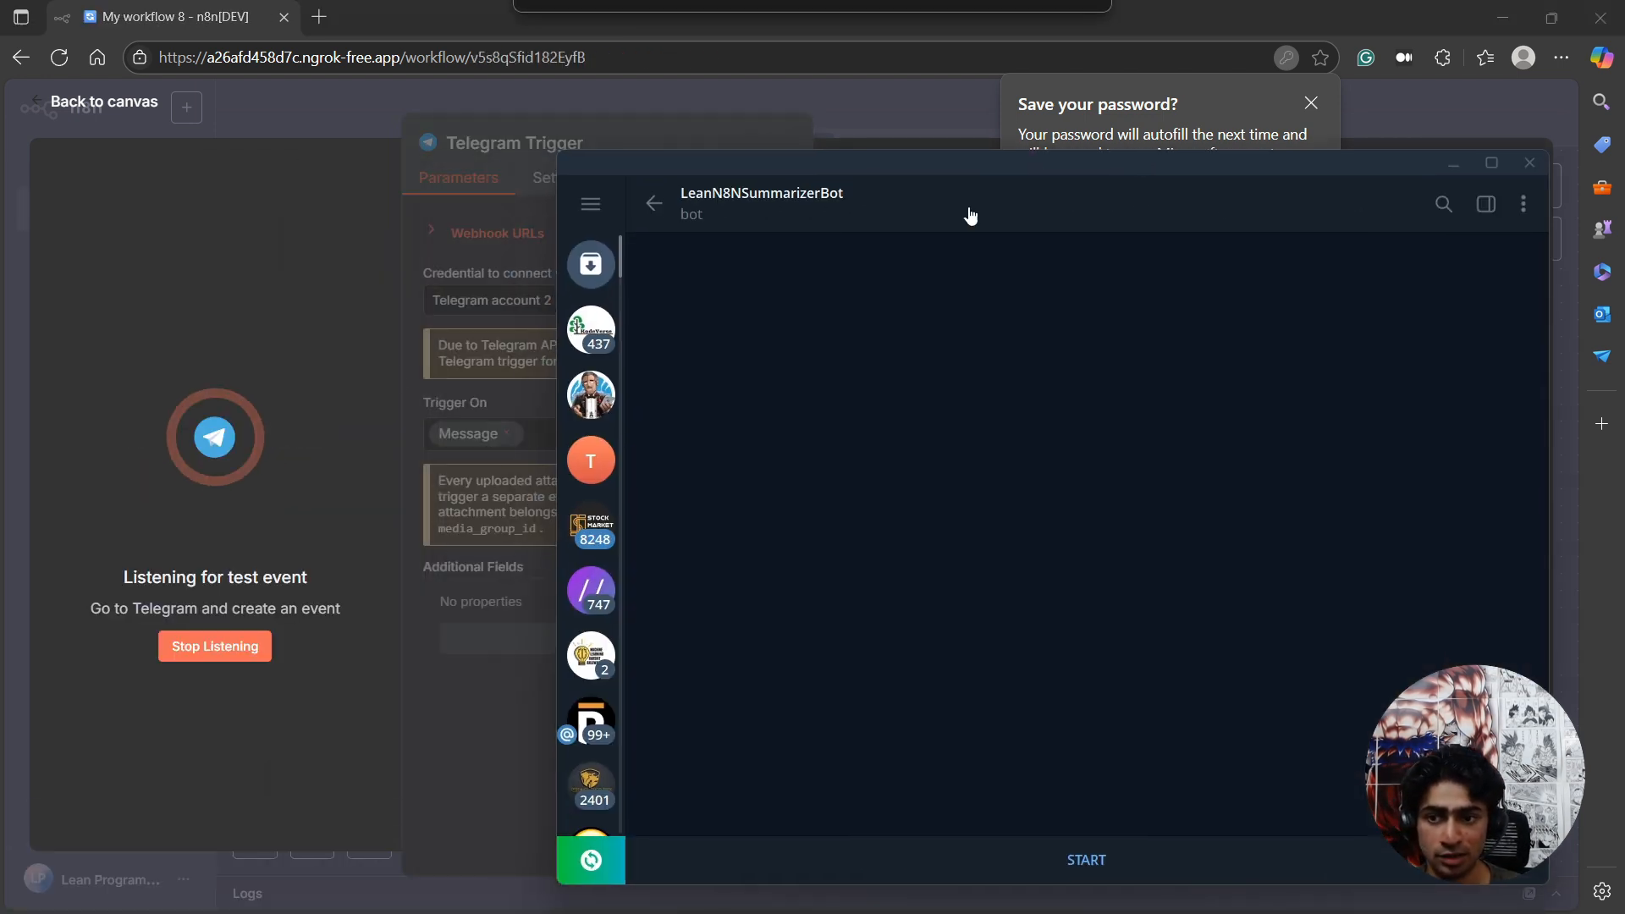
click(1090, 859)
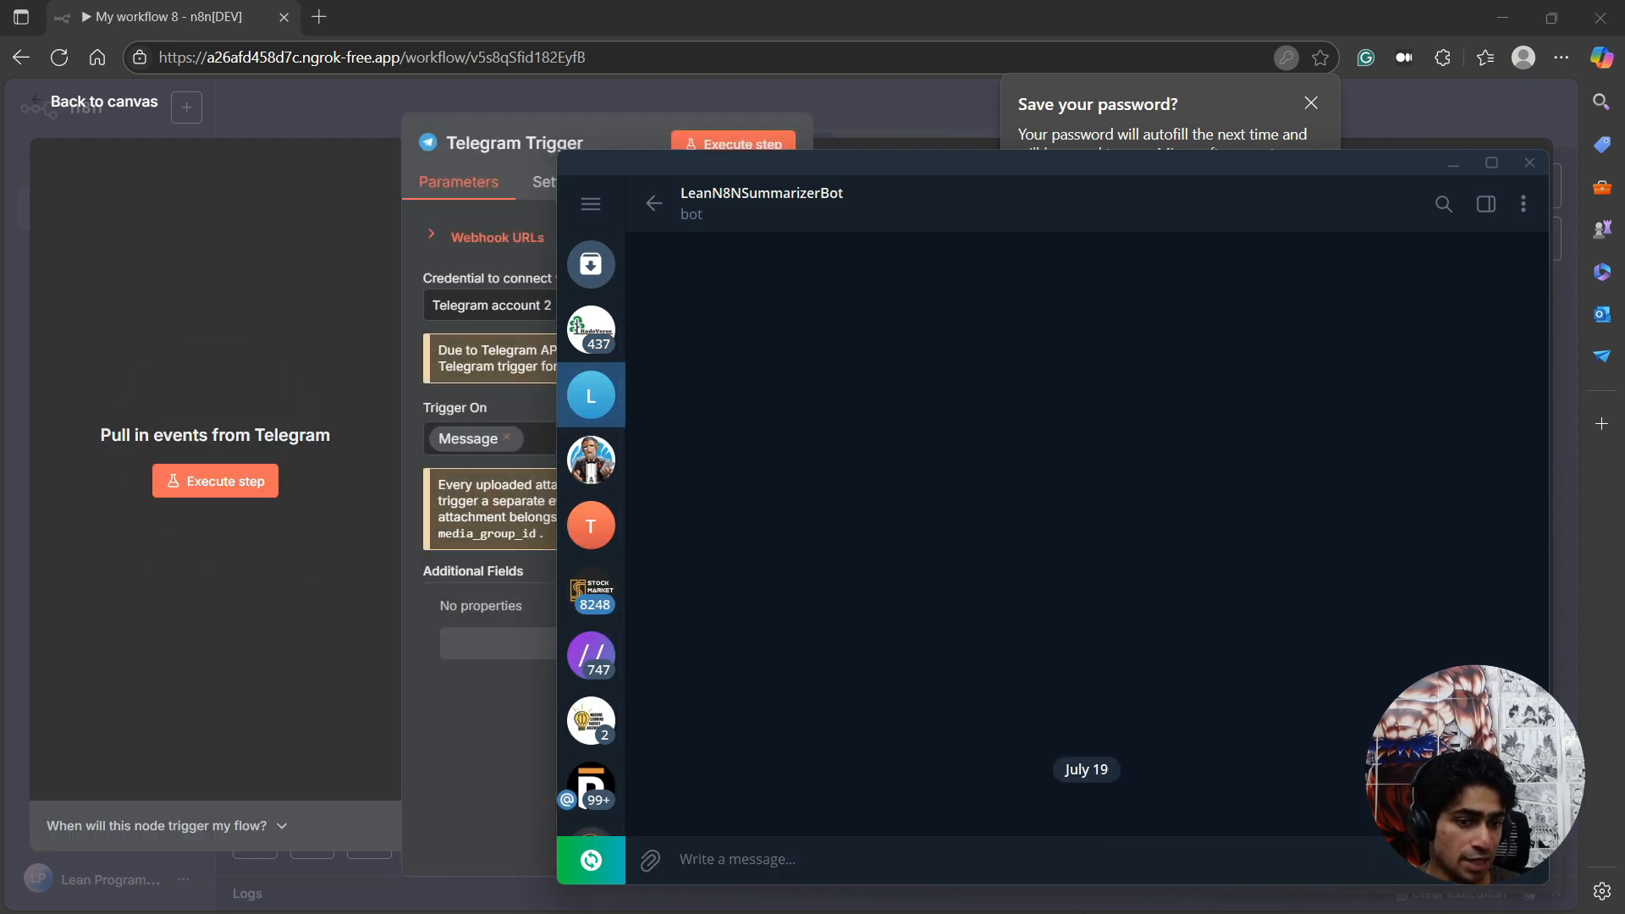
drag(1211, 169, 0, 491)
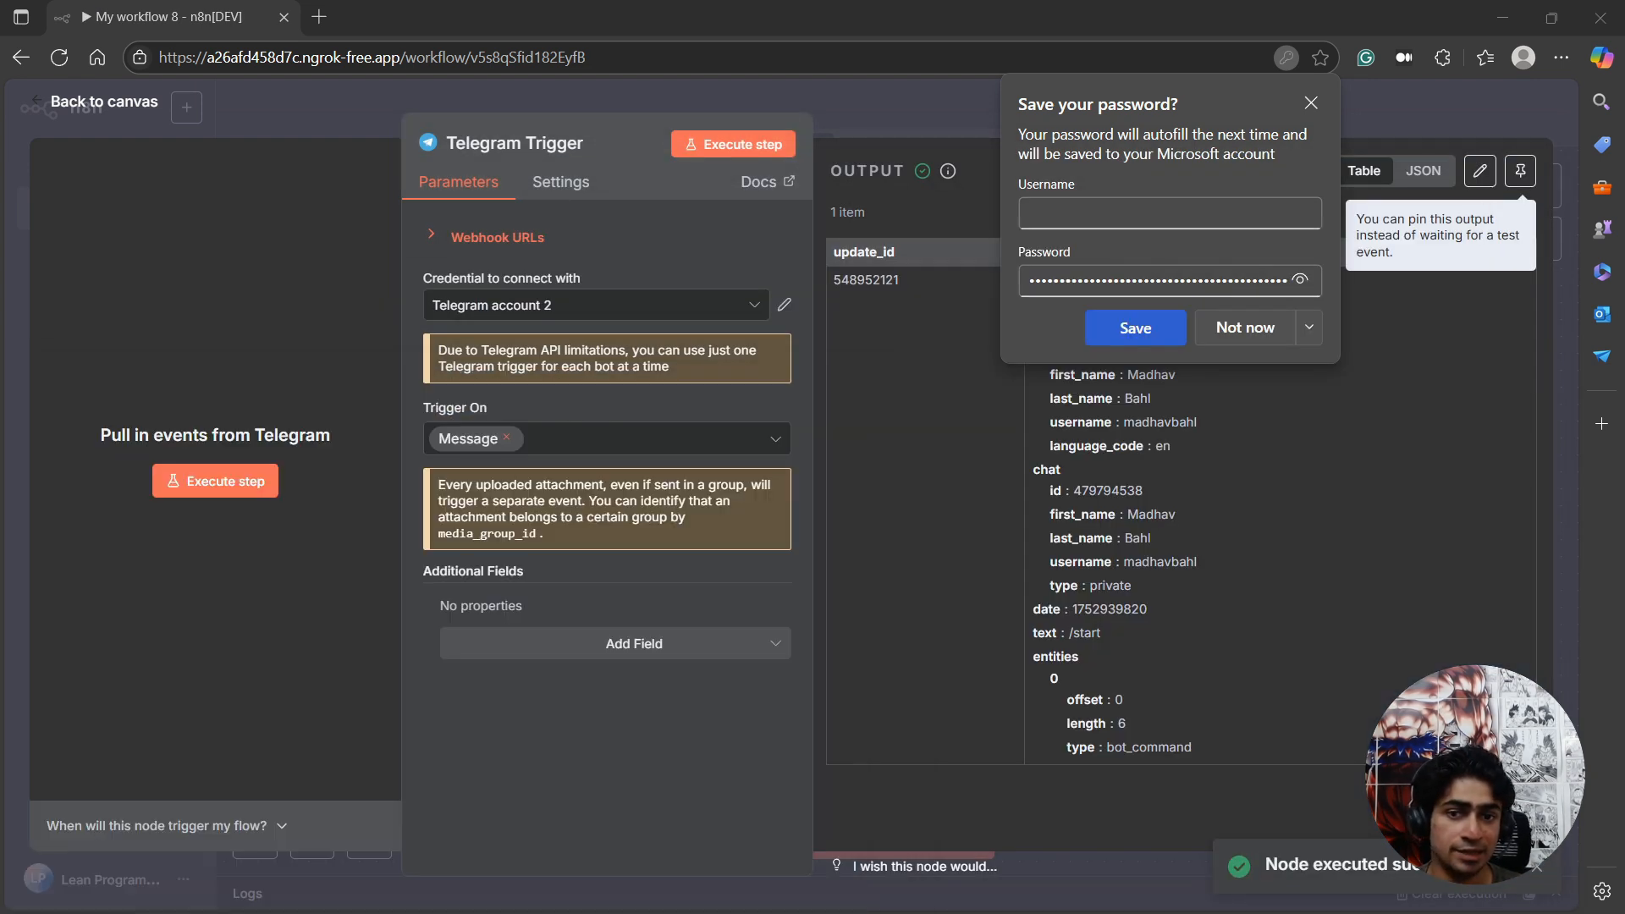
click(1243, 330)
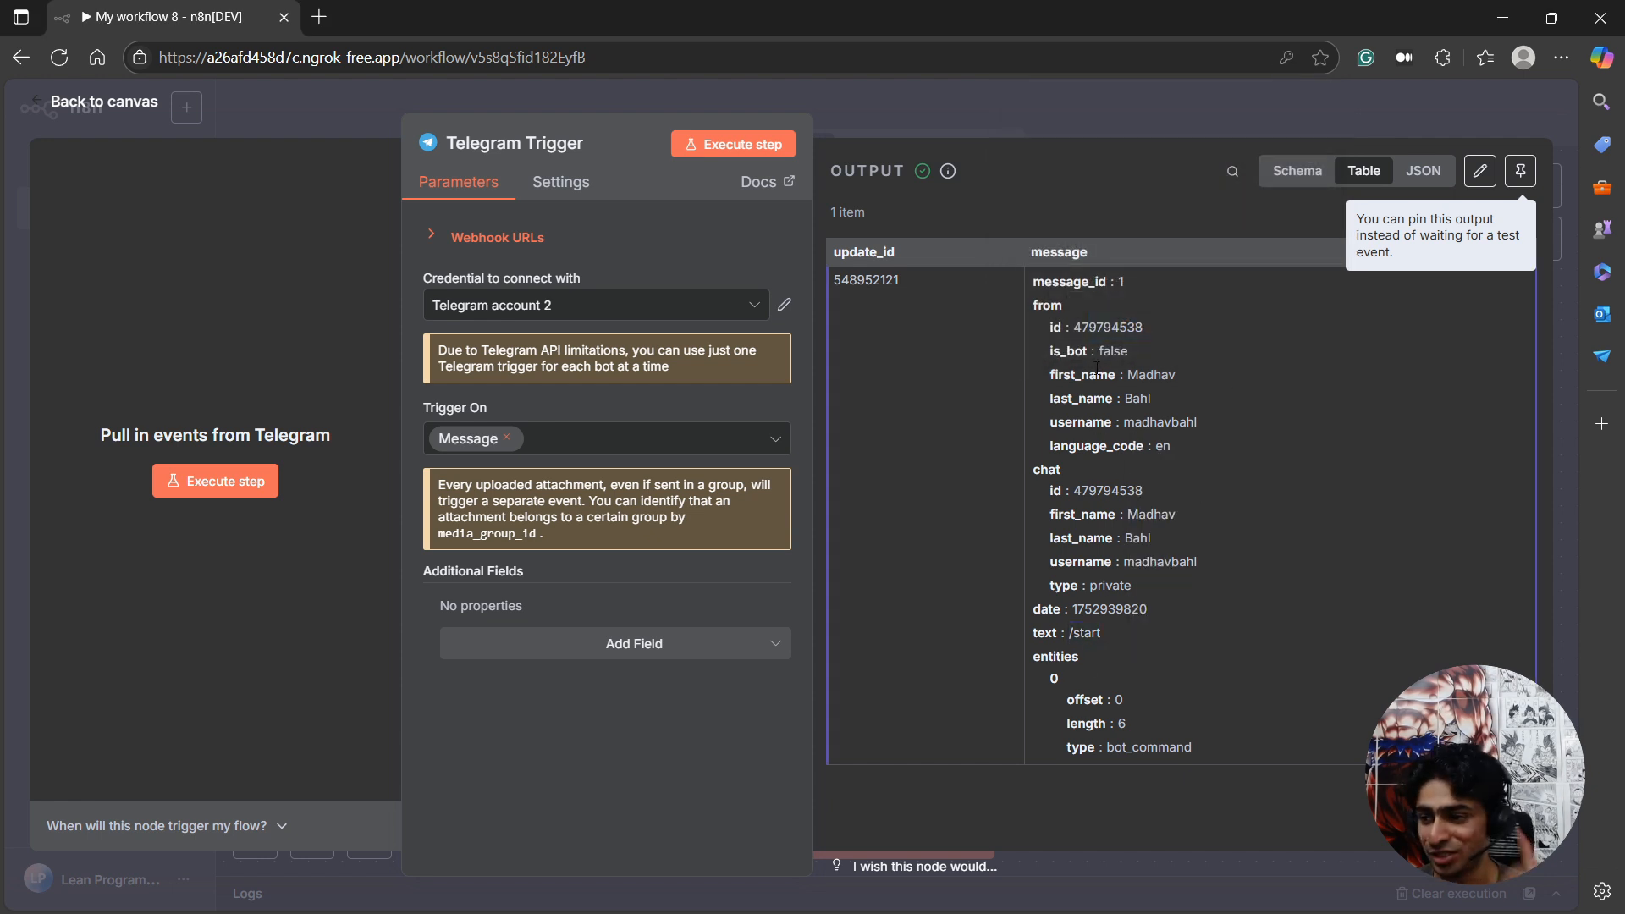
Review steps 0 and 1 of the Telegram Summarizer README in VS Code, and return to the n8n workflow canvas.
key(alt+Tab)
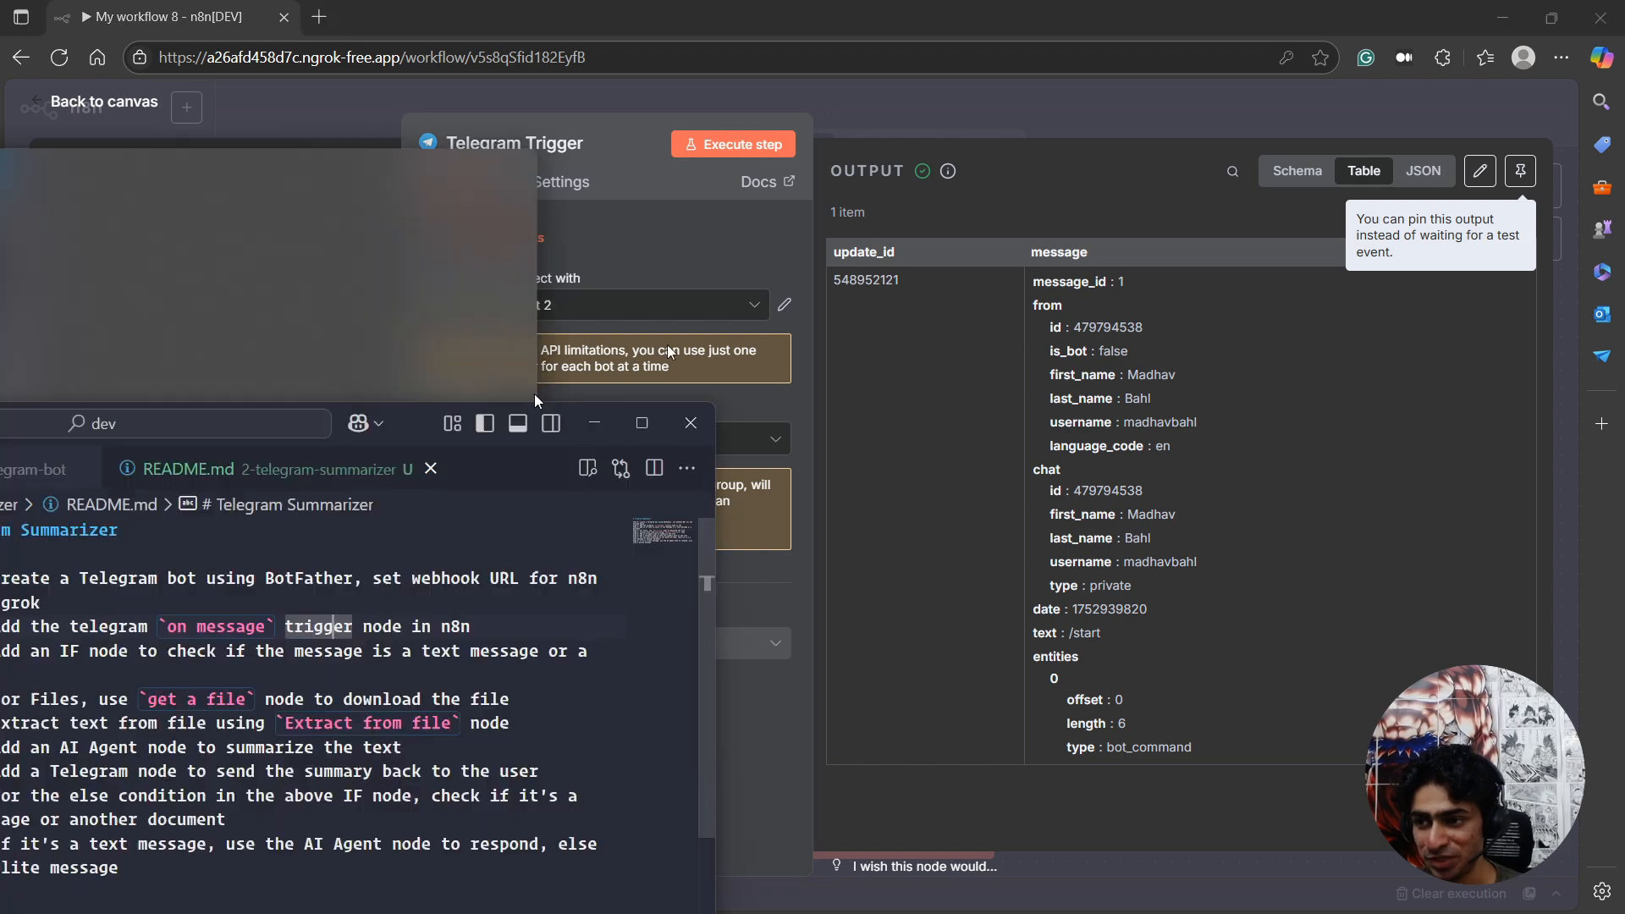
drag(615, 176, 975, 201)
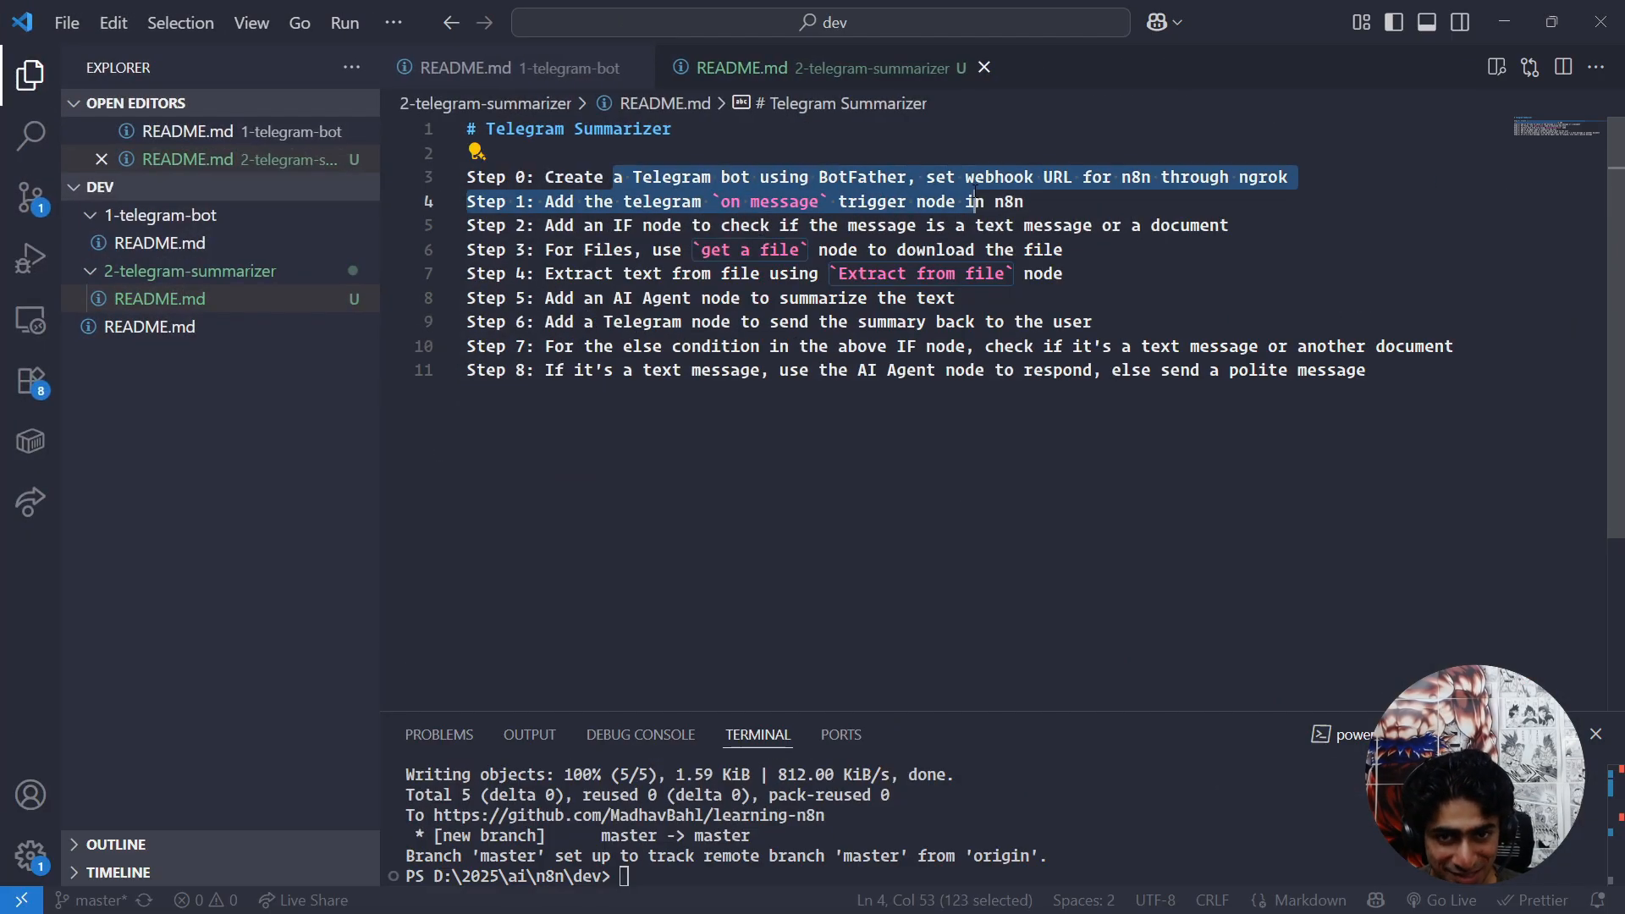
key(alt+Tab)
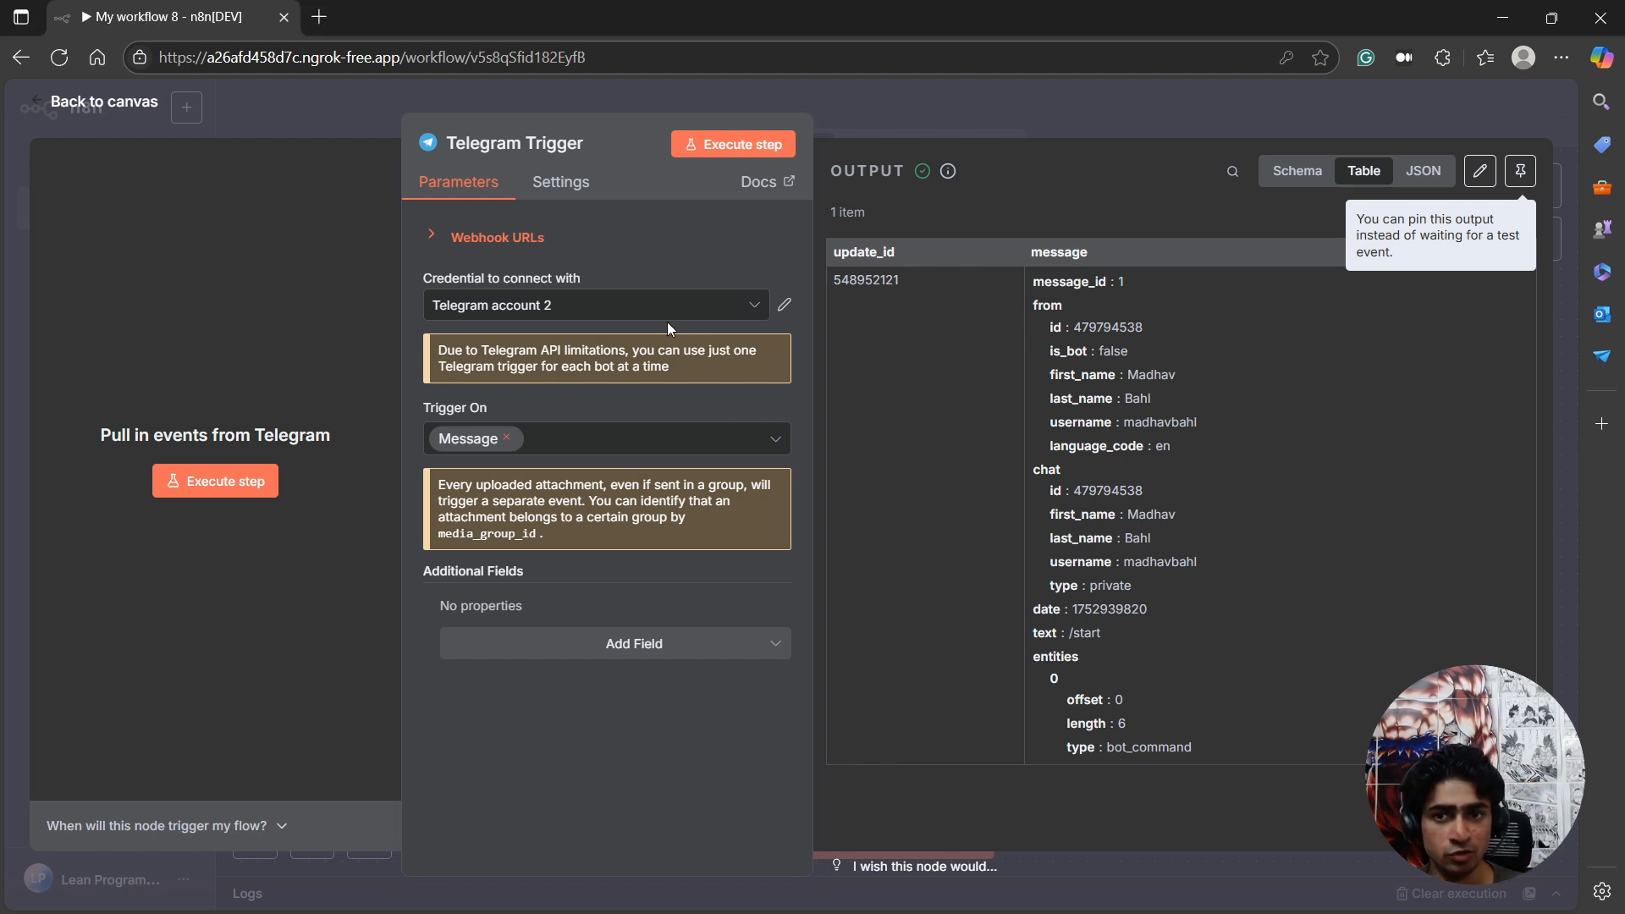
key(alt+Tab)
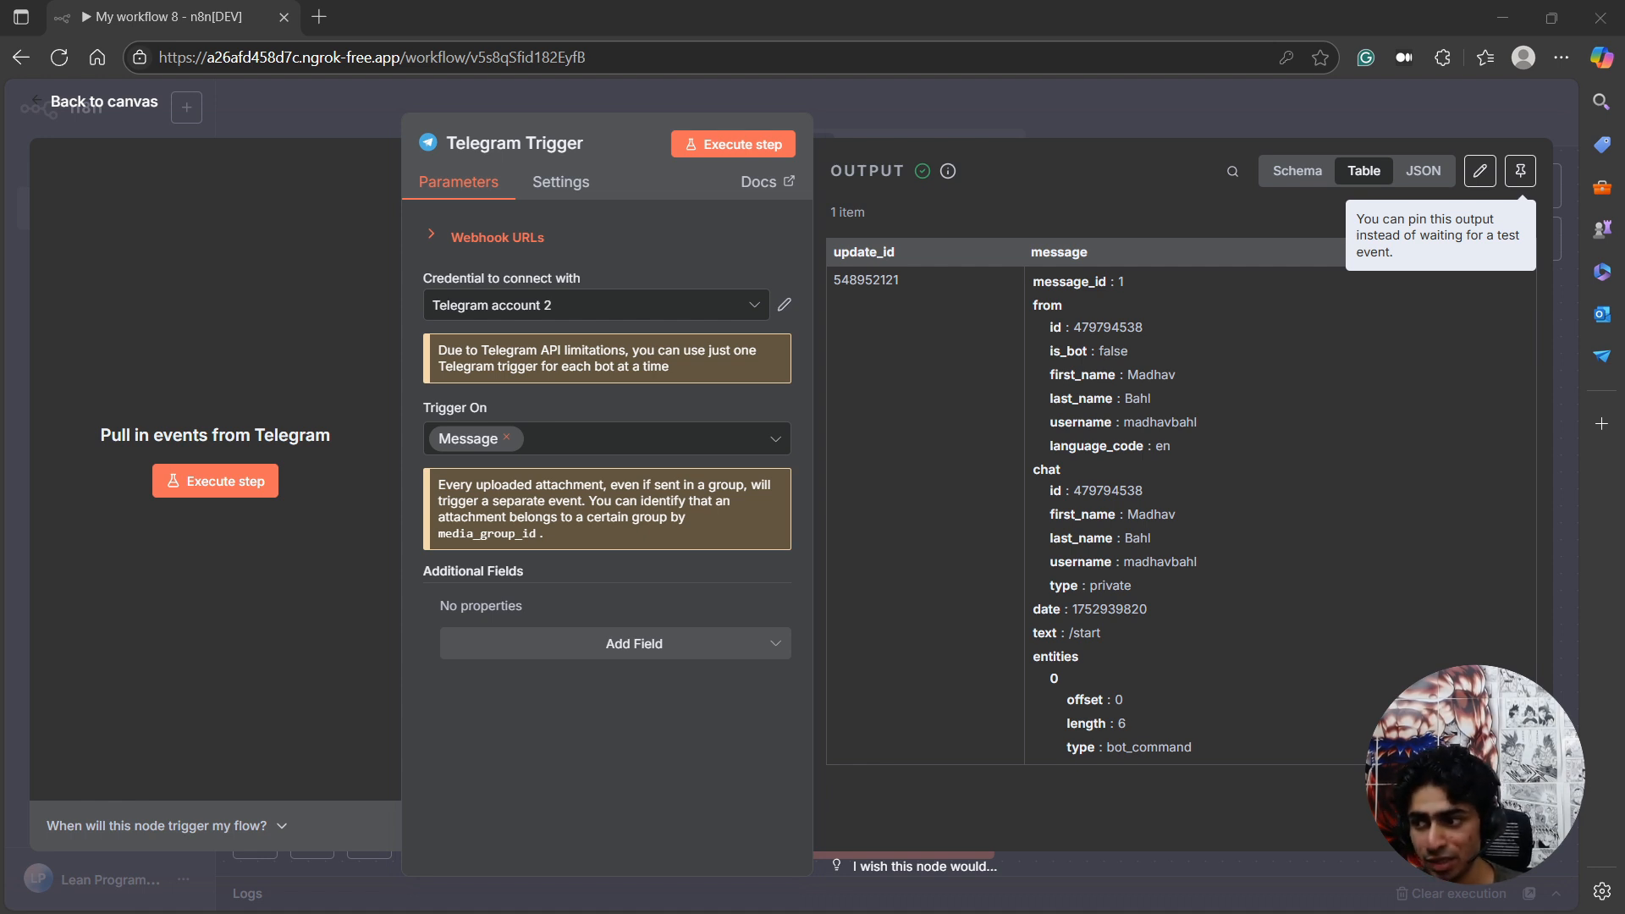
key(alt+Tab)
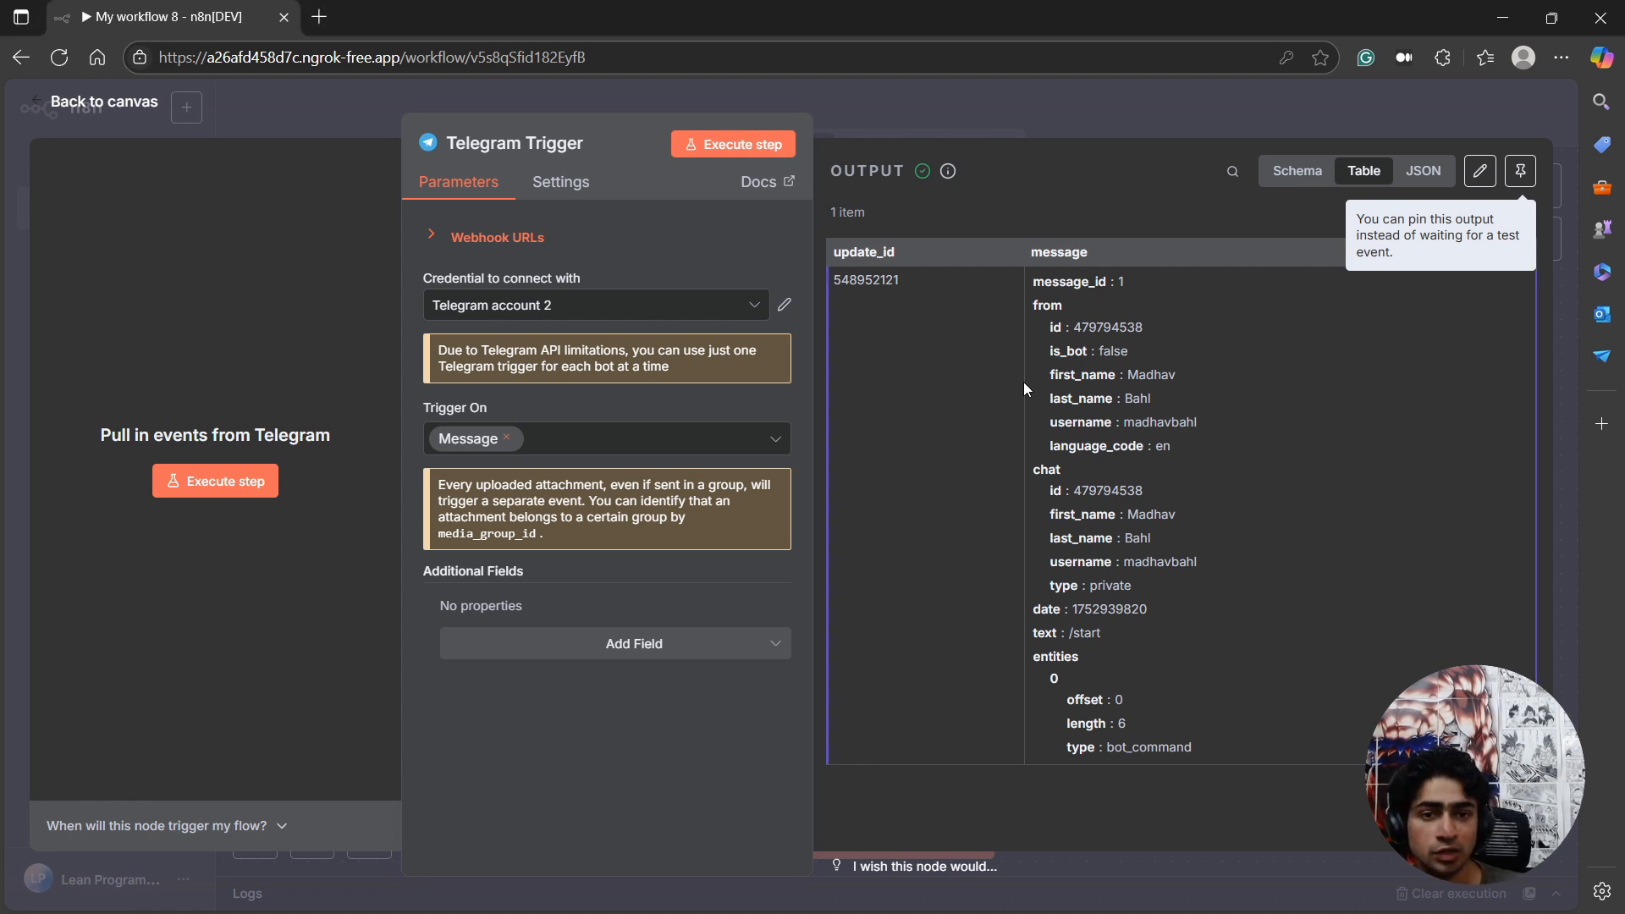
click(118, 99)
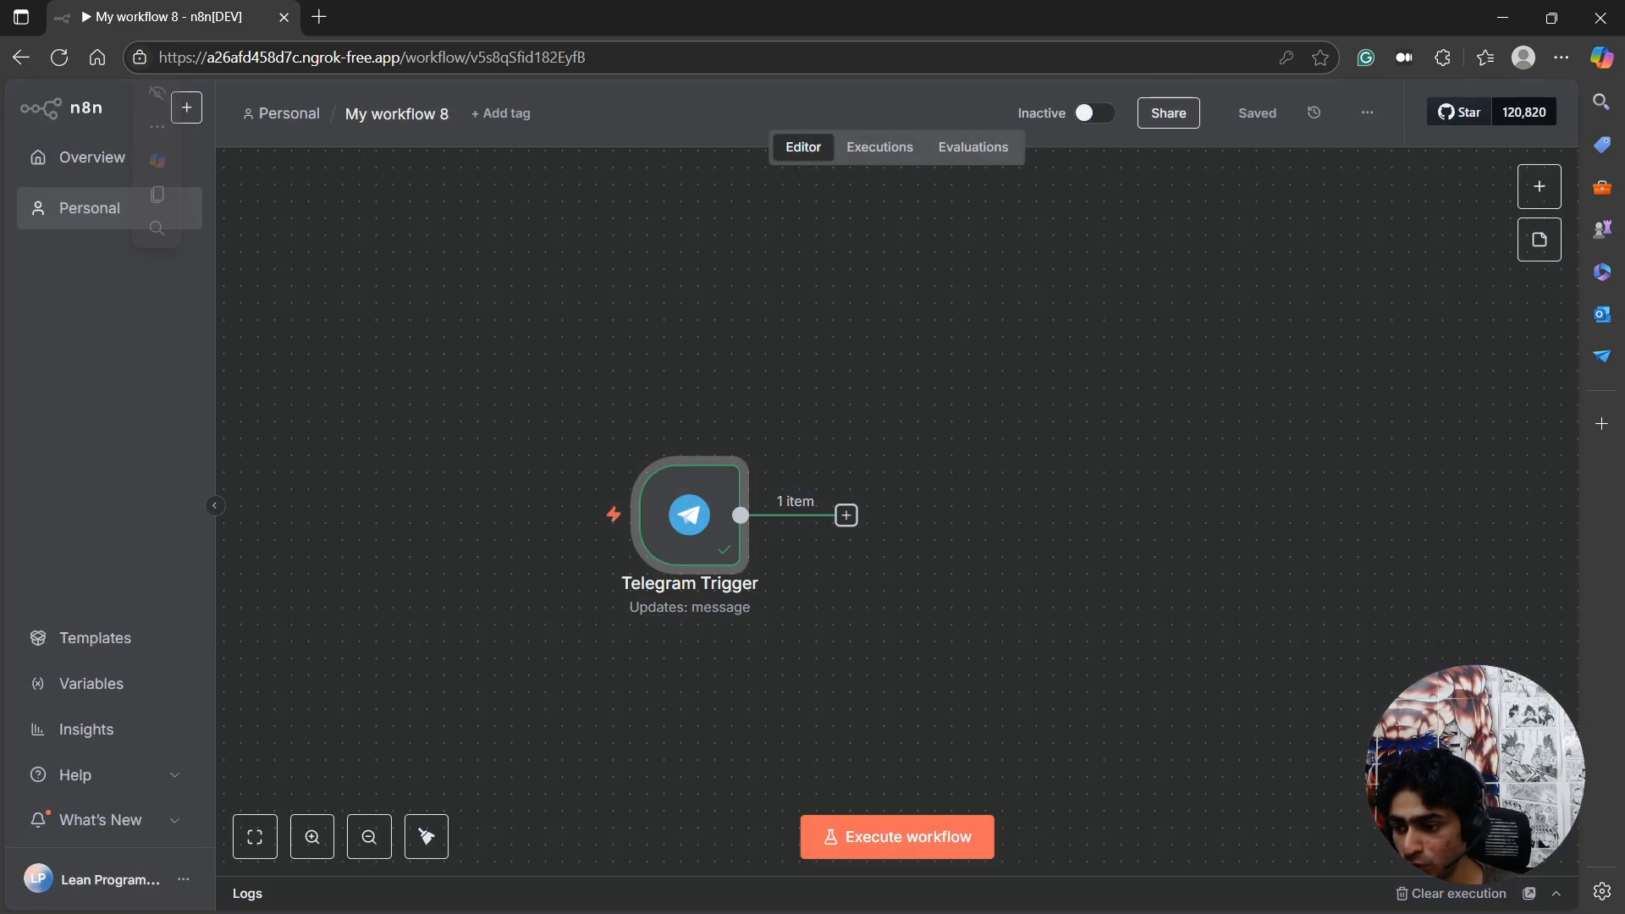
Read step 2 of the README in VS Code, and view The Lean Programmer's YouTube videos page.
key(alt+Tab)
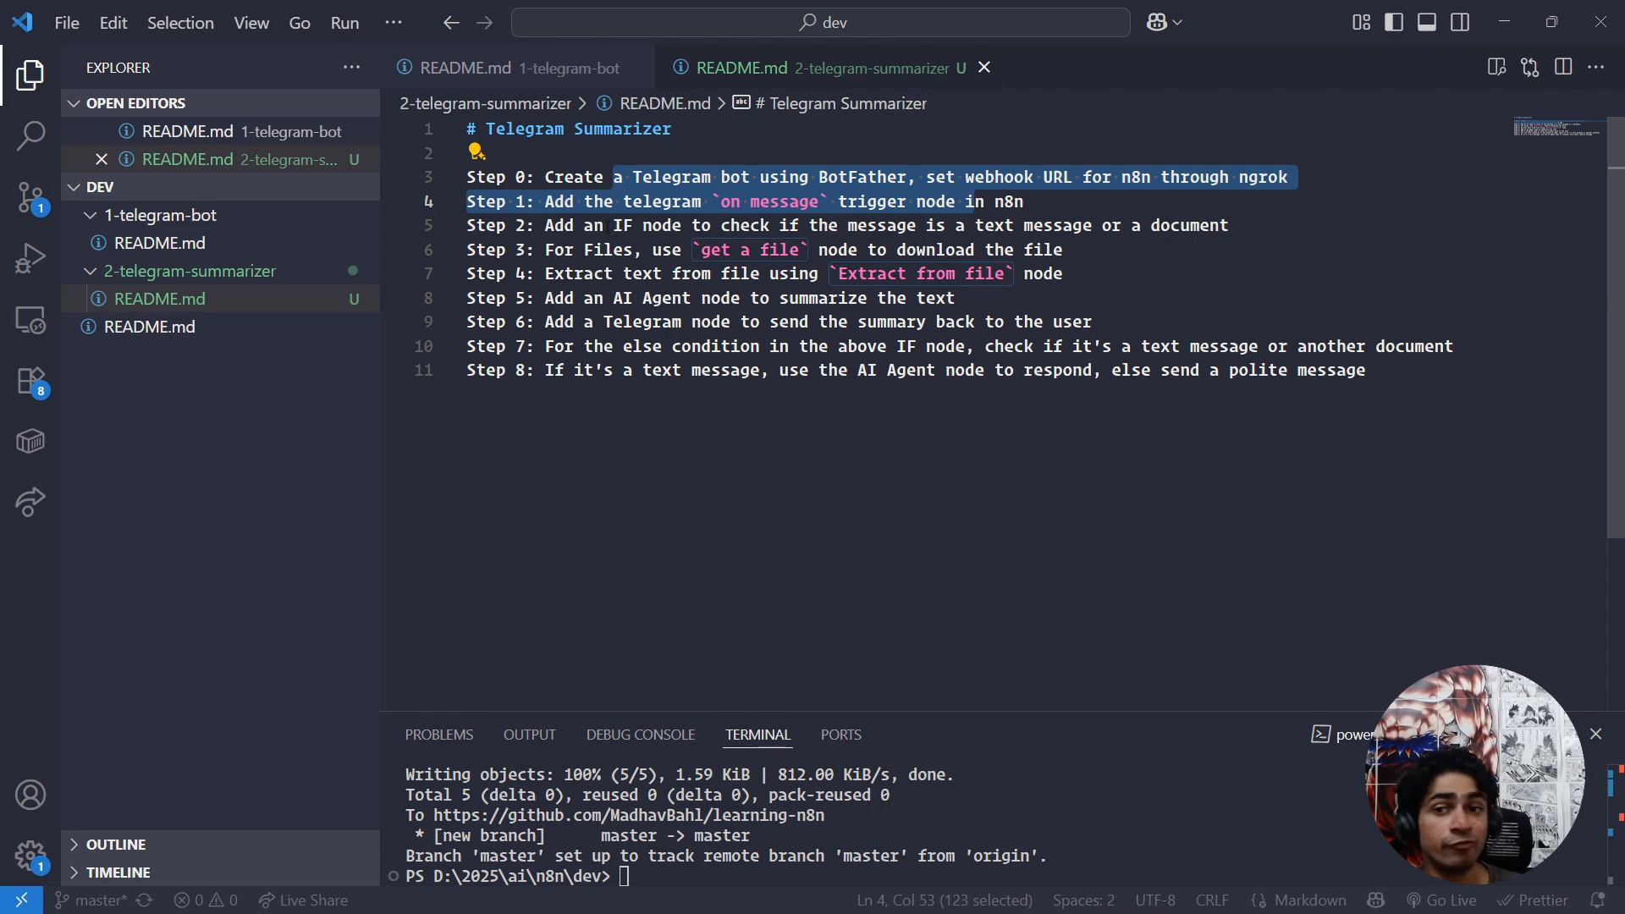
drag(604, 226, 1054, 225)
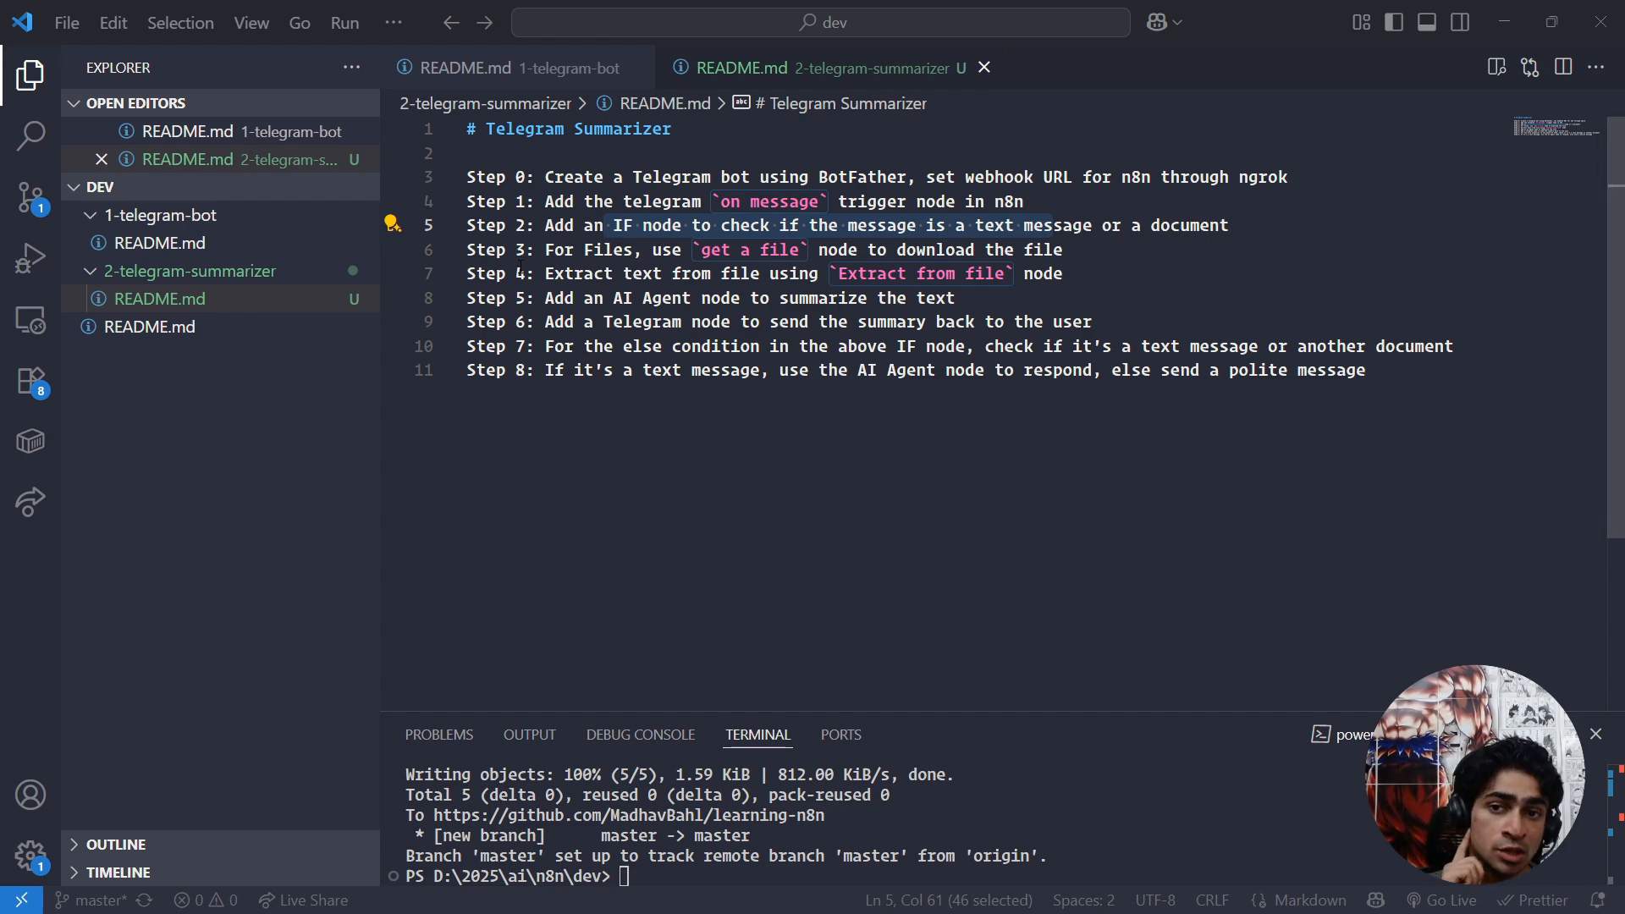
click(616, 225)
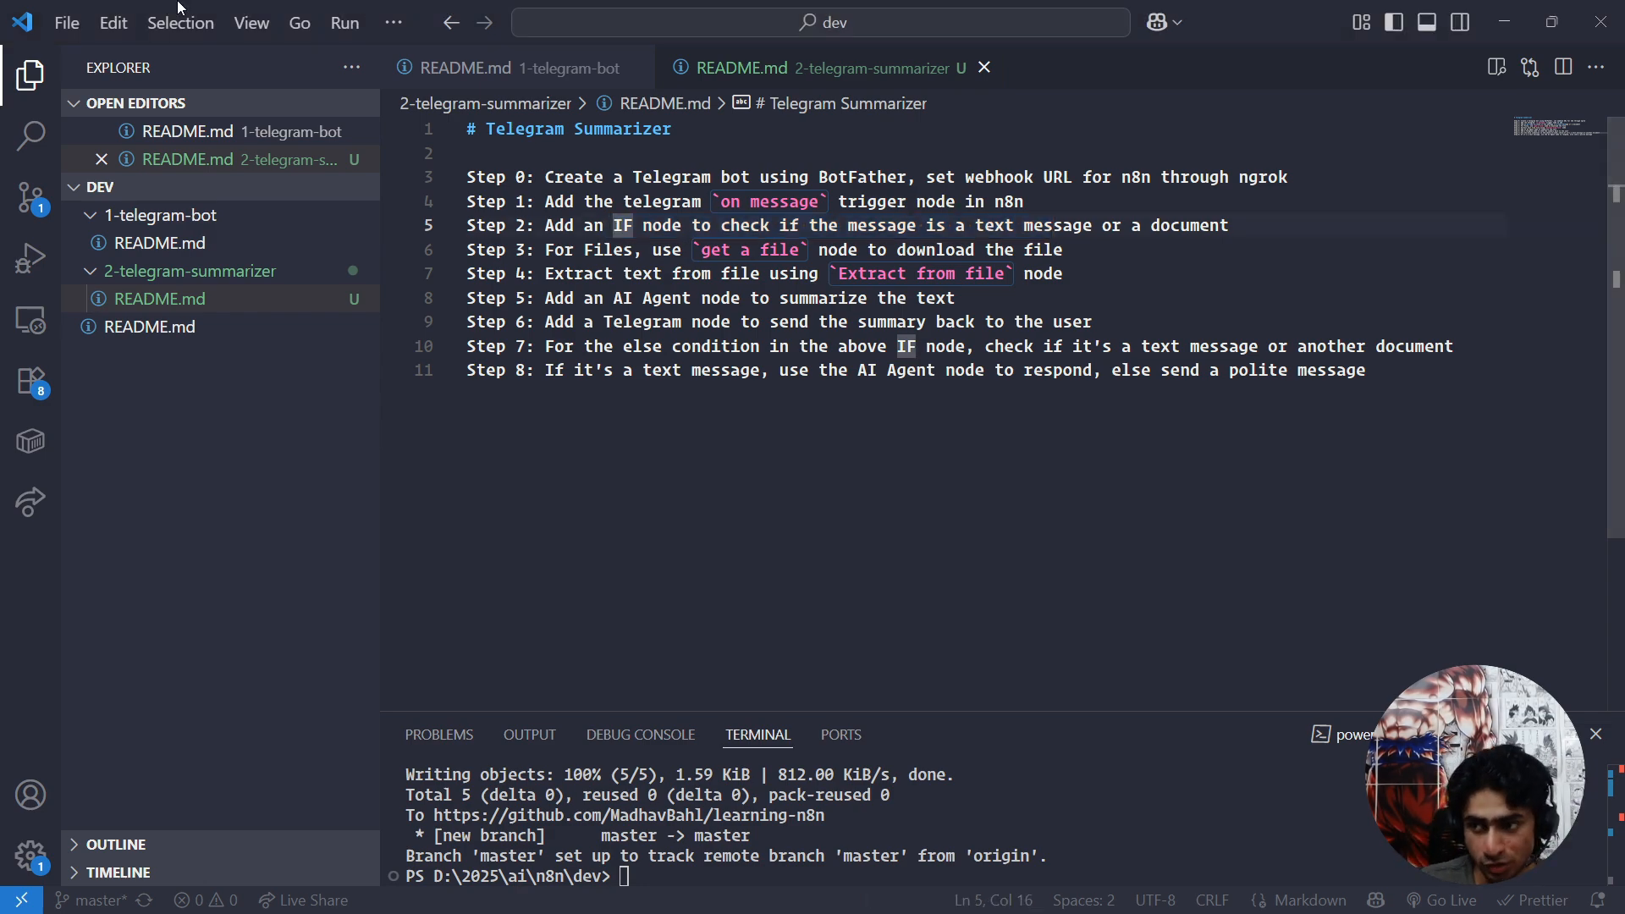
drag(0, 415, 1260, 7)
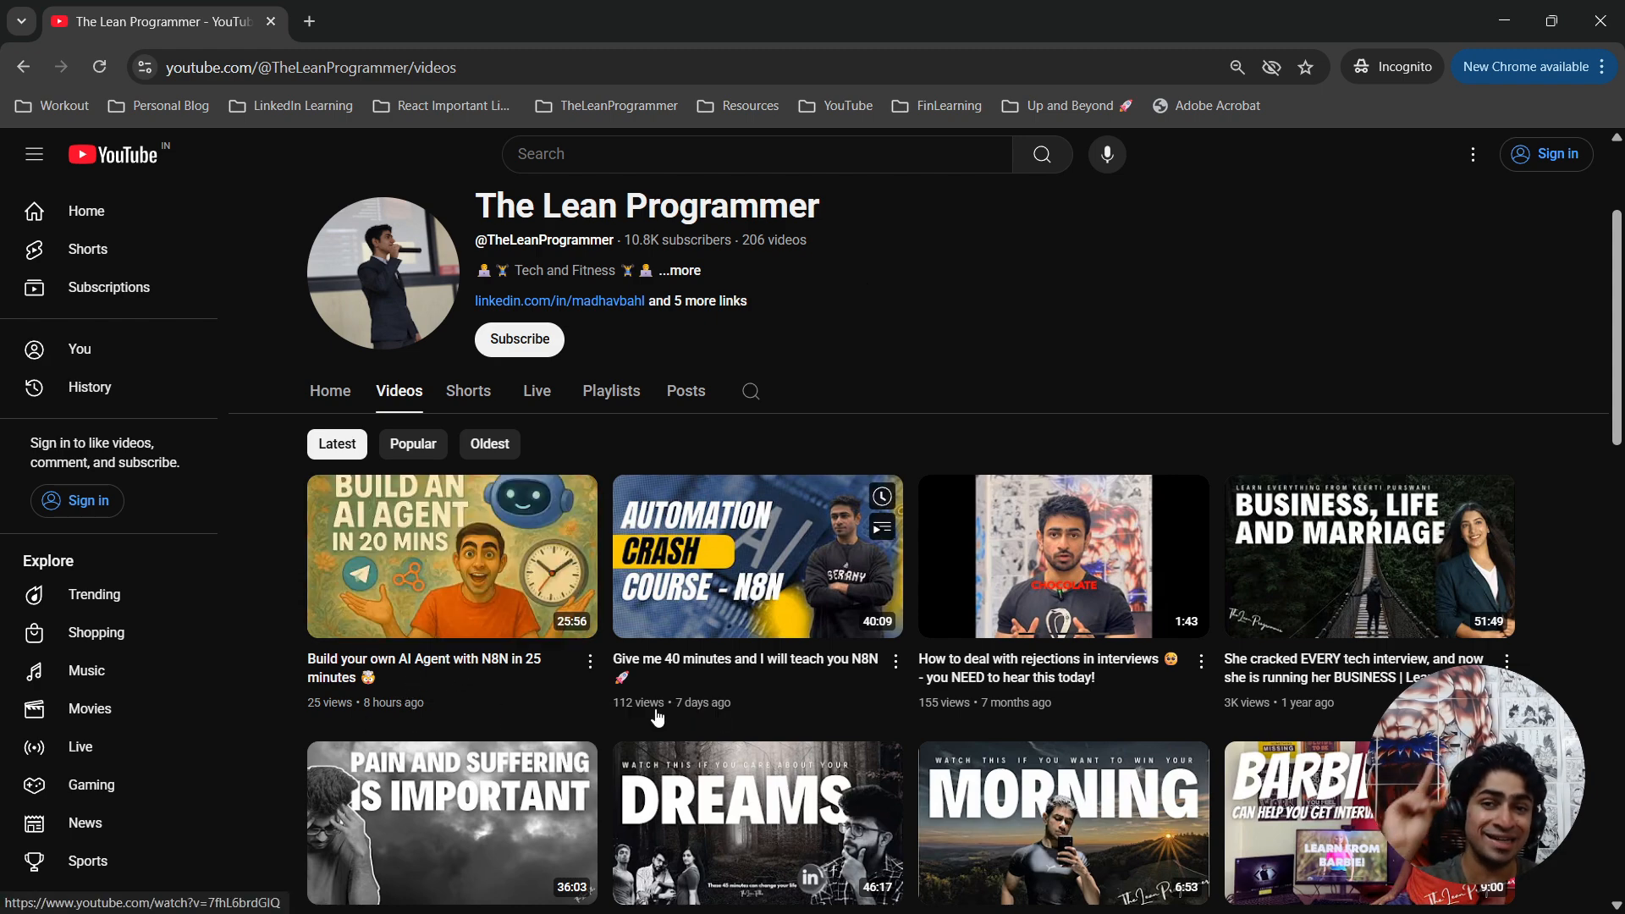
drag(842, 9, 0, 745)
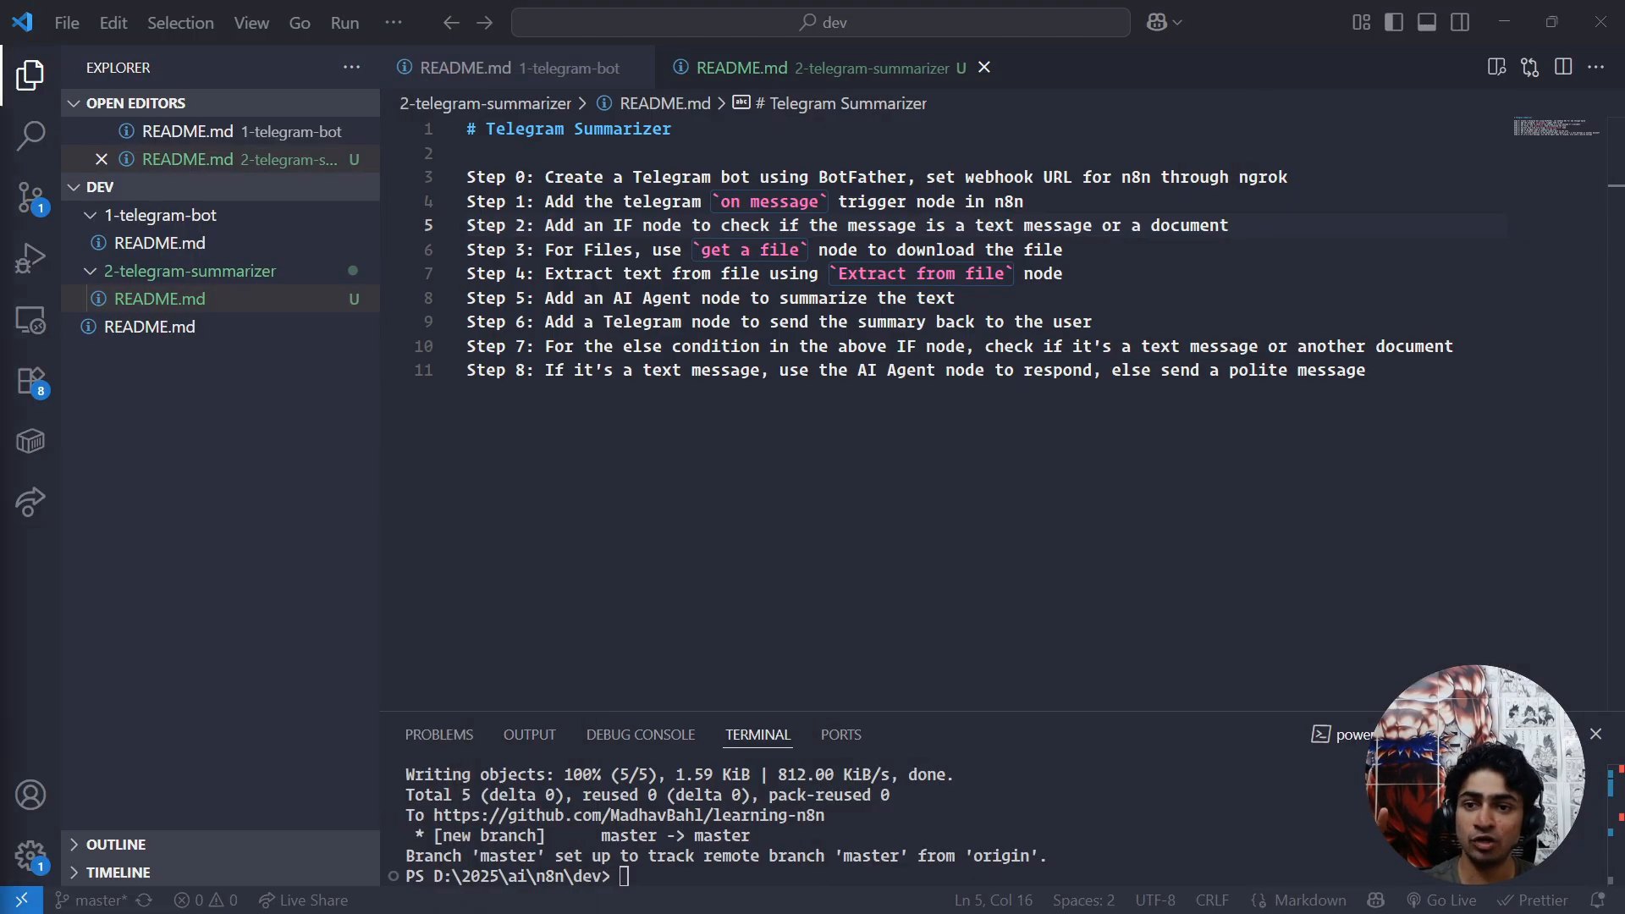
Recheck the README's instruction on adding an IF node for text messages or documents, and switch back to the n8n workflow.
click(683, 203)
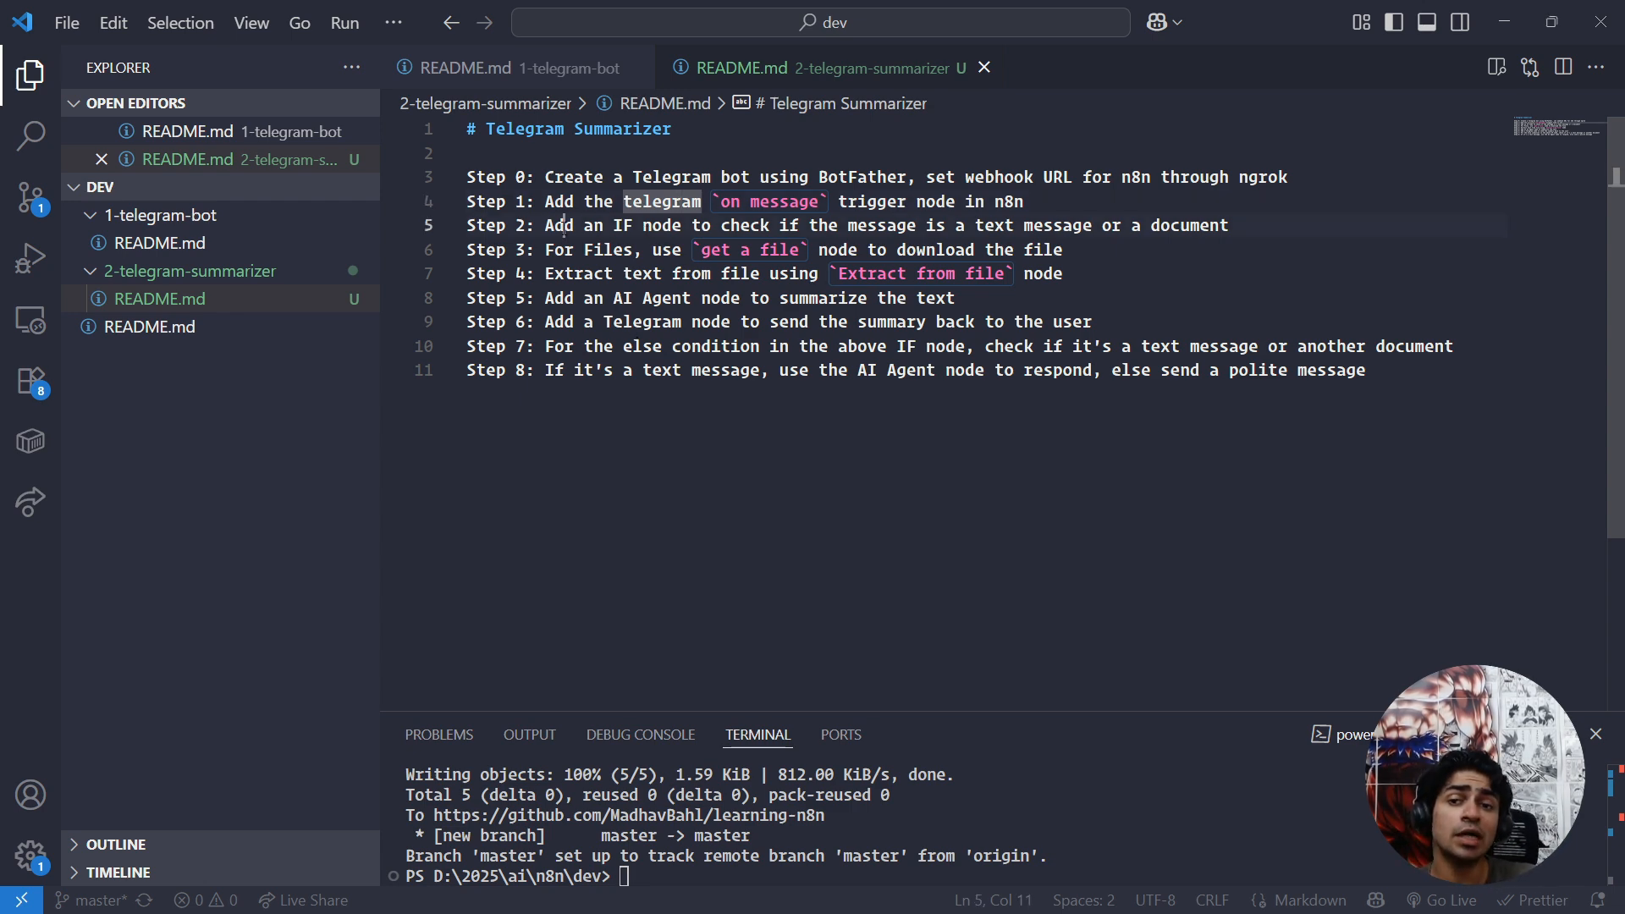
drag(565, 225, 827, 226)
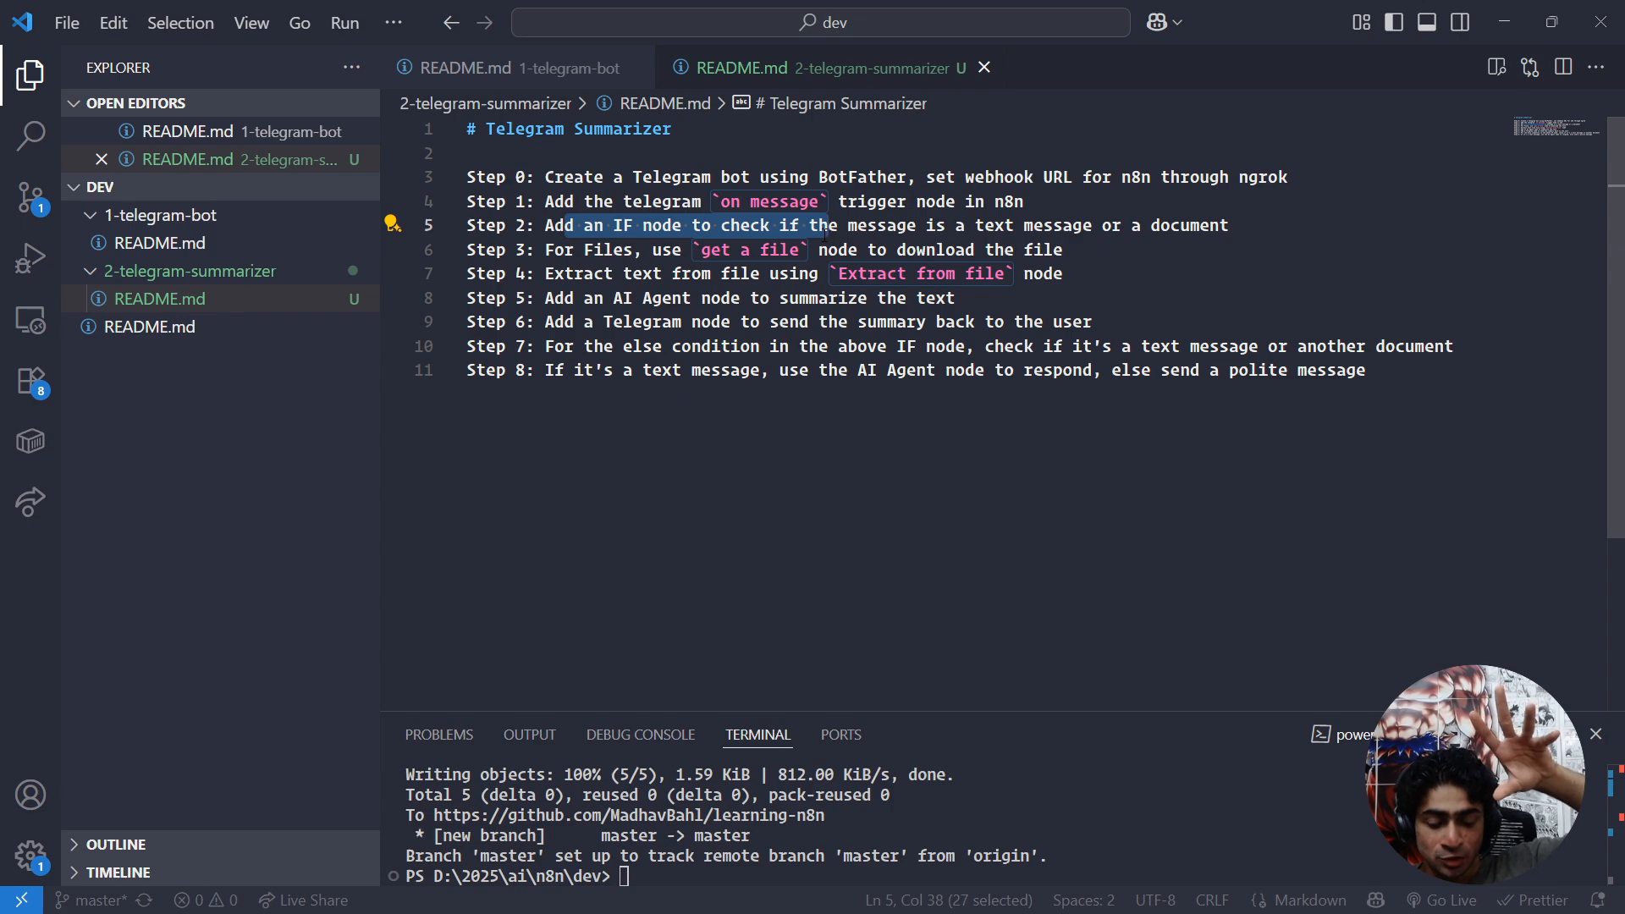
key(alt+Tab)
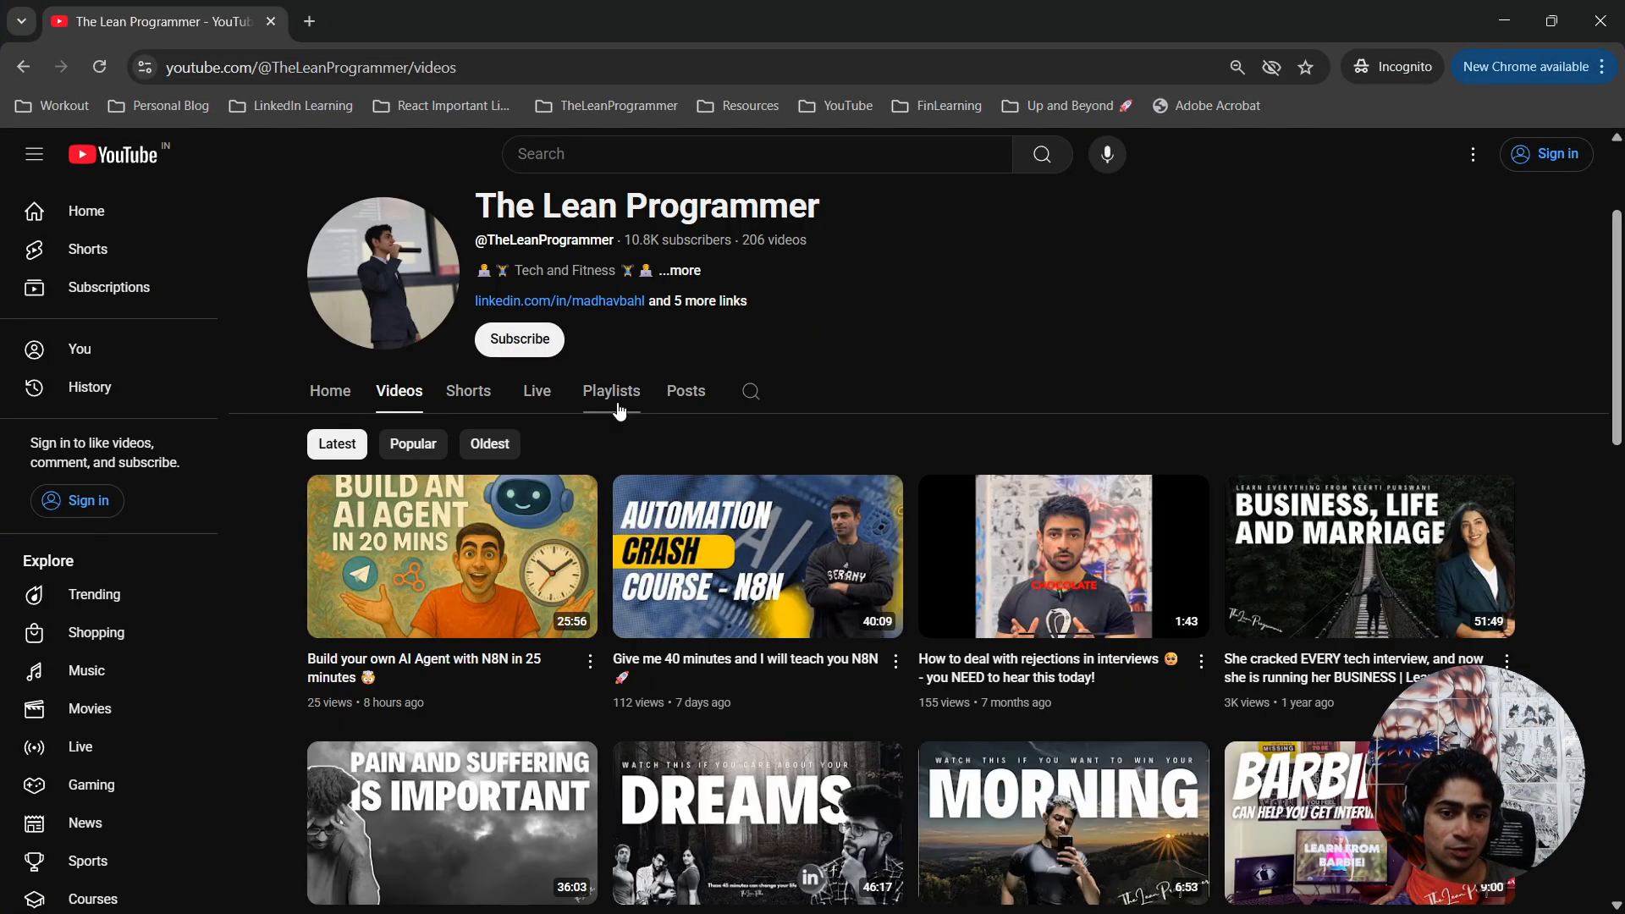
key(alt+Tab)
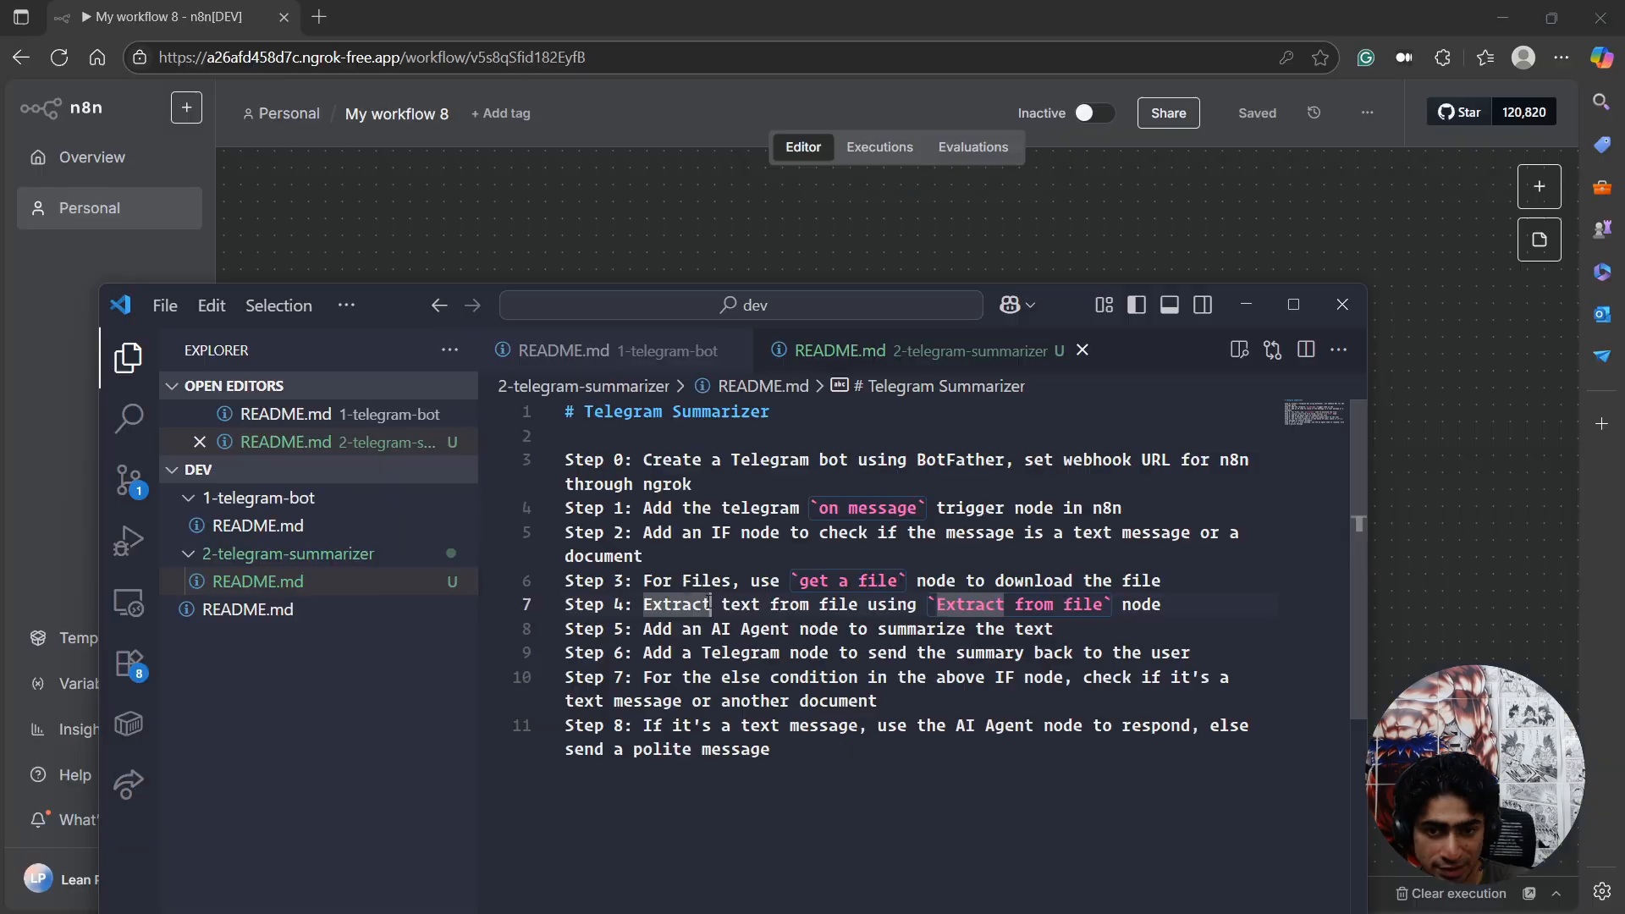
click(648, 533)
drag(648, 533, 1015, 533)
key(alt+Tab)
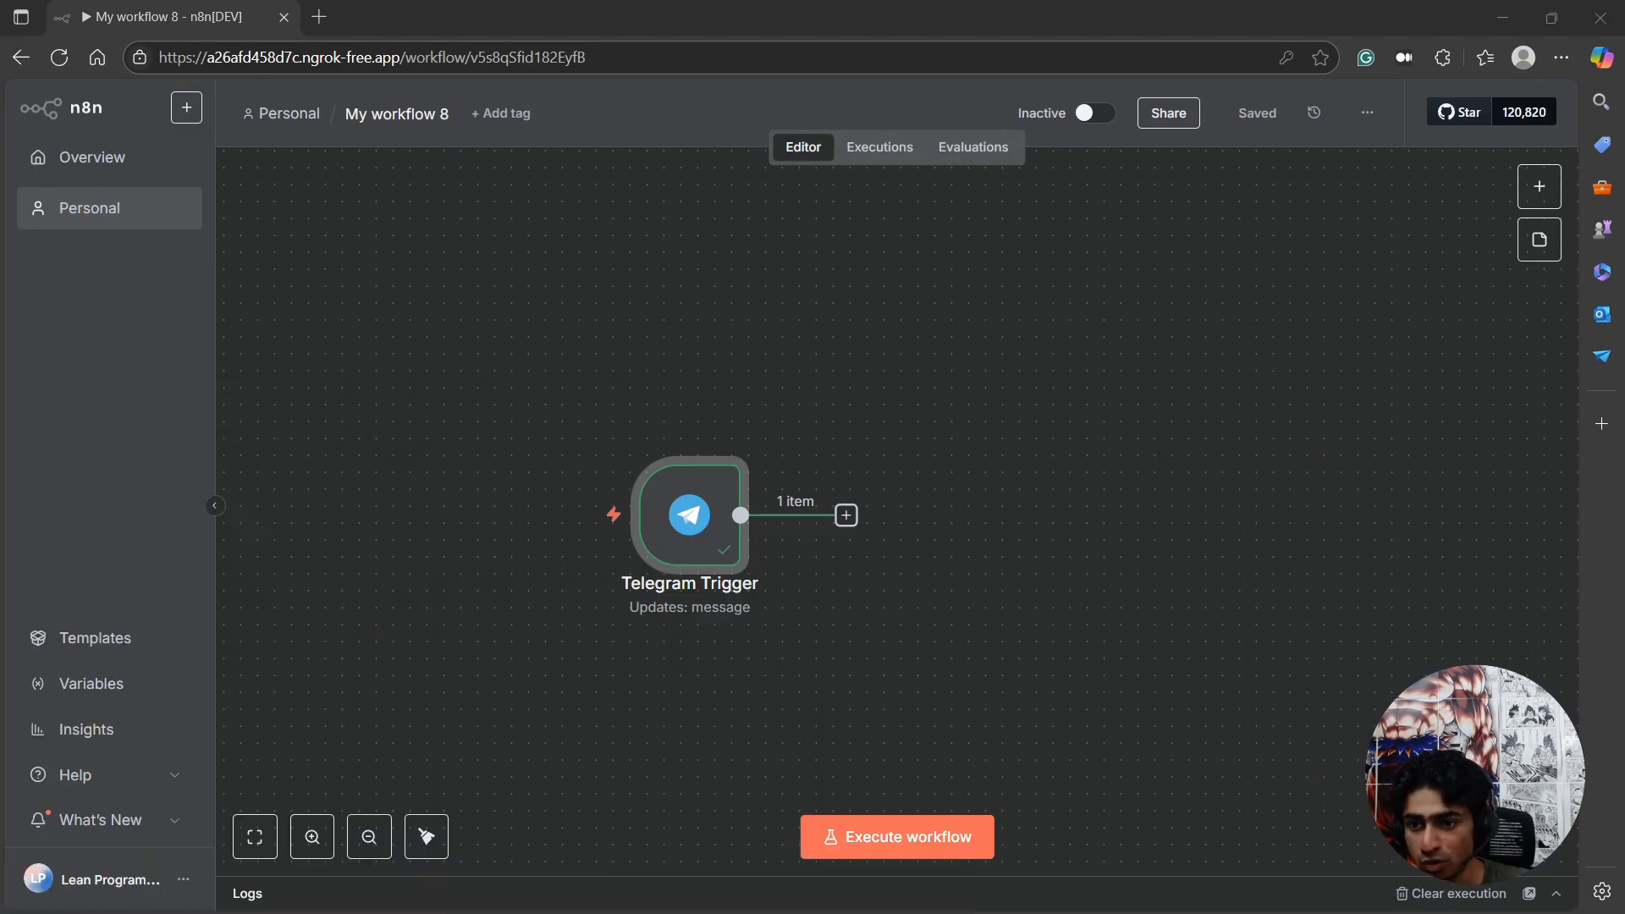
Add an If node after the Telegram Trigger and examine the message fields available in its input.
click(846, 516)
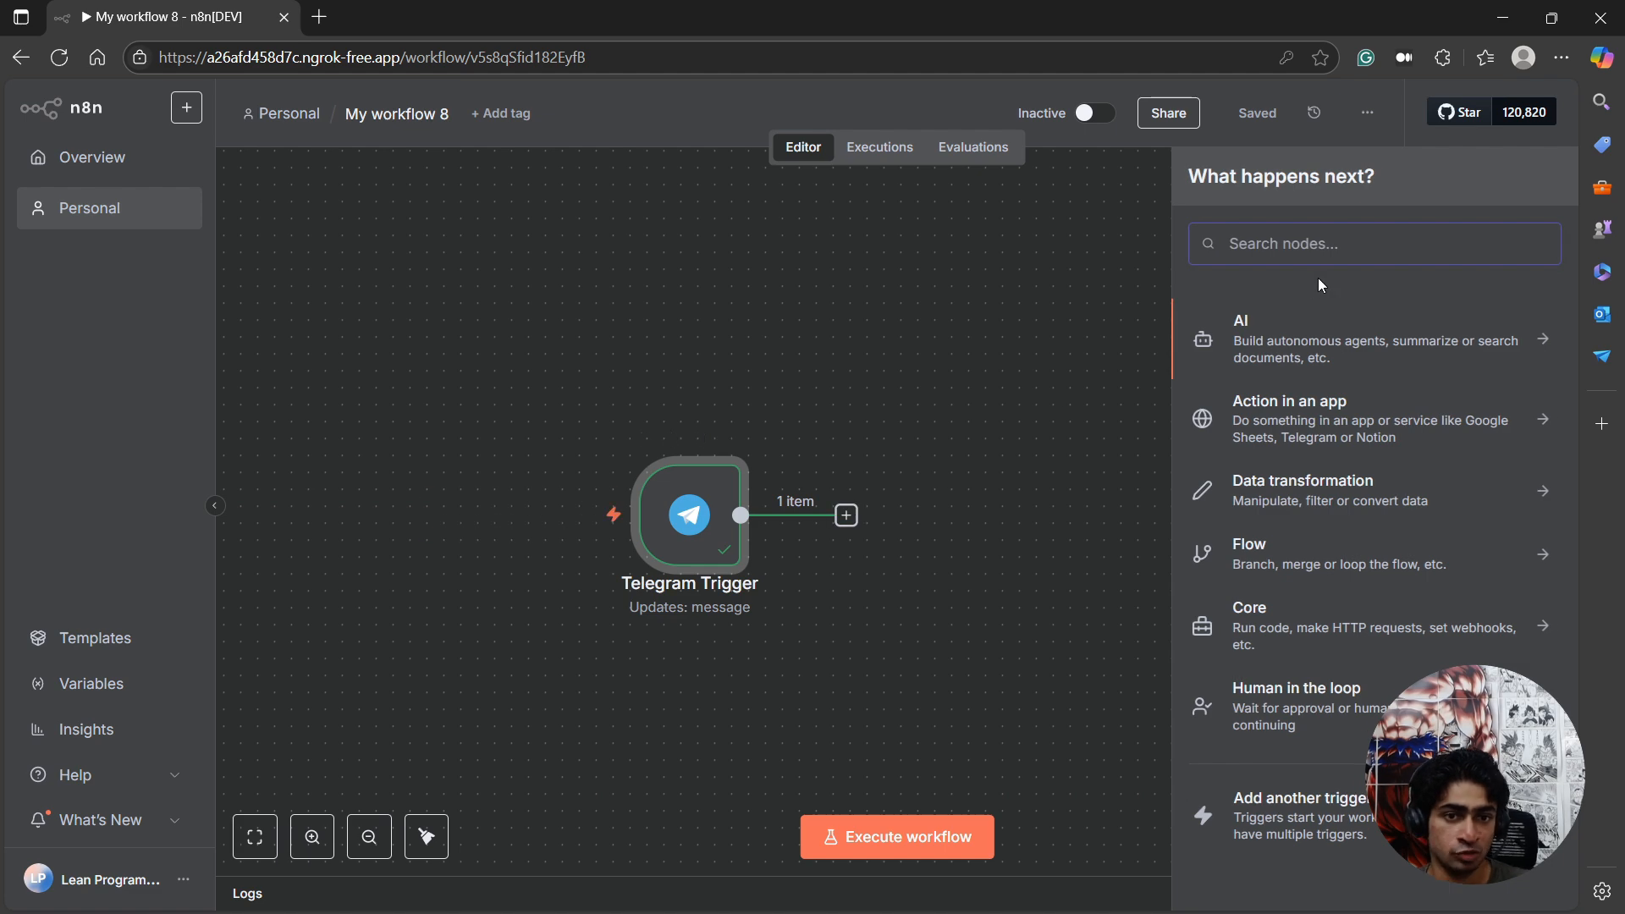
text(IF)
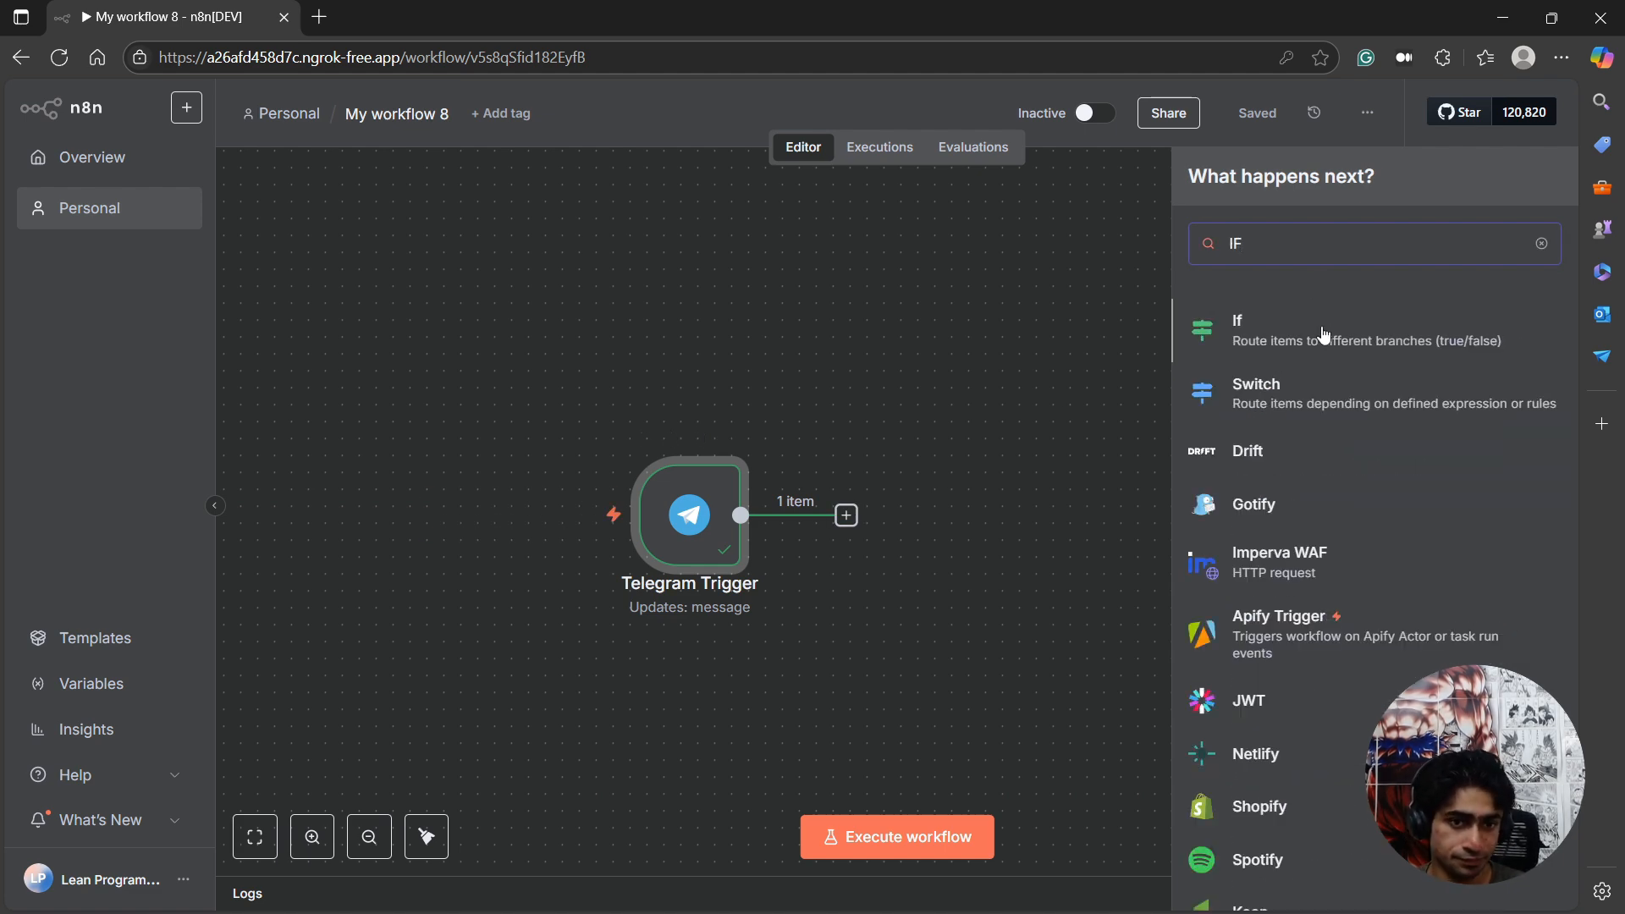
click(1325, 336)
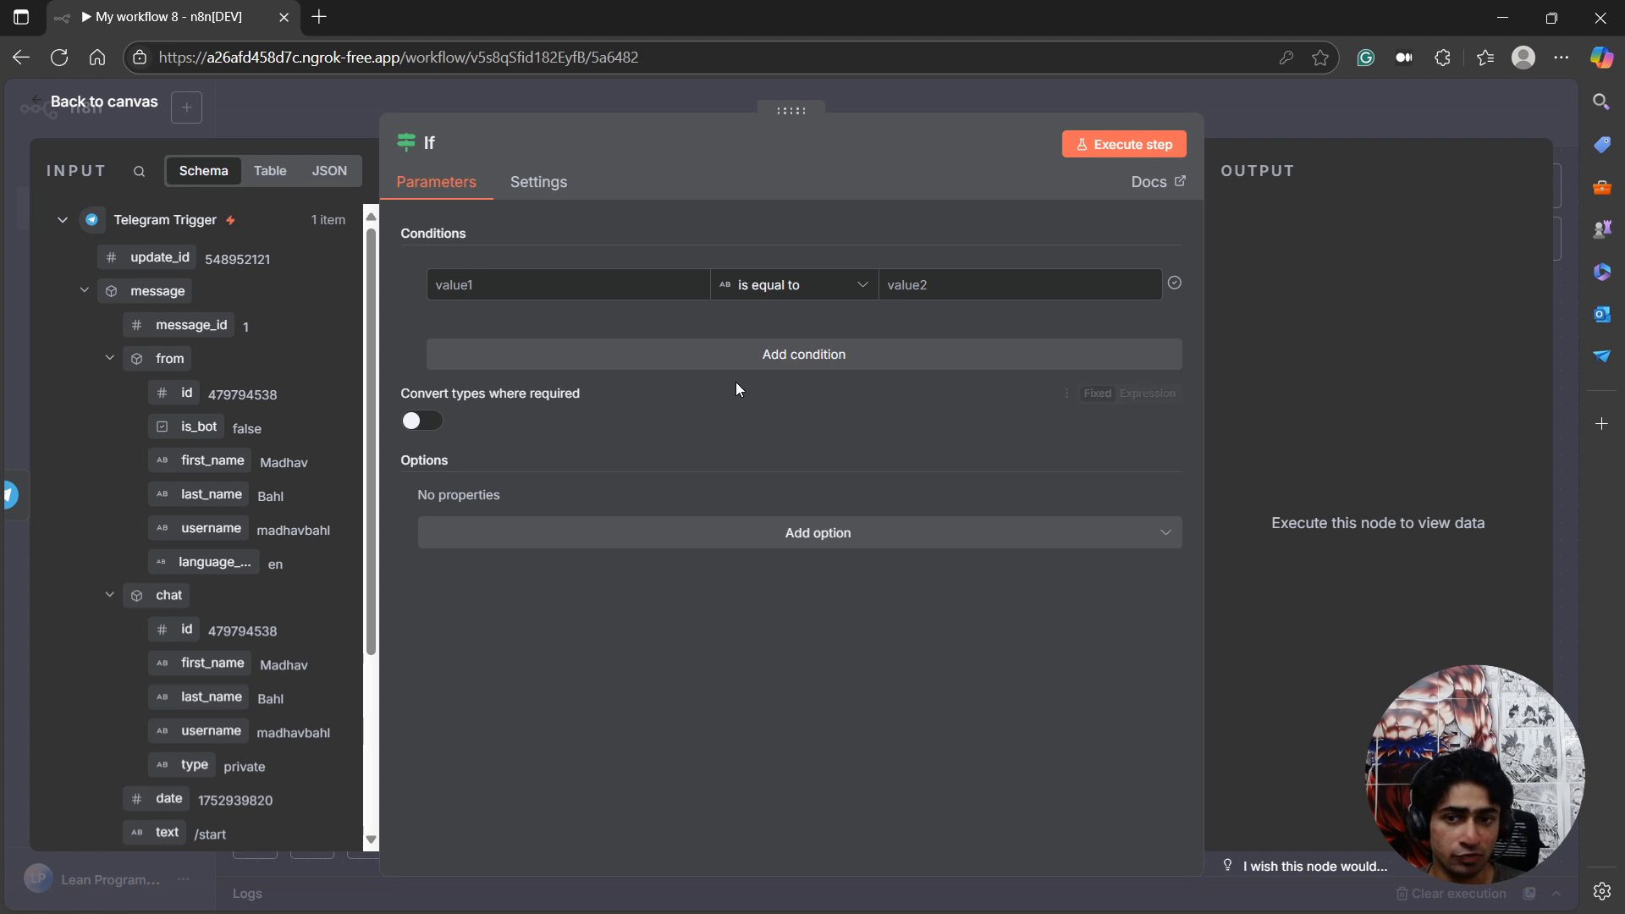
scroll(239, 567, down, 3)
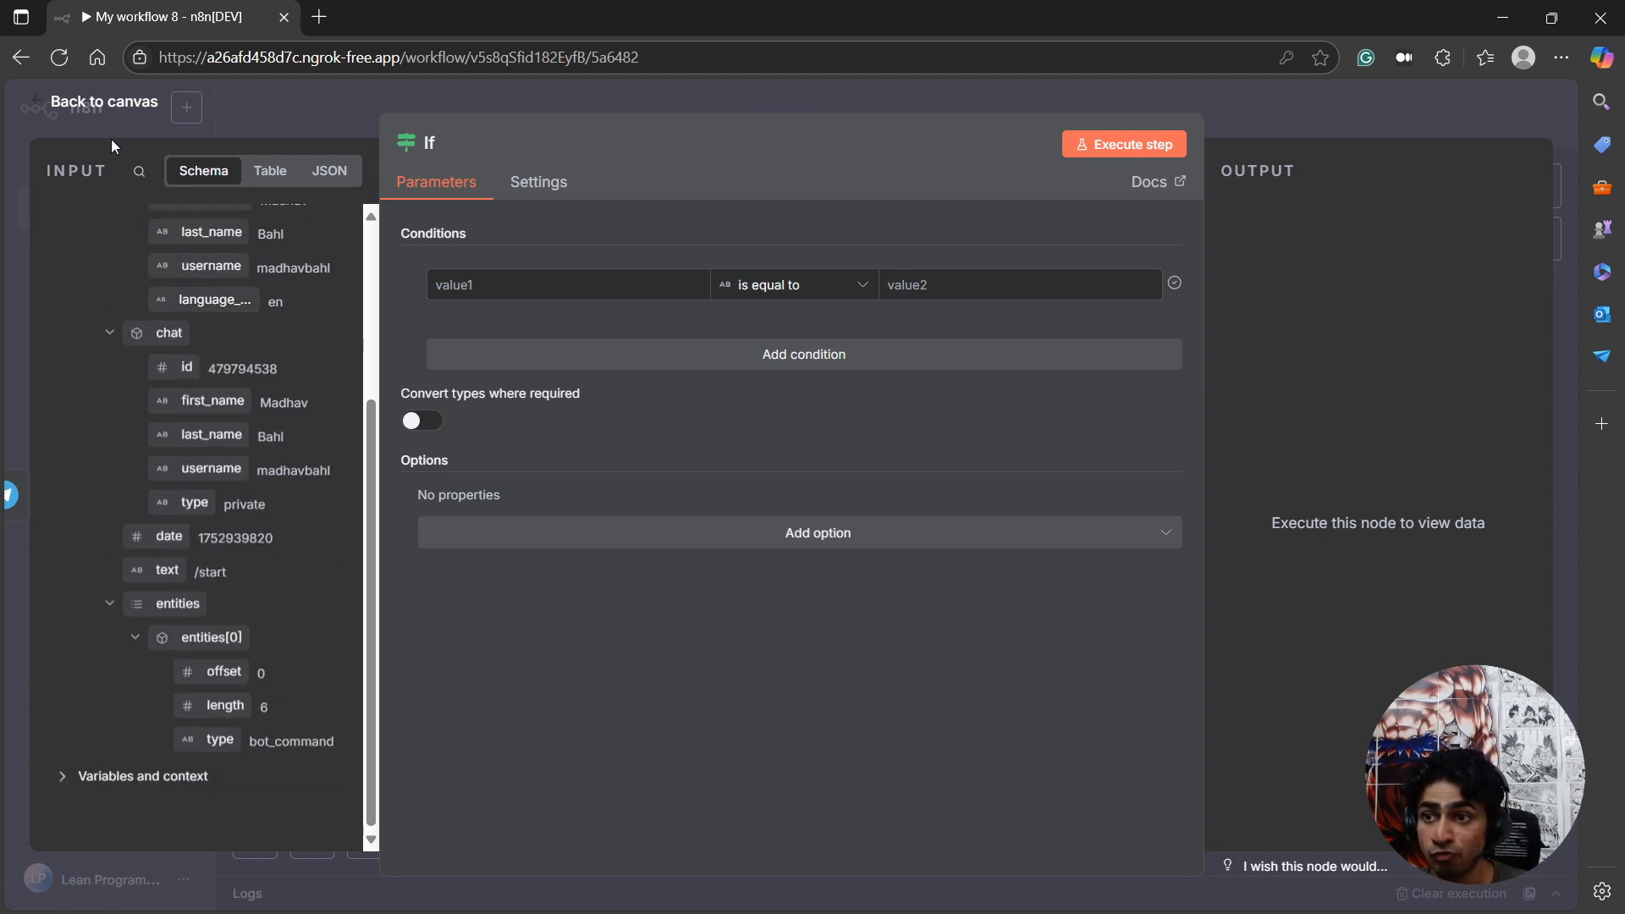
click(109, 113)
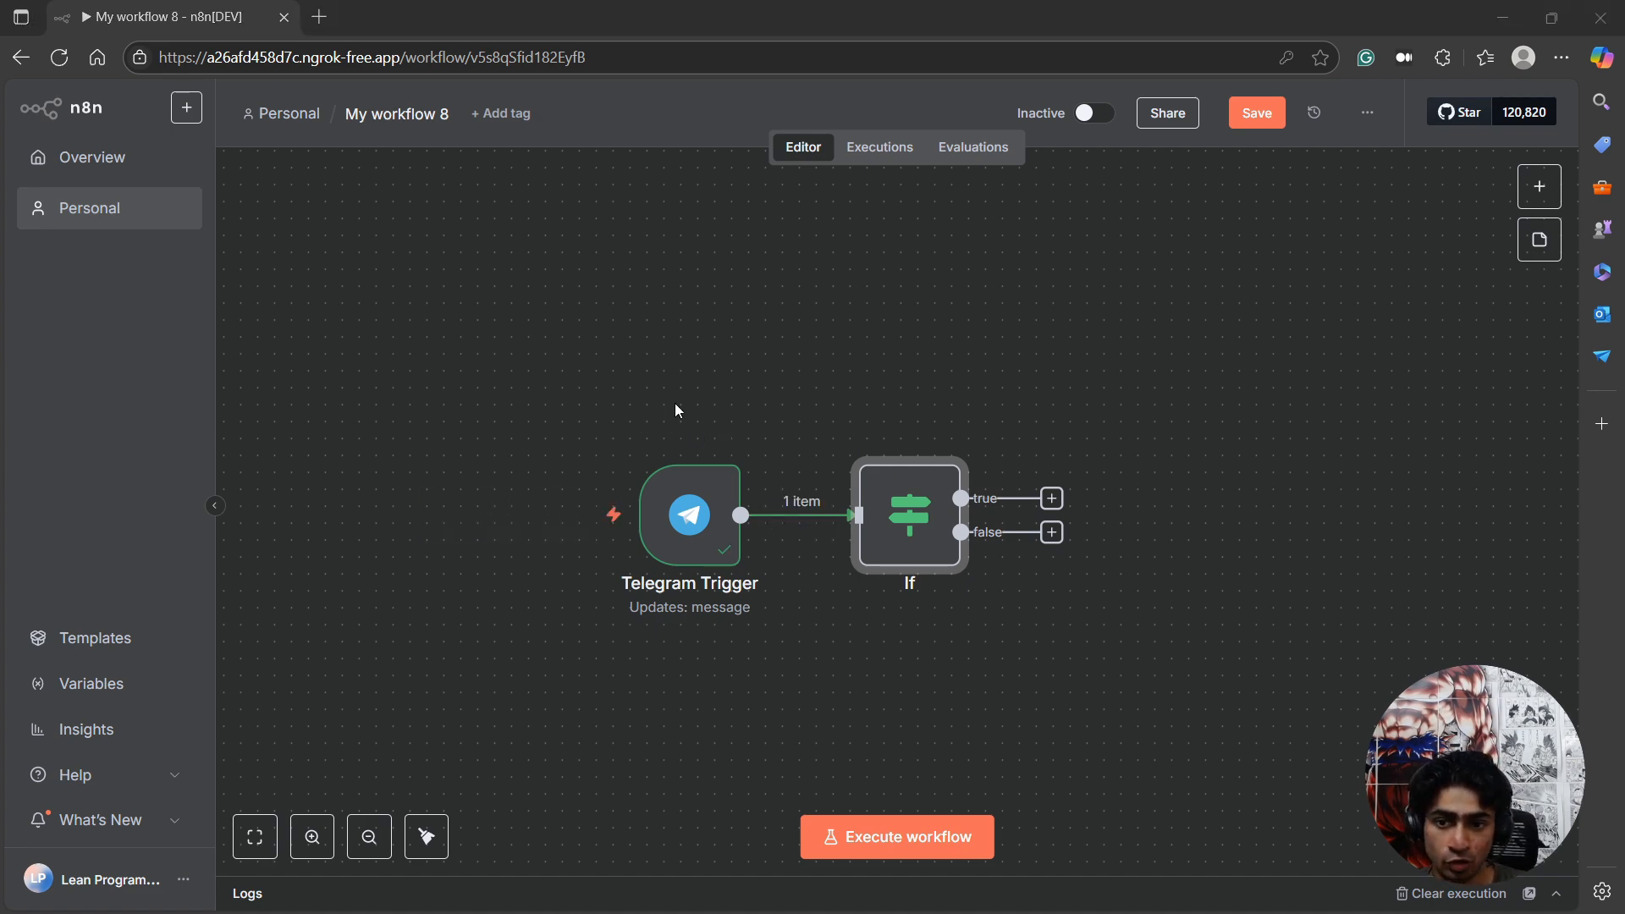
Open the Telegram Trigger node, and attach anime.txt from Downloads as a document in the LeanN8NSummarizerBot chat in Telegram.
double_click(658, 538)
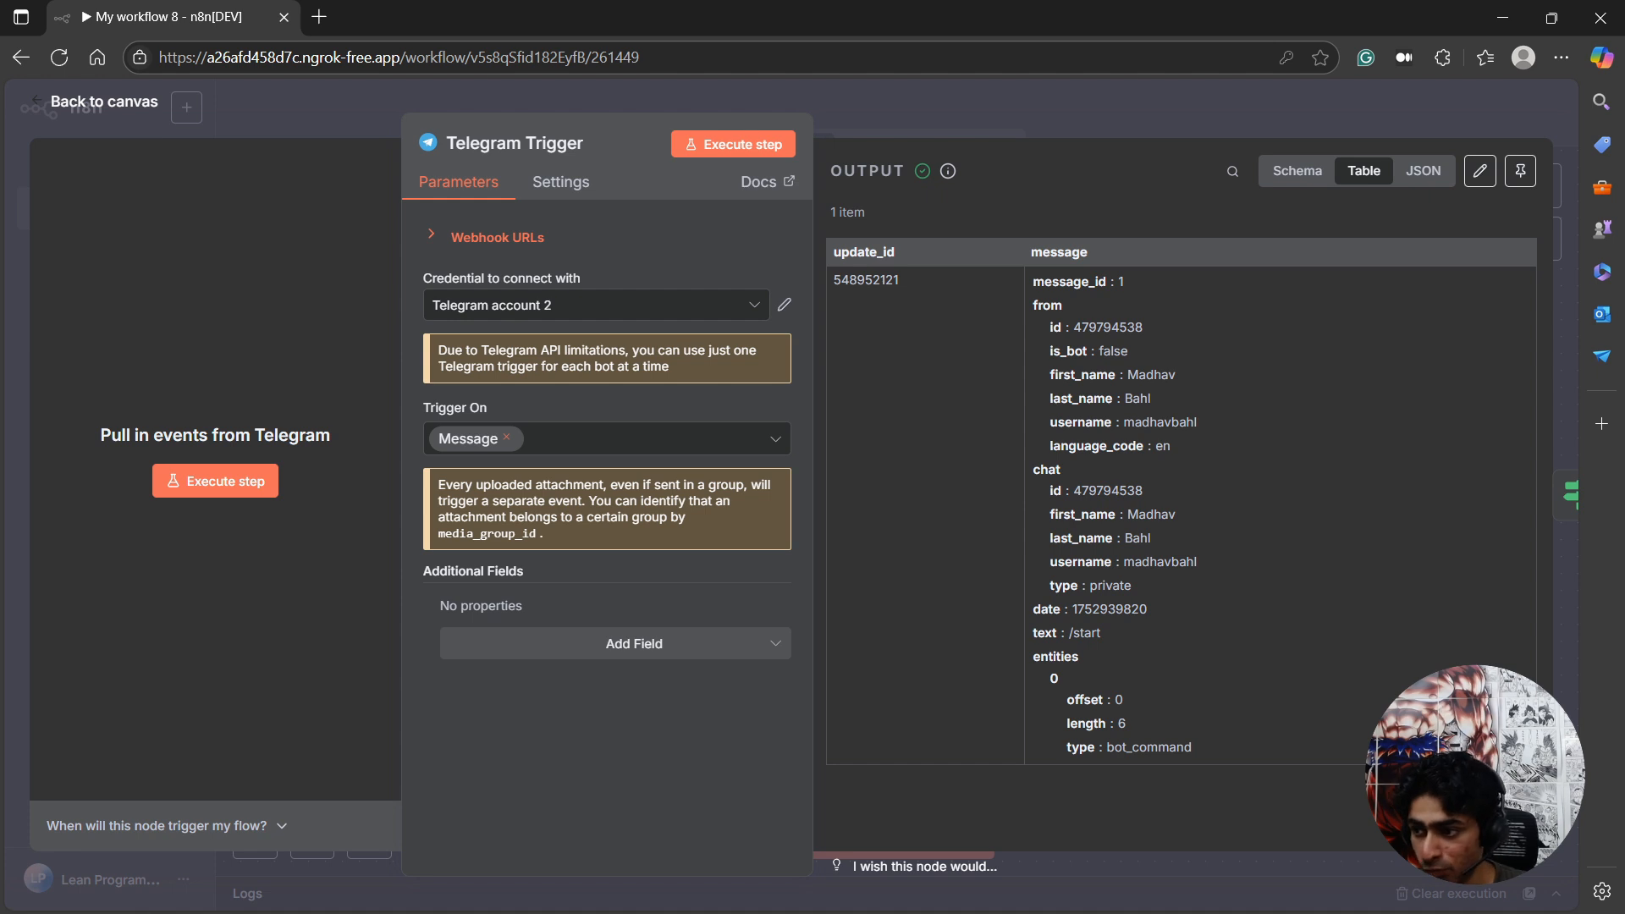
drag(0, 237, 1182, 89)
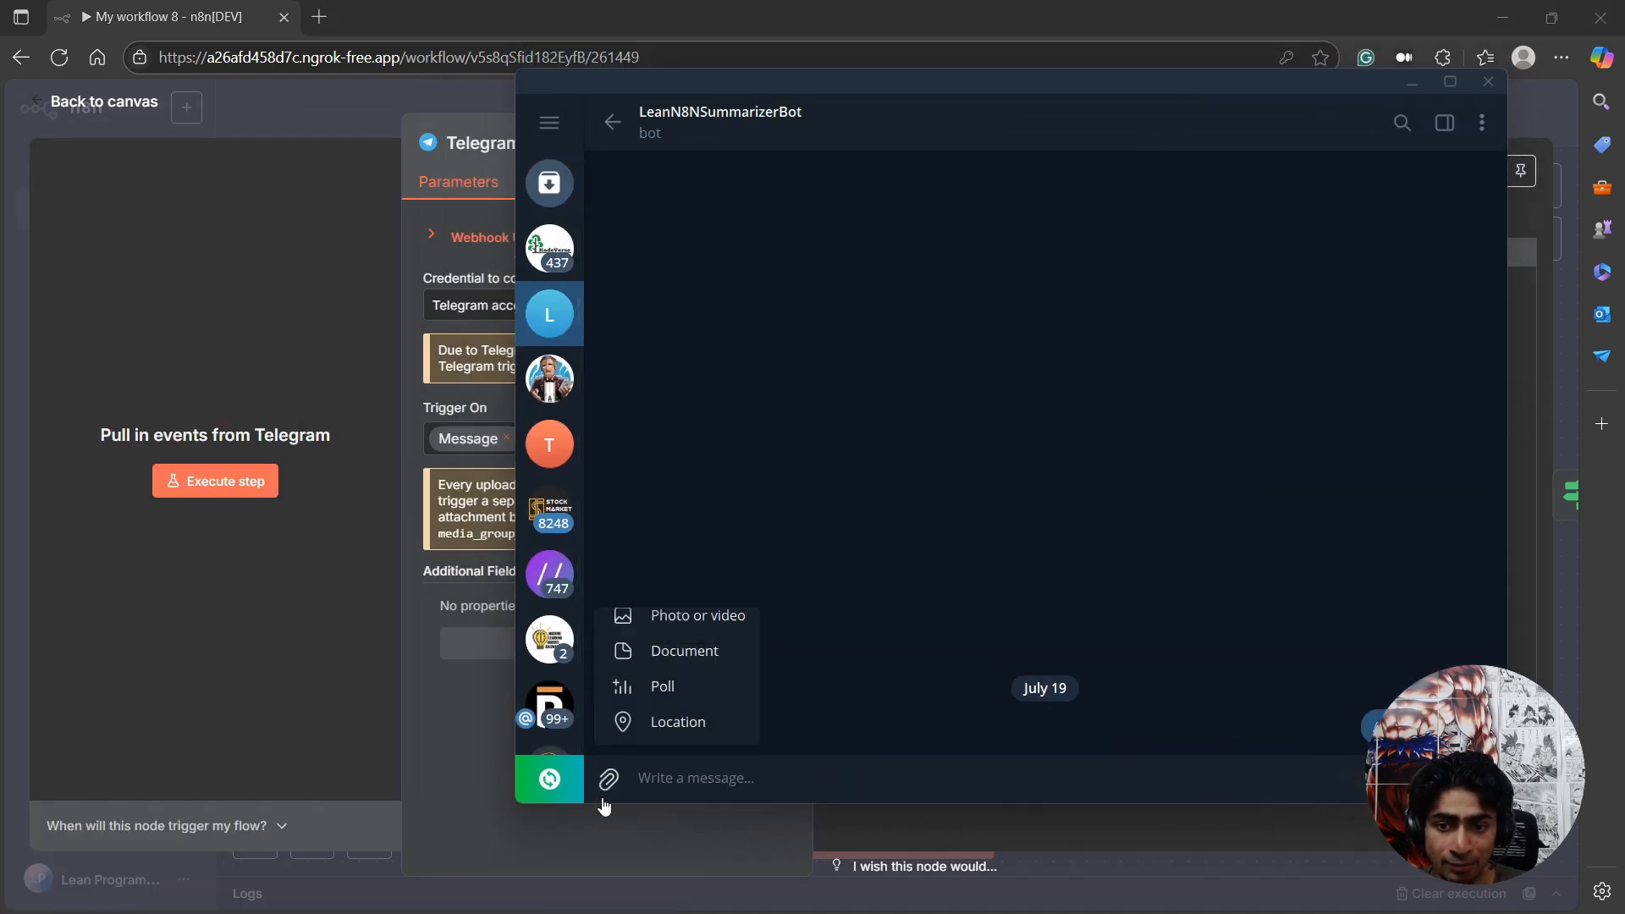
click(669, 660)
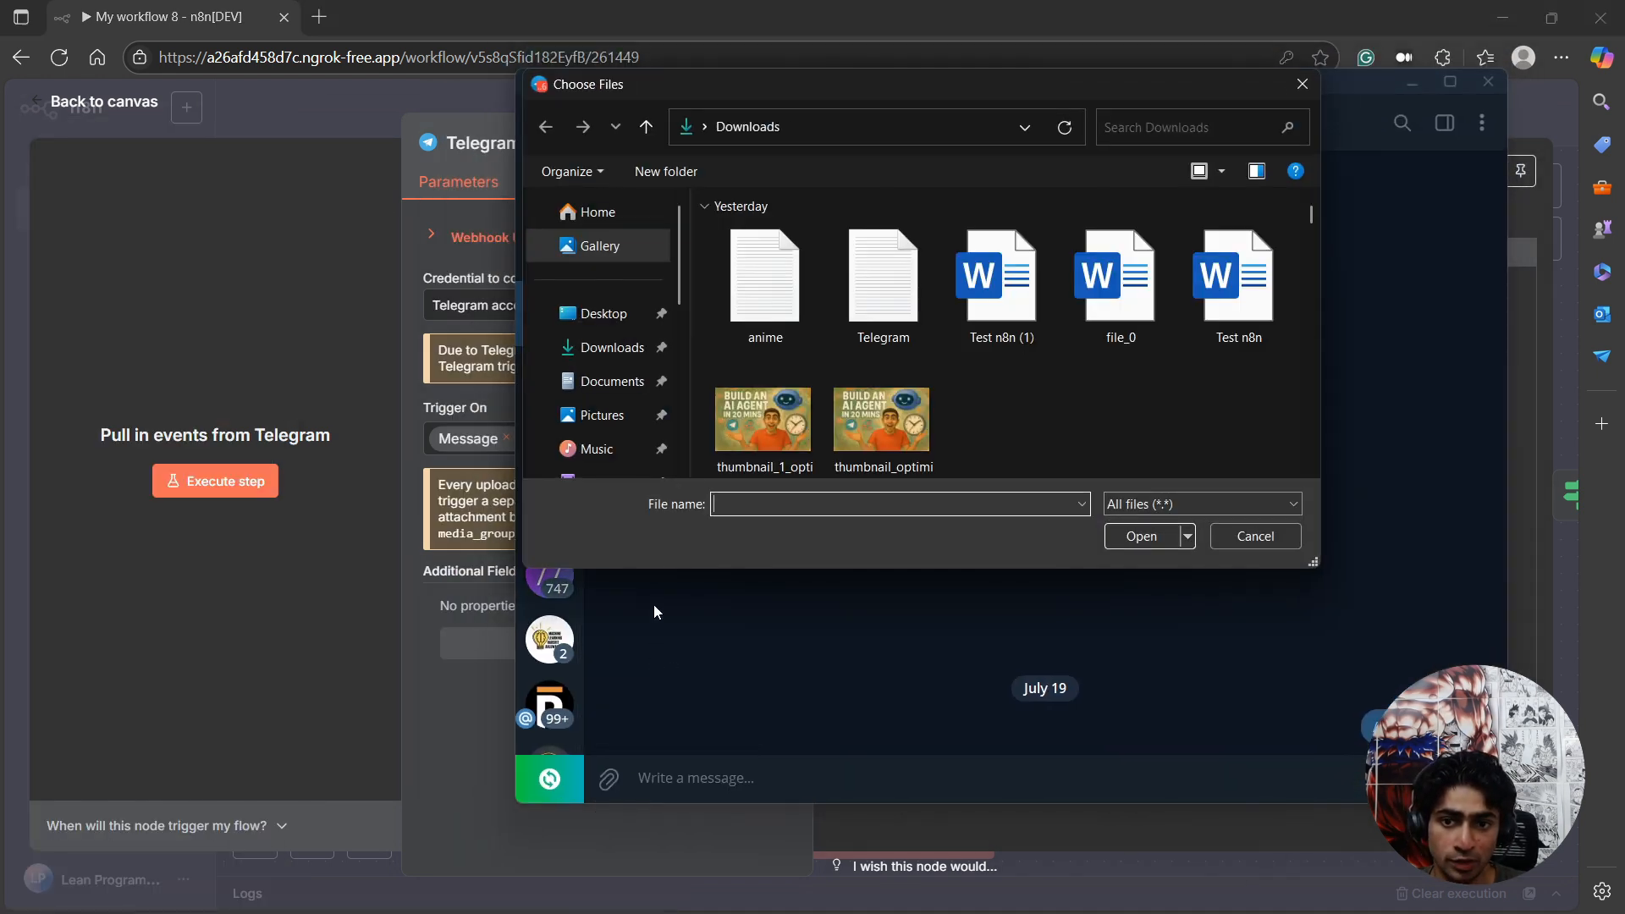
click(805, 273)
double_click(805, 273)
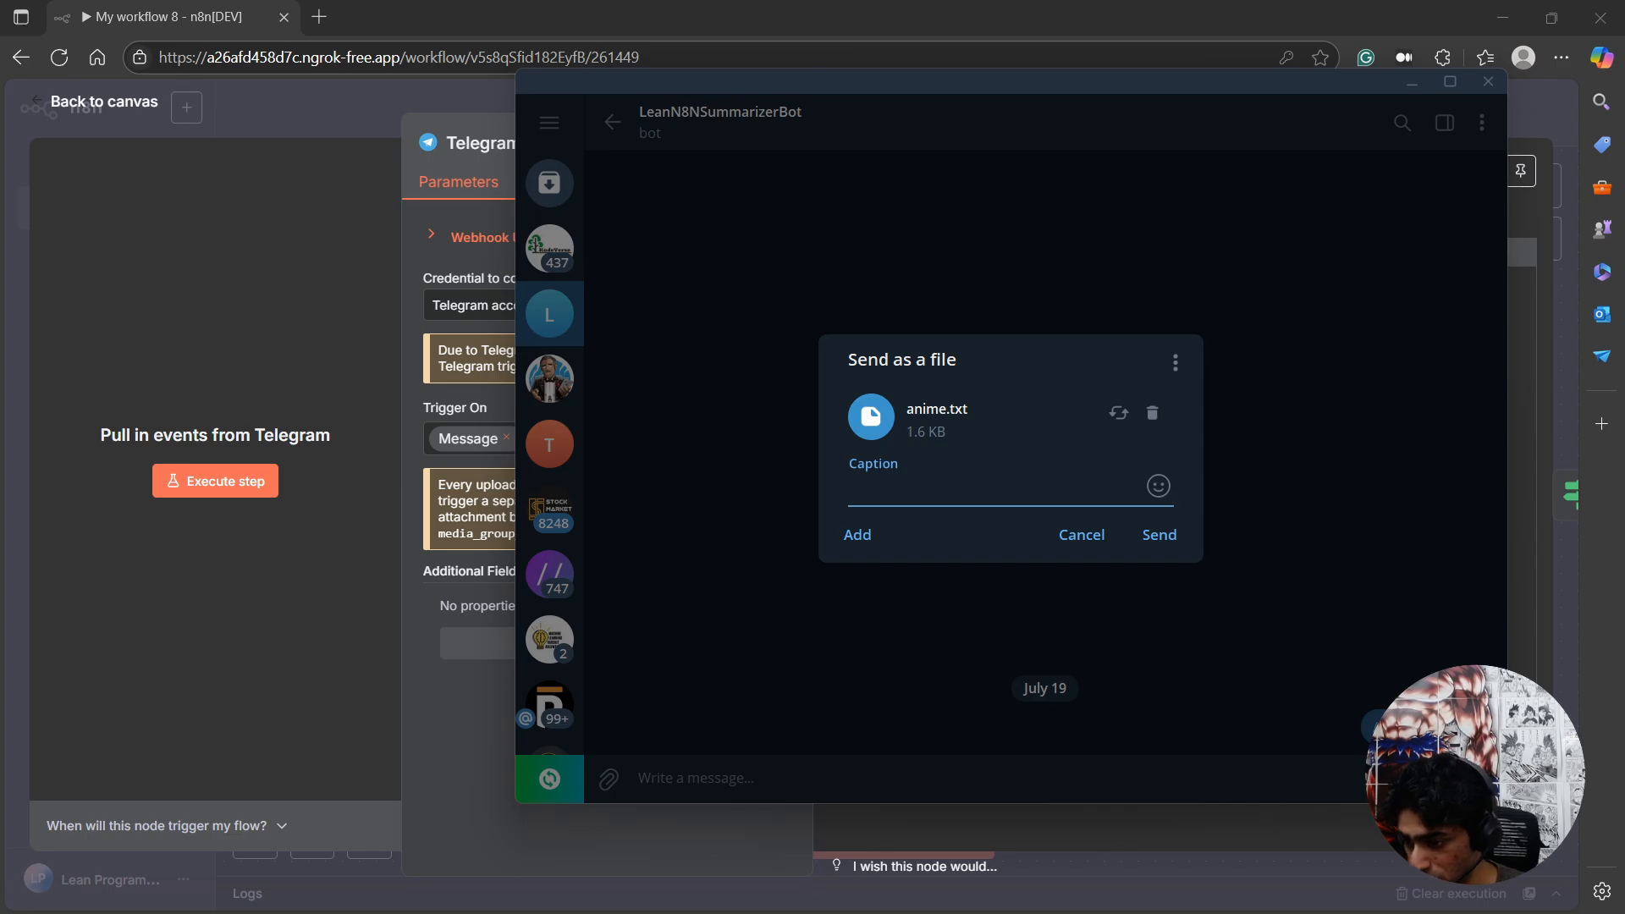
Switch to Notepad and examine the text of anime.txt.
key(alt+Tab)
key(alt+Tab)
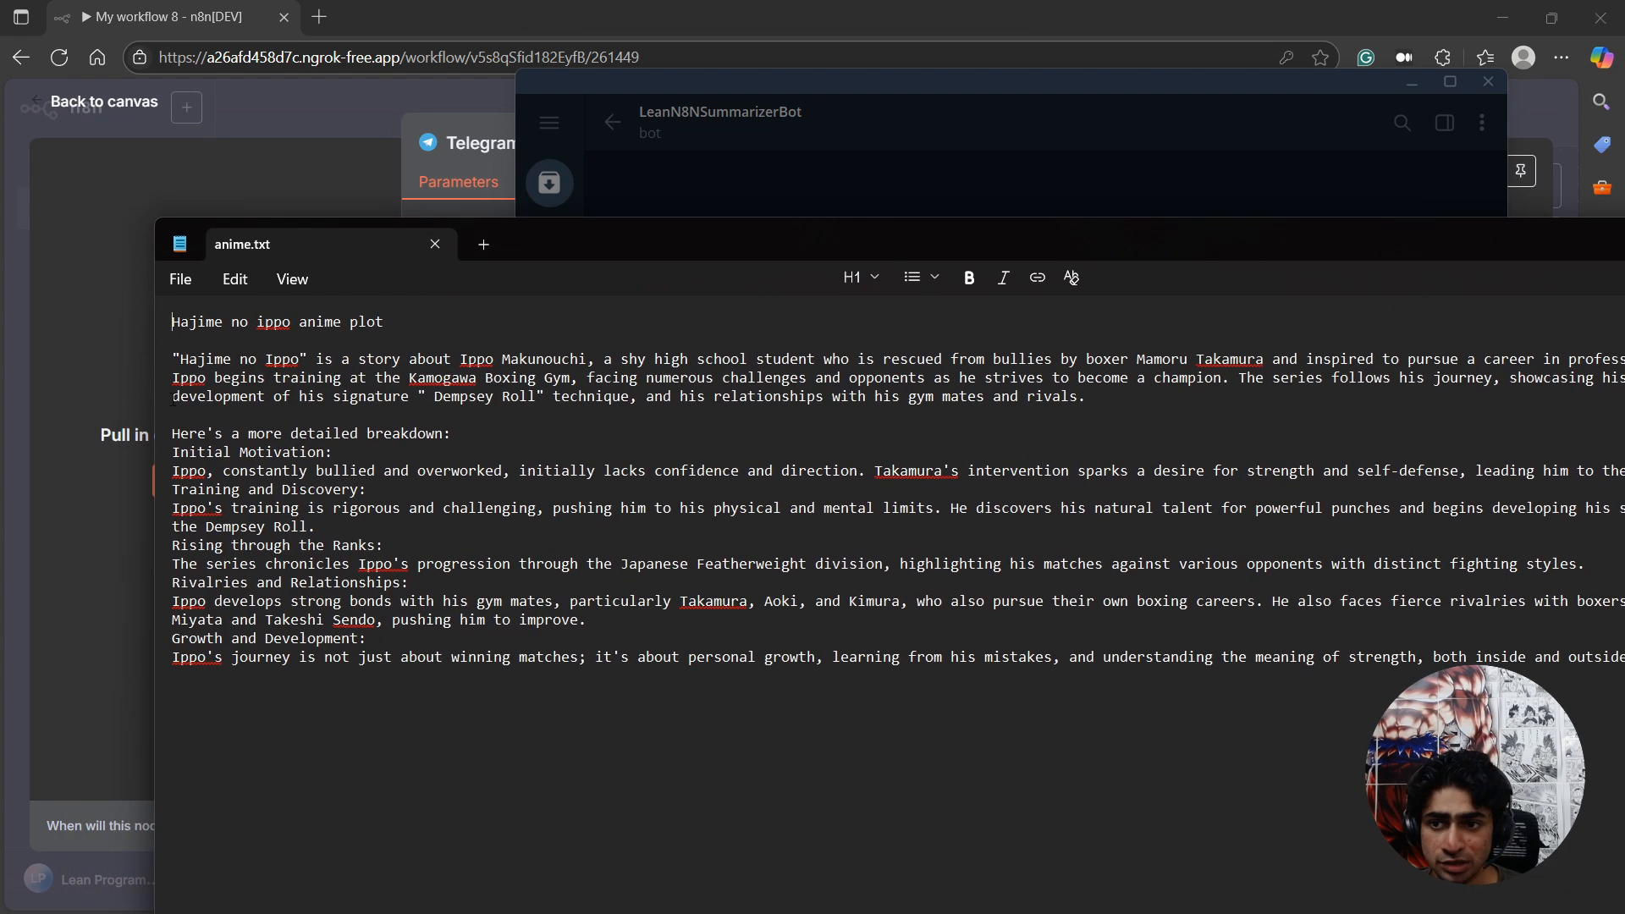
drag(184, 326, 457, 415)
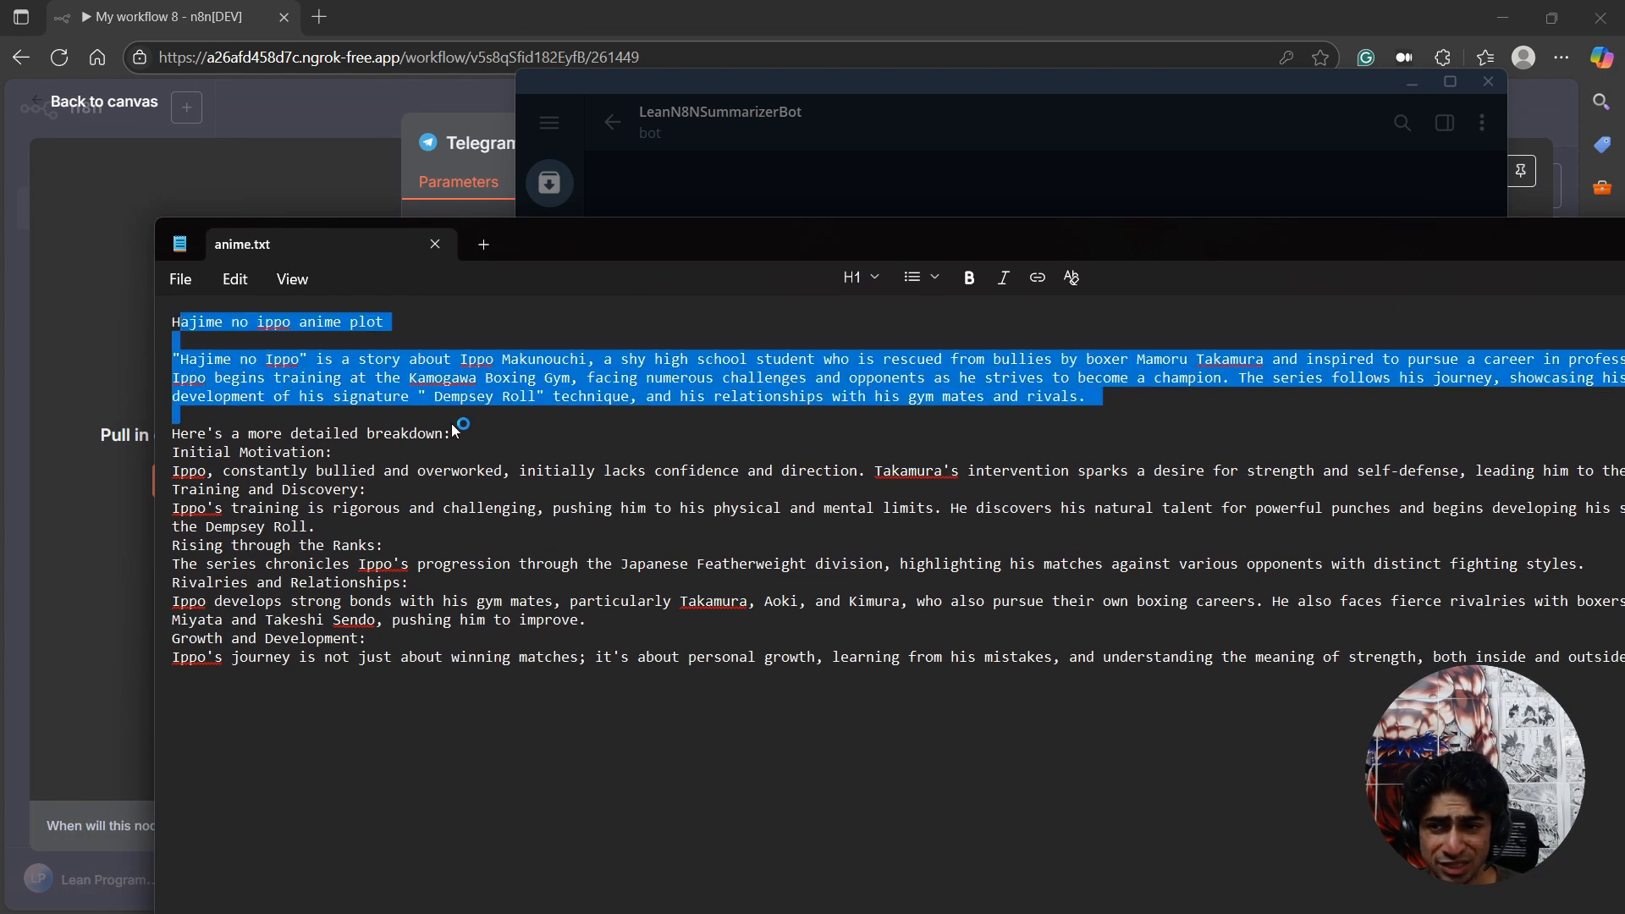
Read the Hajime no Ippo plot summary and its detailed breakdown in anime.txt.
click(224, 359)
drag(180, 324, 796, 418)
click(890, 420)
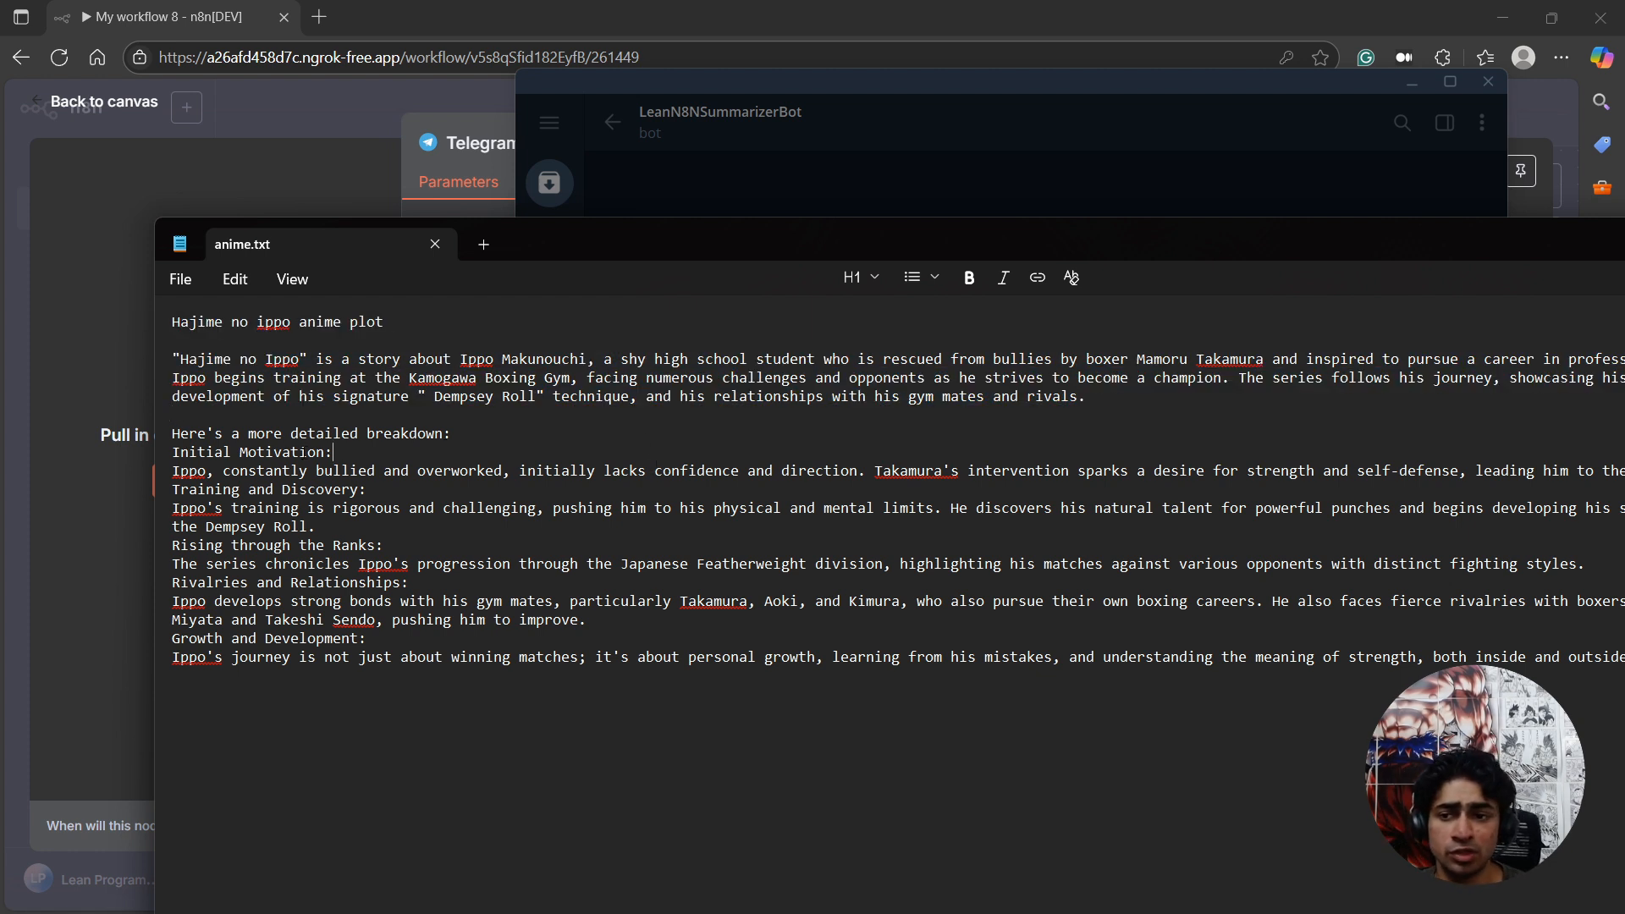
drag(188, 433, 554, 622)
click(310, 471)
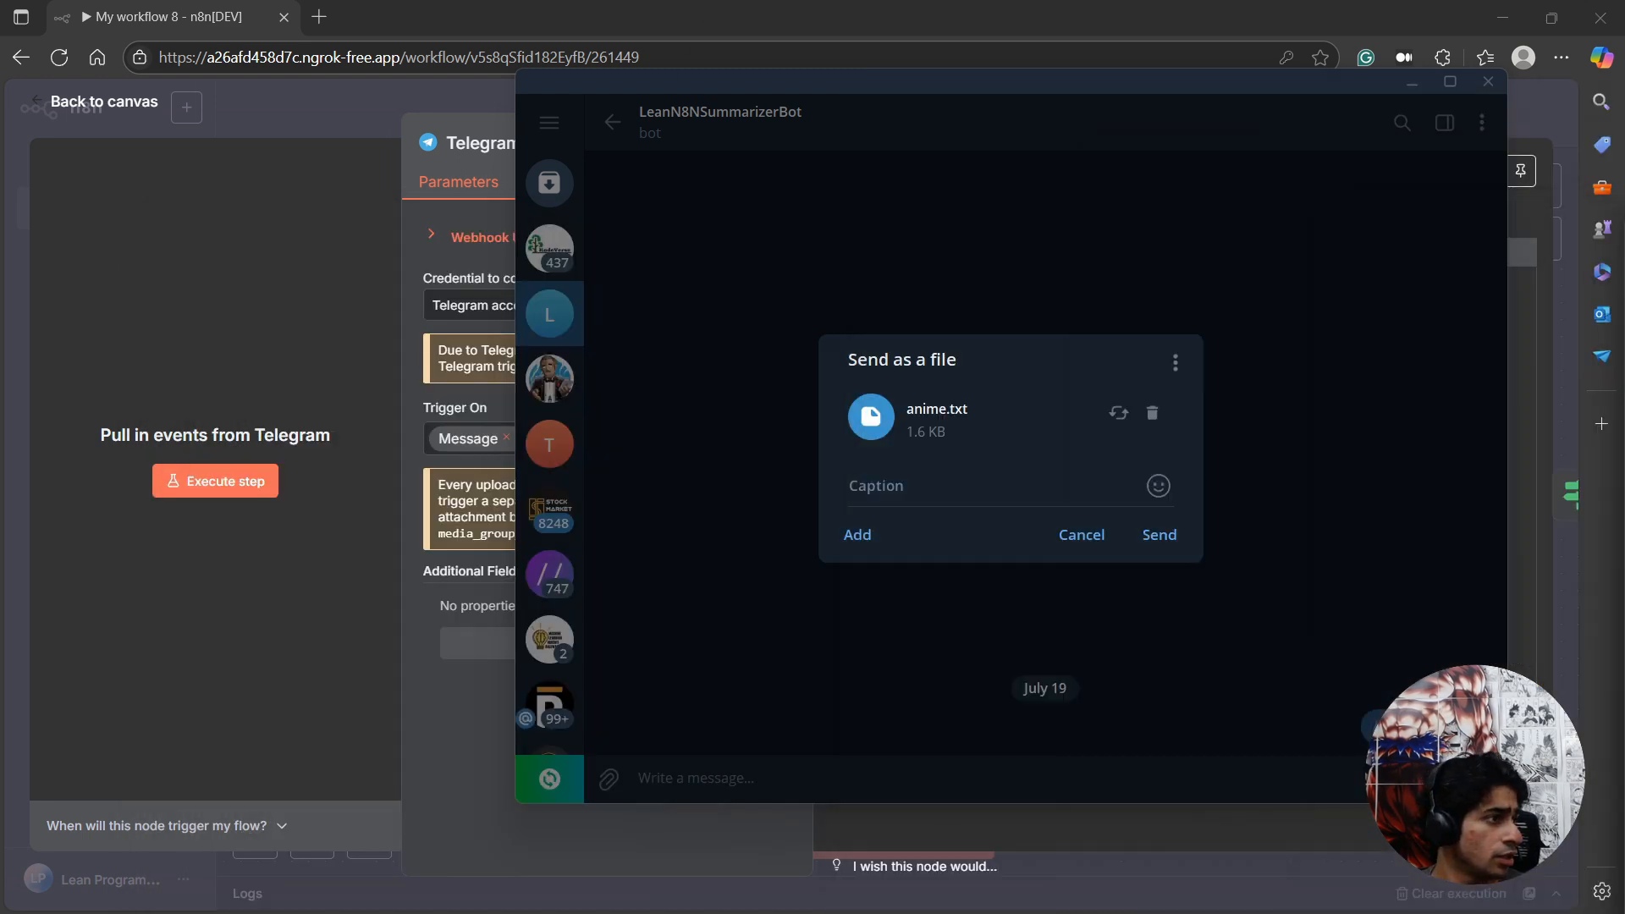
Send anime.txt to the LeanN8NSummarizerBot chat, move Telegram out of the way, and execute the Telegram Trigger step in n8n.
click(1156, 535)
drag(1158, 86, 0, 474)
click(231, 485)
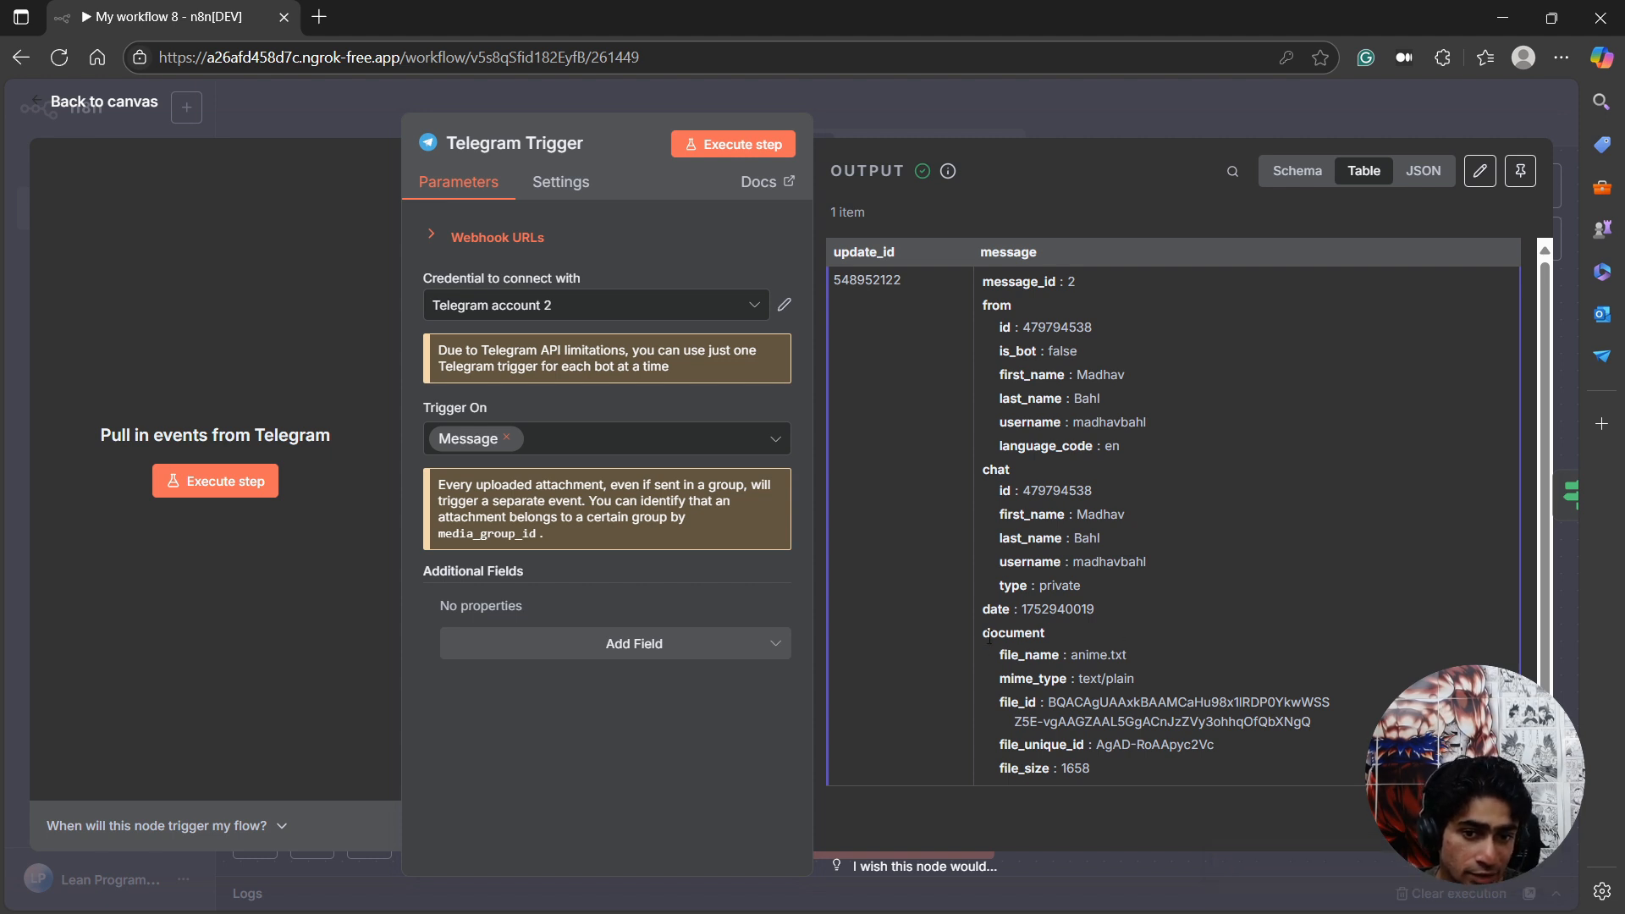
Examine the document fields in the Telegram Trigger's output, and open the If node at its document inputs.
drag(989, 637, 1054, 642)
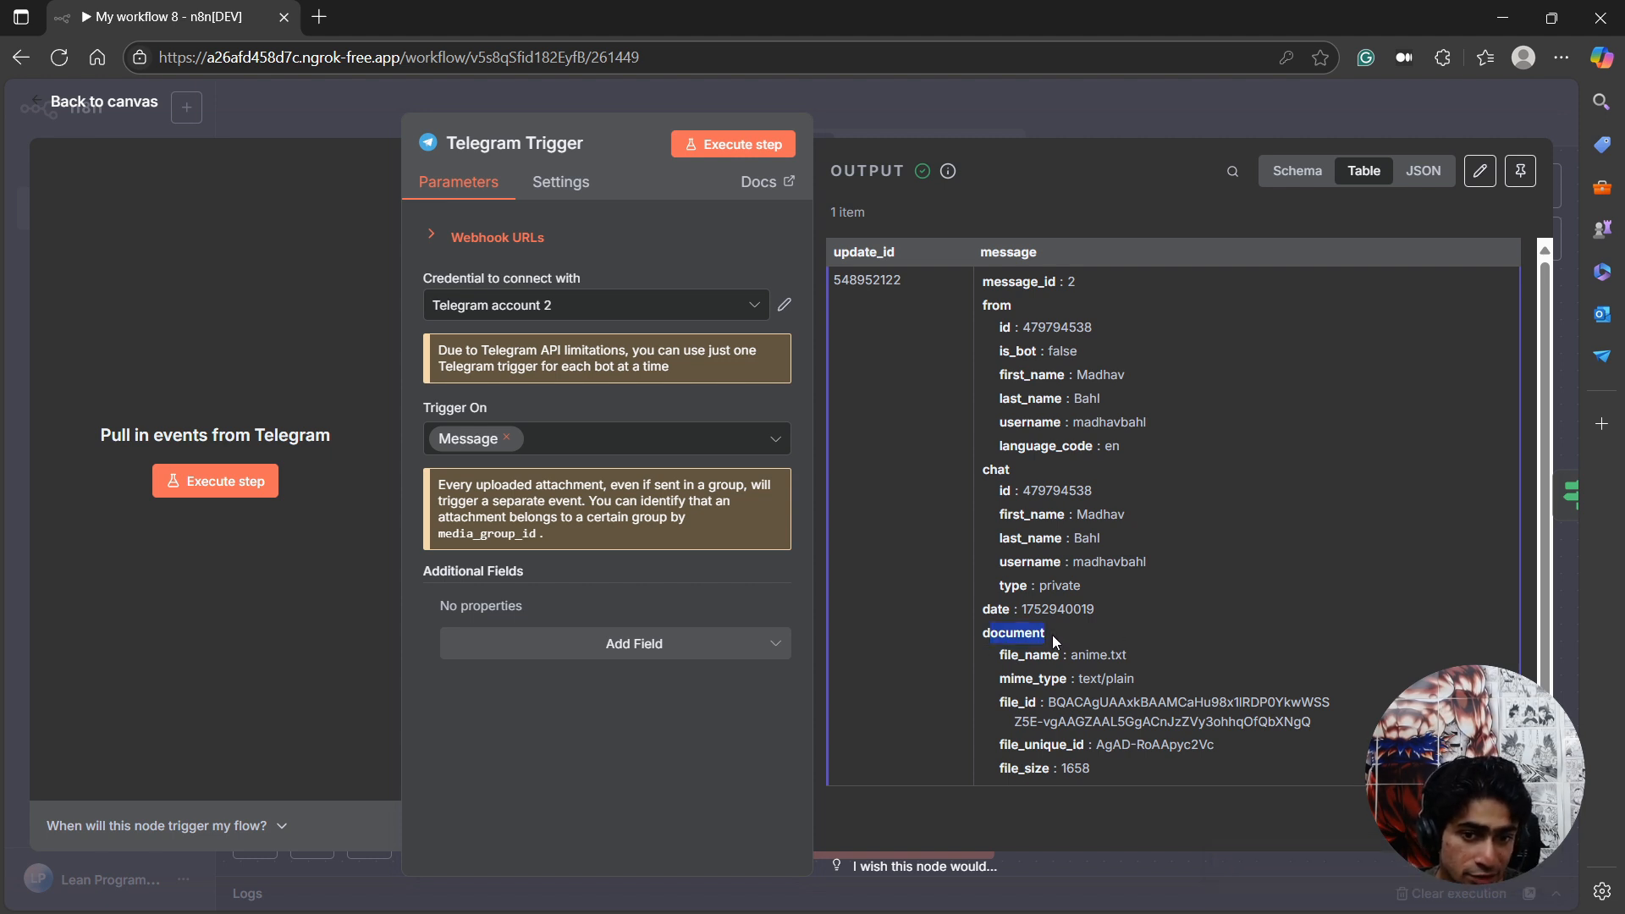
click(985, 641)
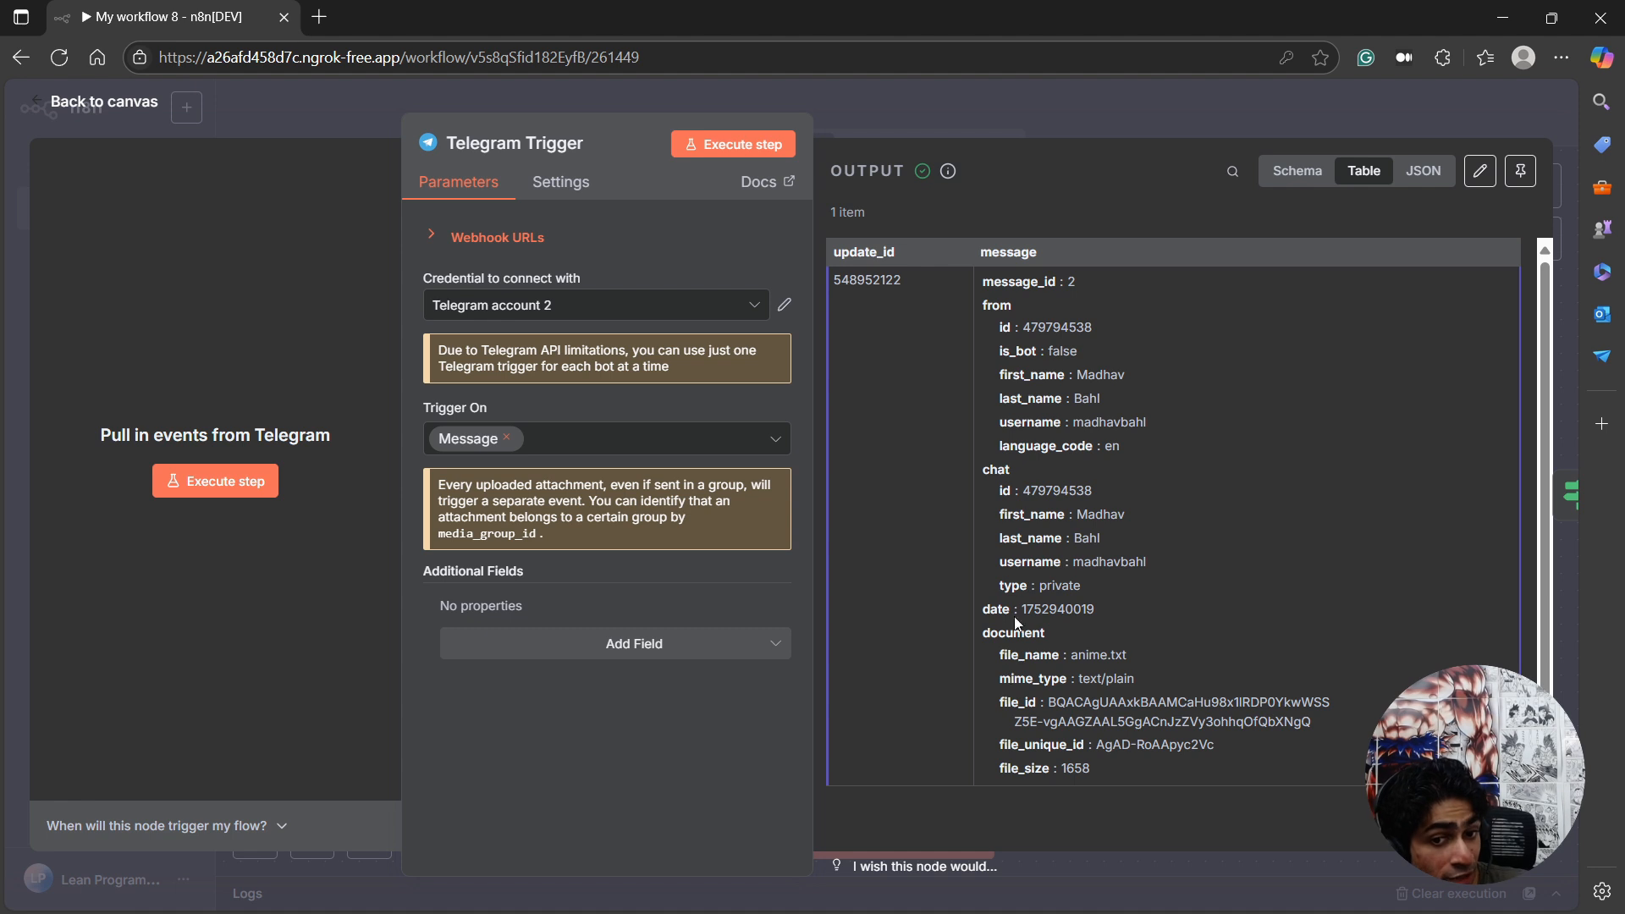
drag(1001, 656, 1099, 772)
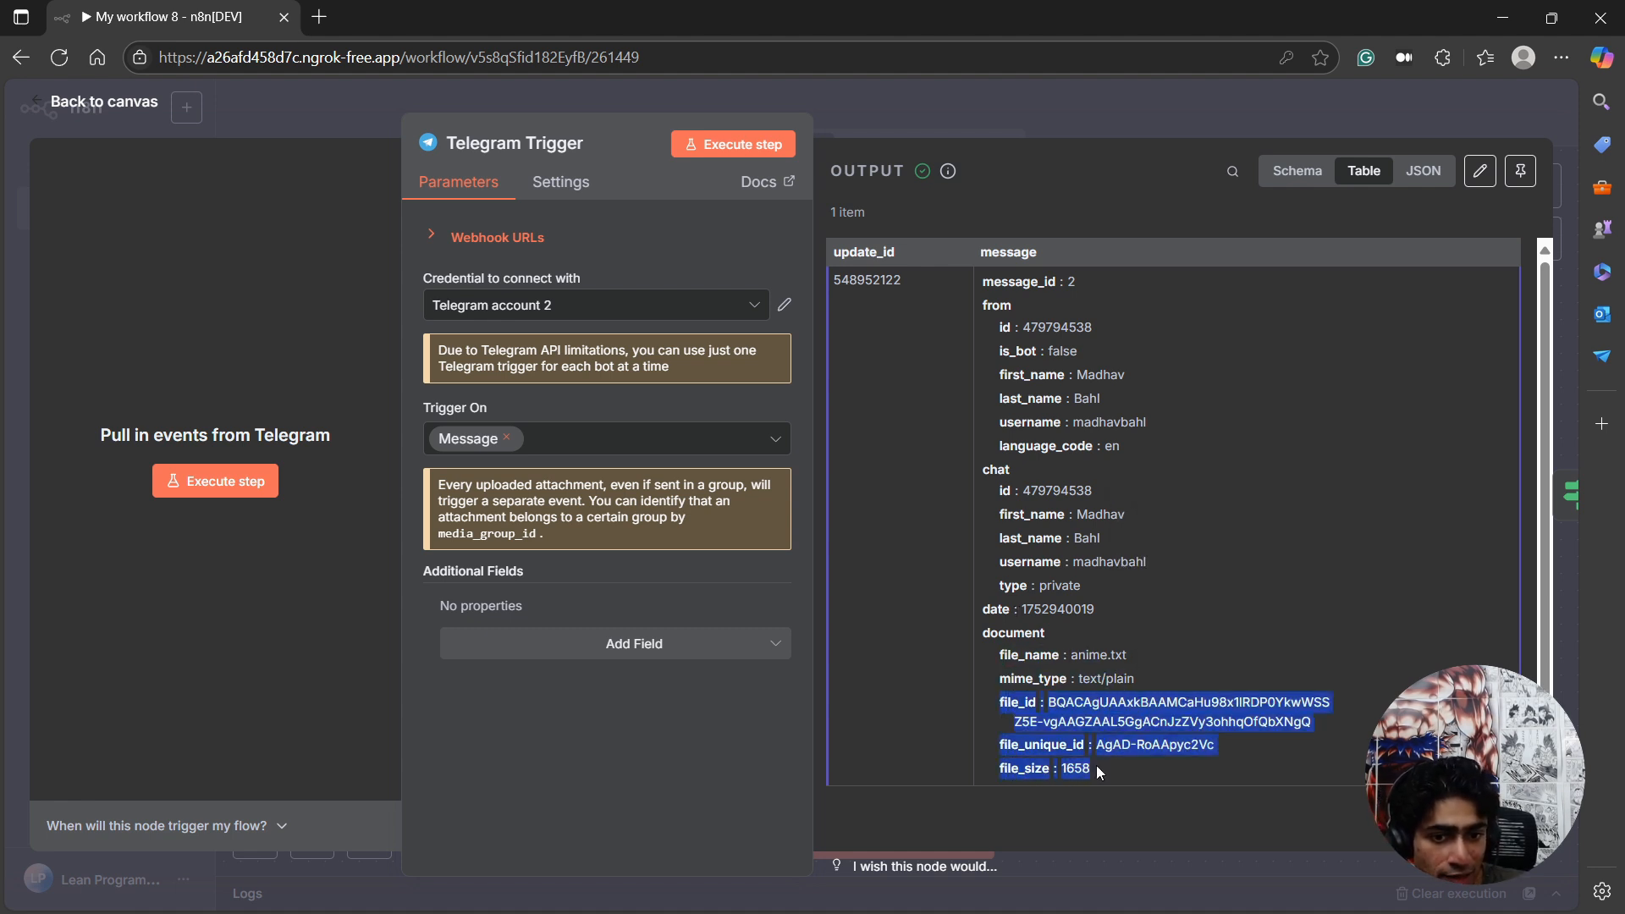
click(101, 101)
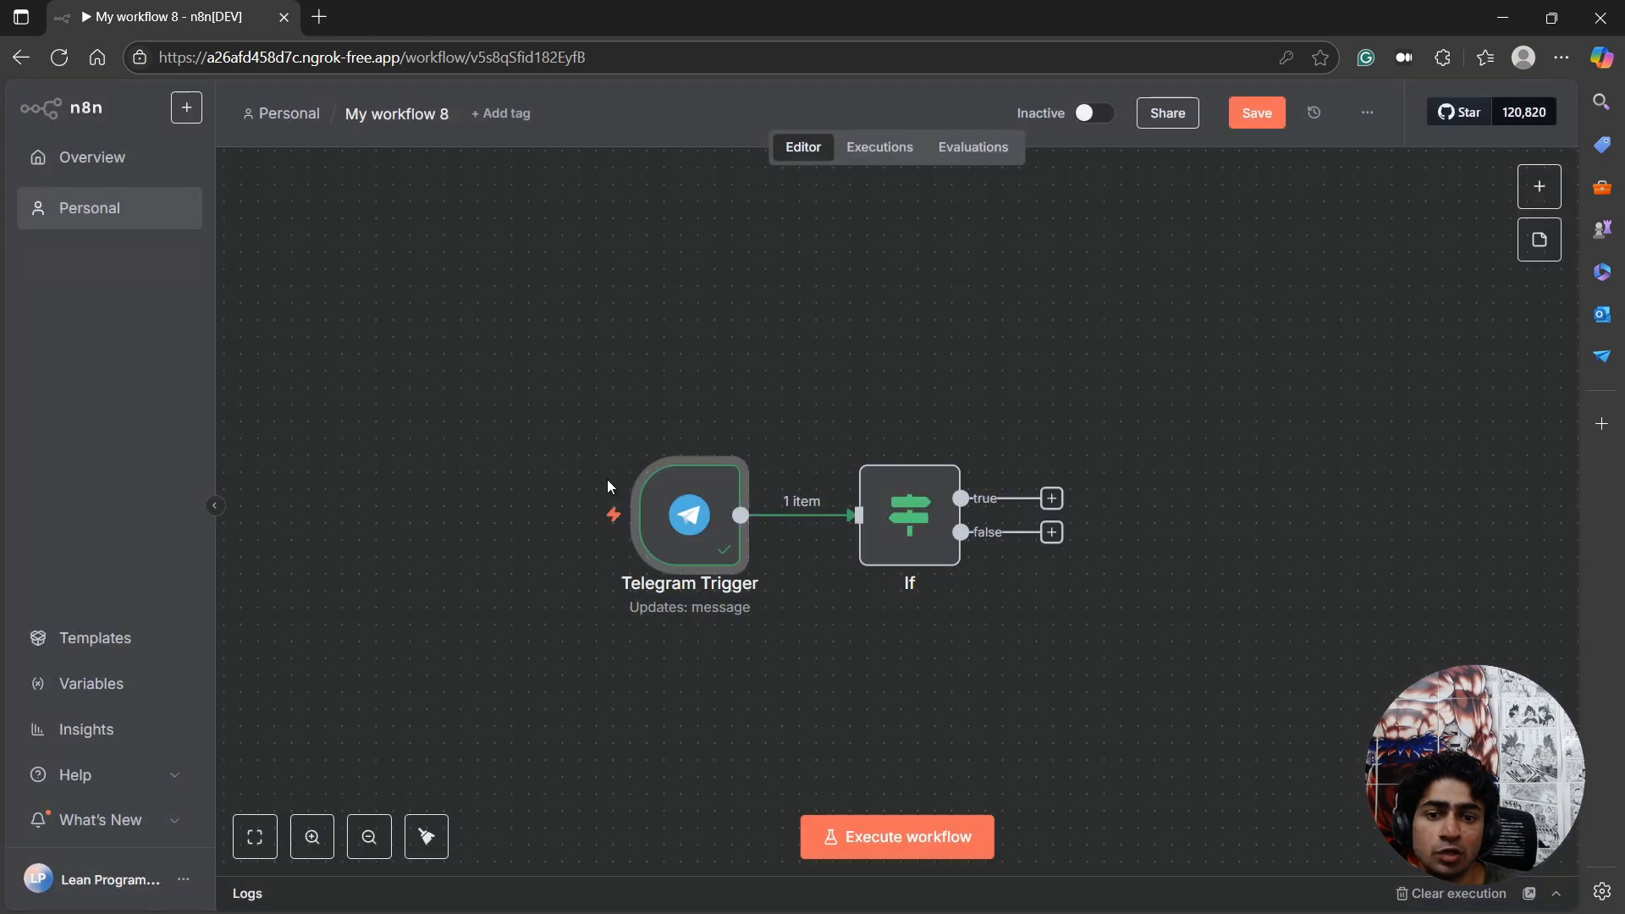
double_click(883, 503)
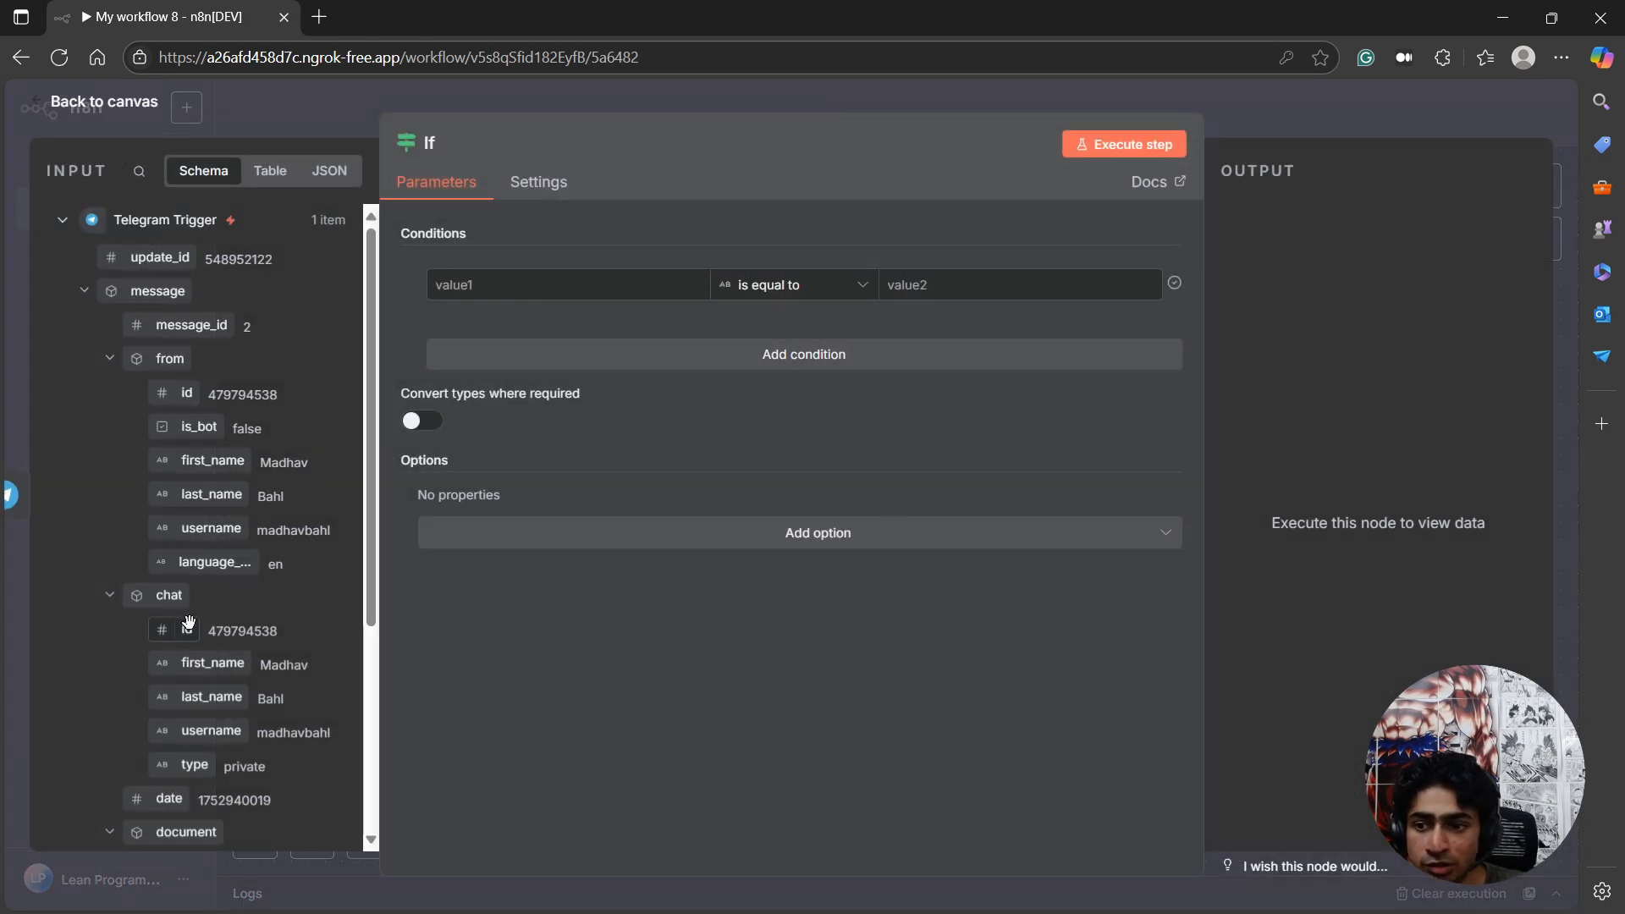
scroll(170, 661, down, 4)
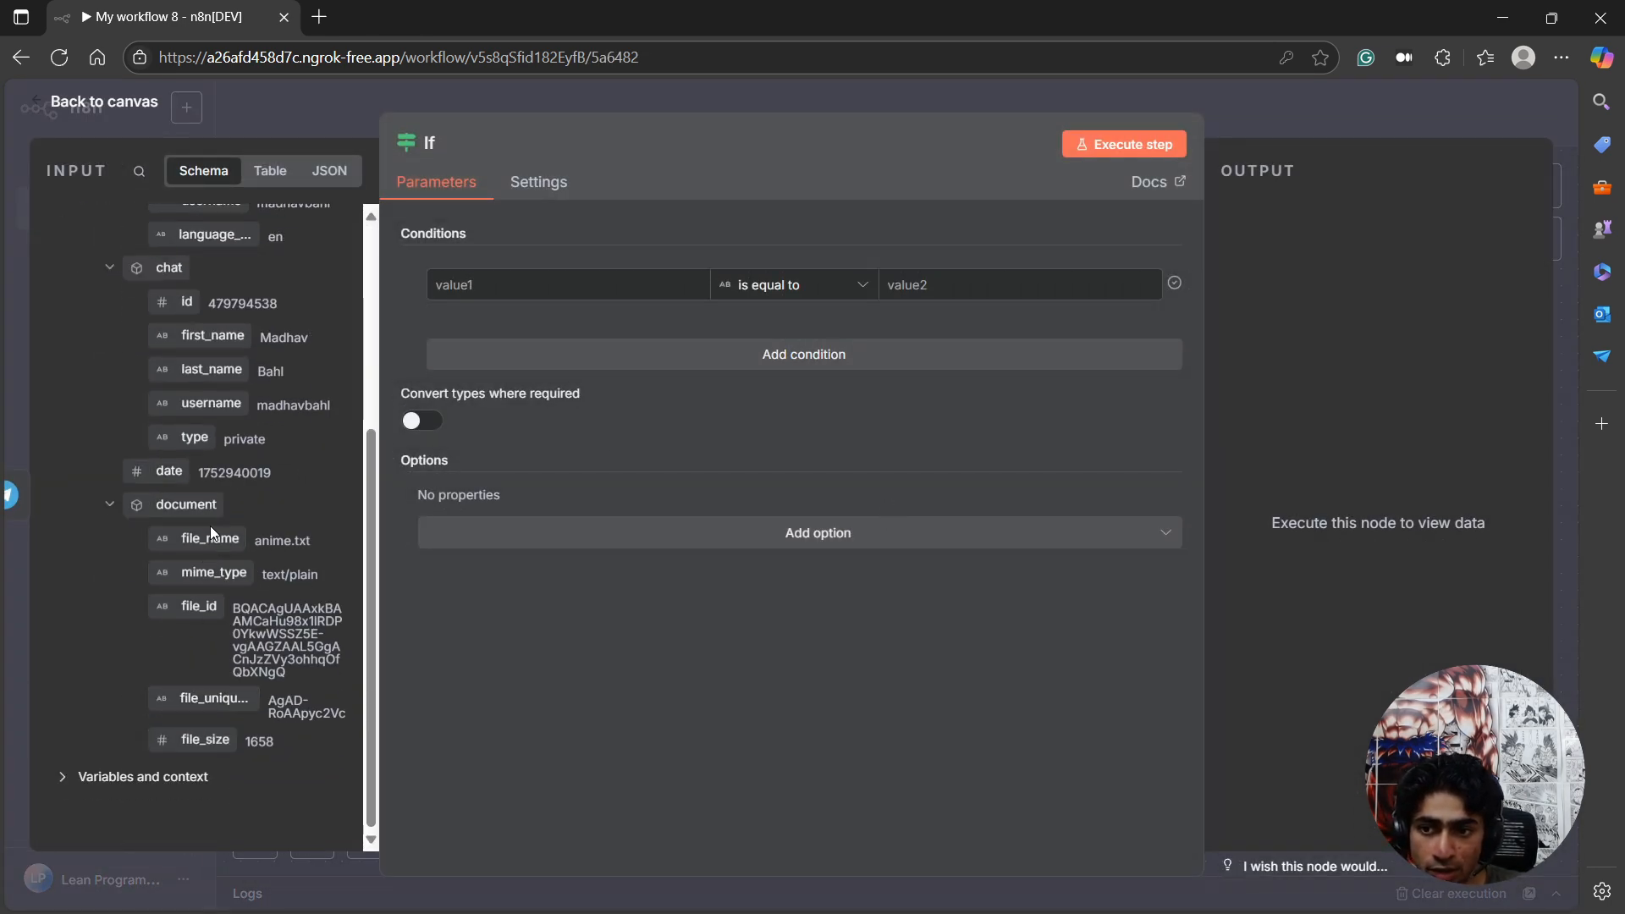
drag(210, 532, 555, 286)
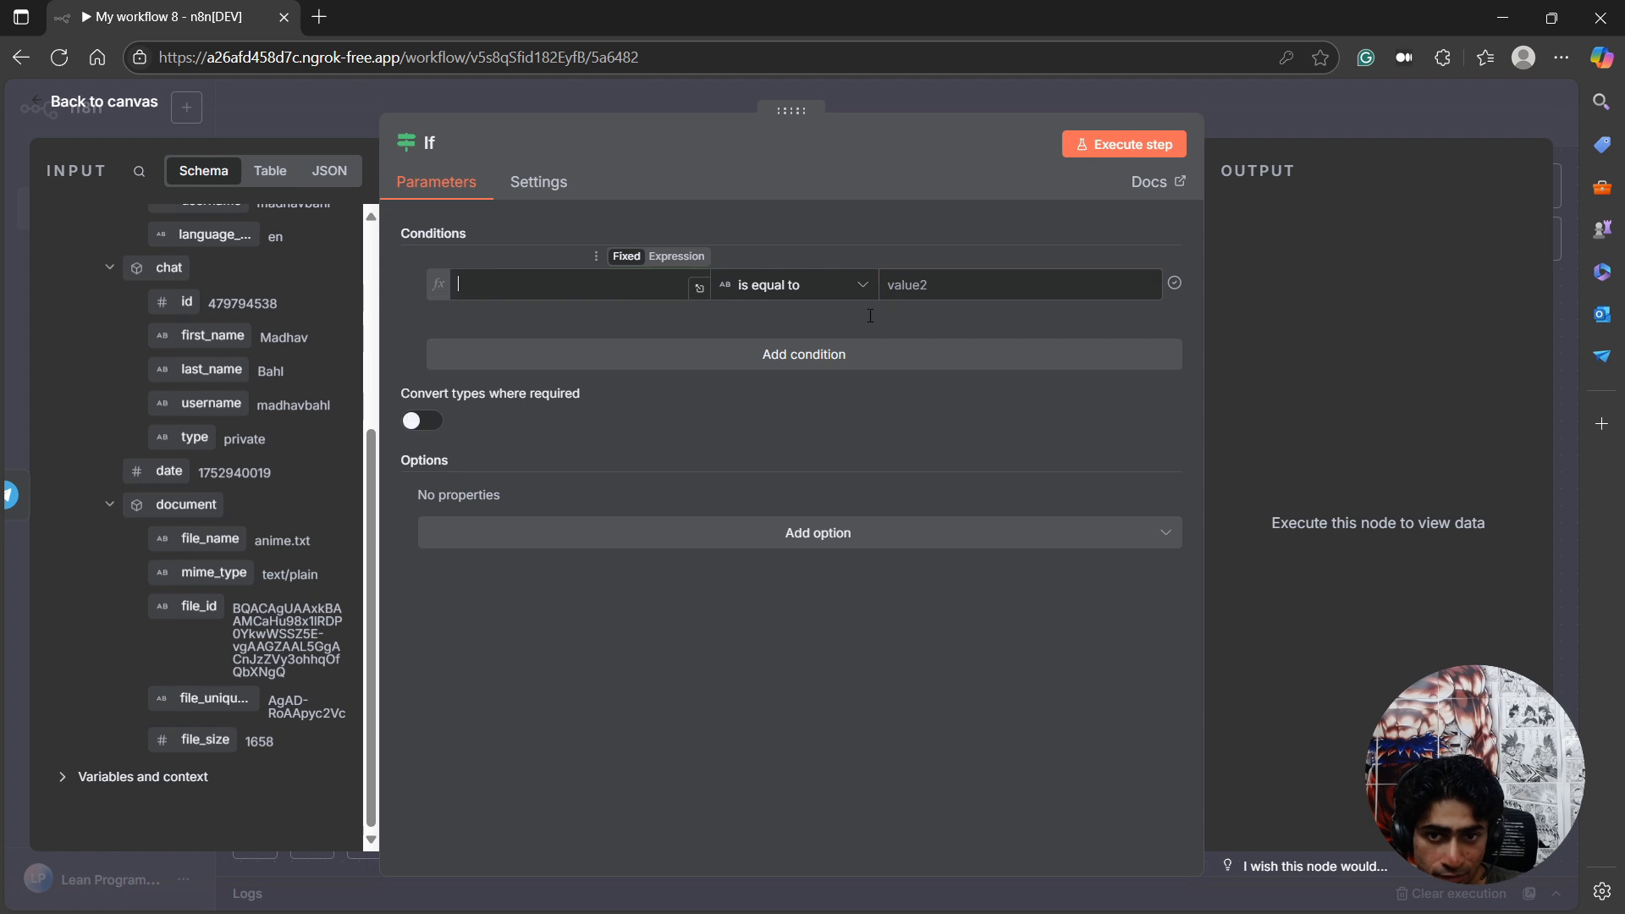
click(813, 296)
click(600, 314)
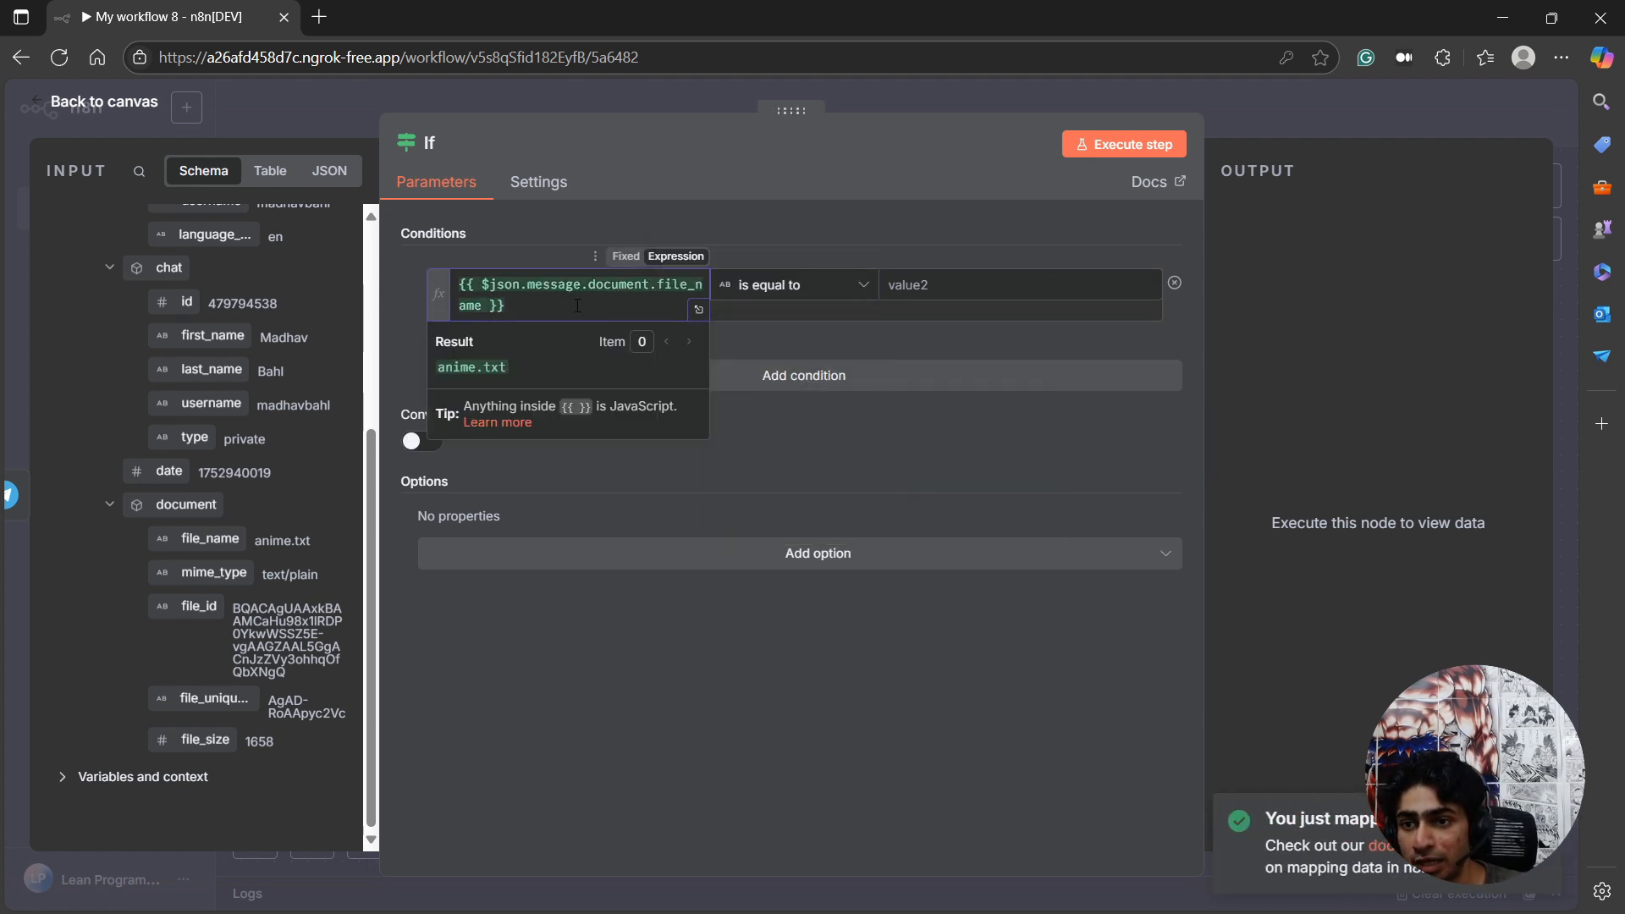
key(ctrl+a)
key(BackSpace)
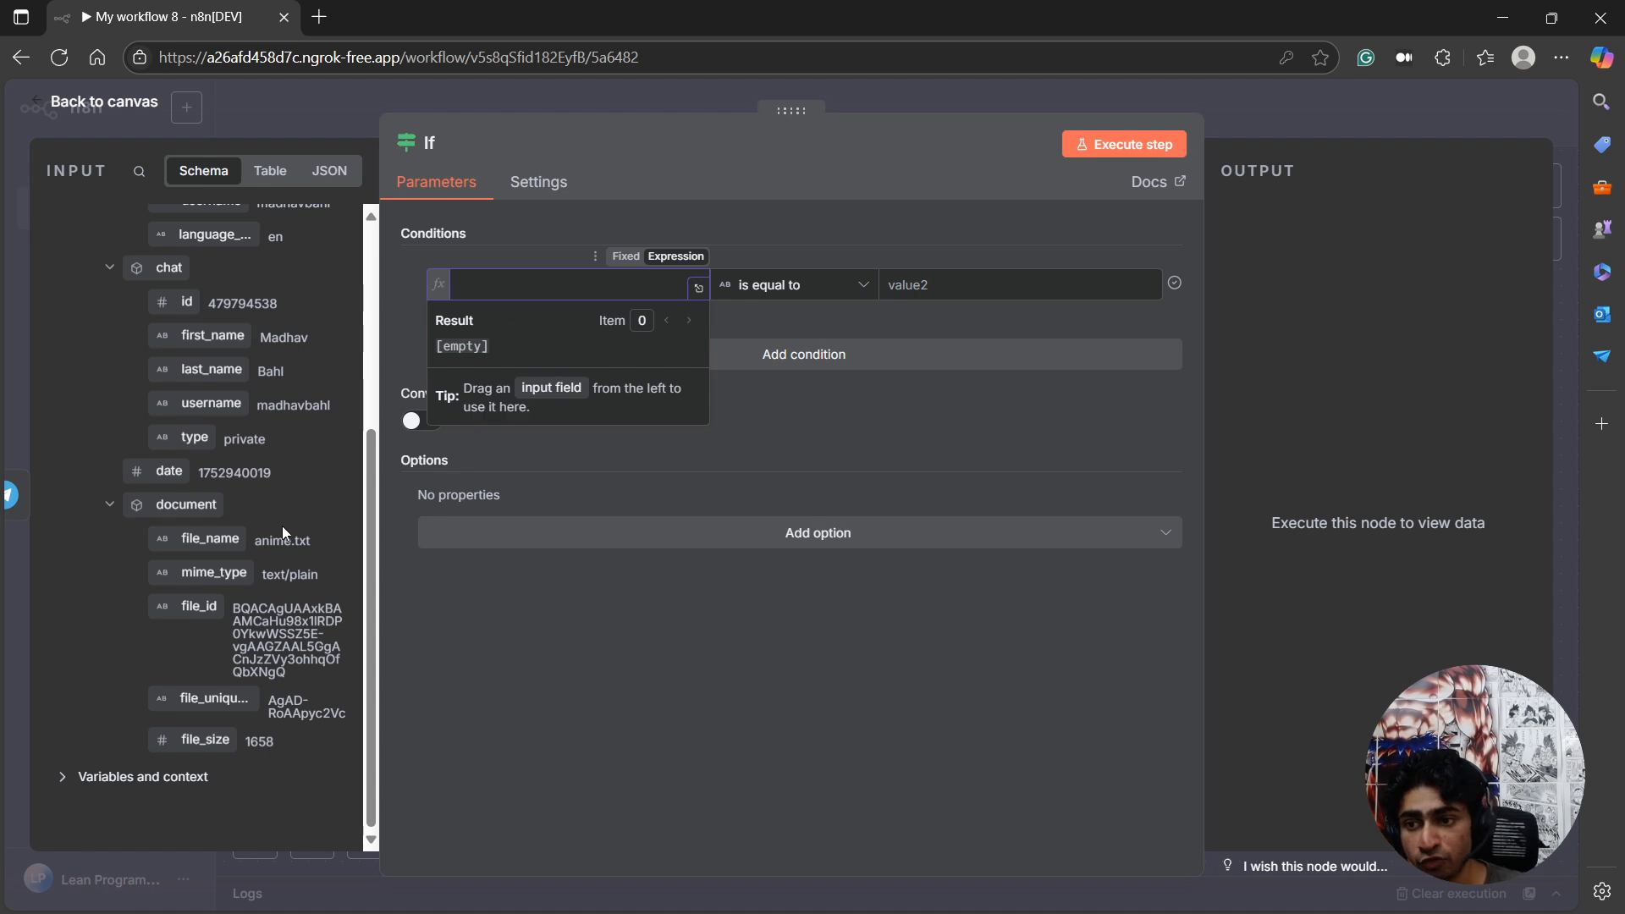
Set the If node's first condition to check that the object {{ $json.message.document }} exists.
drag(187, 504, 562, 302)
click(793, 295)
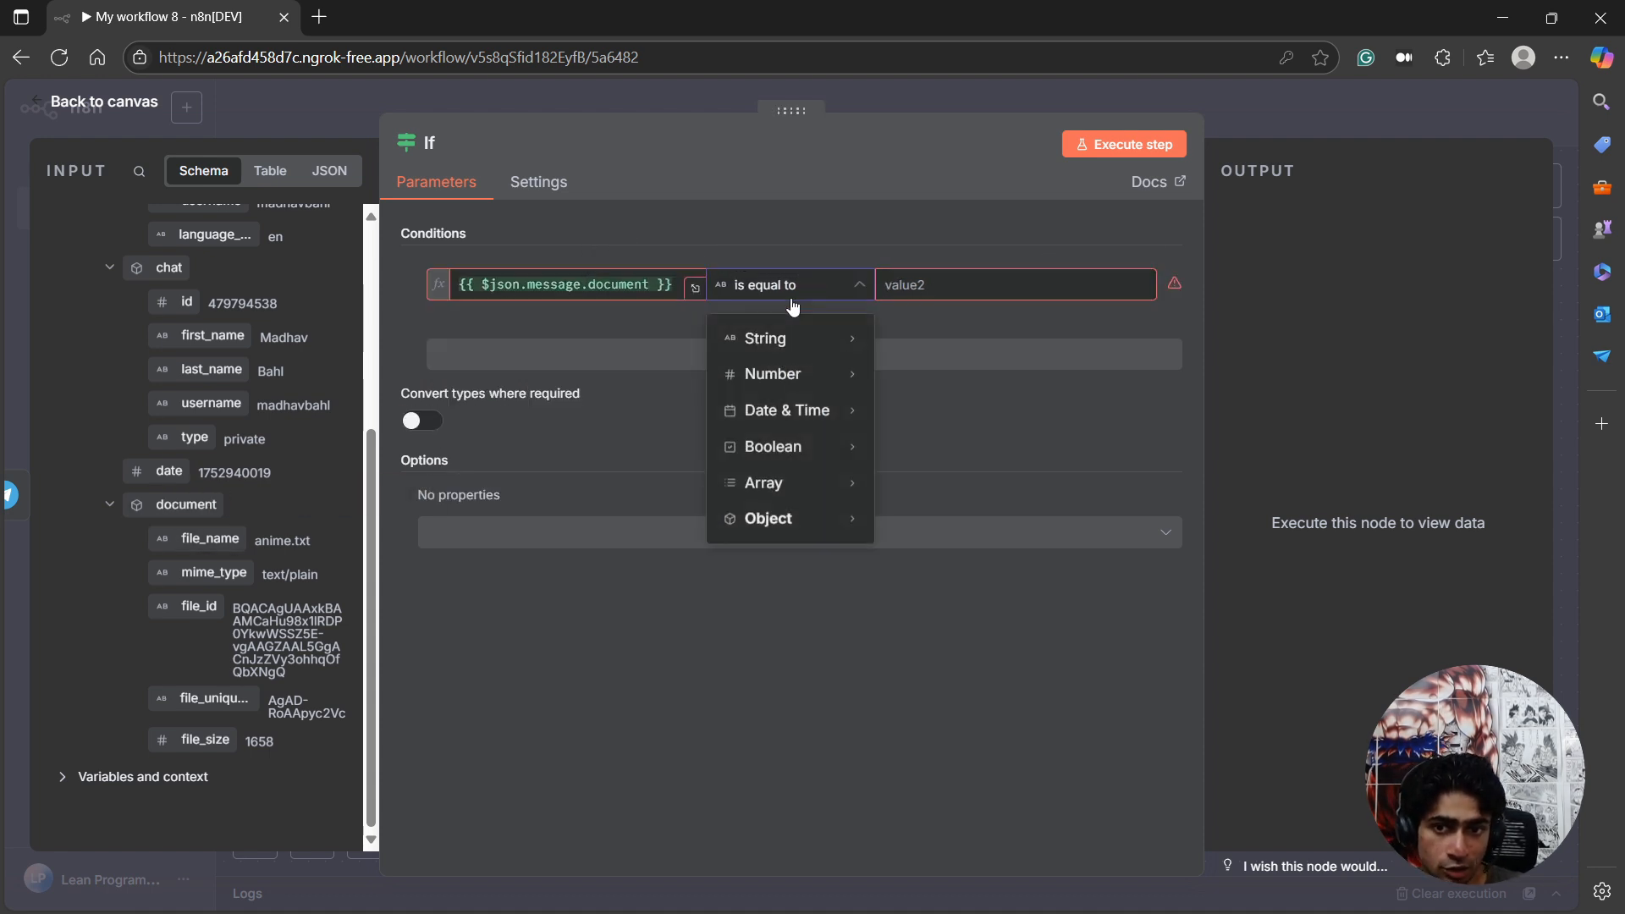
mouse_move(766, 521)
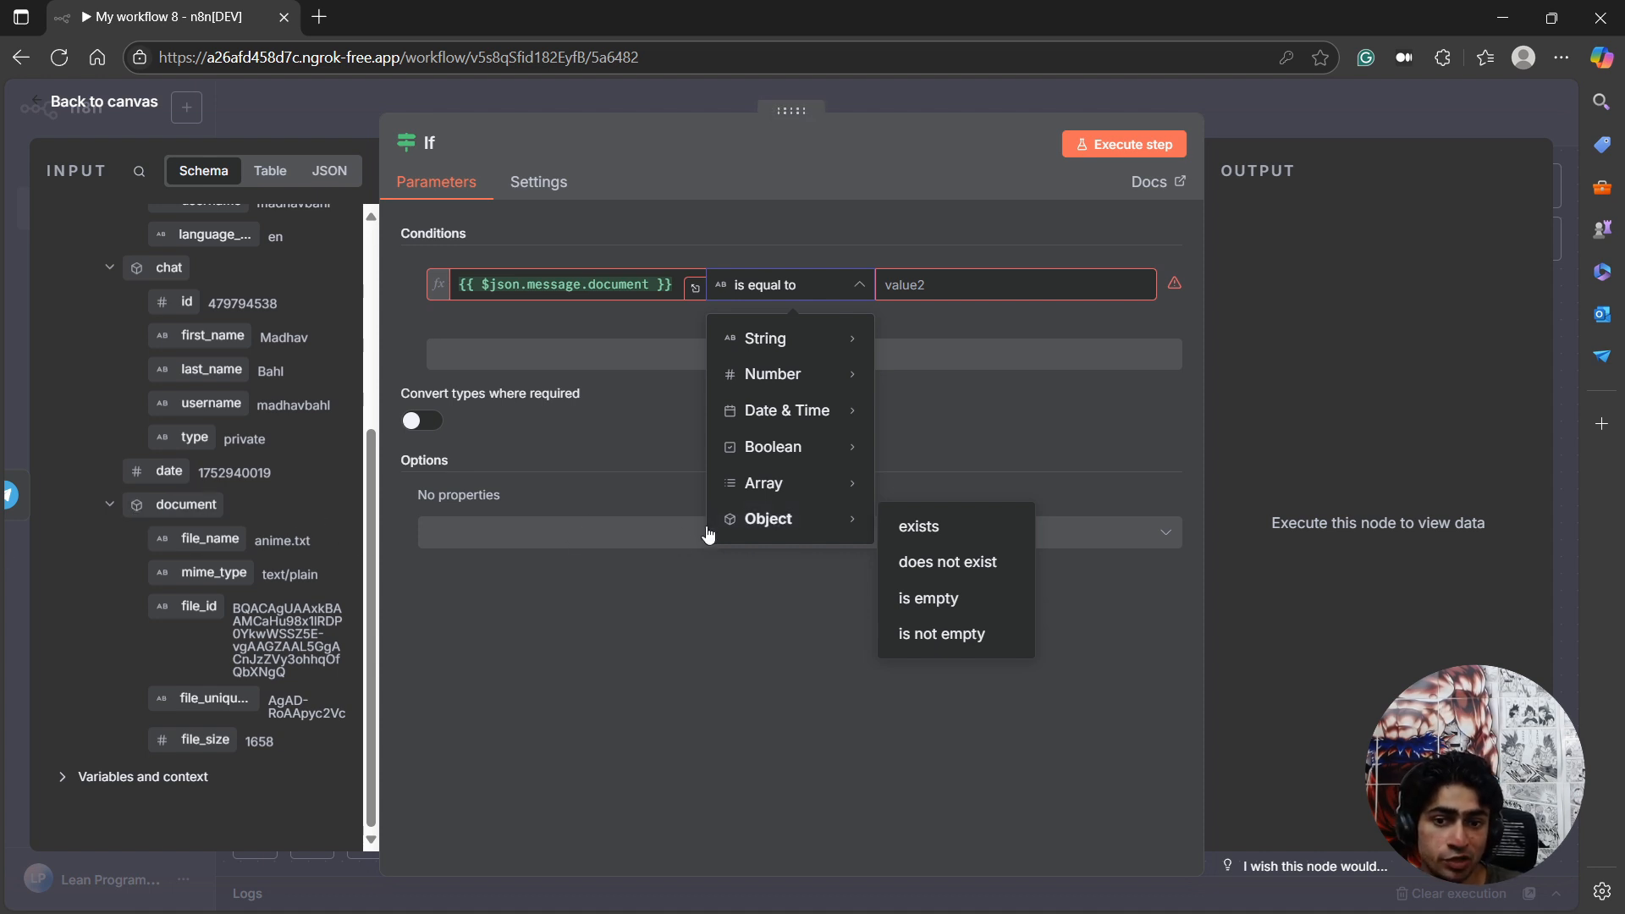
click(921, 526)
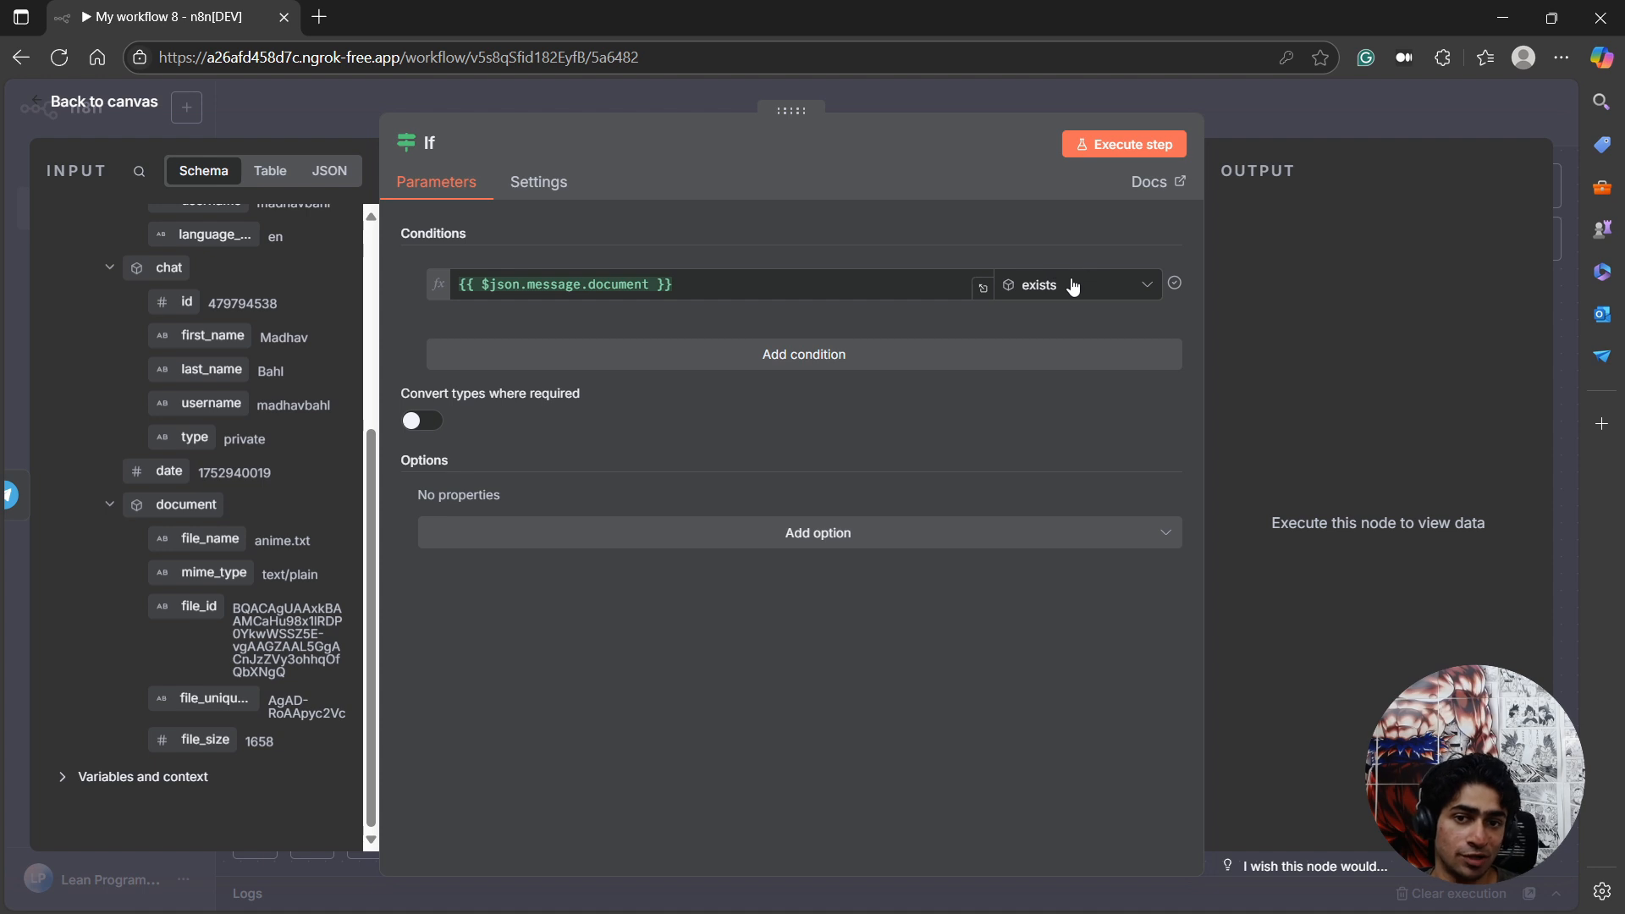
Add an AND condition that the document's file_name contains .txt, then execute the If step and return to the canvas.
click(621, 371)
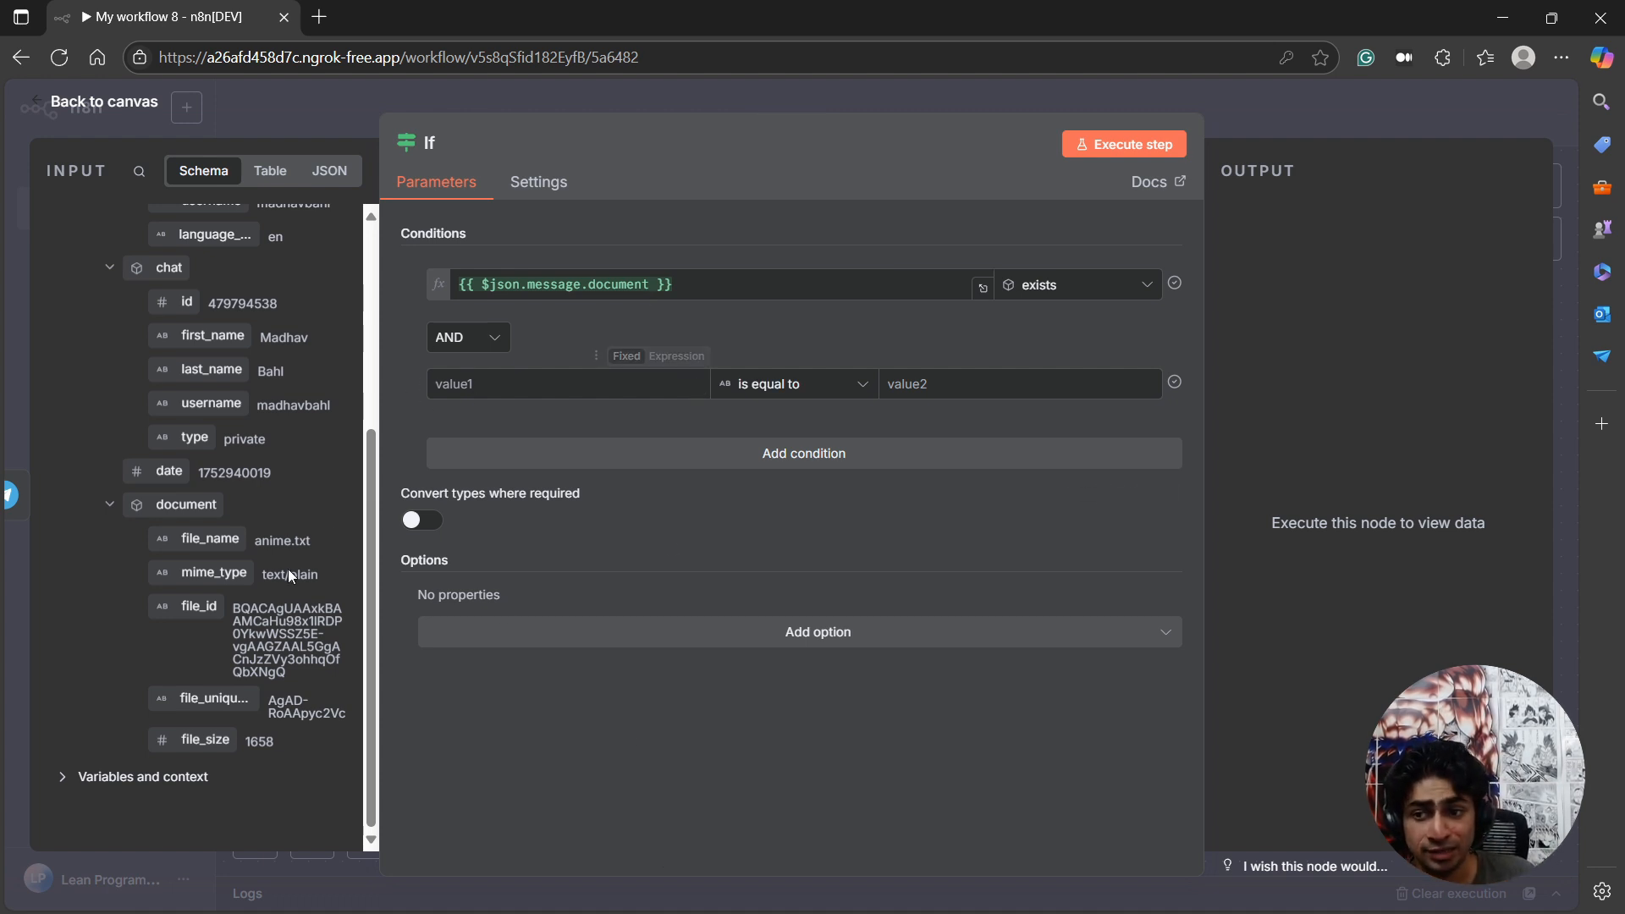
drag(210, 538, 592, 390)
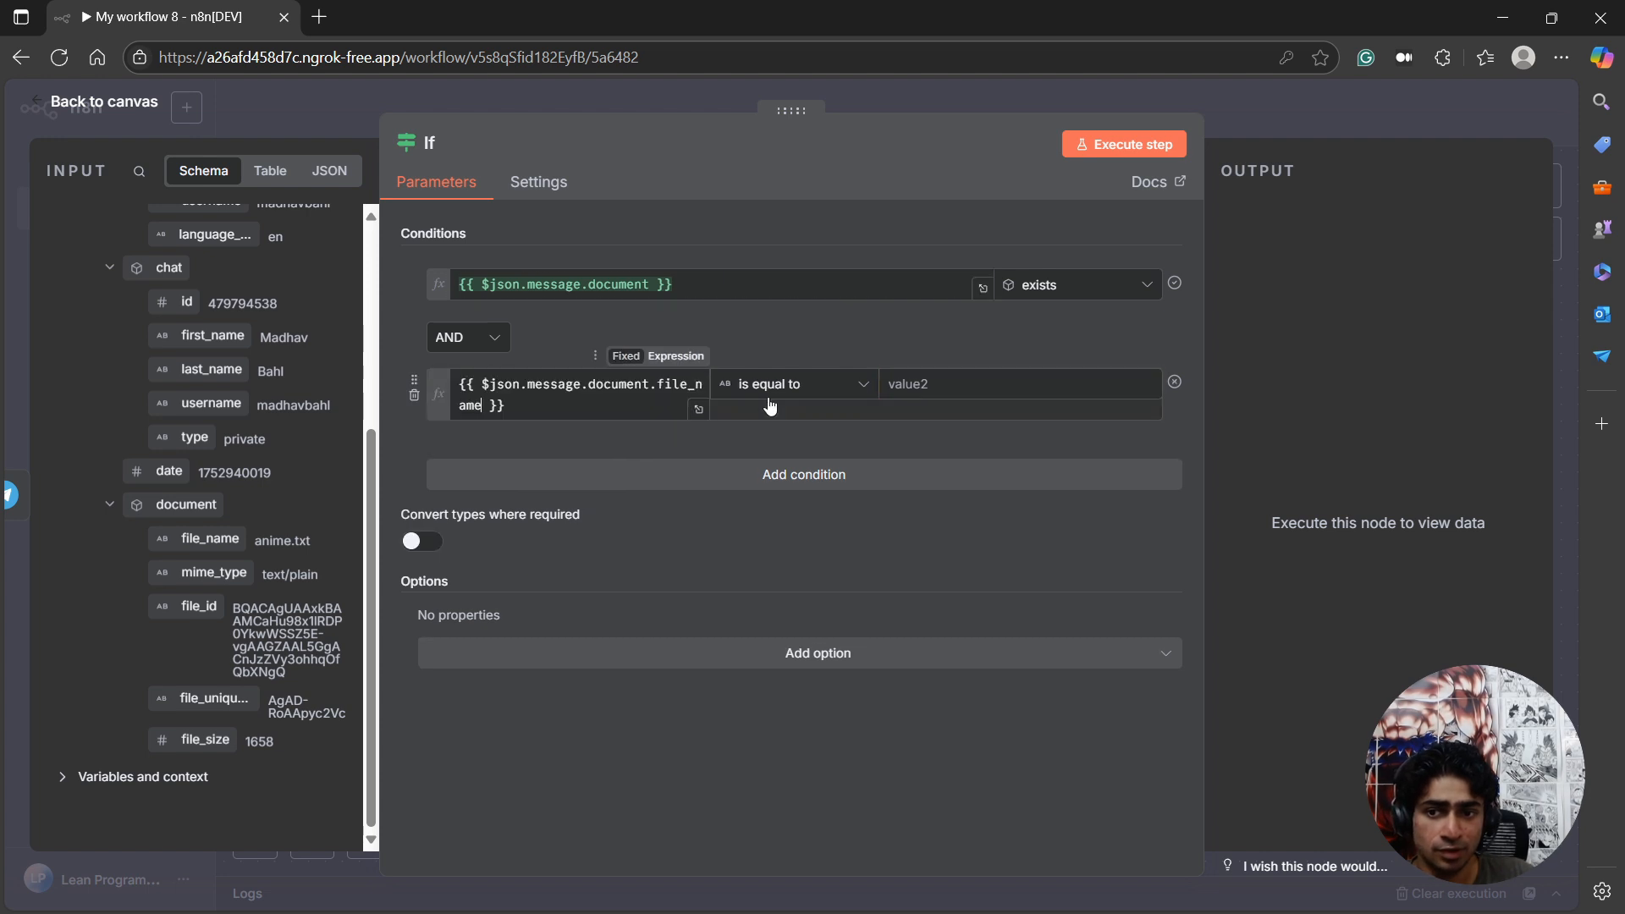
click(832, 395)
mouse_move(771, 437)
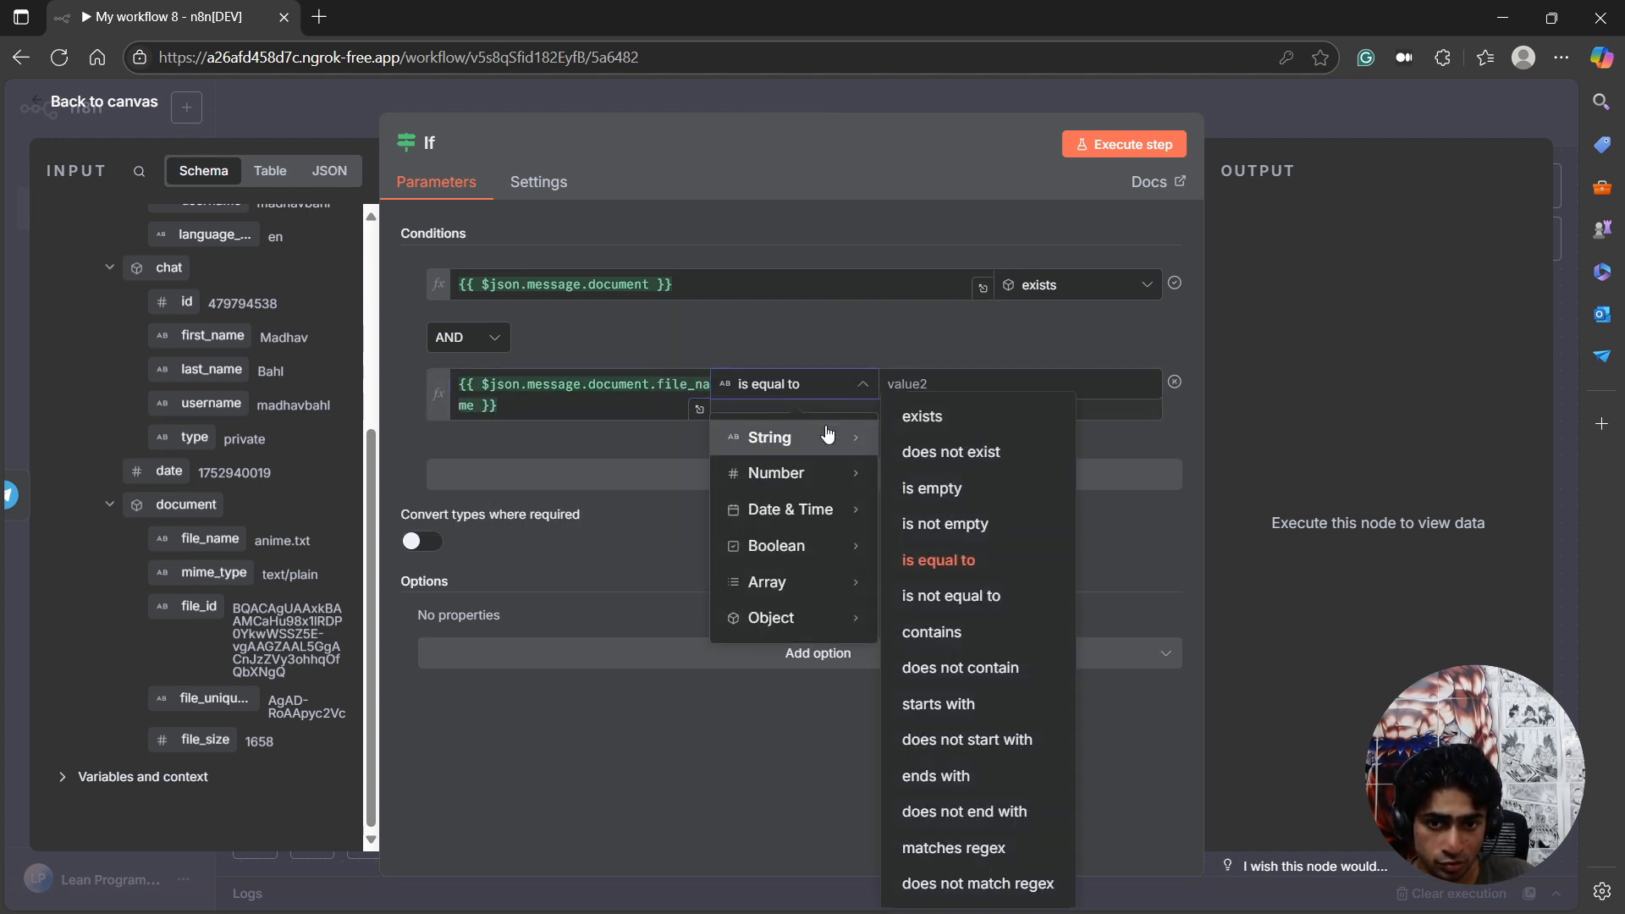
click(989, 634)
click(1012, 391)
text(.txt)
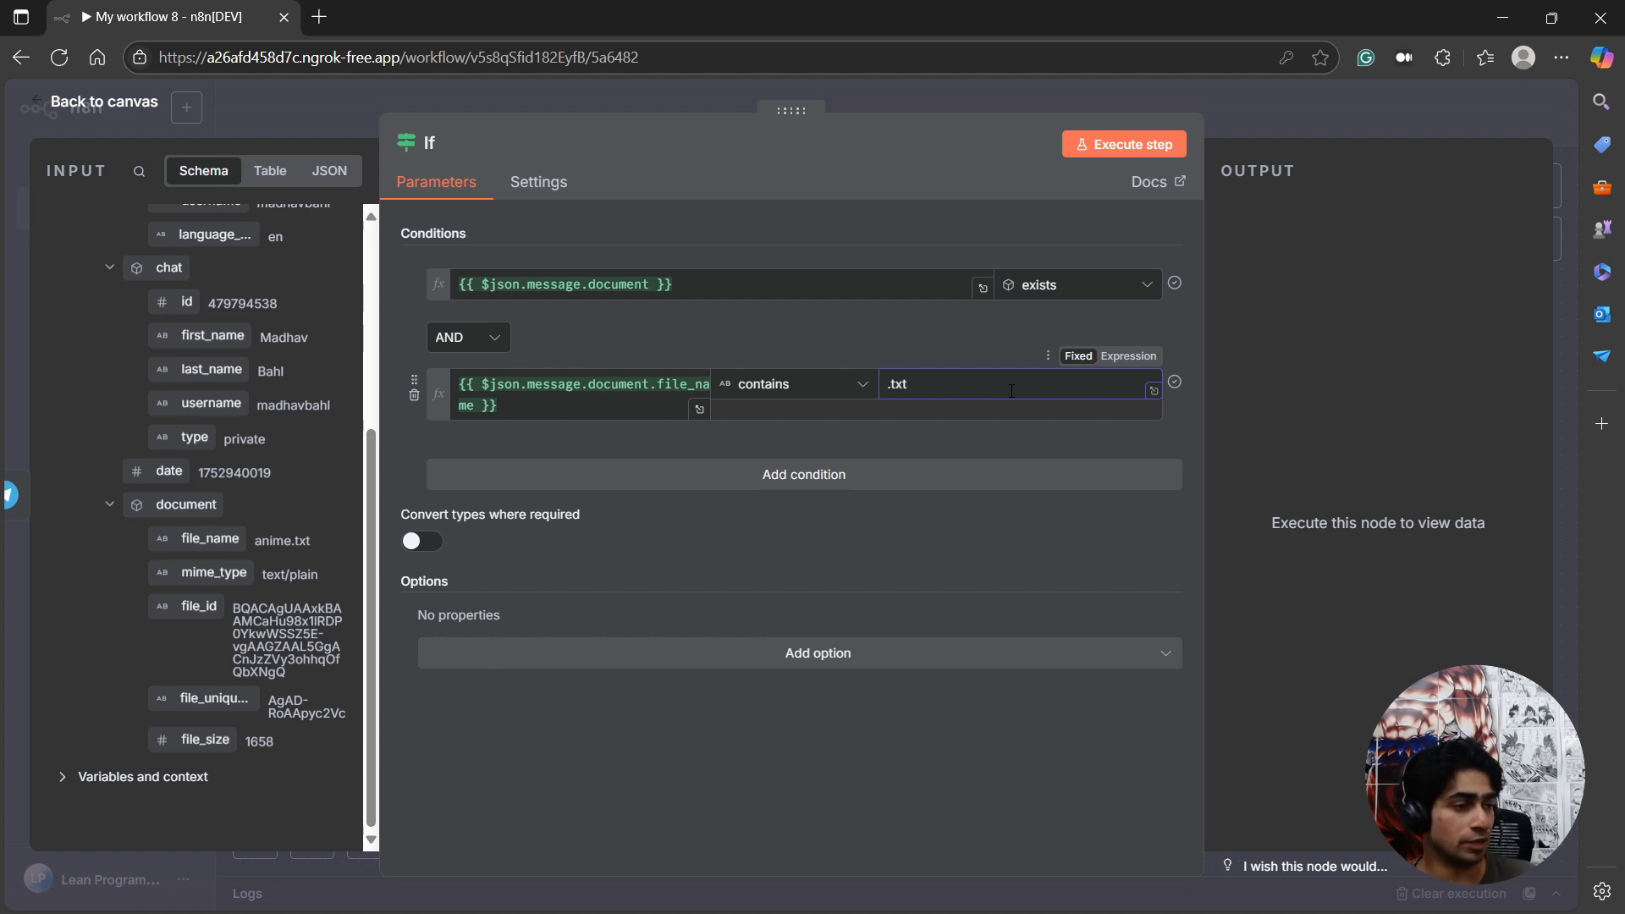
click(1125, 144)
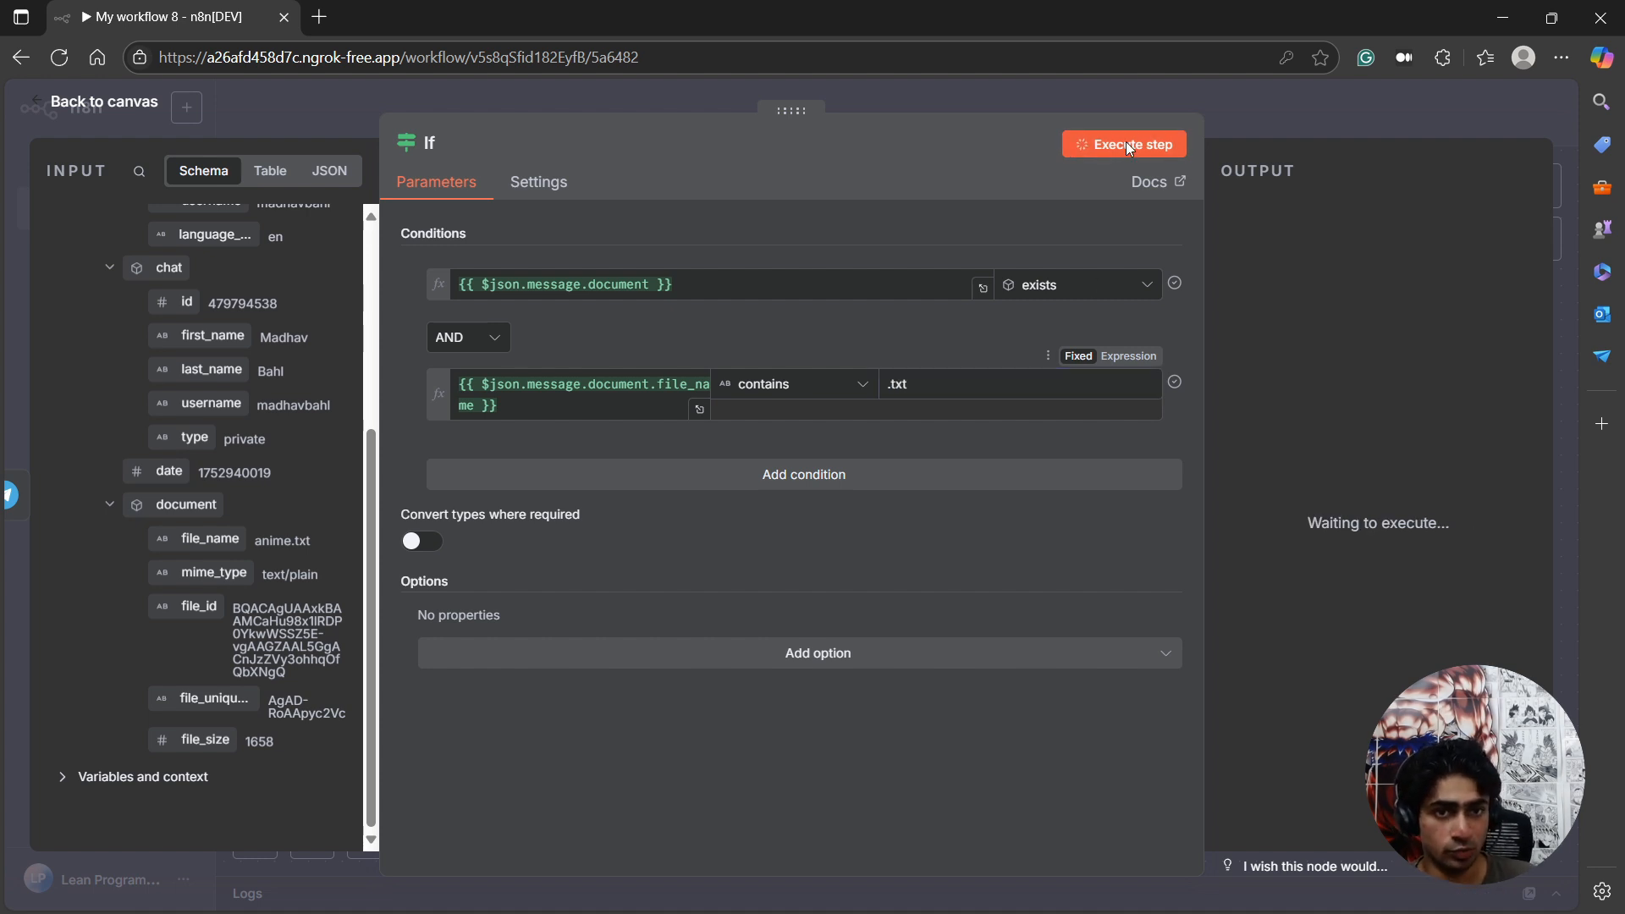
click(137, 103)
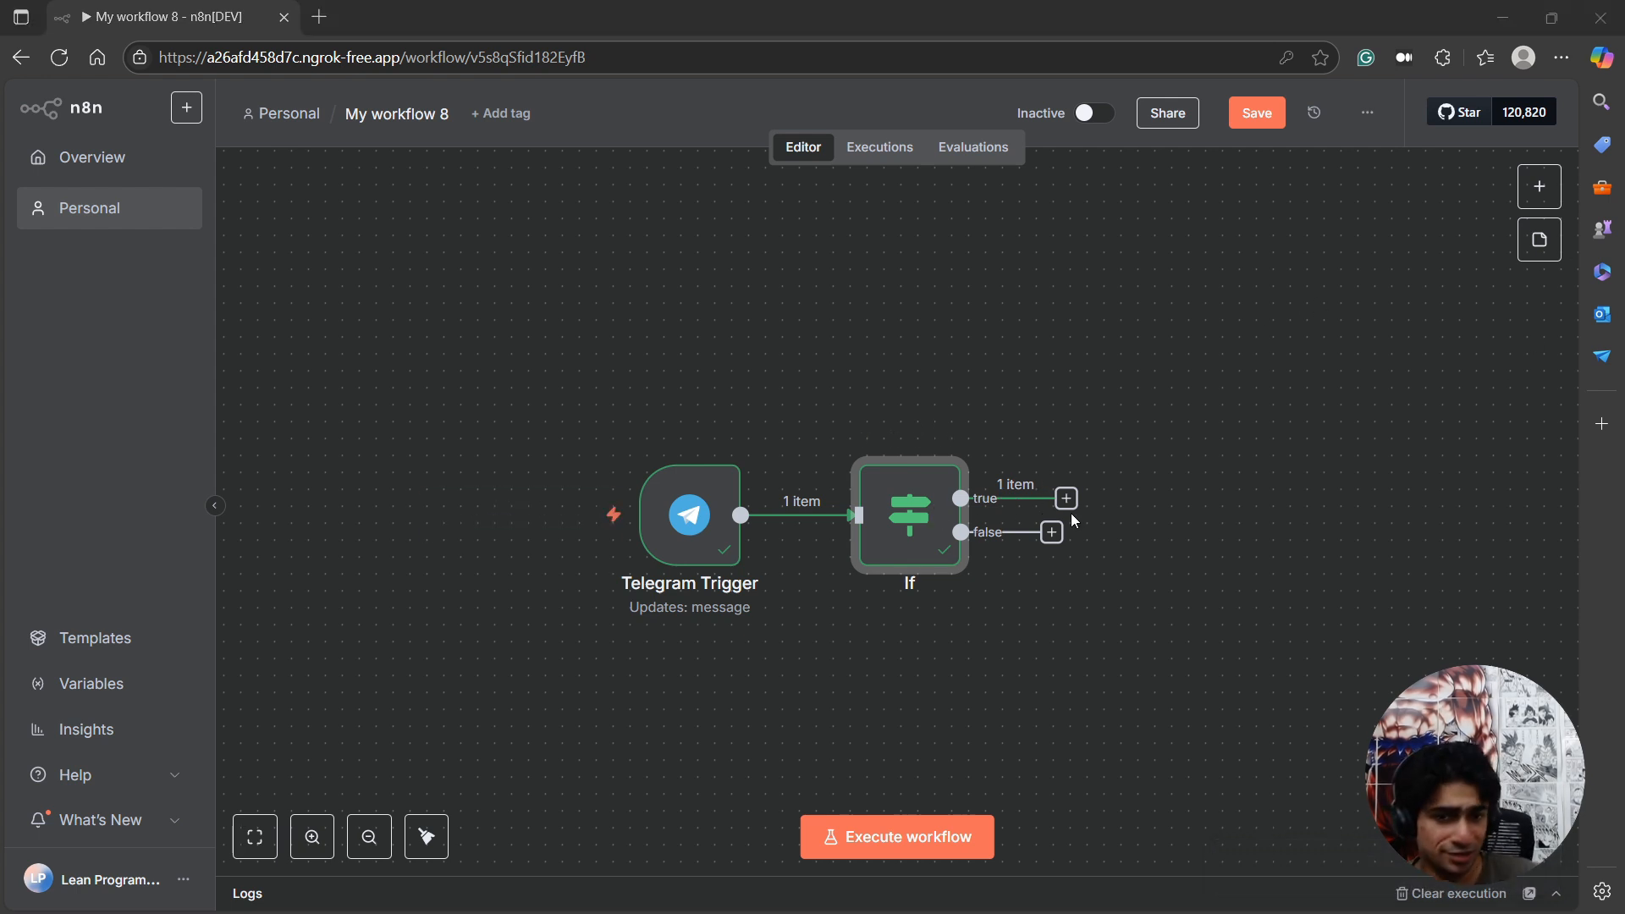
drag(1028, 543, 1047, 566)
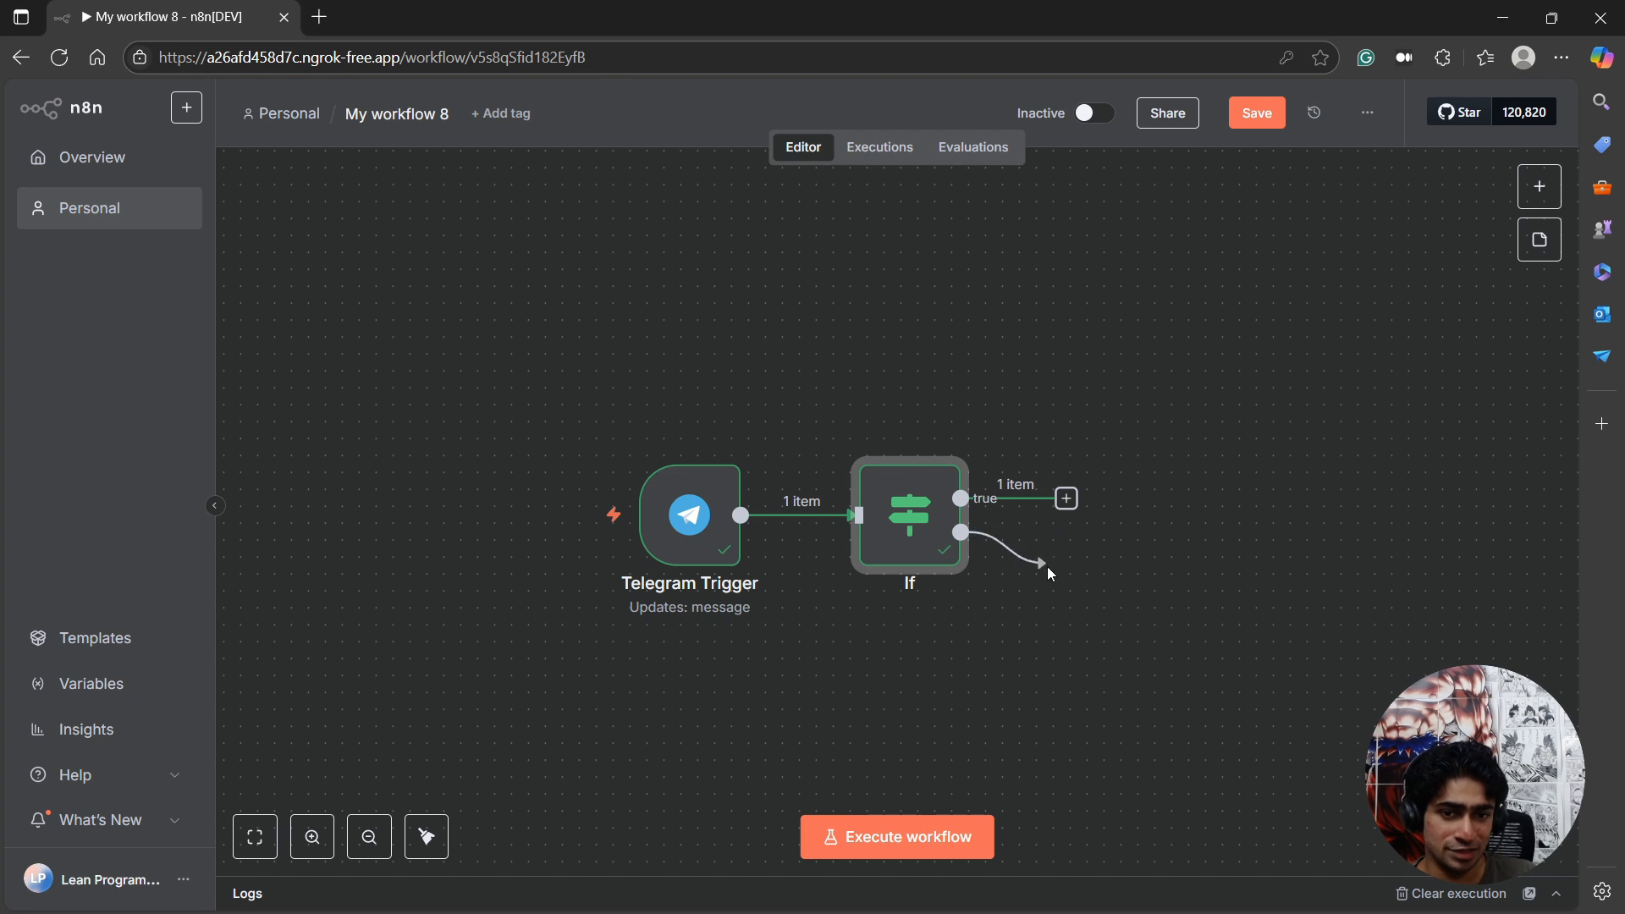
drag(1064, 676, 1064, 676)
click(1127, 378)
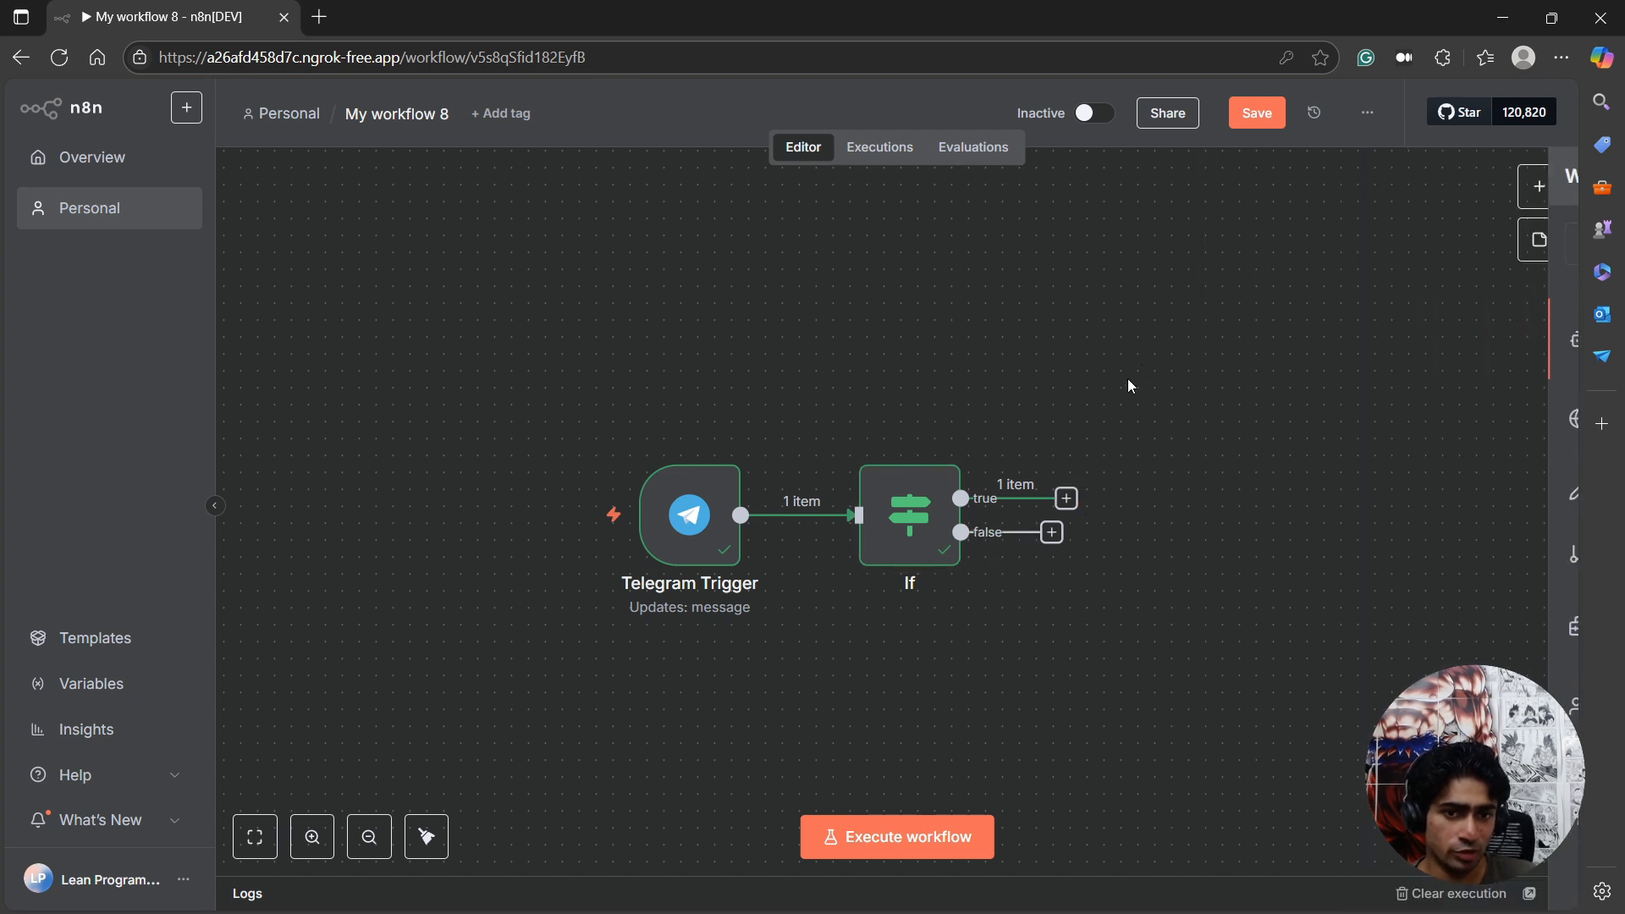
click(1068, 499)
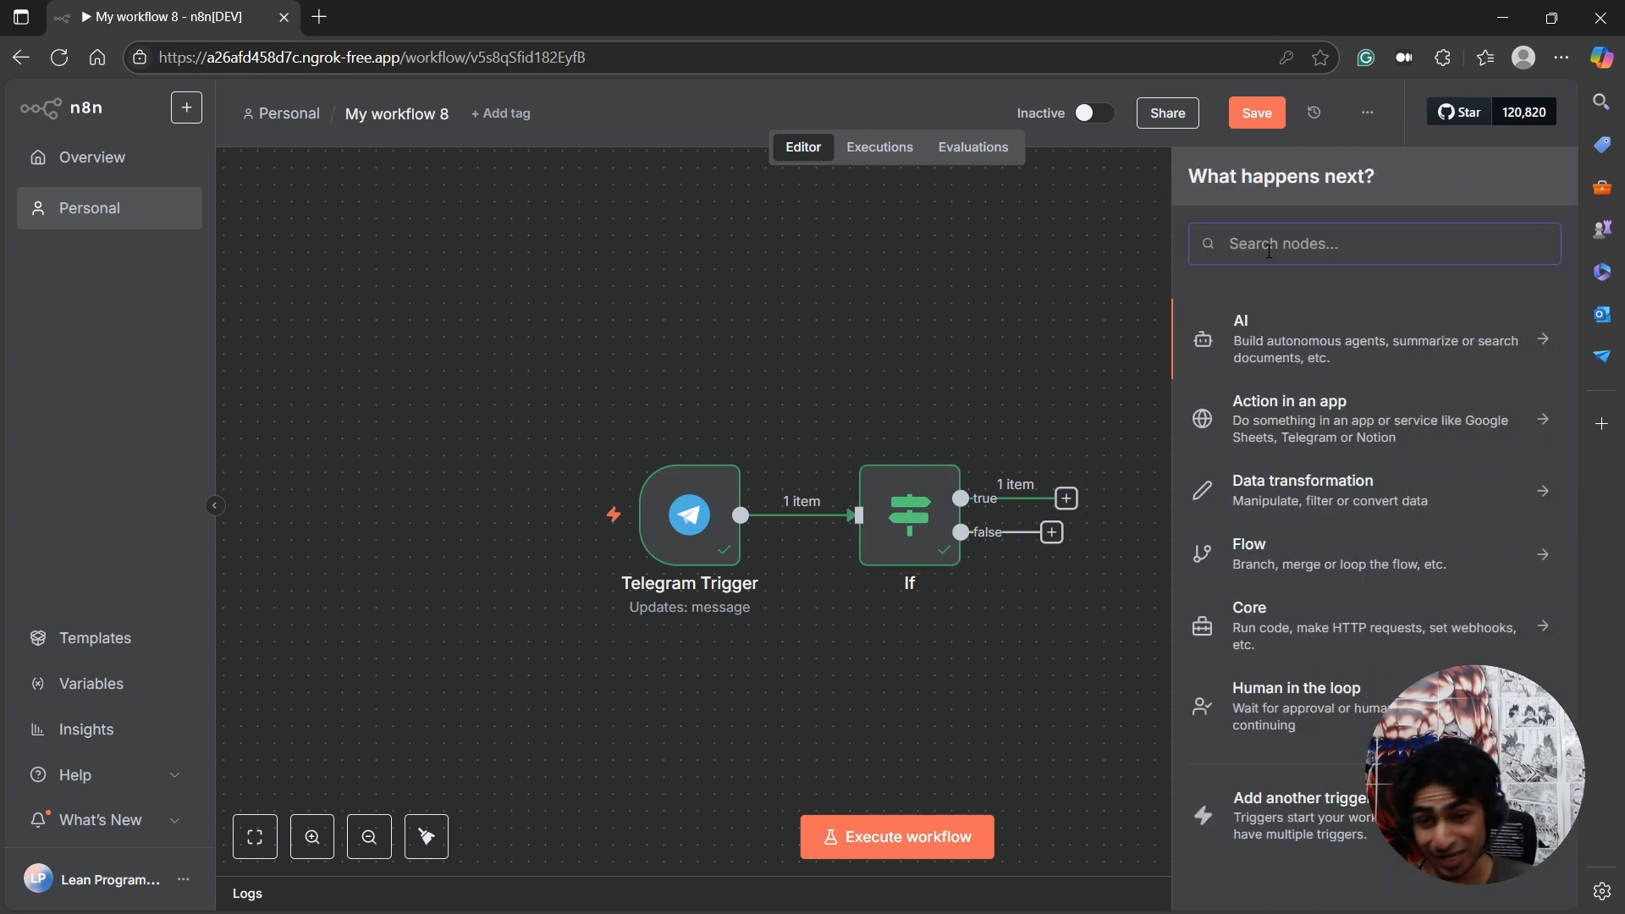
Examine the document's file_id in the If node's input, and return to the canvas.
double_click(914, 525)
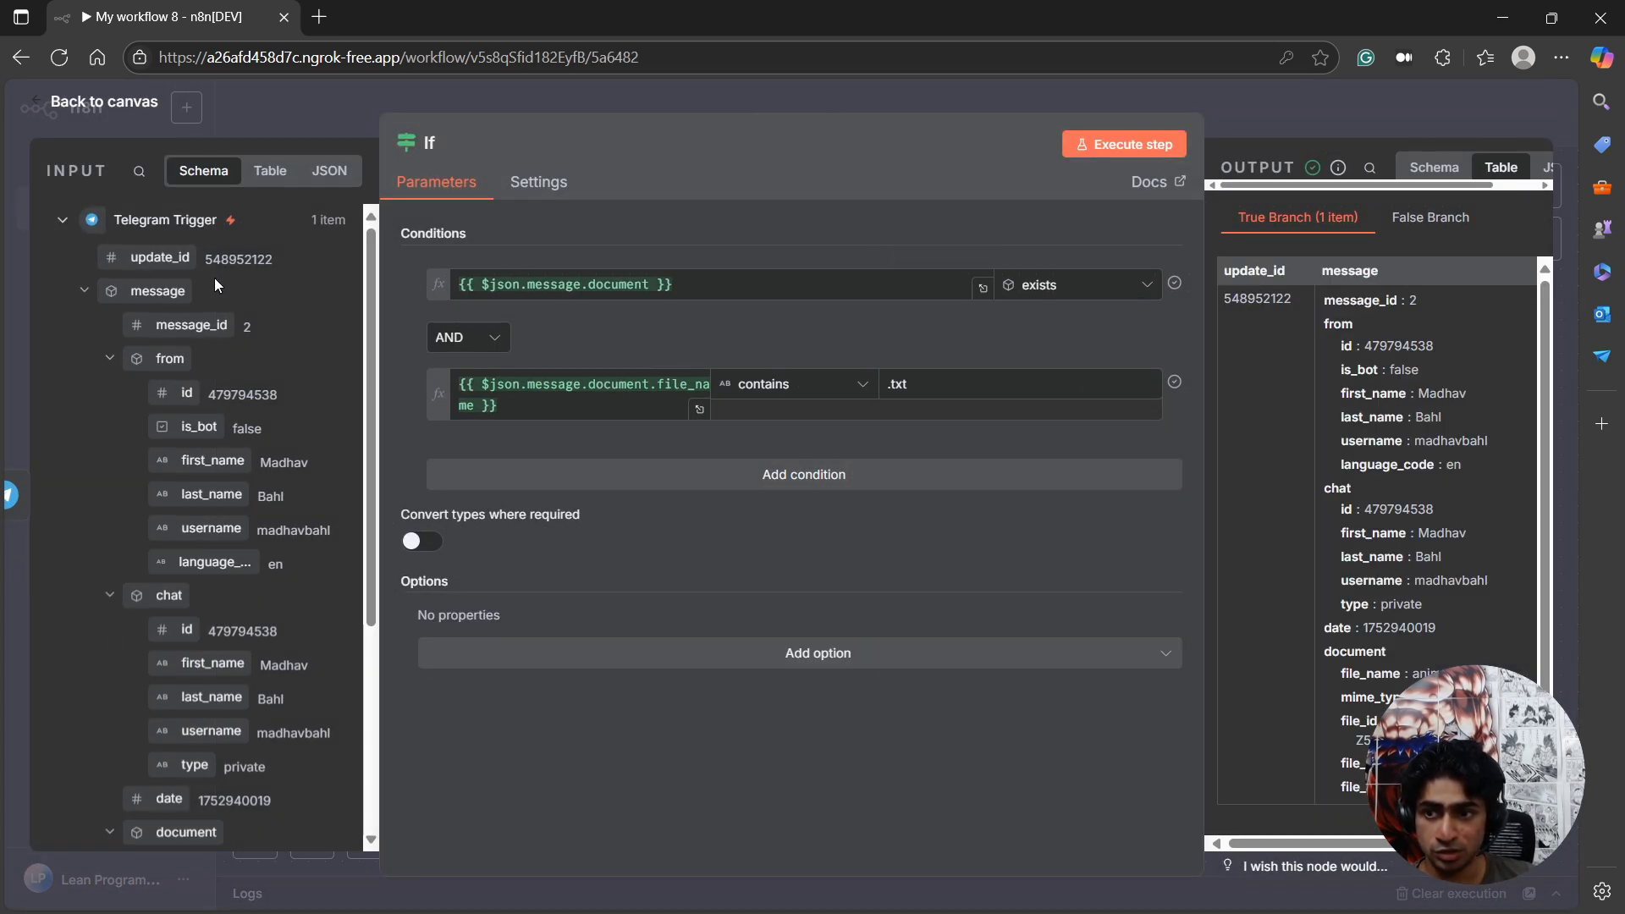
scroll(208, 676, down, 4)
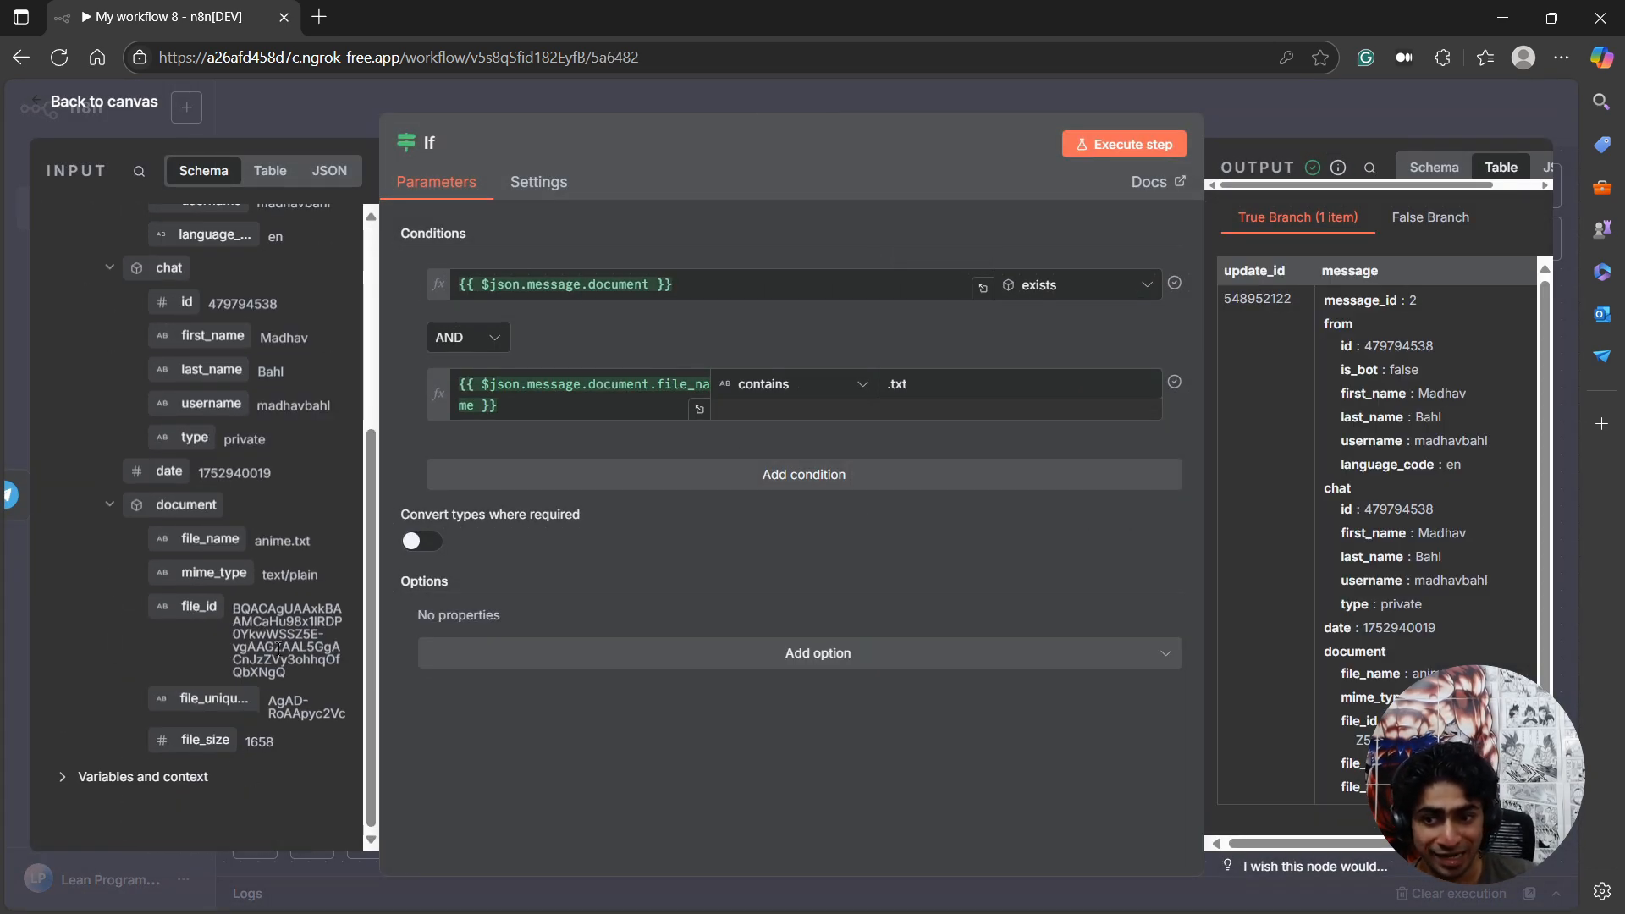
drag(235, 608, 303, 661)
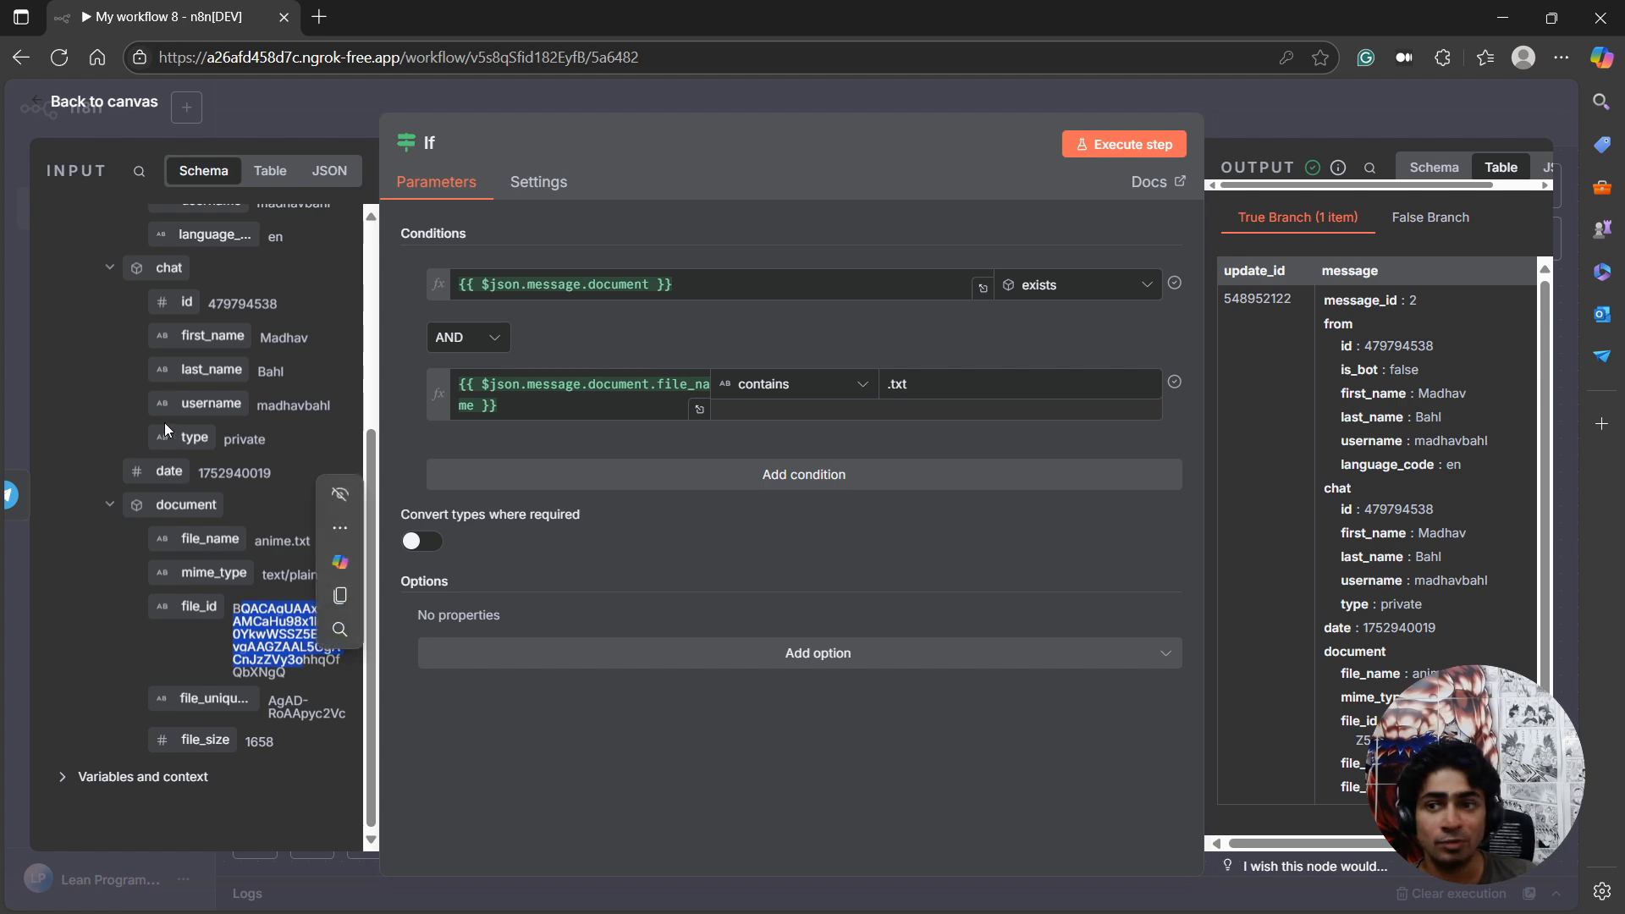
click(132, 116)
Add a Telegram "Get a file" node to the If node's true branch.
click(1066, 498)
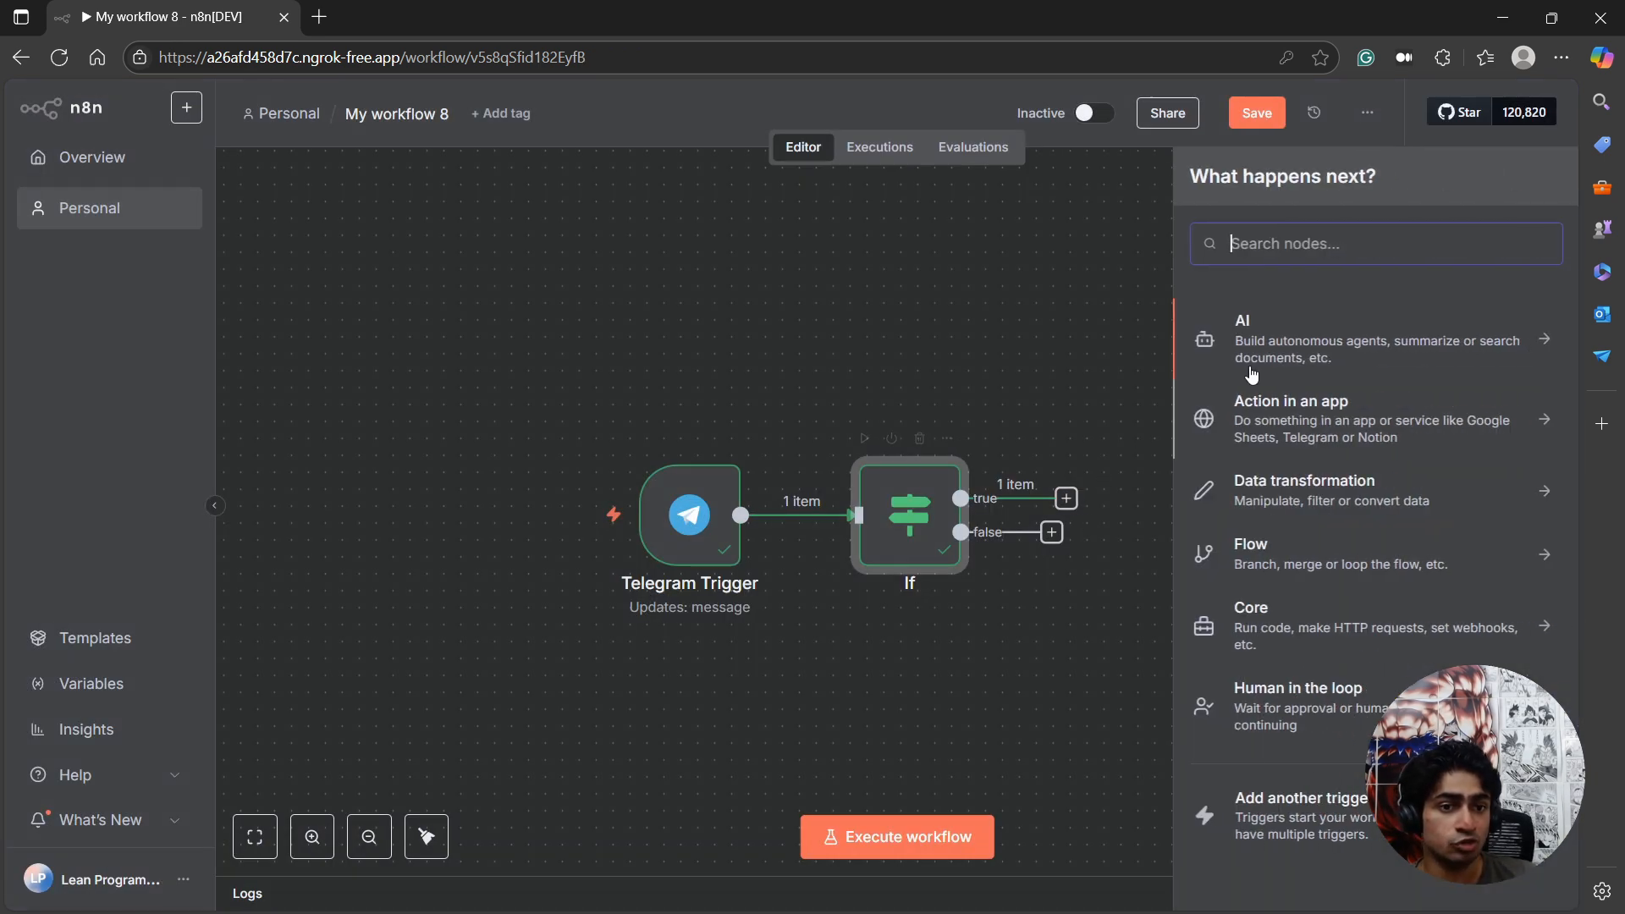
text(tele)
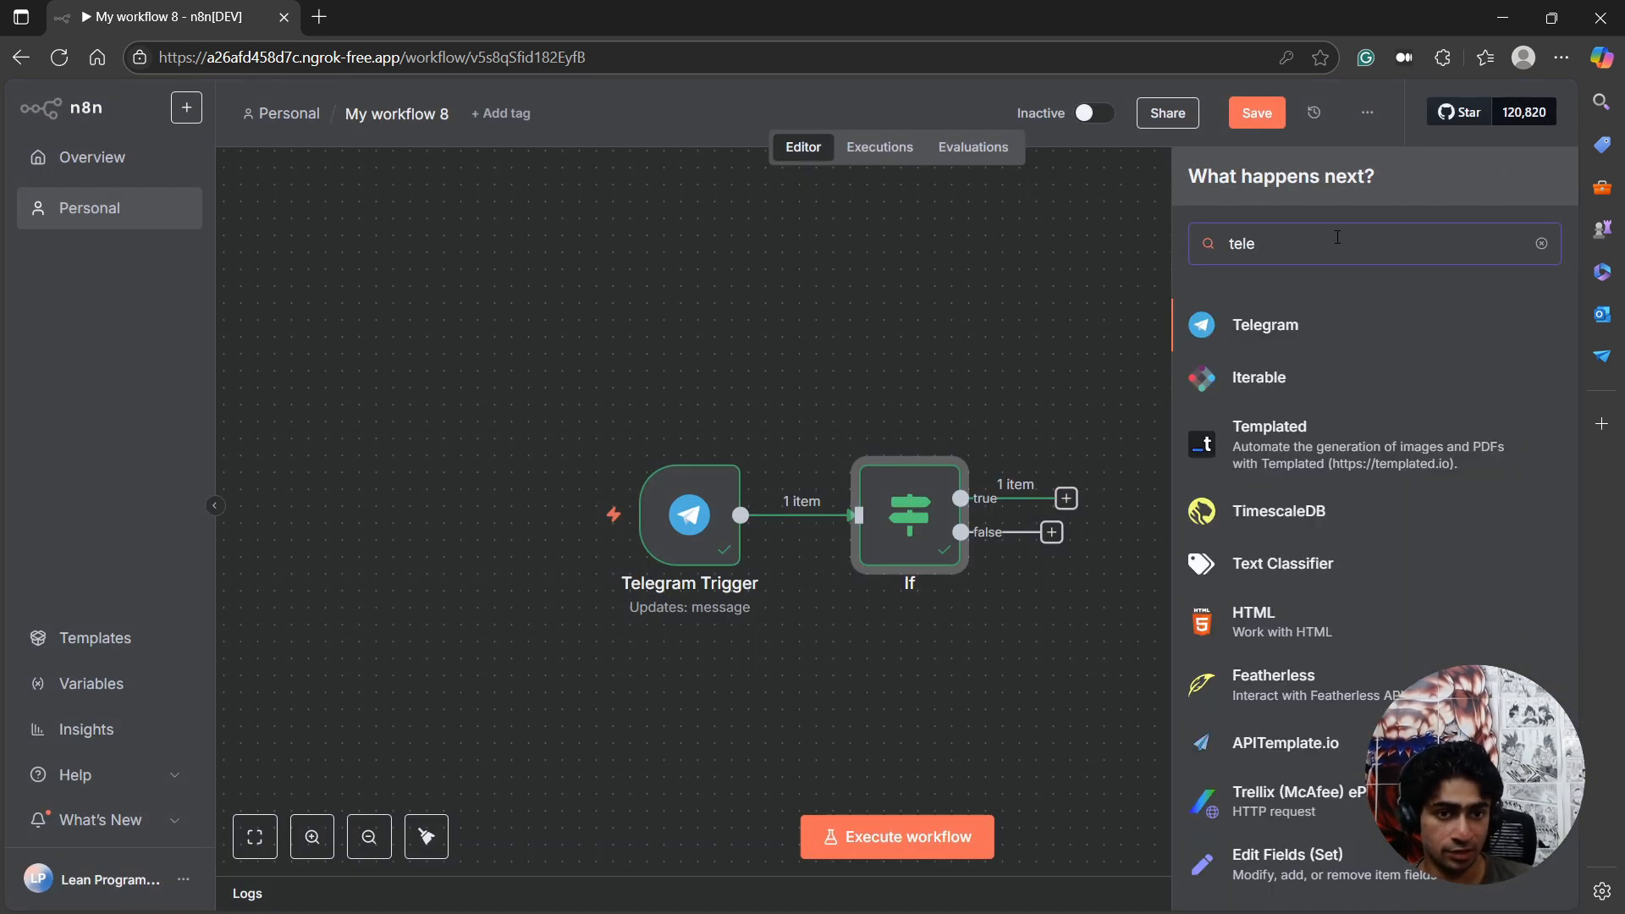
click(1301, 335)
text(file)
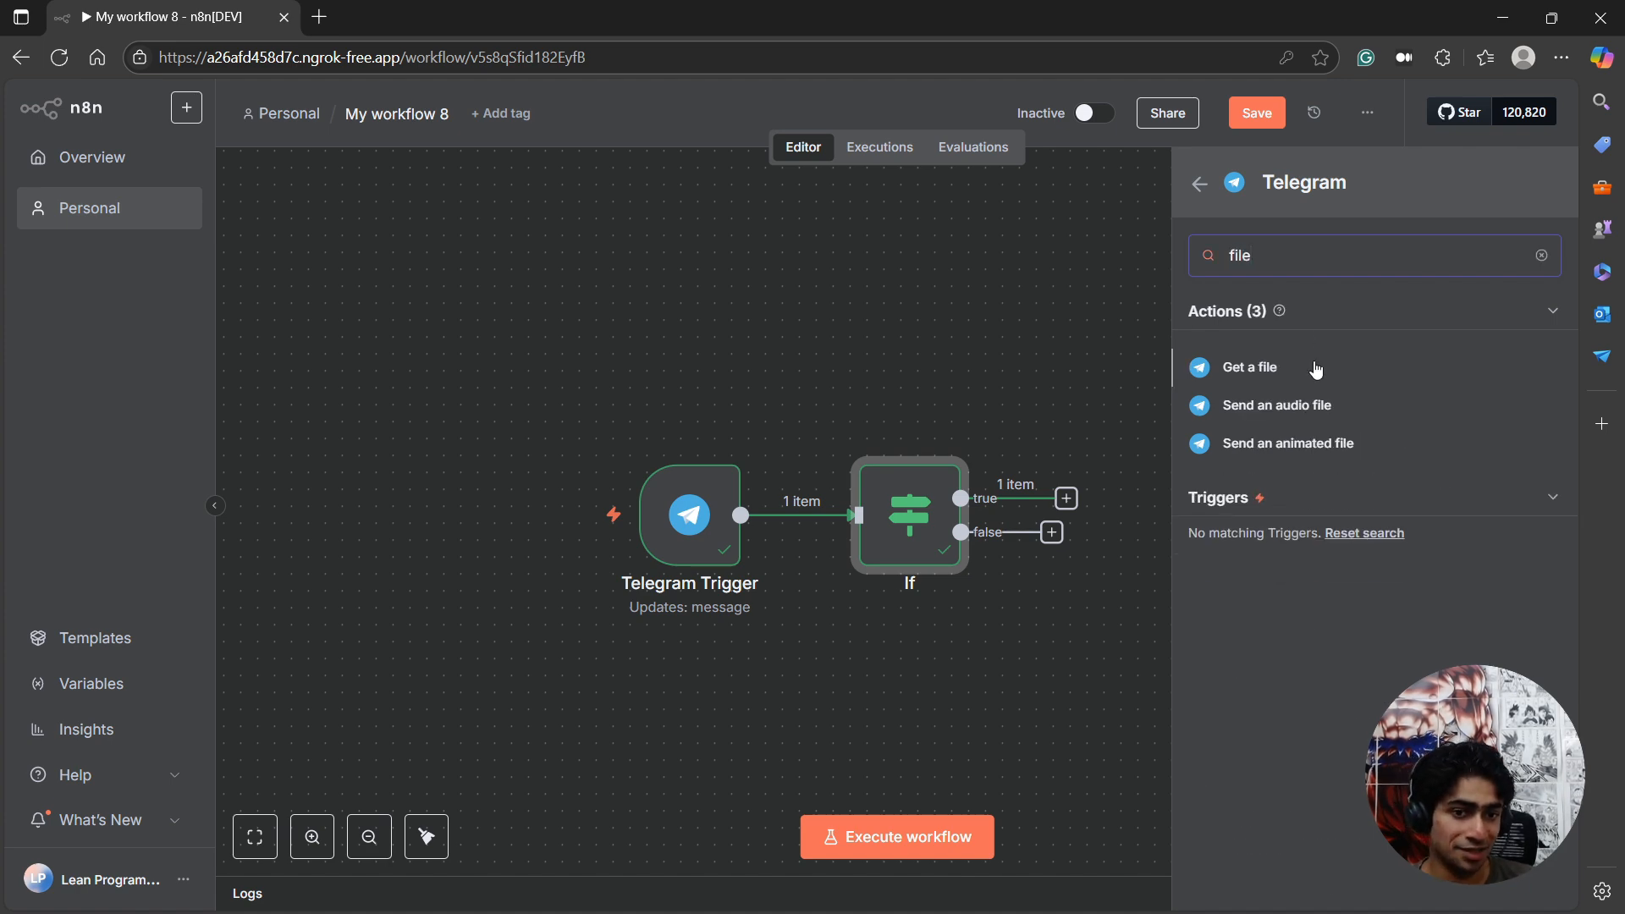
click(1245, 366)
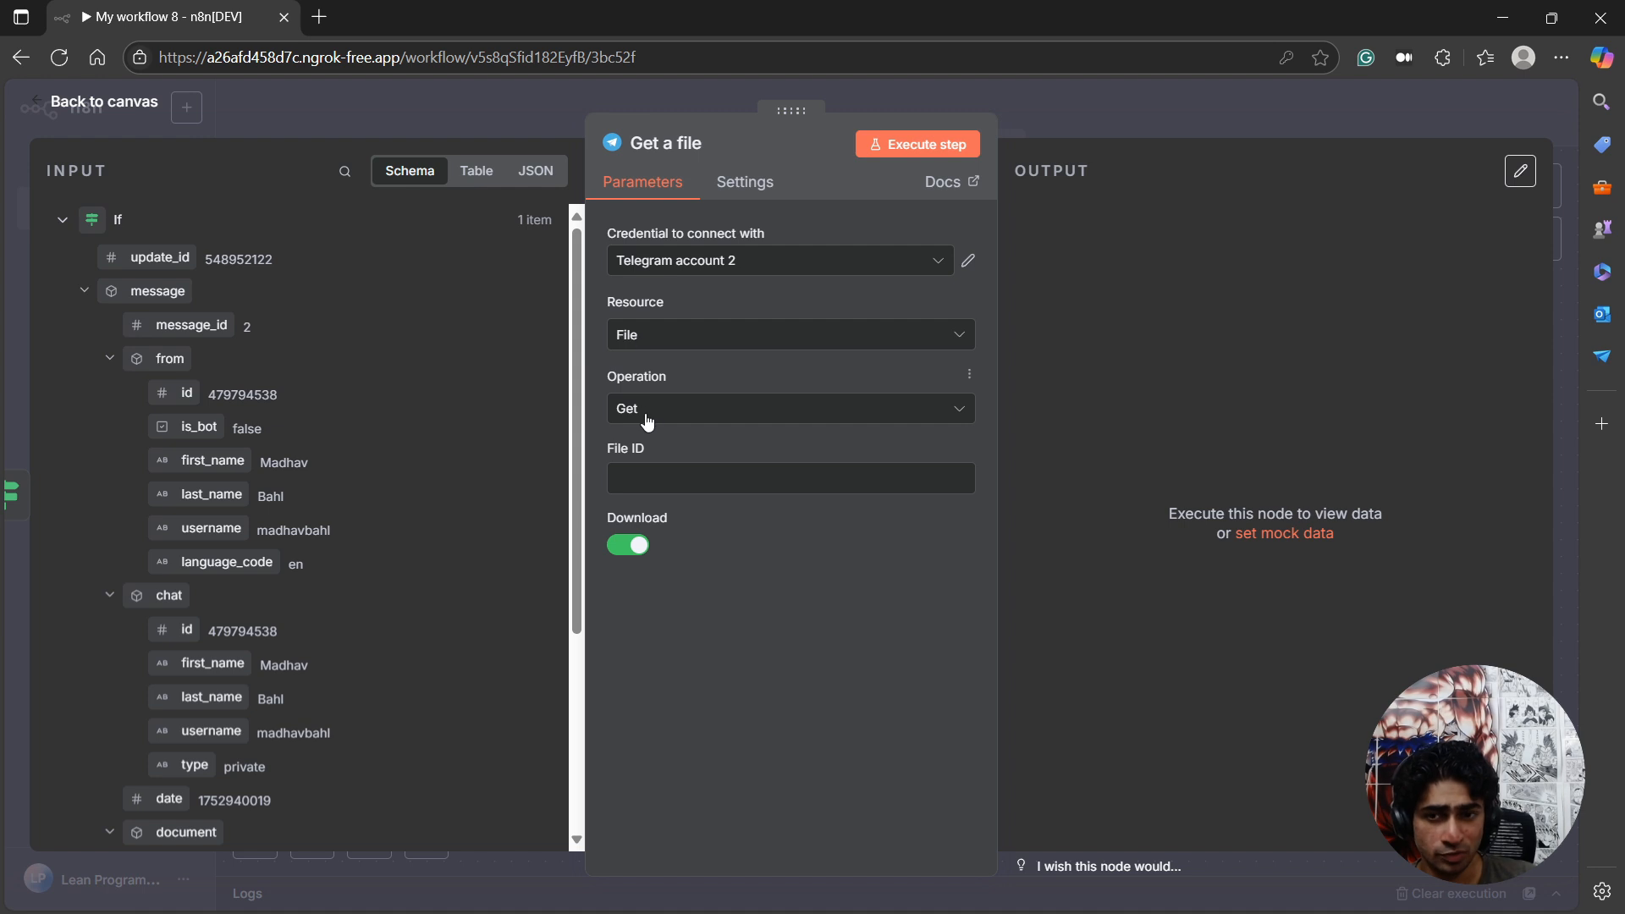
Map the document's file_id into the File ID of the Get a file node, and execute the step to check its binary output.
scroll(228, 724, down, 3)
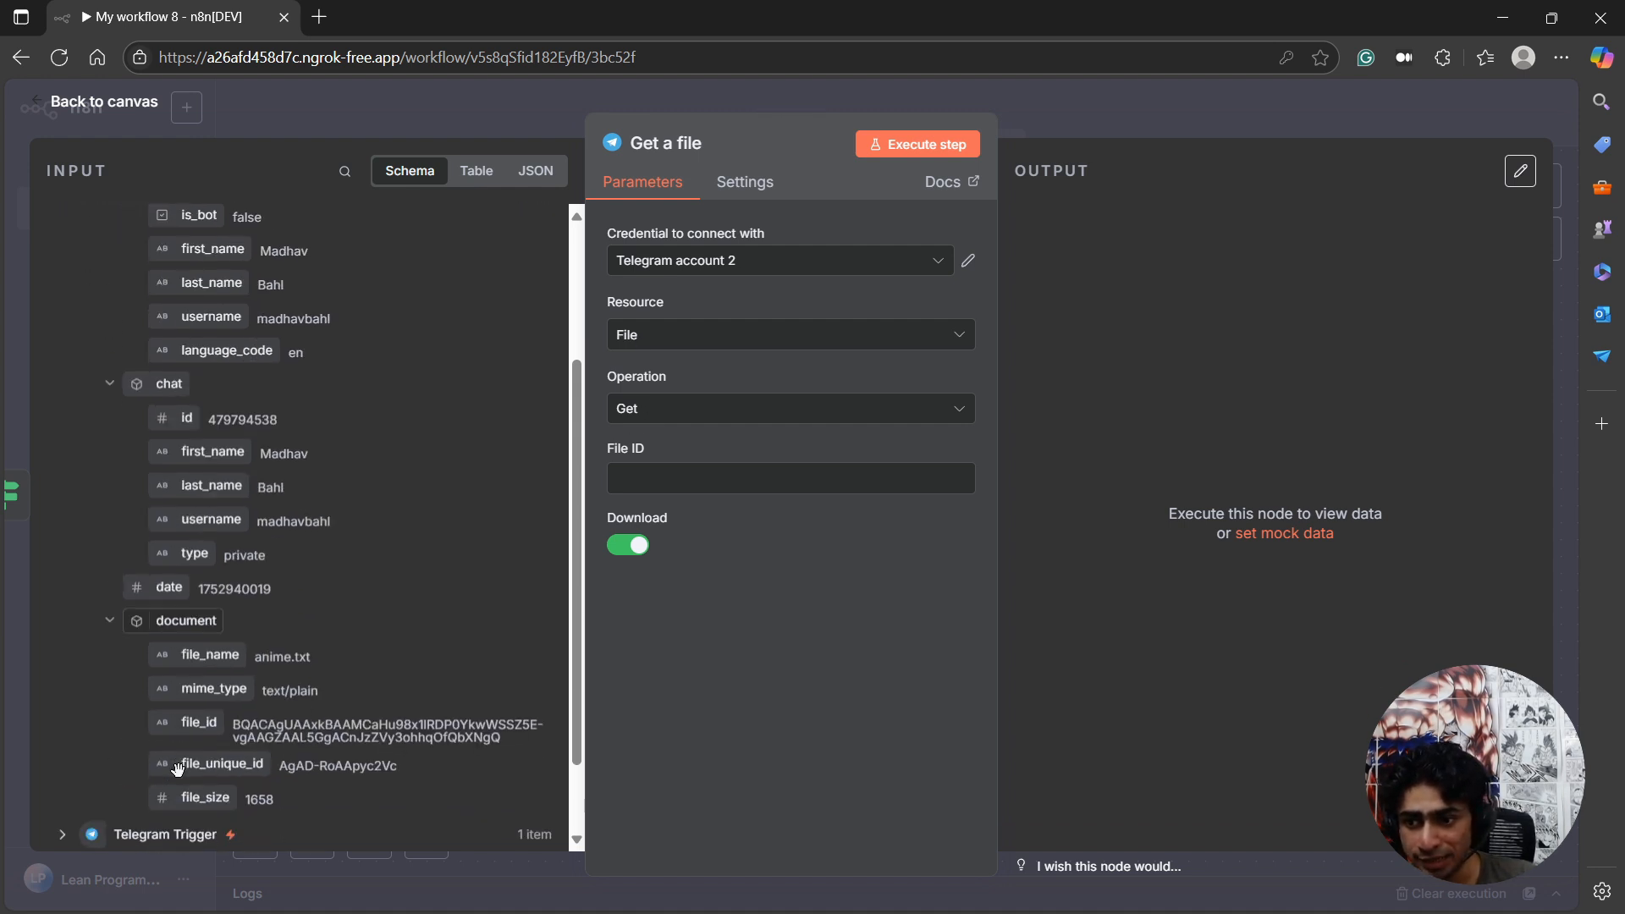
drag(235, 722, 646, 478)
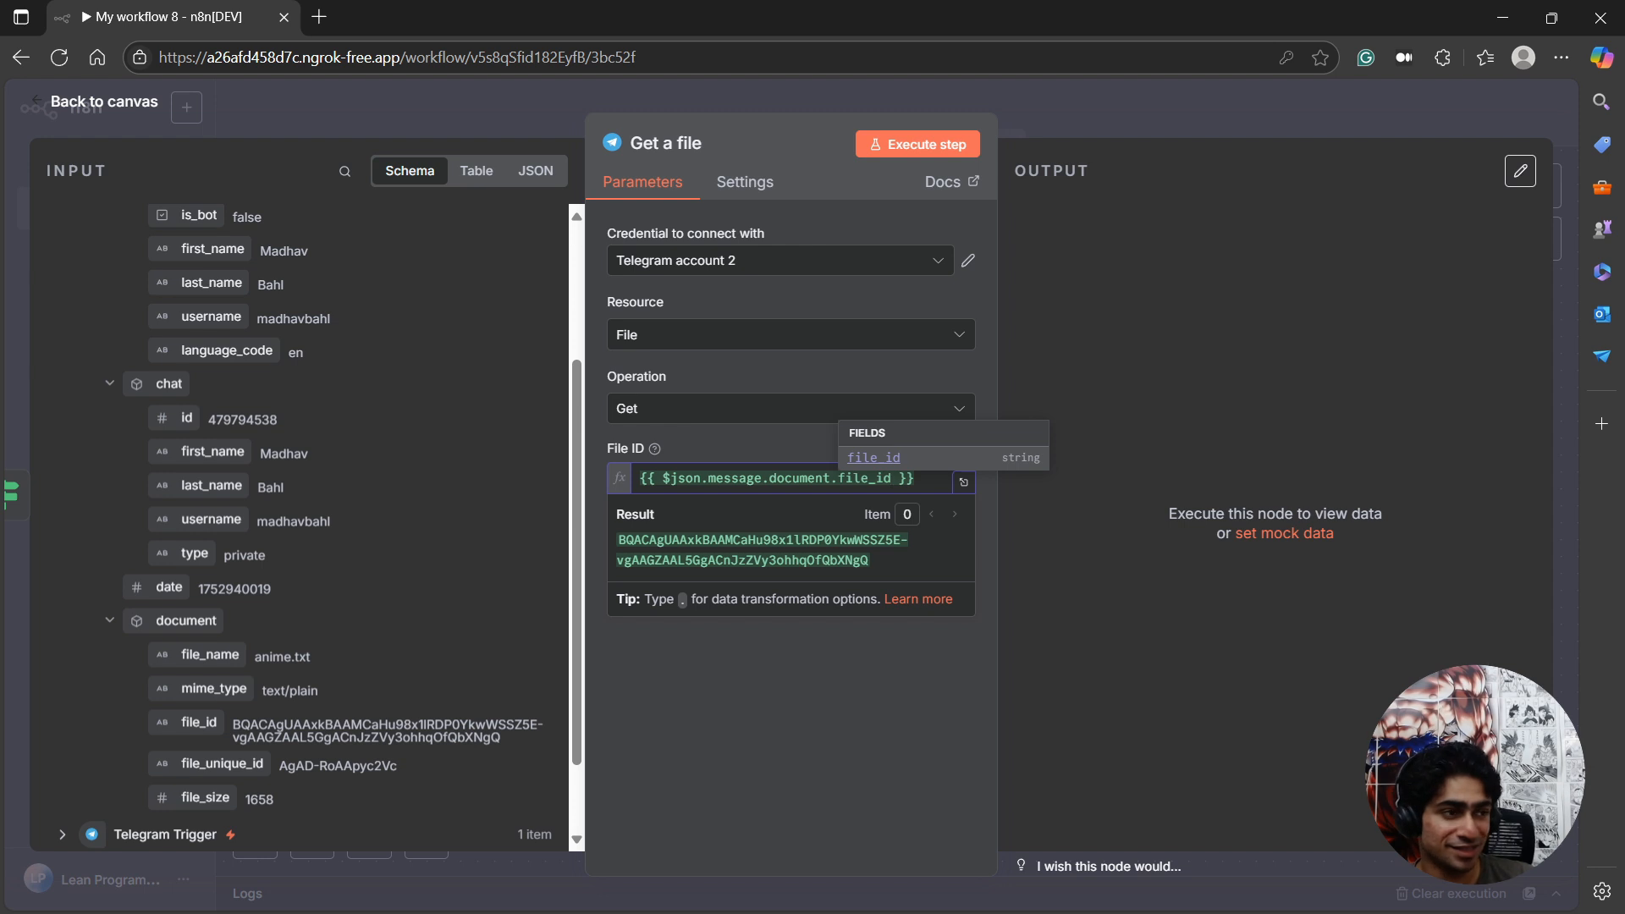
click(914, 148)
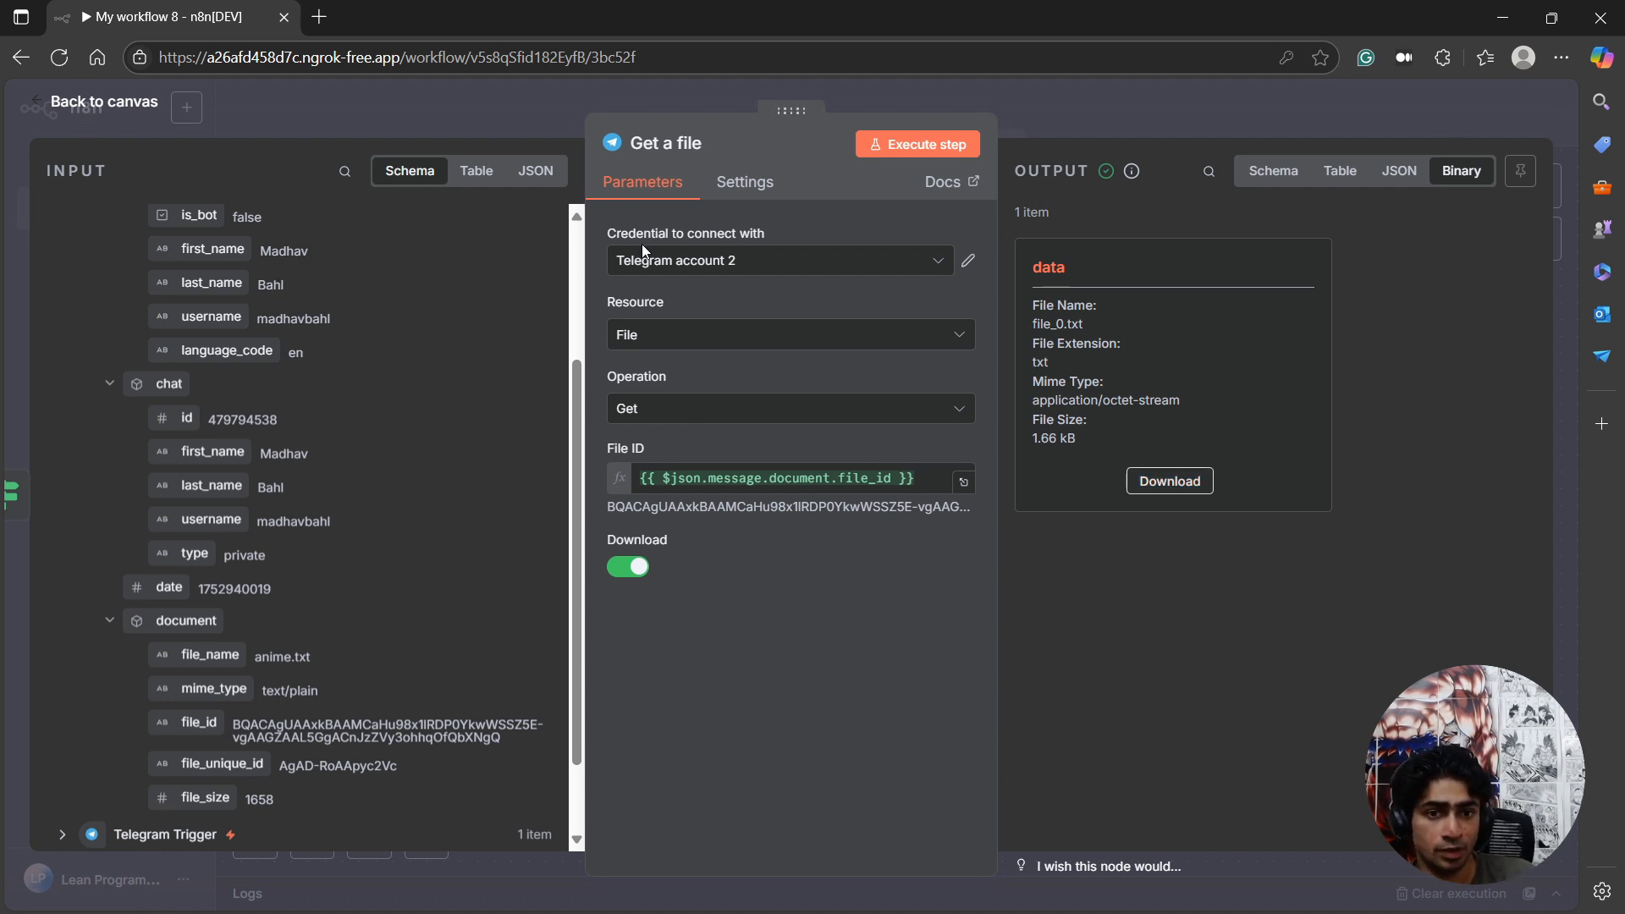
drag(1051, 314, 1095, 435)
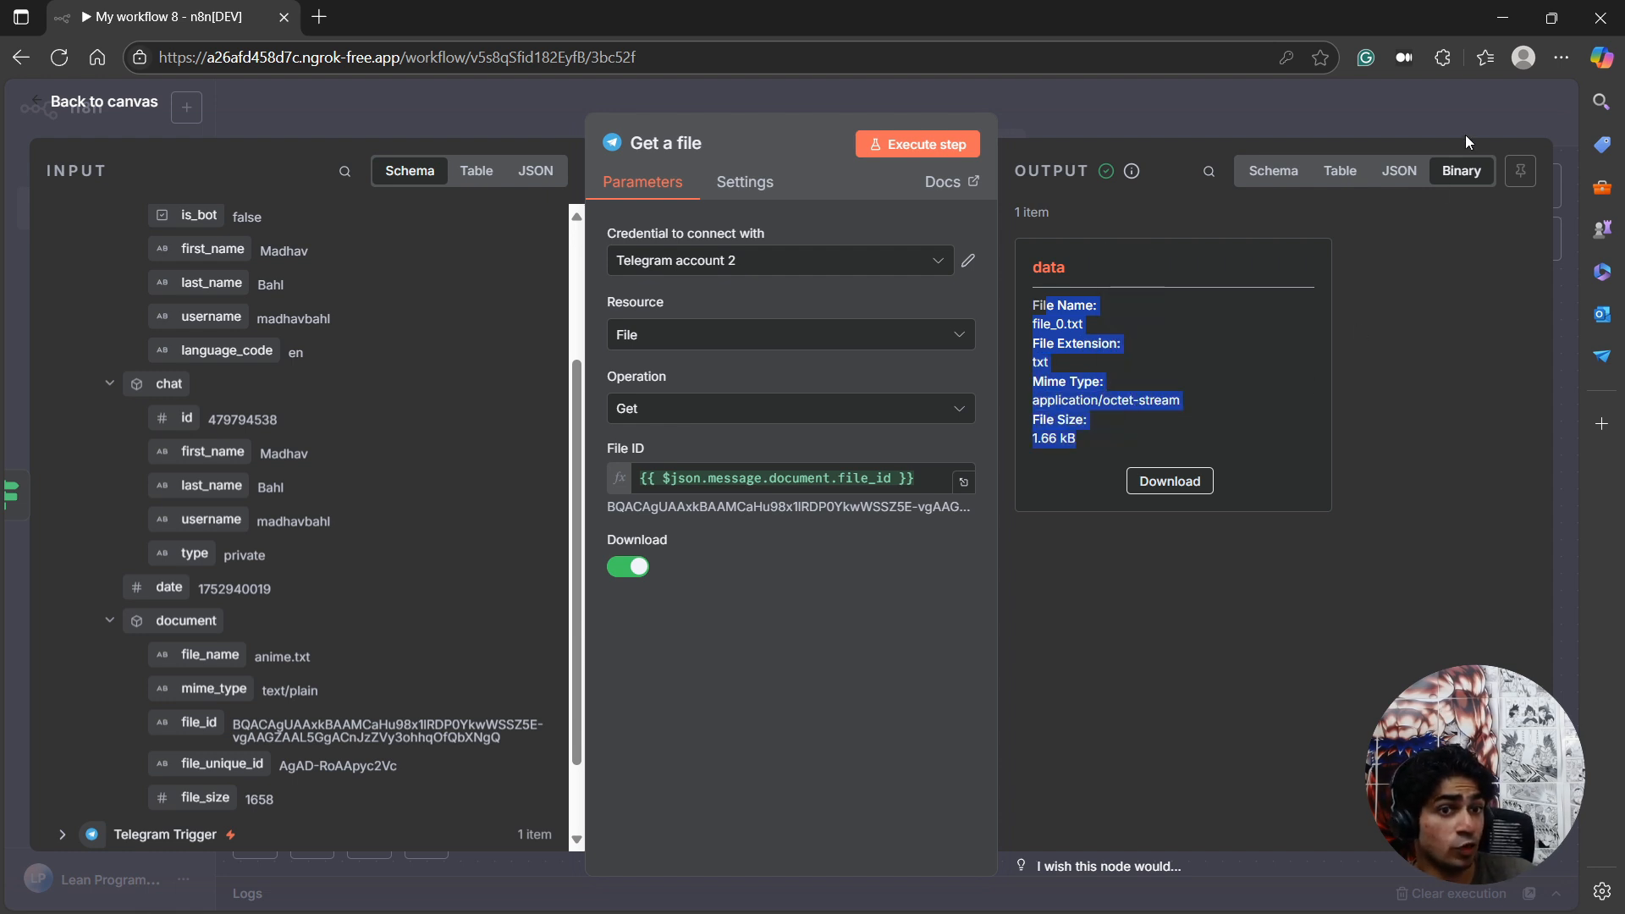
Return to the canvas and move the Get a file node diagonally above the If node.
click(58, 112)
drag(1117, 439, 1079, 344)
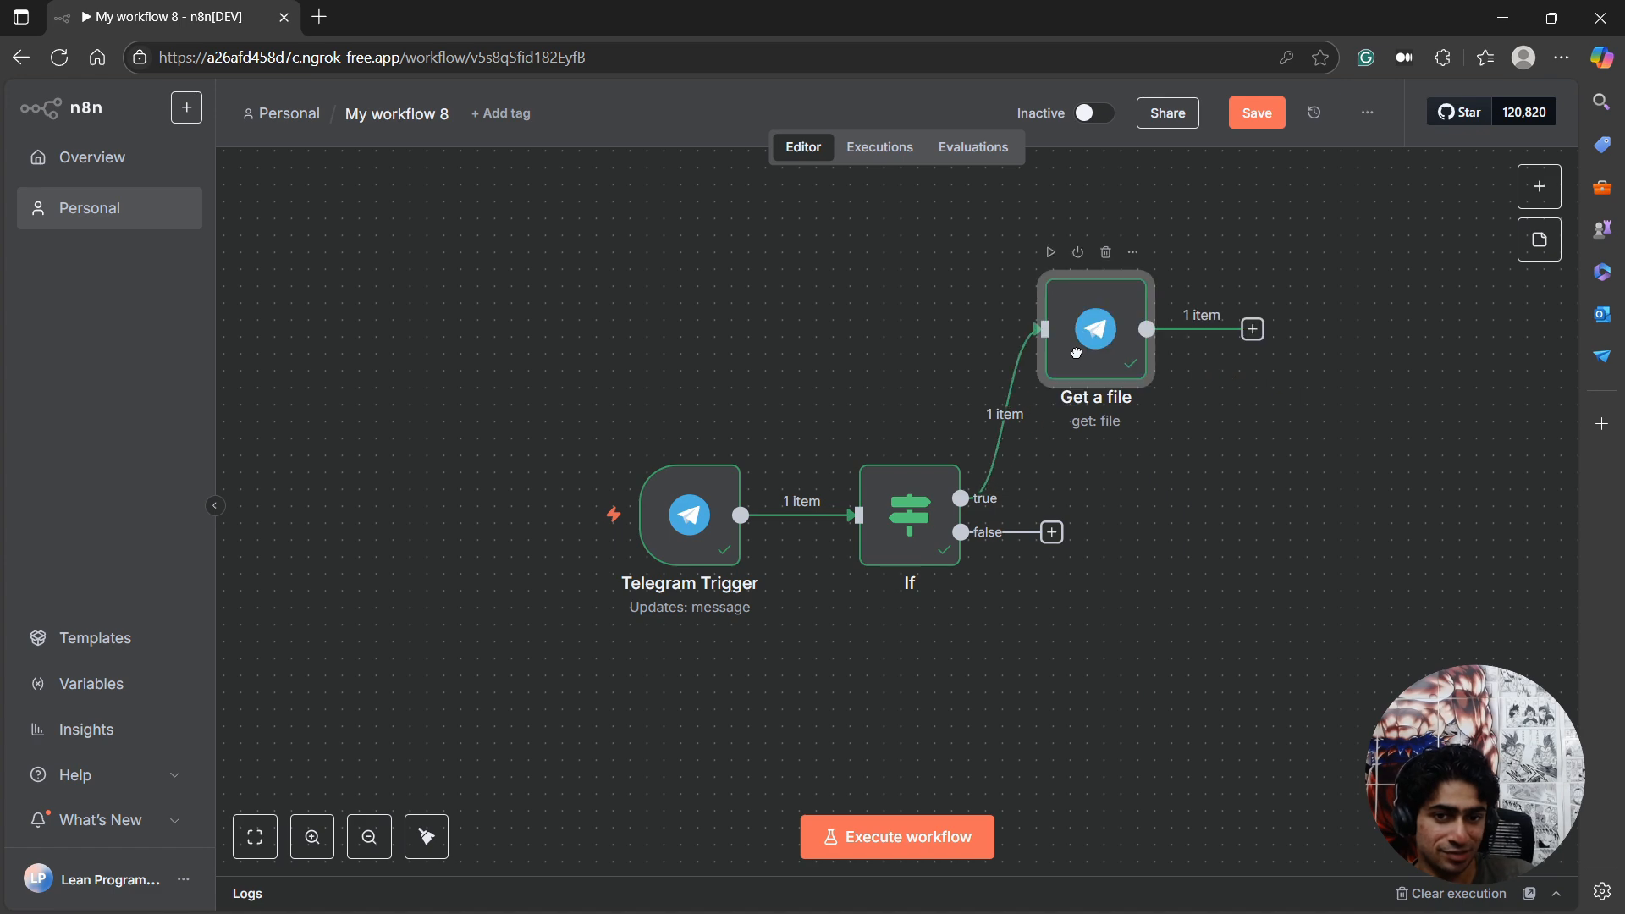
scroll(932, 518, right, 3)
scroll(1009, 405, down, 2)
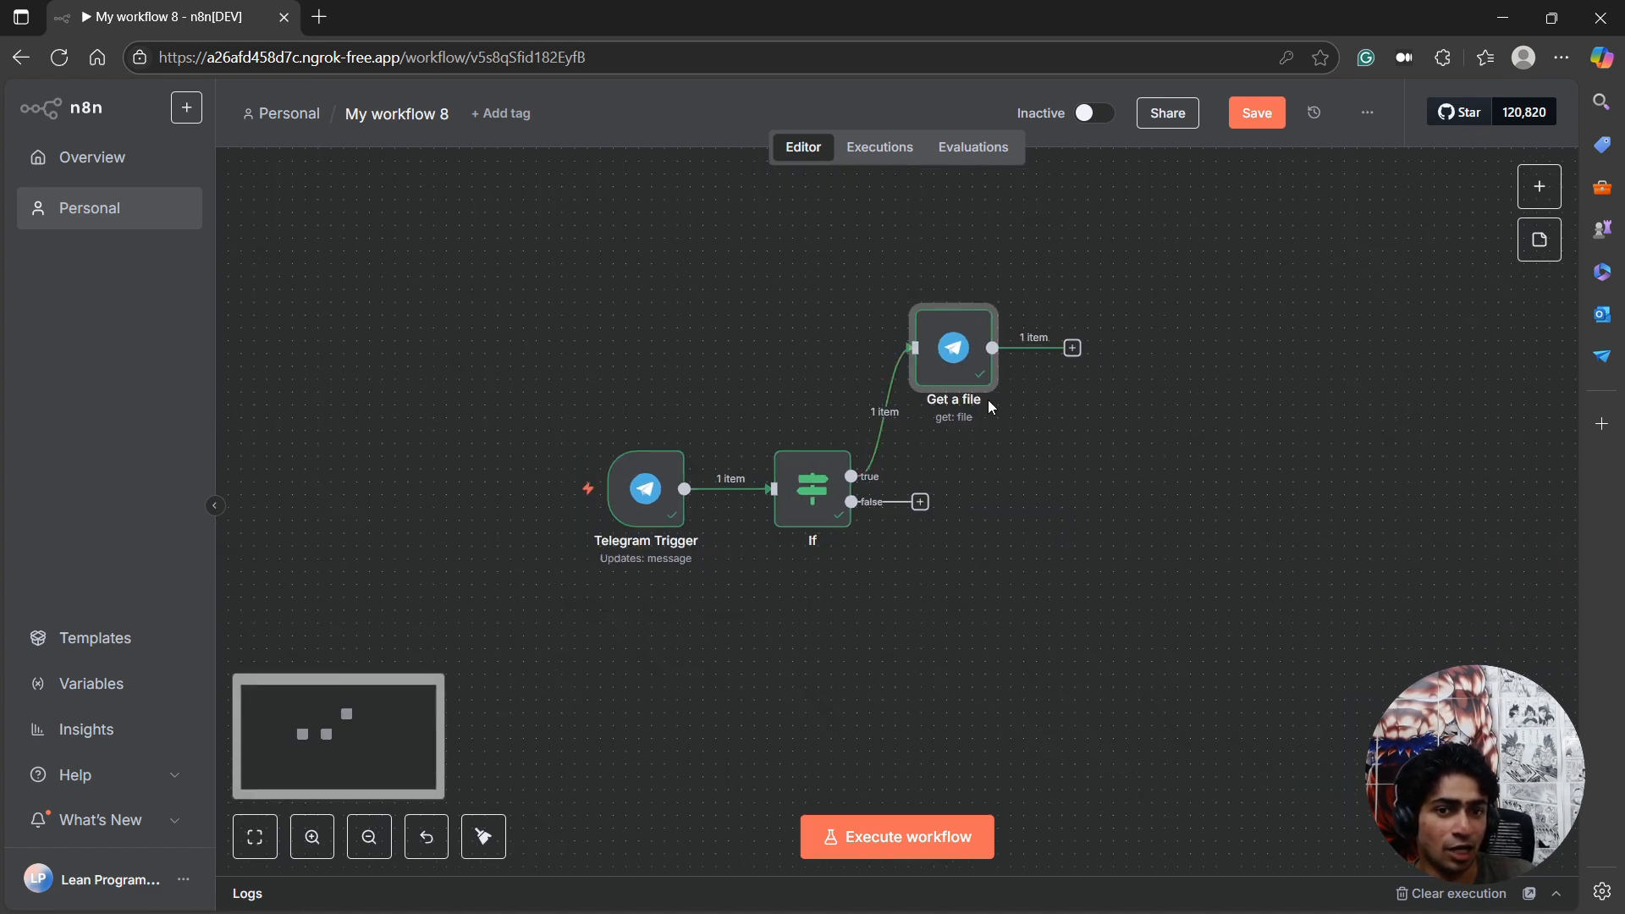
scroll(990, 402, up, 2)
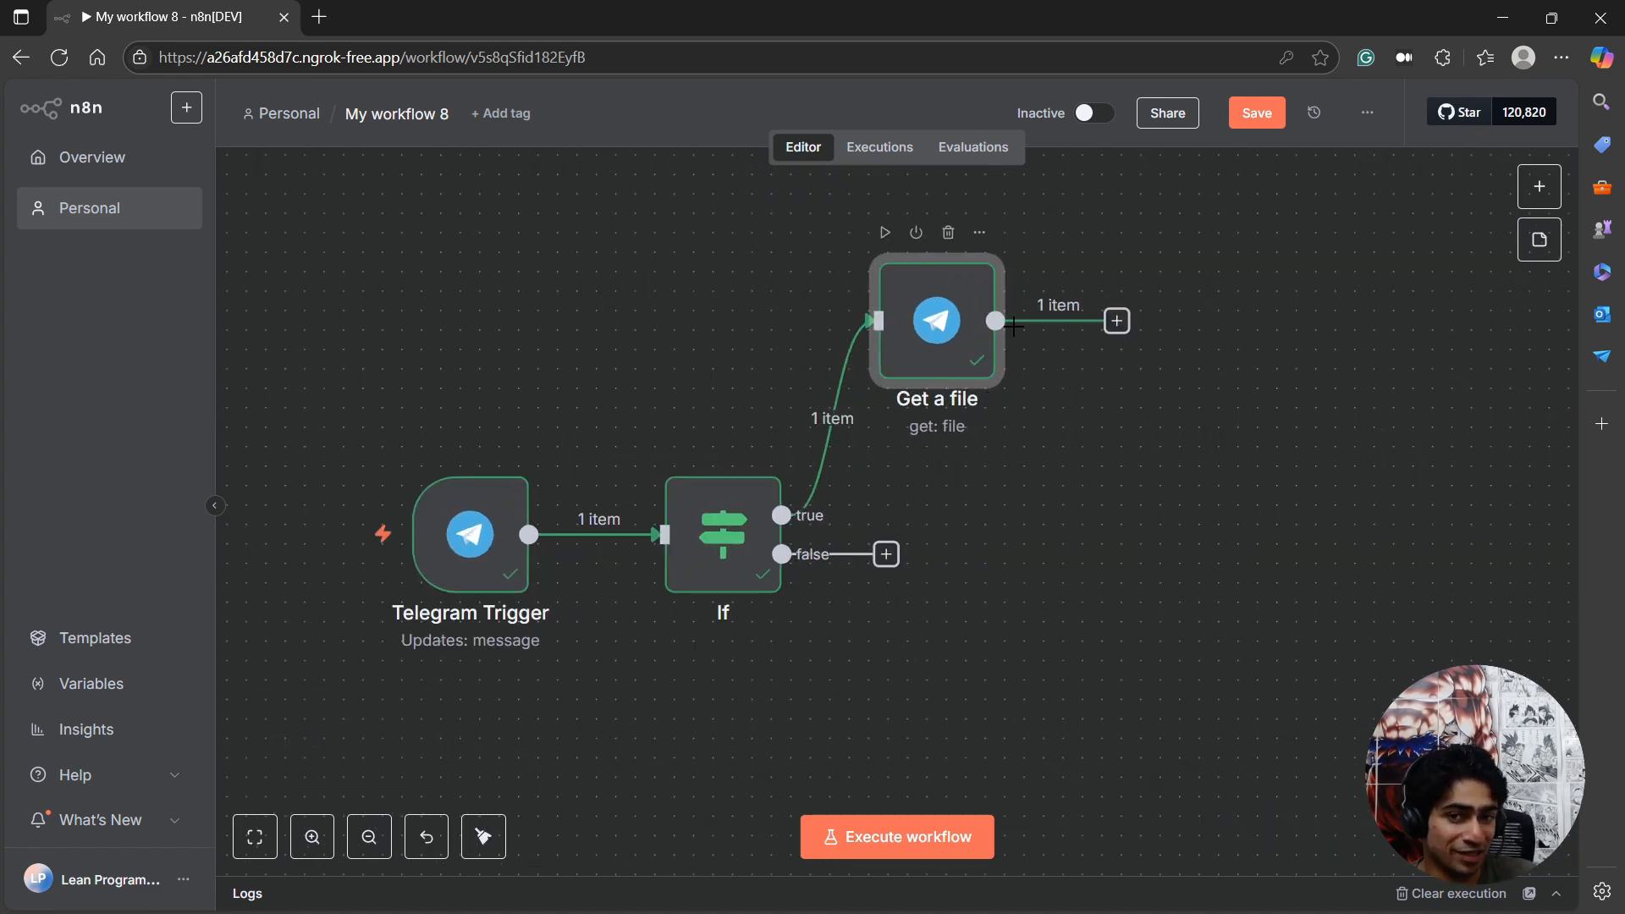
mouse_move(456, 560)
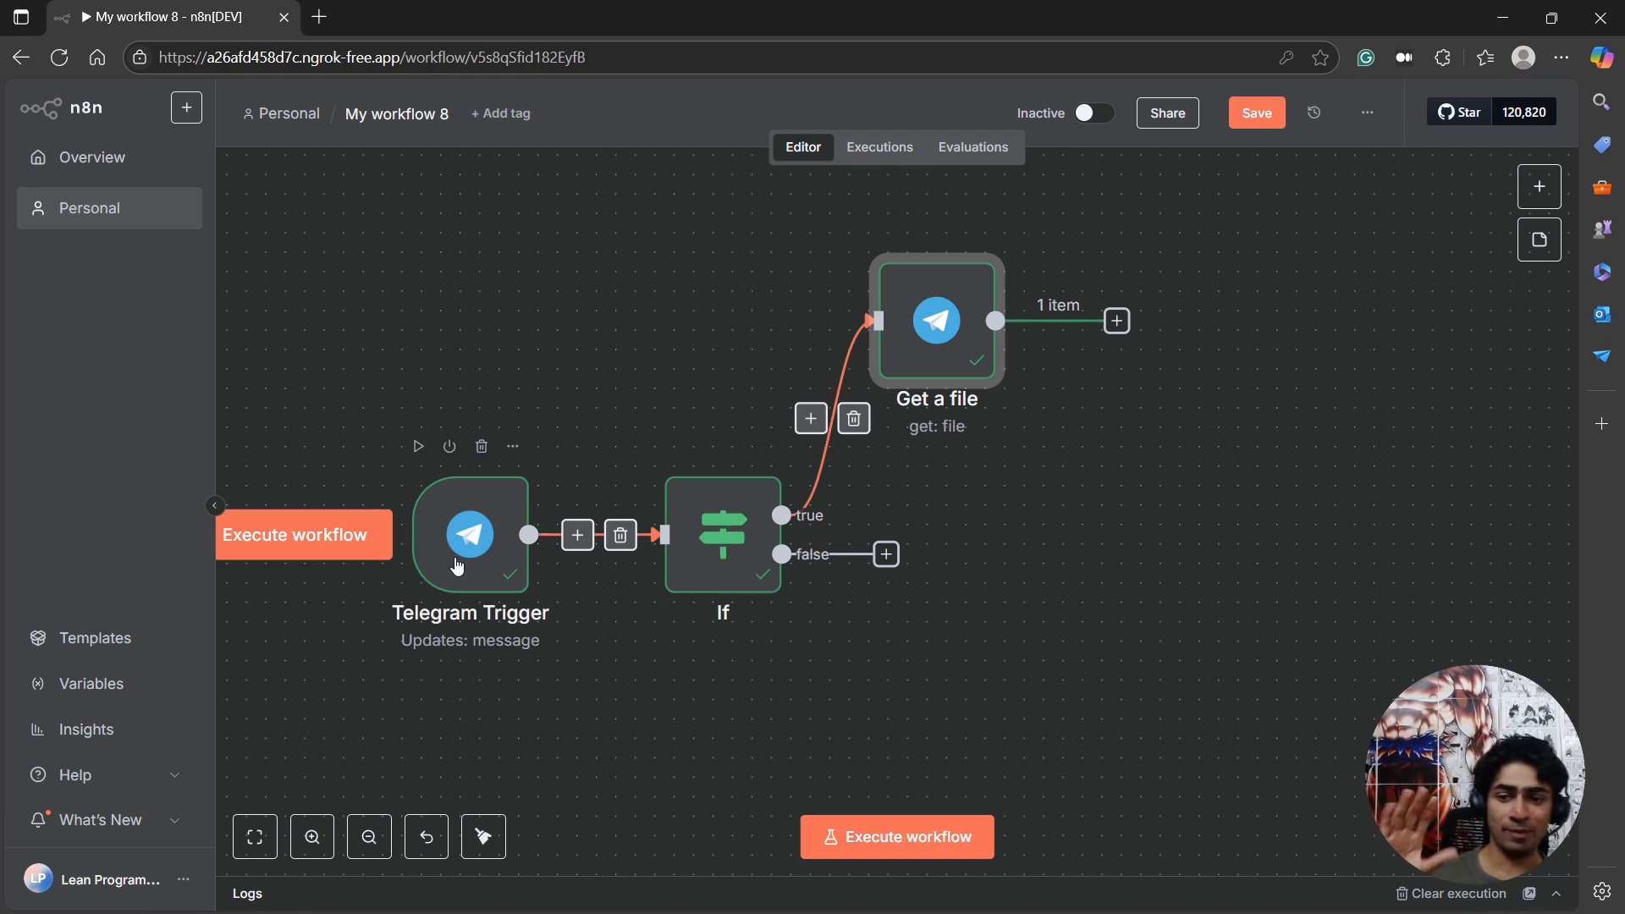
drag(0, 338, 0, 171)
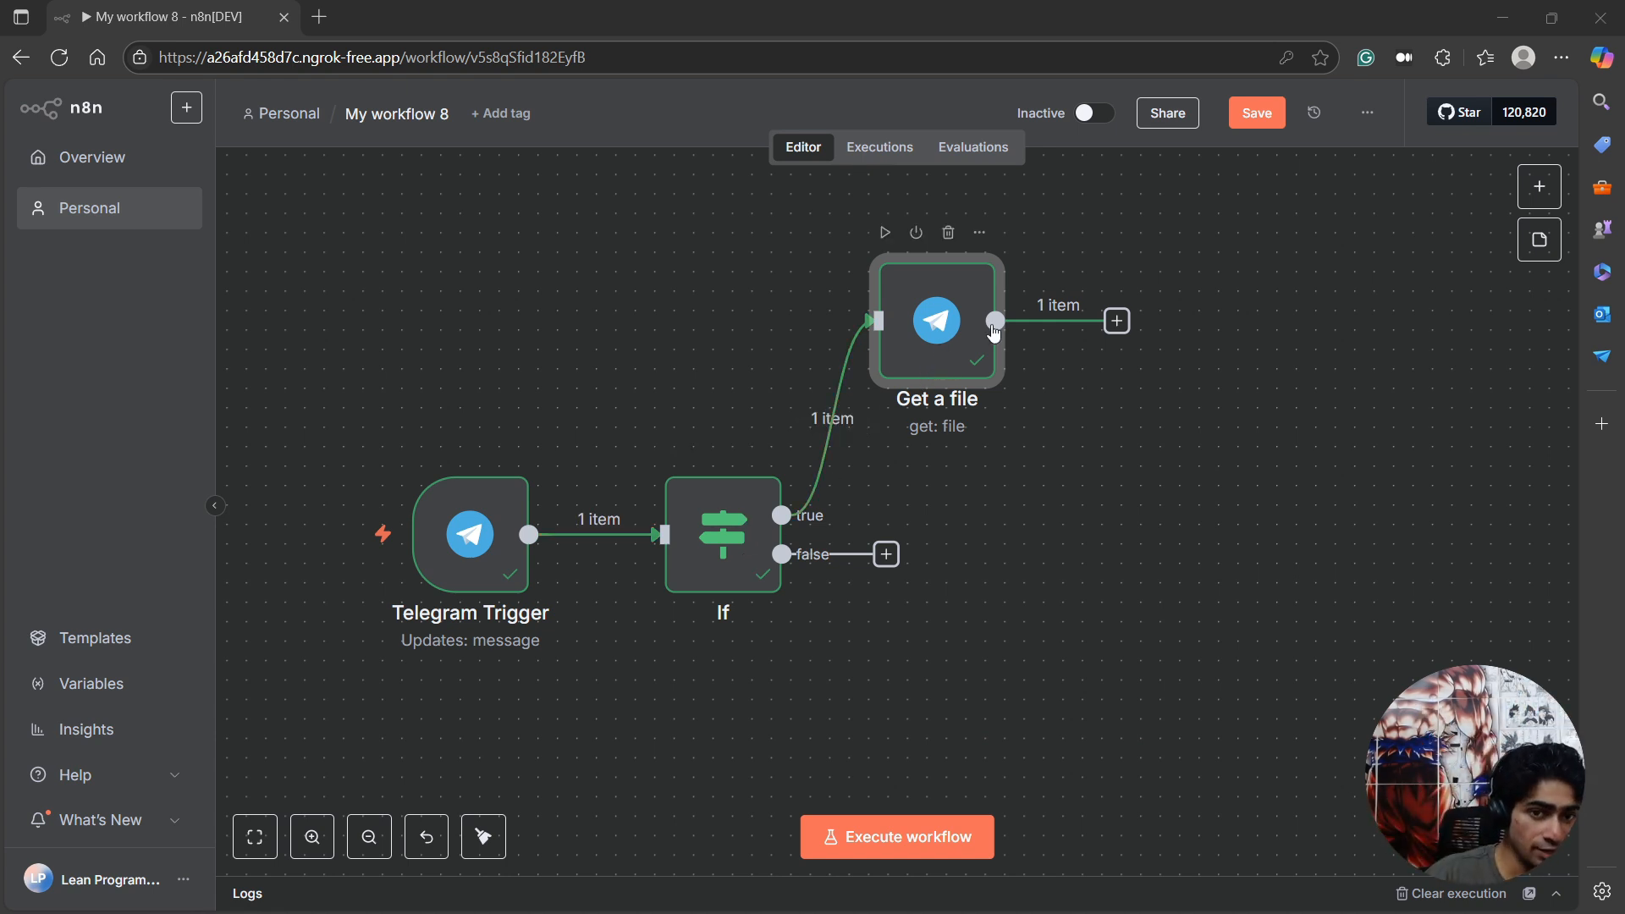
Add an Extract from File node after Get a file, using the Extract from text file action.
click(1117, 321)
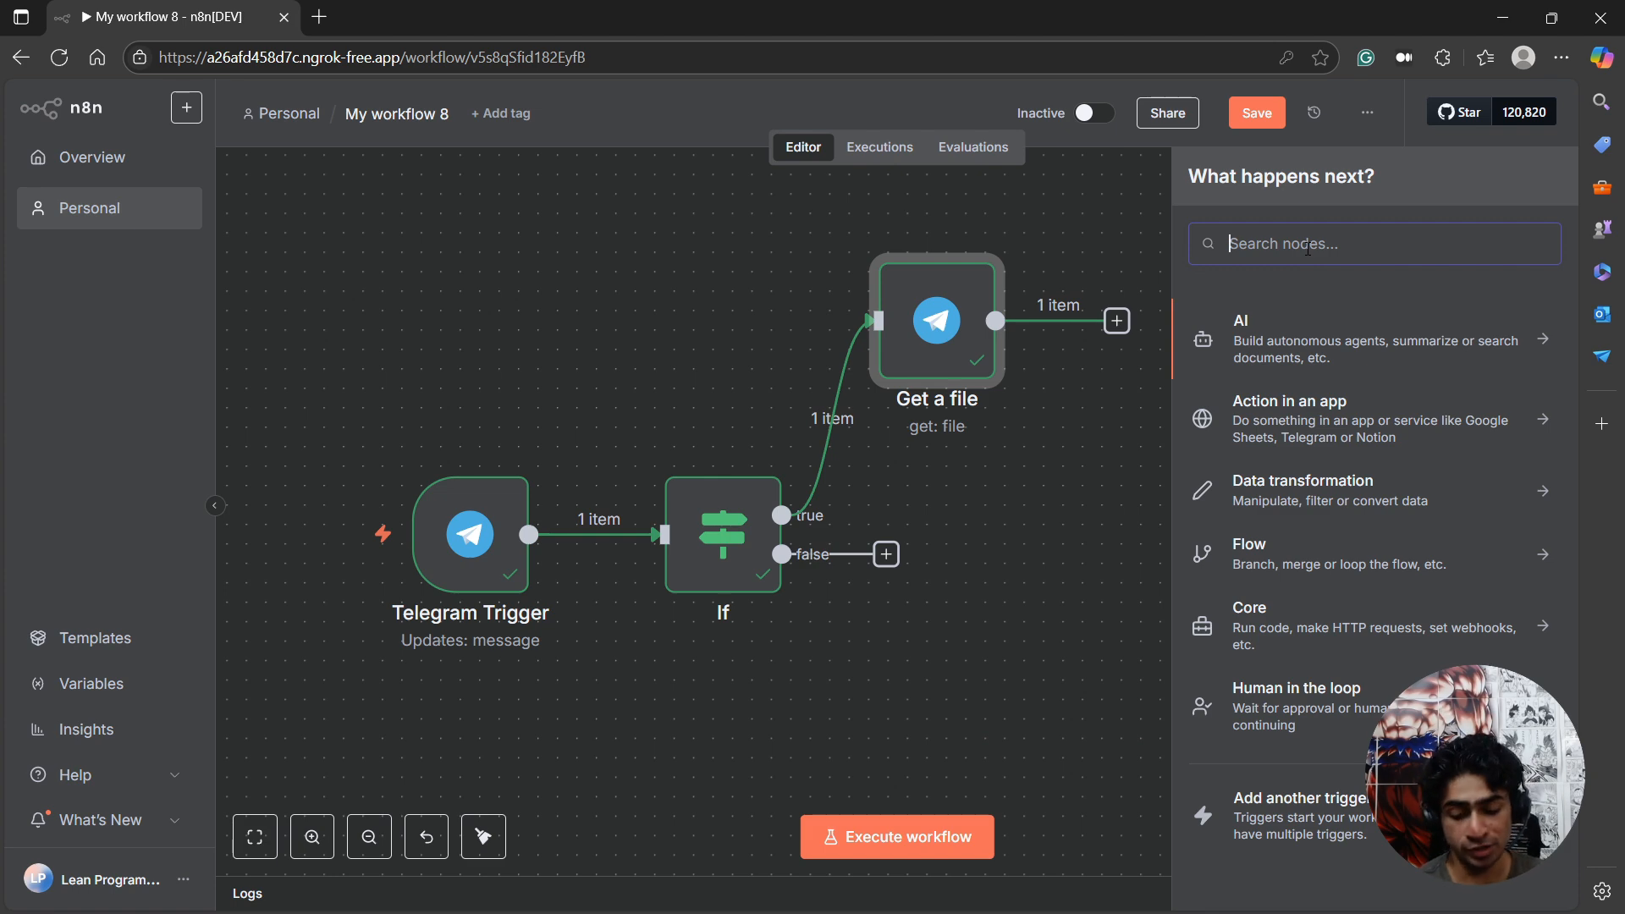
text(extr)
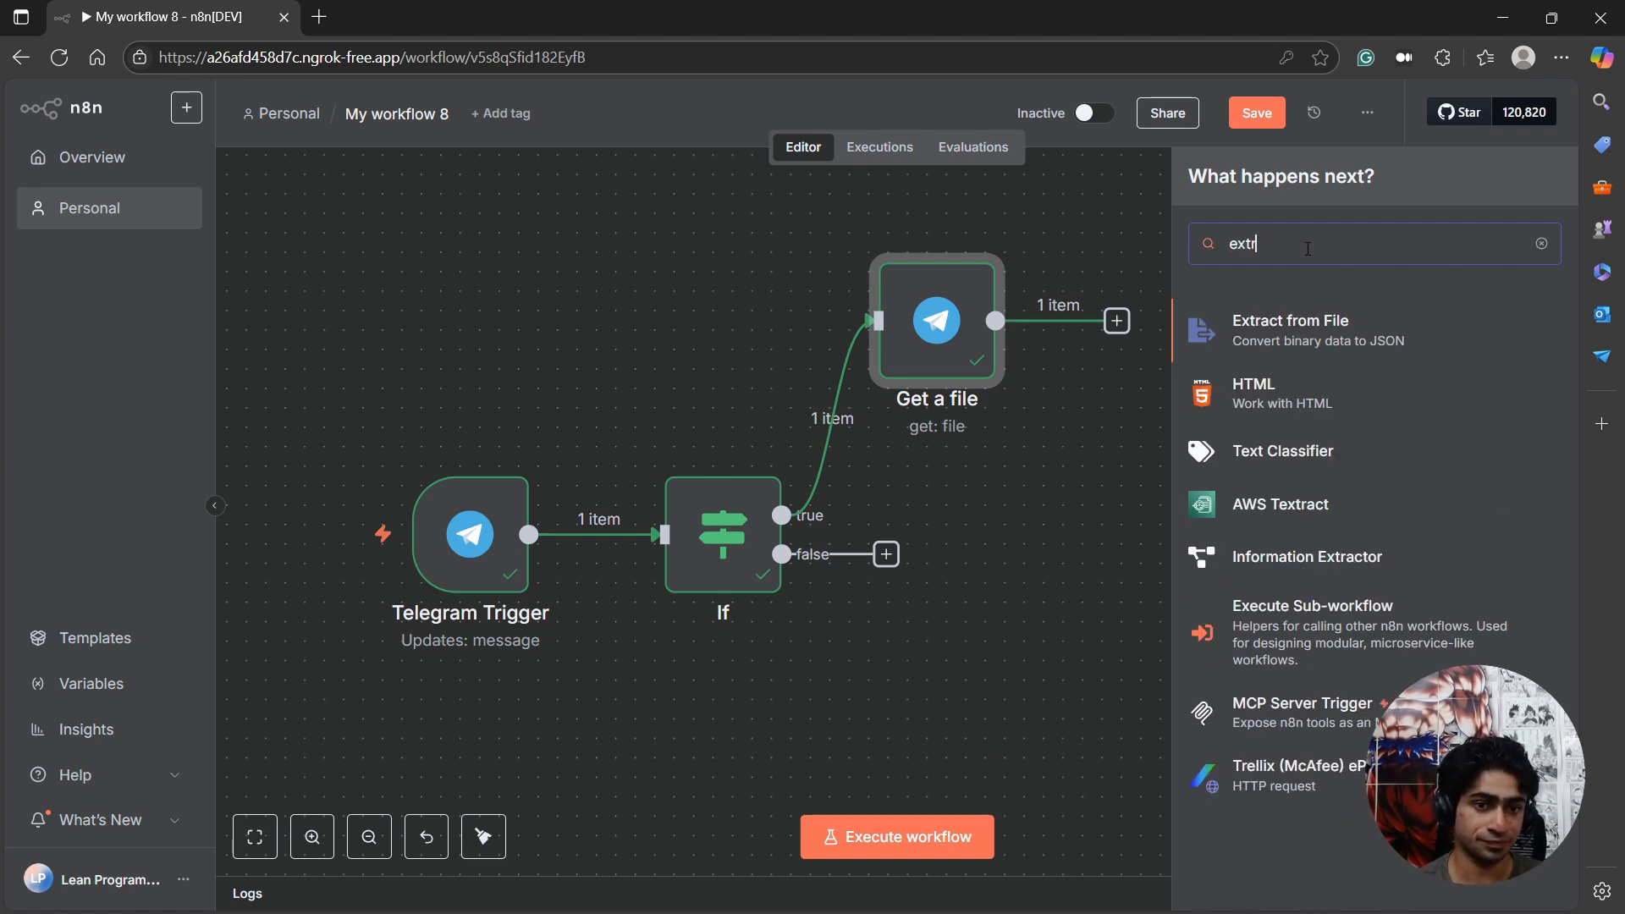
click(1282, 326)
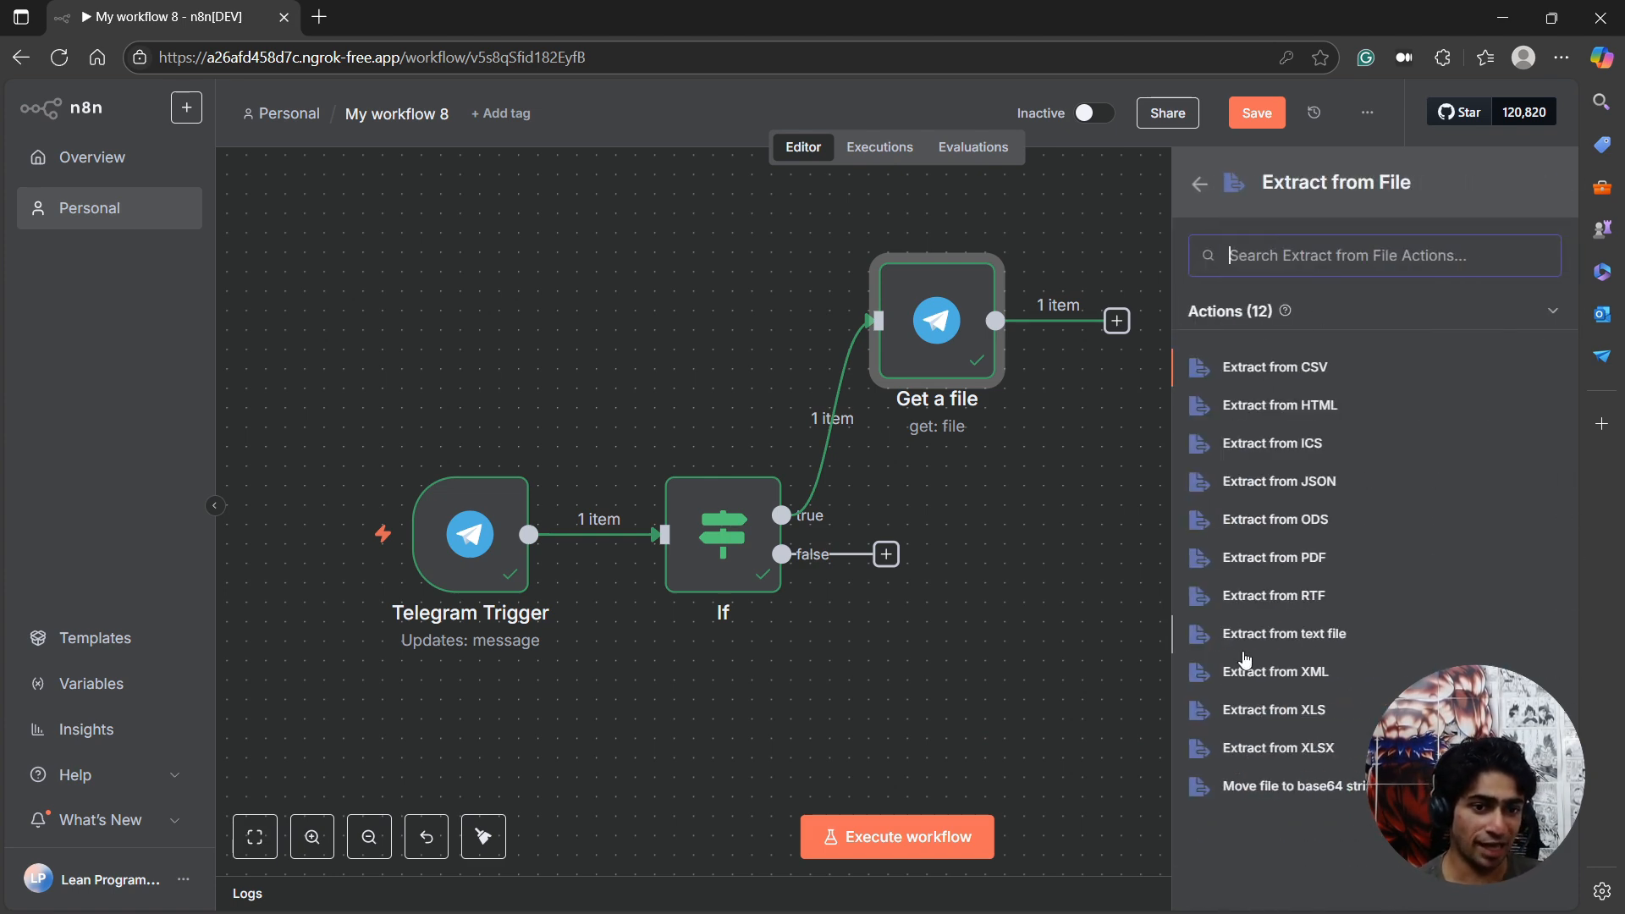
click(1288, 638)
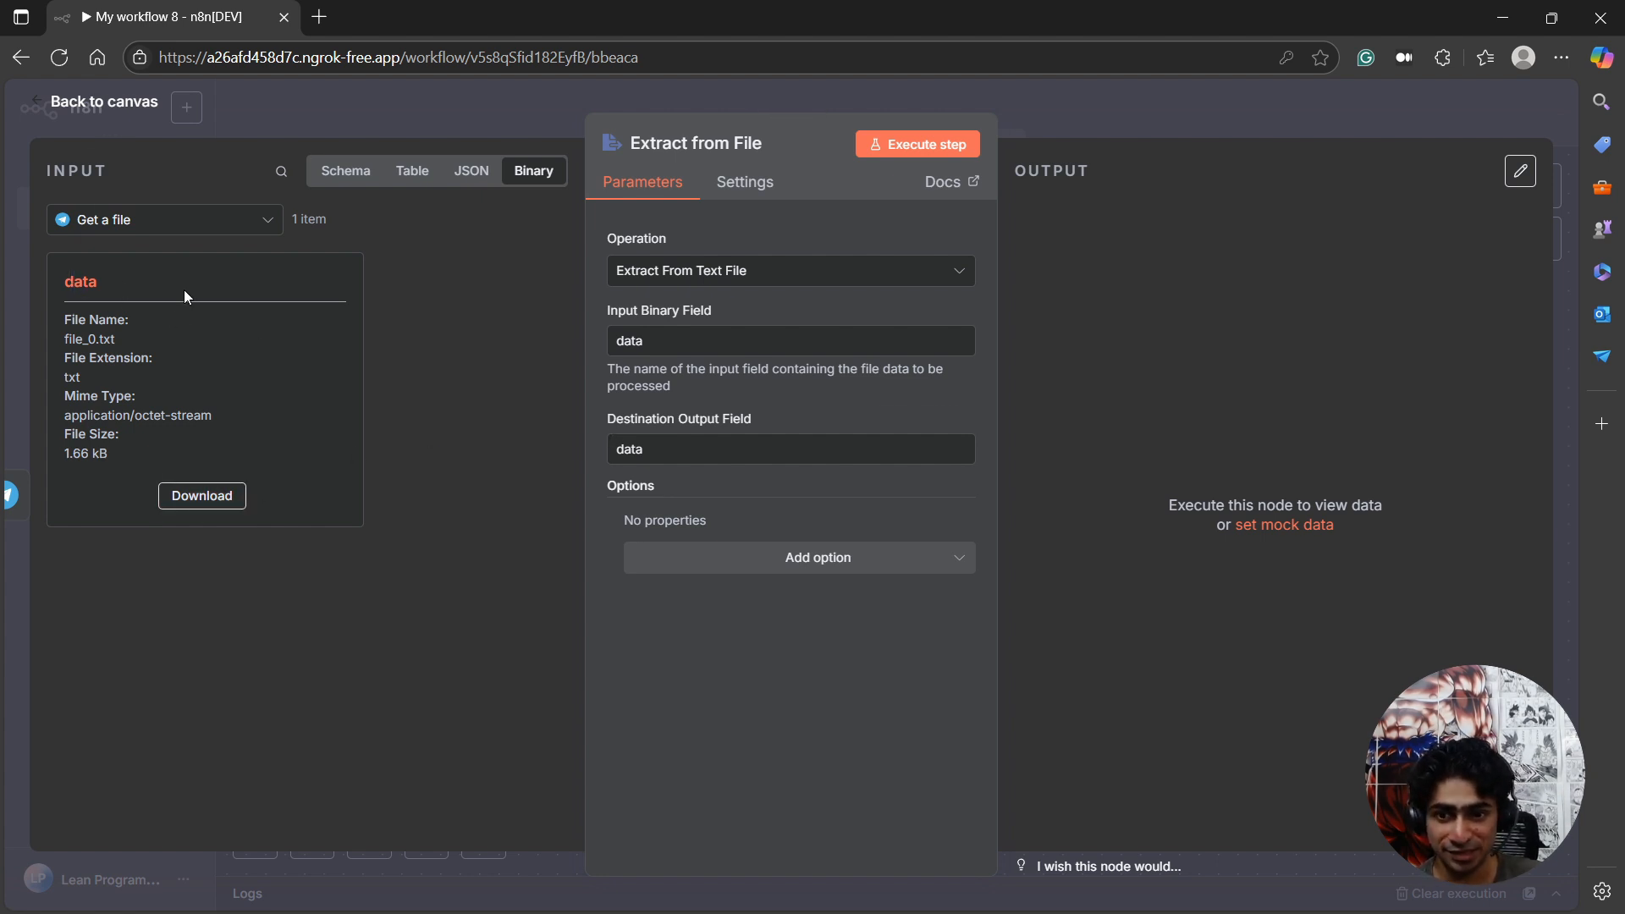
Execute the Extract from File step, examine the extracted text in its output, and return to the canvas.
click(890, 147)
drag(1129, 251, 1211, 366)
click(1380, 278)
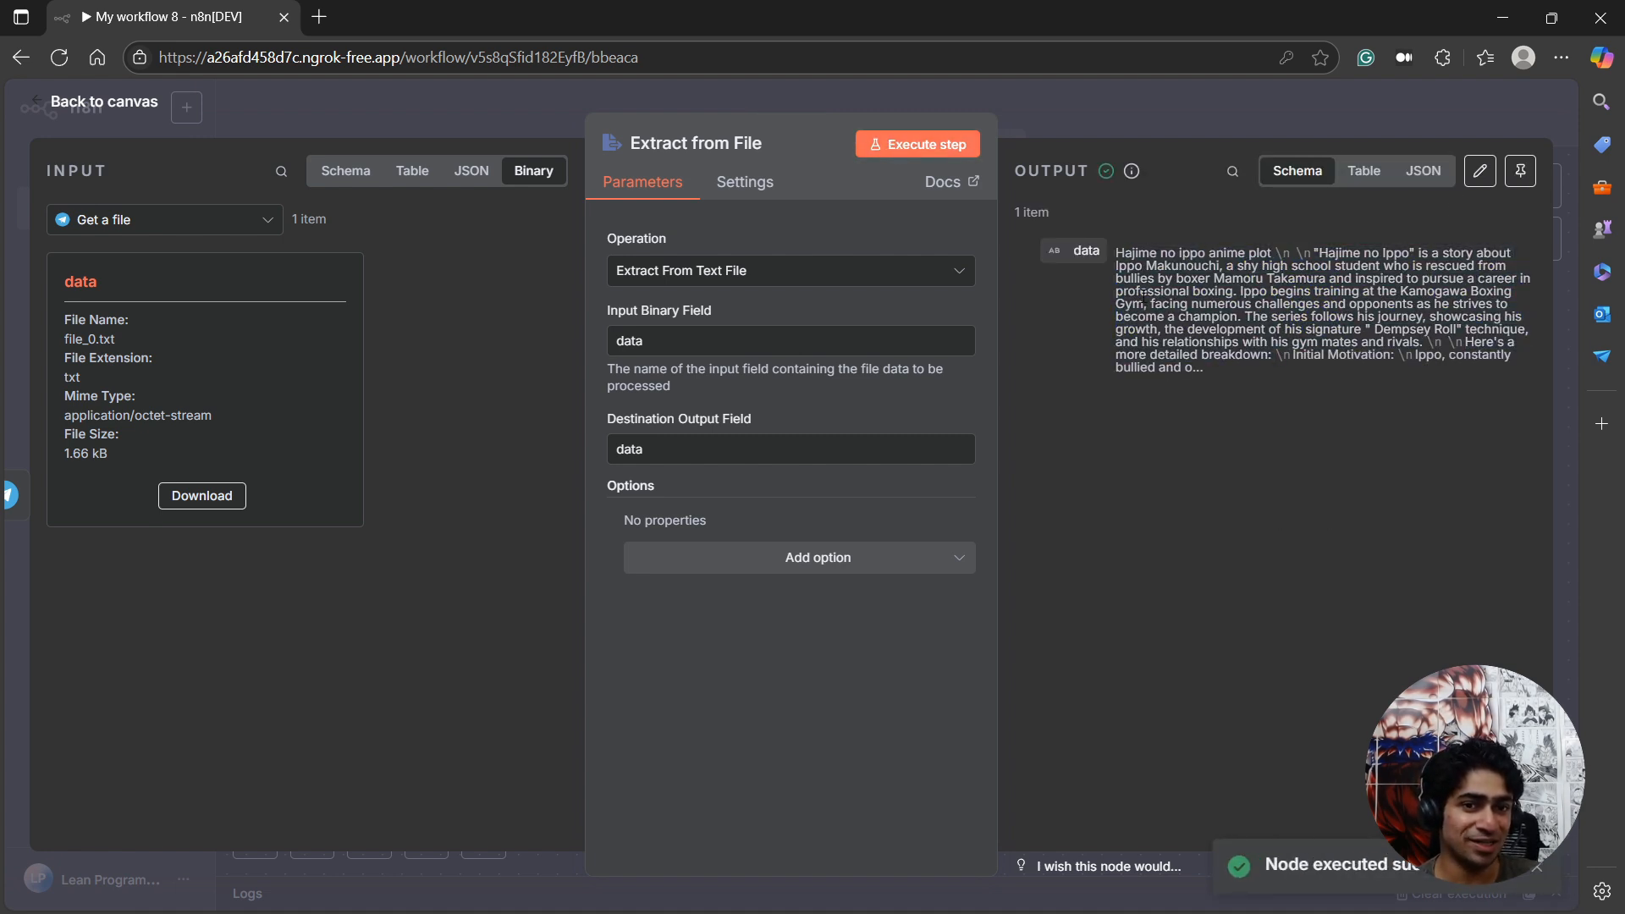
drag(1155, 266, 1387, 256)
click(1208, 271)
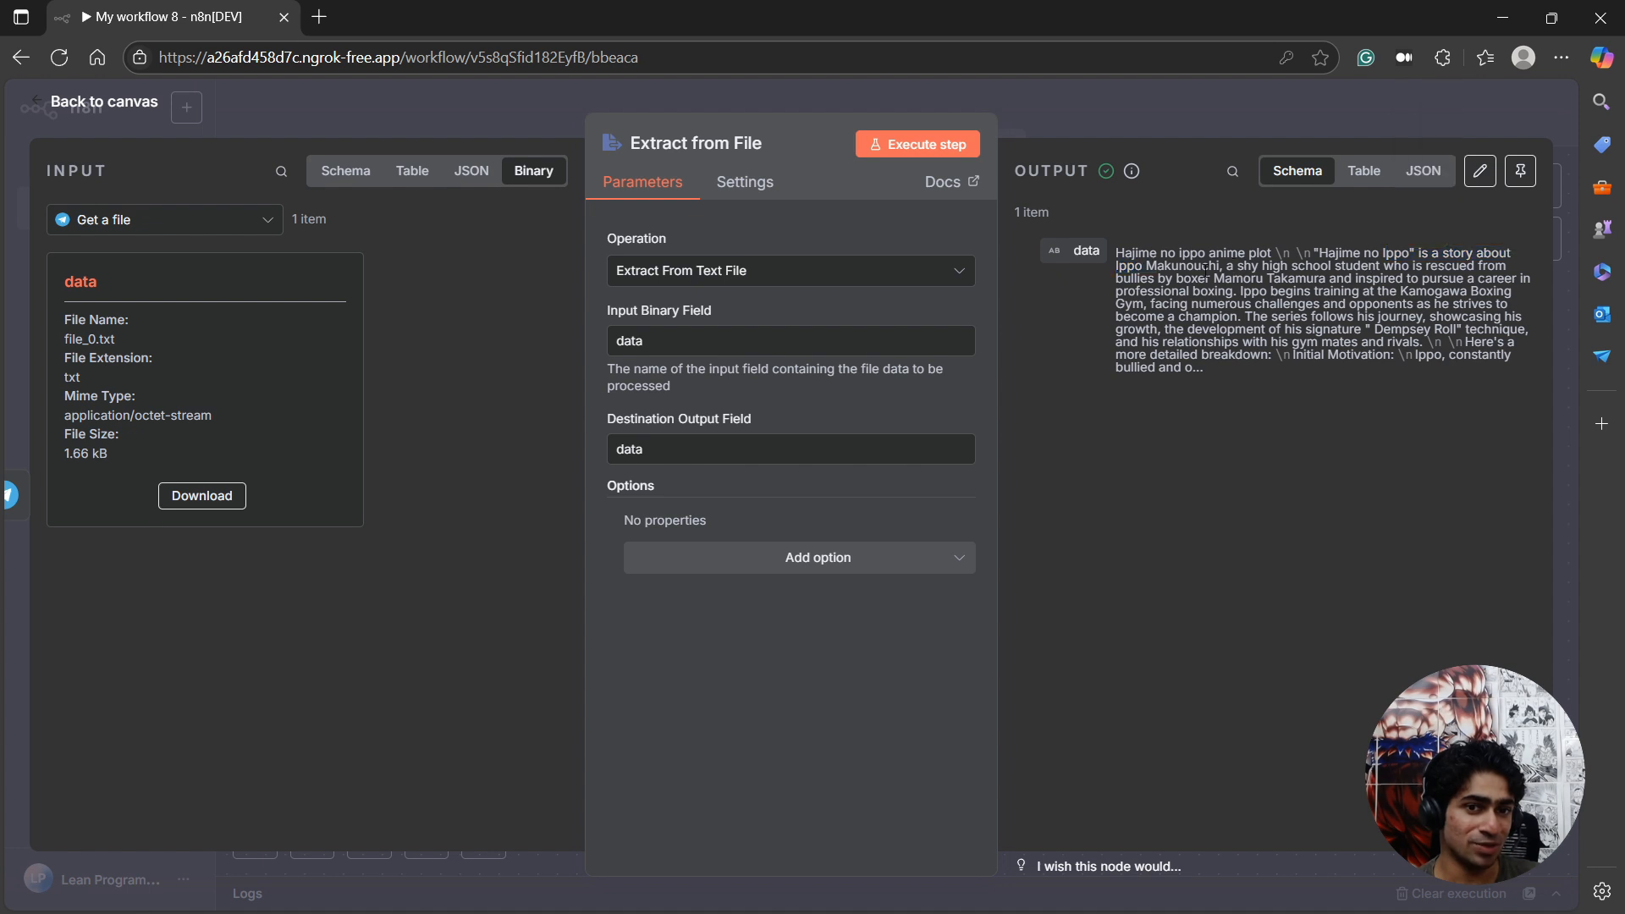
drag(1134, 259, 1355, 280)
click(1322, 298)
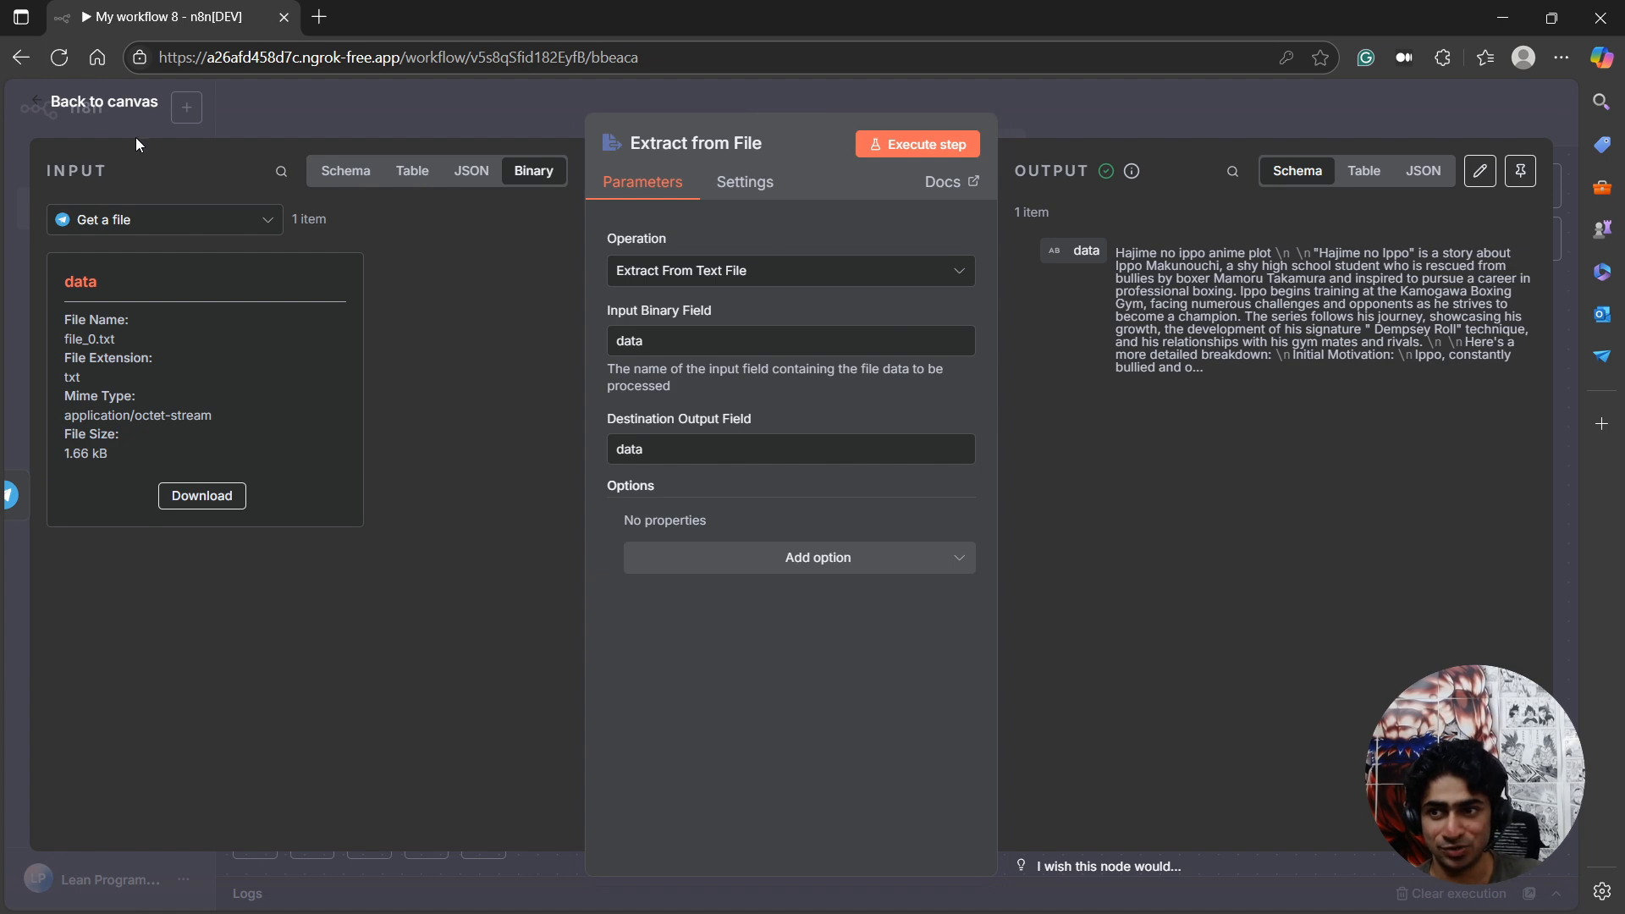
click(125, 104)
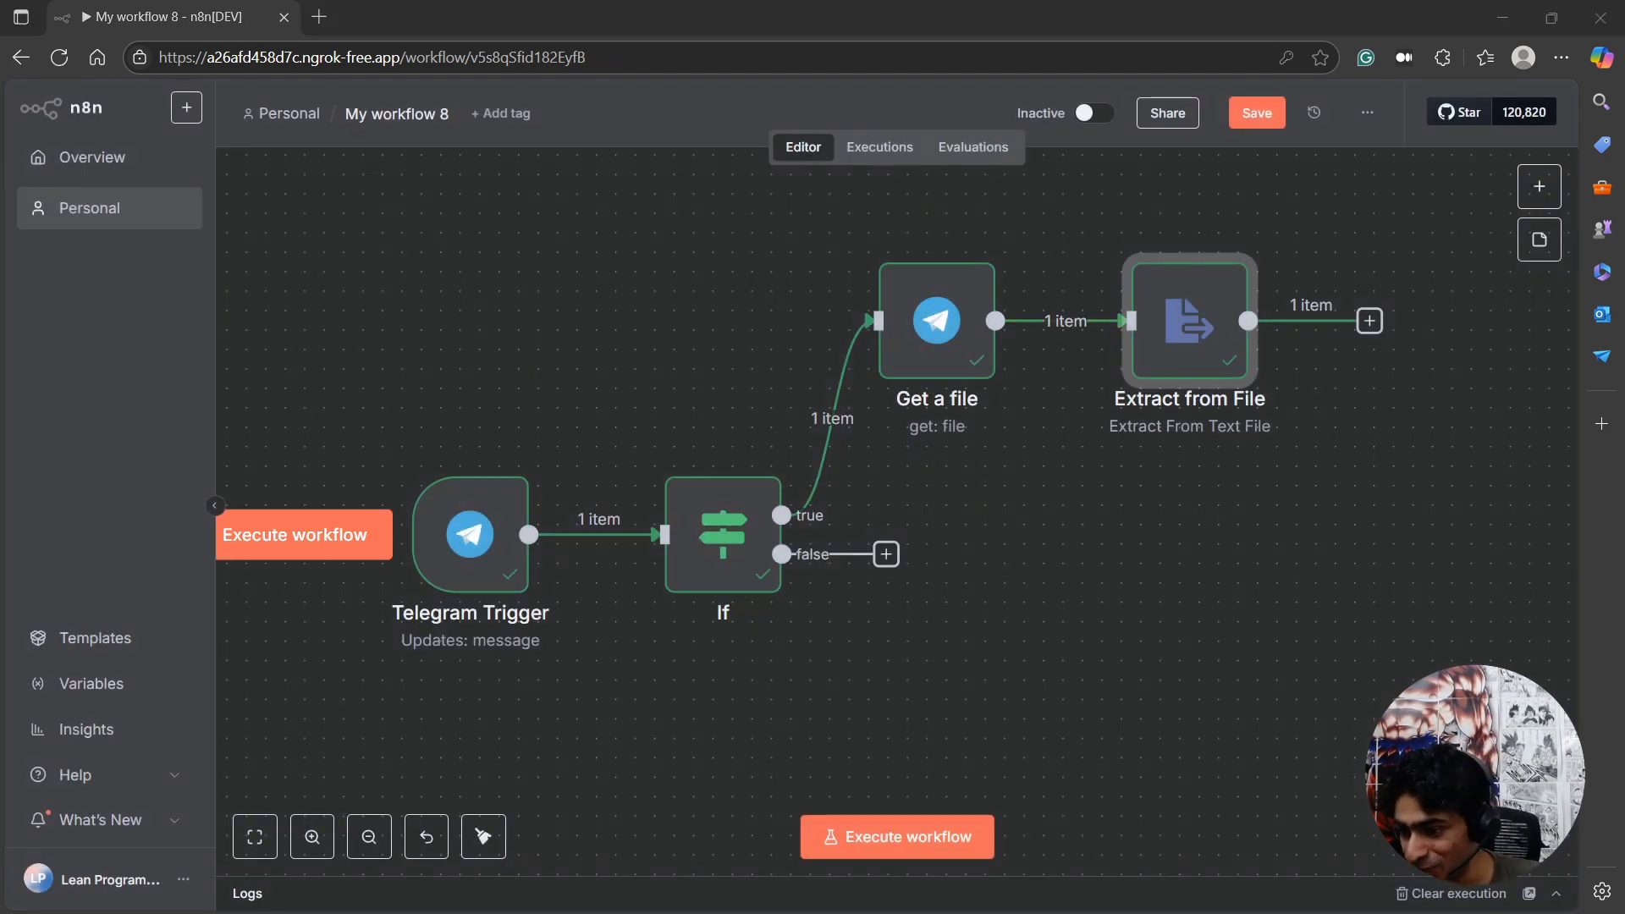
Switch to VS Code and review the Telegram Summarizer README's completed and remaining steps, then move its window away from the n8n canvas.
key(alt+Tab)
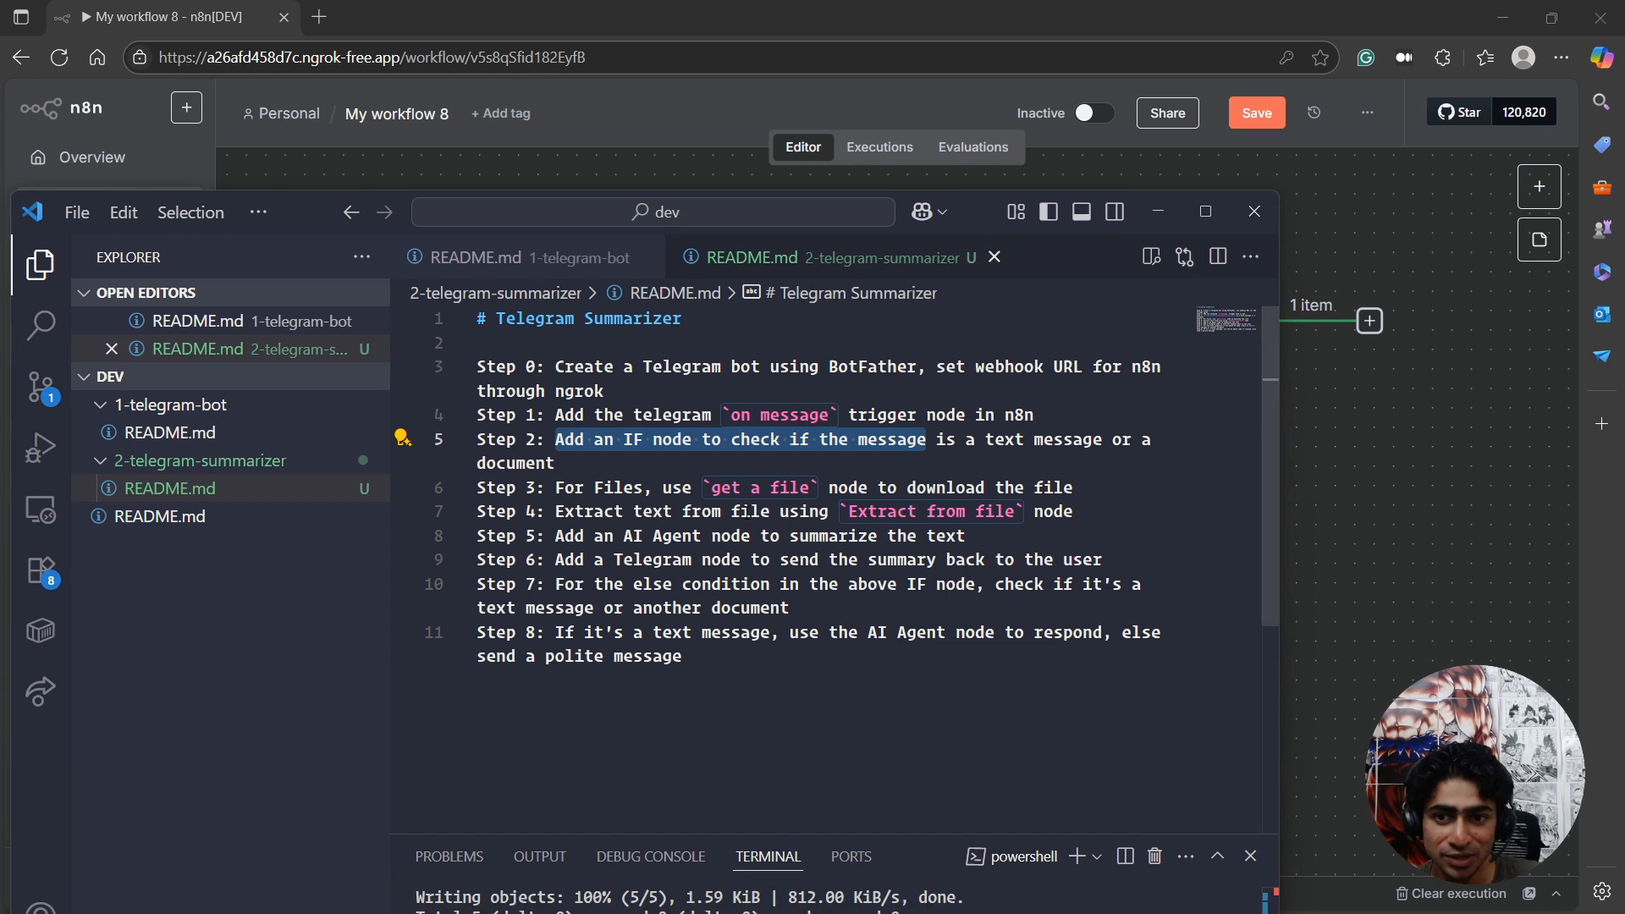
click(555, 489)
drag(554, 489, 930, 489)
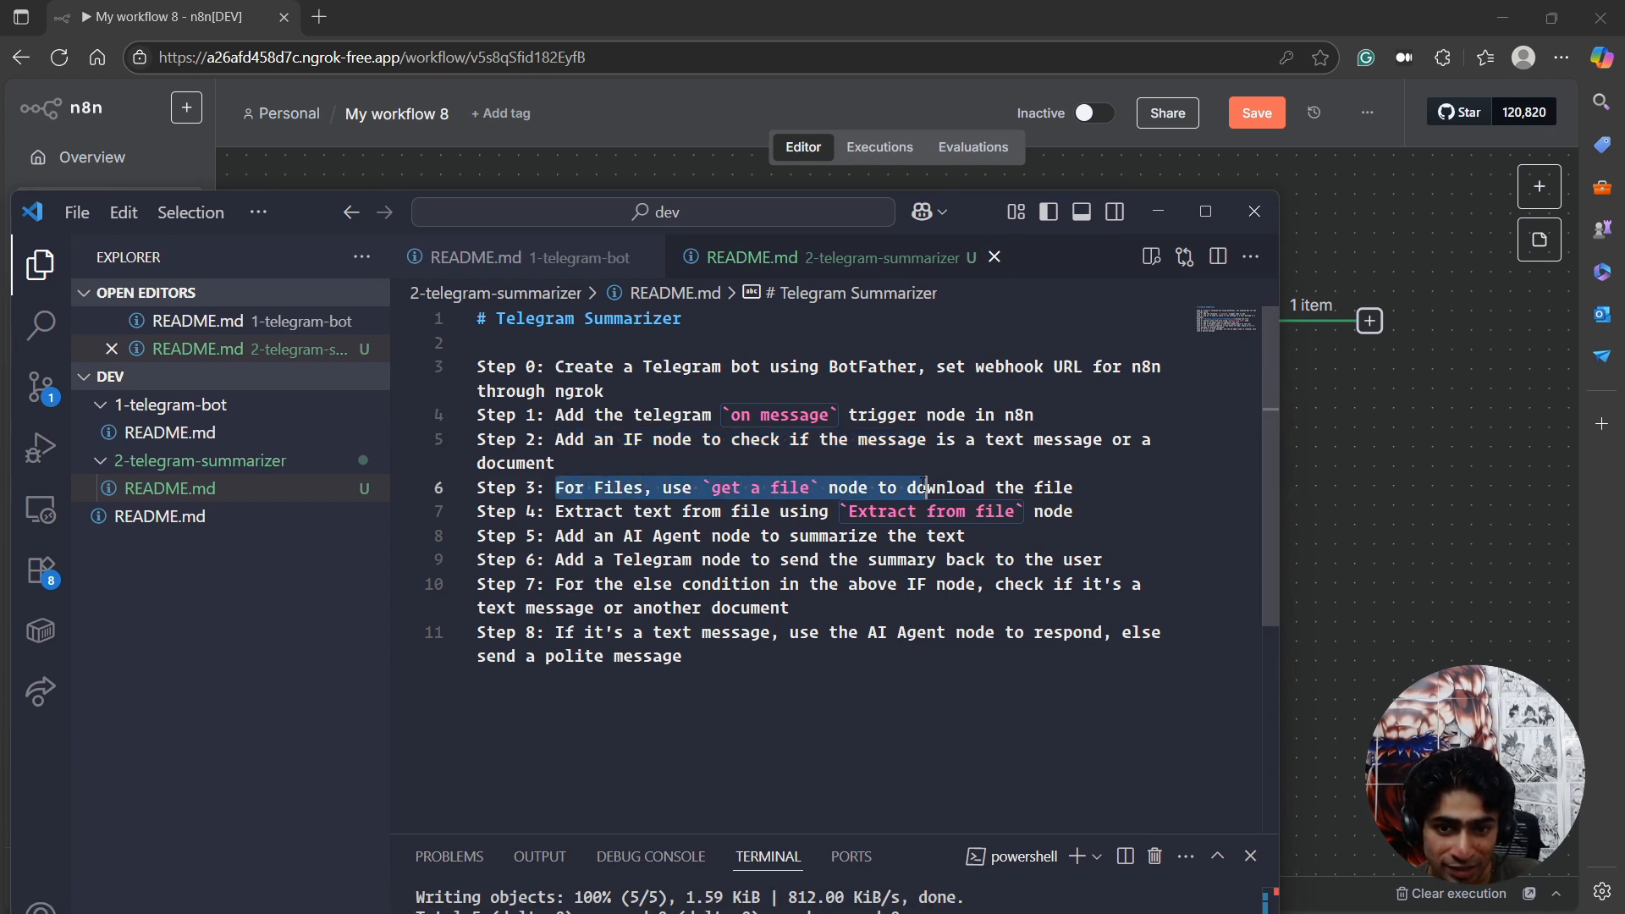
click(584, 512)
click(488, 513)
drag(488, 512, 1080, 513)
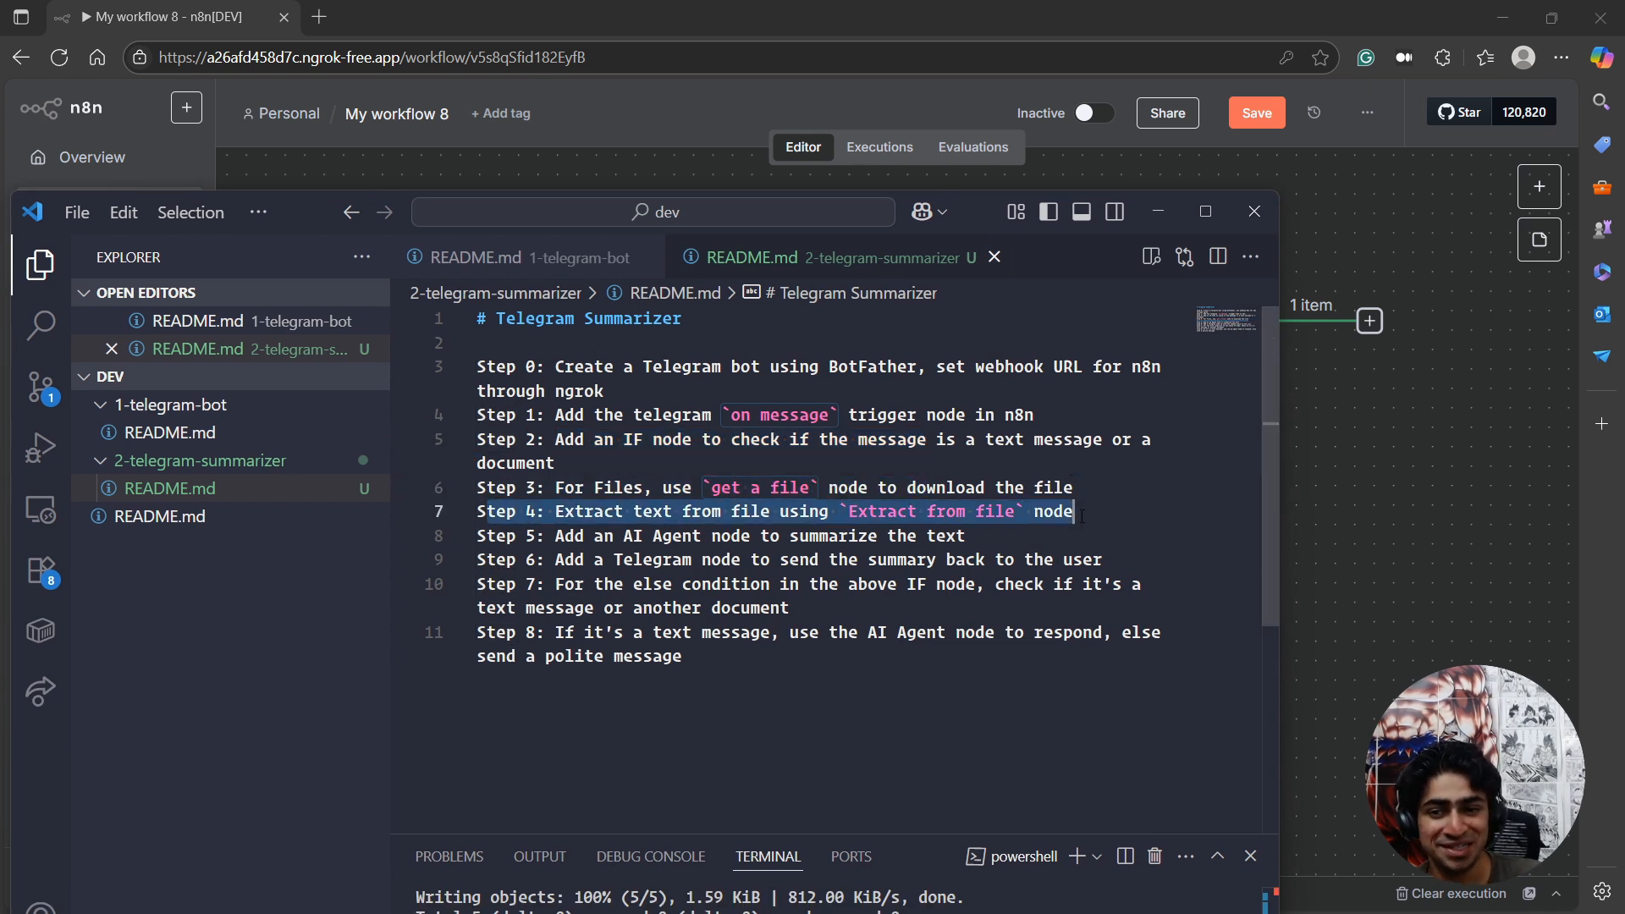
click(526, 540)
drag(528, 545, 686, 659)
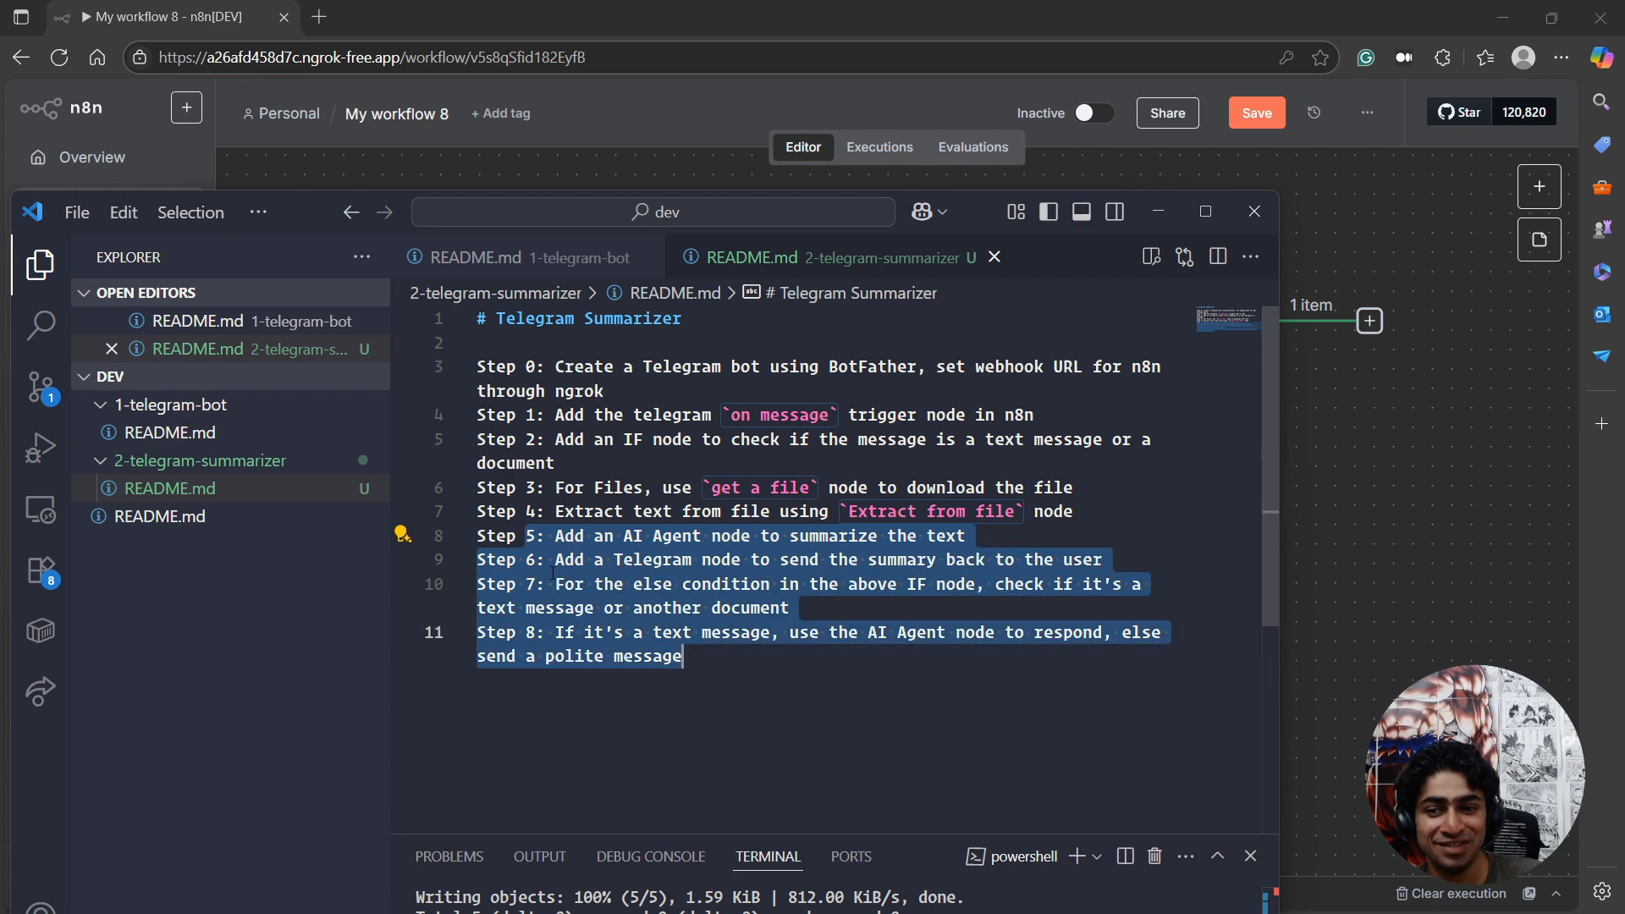
click(557, 513)
drag(557, 513, 514, 352)
click(664, 512)
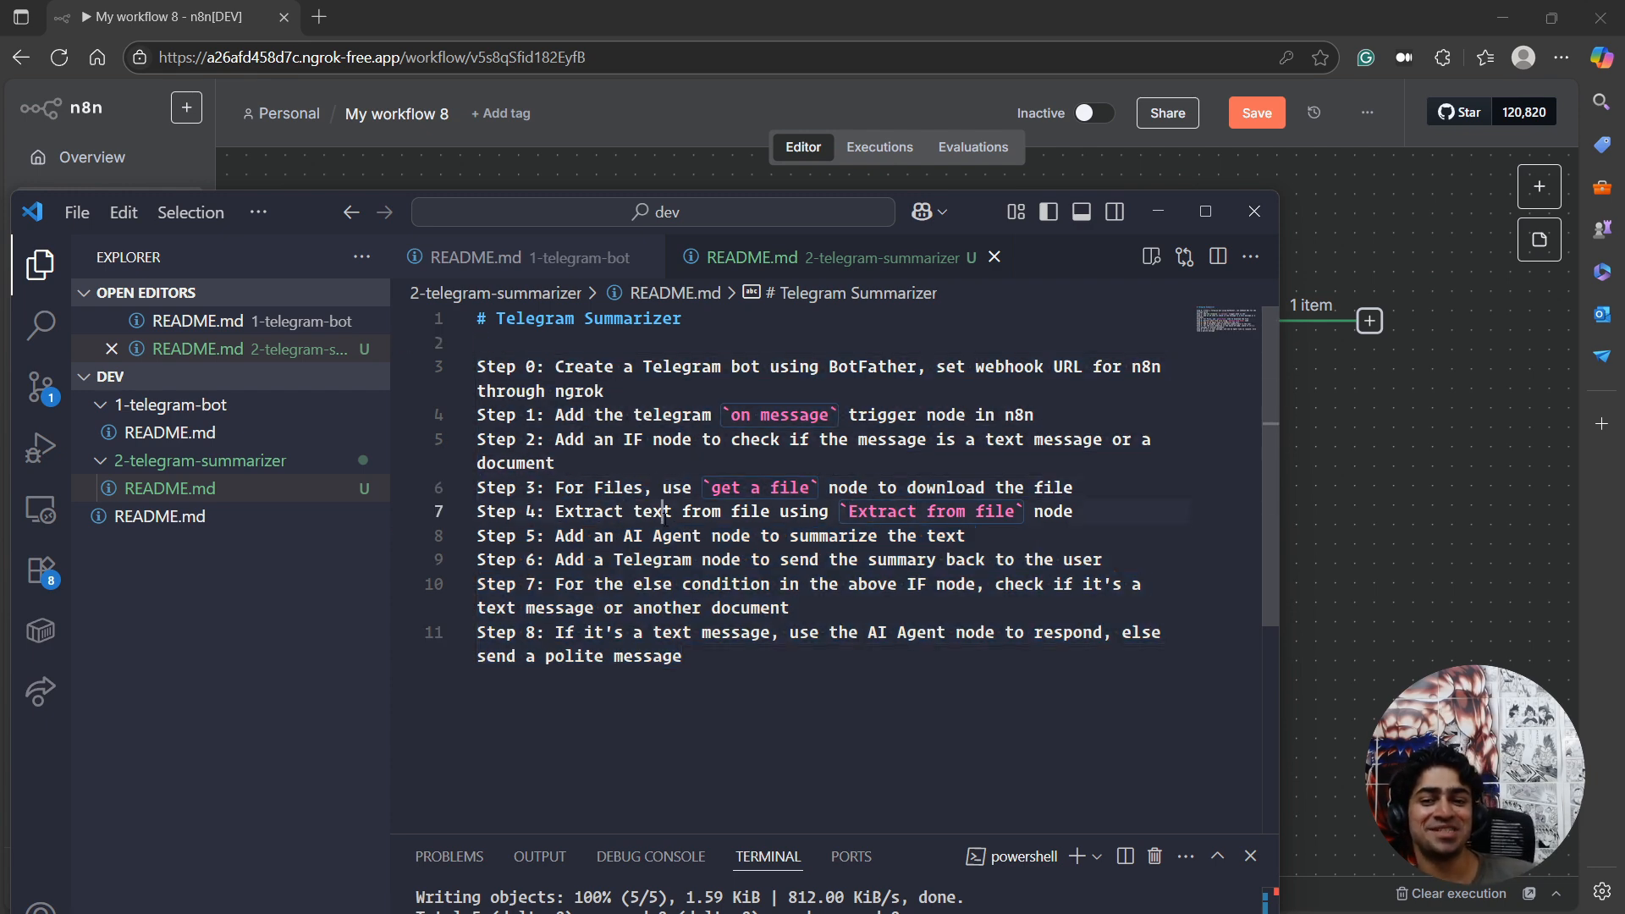
drag(975, 216, 975, 913)
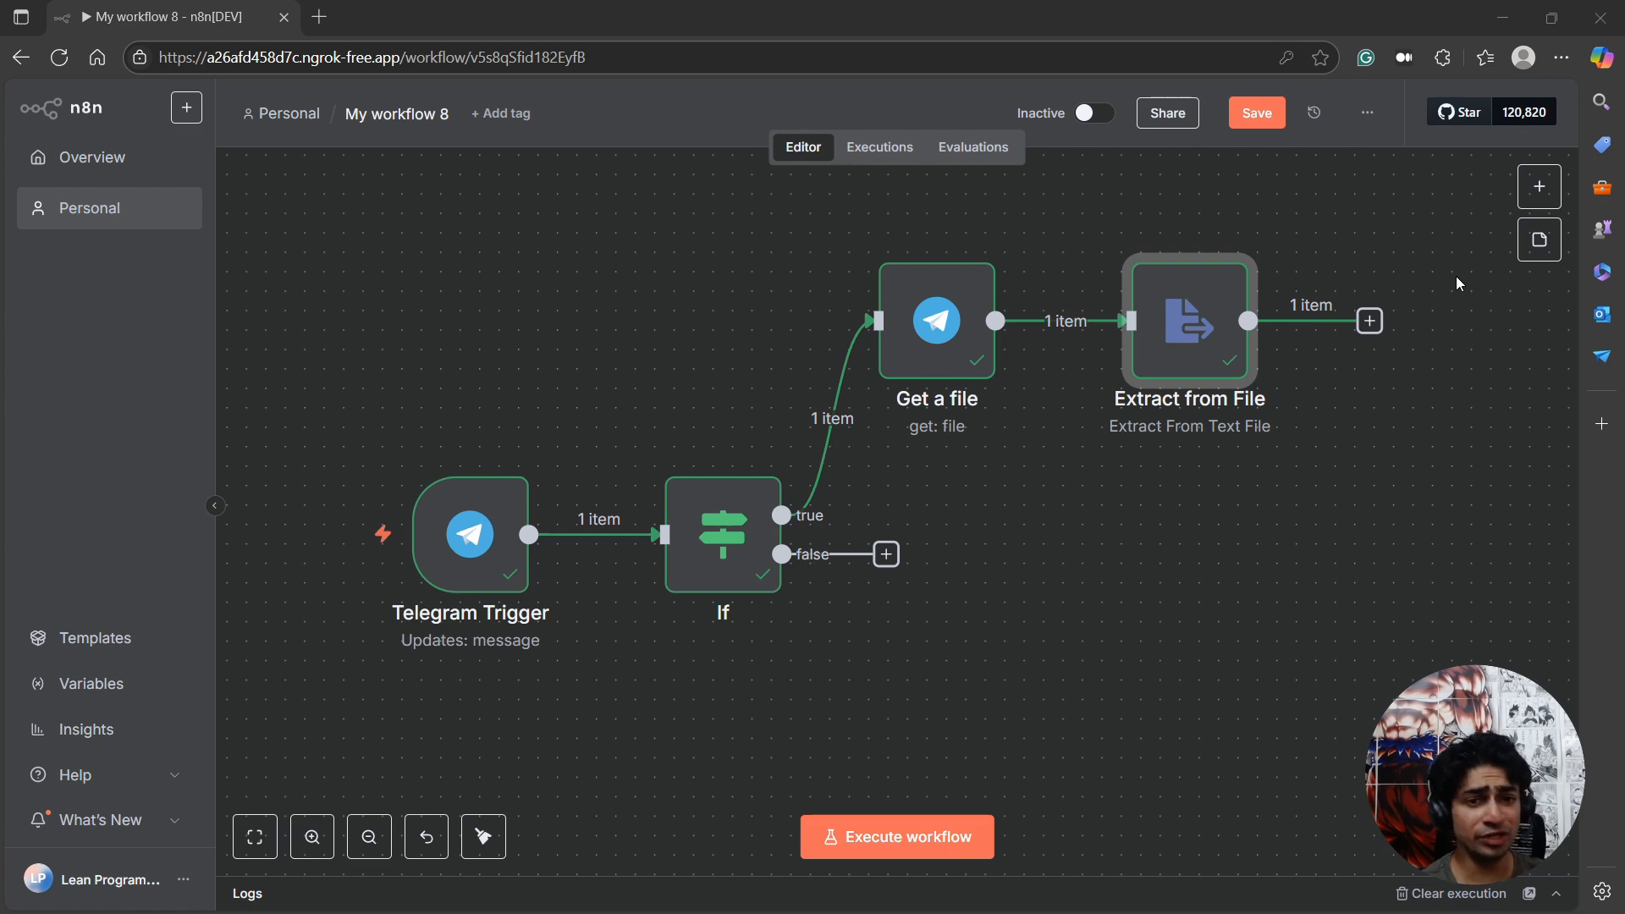
Add an AI Agent node after Extract from File and return to the canvas.
scroll(1287, 408, down, 2)
scroll(1234, 450, up, 3)
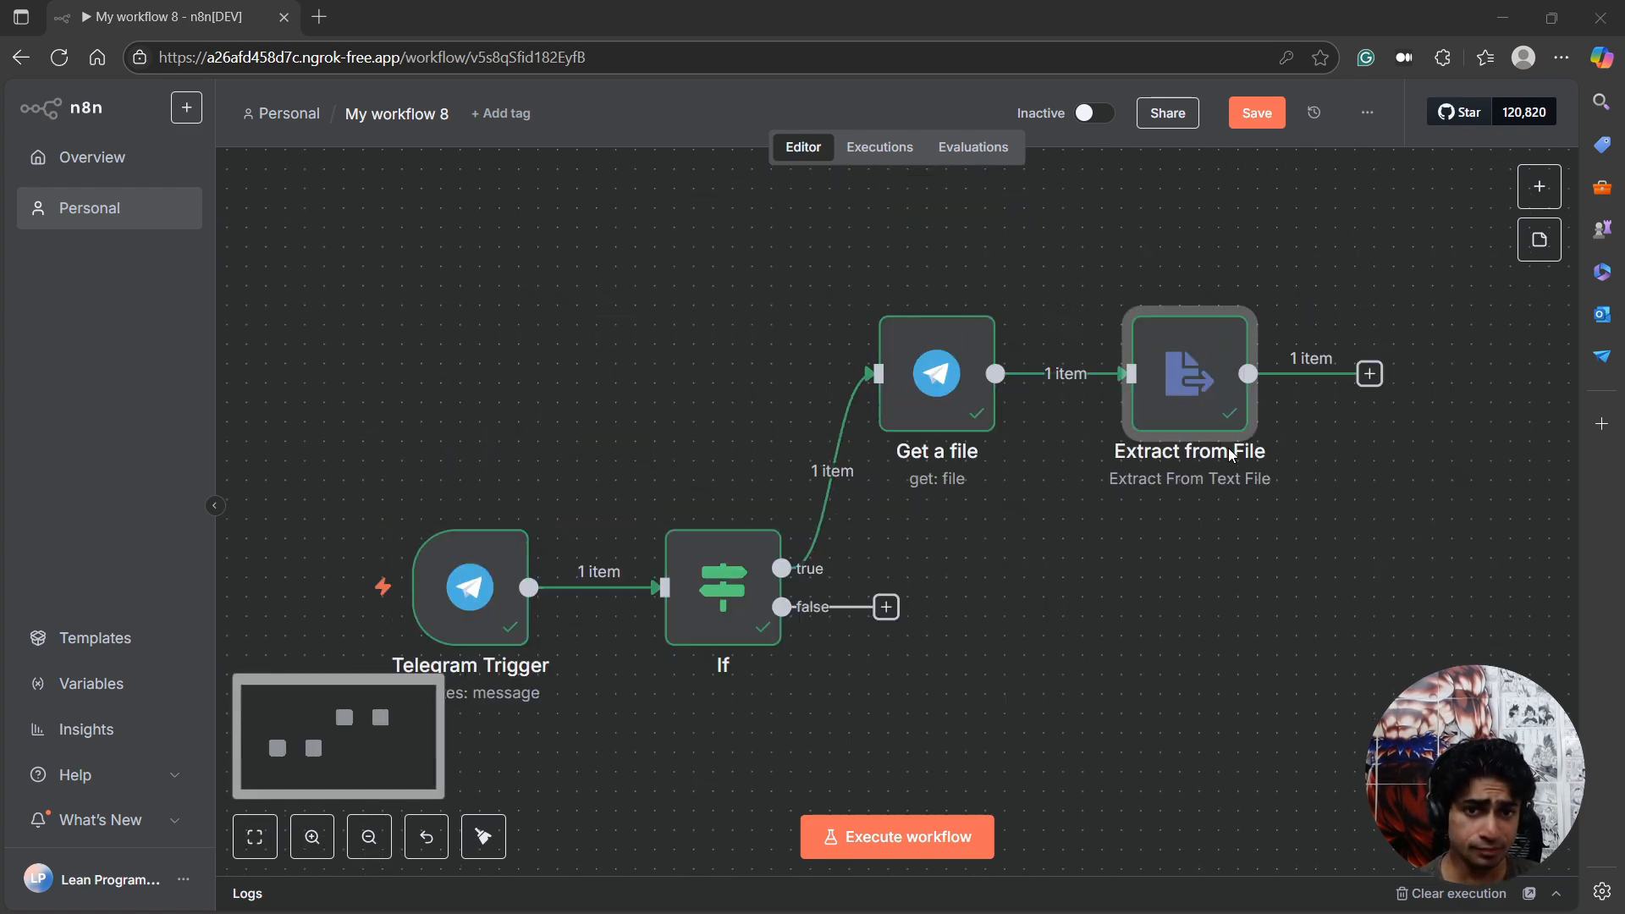
scroll(1282, 462, down, 1)
scroll(1282, 460, down, 1)
scroll(1282, 461, up, 2)
scroll(1277, 460, right, 4)
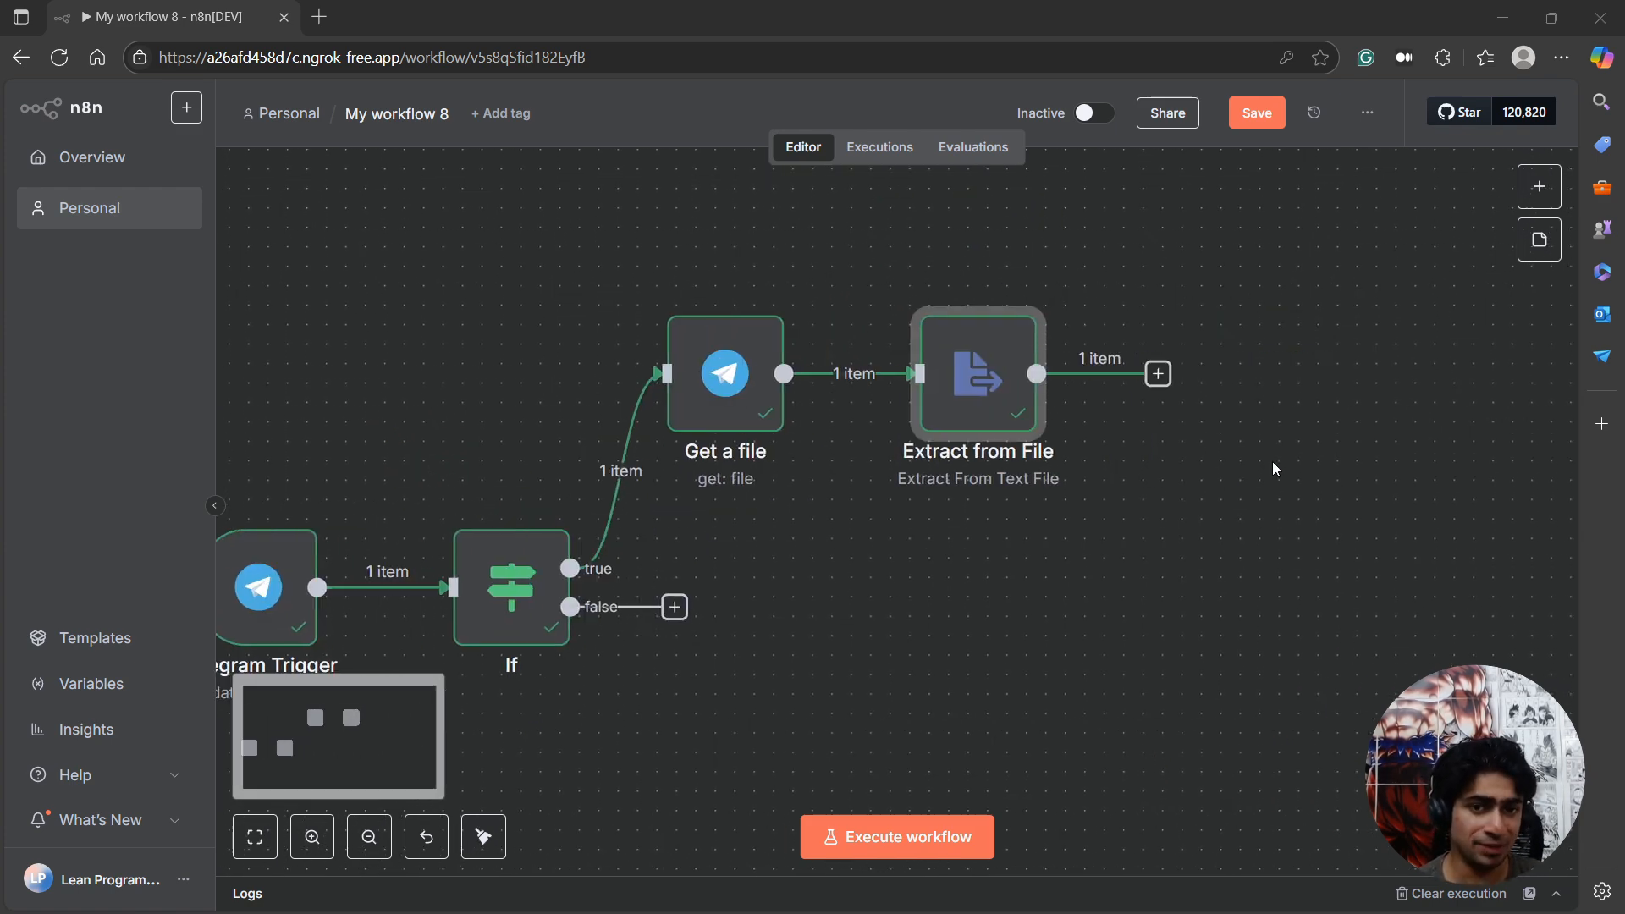
click(1158, 373)
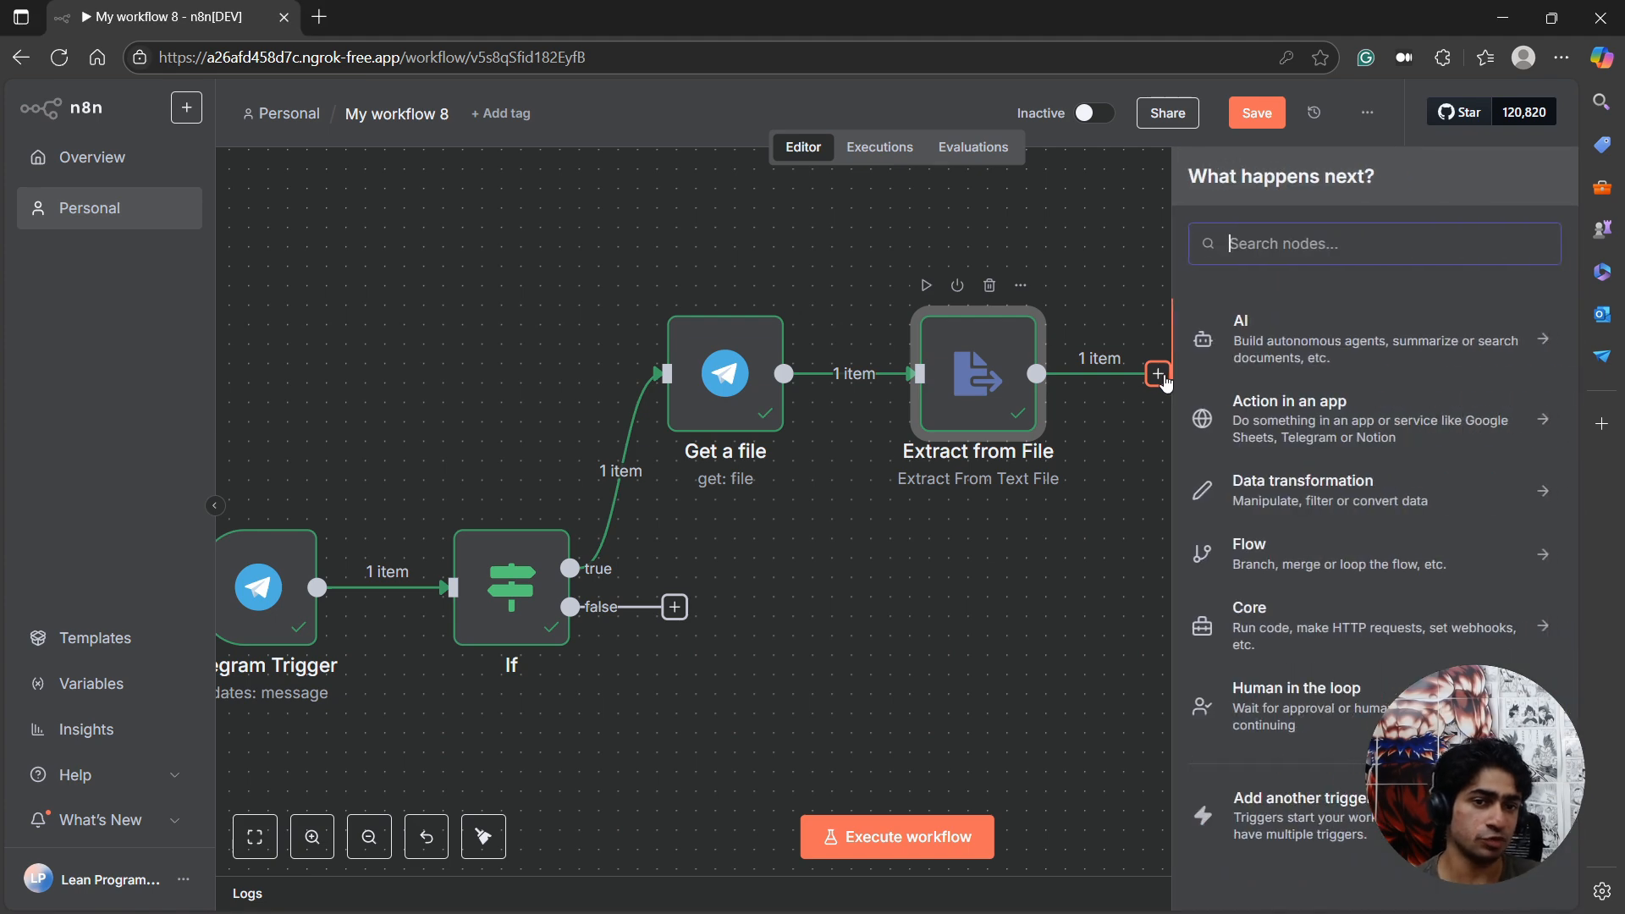
text(AI age)
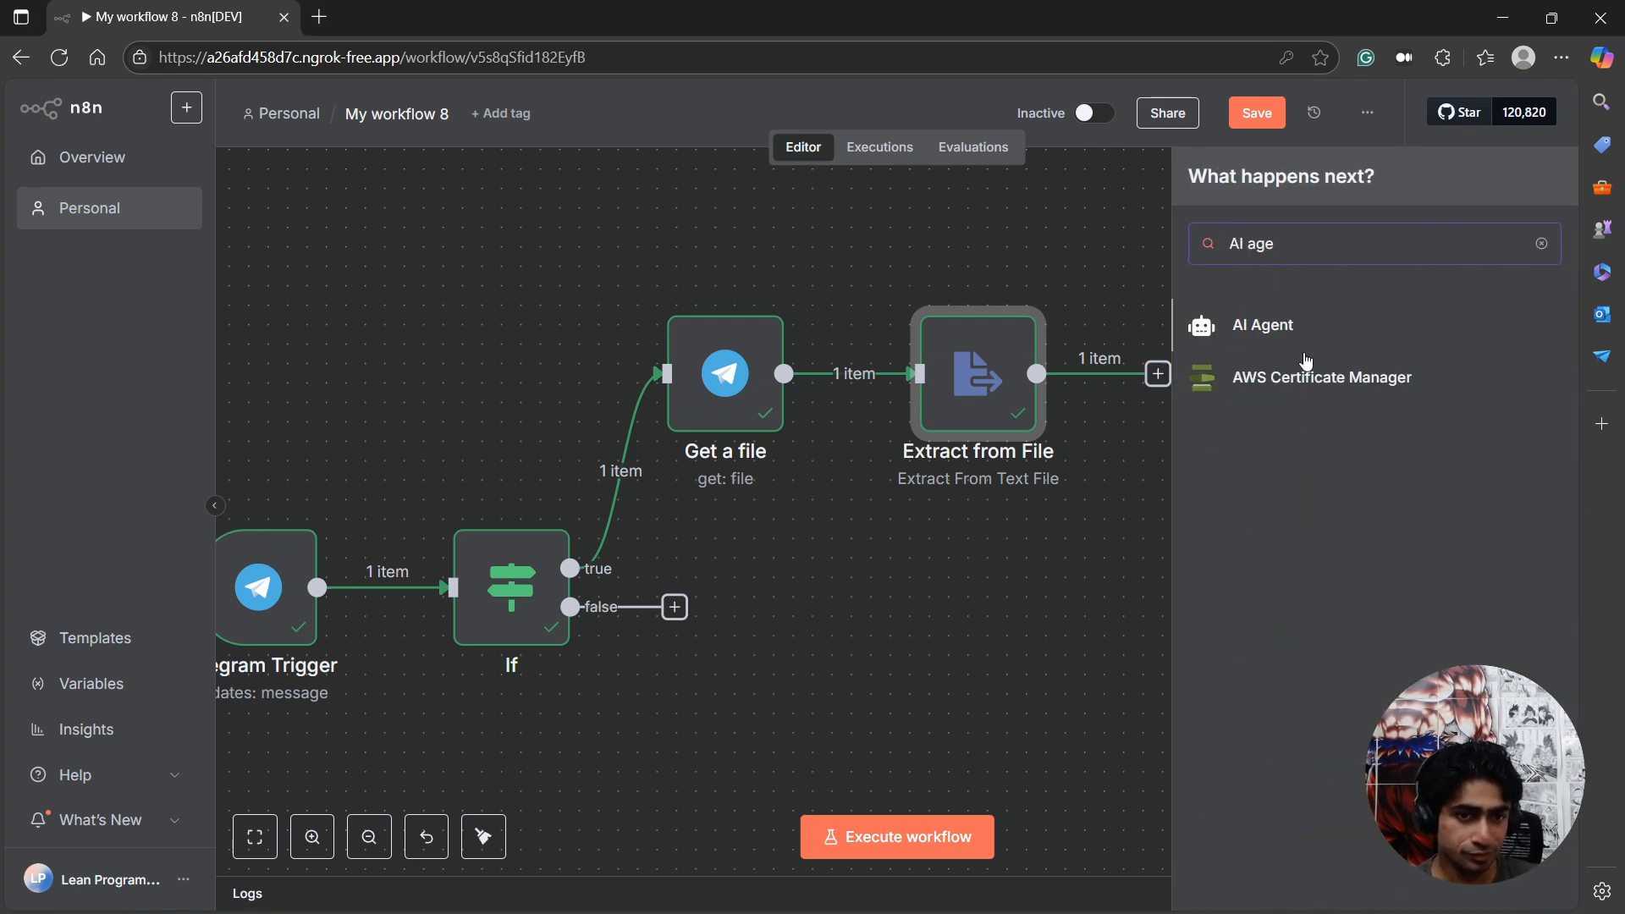
click(1296, 328)
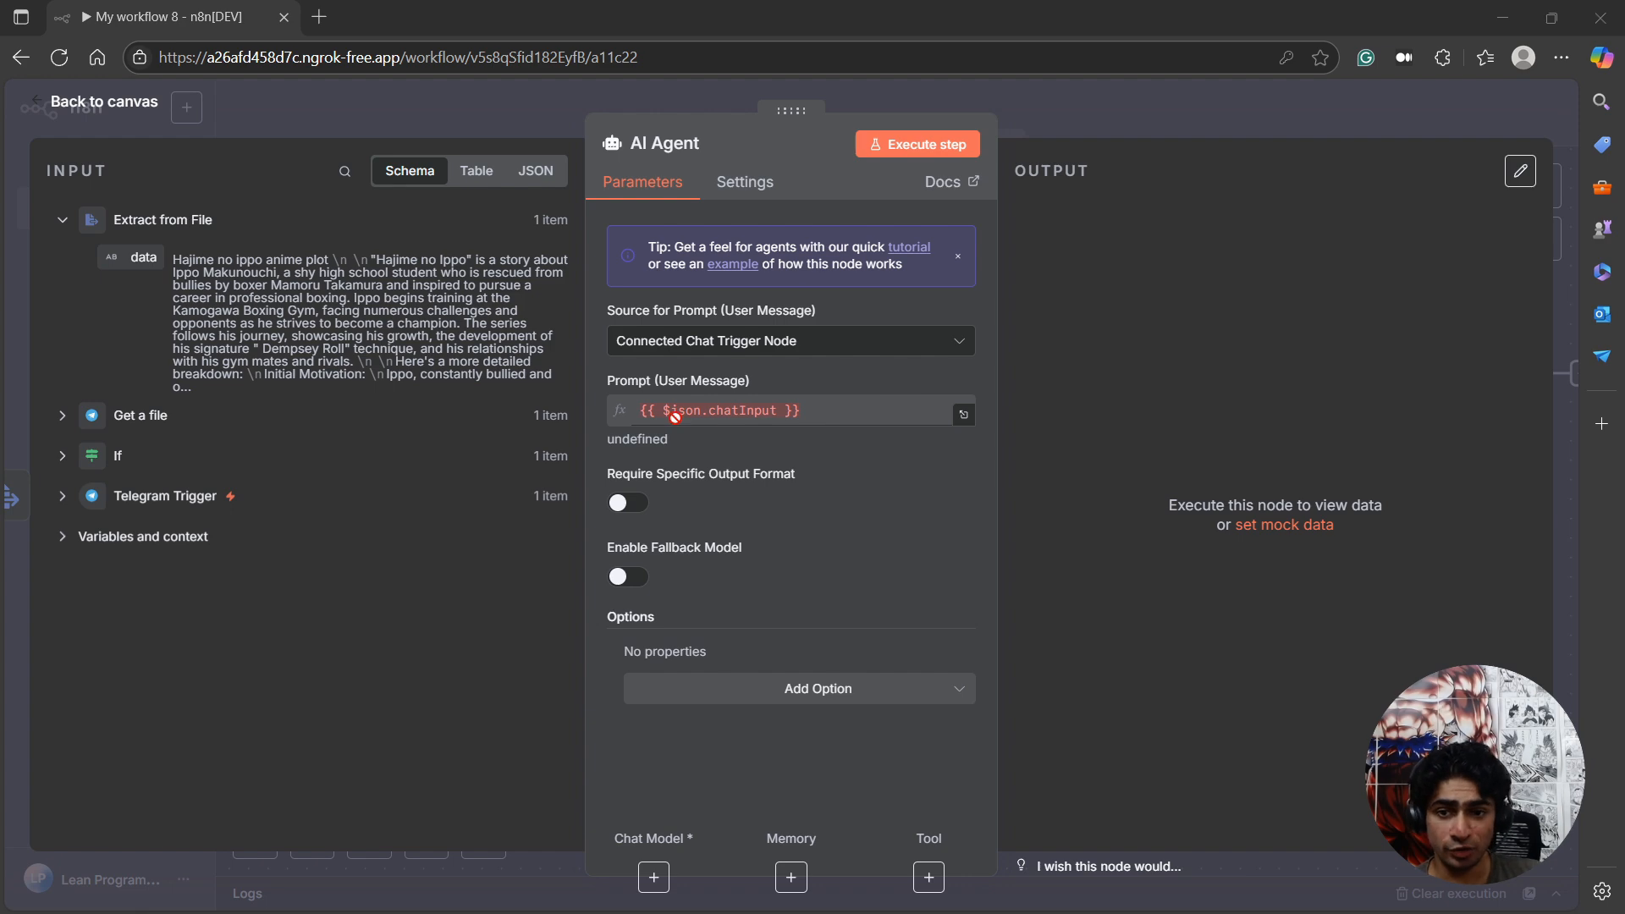
click(59, 103)
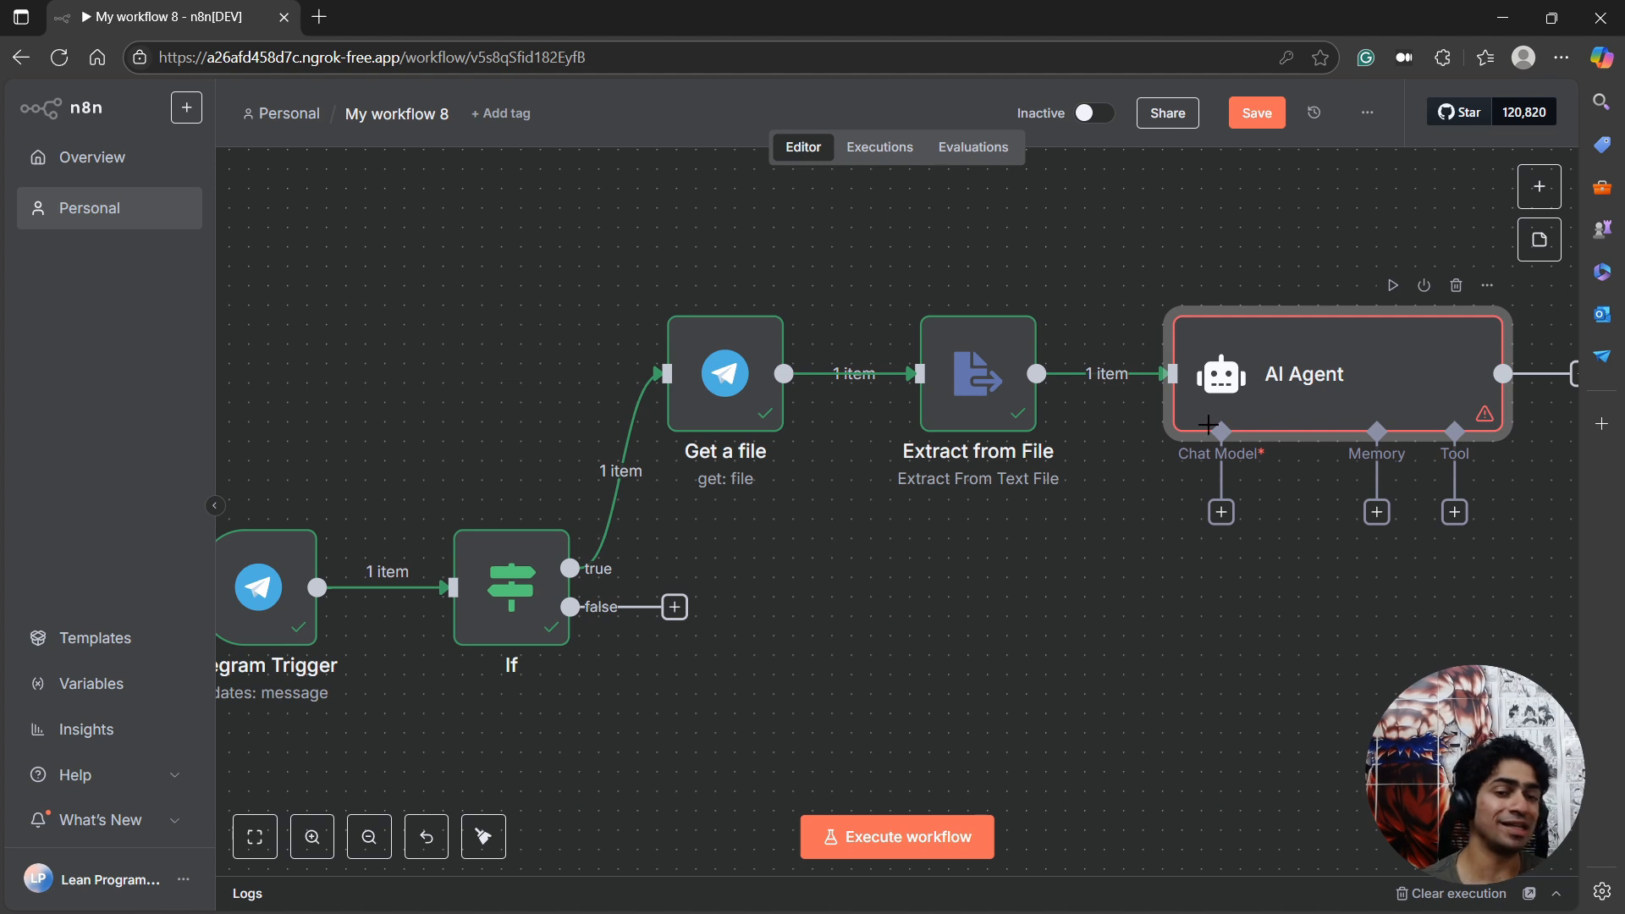
scroll(1133, 481, right, 2)
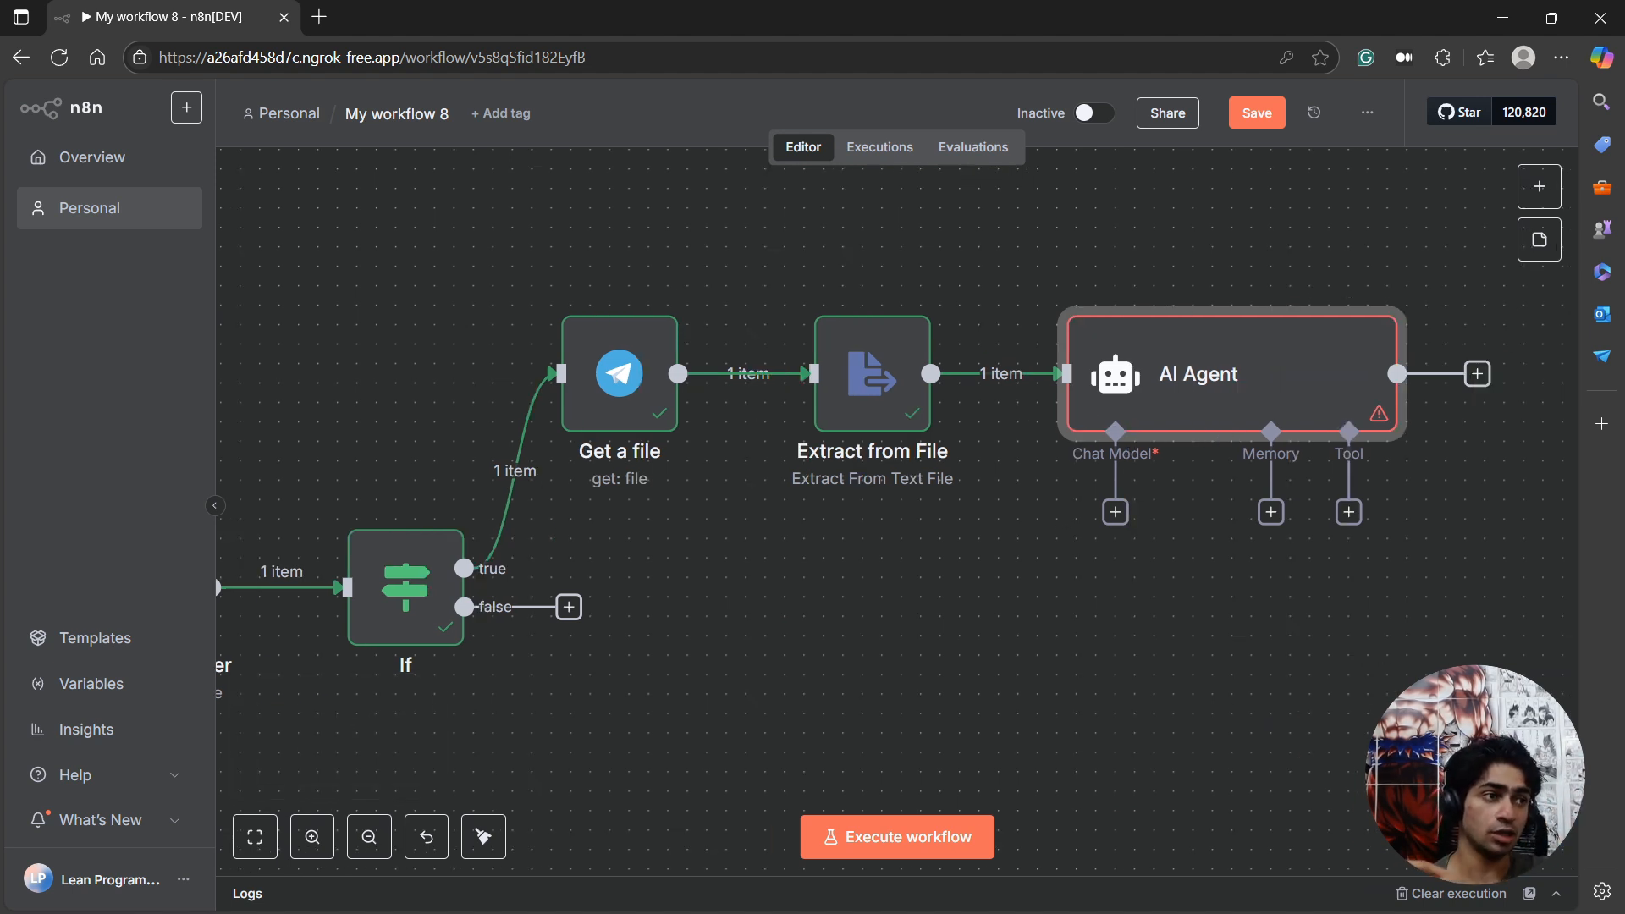
Switch to the OpenRouter API Keys page in Chrome, and look over The Lean Programmer's video list in the YouTube window.
drag(736, 913, 639, 246)
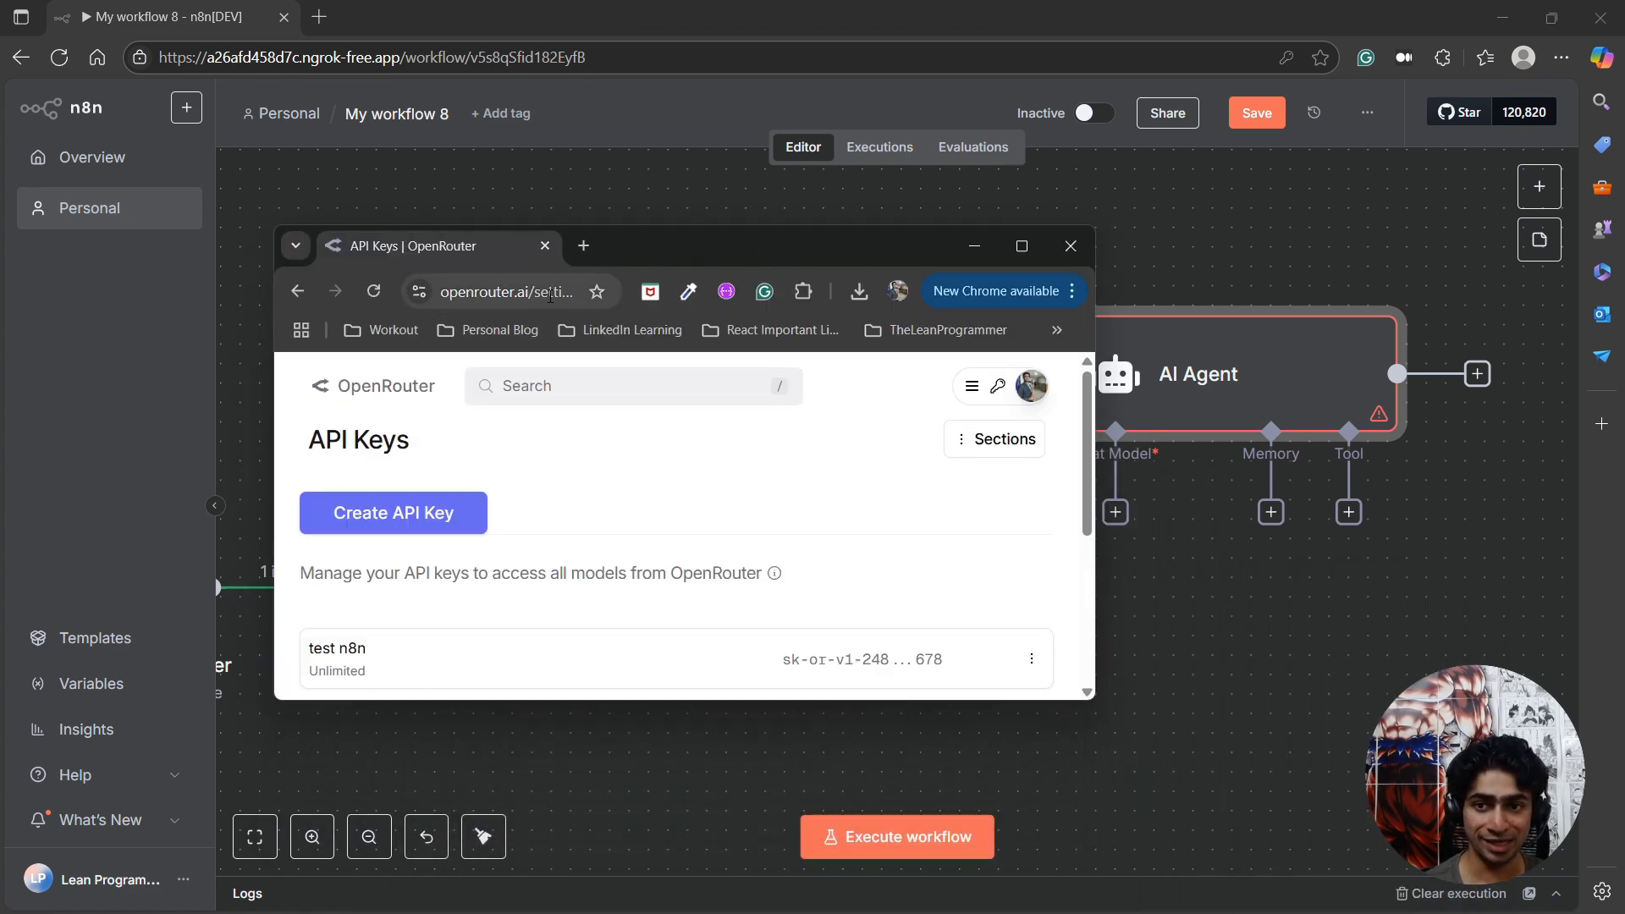
double_click(638, 254)
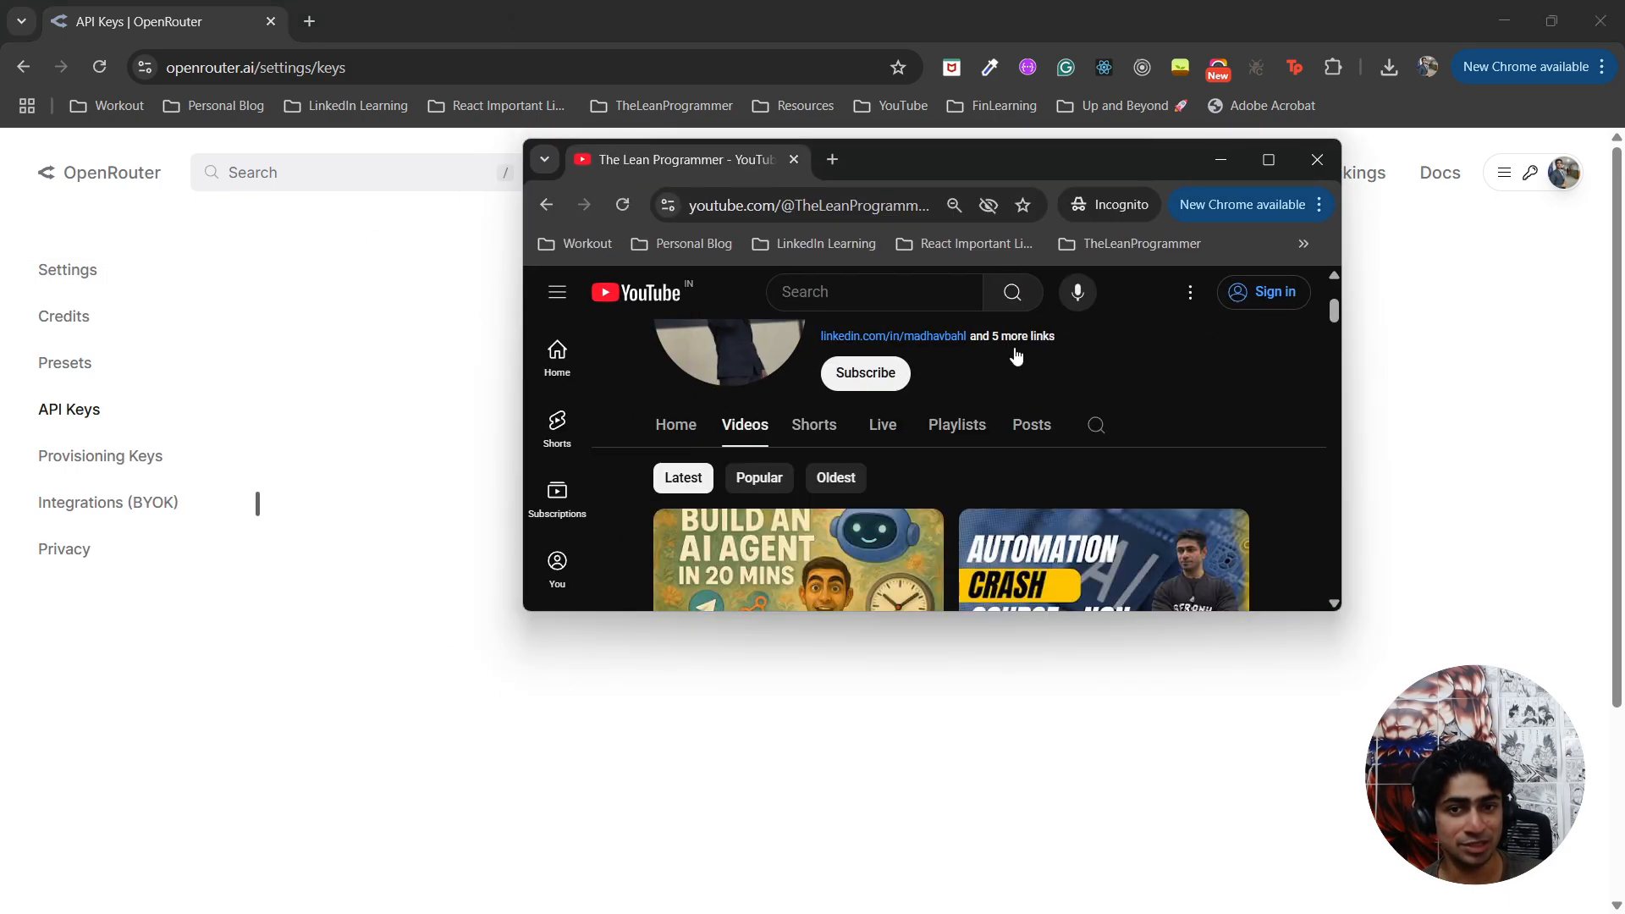
double_click(1130, 161)
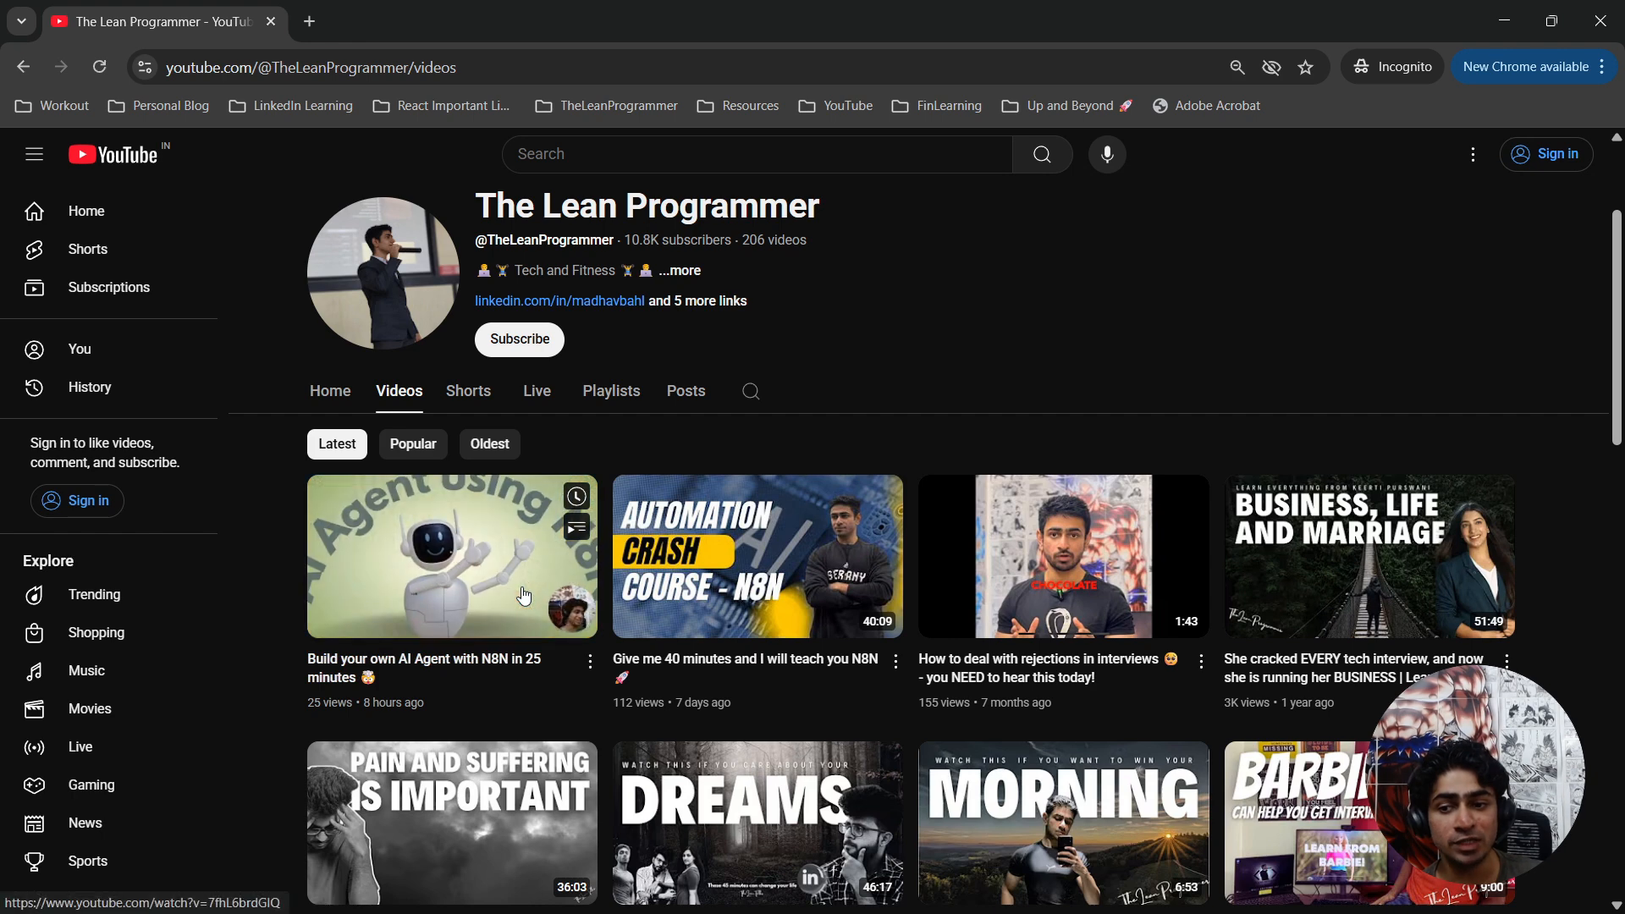
drag(349, 22, 0, 34)
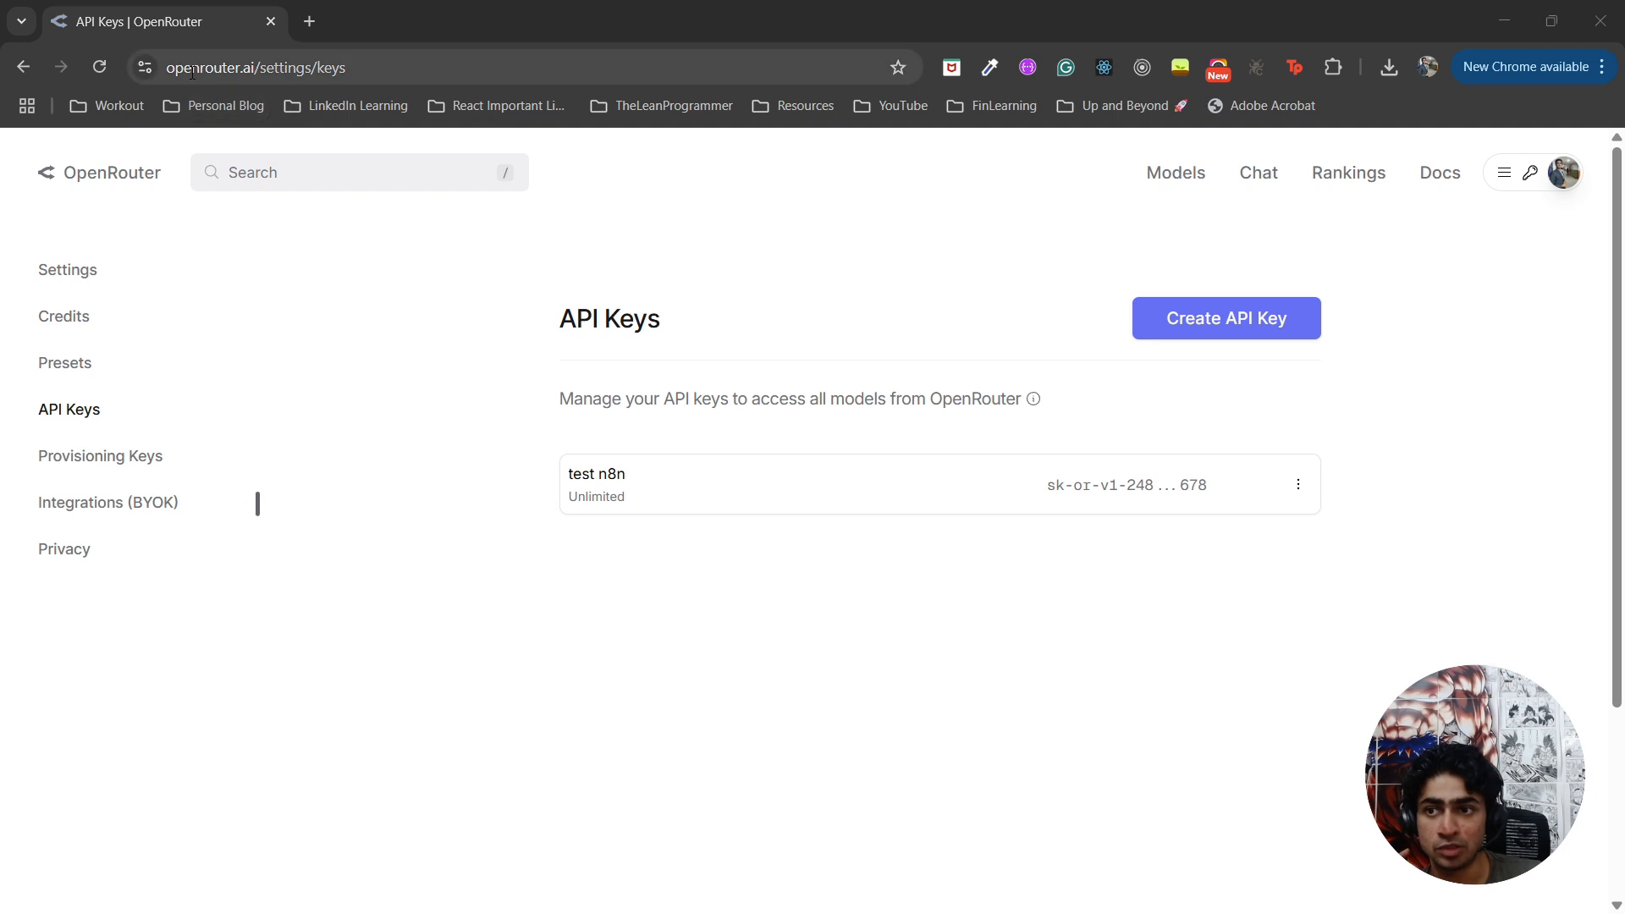
Create an OpenRouter API key named YT-summary with the credit limit left blank.
click(1212, 328)
click(1212, 328)
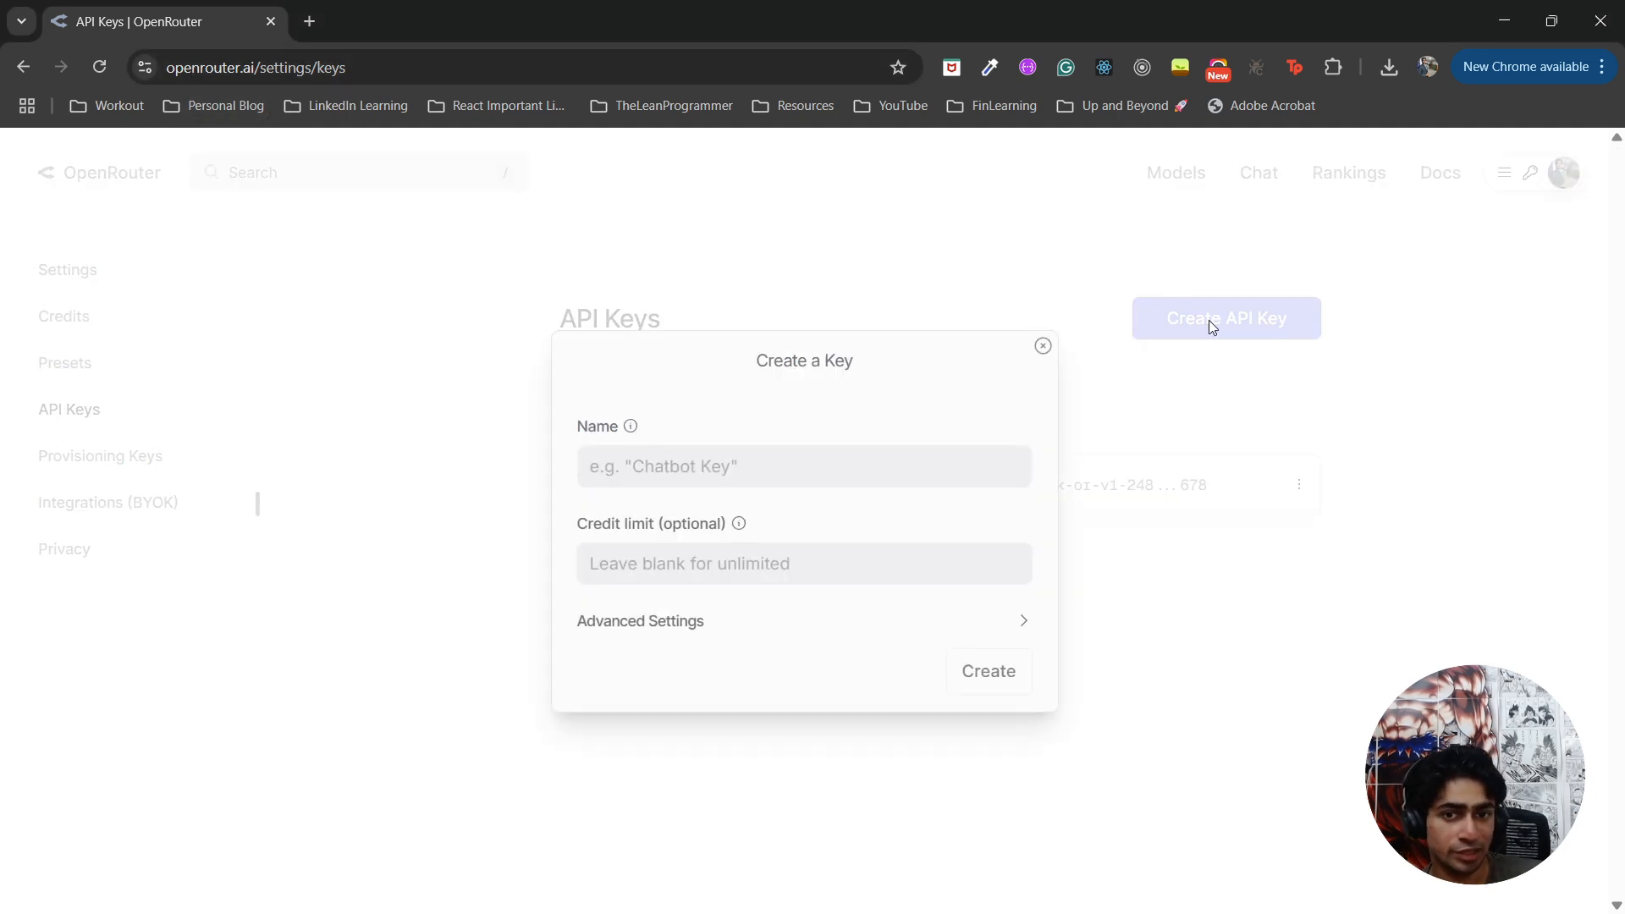
click(772, 485)
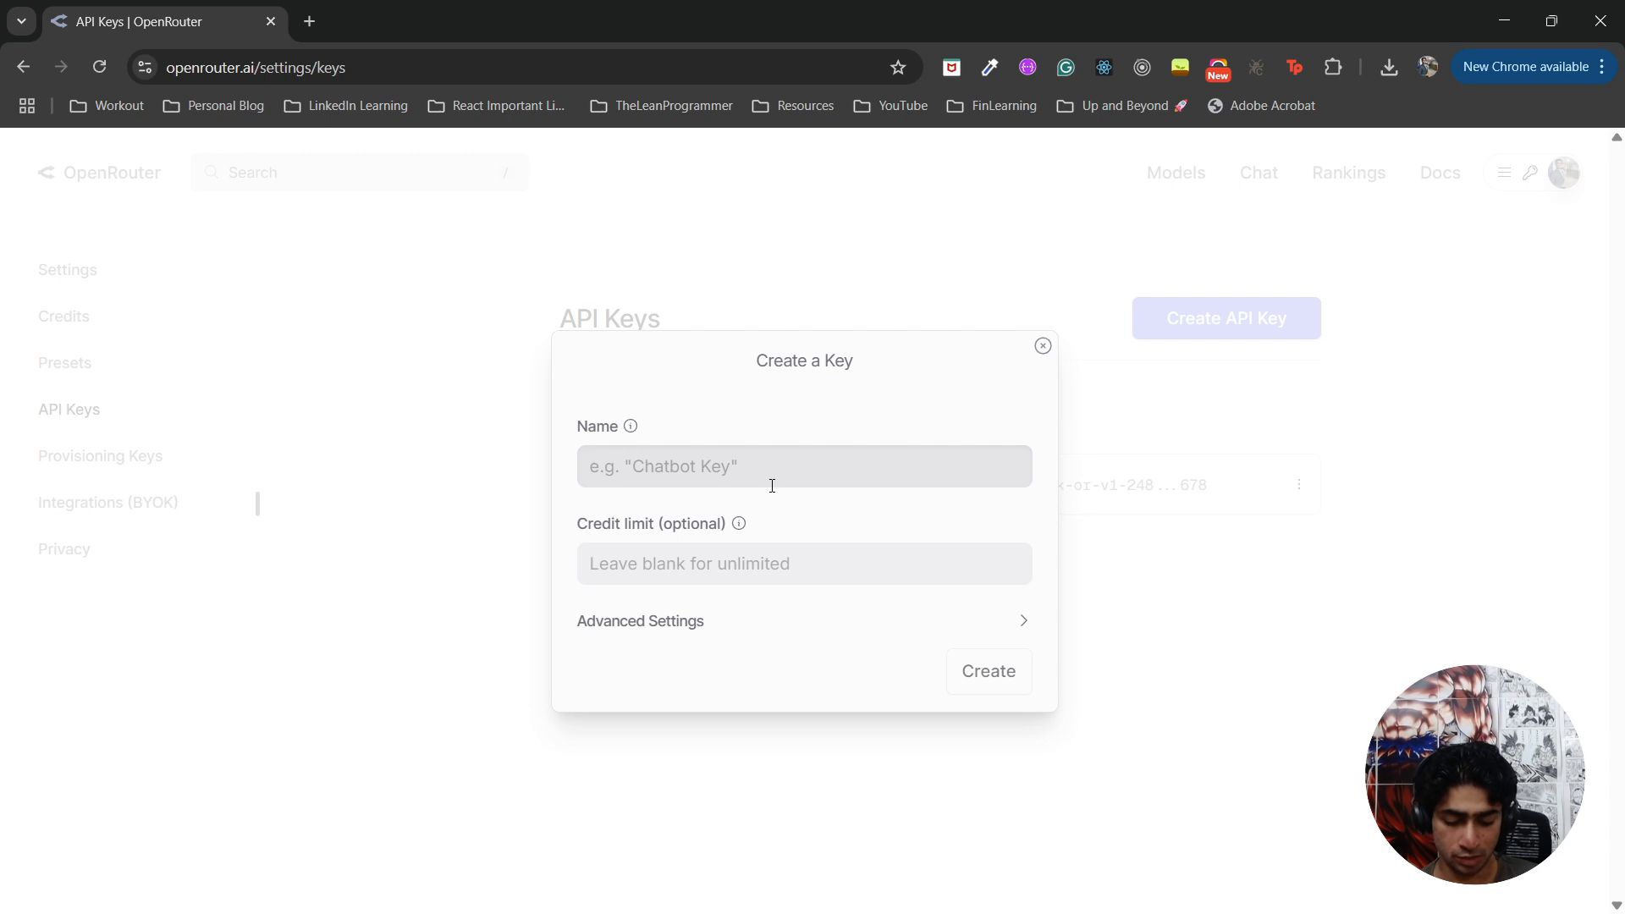
text(YT-)
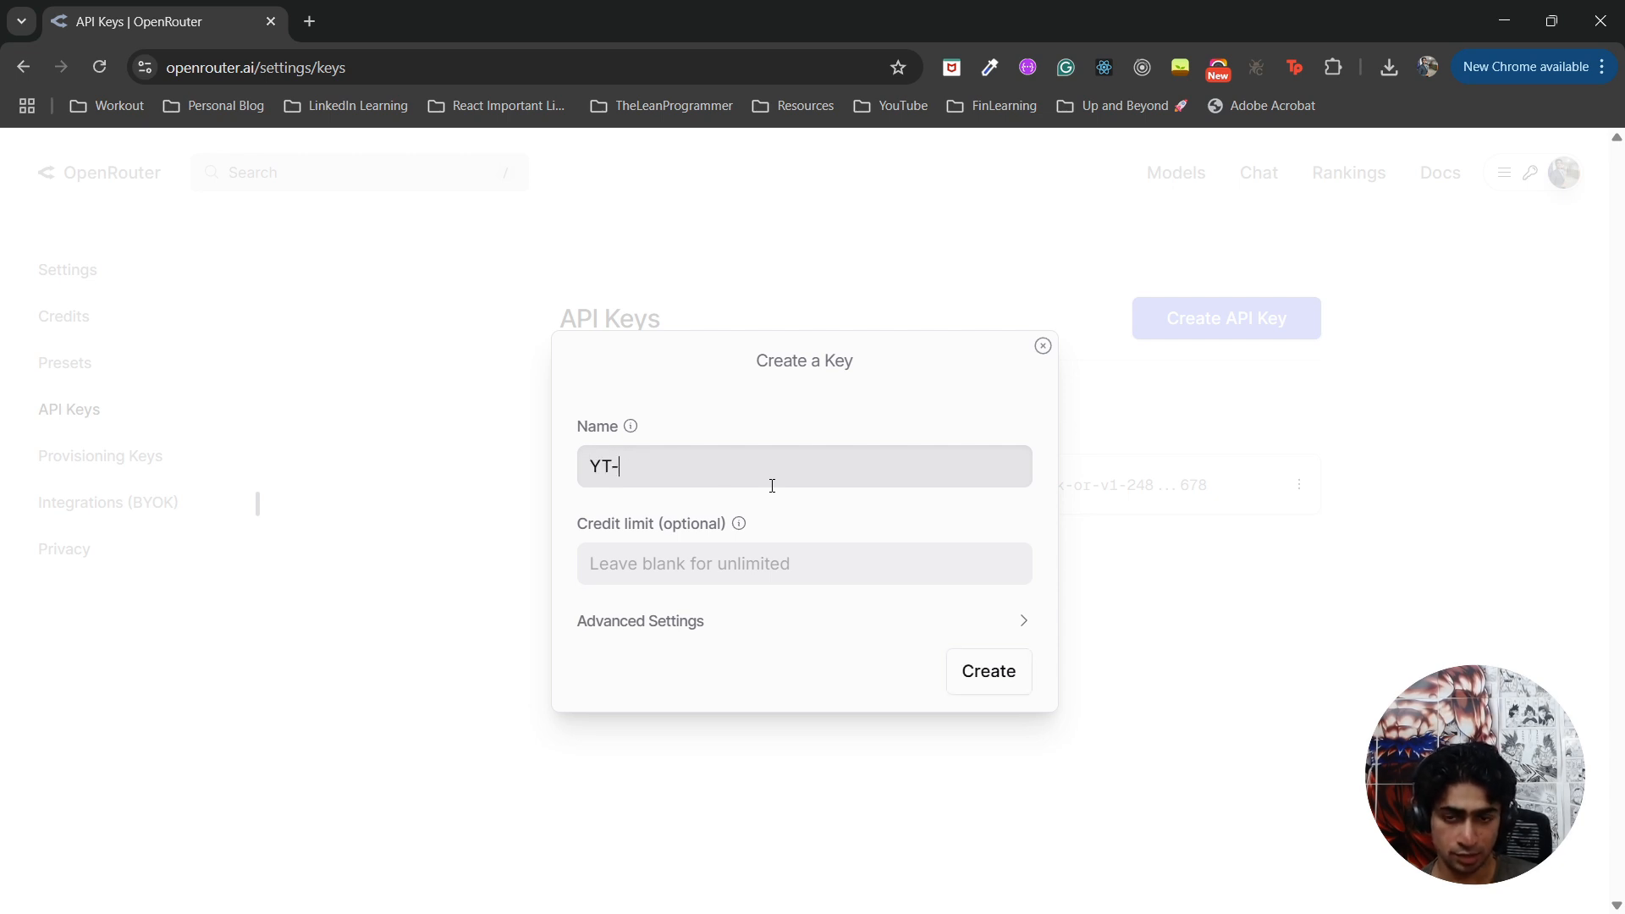
text(summary)
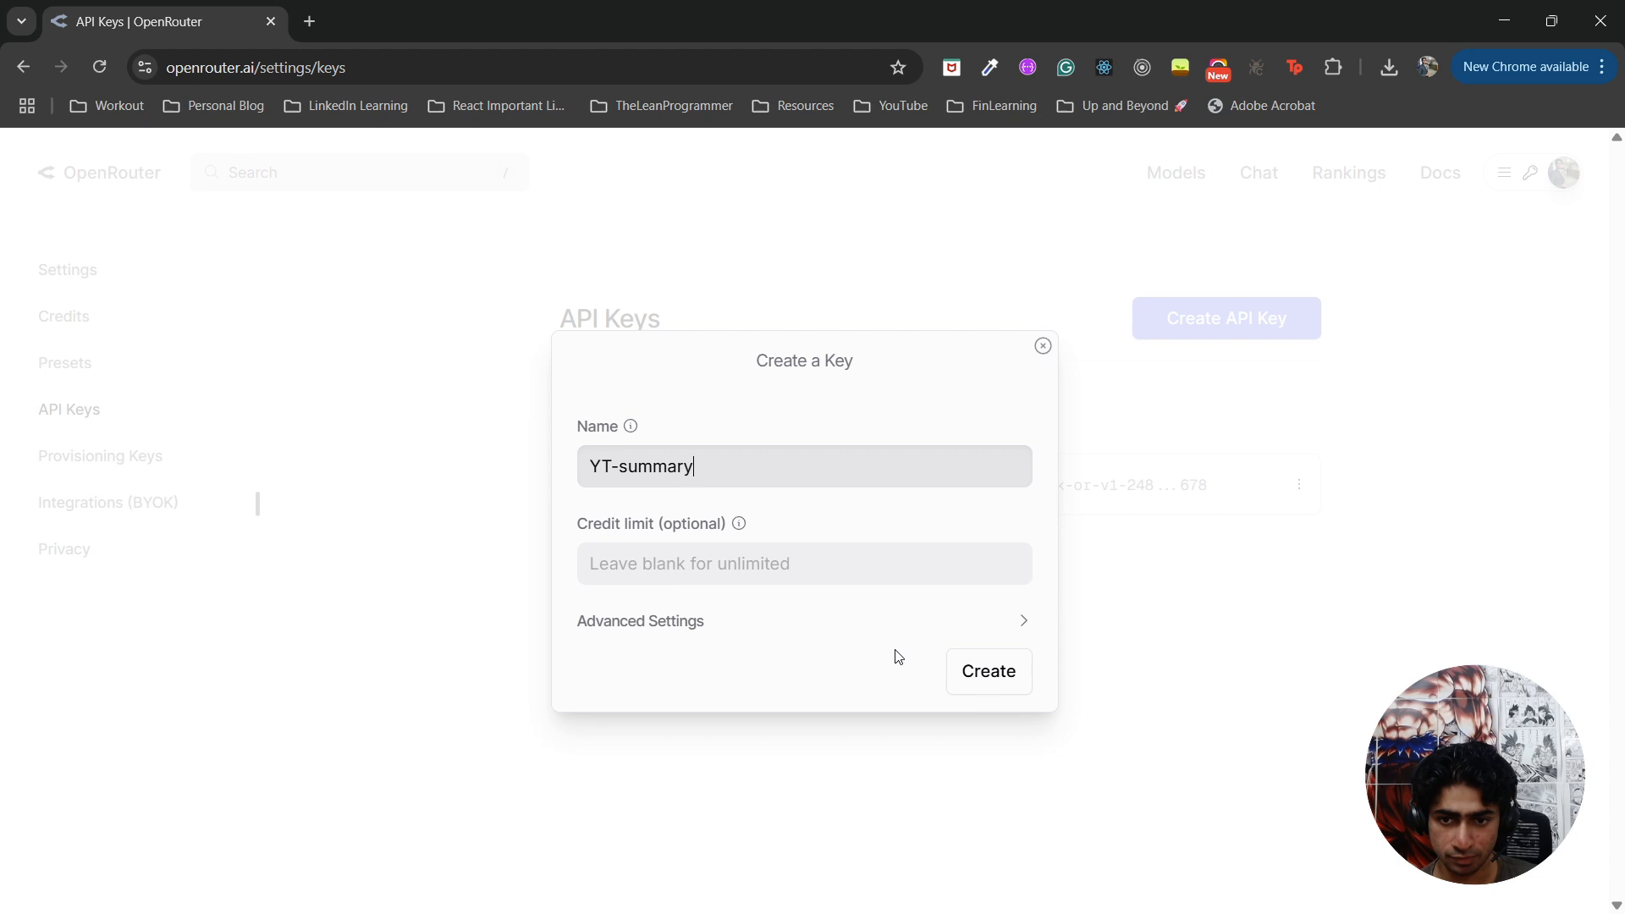
click(1026, 682)
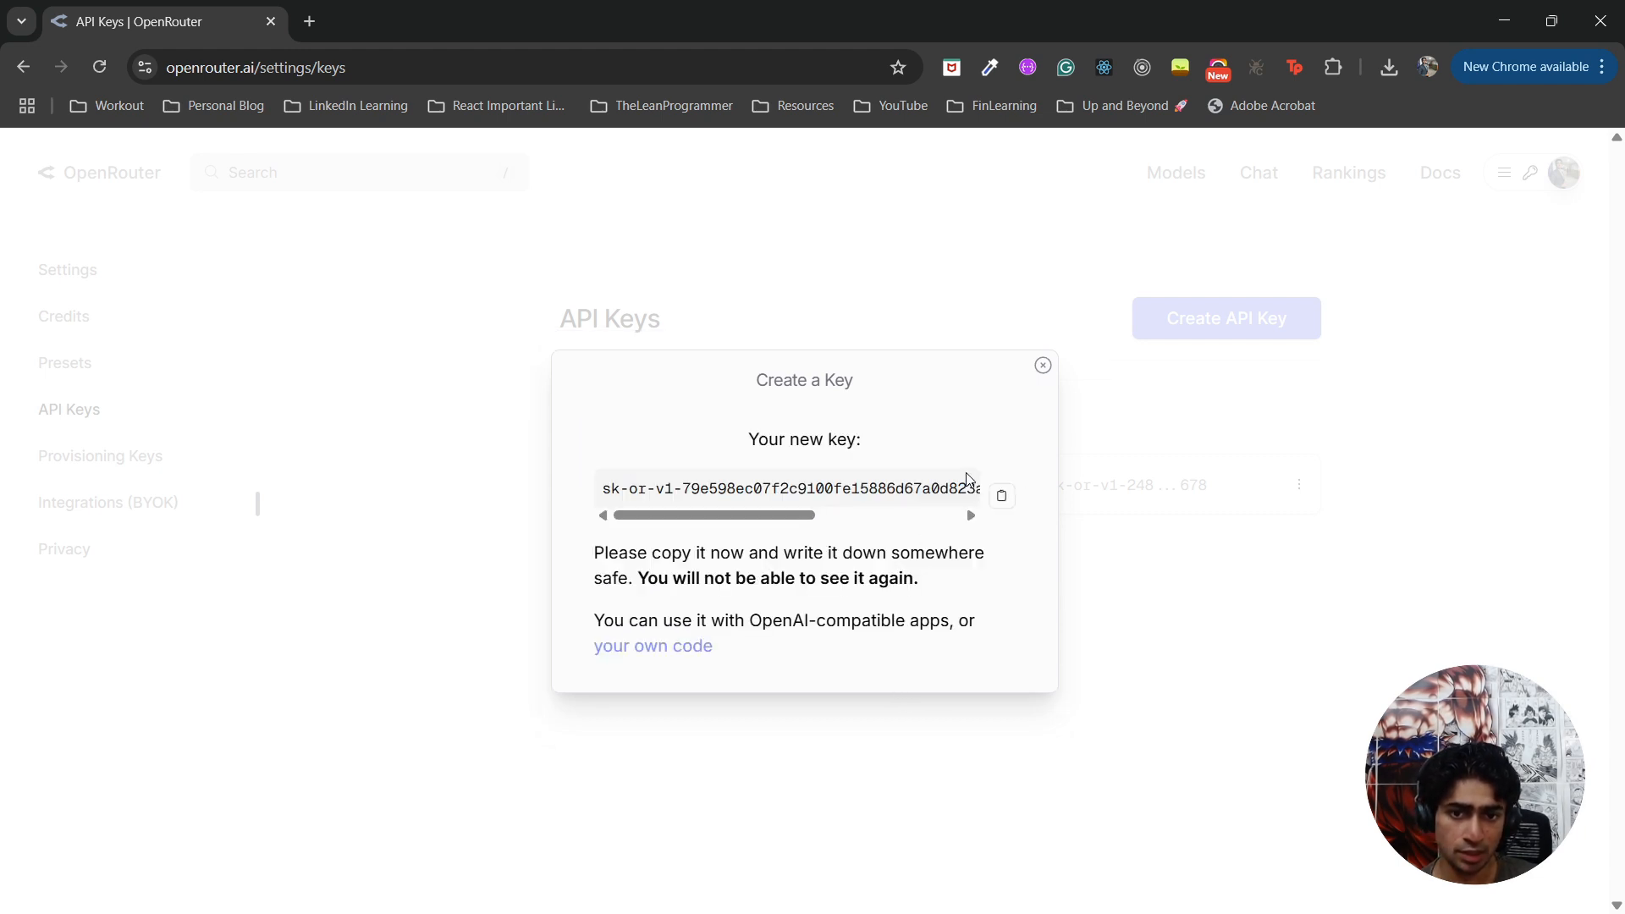
Copy the newly created OpenRouter API key, close its dialog and switch back to the n8n workflow canvas.
click(1003, 508)
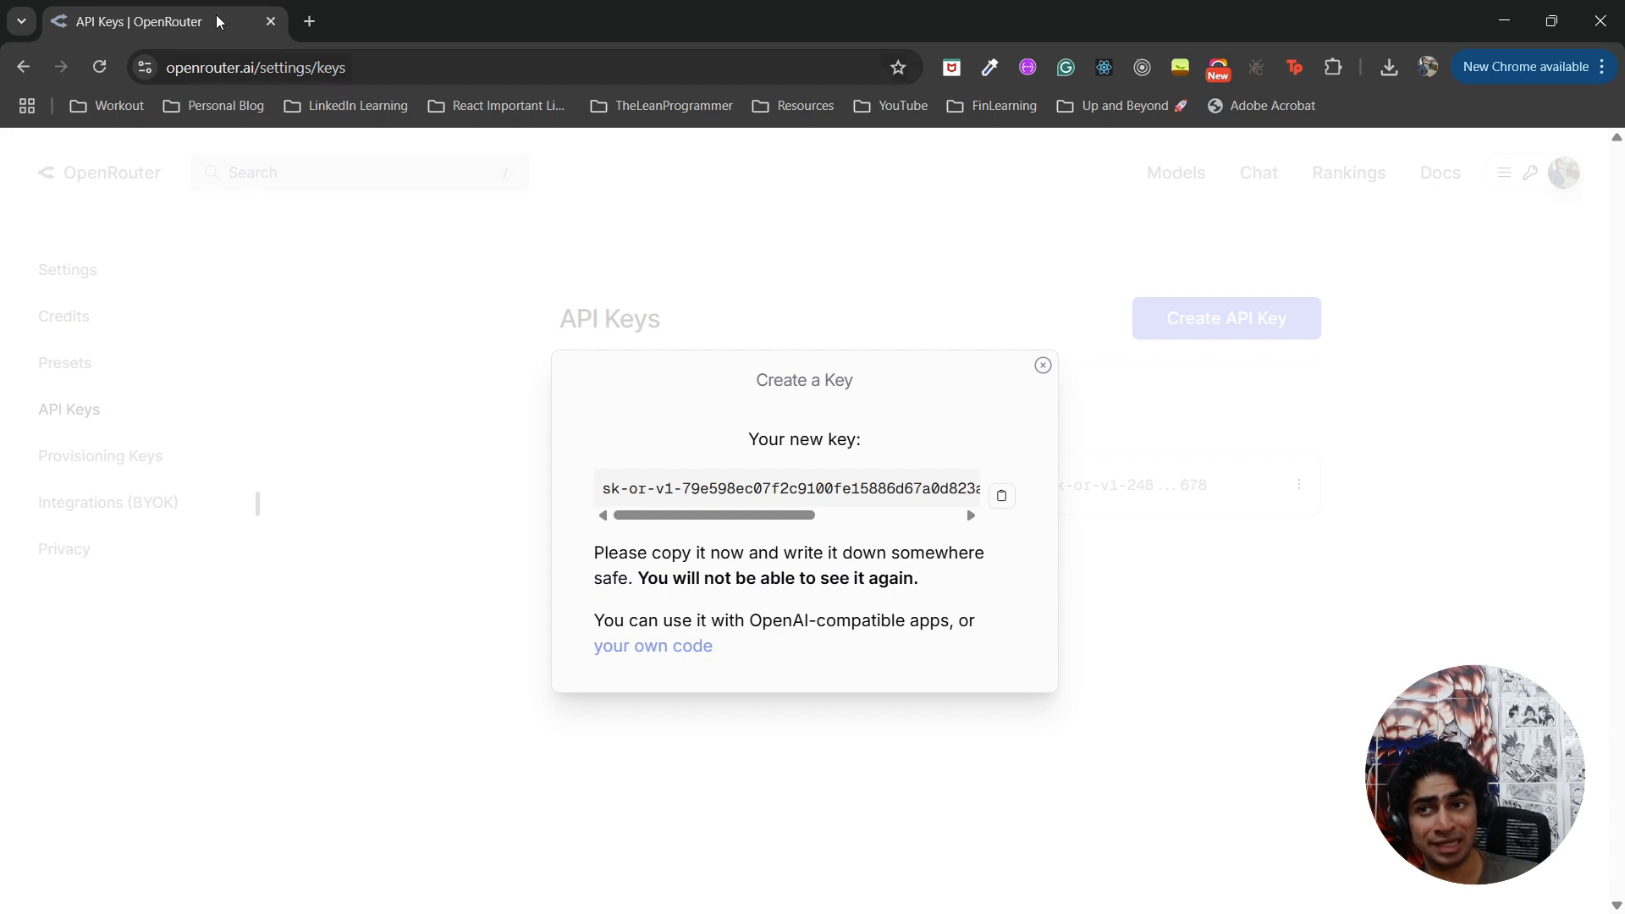
click(1044, 369)
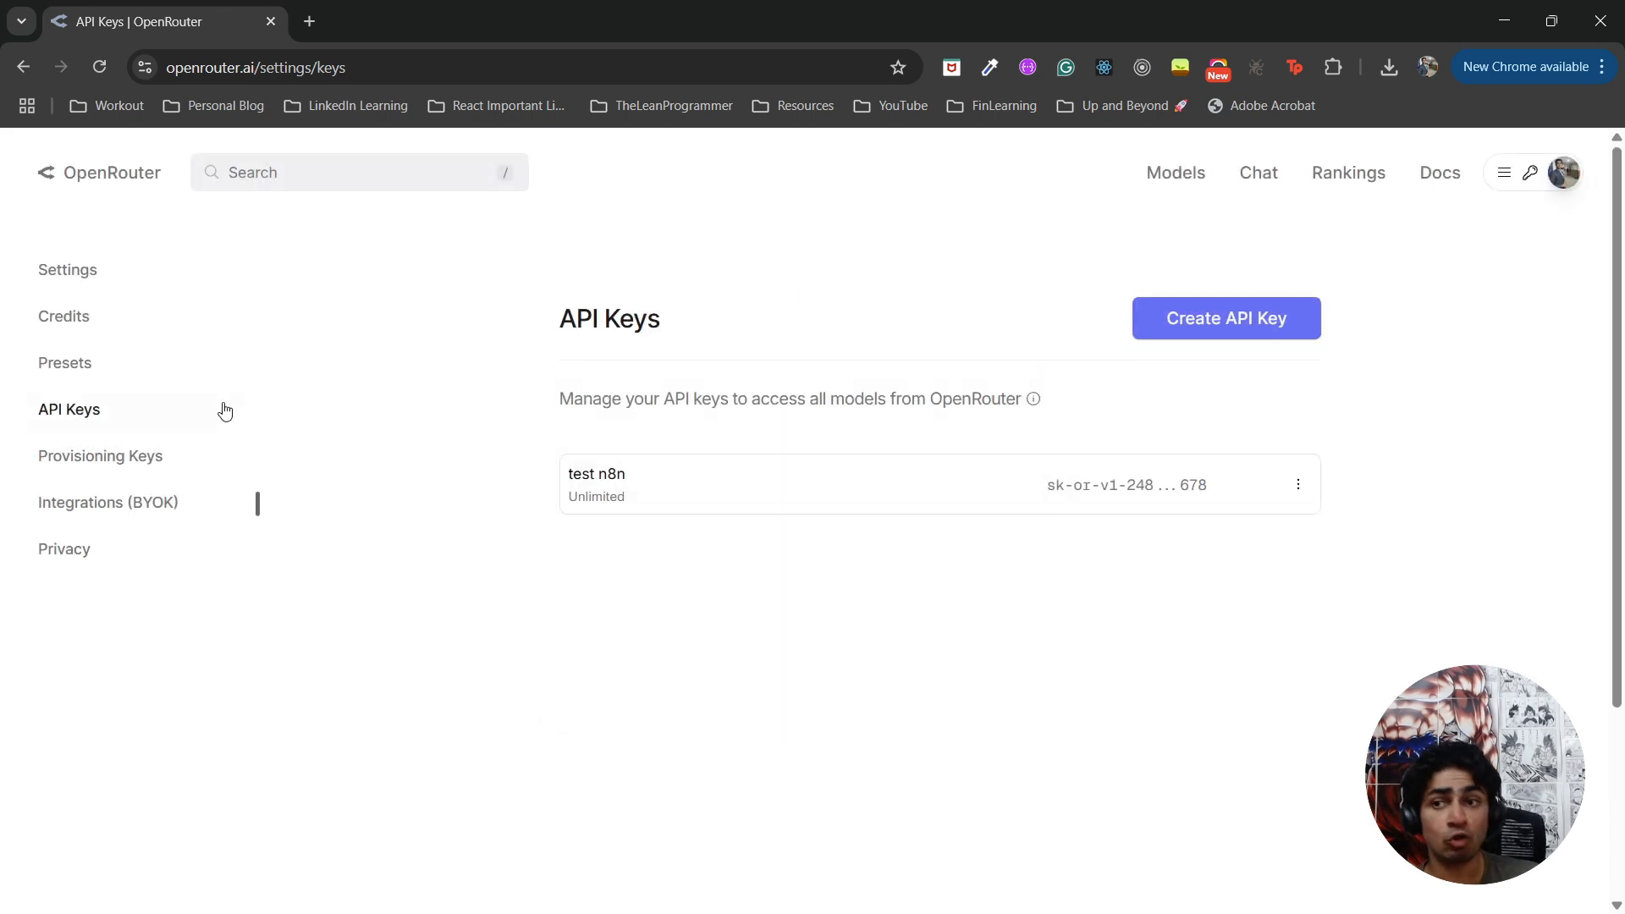
click(224, 409)
drag(207, 8, 541, 913)
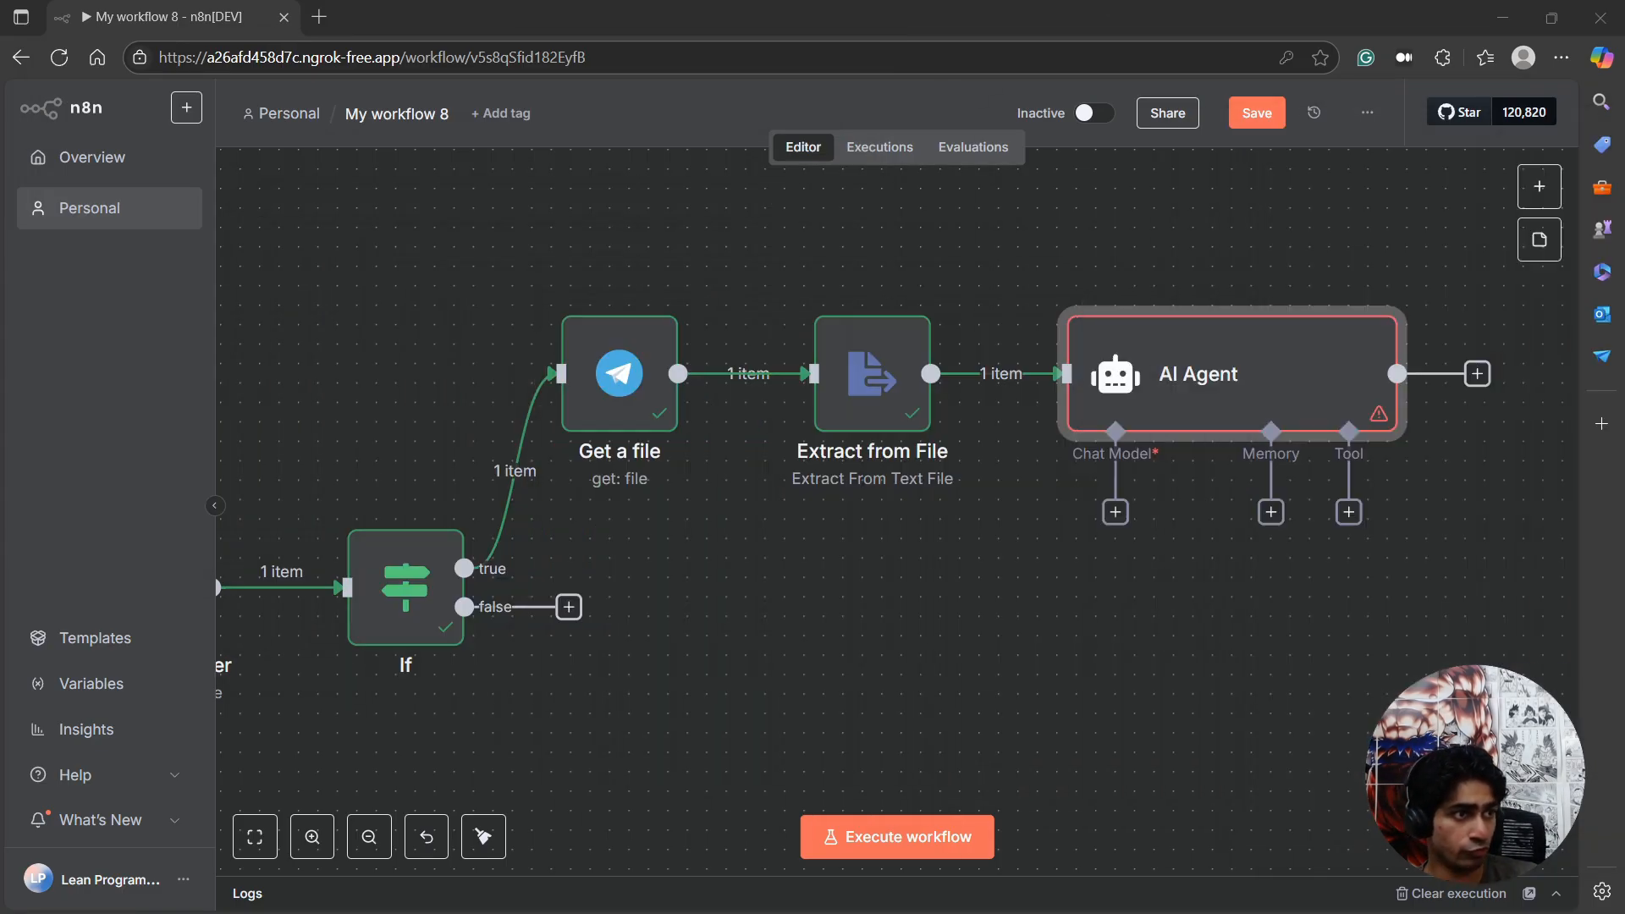
drag(1624, 205, 1624, 102)
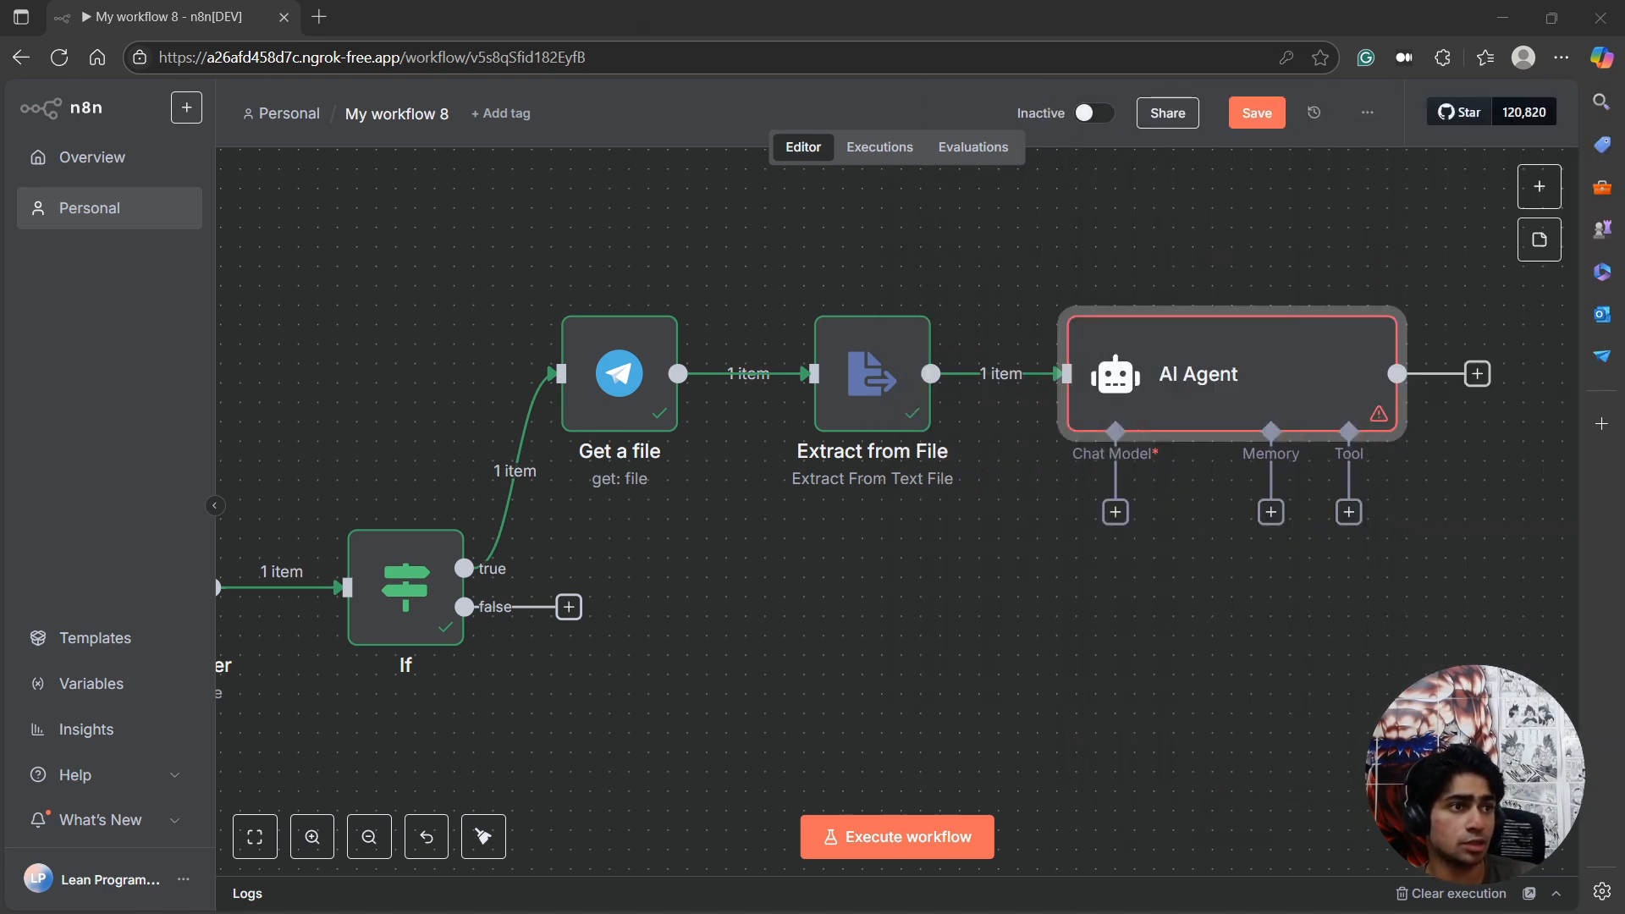
Attach an OpenRouter Chat Model to the AI Agent's Chat Model input.
click(1114, 513)
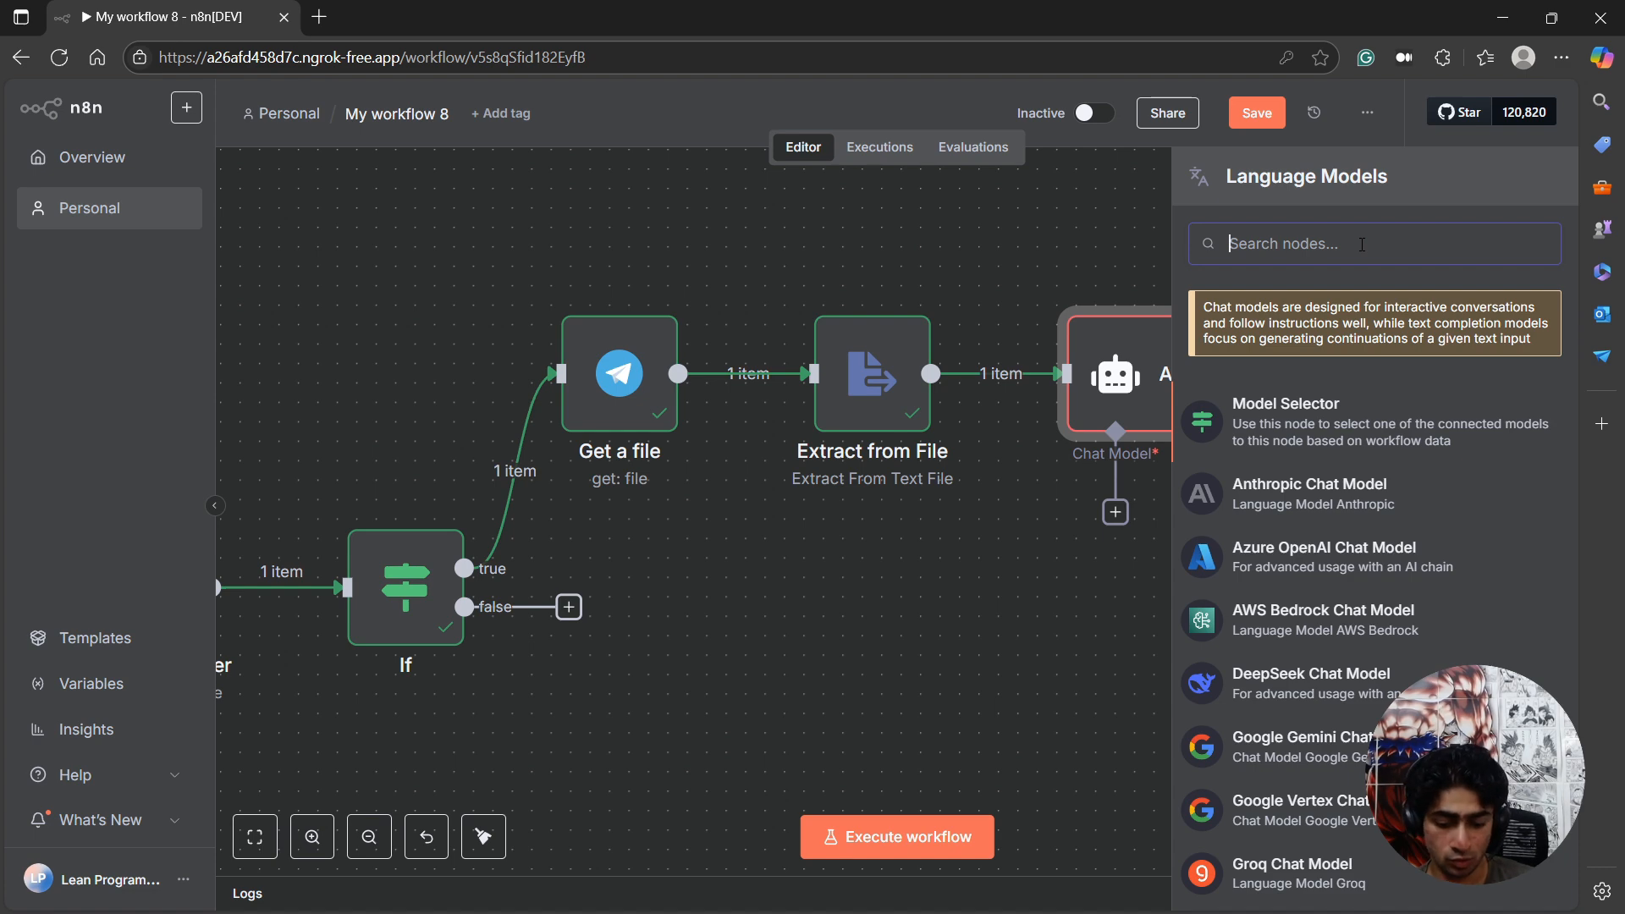
text(open)
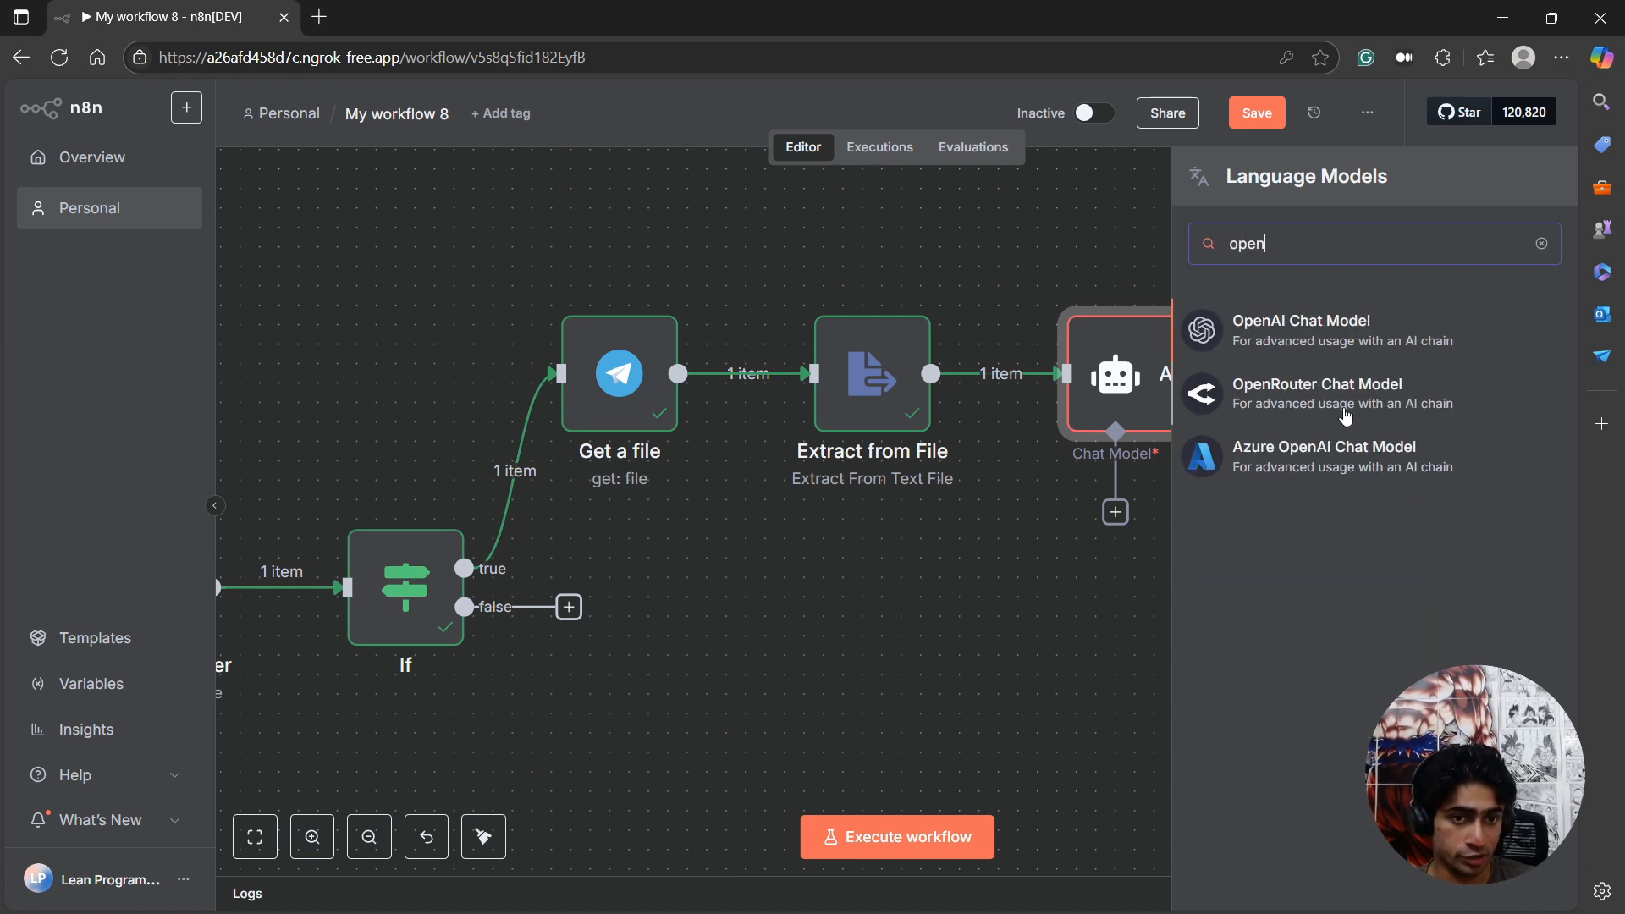
click(1346, 416)
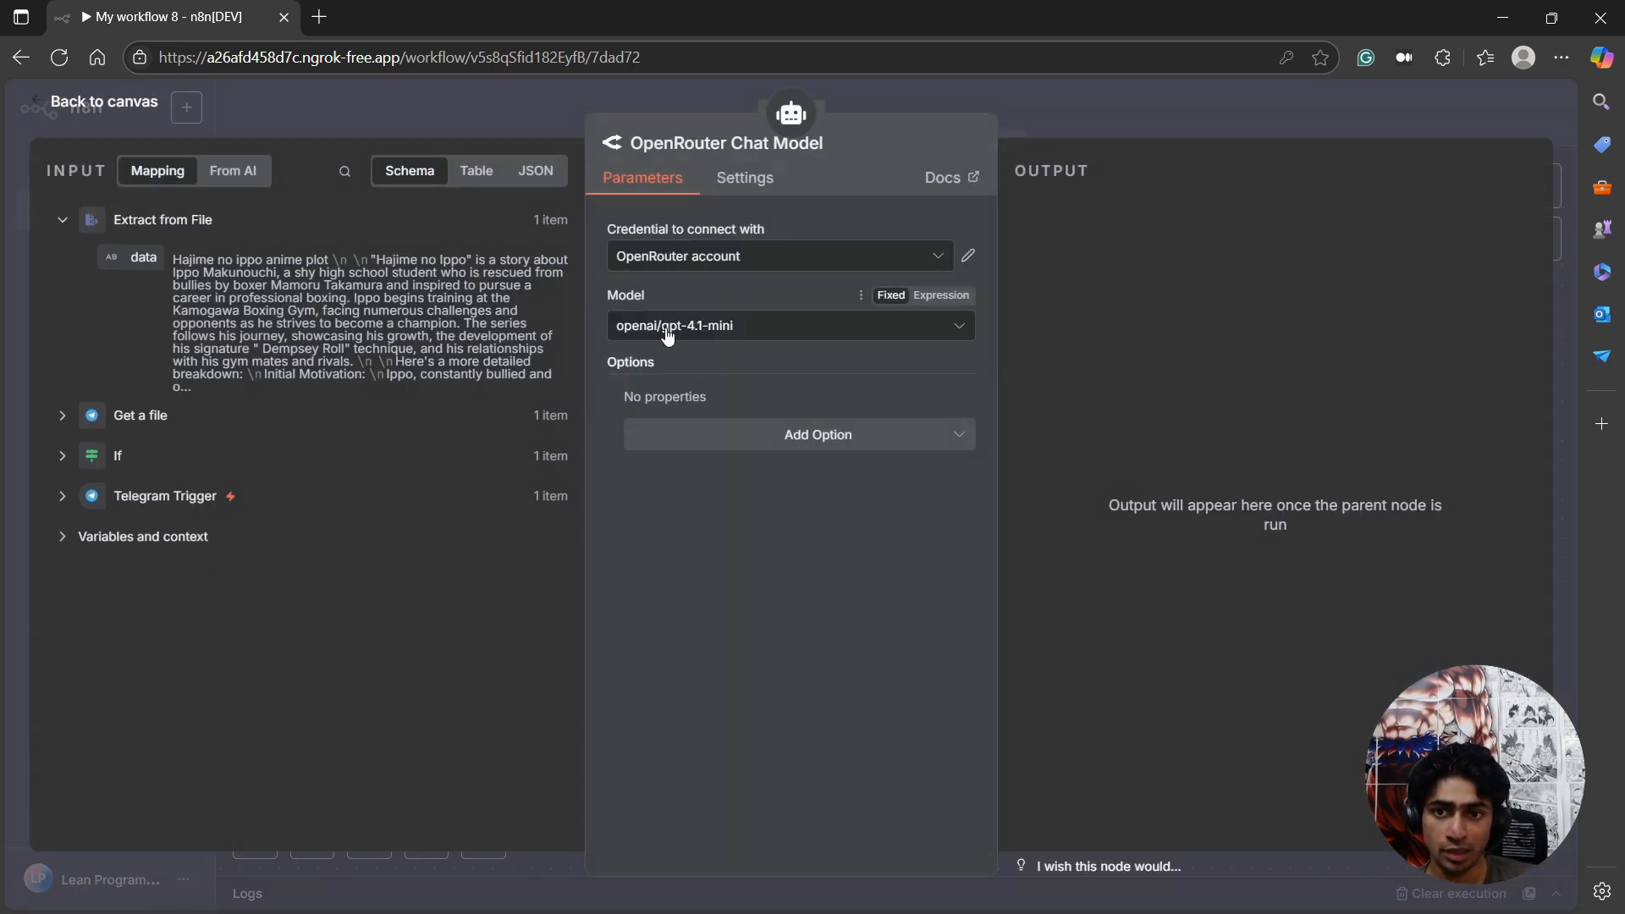
Set the OpenRouter model to google/gemini-2.0-flash-exp:free and place its node directly beneath the AI Agent's Chat Model connector on the canvas.
click(668, 336)
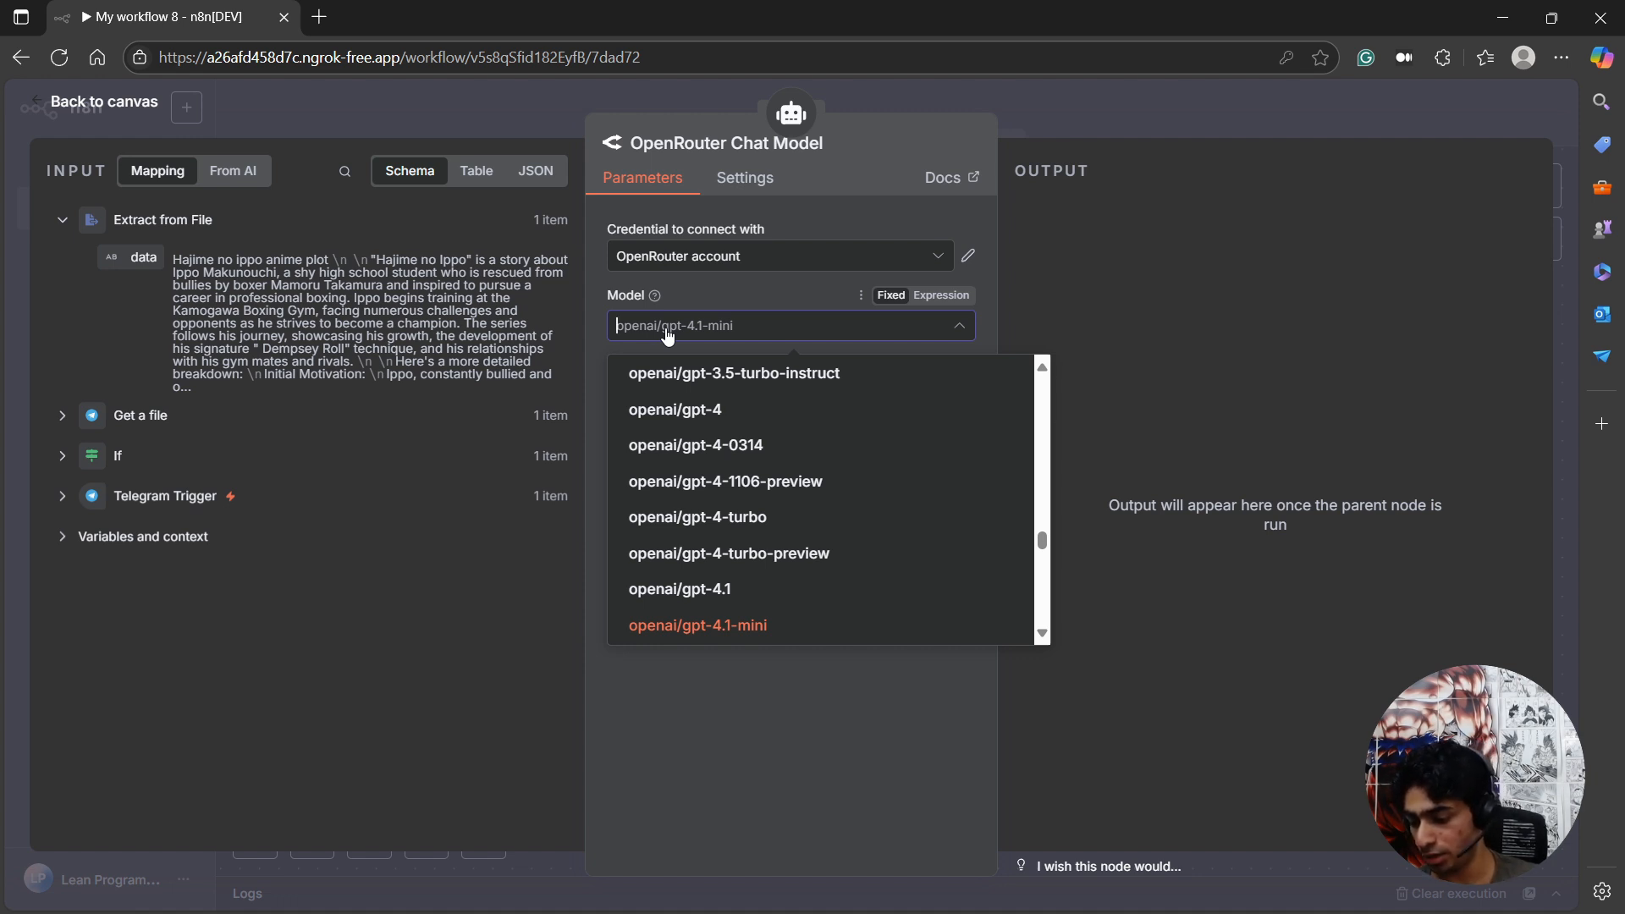
key(alt+Tab)
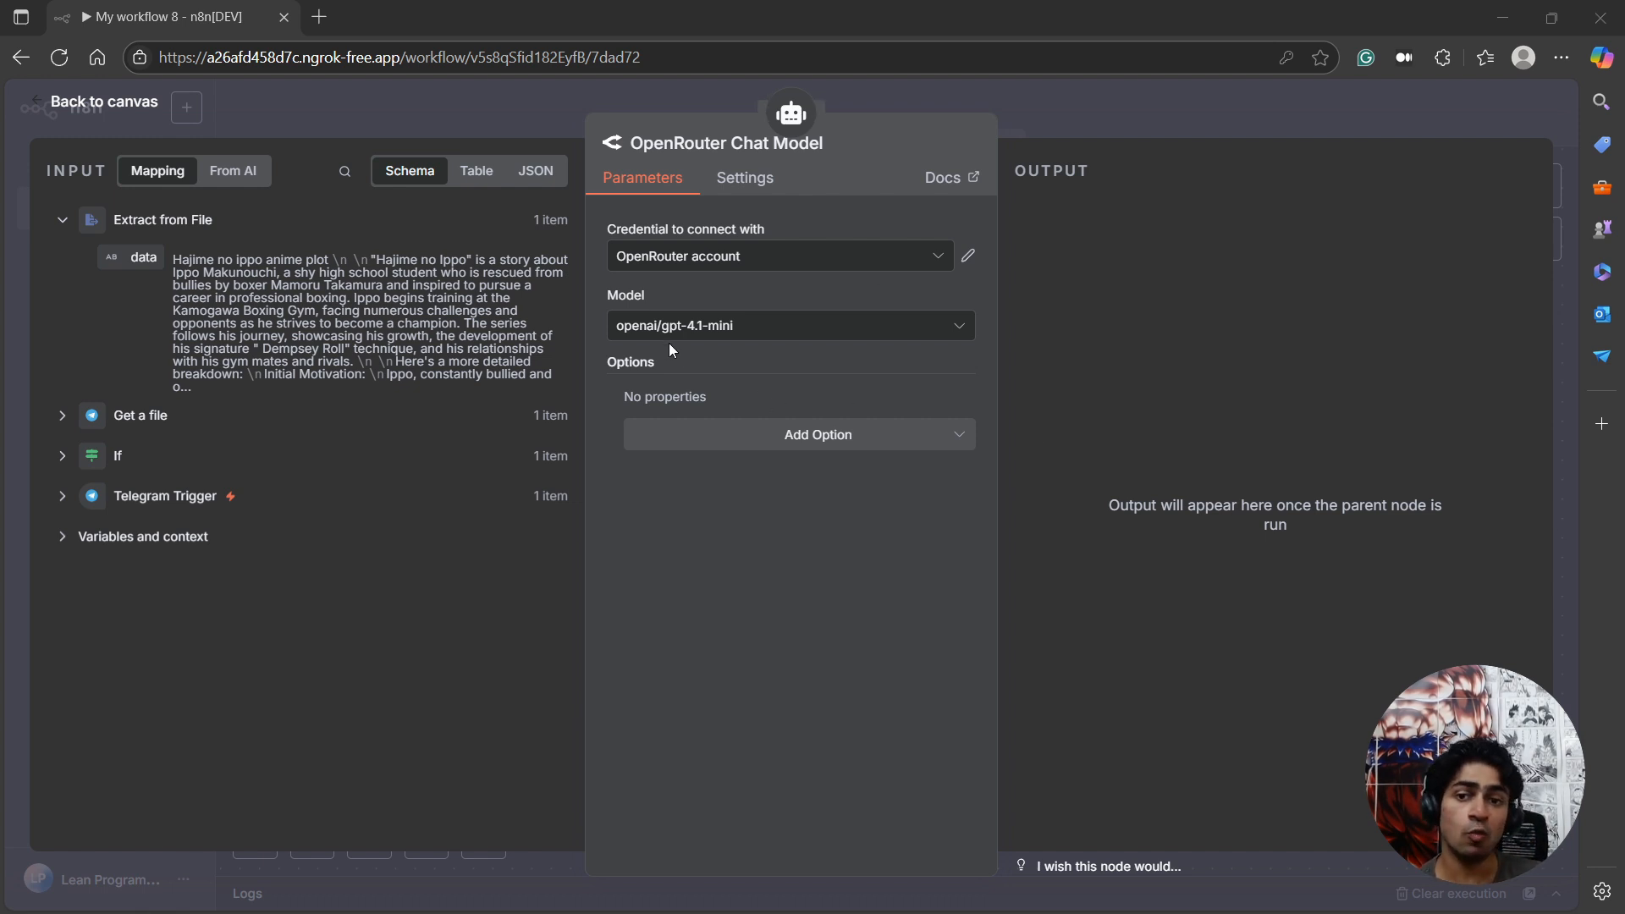
click(723, 340)
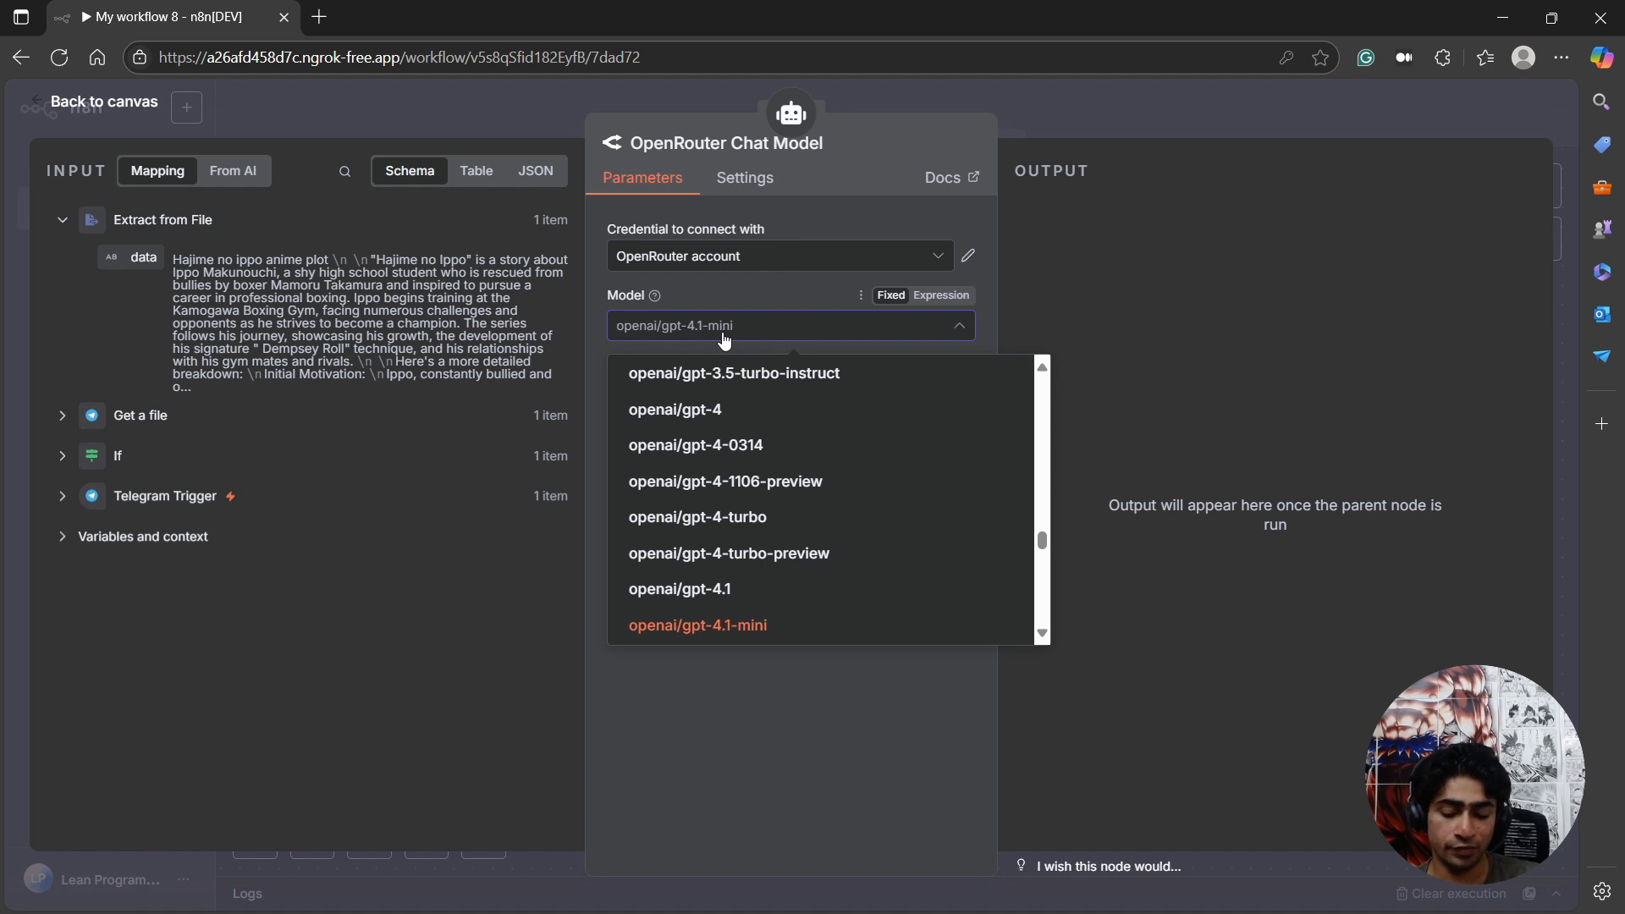
text(free)
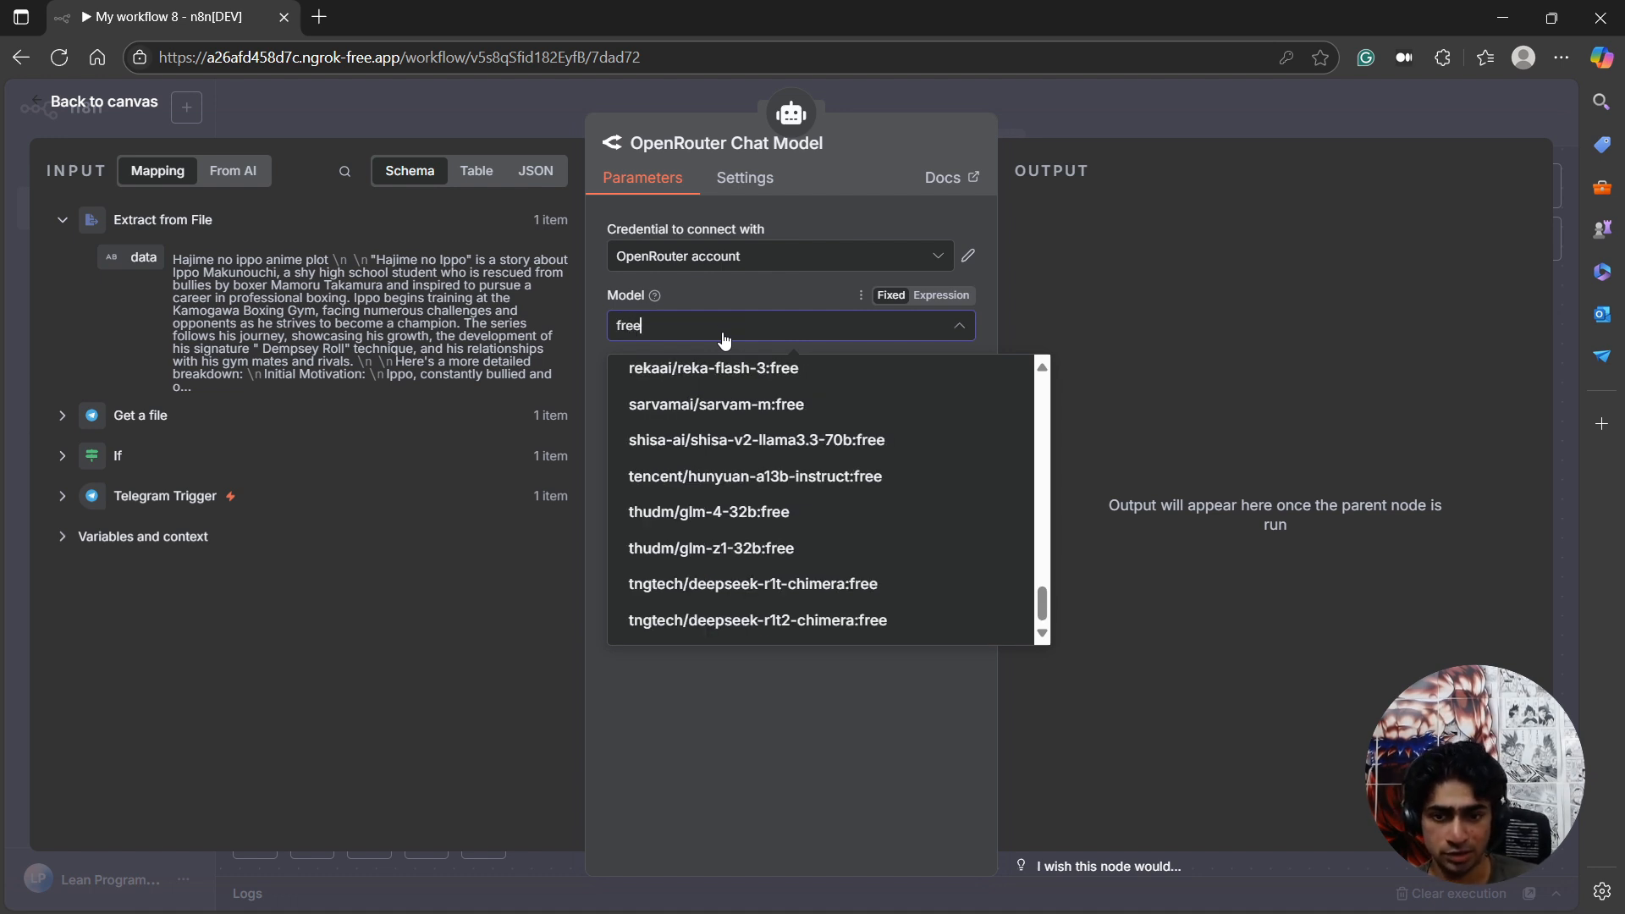
key(ctrl+a)
text(gemini)
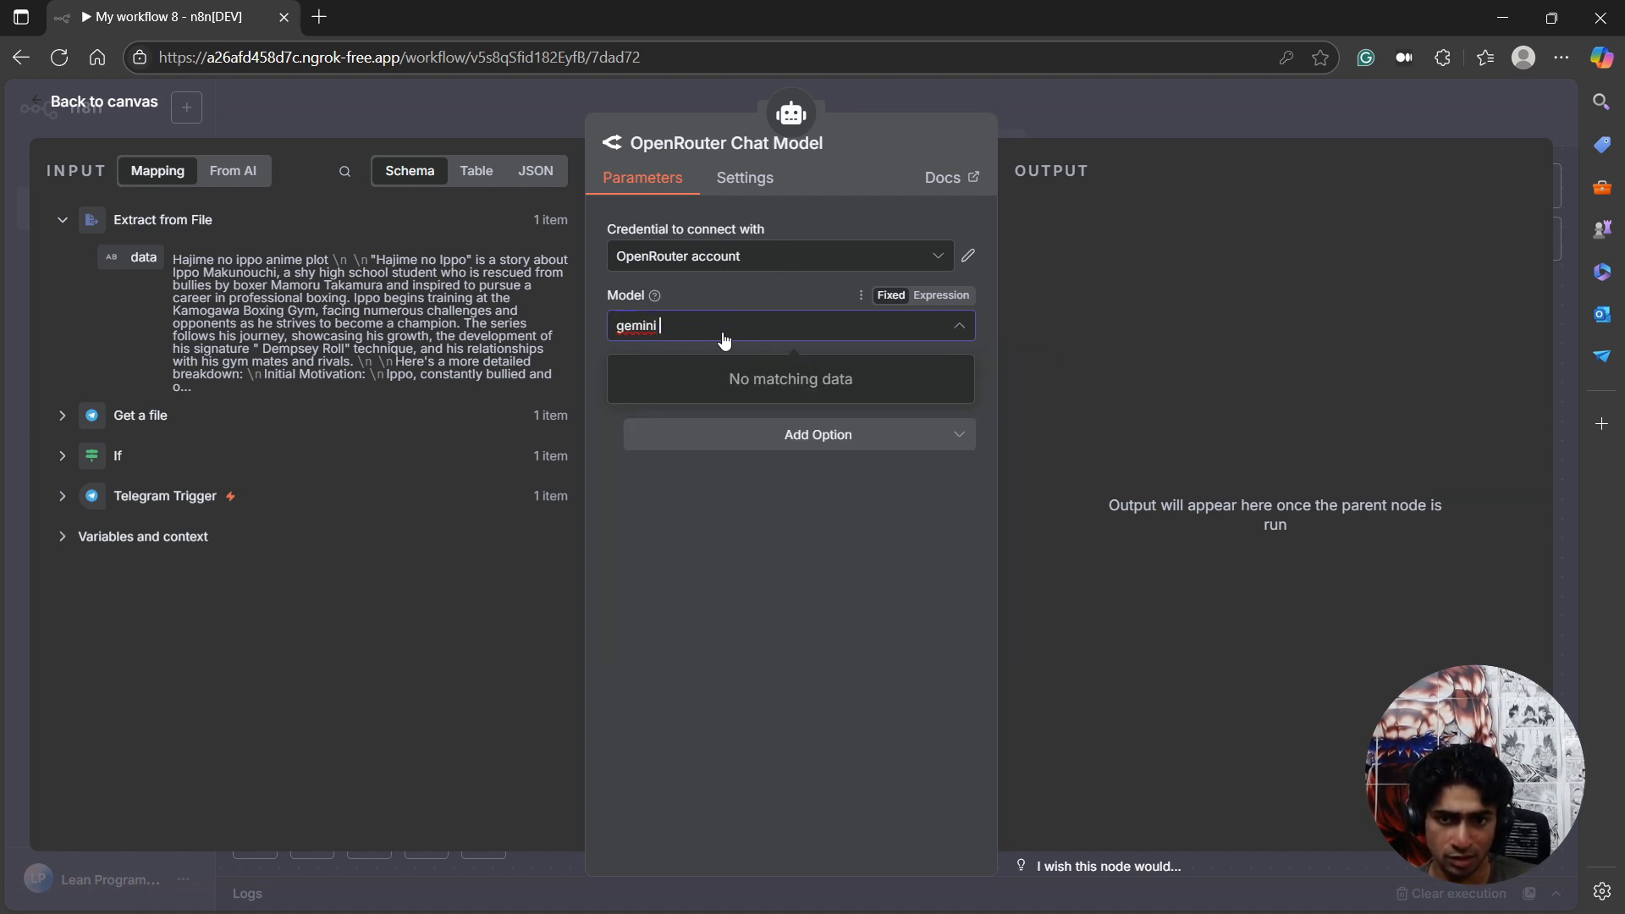
key(BackSpace)
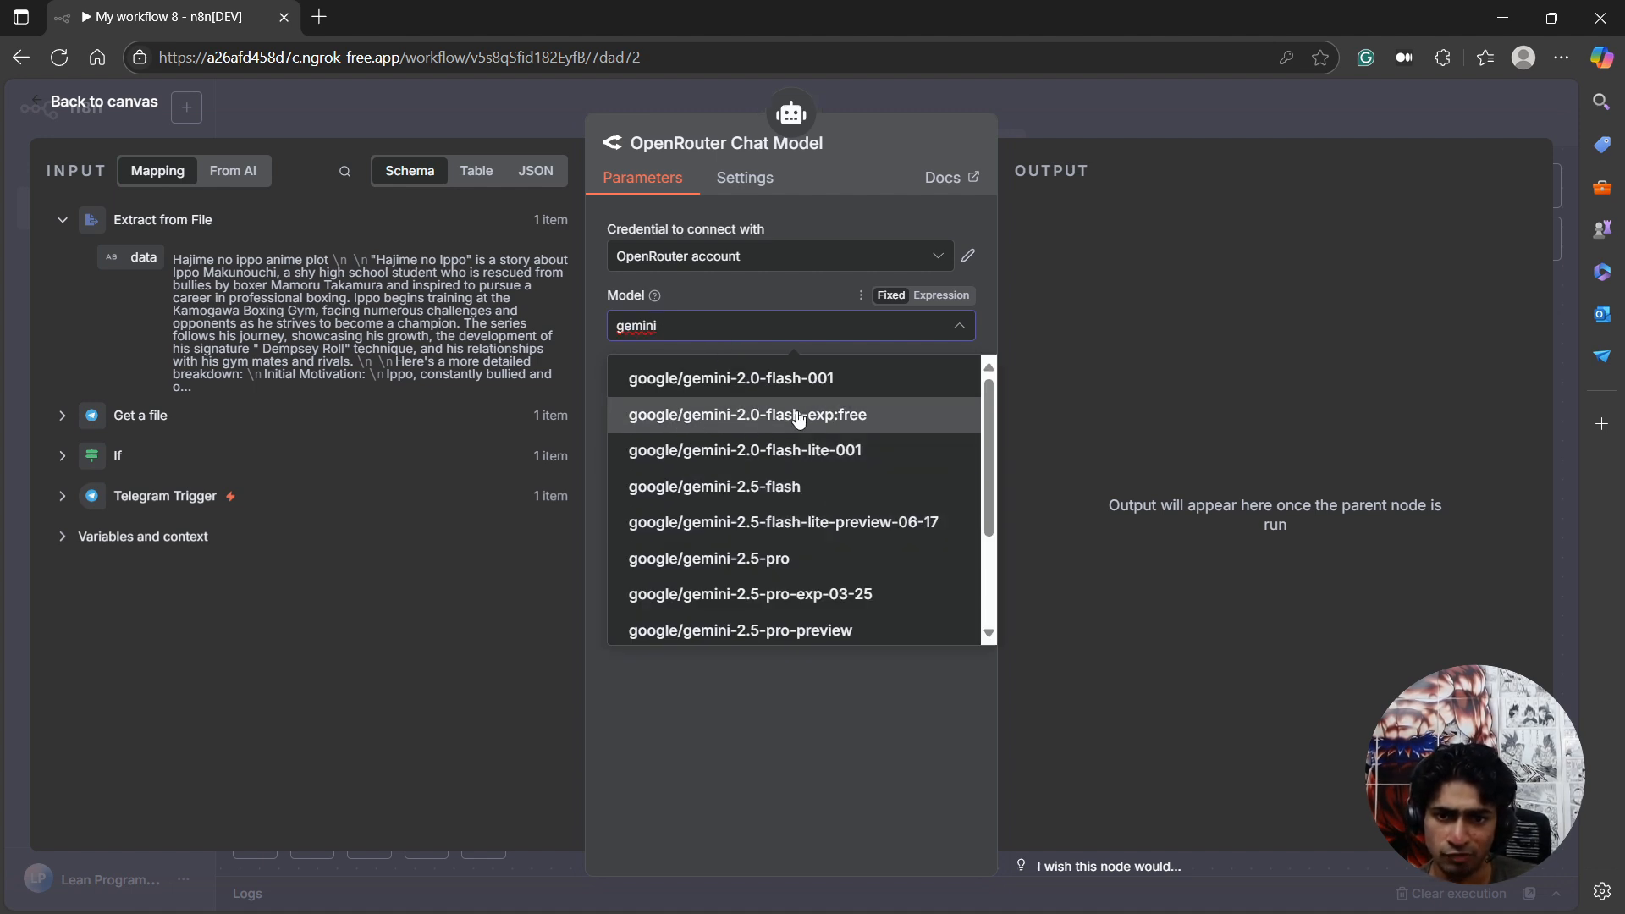
click(827, 419)
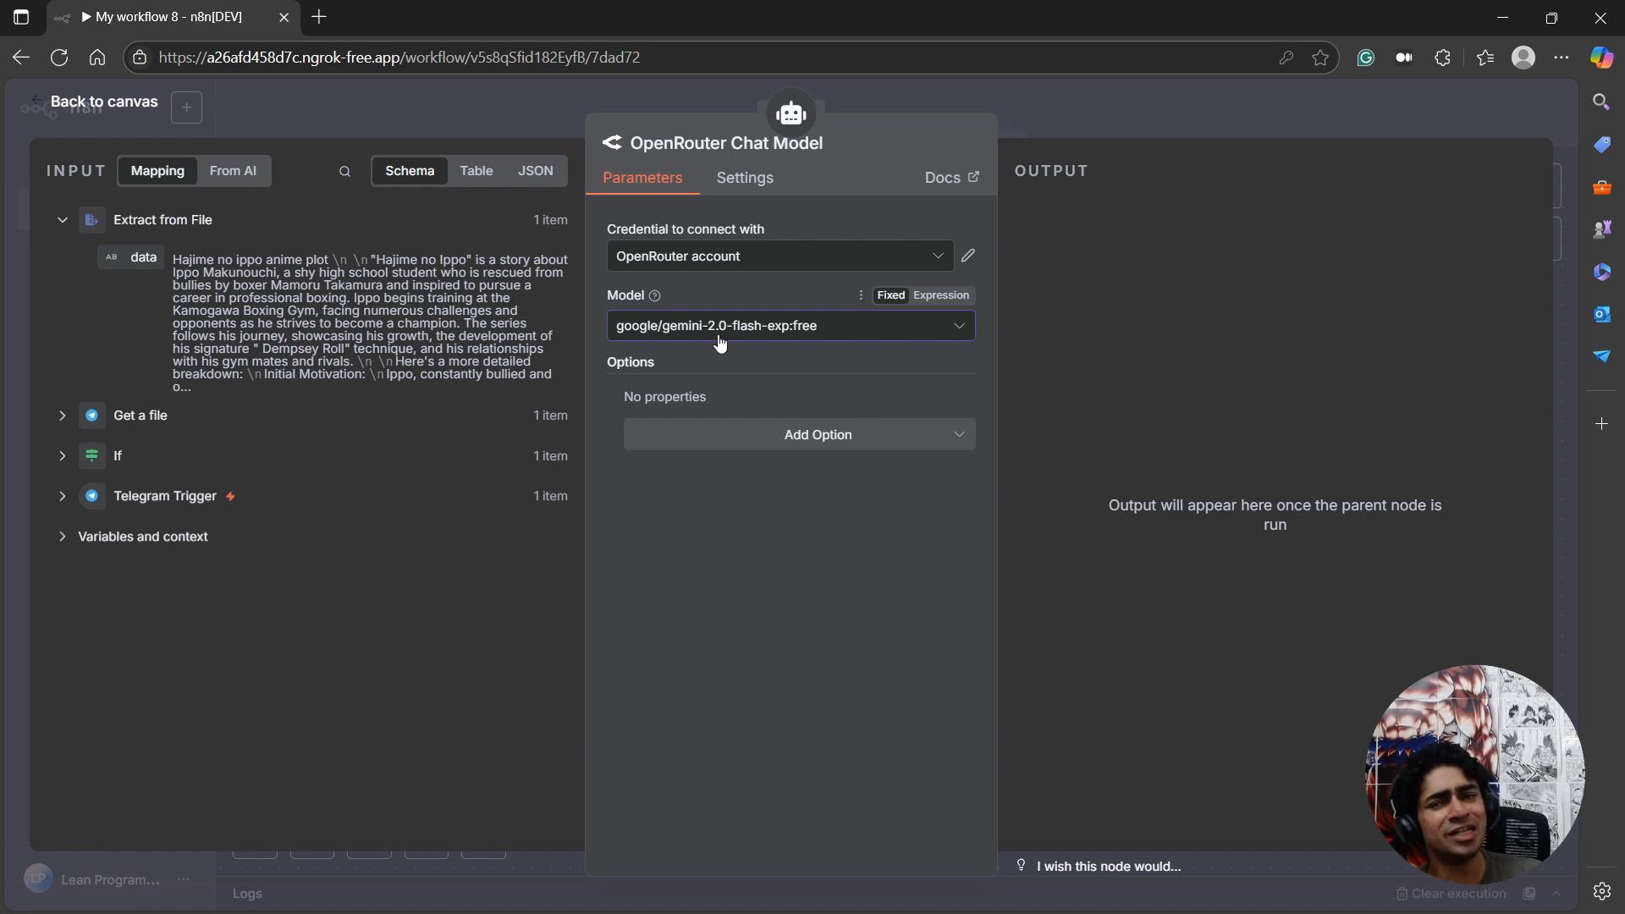
click(121, 106)
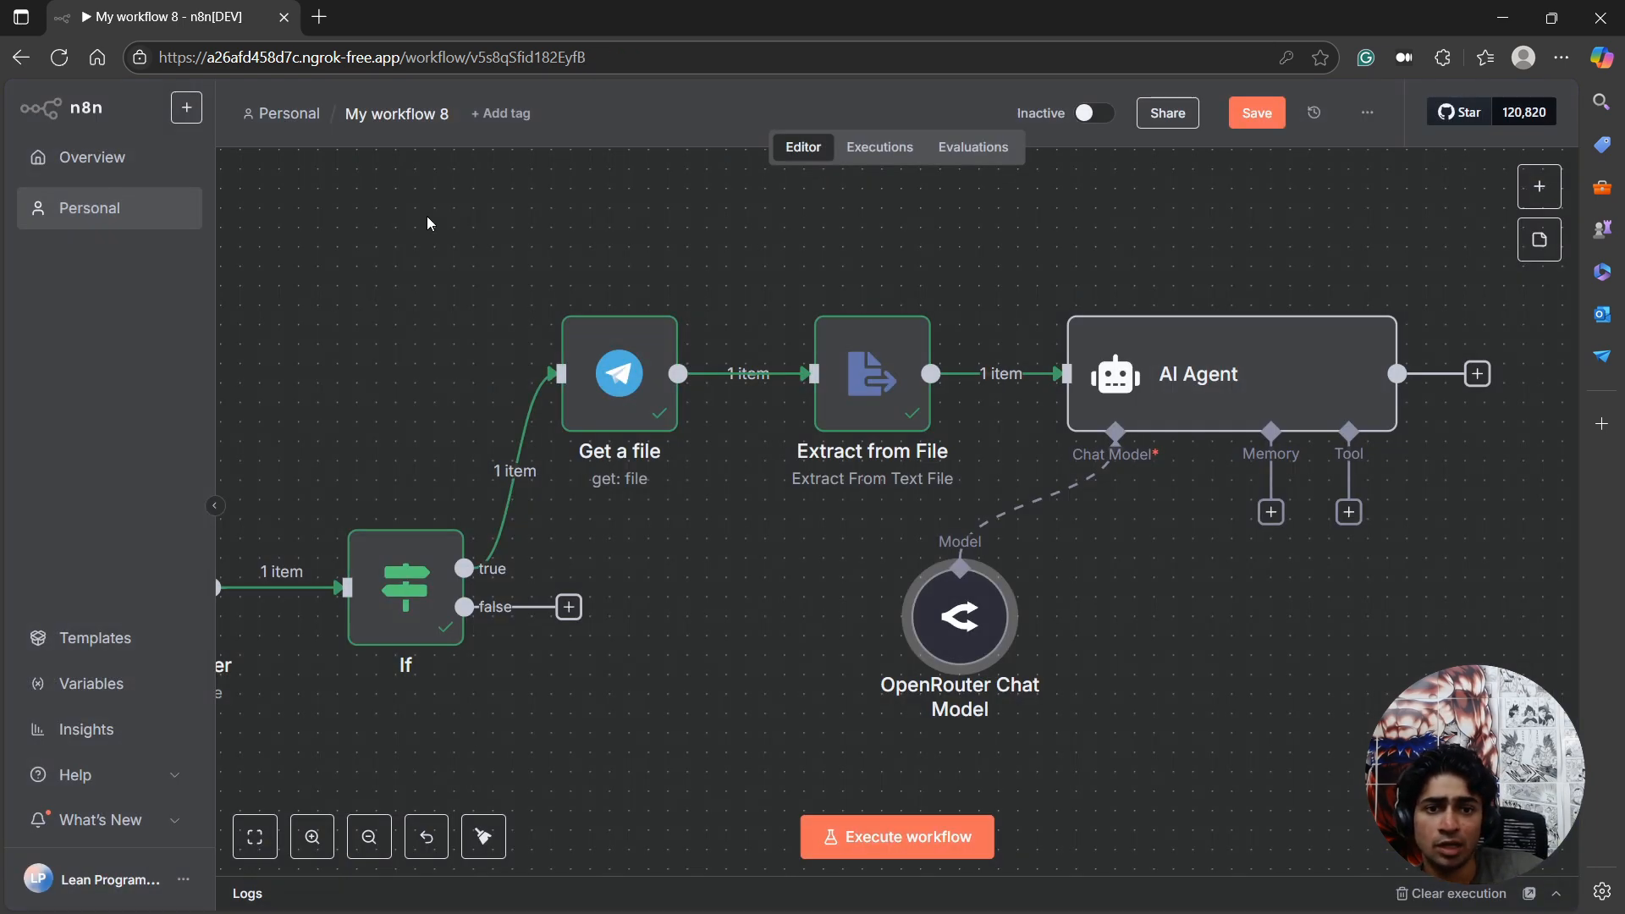
drag(973, 618, 1129, 599)
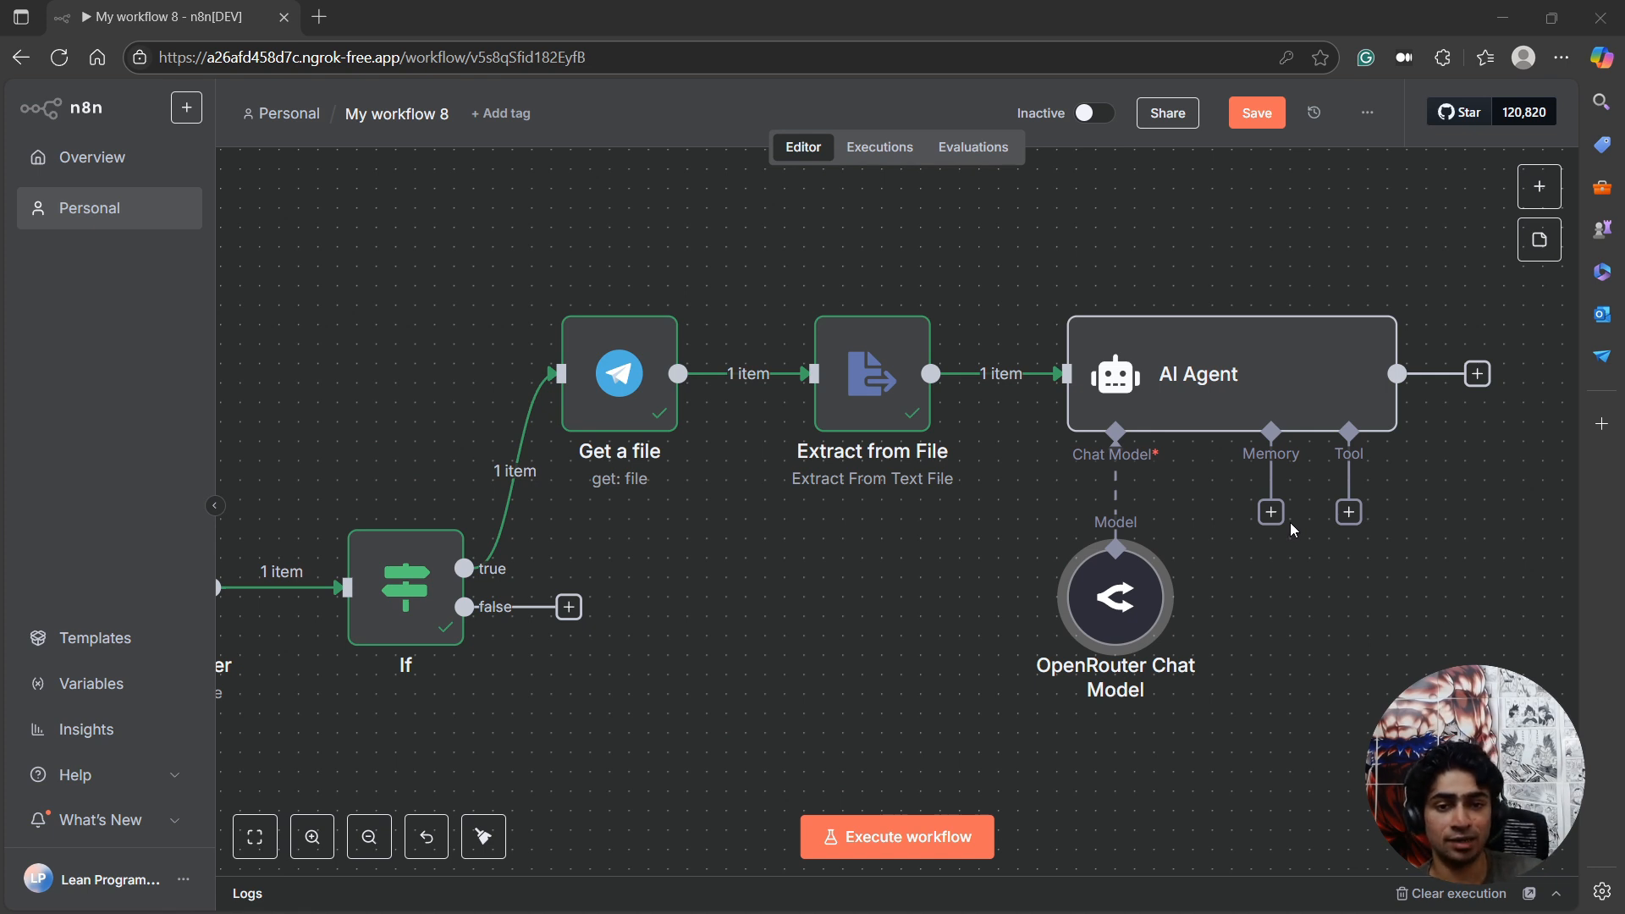
Add a Simple Memory node to the AI Agent with context window length 0, and align it beneath the Memory connector.
click(1271, 512)
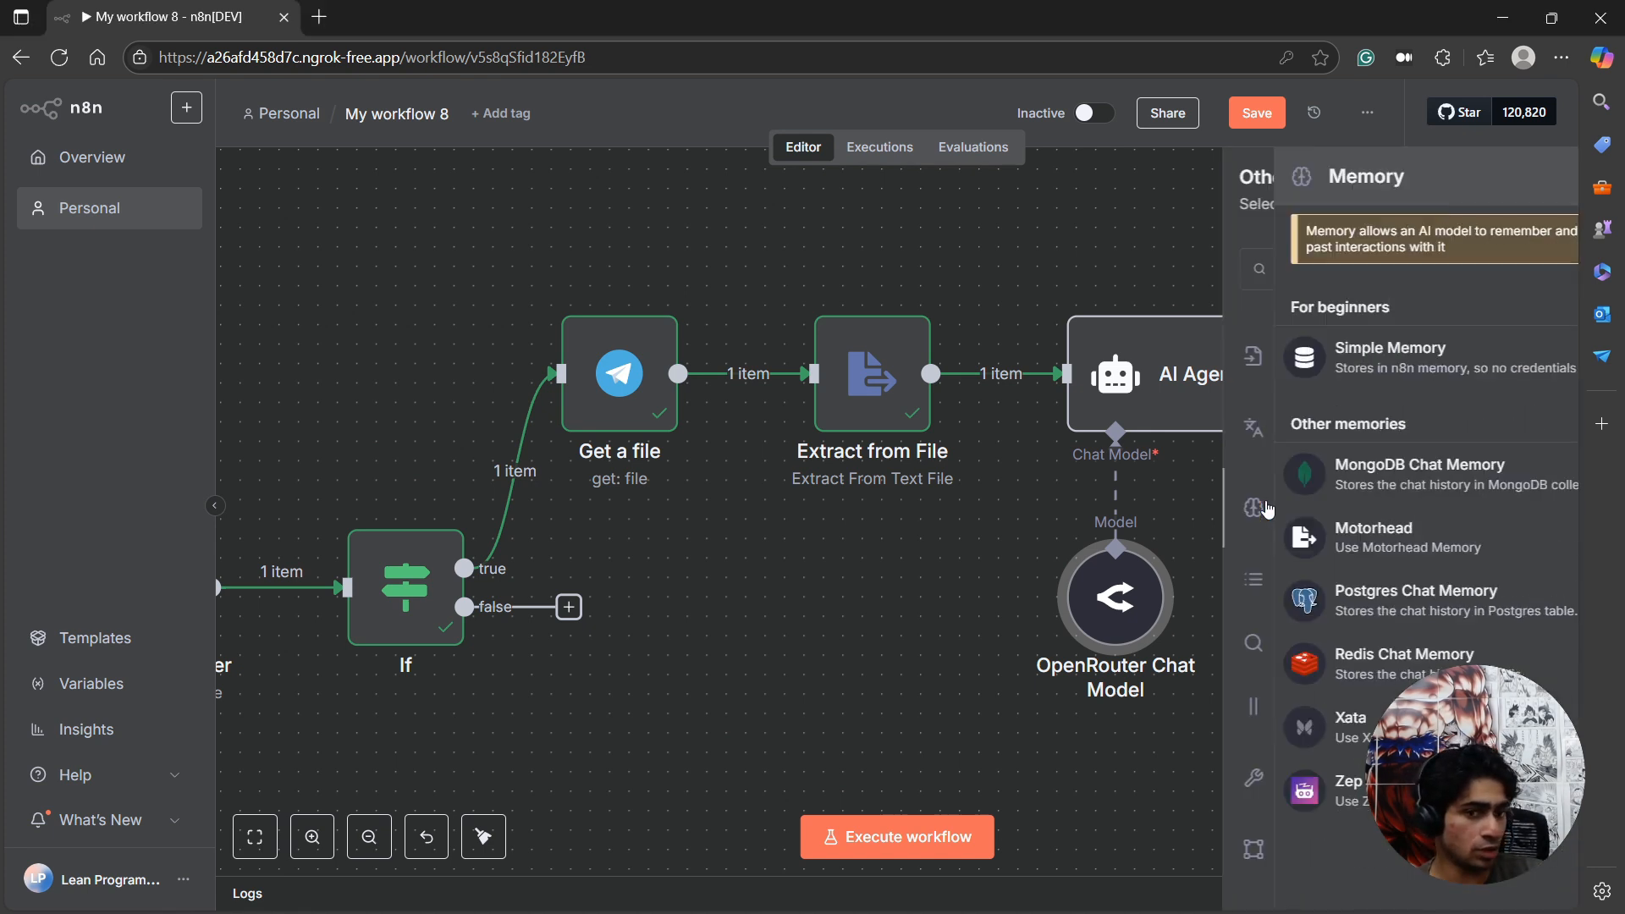
click(1307, 375)
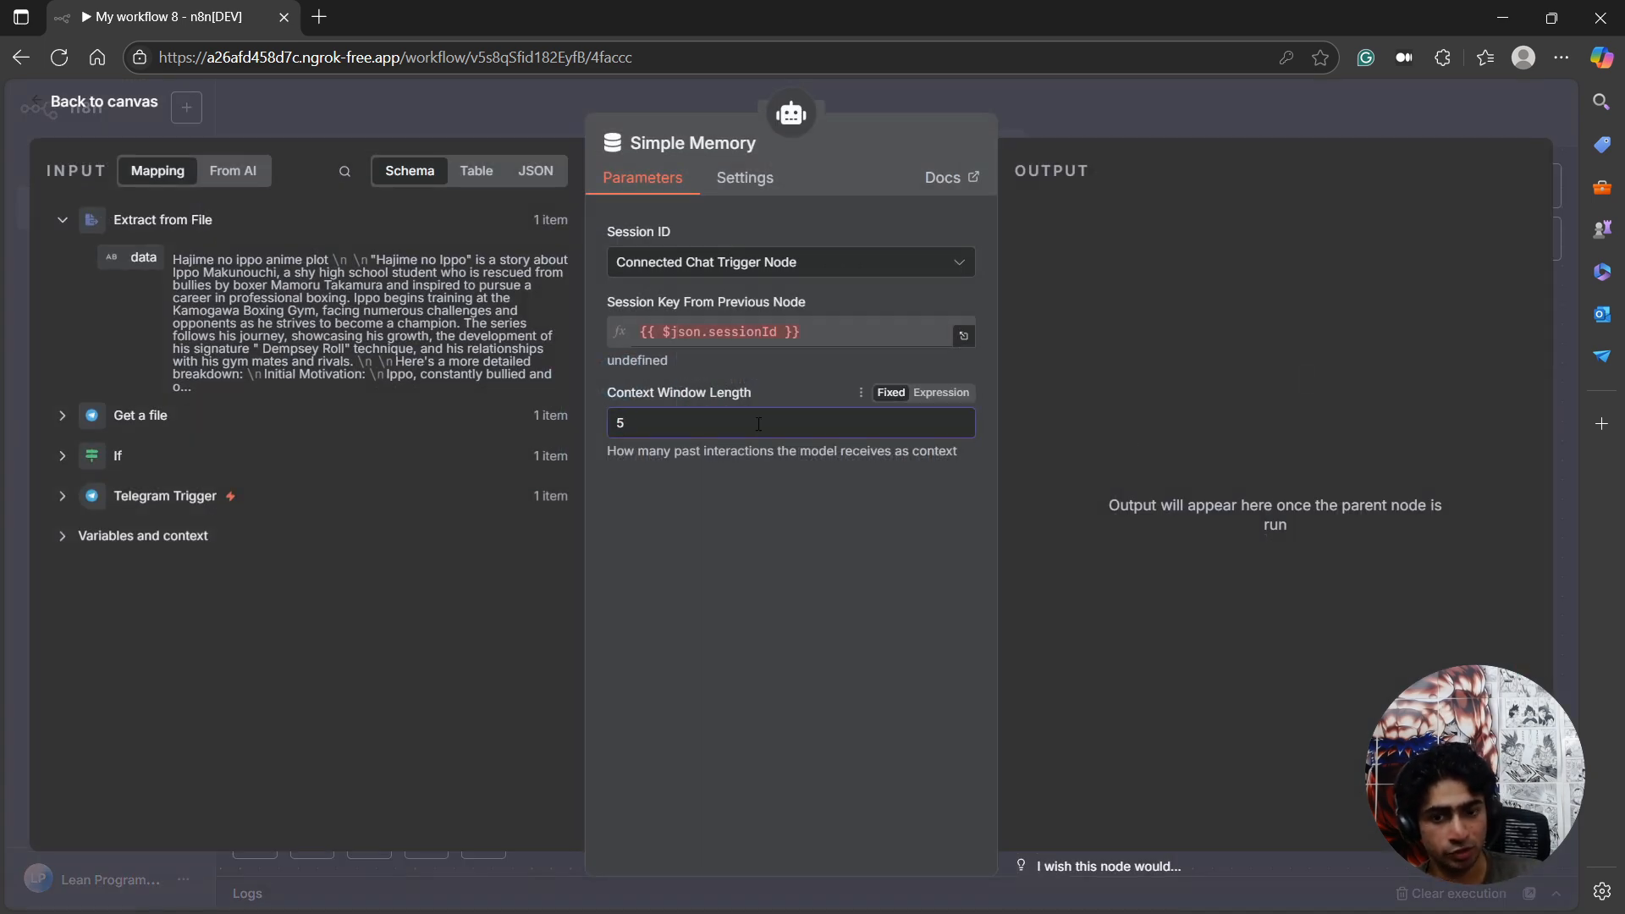
key(BackSpace)
text(0)
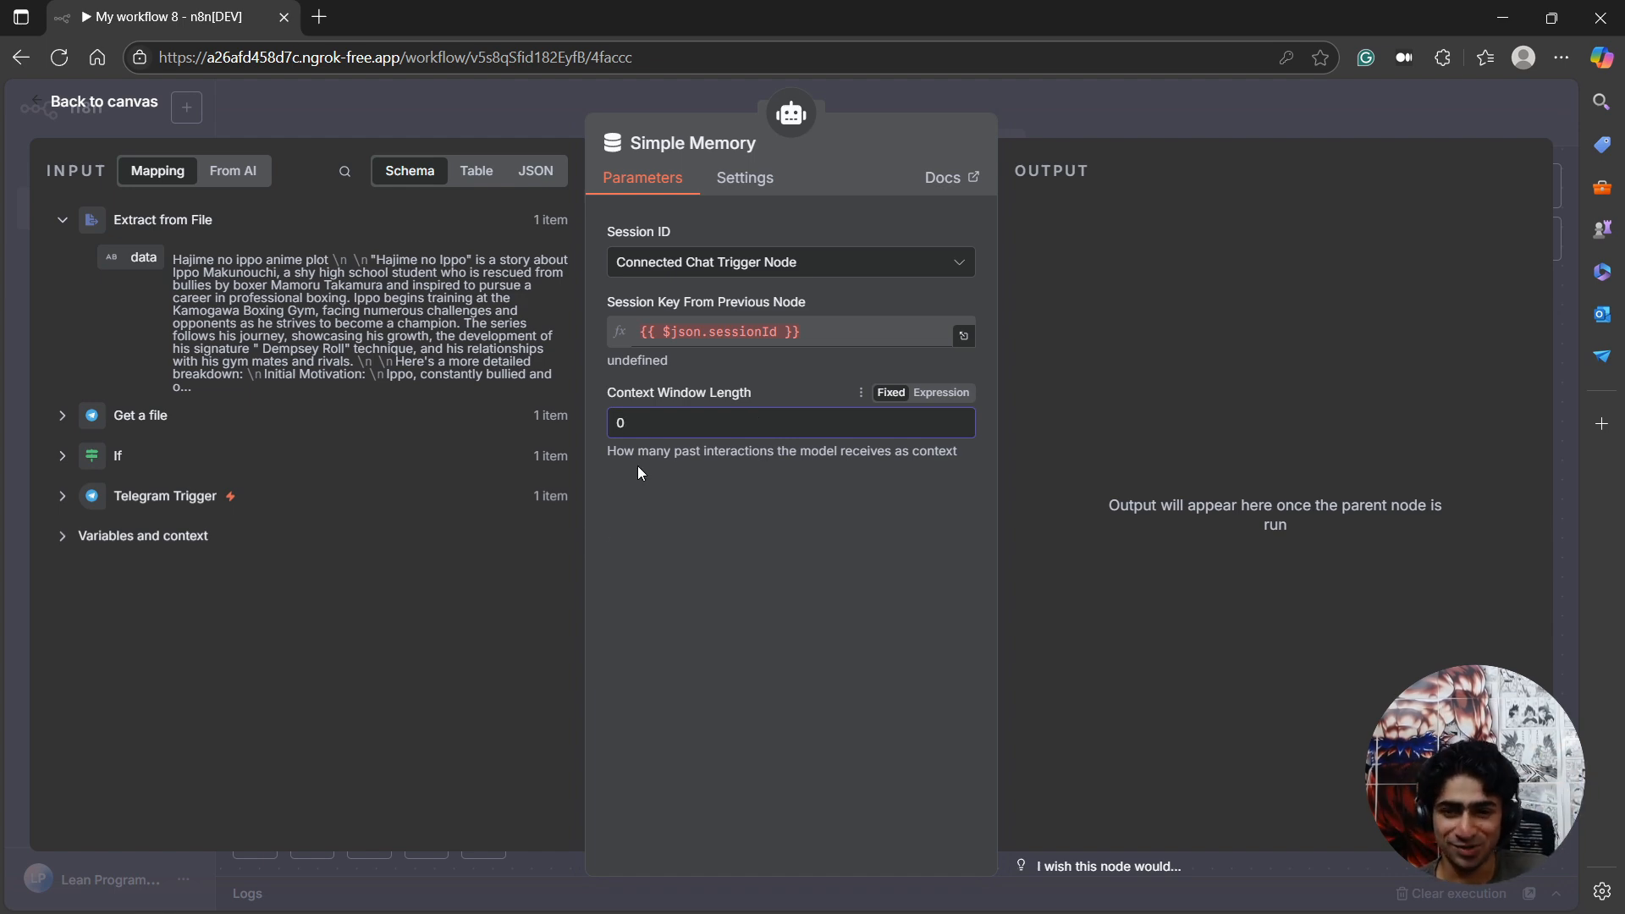
click(127, 104)
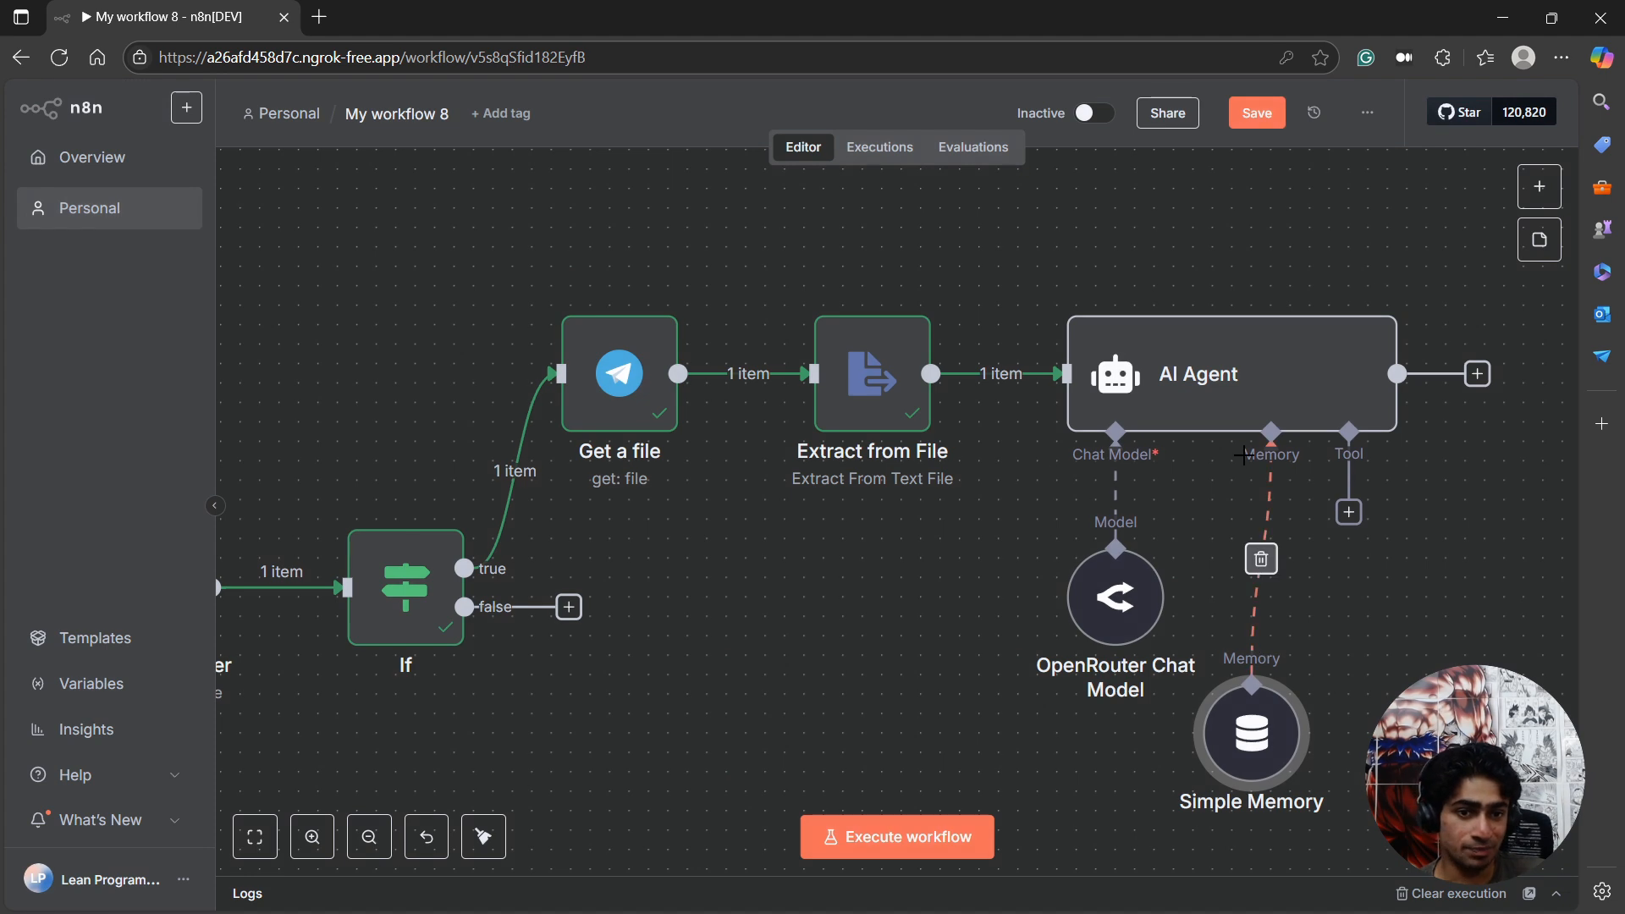
drag(1278, 668, 1278, 631)
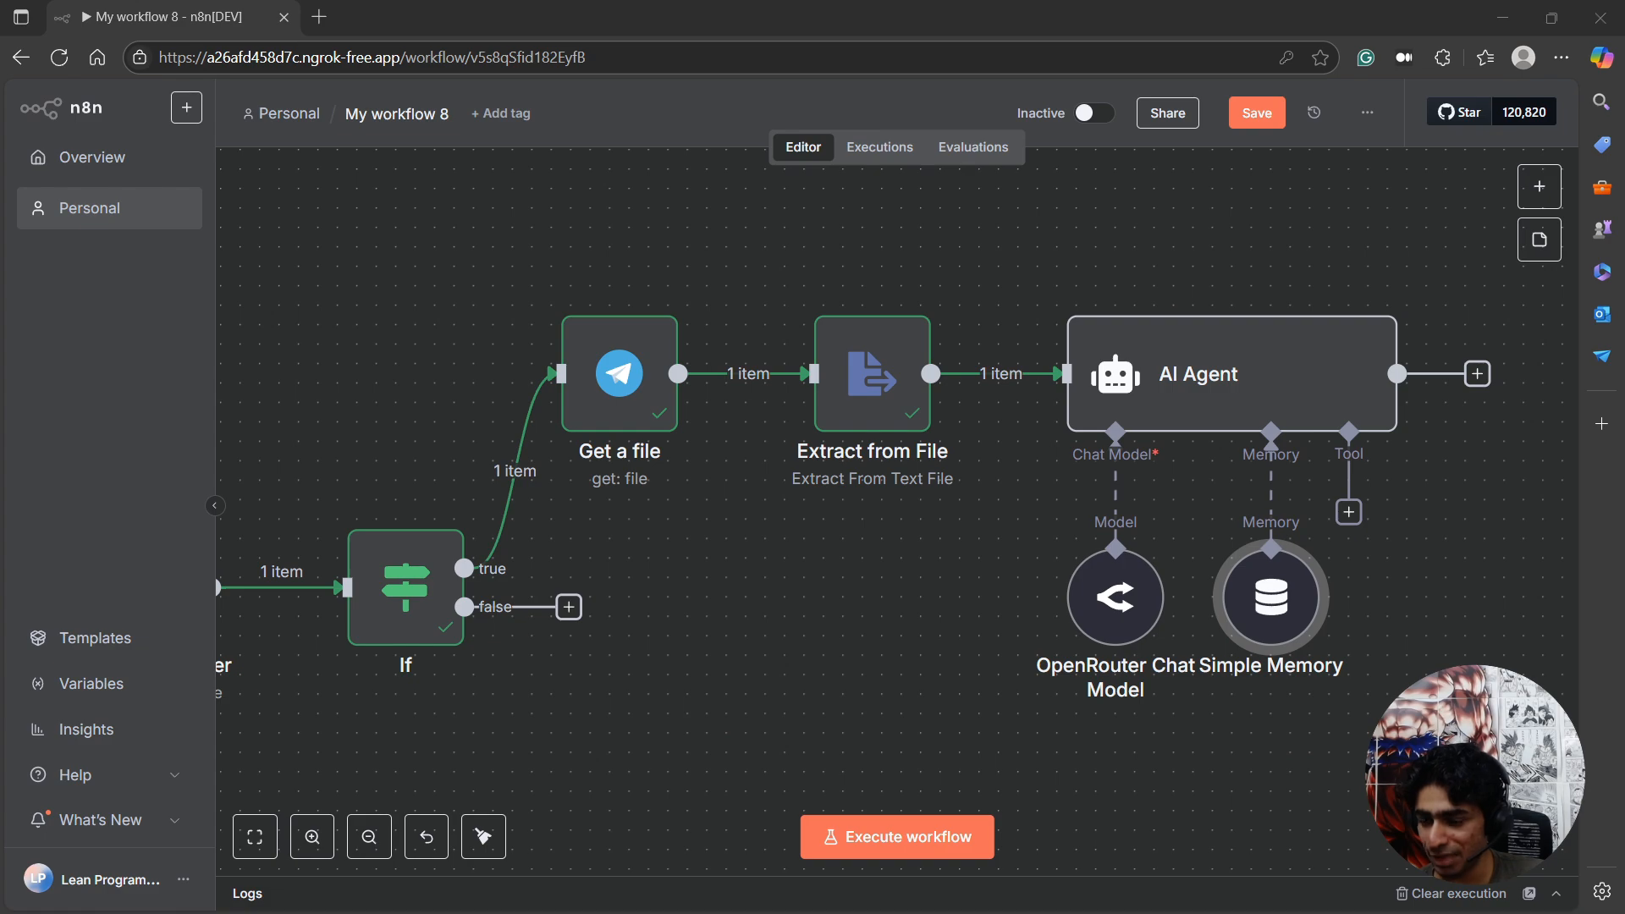
Bring up the Telegram test-n8n chat and examine the anime.txt summary and the follow-up question about similar anime.
drag(0, 299, 1304, 256)
click(631, 628)
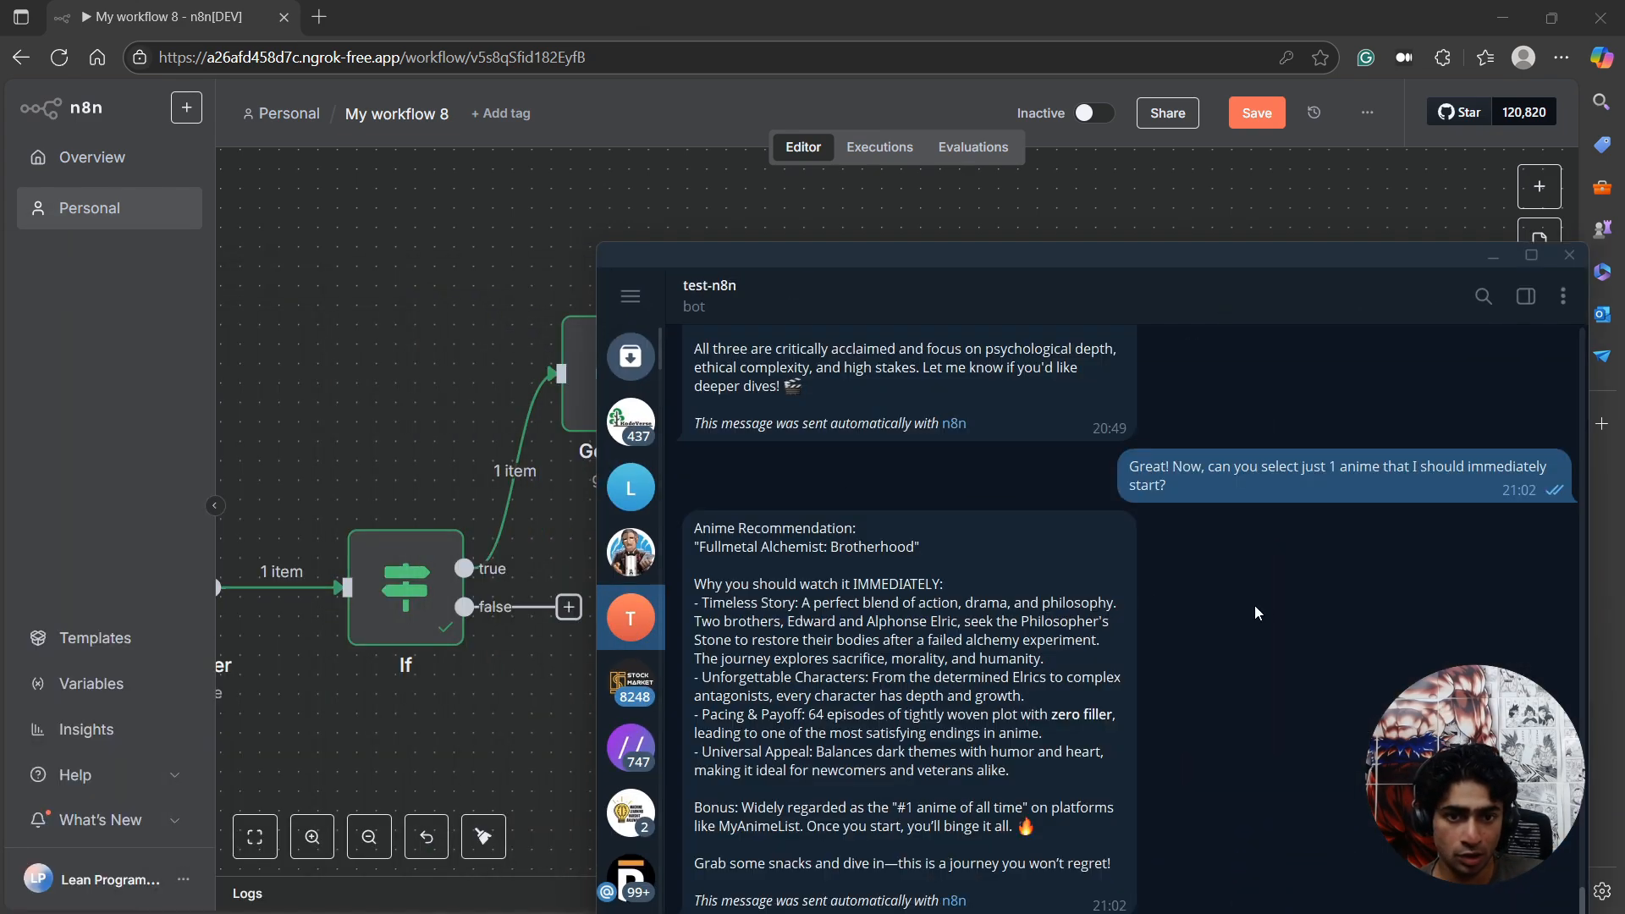
drag(1089, 246, 982, 174)
scroll(1204, 613, up, 3)
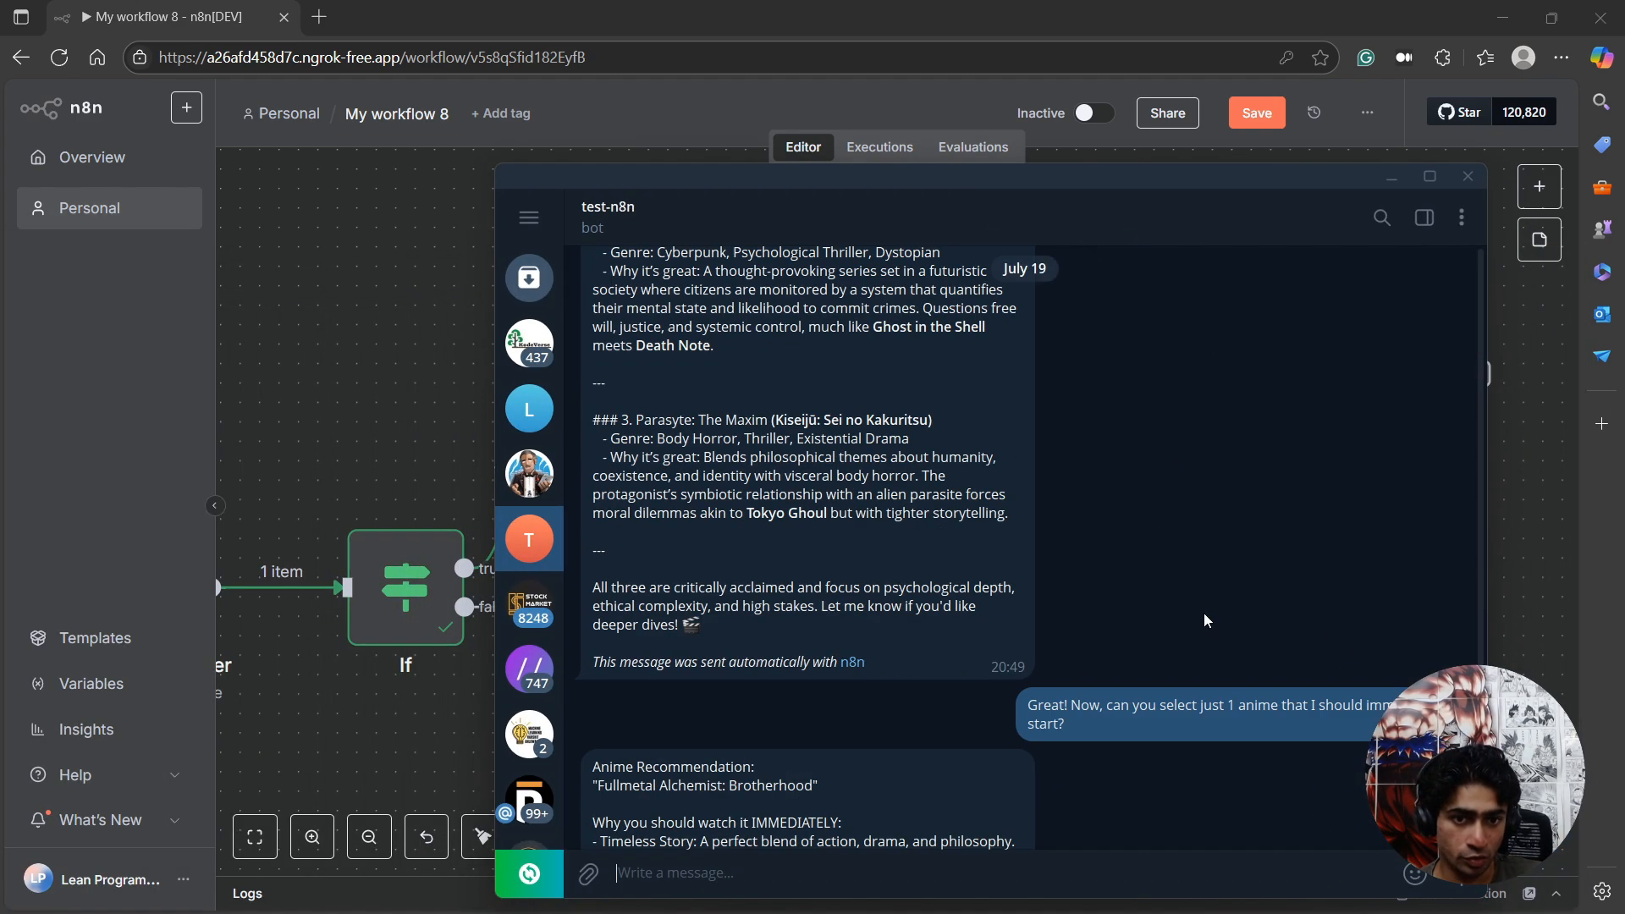
scroll(1204, 613, up, 15)
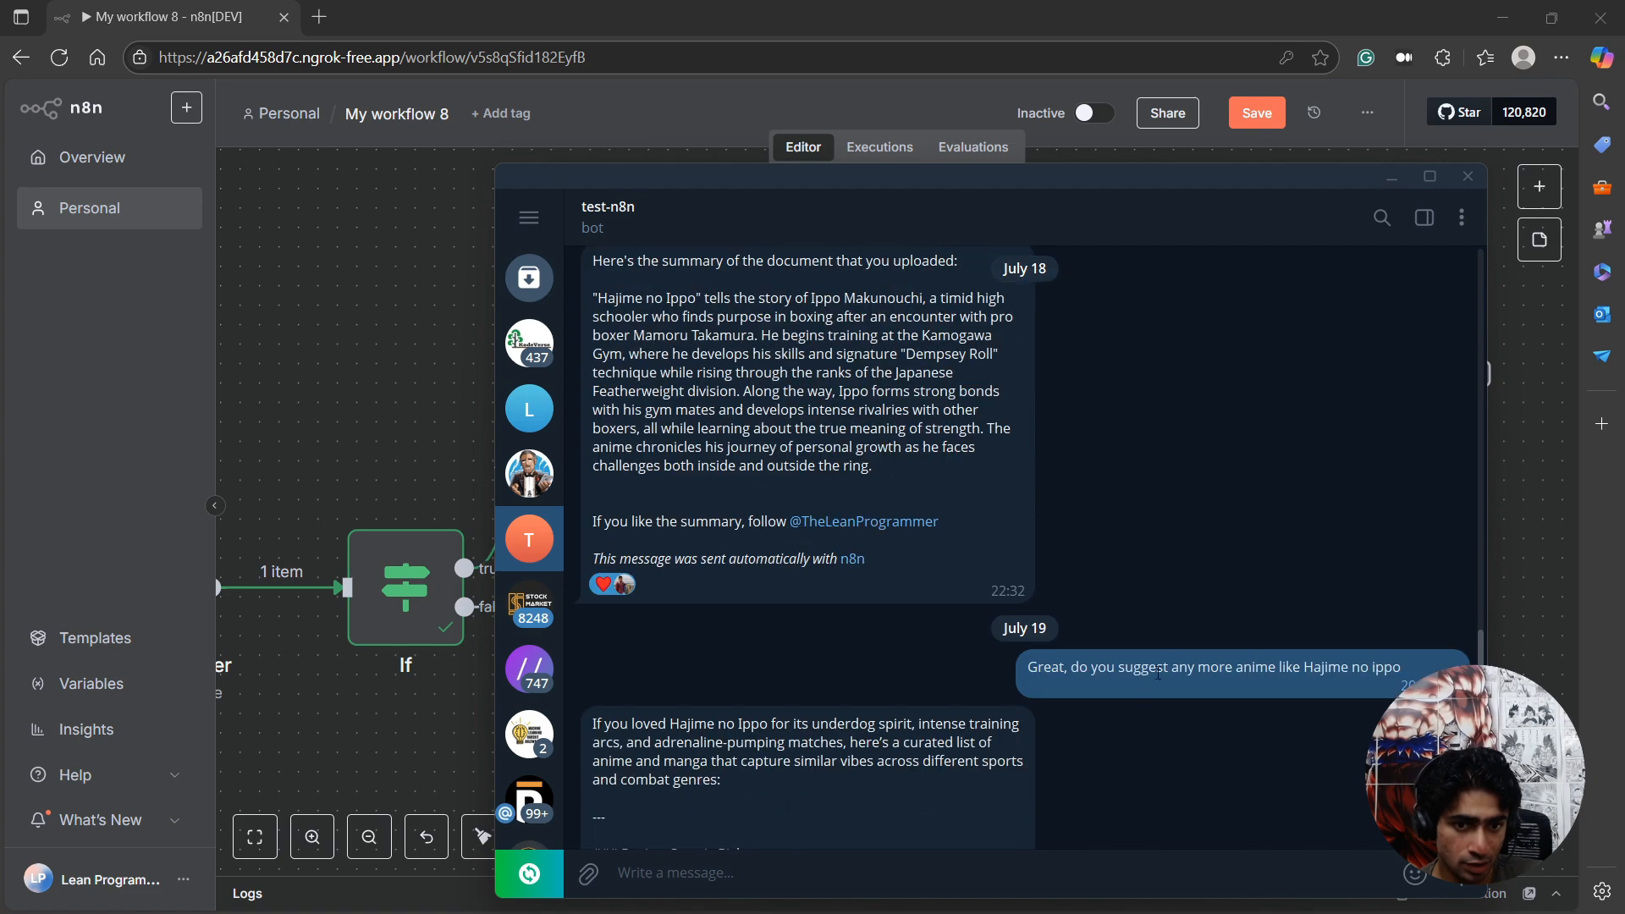
scroll(1158, 671, up, 4)
scroll(1131, 684, down, 4)
scroll(1059, 667, up, 1)
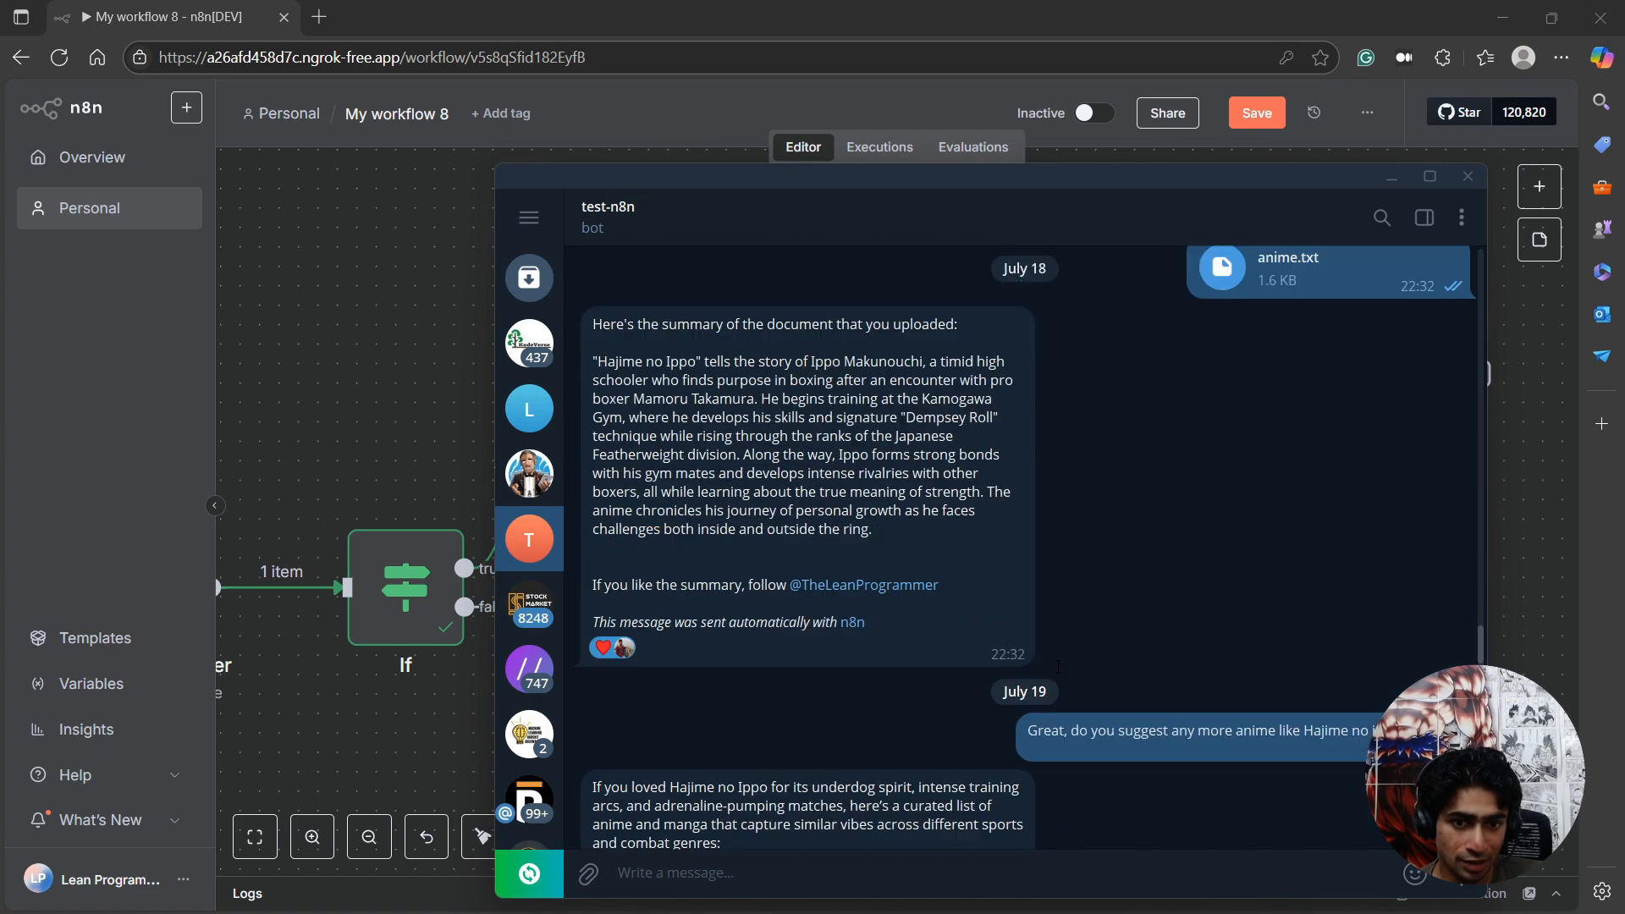
scroll(1058, 667, down, 3)
drag(1092, 540, 1405, 537)
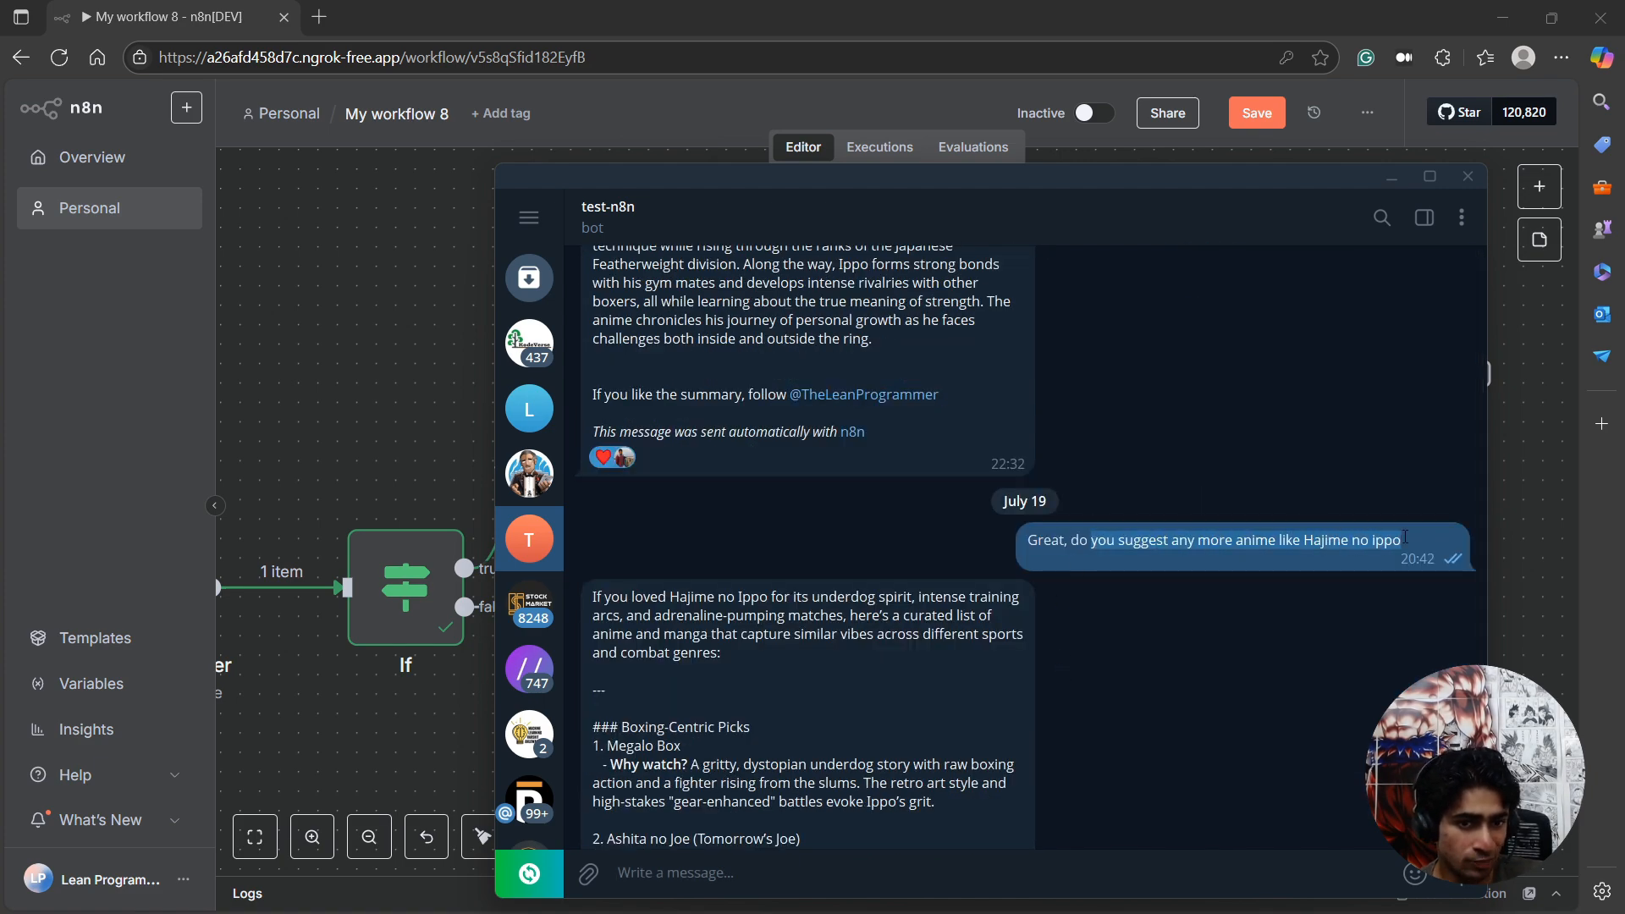
Read the bot's anime recommendations and the follow-up request for three top picks, and move Telegram off the n8n canvas.
scroll(1266, 639, down, 6)
scroll(1266, 639, down, 3)
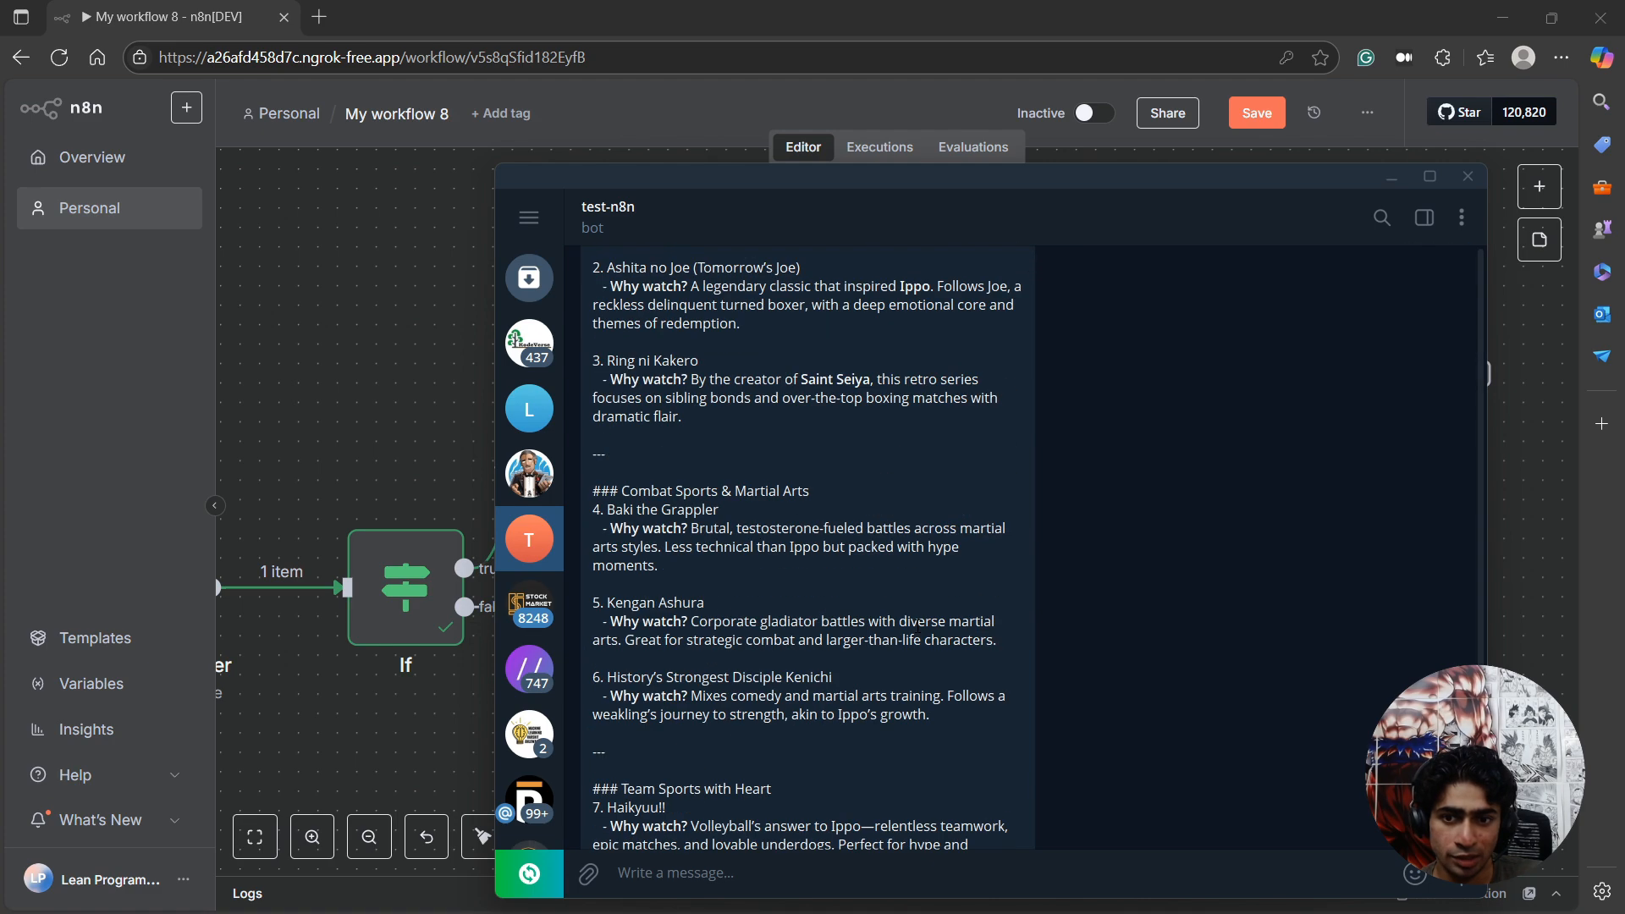
scroll(918, 625, down, 10)
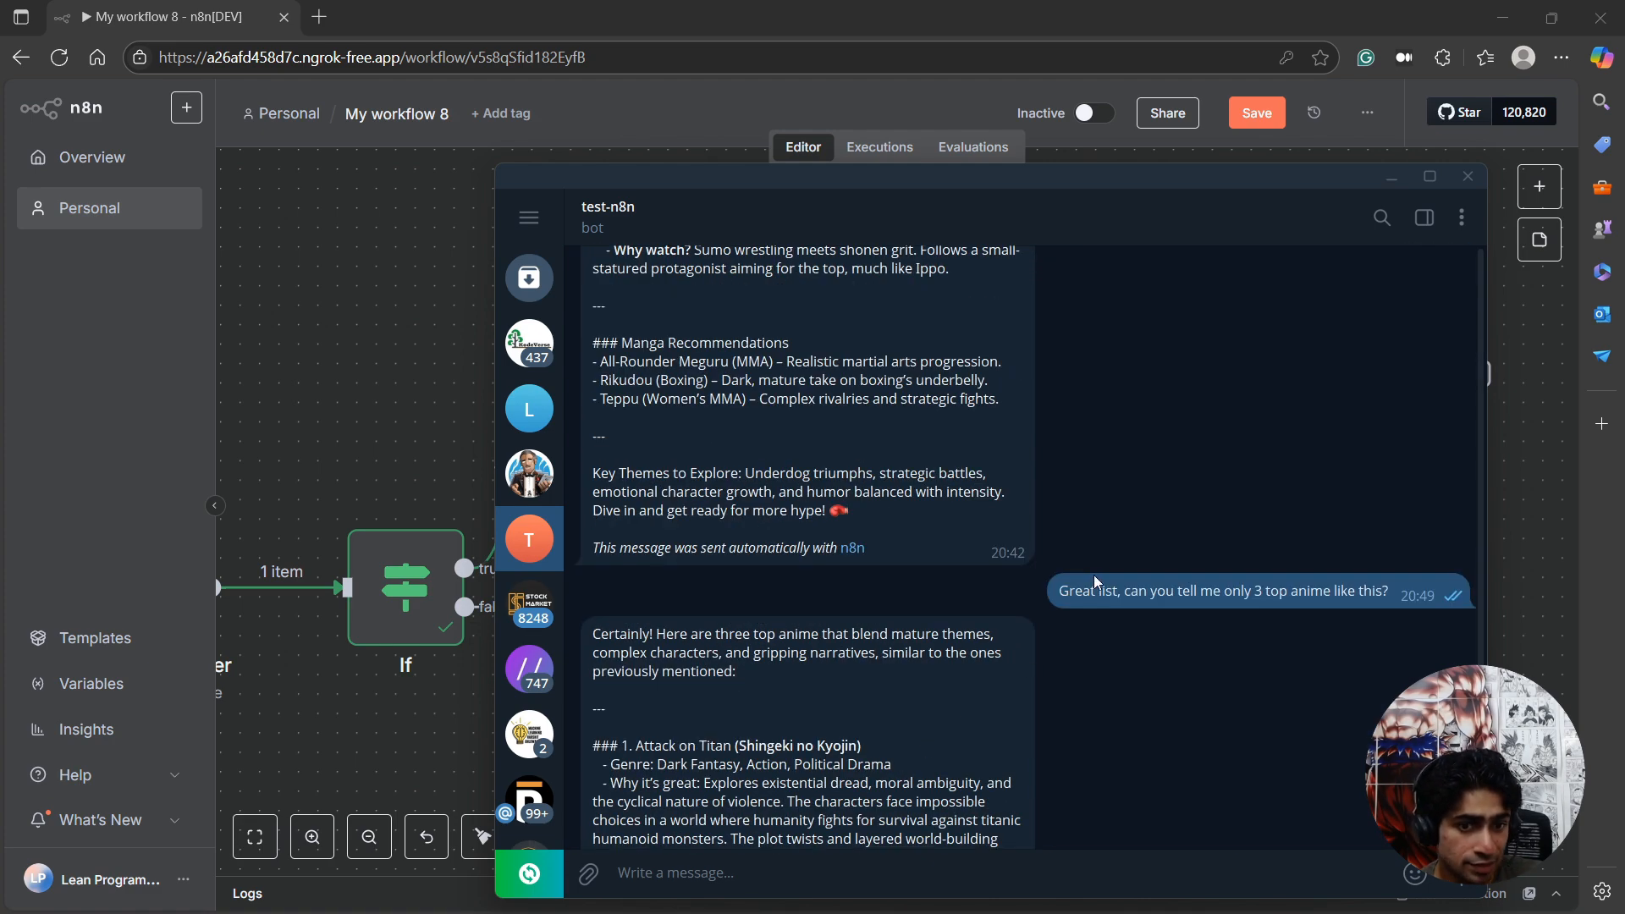
drag(1096, 582, 1366, 593)
scroll(921, 646, up, 3)
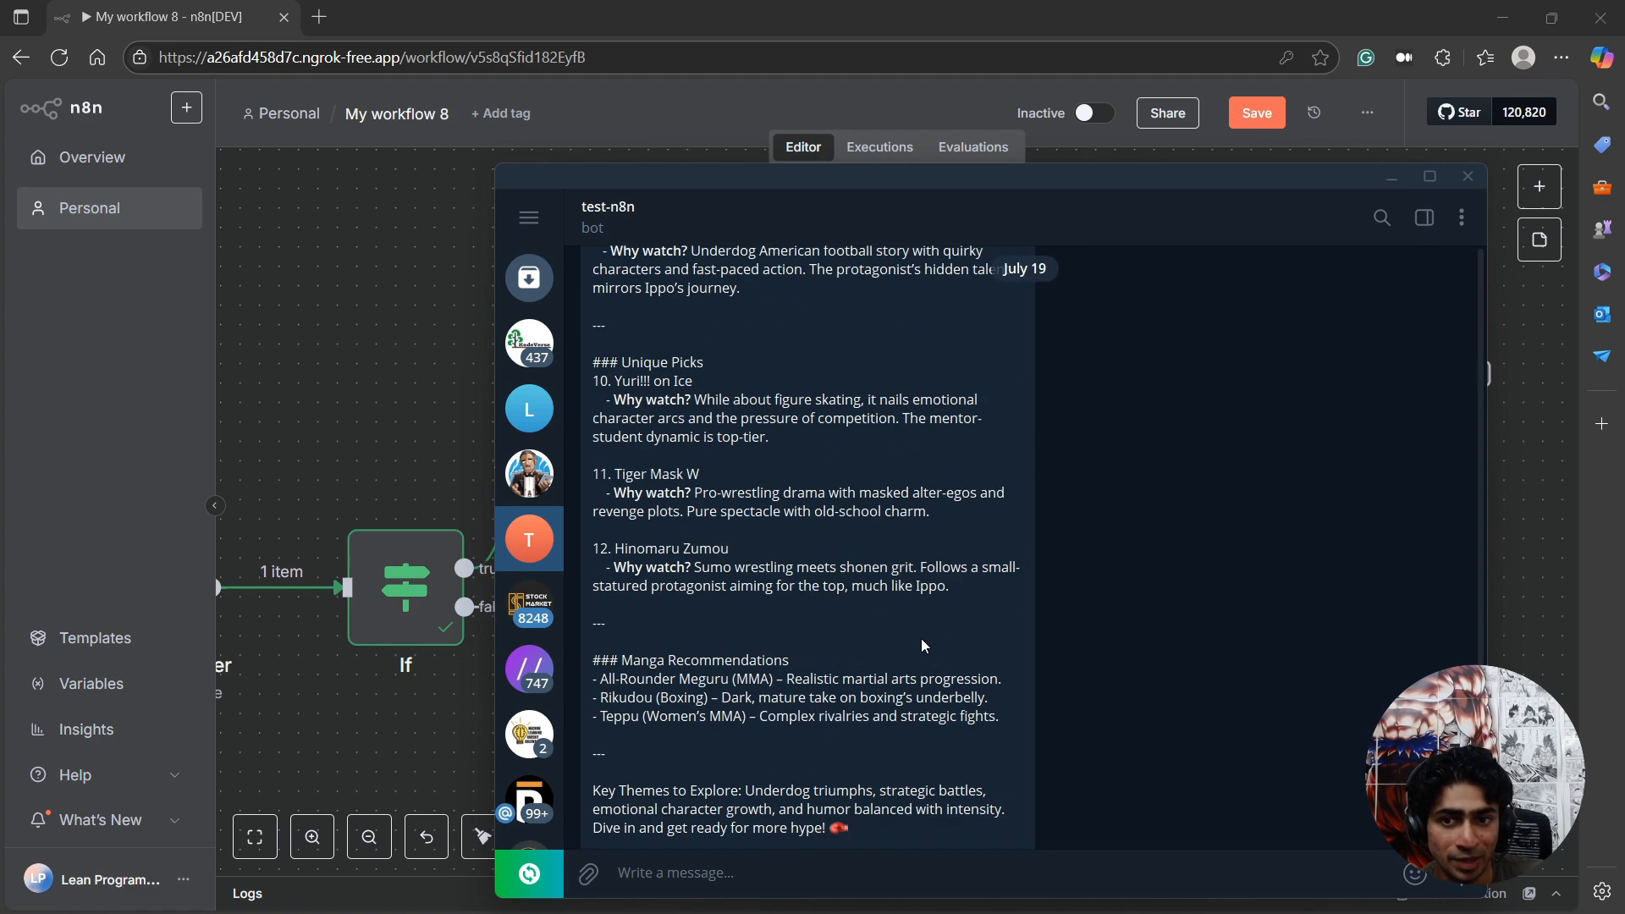
scroll(835, 645, down, 3)
scroll(1050, 648, up, 11)
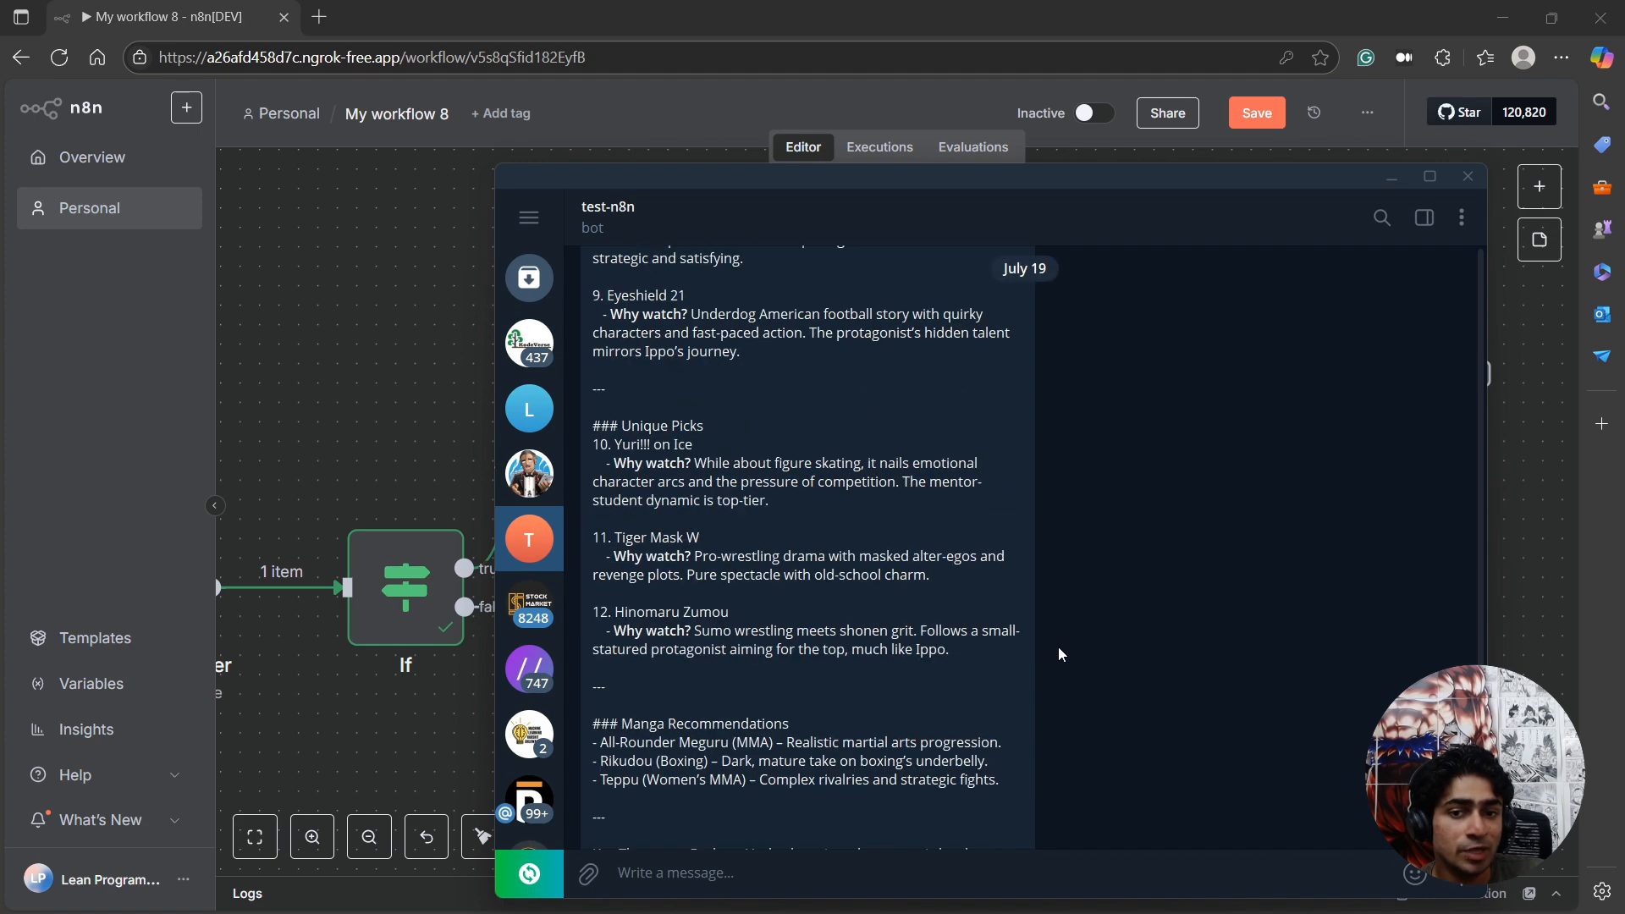
scroll(1092, 597, up, 4)
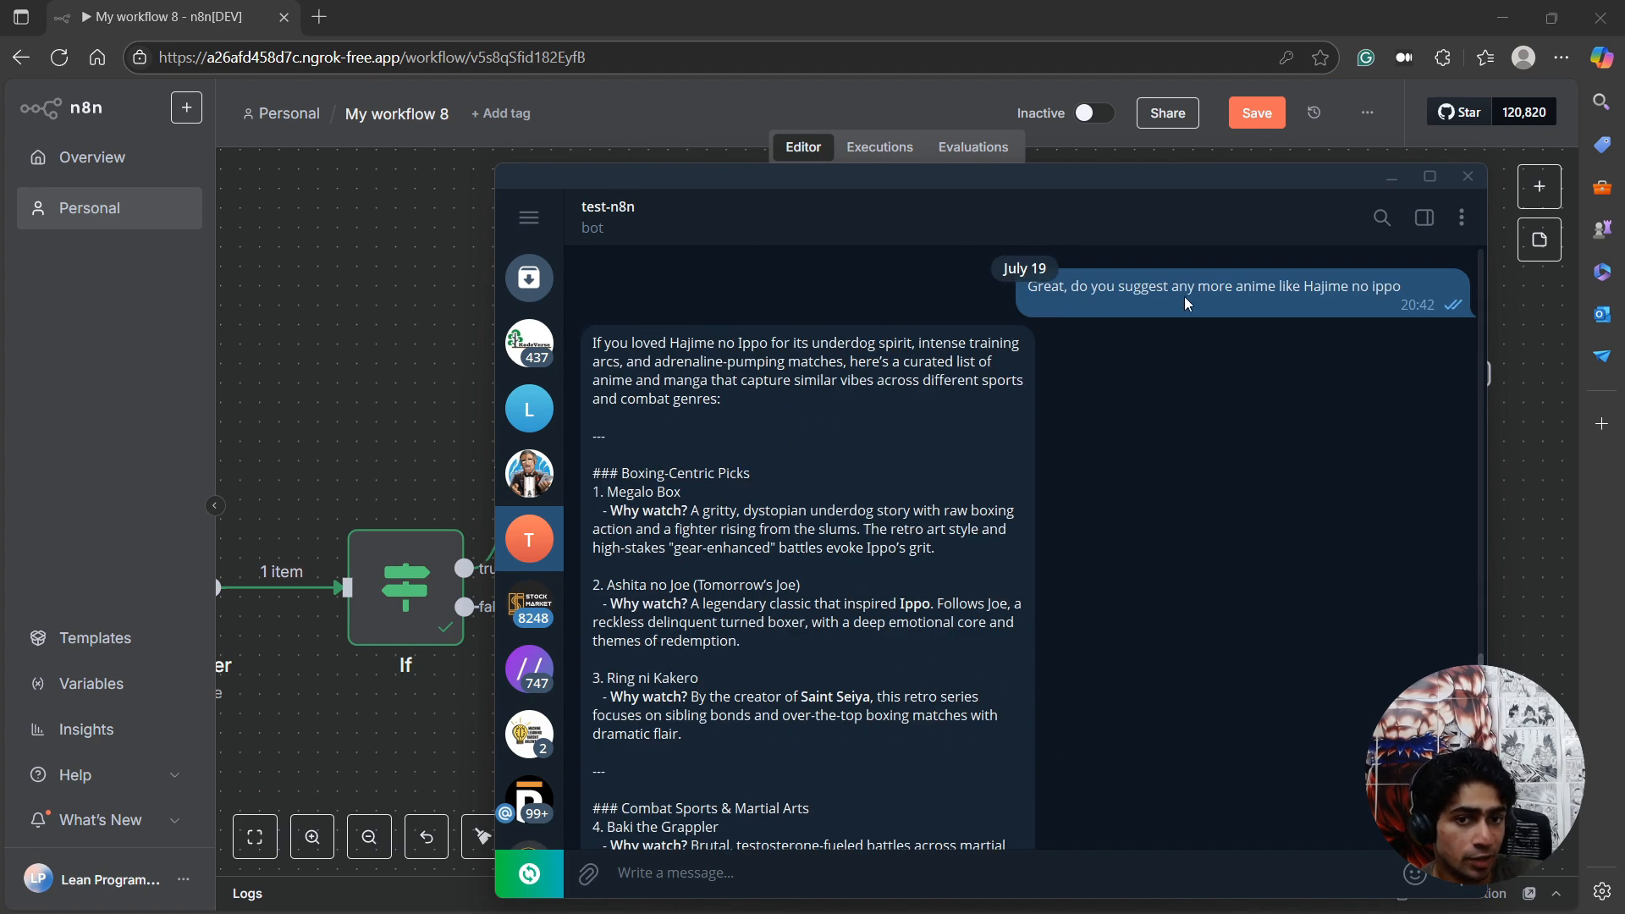
drag(1018, 175, 0, 339)
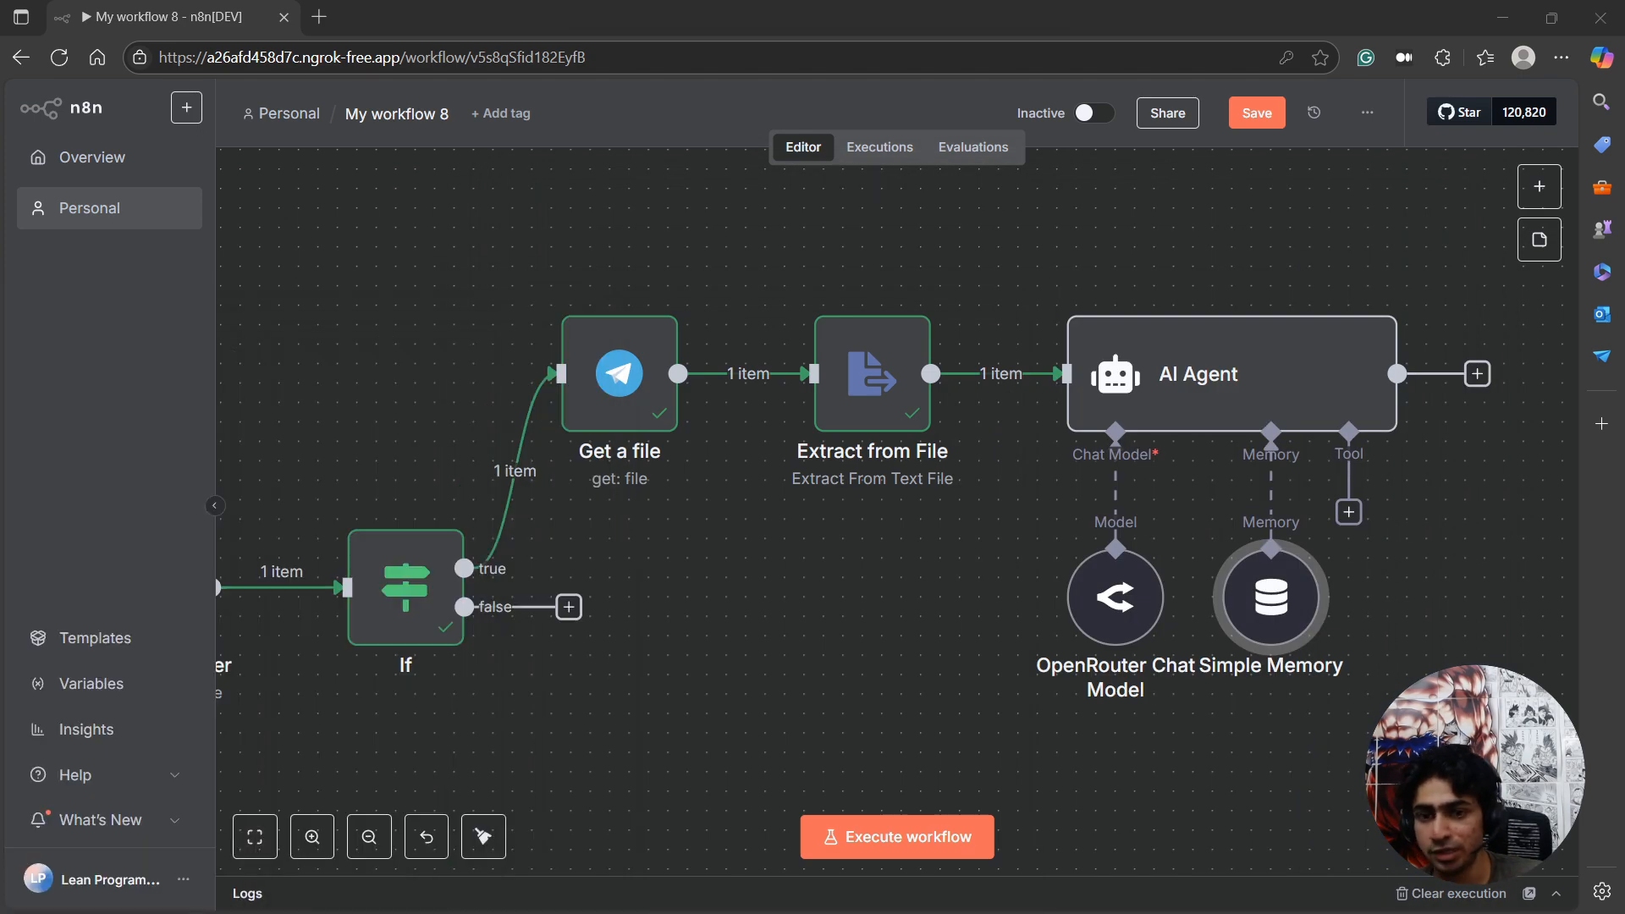
Reopen the Simple Memory node and review its session ID, session key and context window length.
double_click(1257, 588)
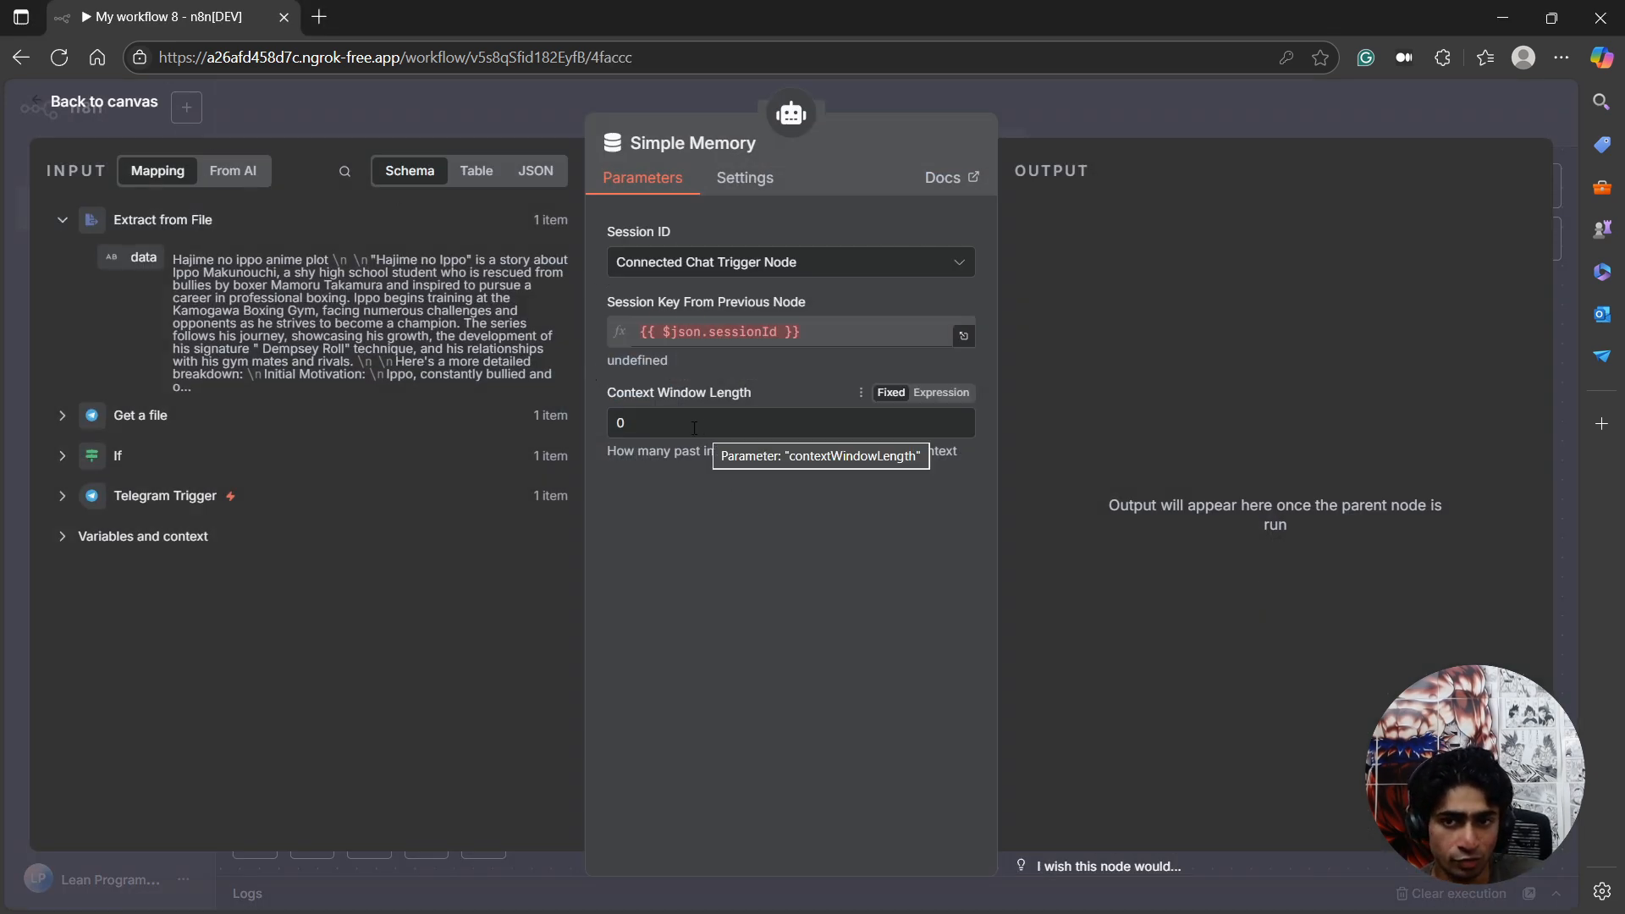
click(115, 106)
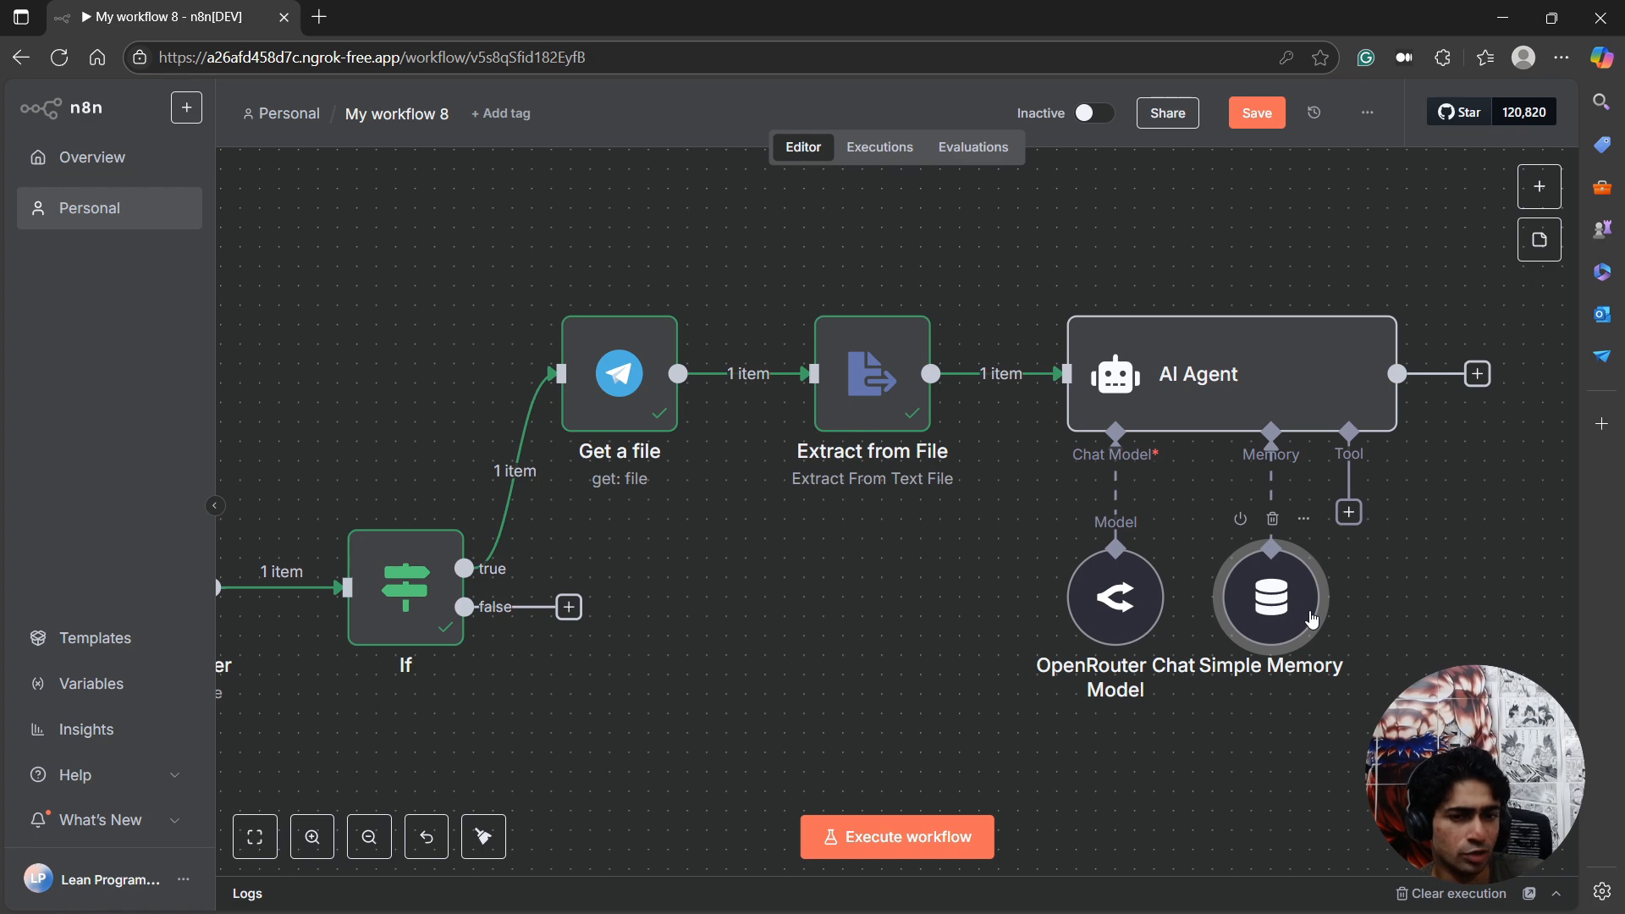
double_click(1312, 621)
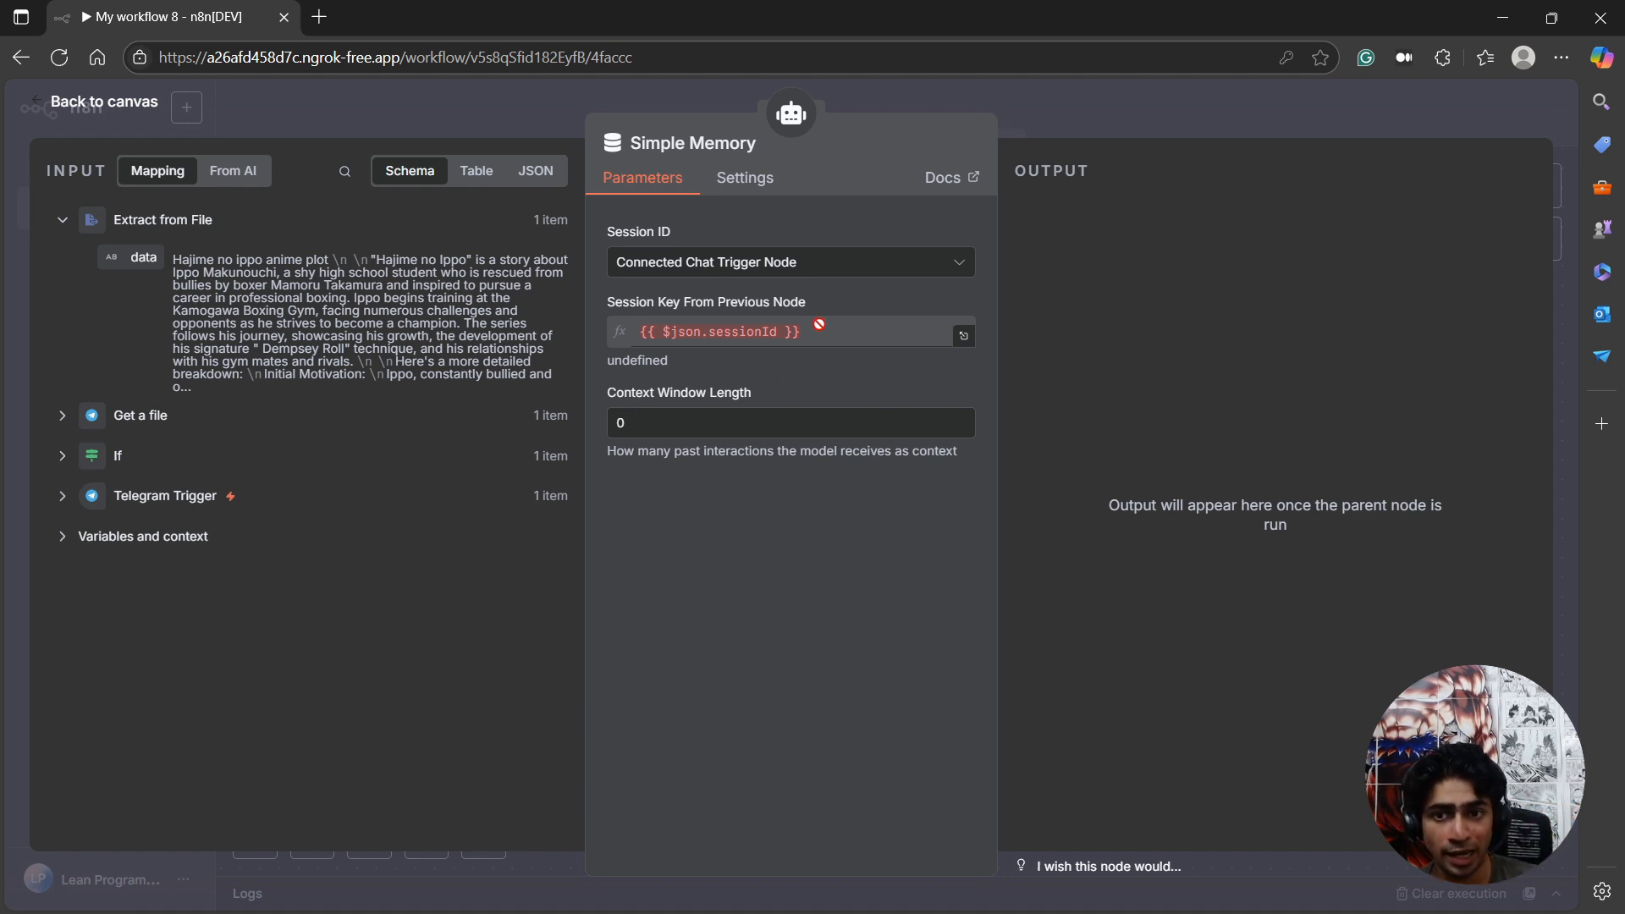
Set the Simple Memory session ID to Define below and expand the Telegram Trigger input data down to its message fields.
click(750, 269)
click(673, 396)
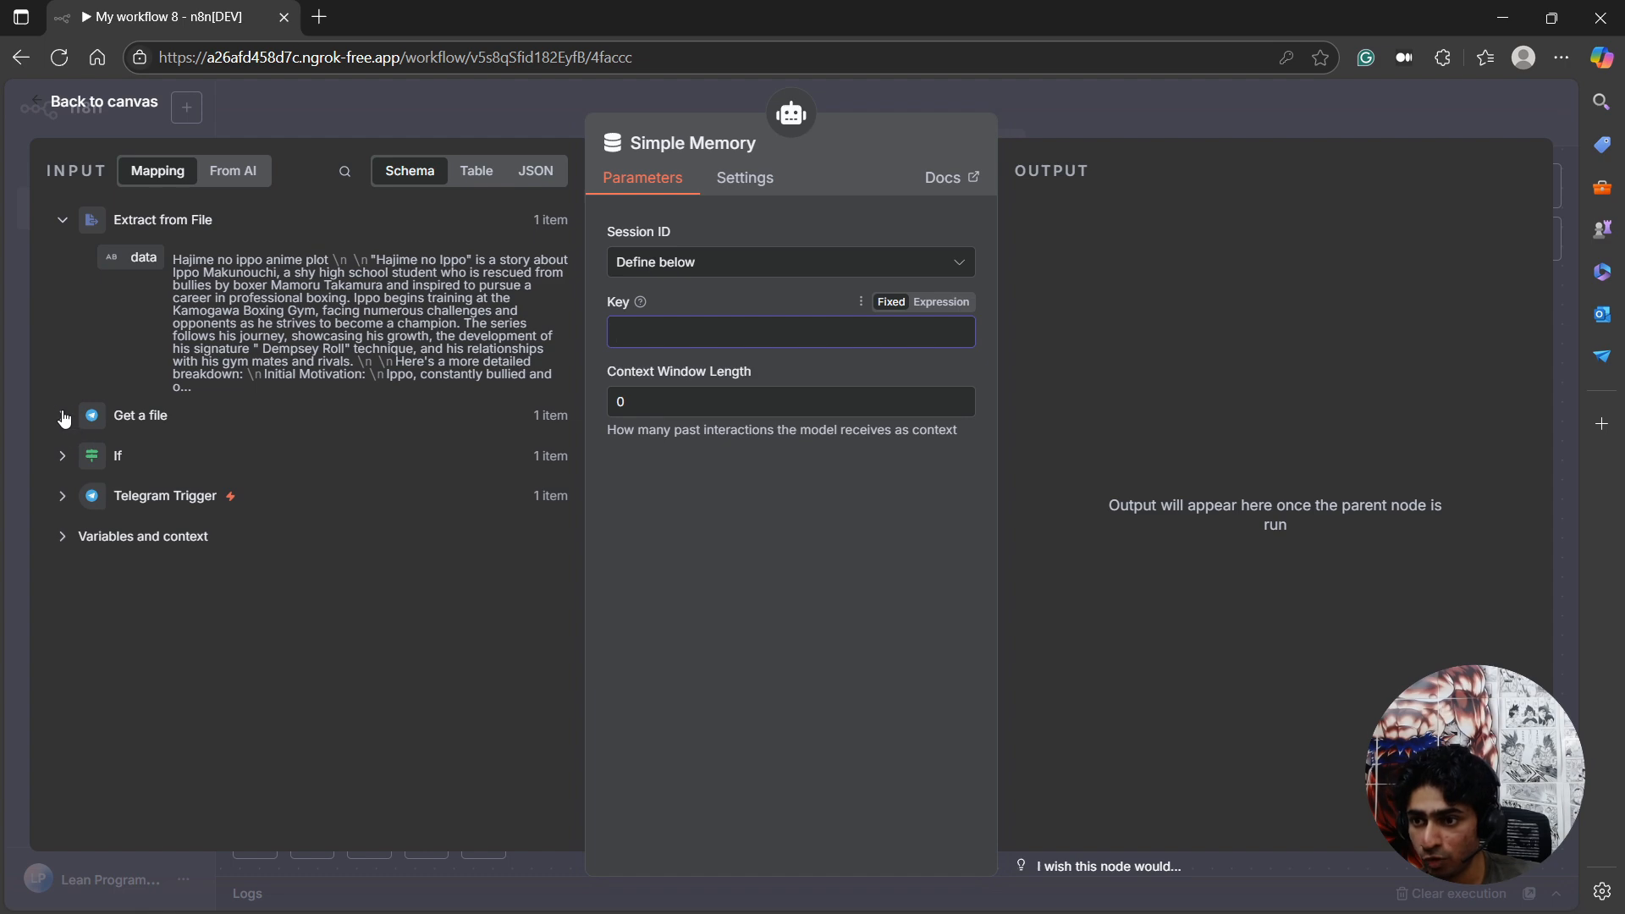
click(65, 506)
scroll(135, 515, down, 3)
scroll(136, 514, up, 3)
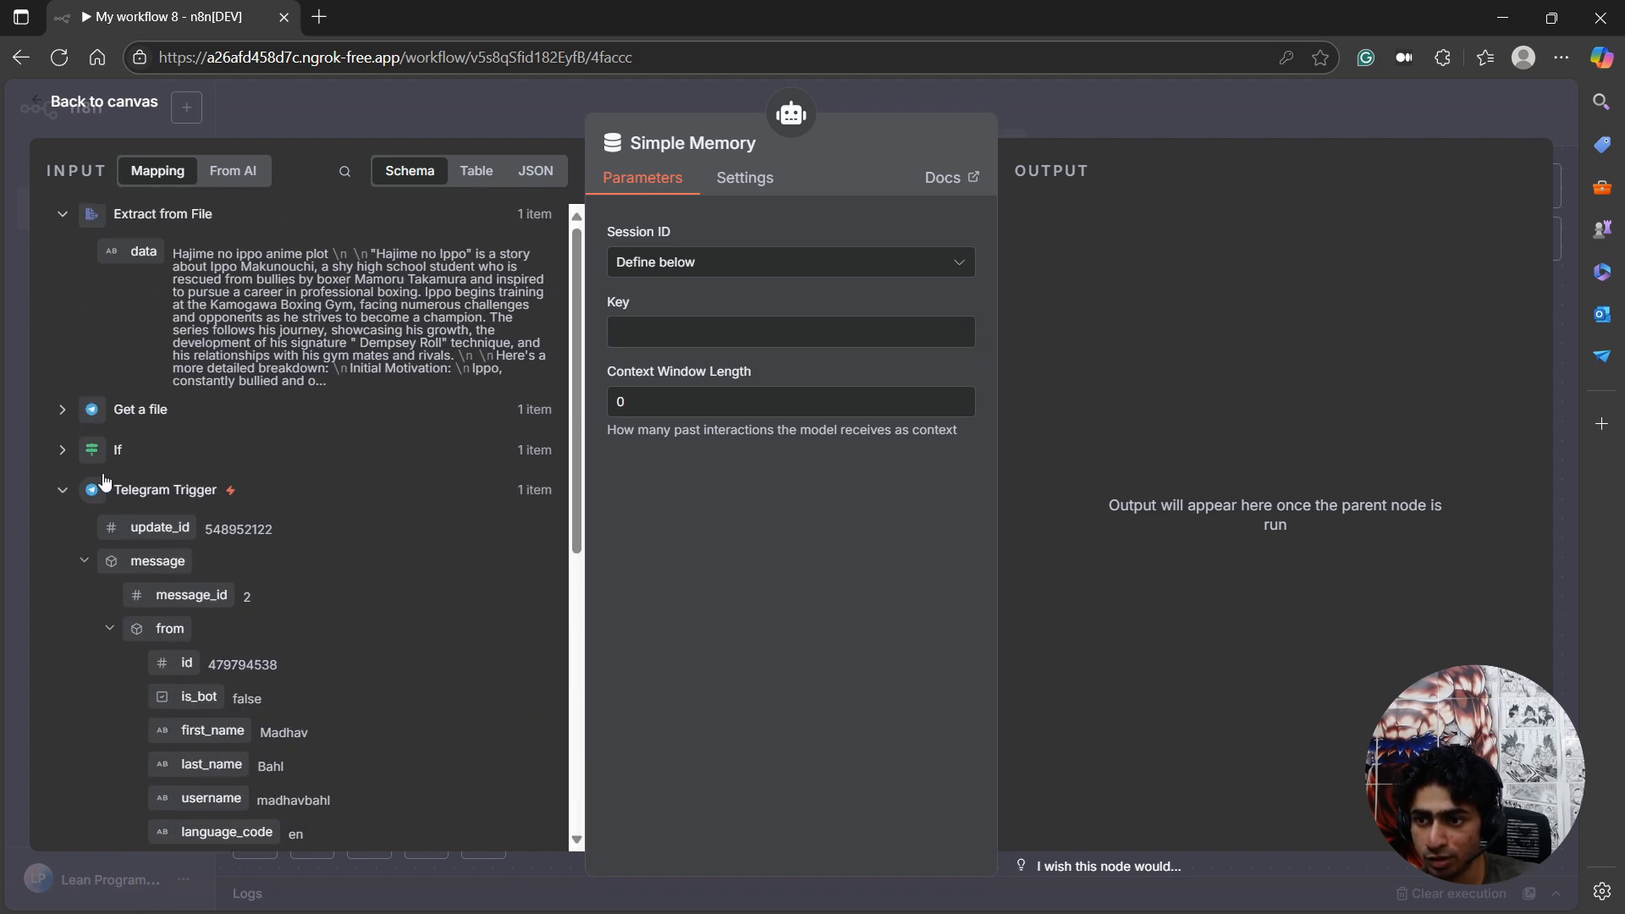
click(60, 503)
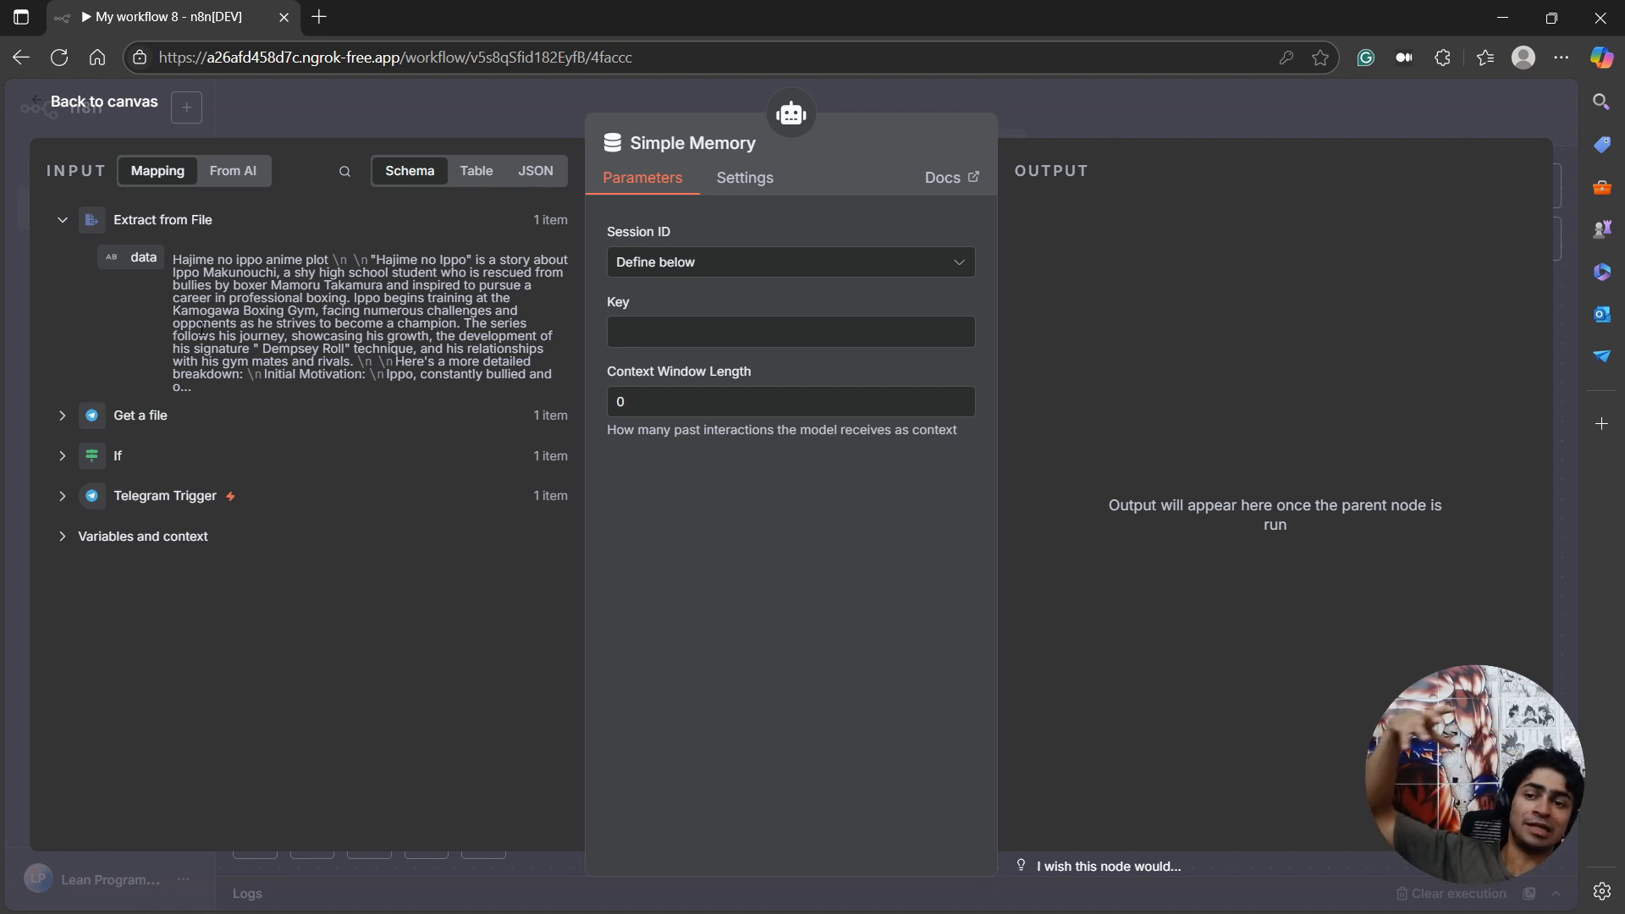
click(62, 495)
scroll(101, 381, down, 3)
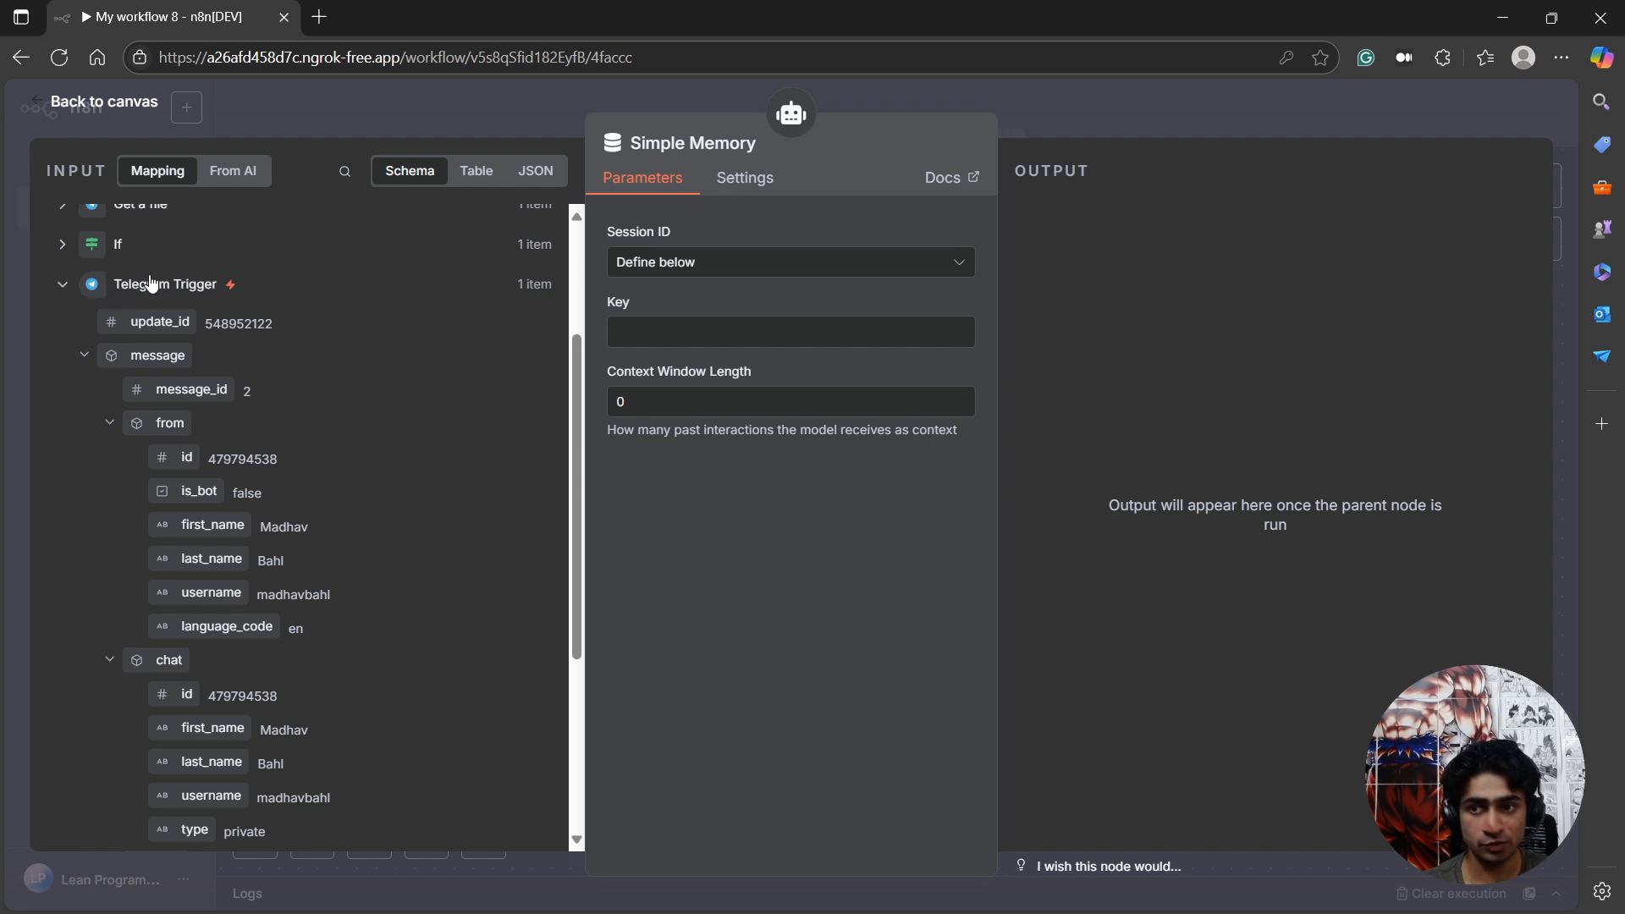
scroll(169, 288, down, 2)
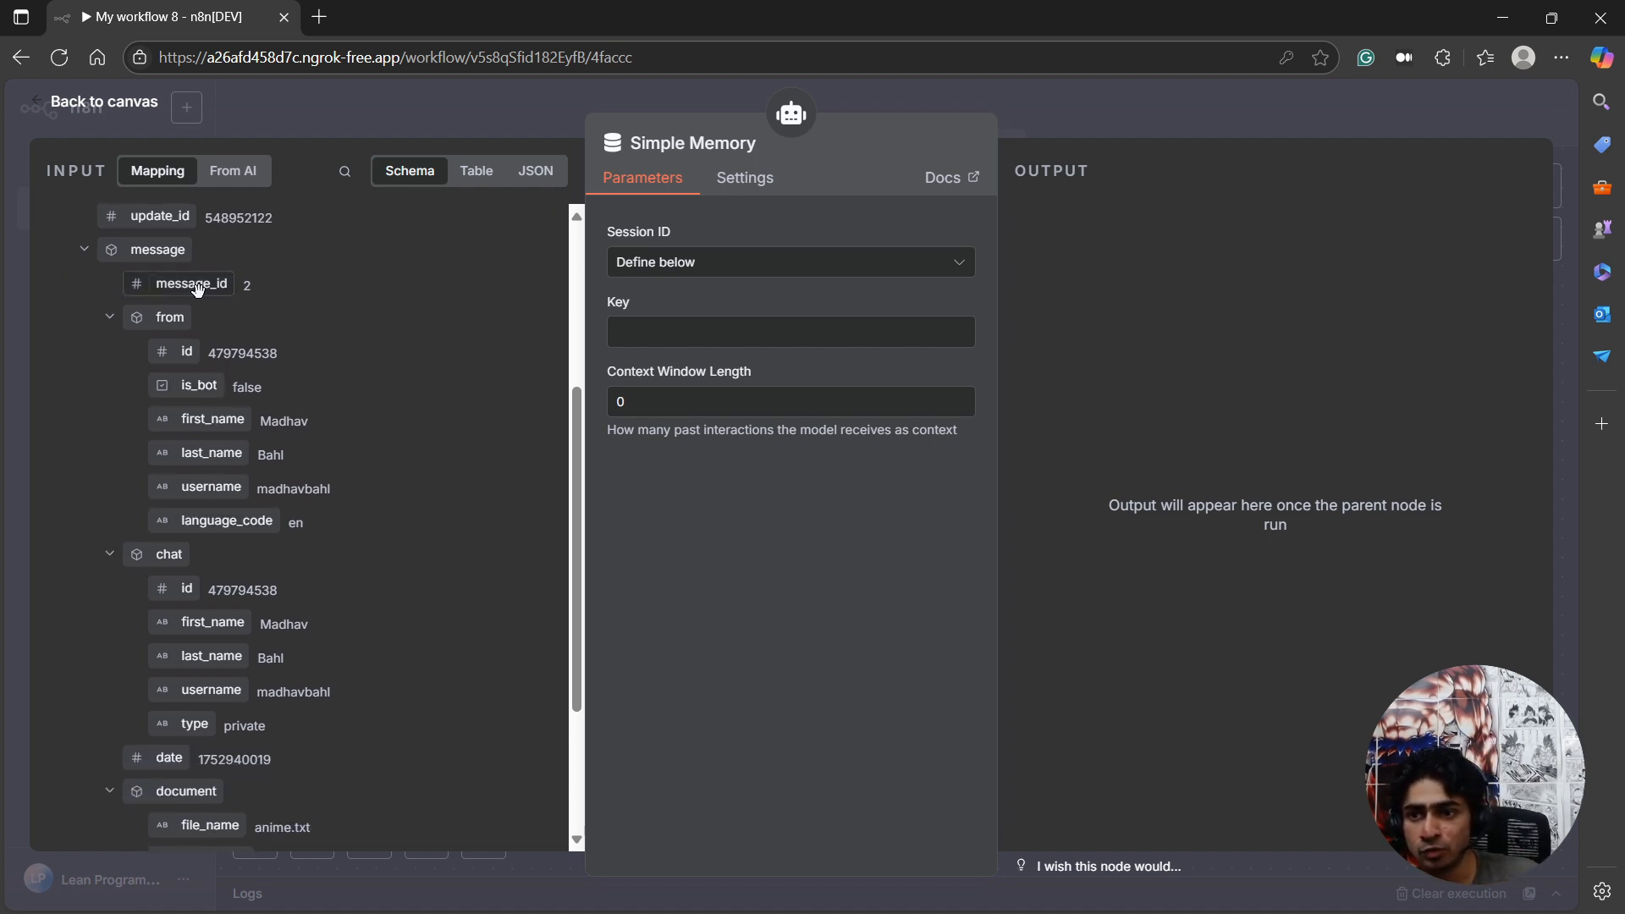
Try the Telegram Trigger's message_id as the session key, and clear the key again.
drag(197, 289, 652, 332)
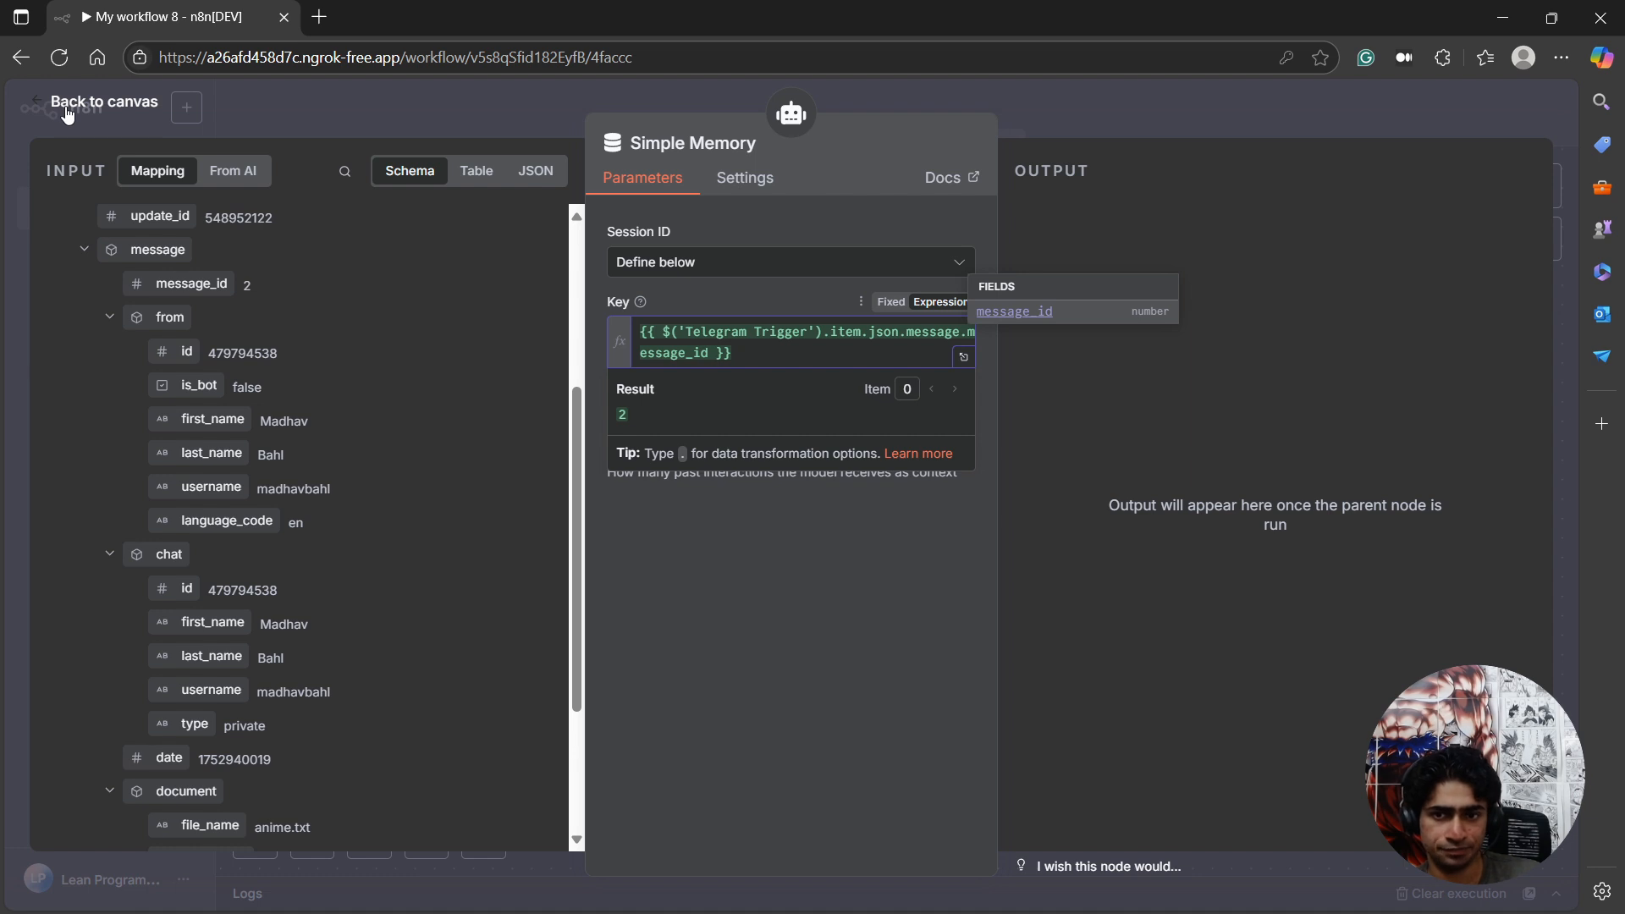
drag(65, 108, 677, 237)
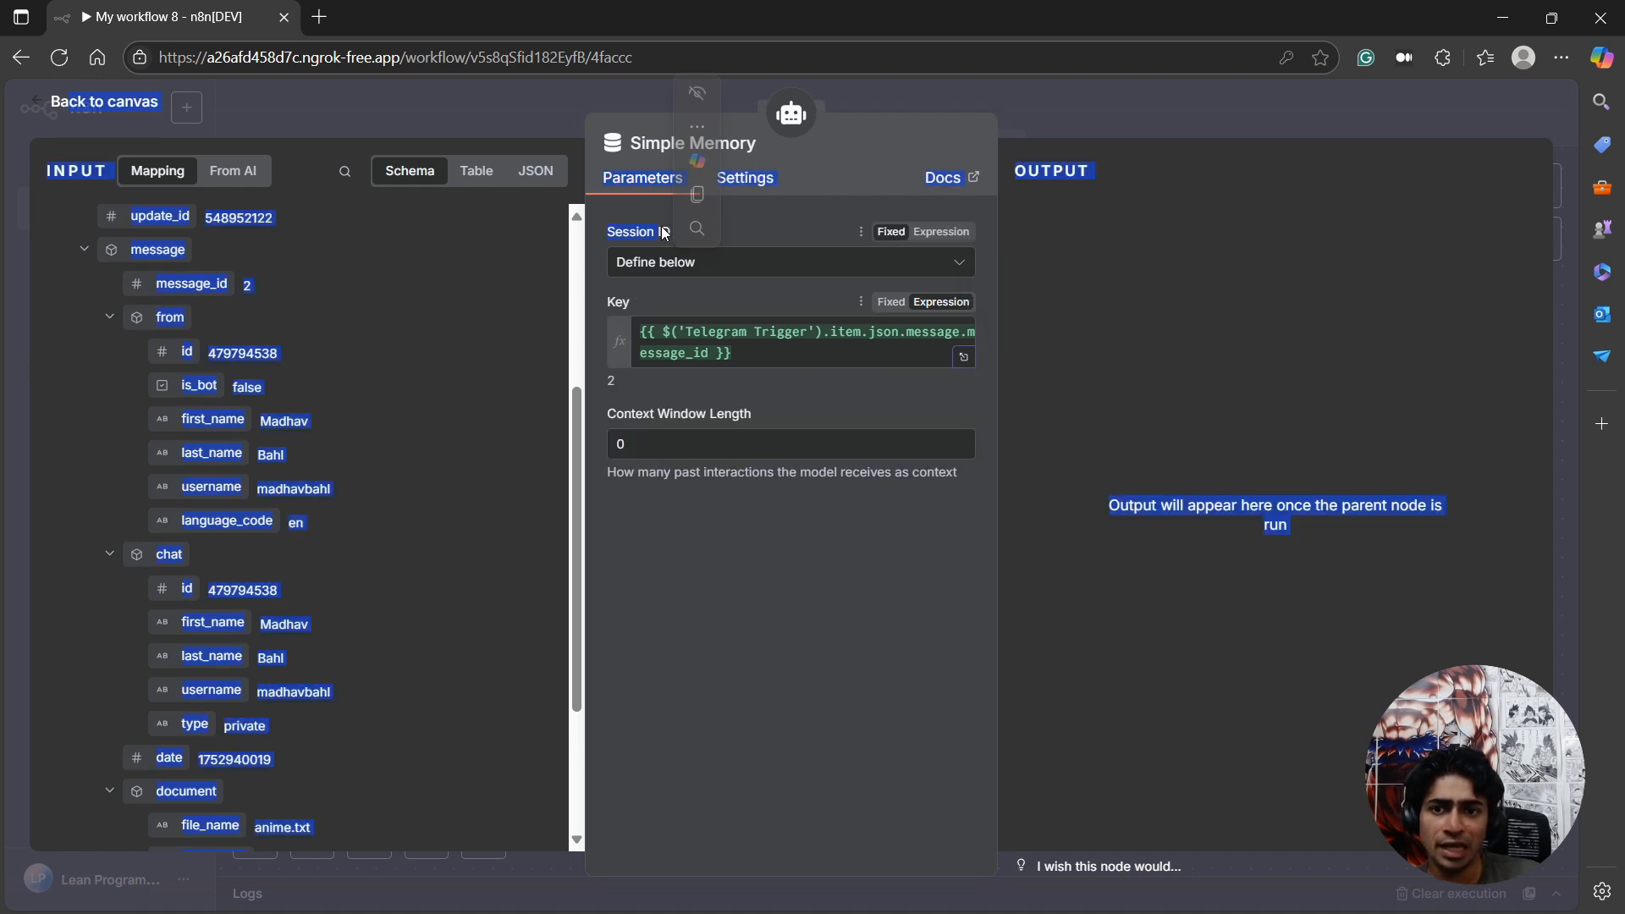
click(688, 306)
scroll(210, 525, down, 3)
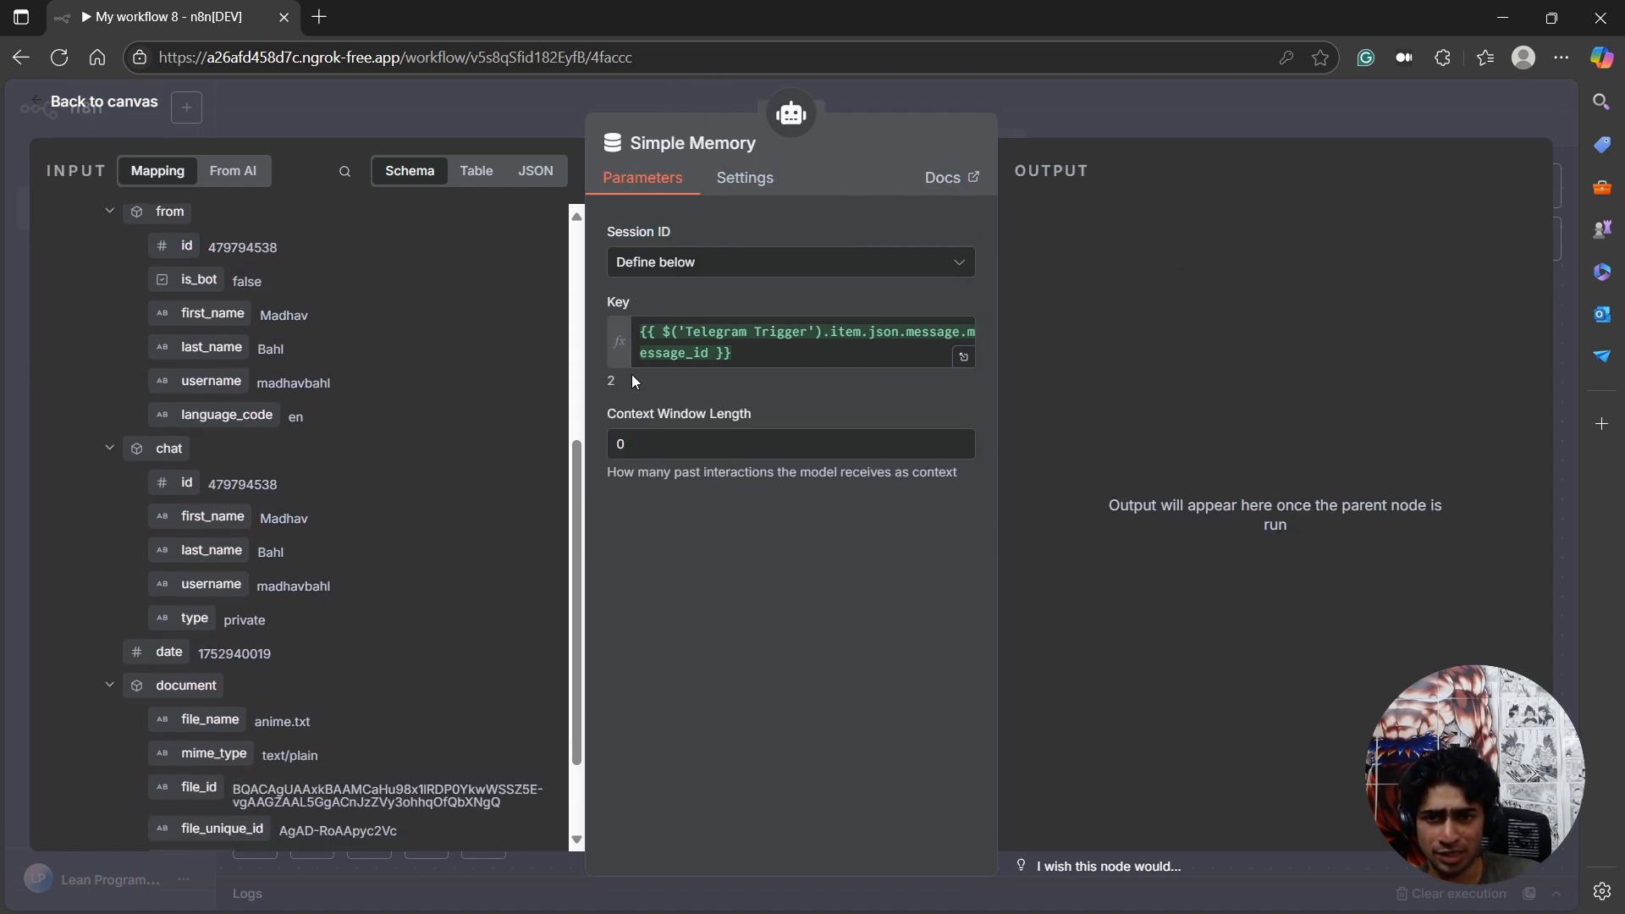
click(714, 349)
key(ctrl+a)
key(BackSpace)
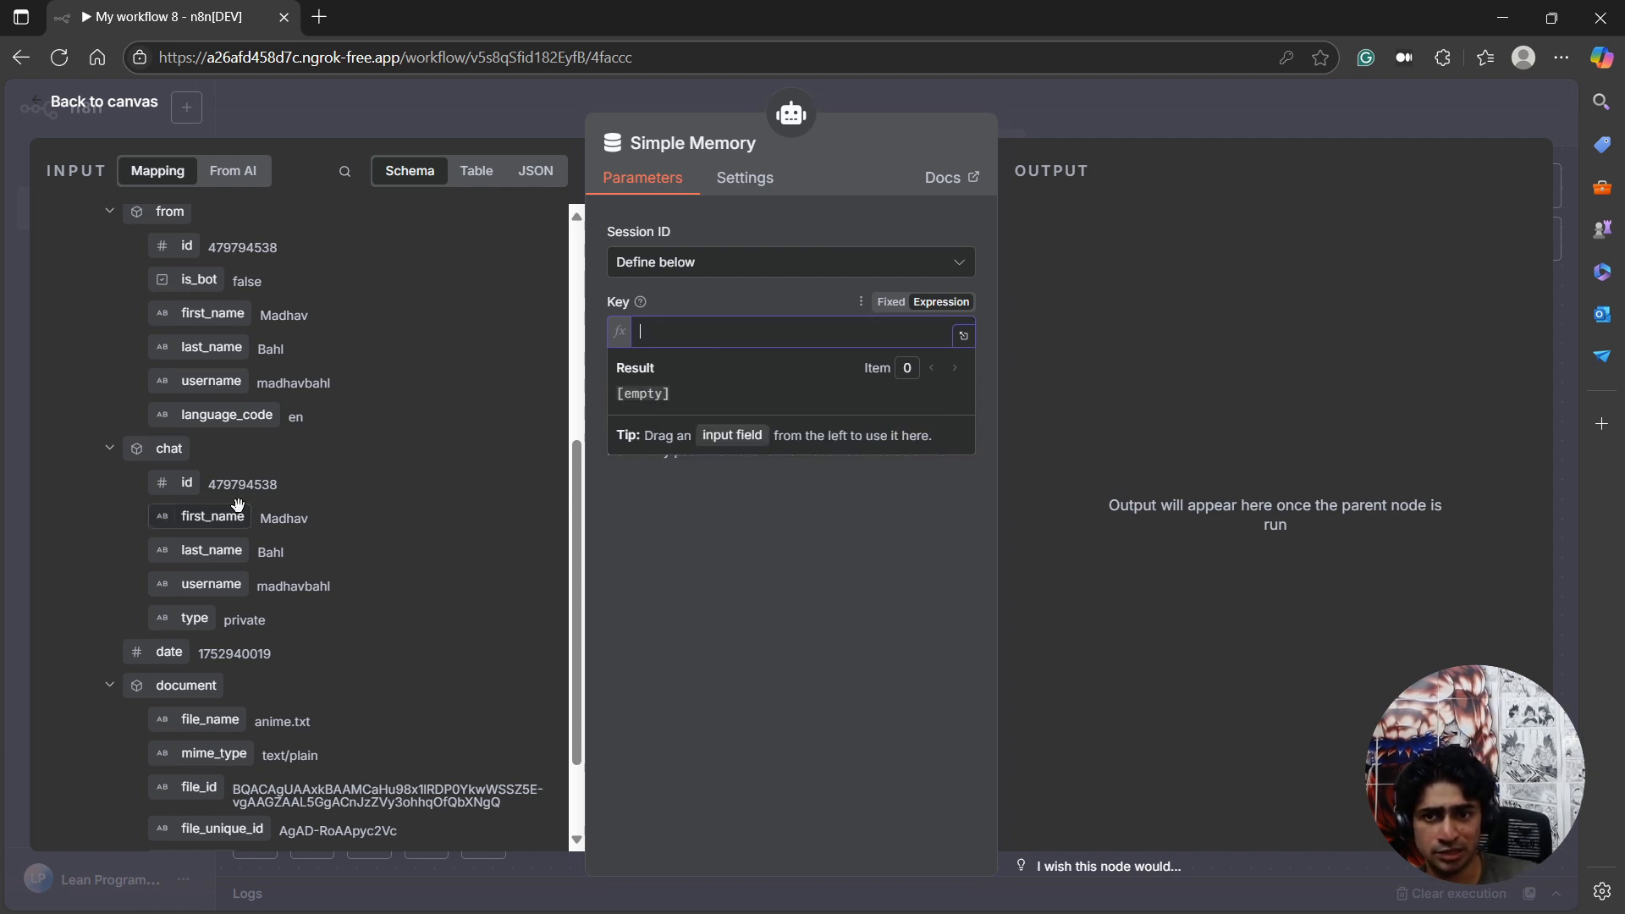
Map the Telegram Trigger's message.chat.id to the Simple Memory session key and return to the canvas.
click(740, 645)
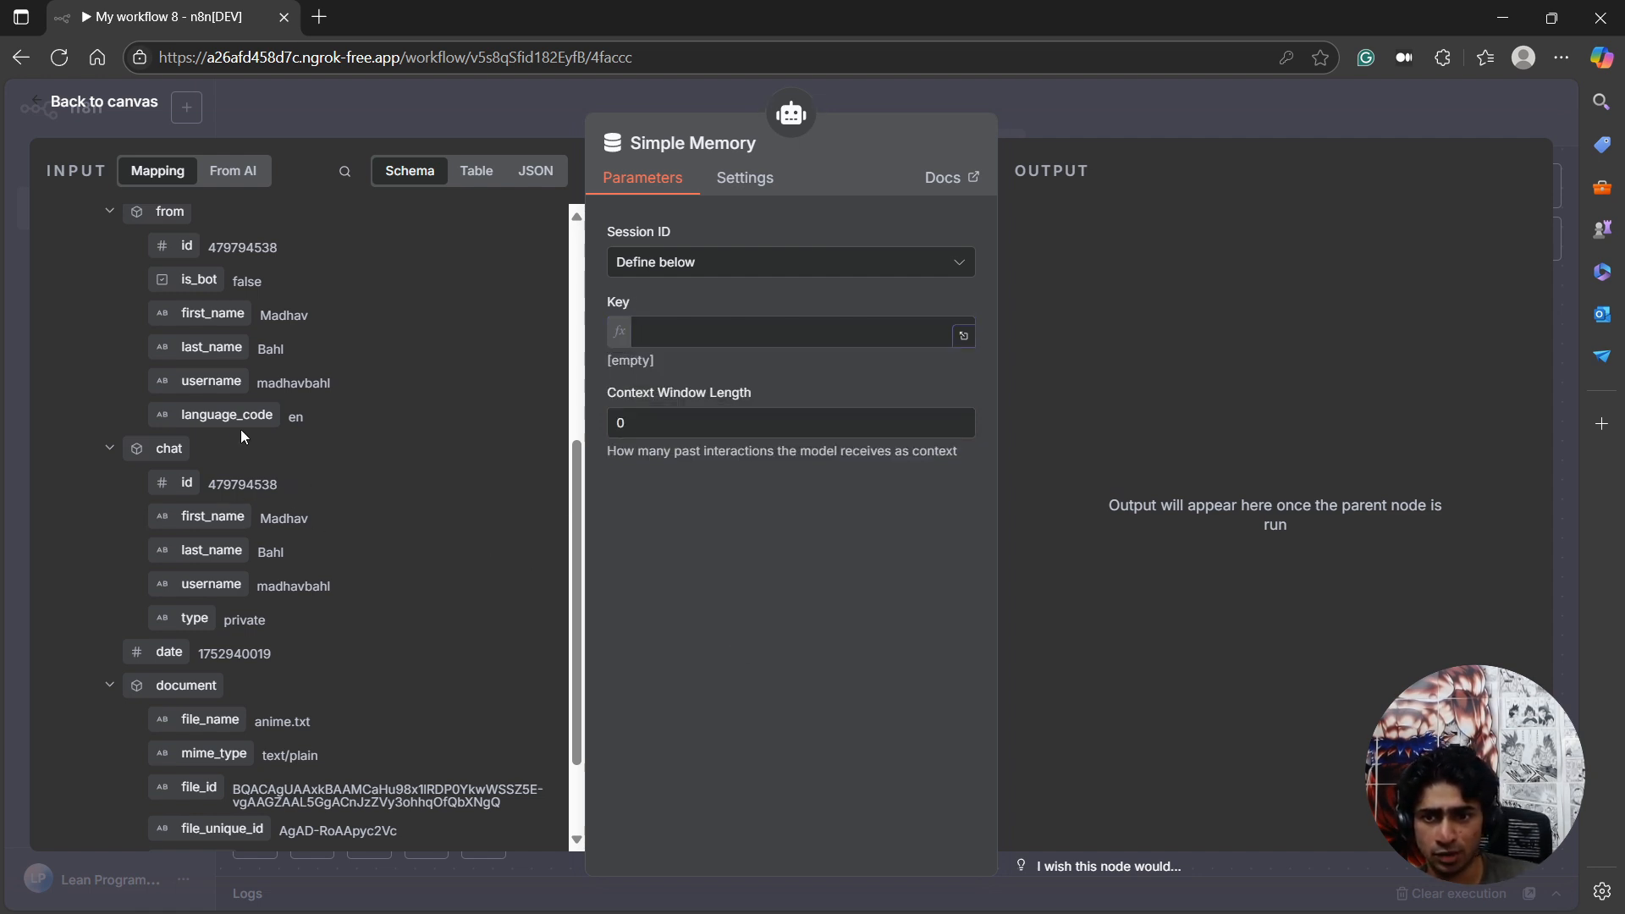
drag(185, 483, 715, 332)
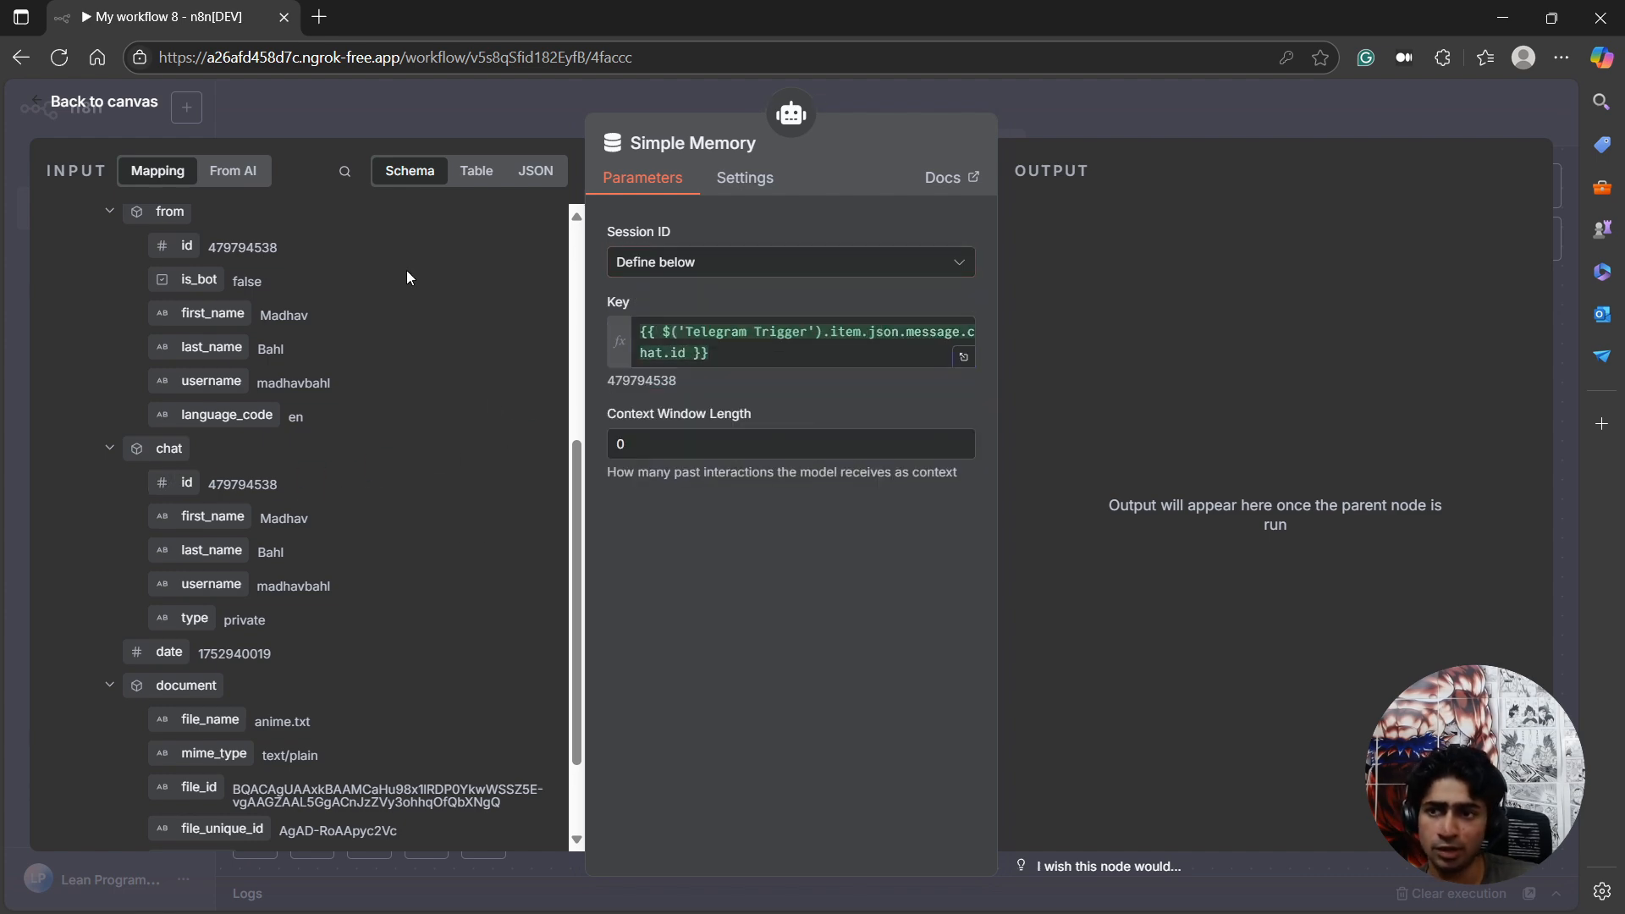
click(142, 103)
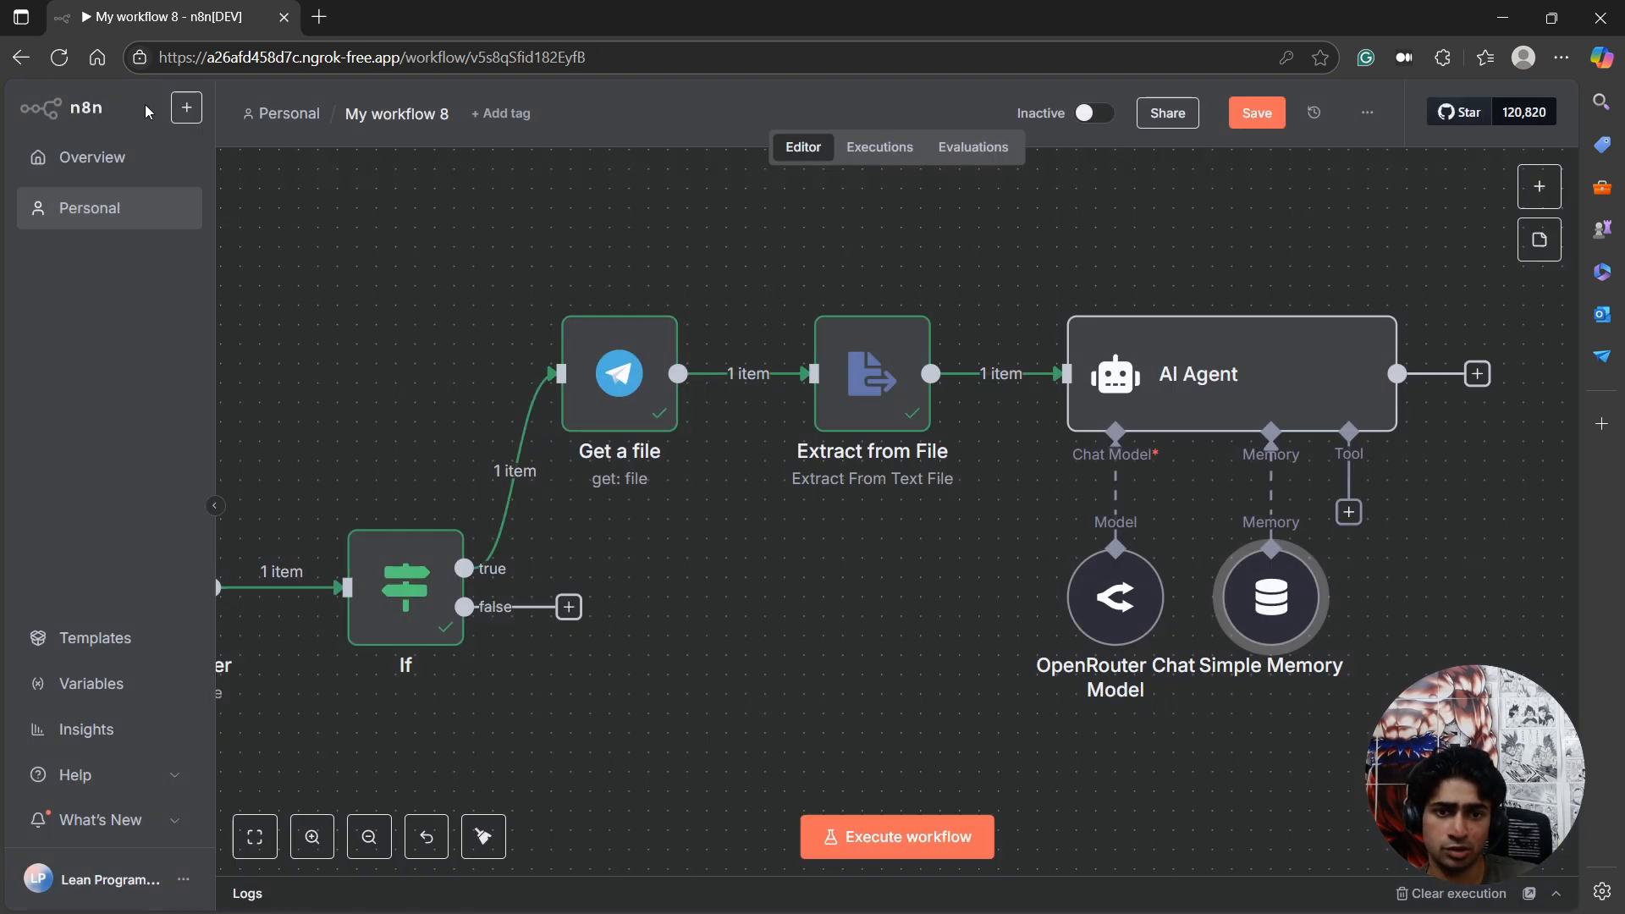
Add the Wikipedia tool to the AI Agent with no parameters and return to the canvas.
click(1349, 513)
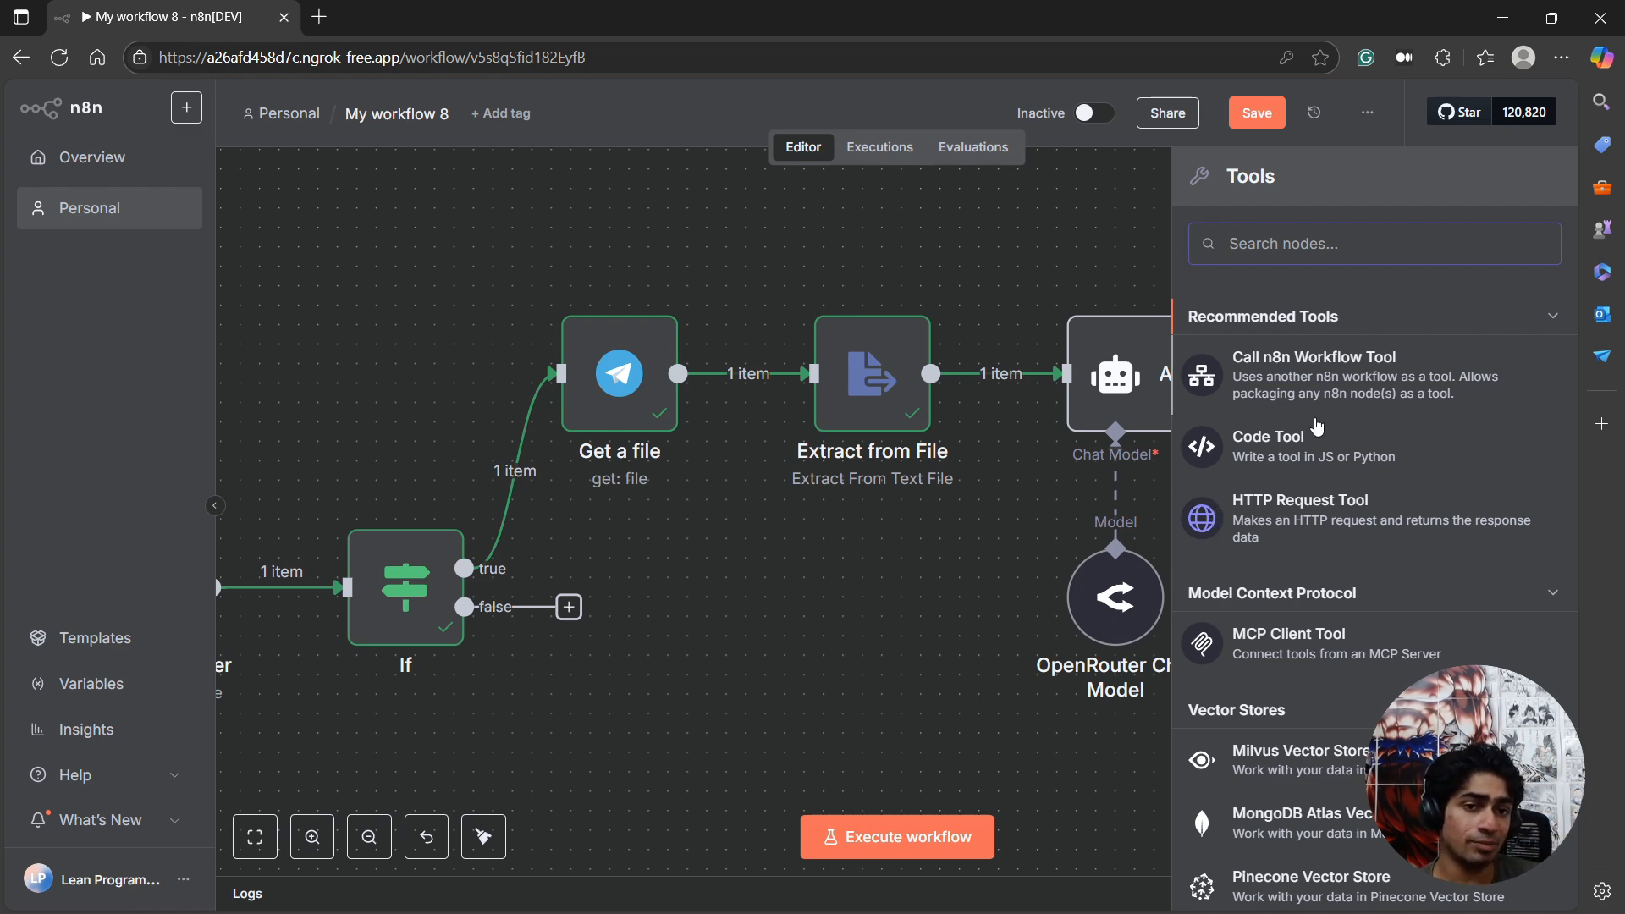
text(wiki)
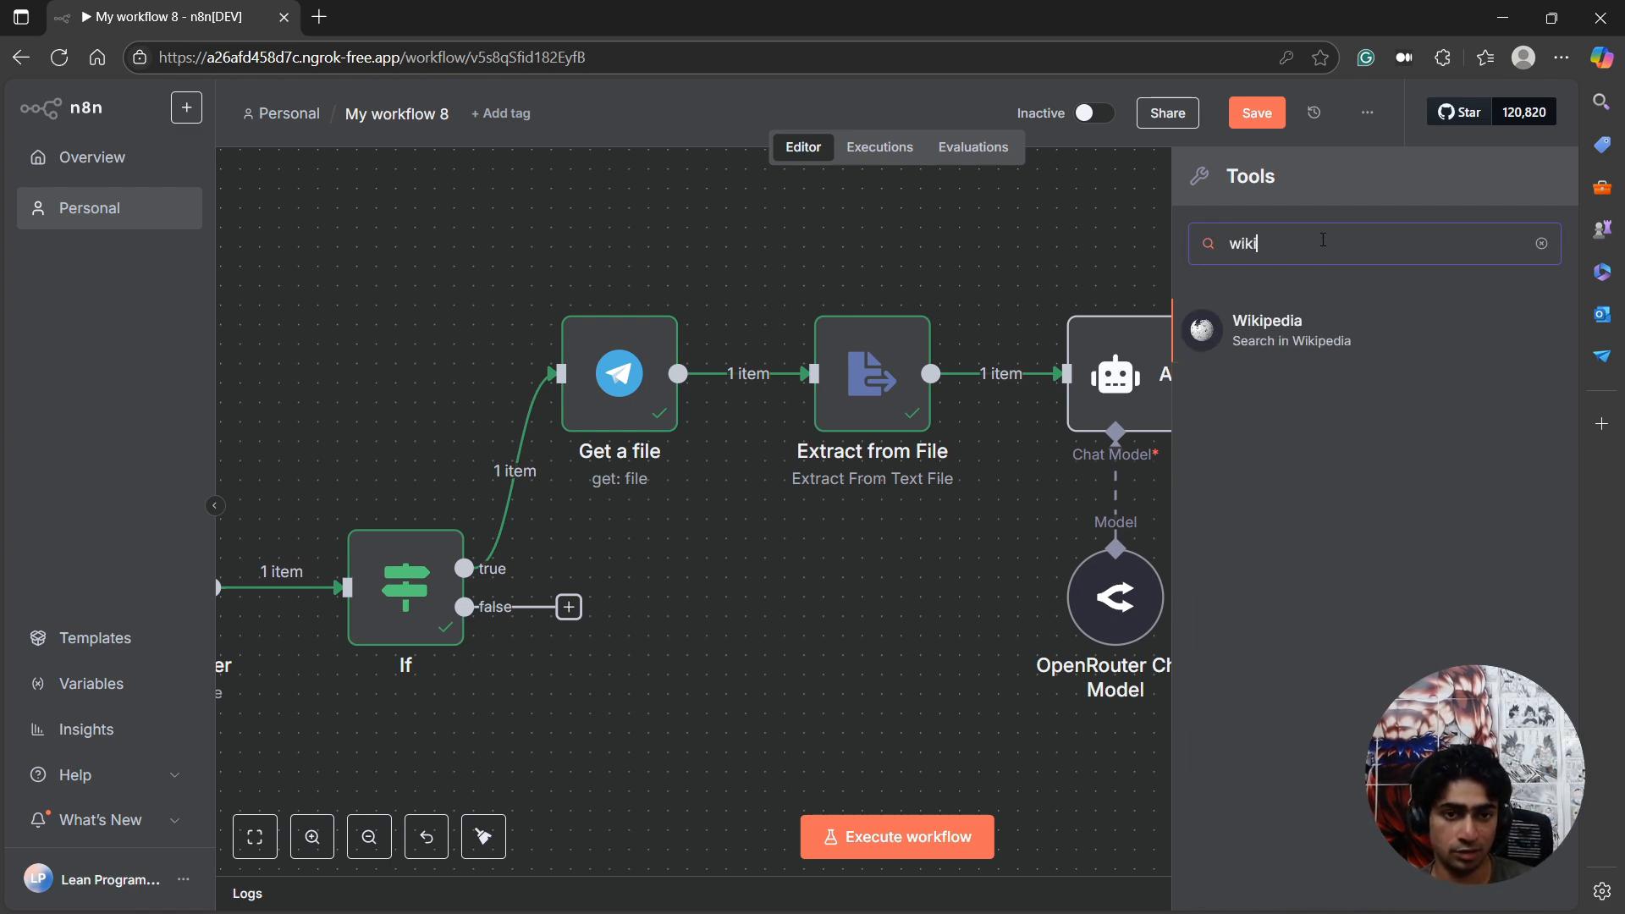
click(1211, 330)
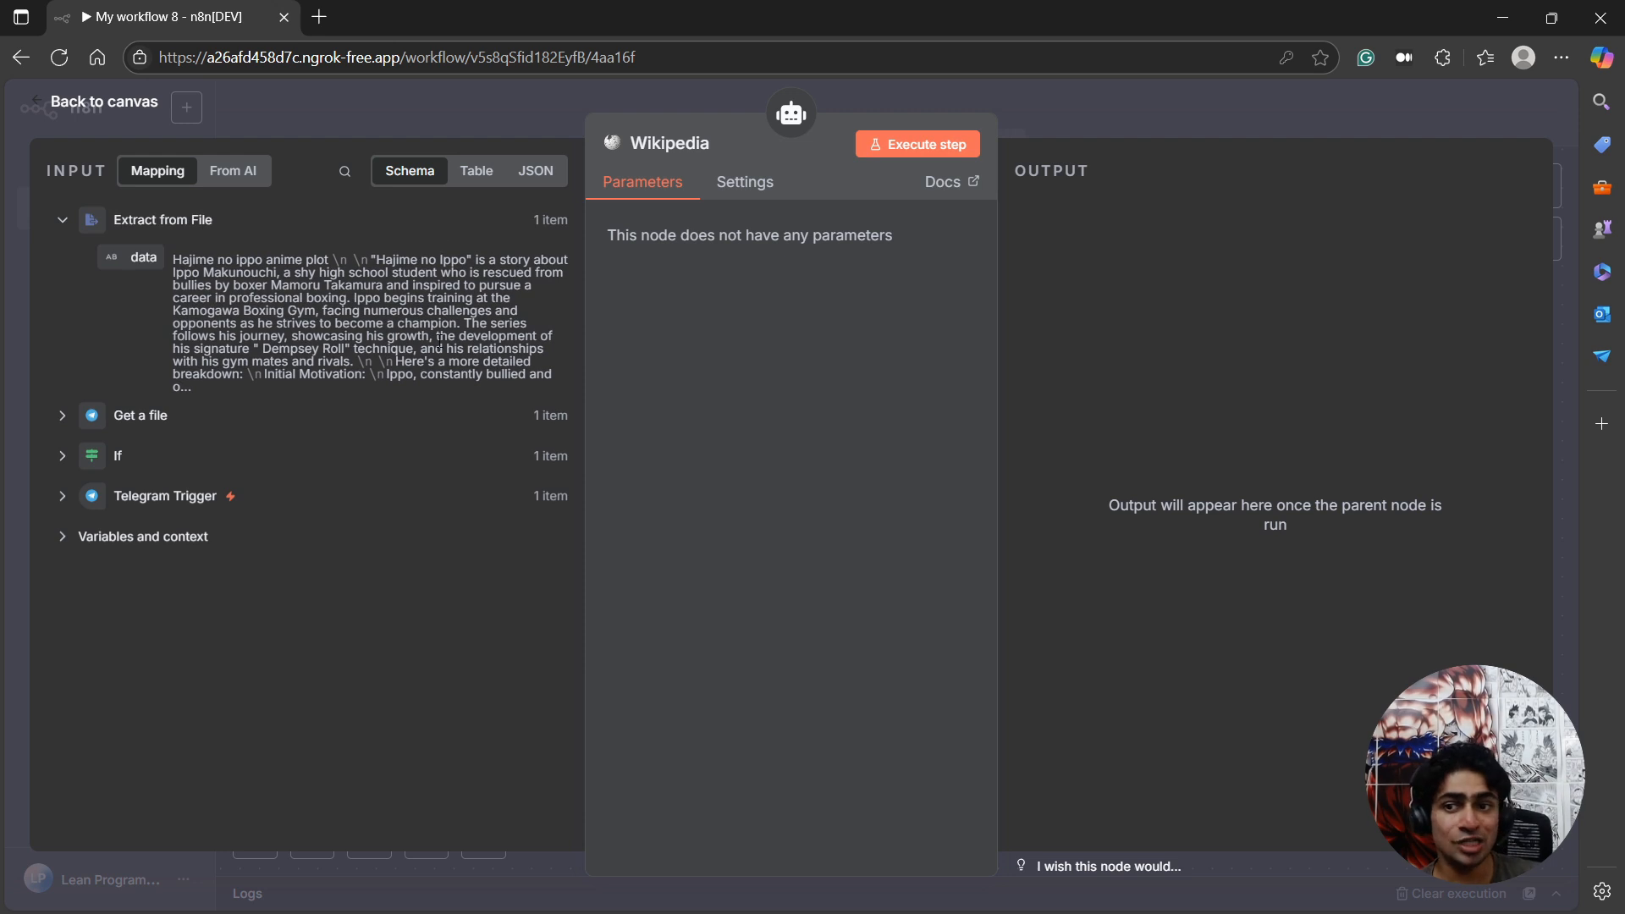
drag(189, 260, 408, 313)
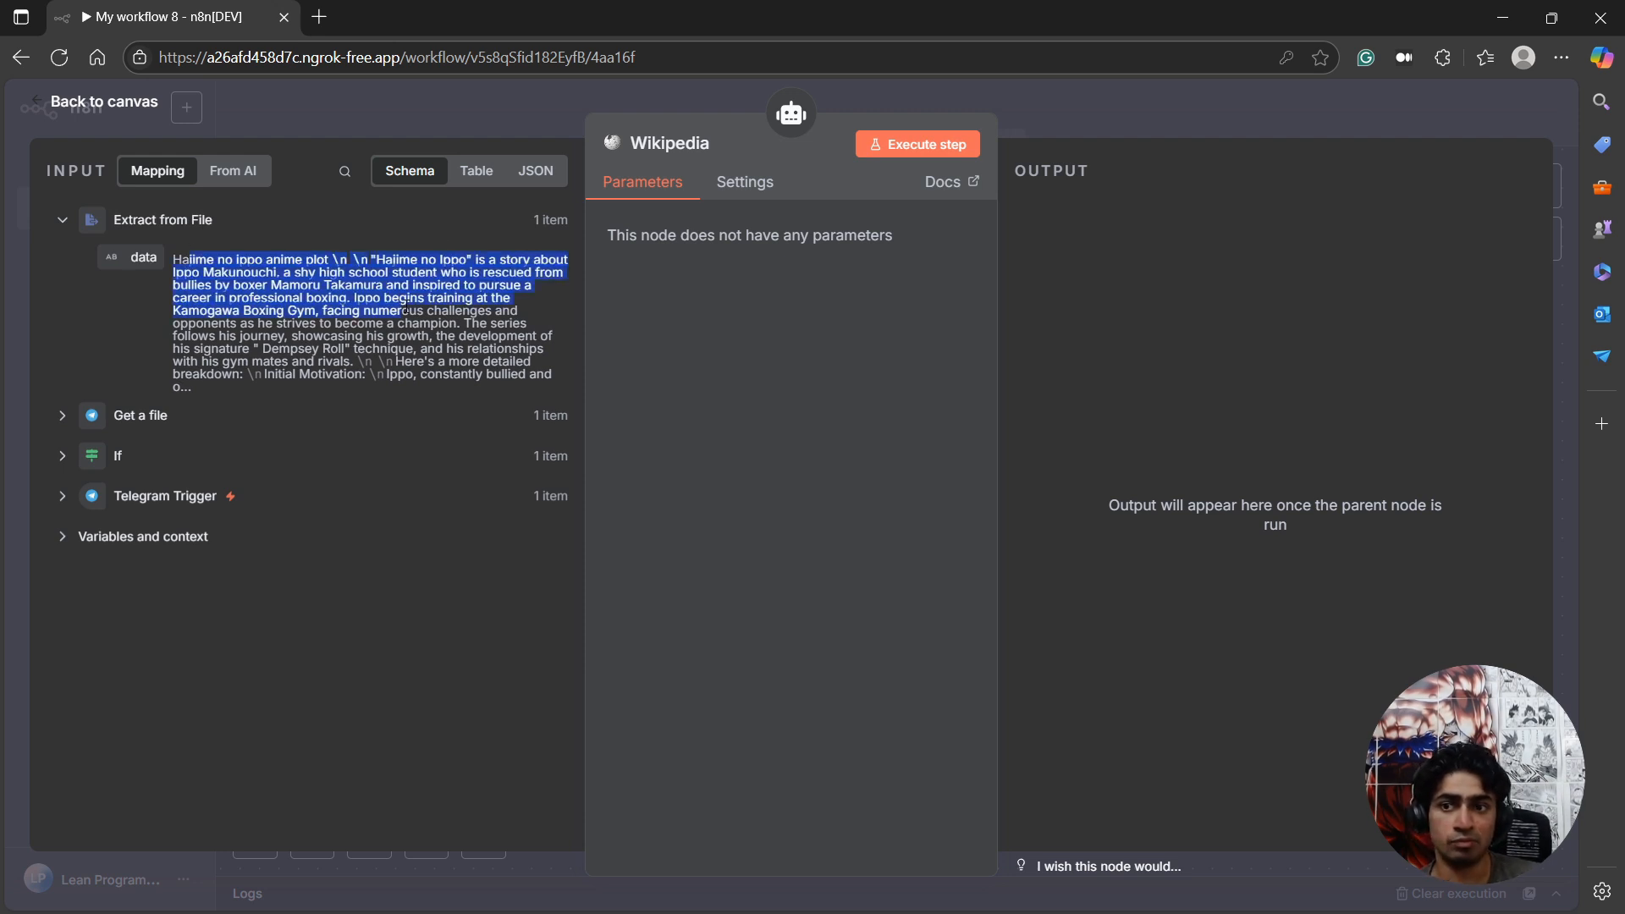
click(337, 337)
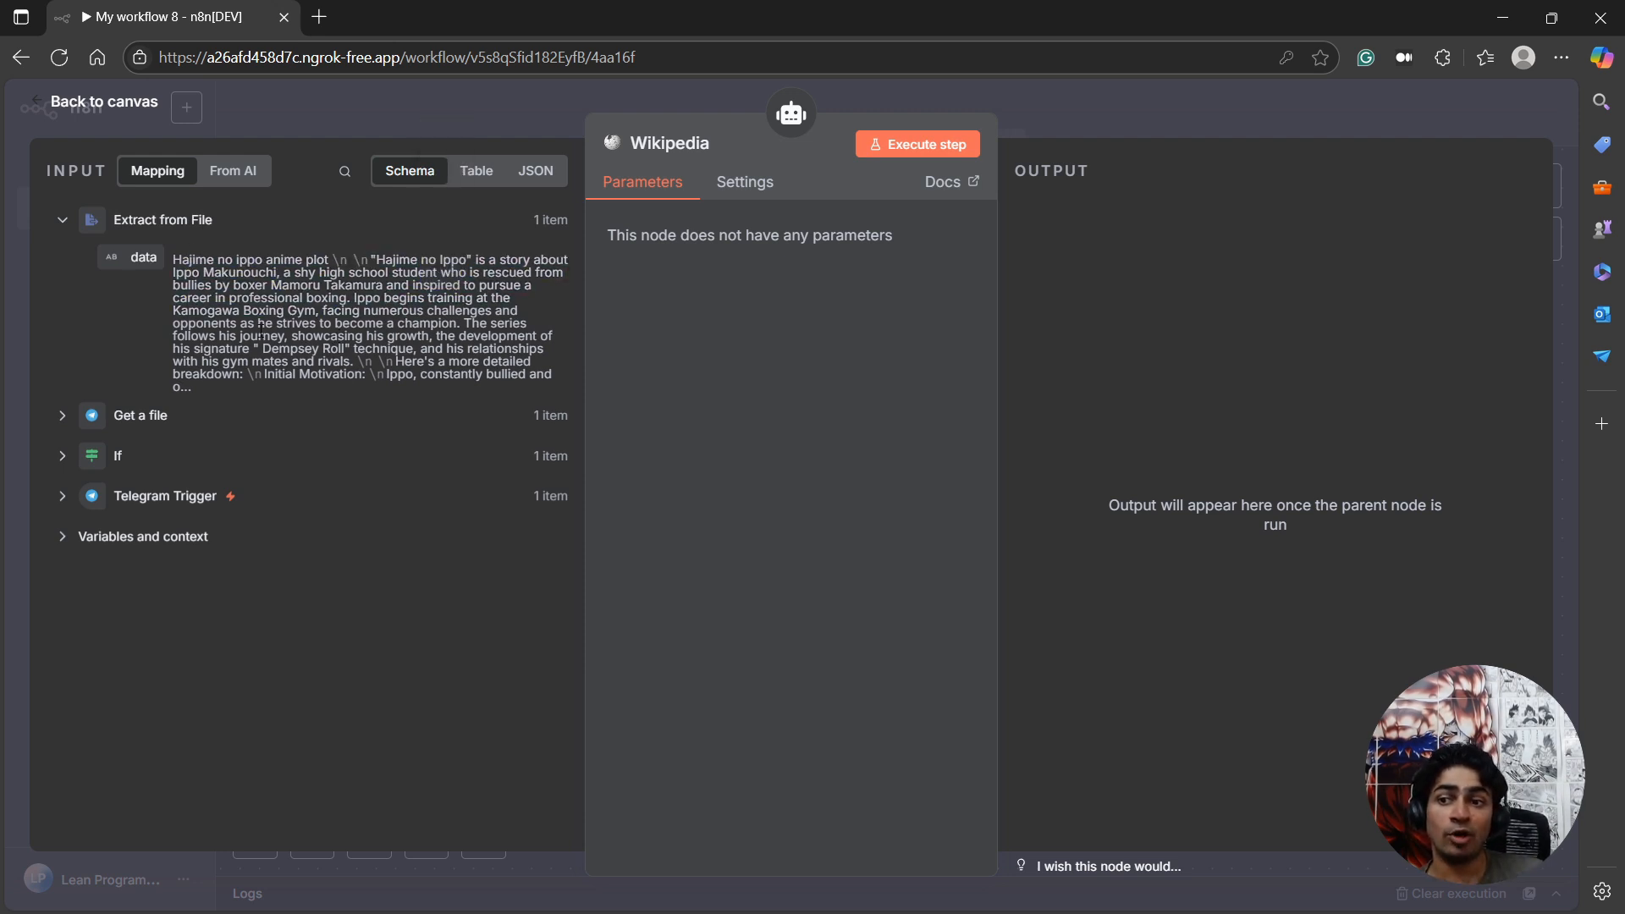
drag(279, 273, 373, 324)
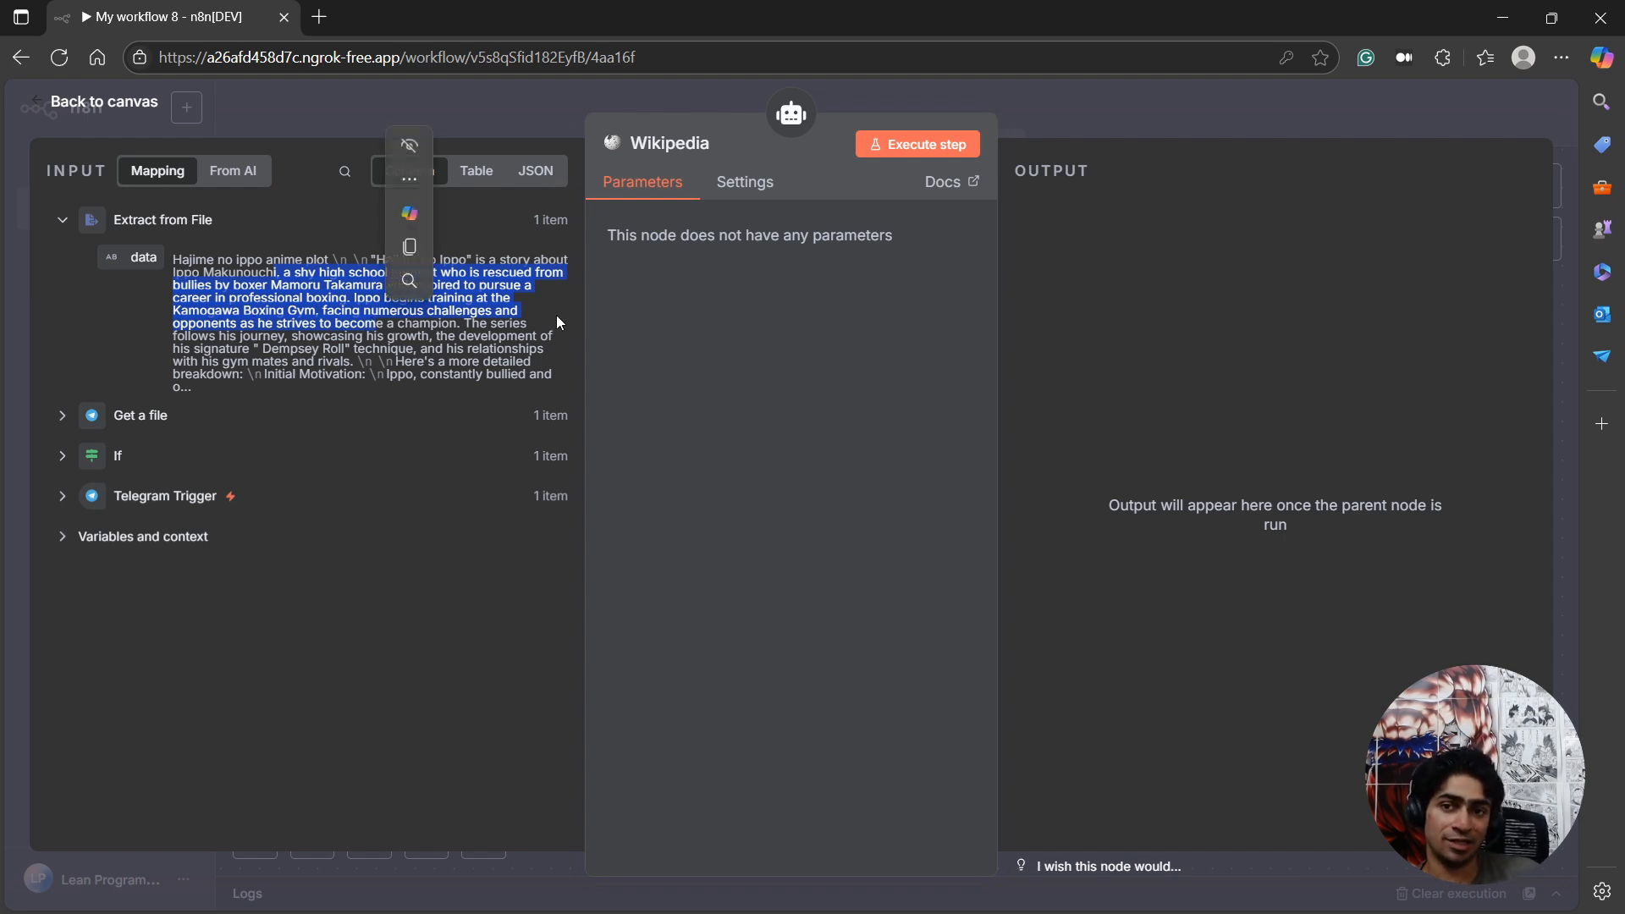
click(131, 102)
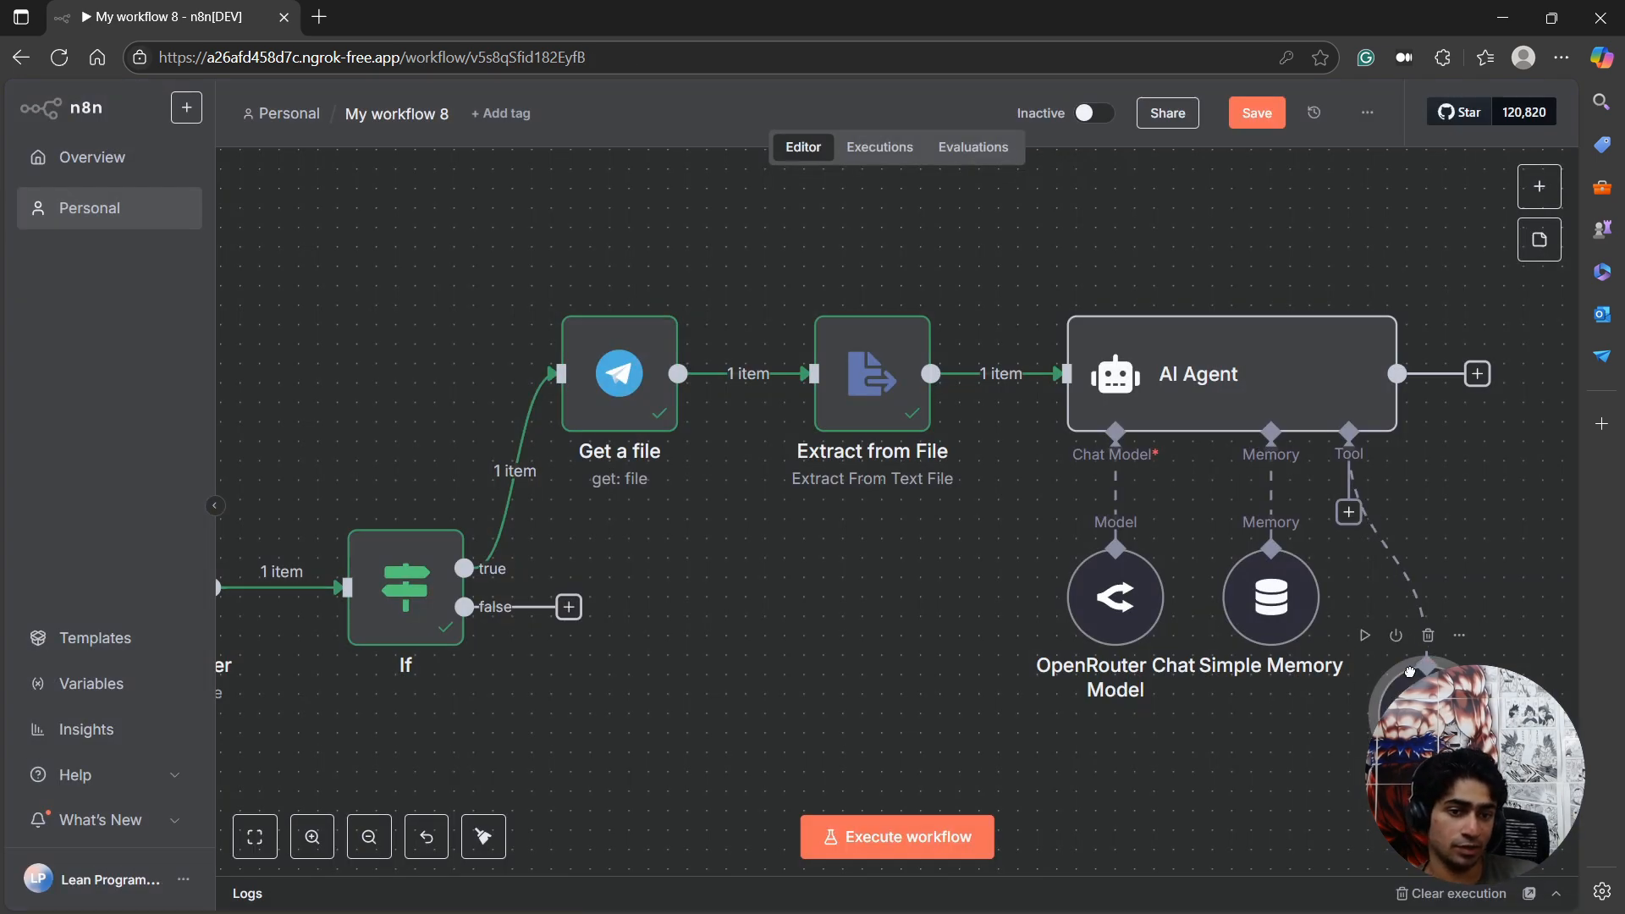
Space out the OpenRouter Chat Model and Simple Memory nodes in one row with Wikipedia beneath the AI Agent.
drag(1266, 617, 1246, 614)
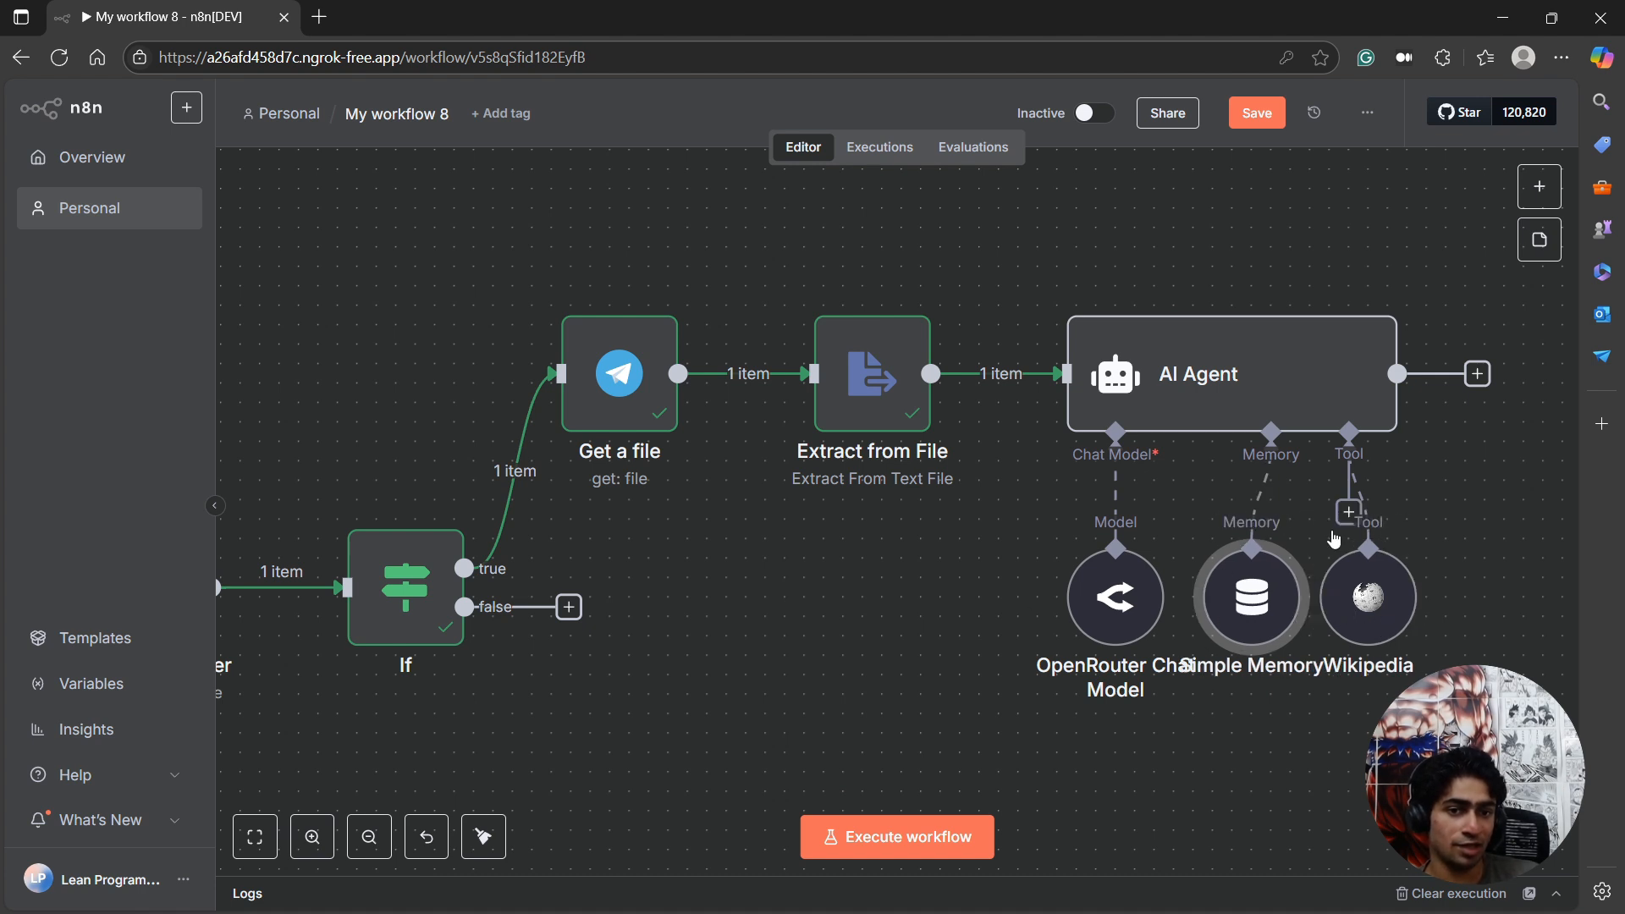
drag(1129, 619, 1091, 617)
drag(1254, 615, 1235, 615)
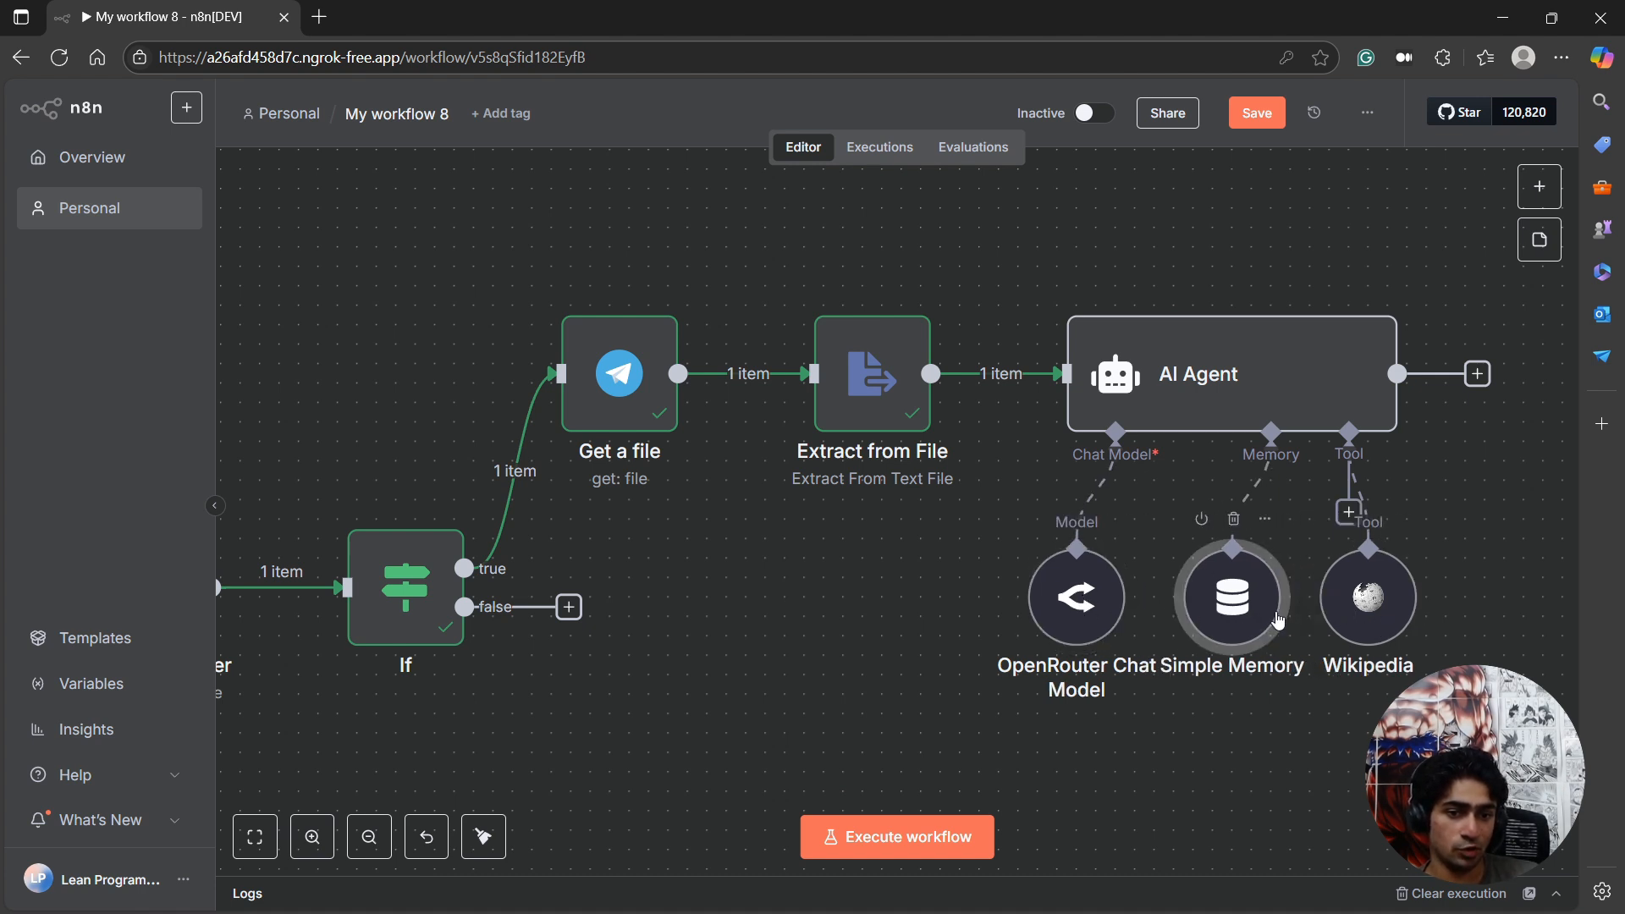
drag(1065, 611, 1050, 607)
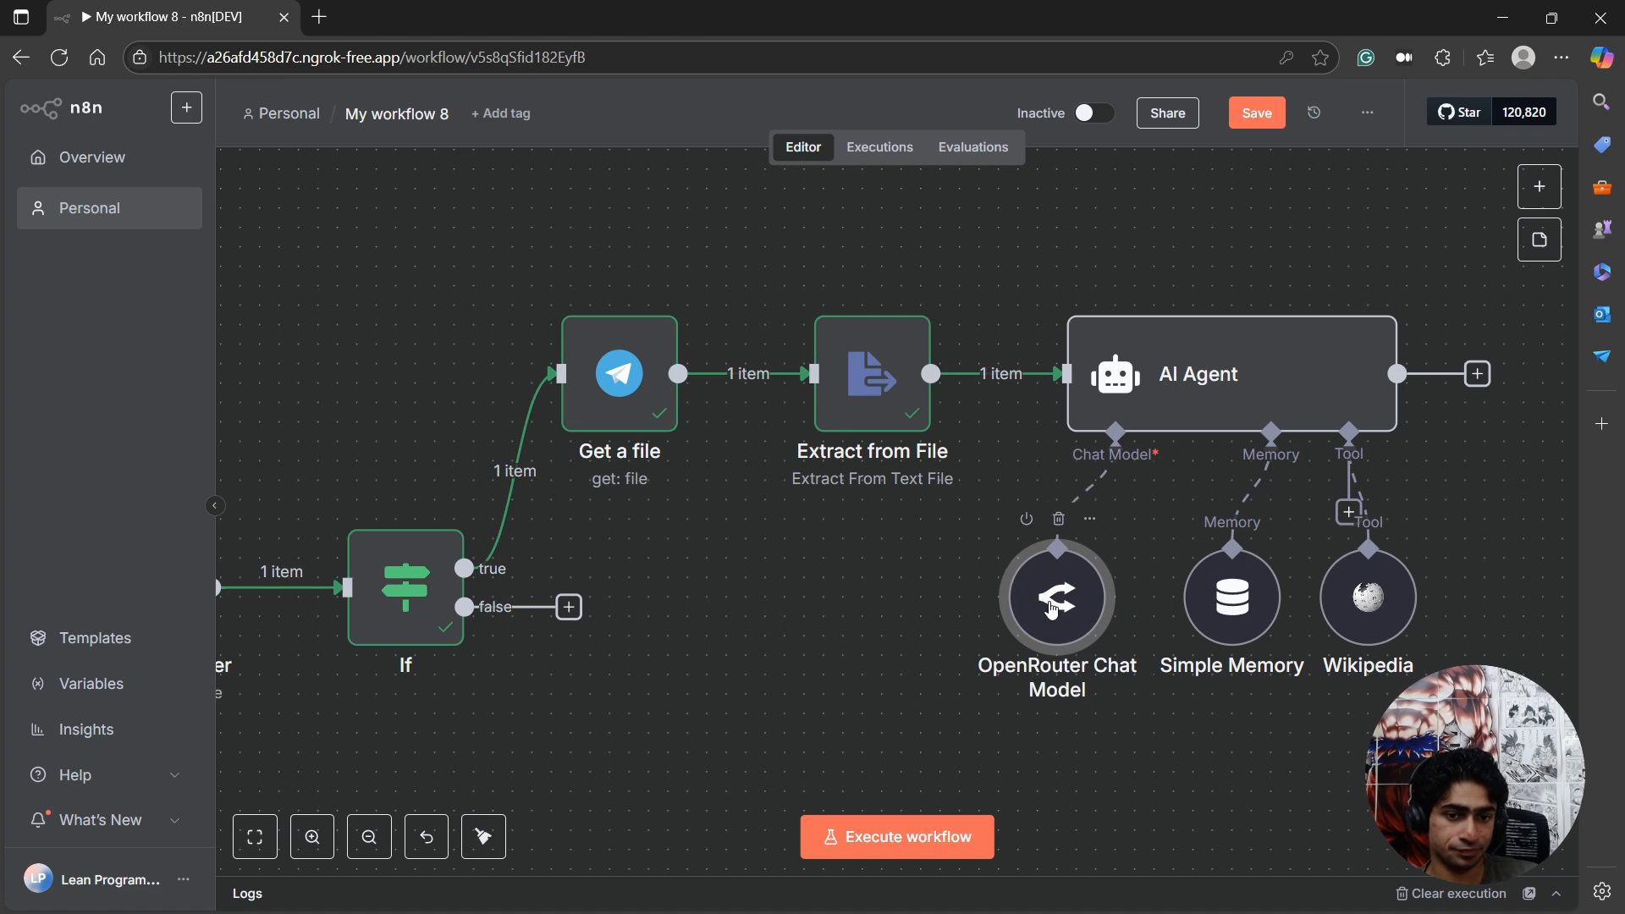
right_click(1049, 607)
click(863, 652)
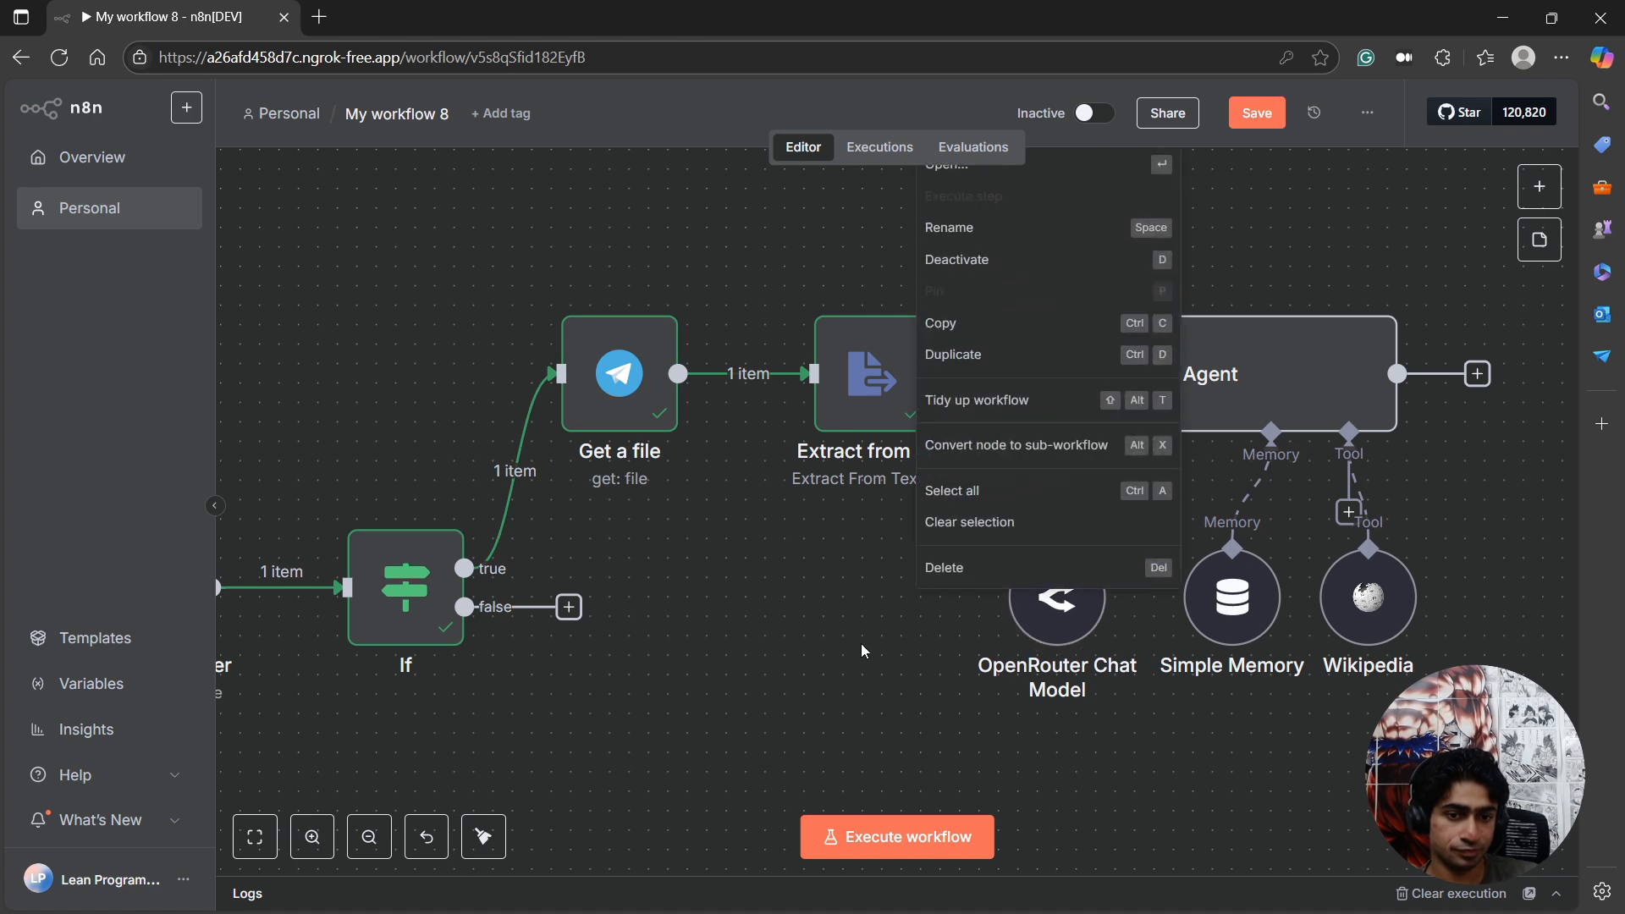
Open the AI Agent node and set its source for the user message prompt to Define below.
click(1278, 362)
double_click(1278, 362)
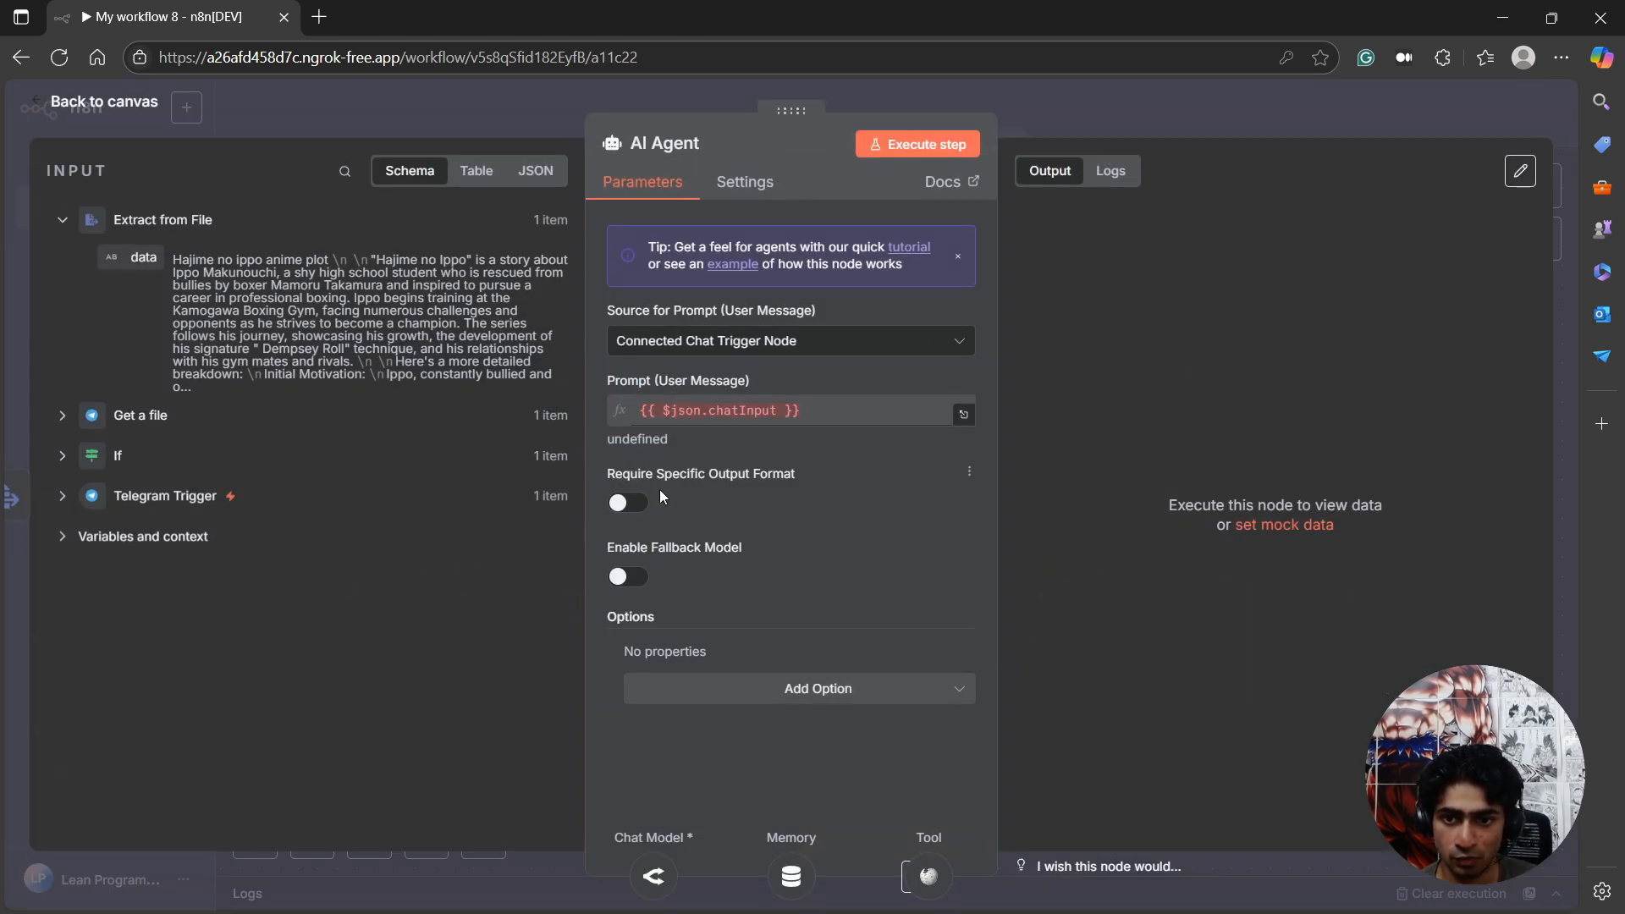
click(703, 340)
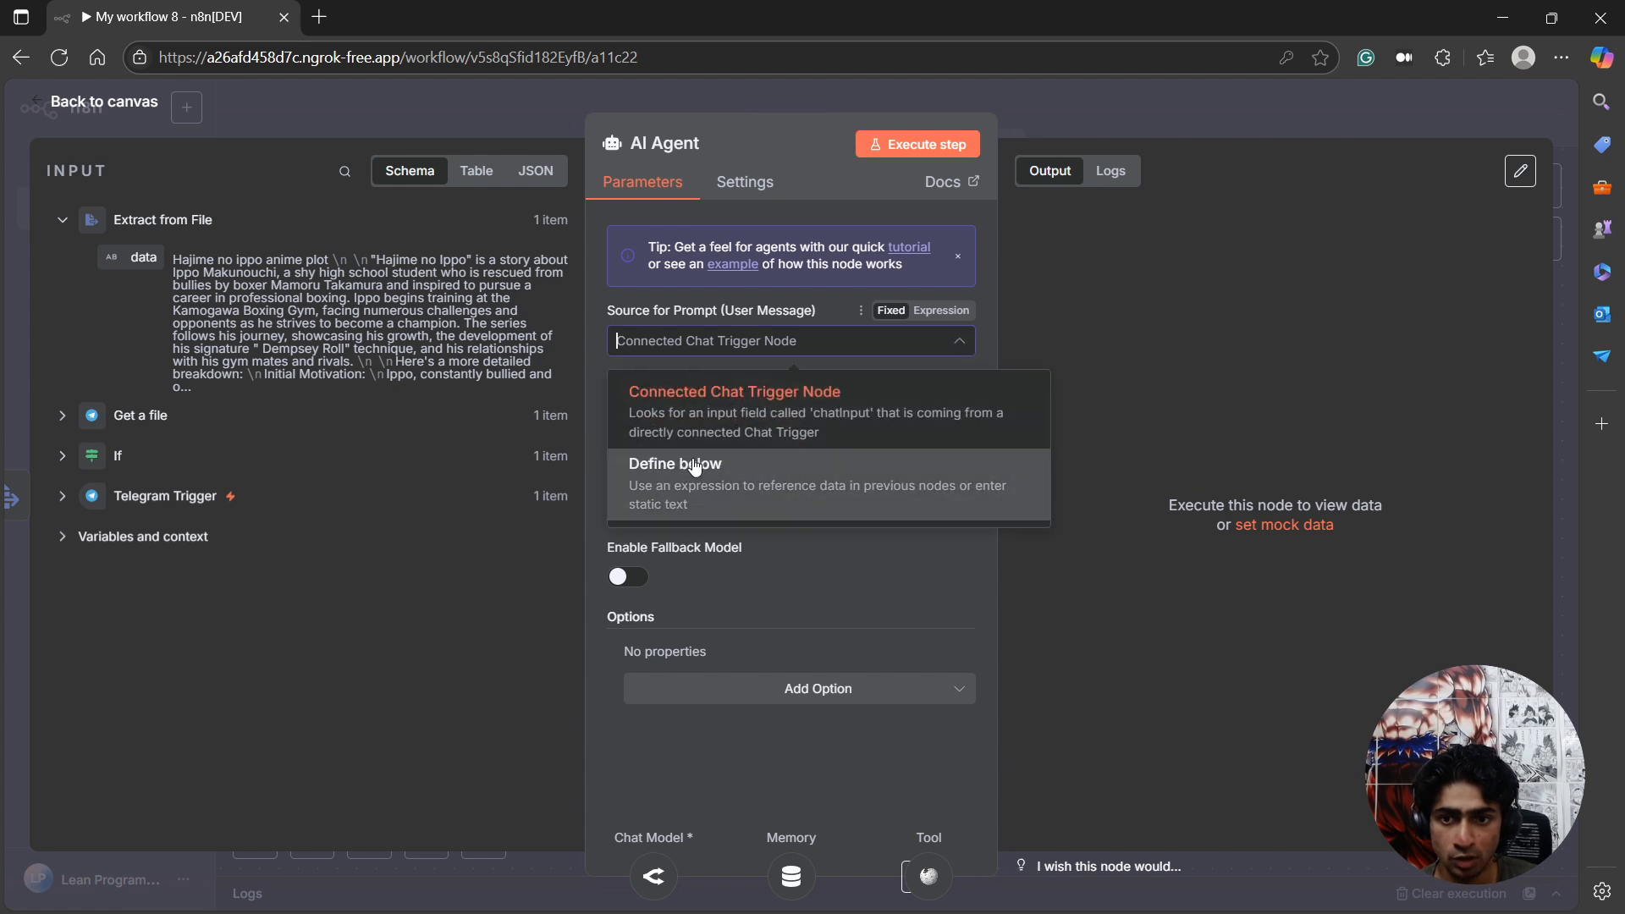
click(677, 461)
click(702, 419)
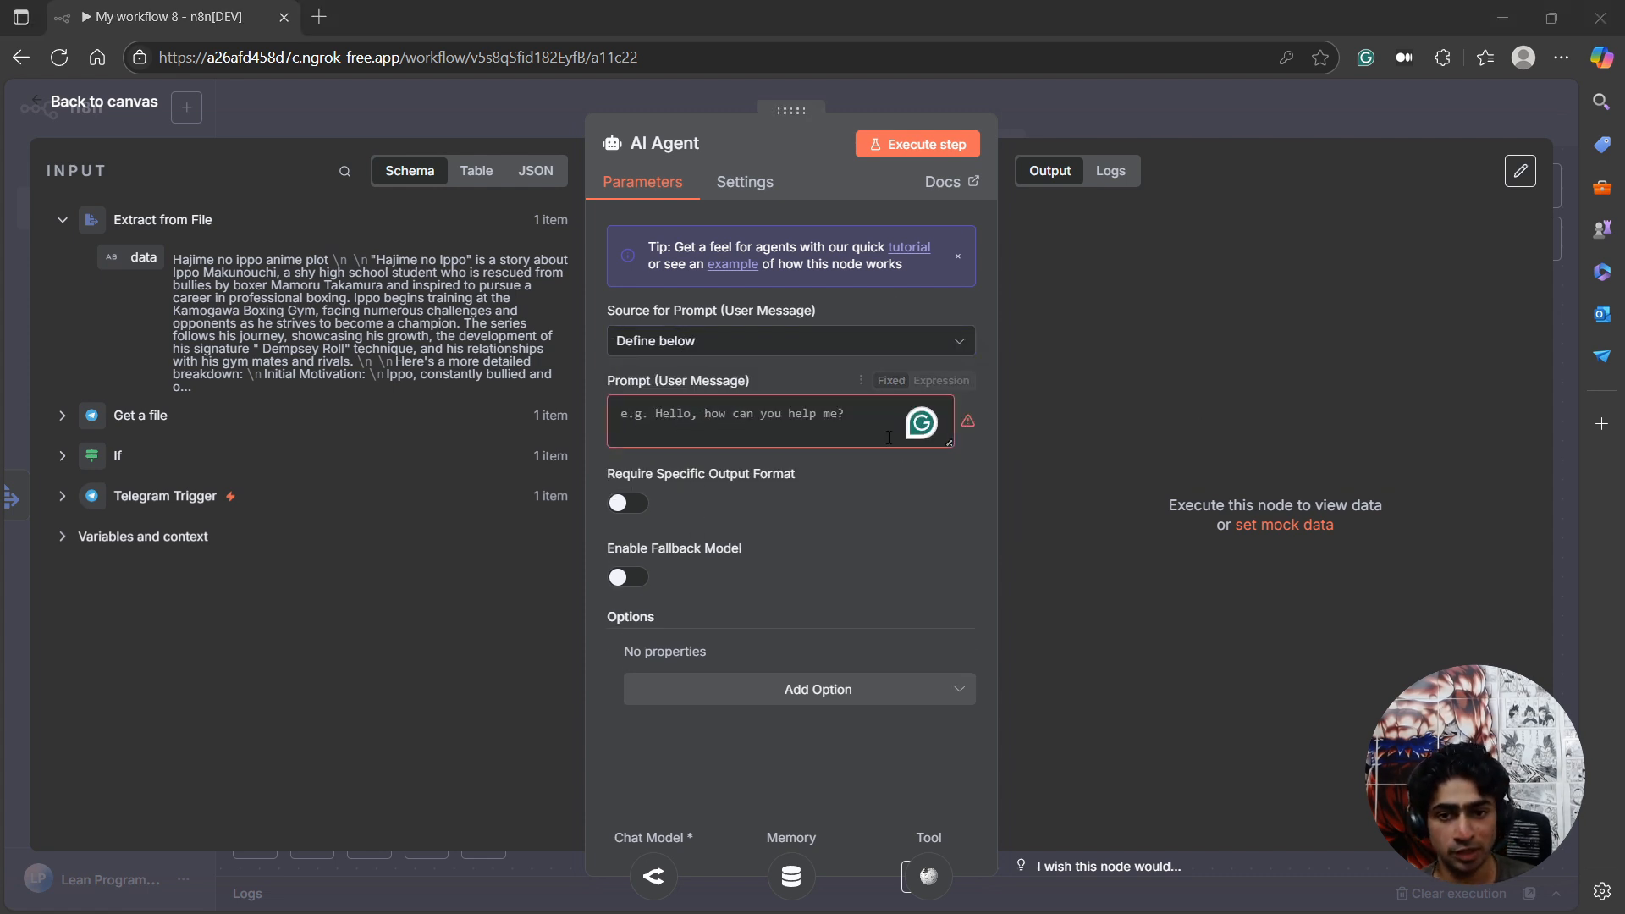
Enter "Summarize this content in 3-4 sentences:" as the AI Agent's user message prompt.
click(839, 419)
text(Summari)
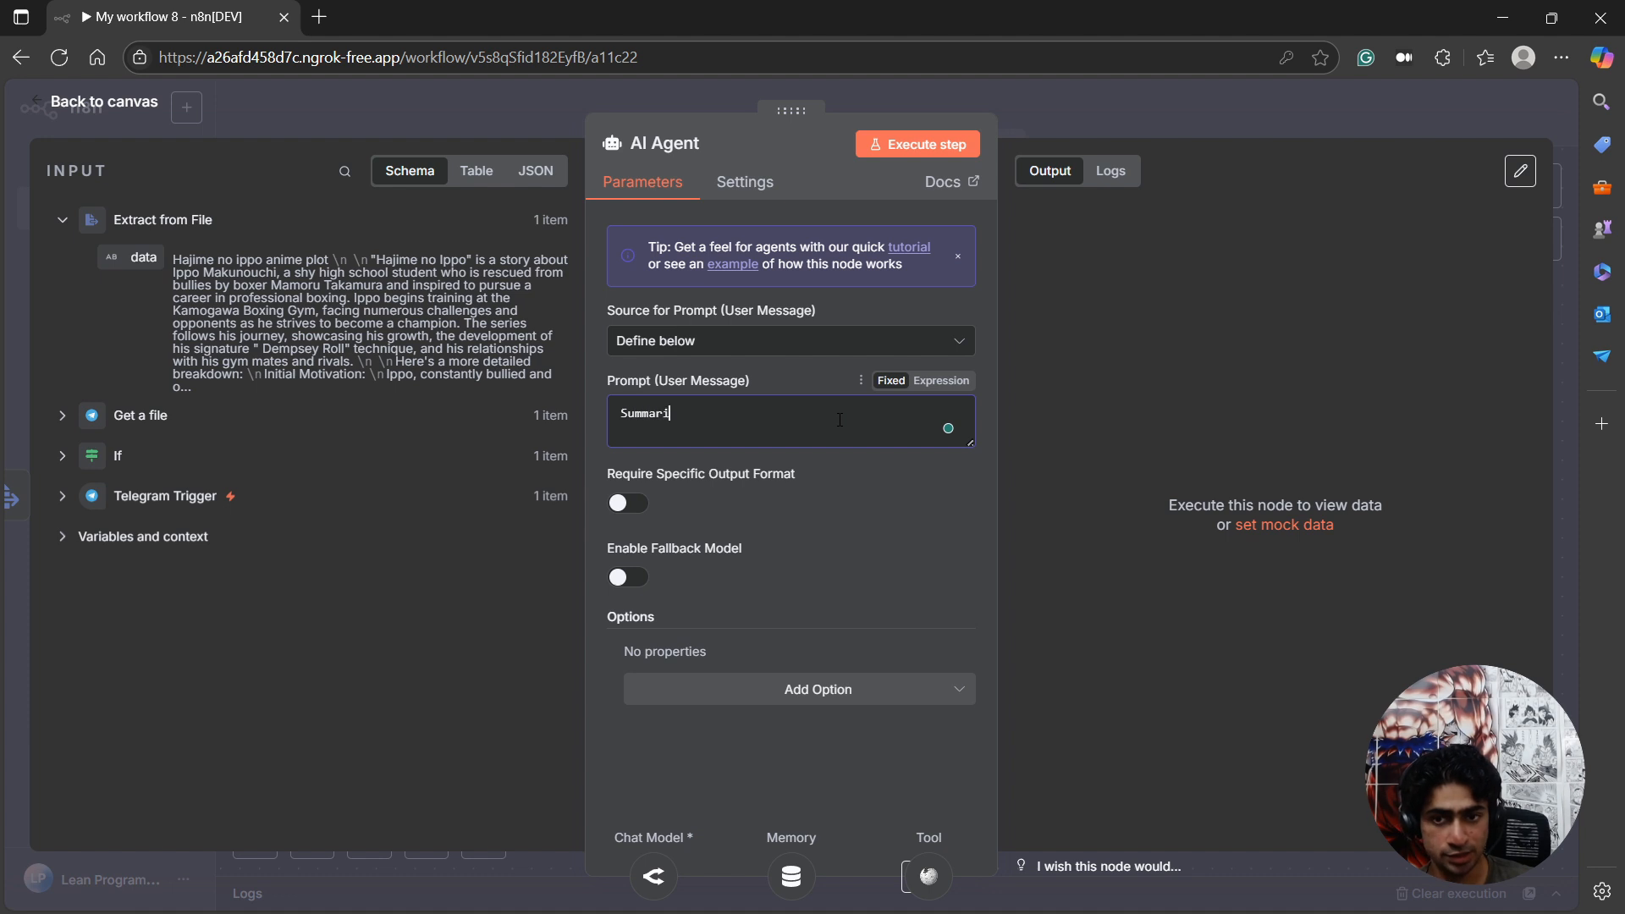
text(ze this d)
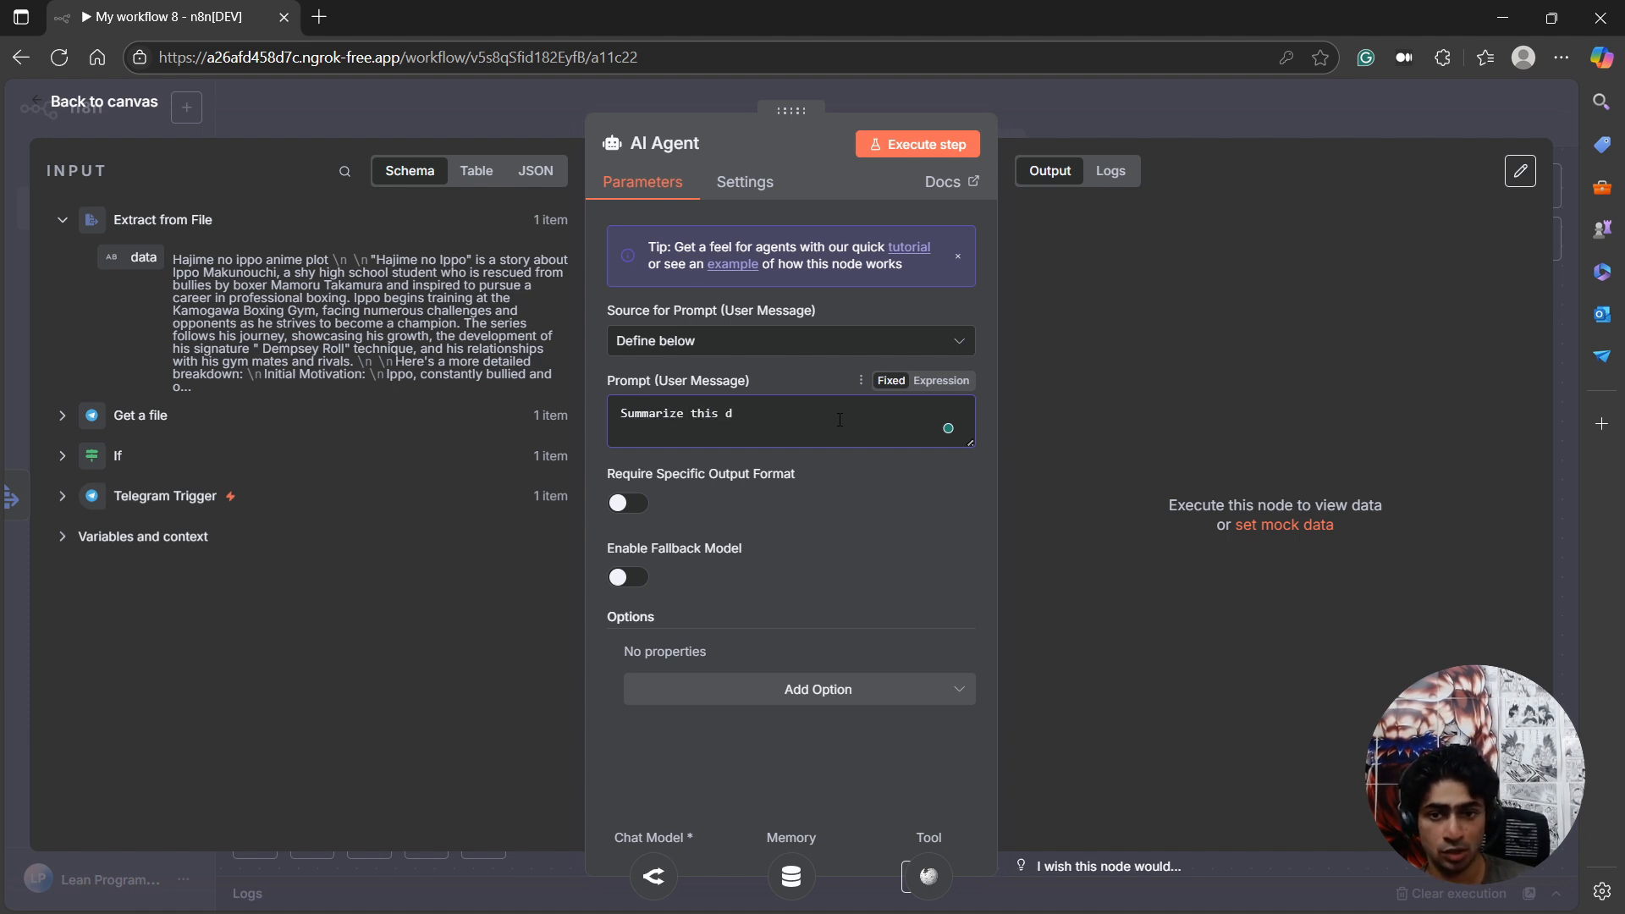
text(dcon)
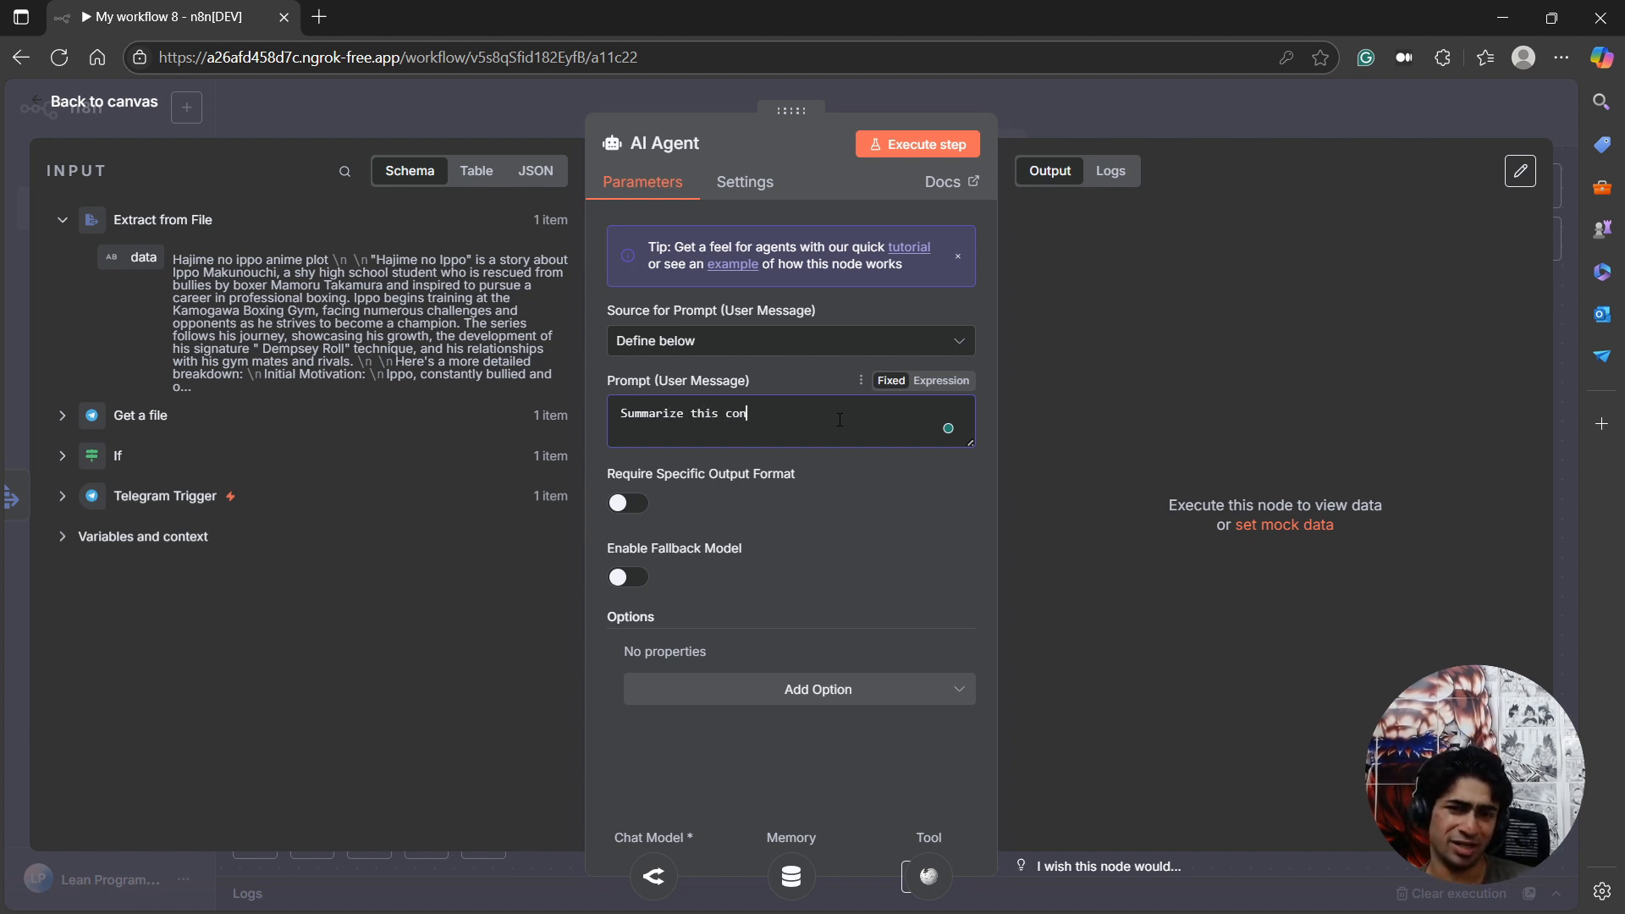
text(tent in 3-4 )
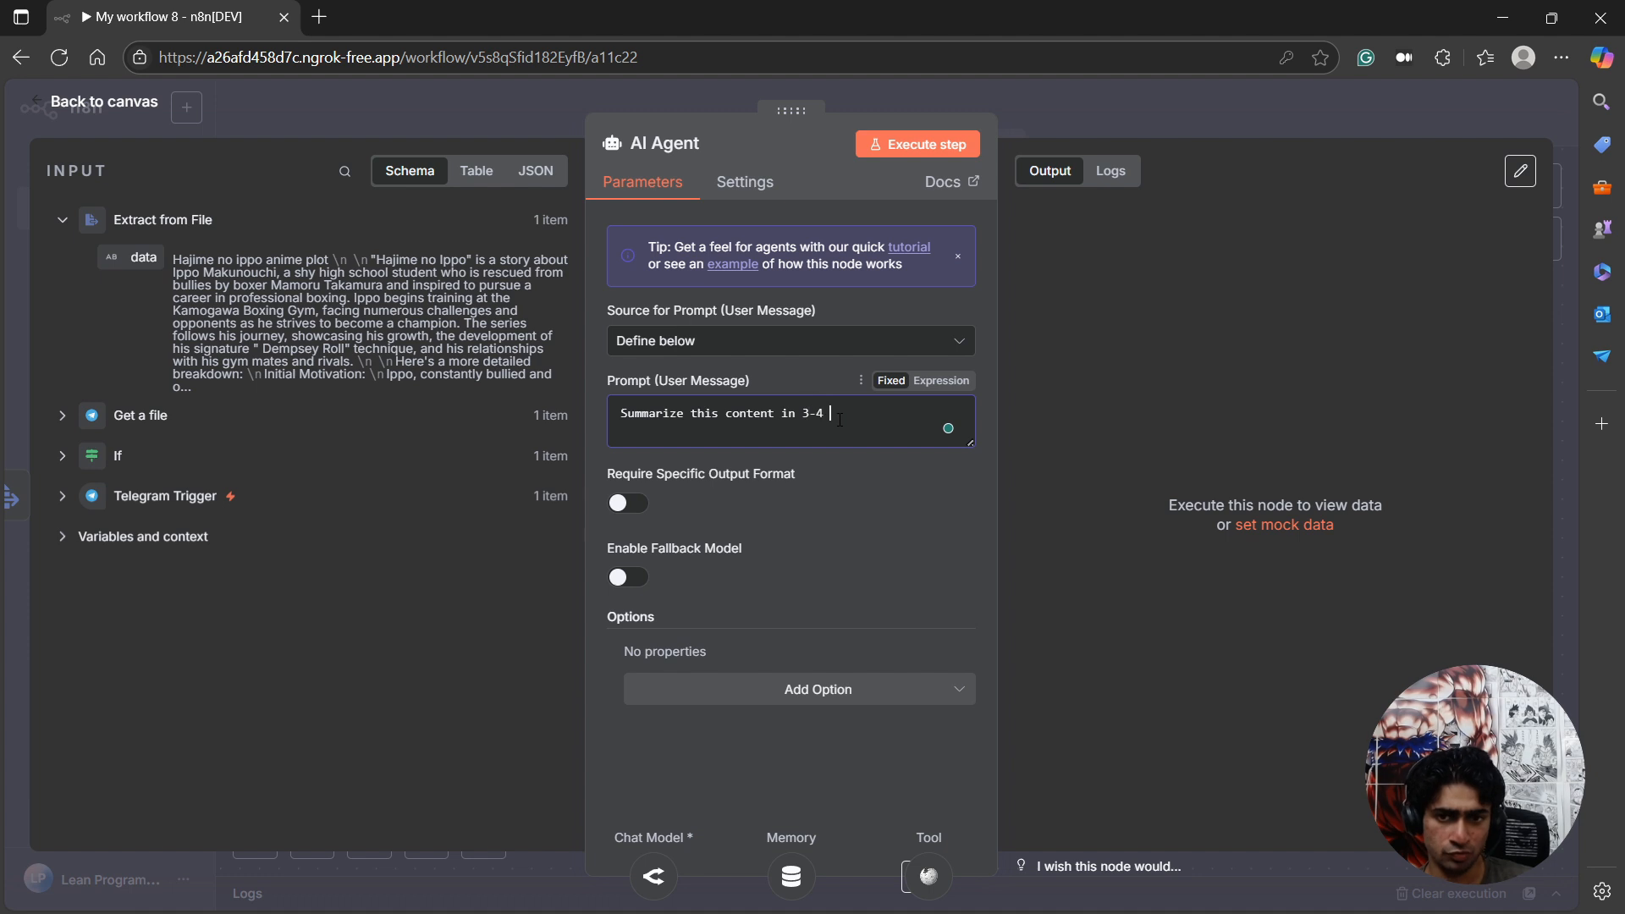
text(sentences)
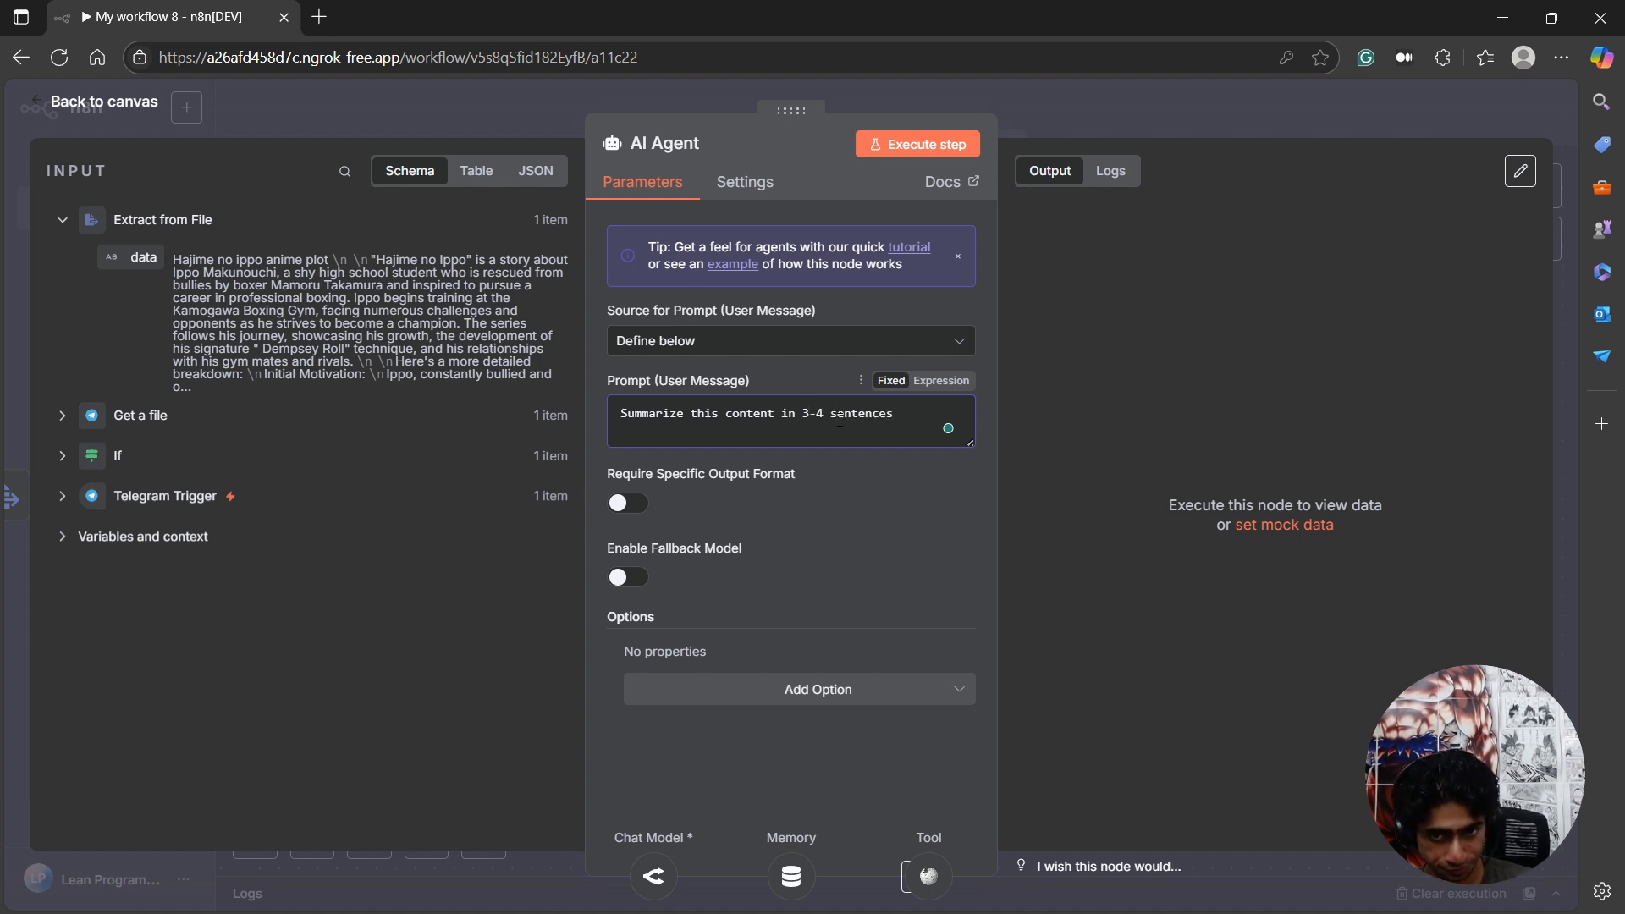
text(:)
Add an empty triple-backtick block beneath the prompt sentence, separated by a blank line.
key(Return)
key(Return)
text(```)
key(Return)
key(Return)
text(`)
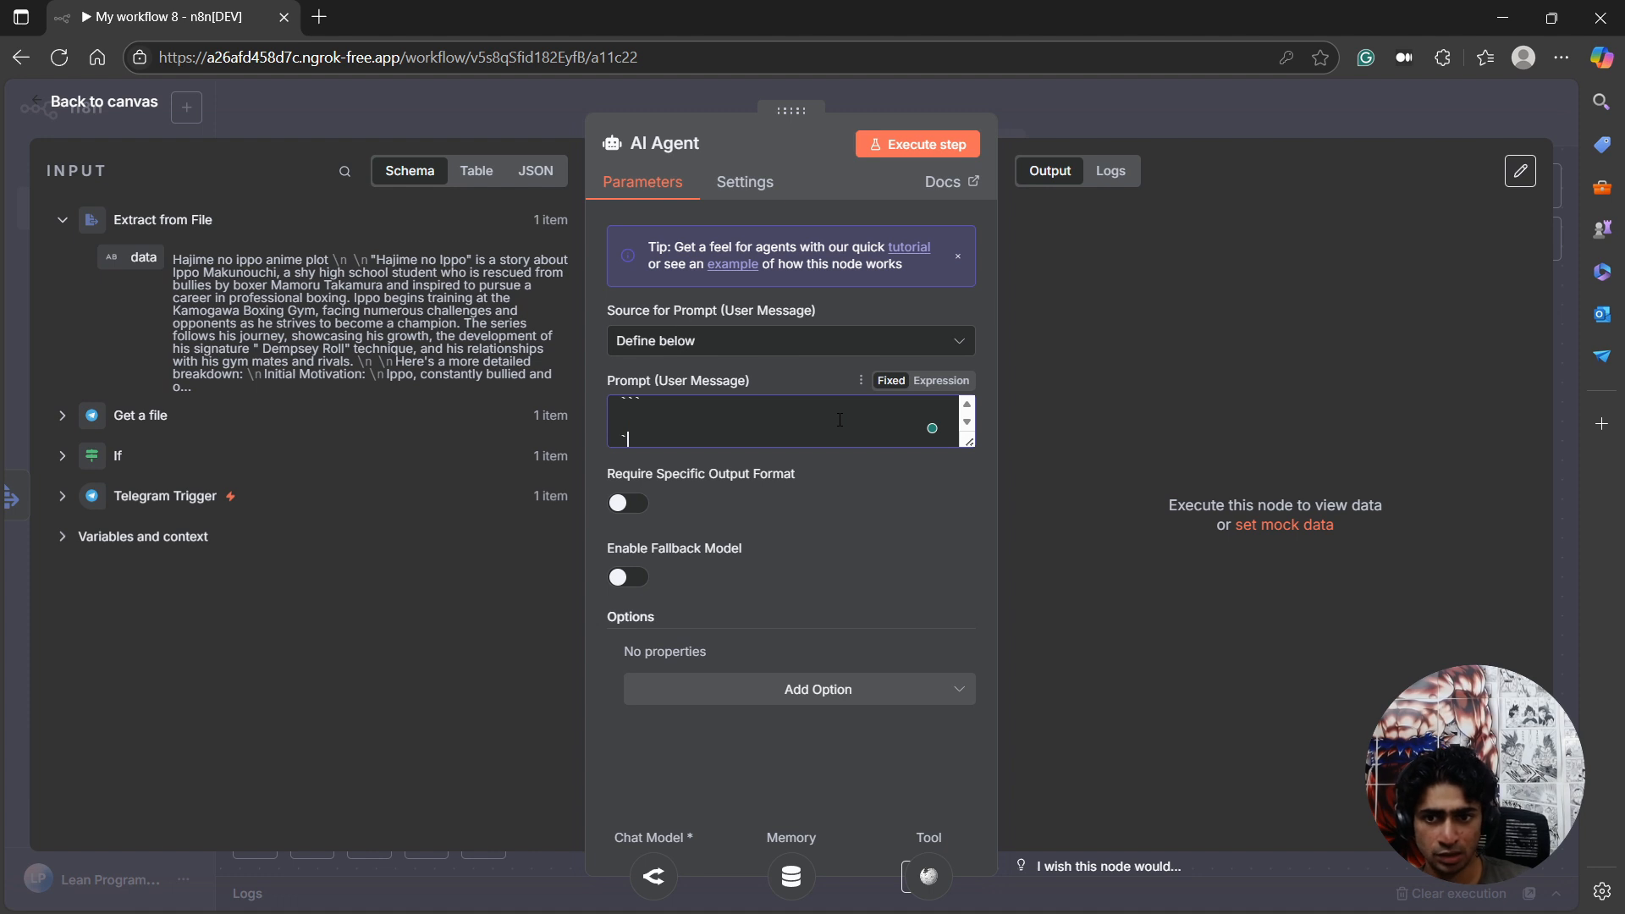
text(``)
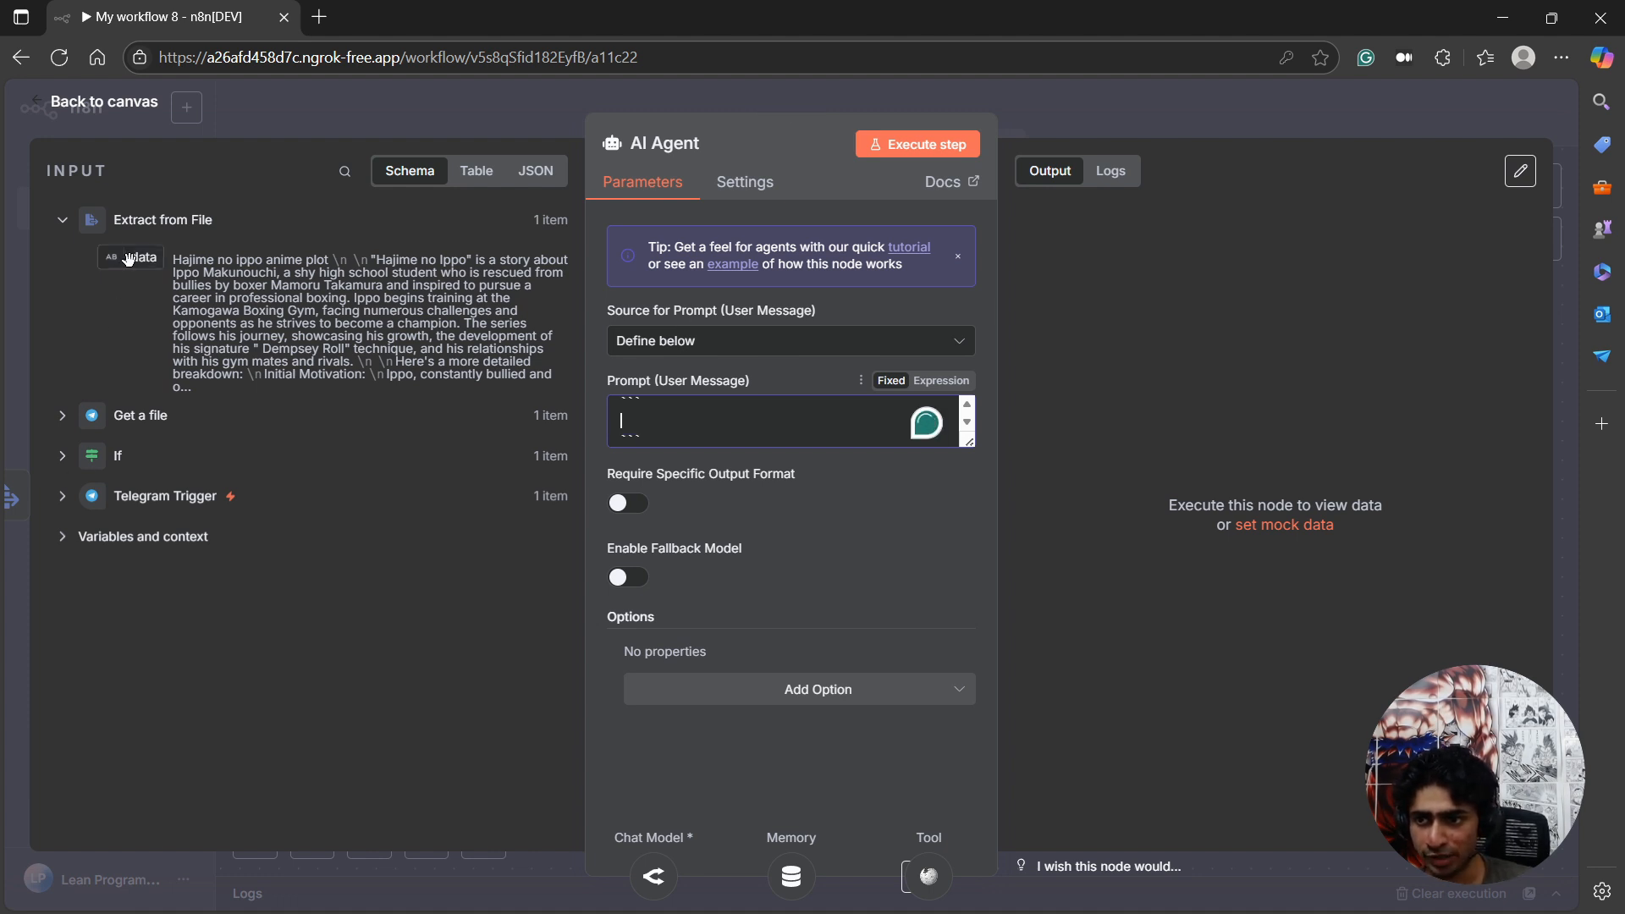
Insert the Extract from File data as {{ $json.data }} between the prompt's two triple-backtick lines.
drag(131, 257, 682, 440)
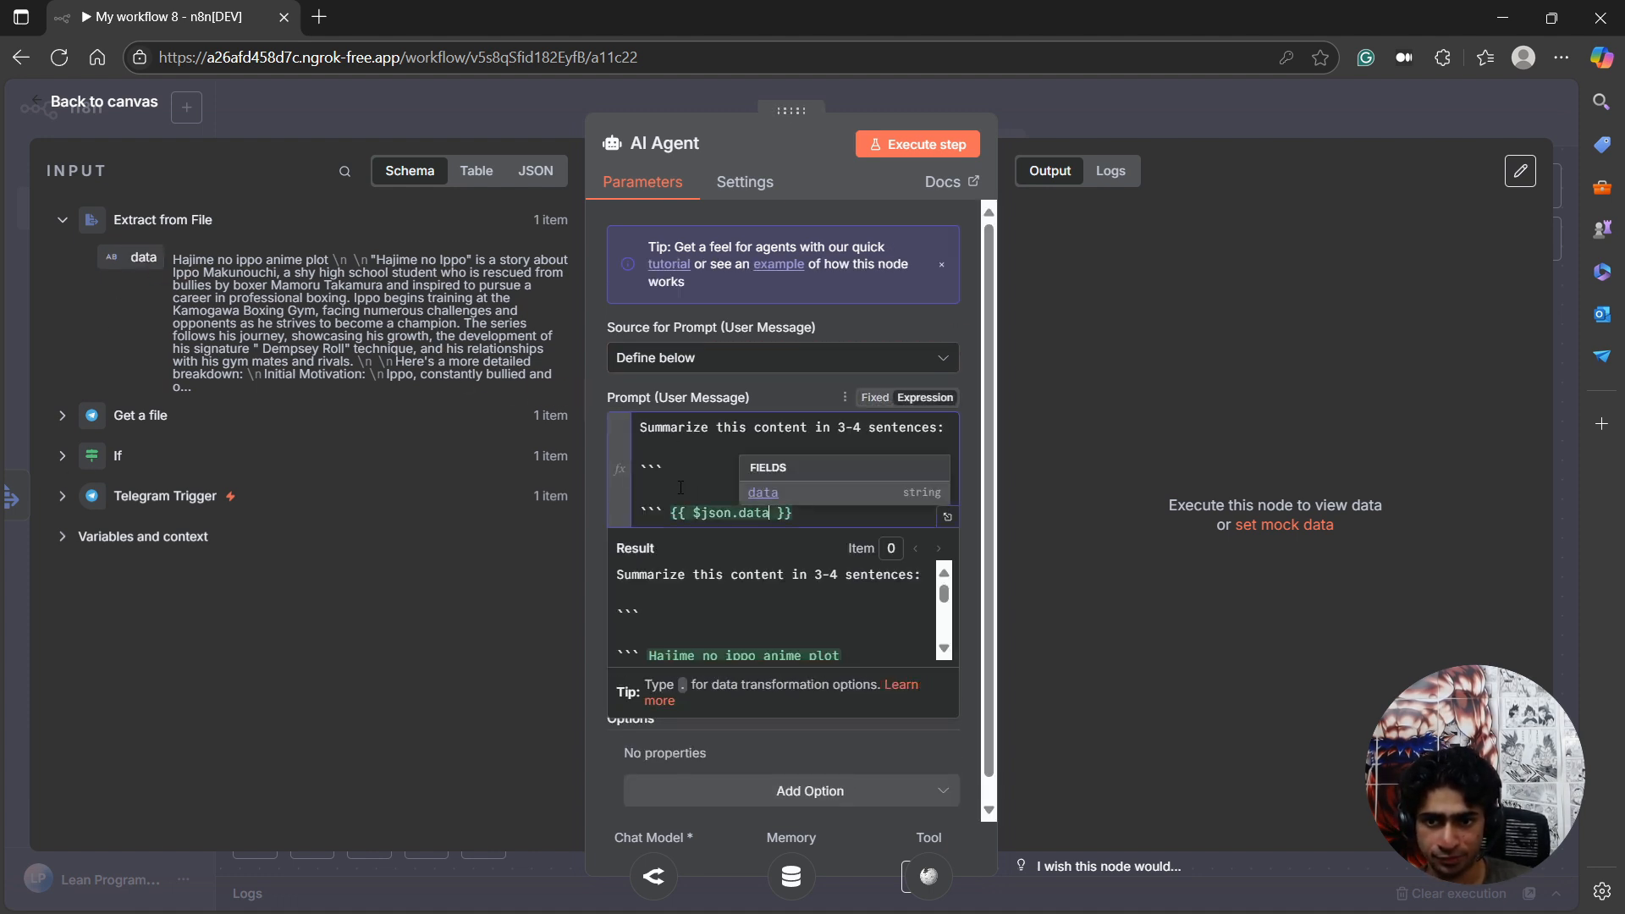
drag(793, 513, 673, 515)
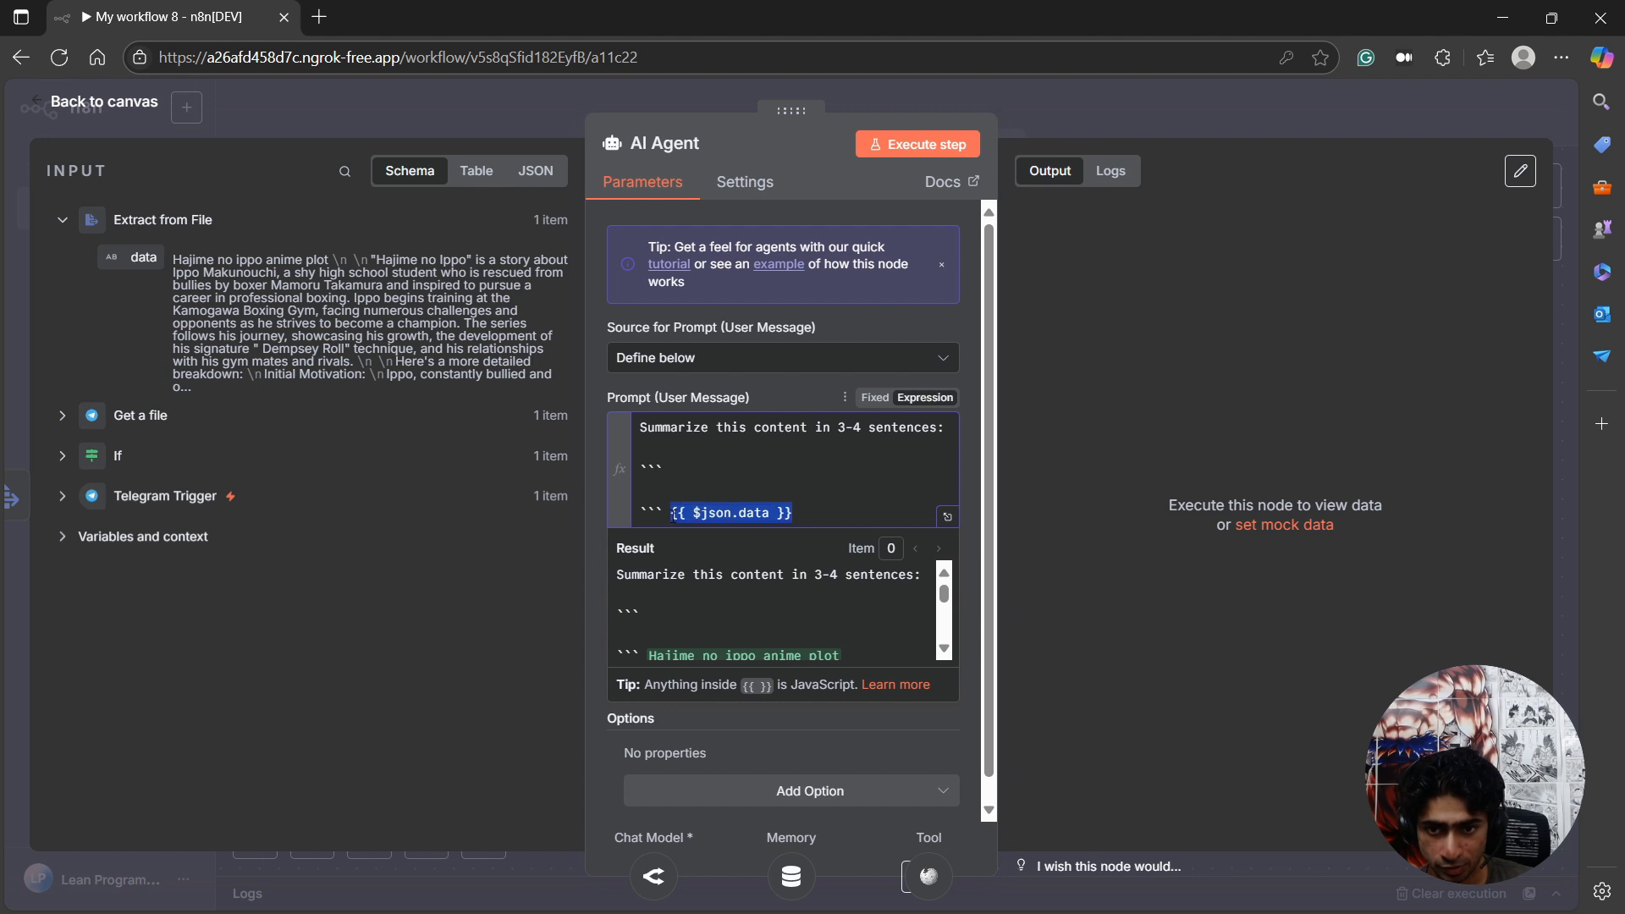
key(BackSpace)
key(ctrl+z)
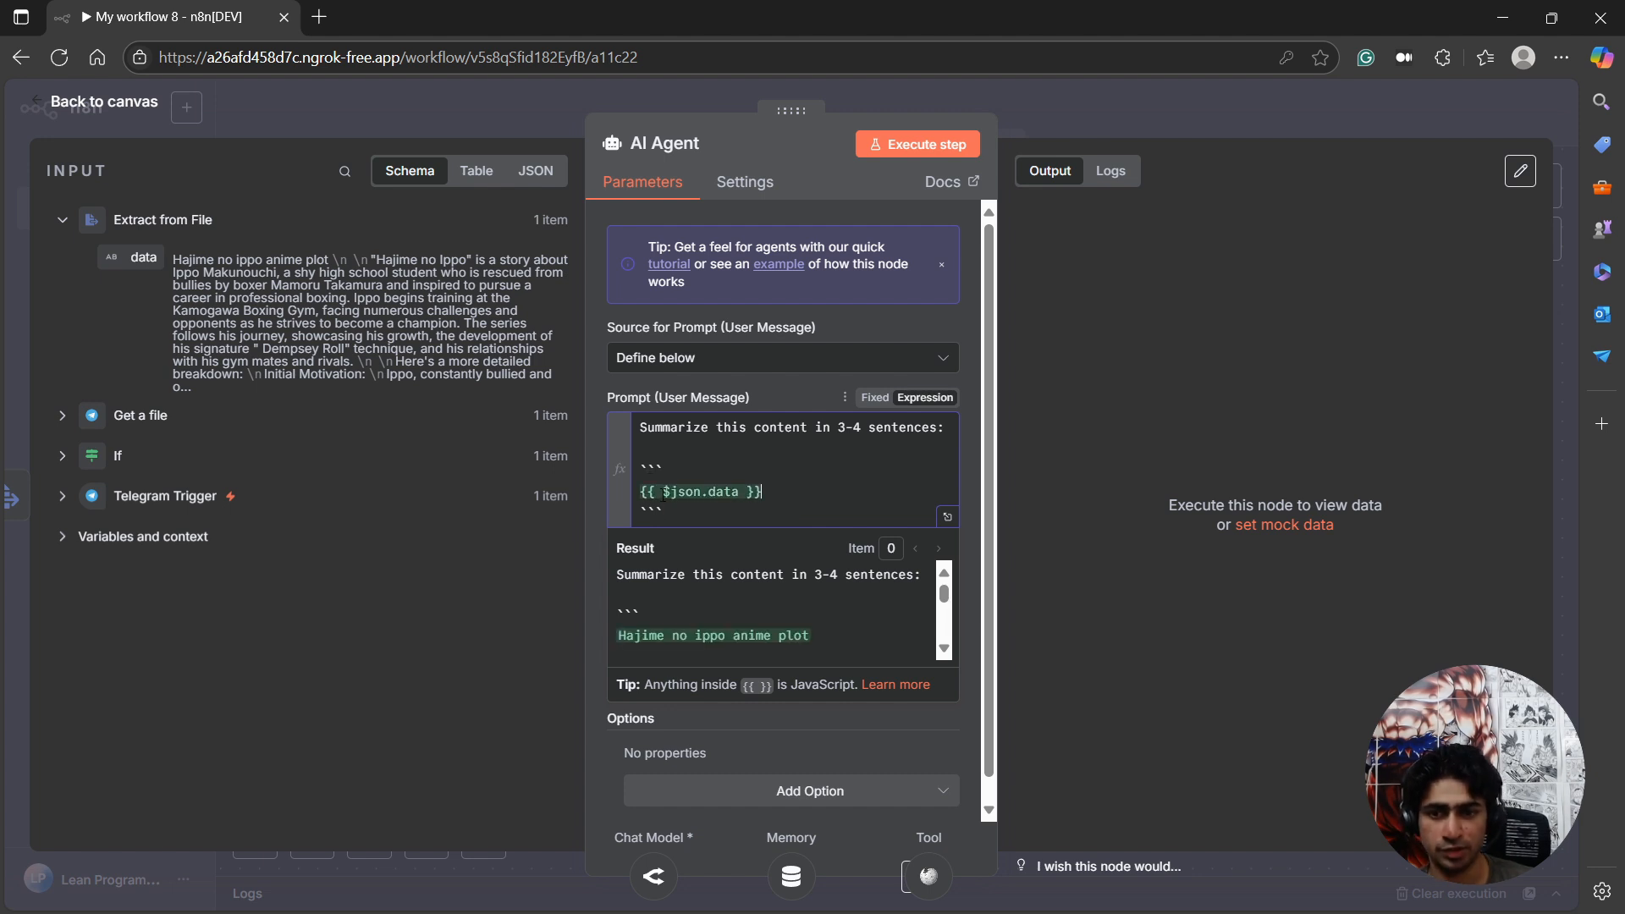
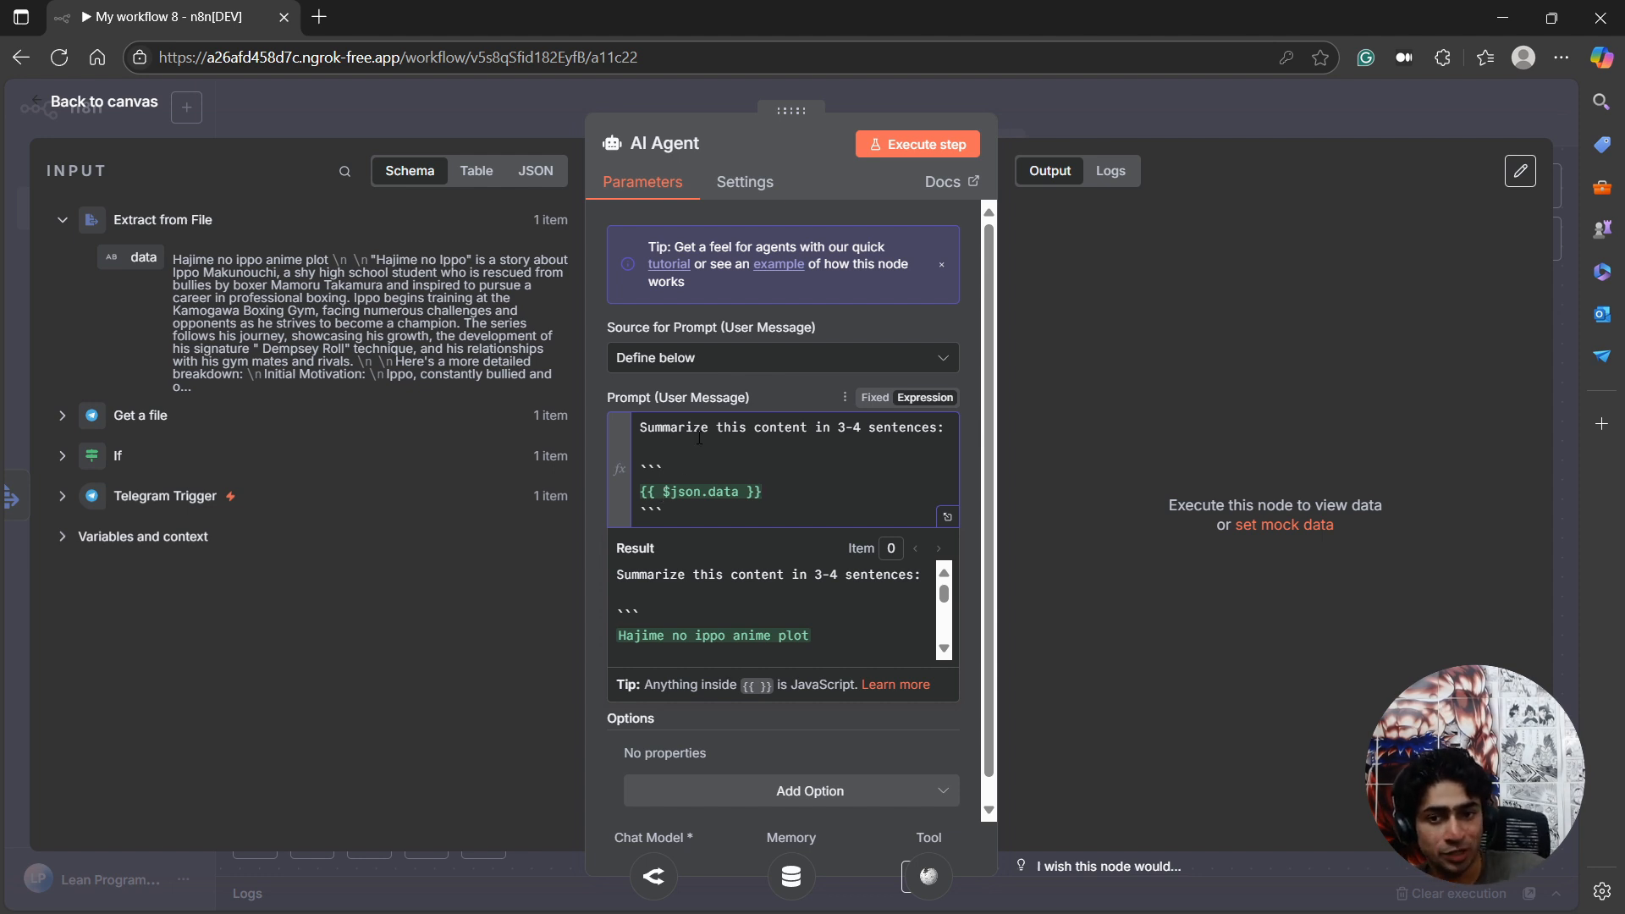
Execute the AI Agent step with the 3-4 sentence summary prompt, review its output and return to the canvas.
drag(686, 432, 766, 444)
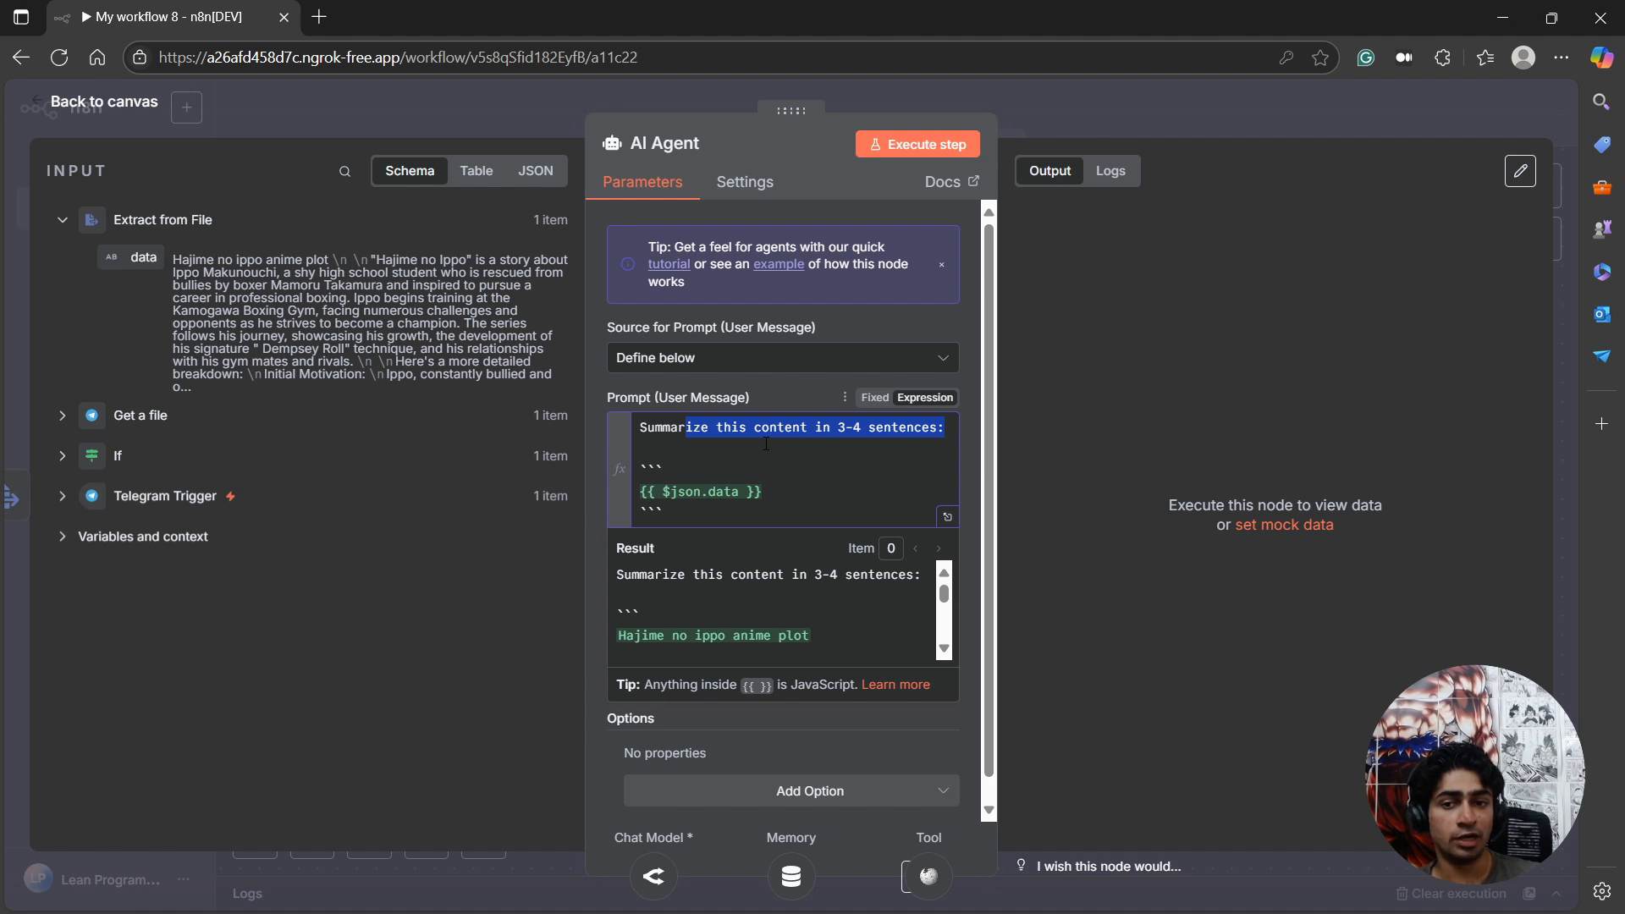
click(766, 444)
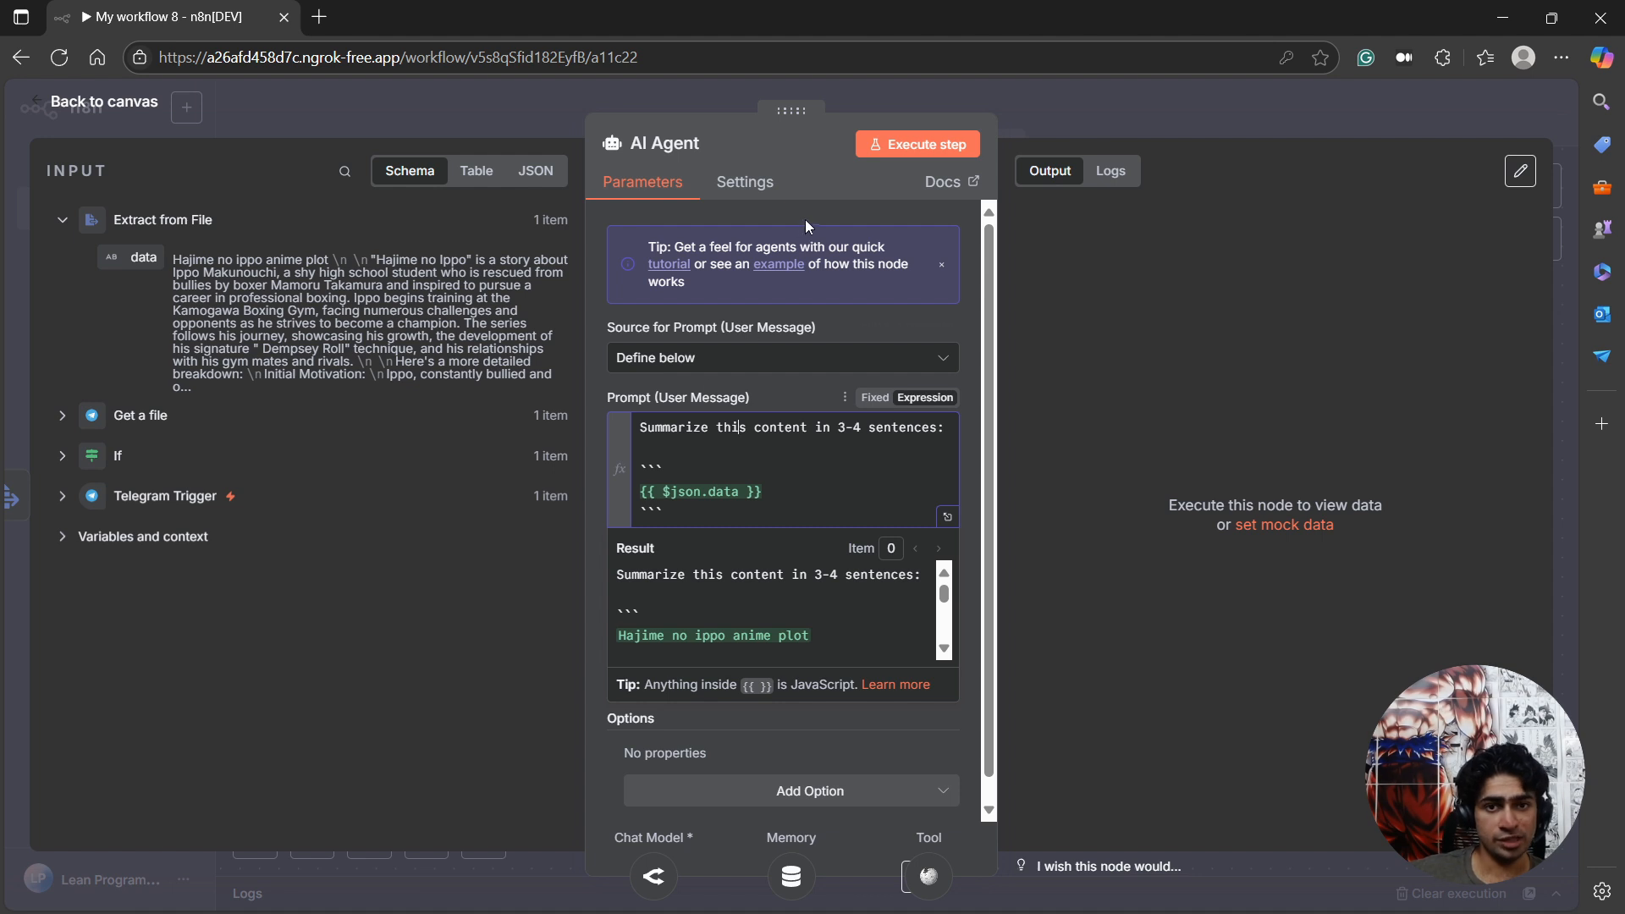
click(890, 146)
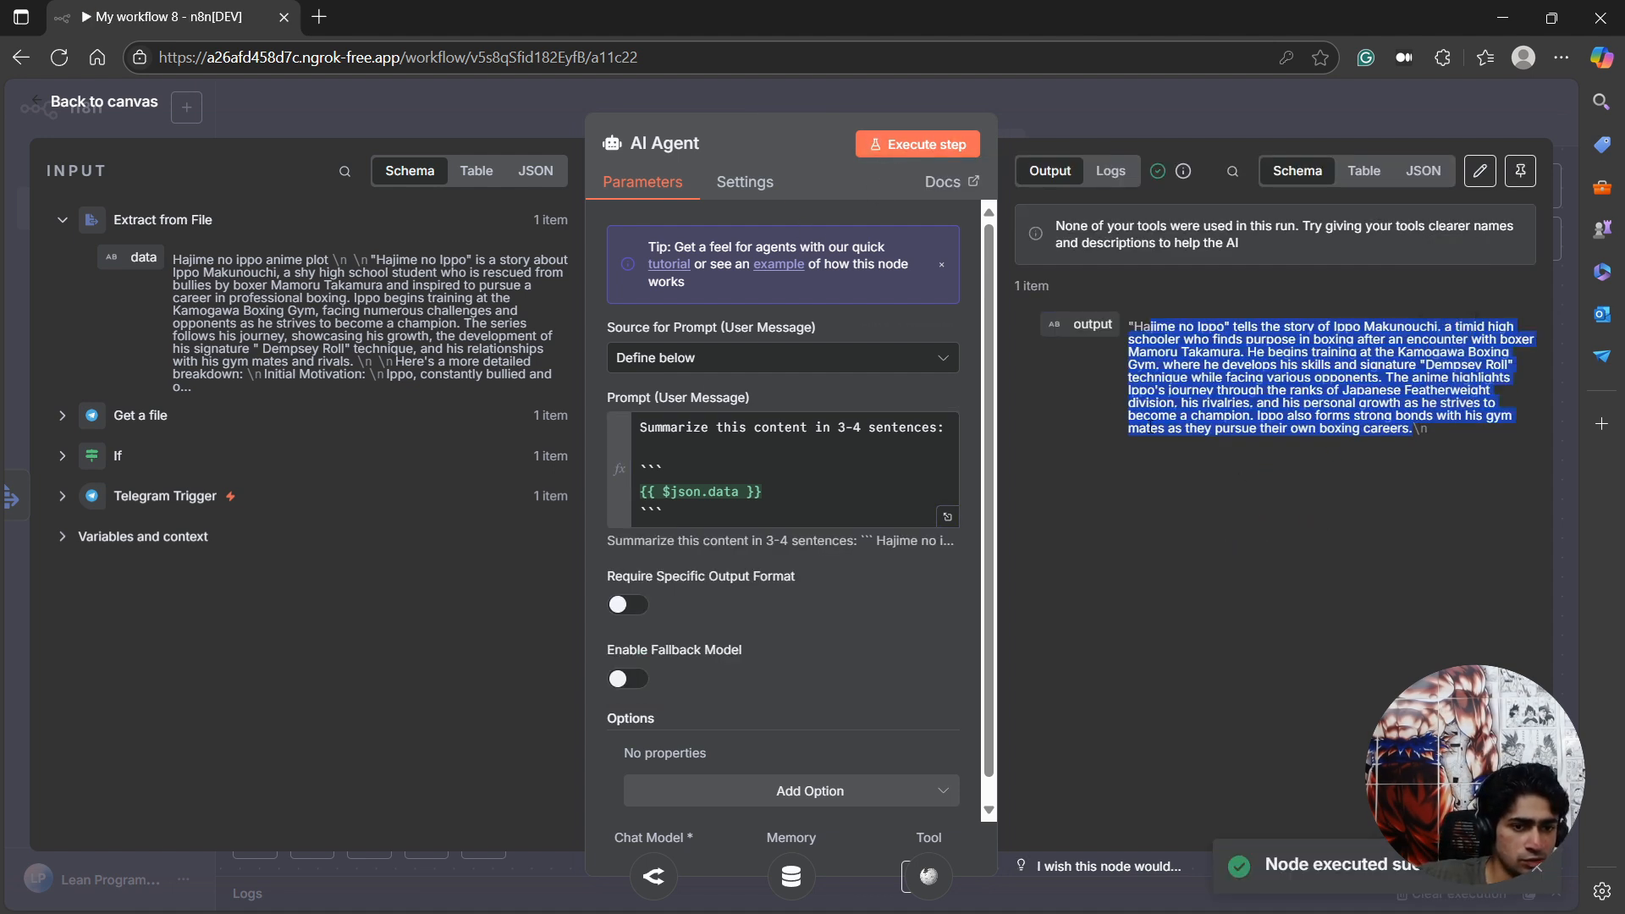
click(1151, 421)
click(79, 102)
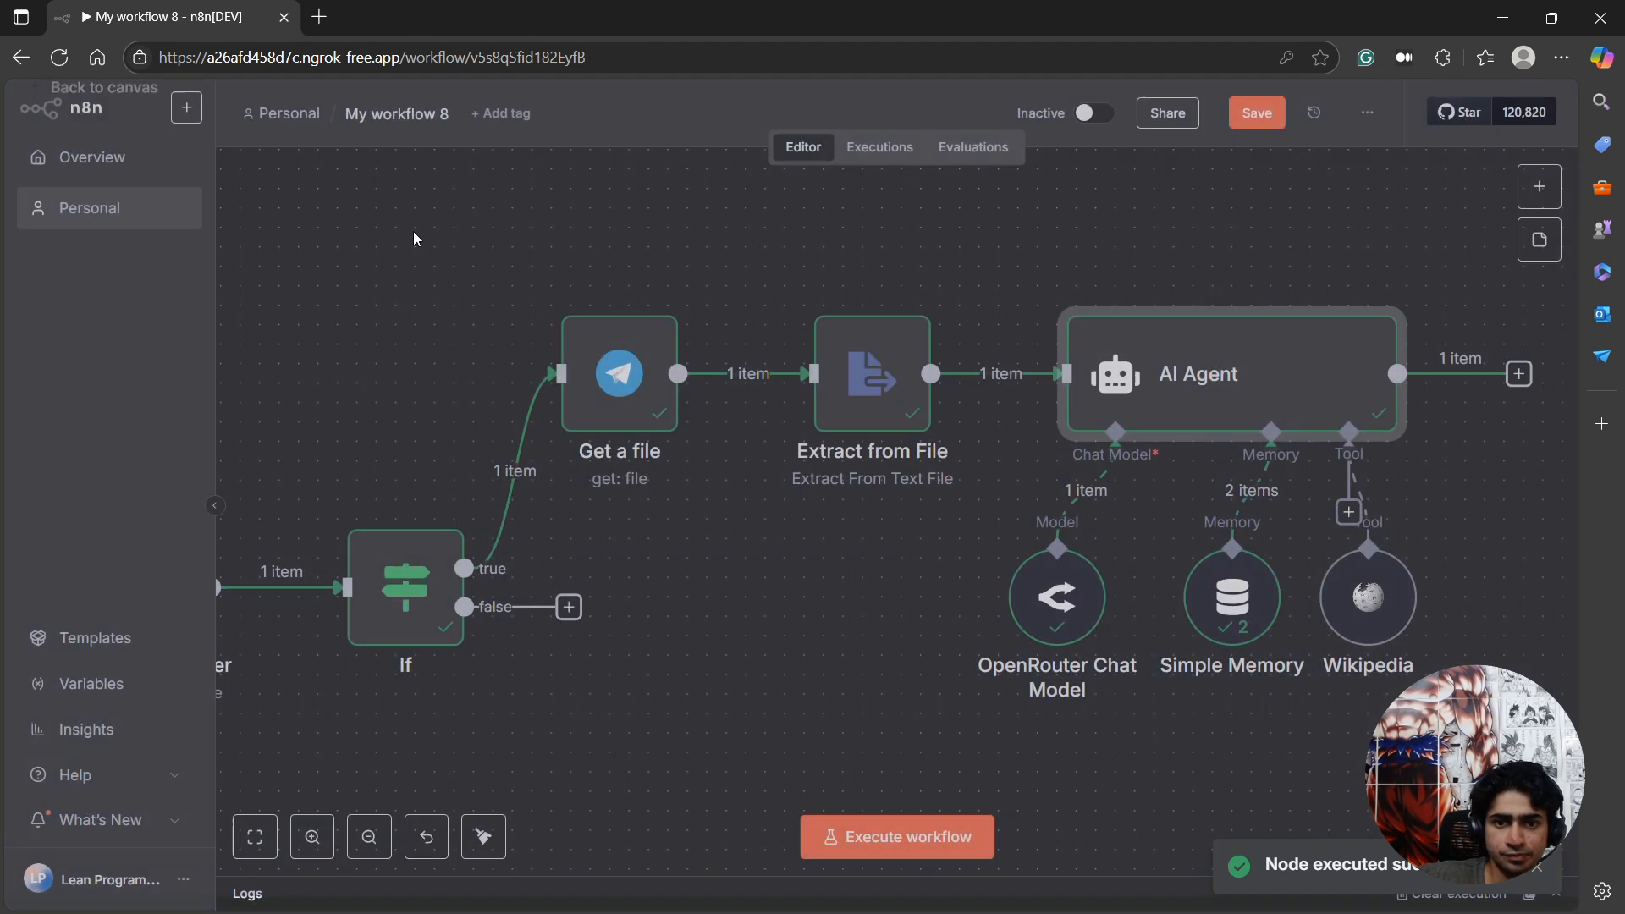
Start adding a node after the AI Agent and check step 6 of the Telegram Summarizer README in VS Code.
scroll(1282, 420, right, 3)
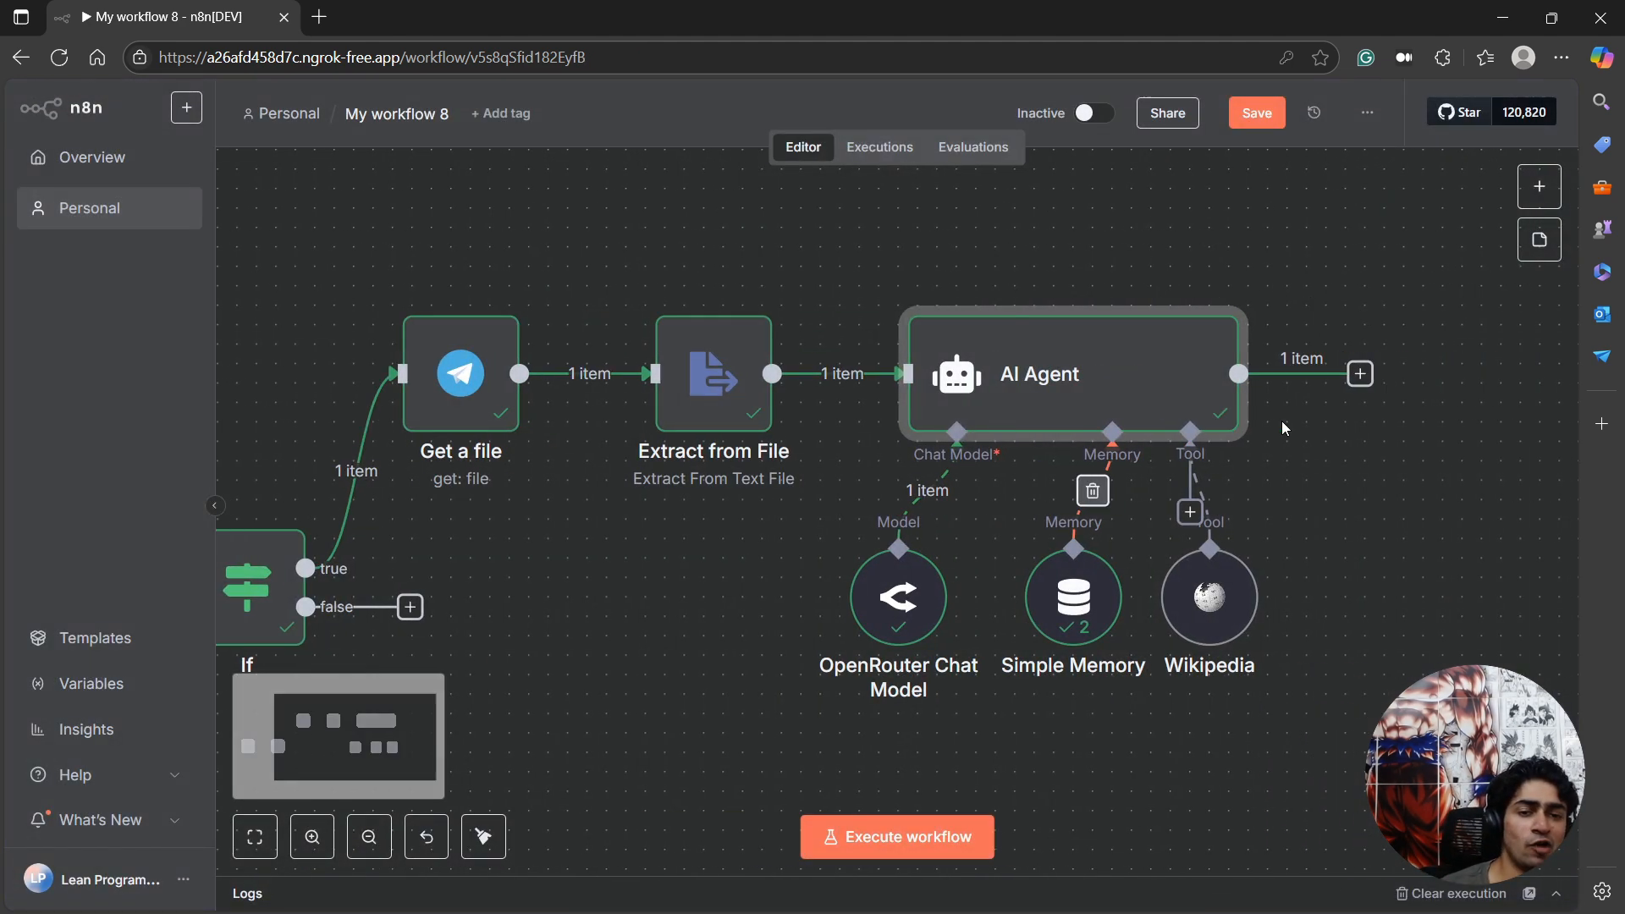
click(1362, 379)
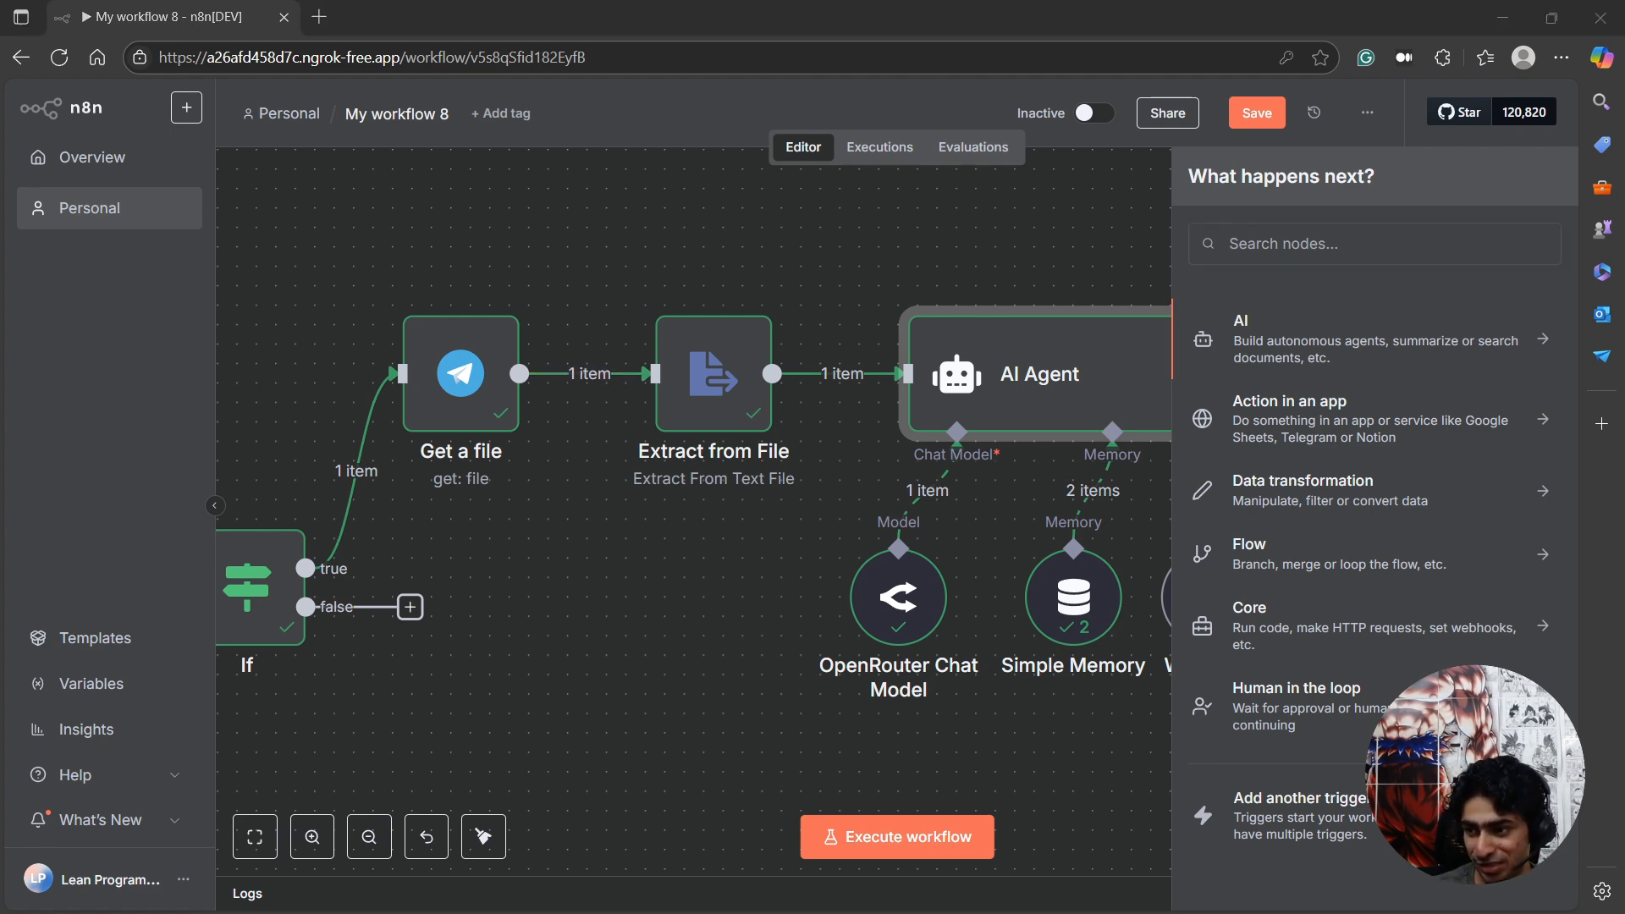
key(alt+Tab)
click(803, 625)
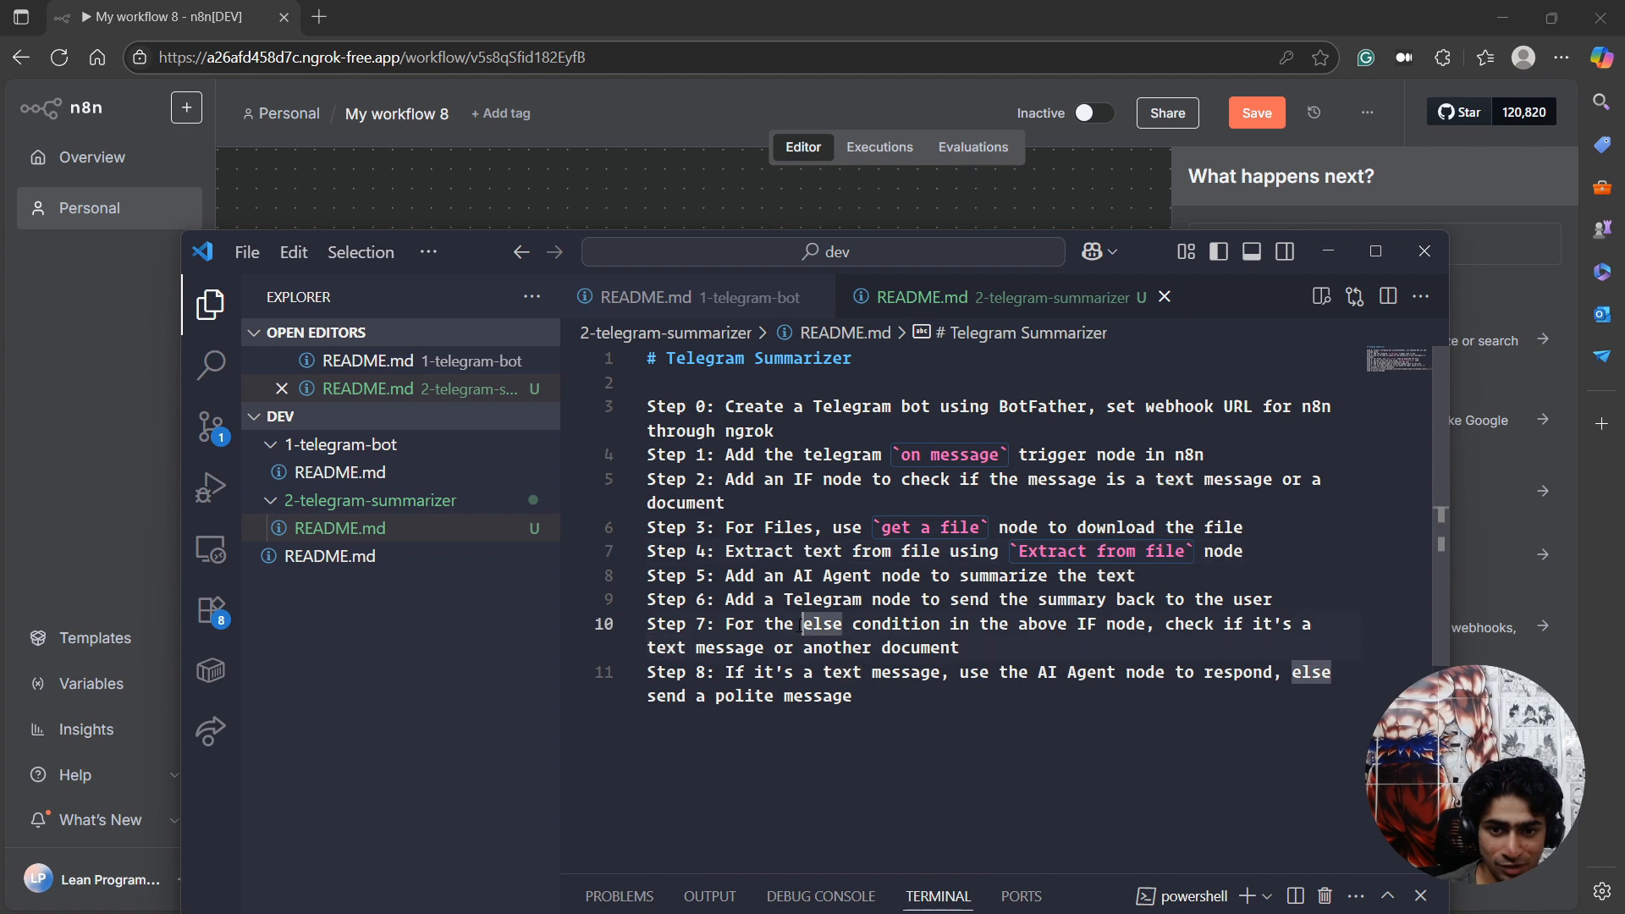
drag(726, 600, 1272, 599)
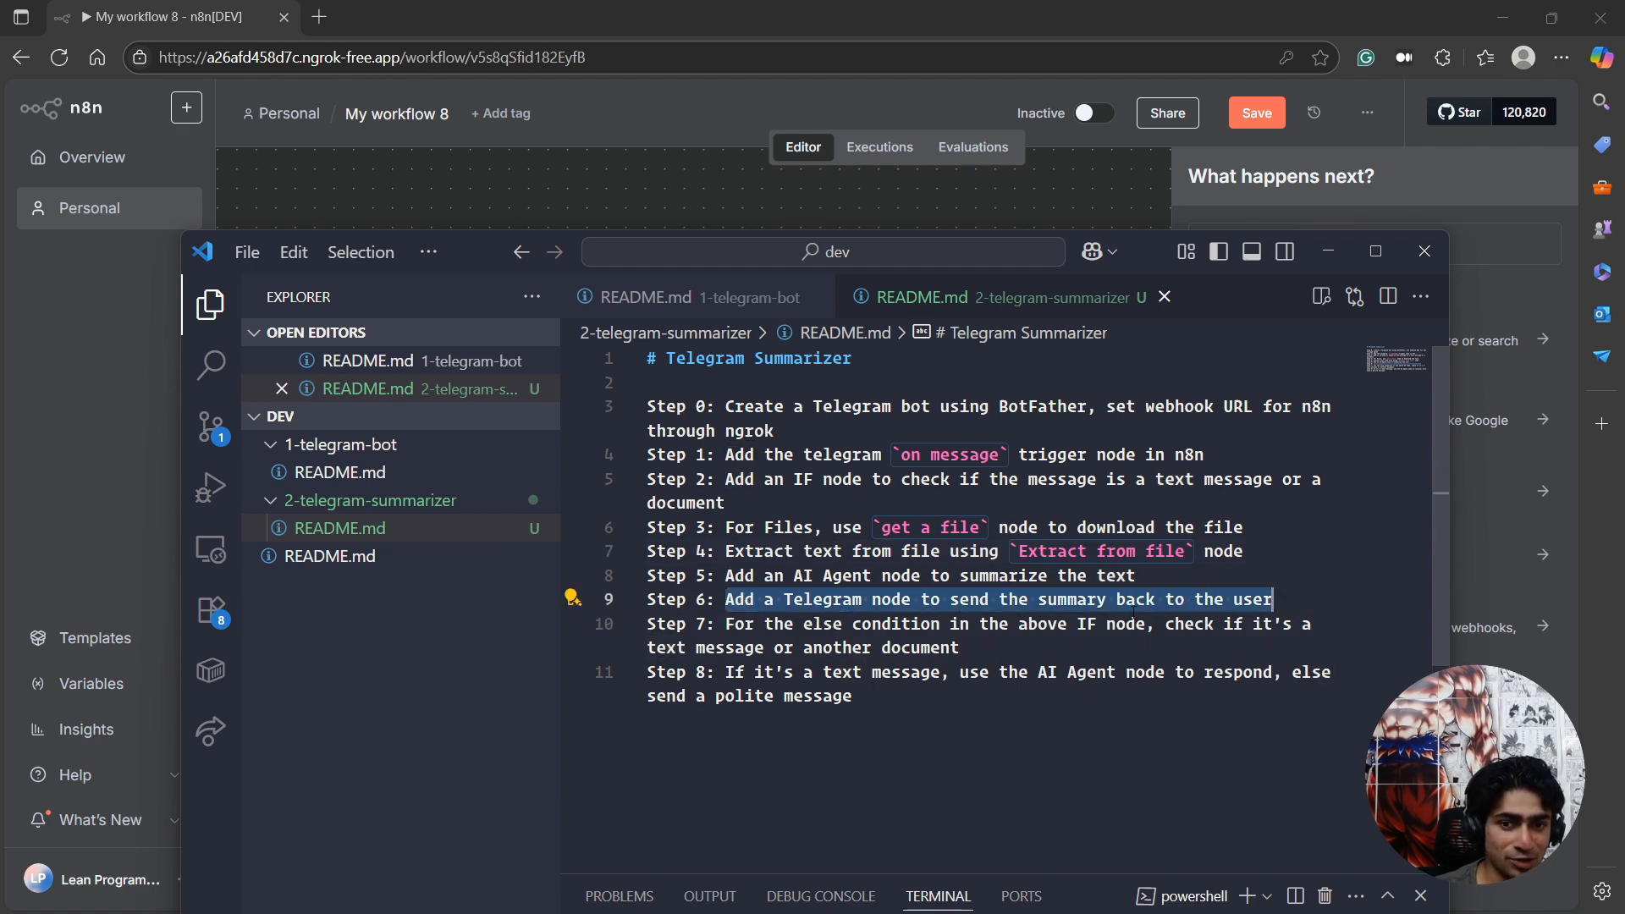
key(alt+Tab)
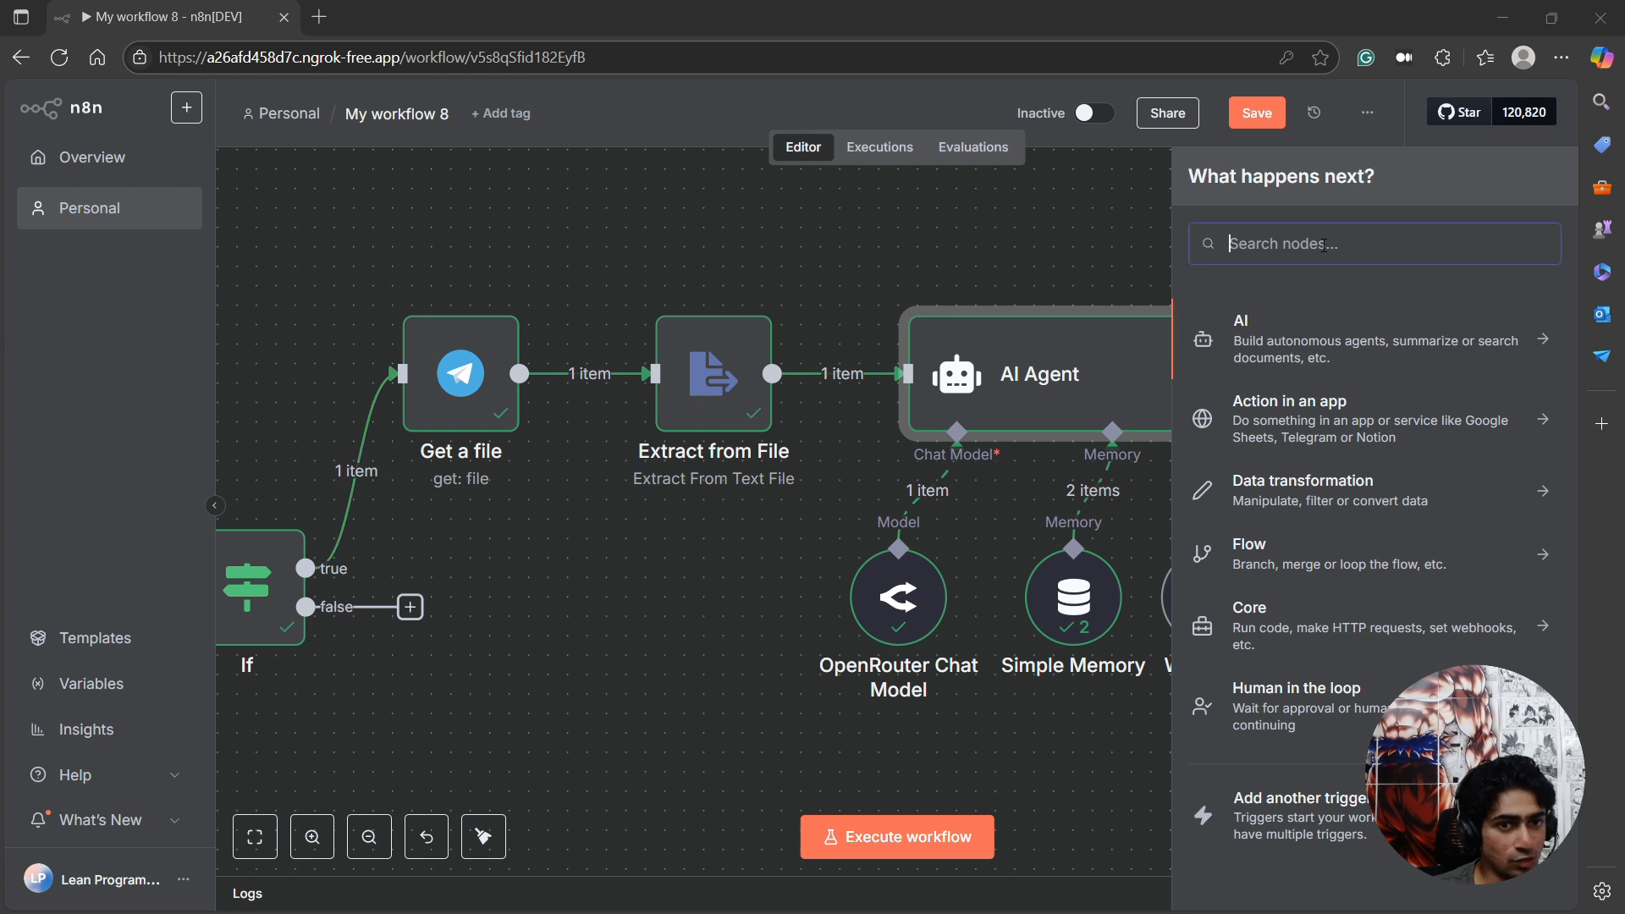
Add Telegram's "Send a text message" action after the AI Agent.
click(1325, 245)
text(tele)
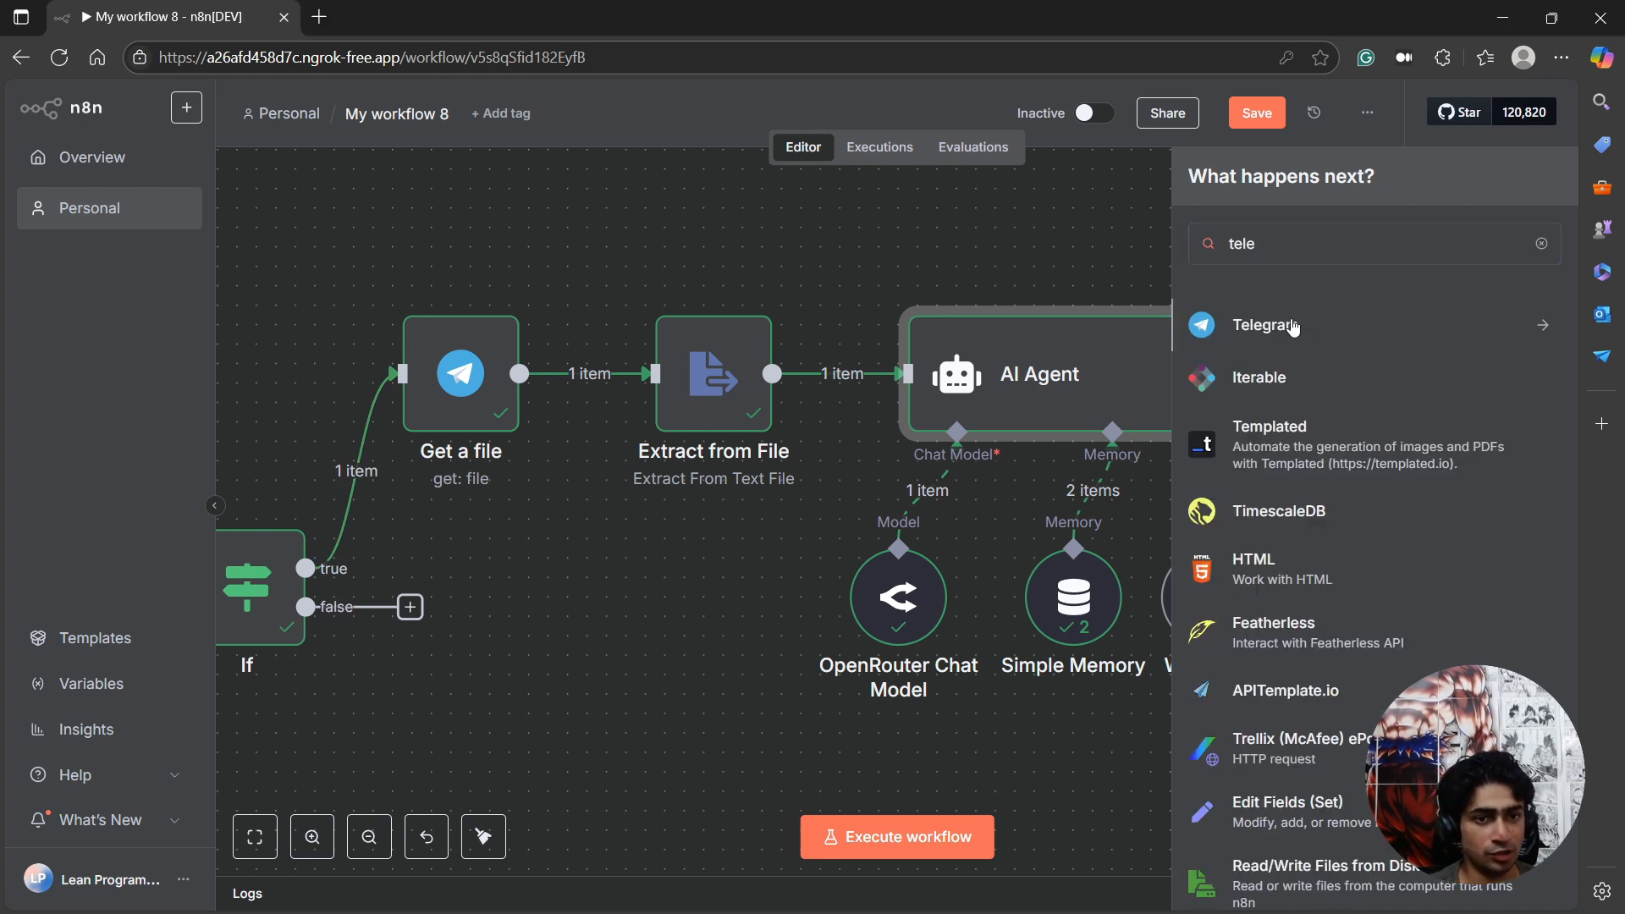
click(1290, 326)
text(se)
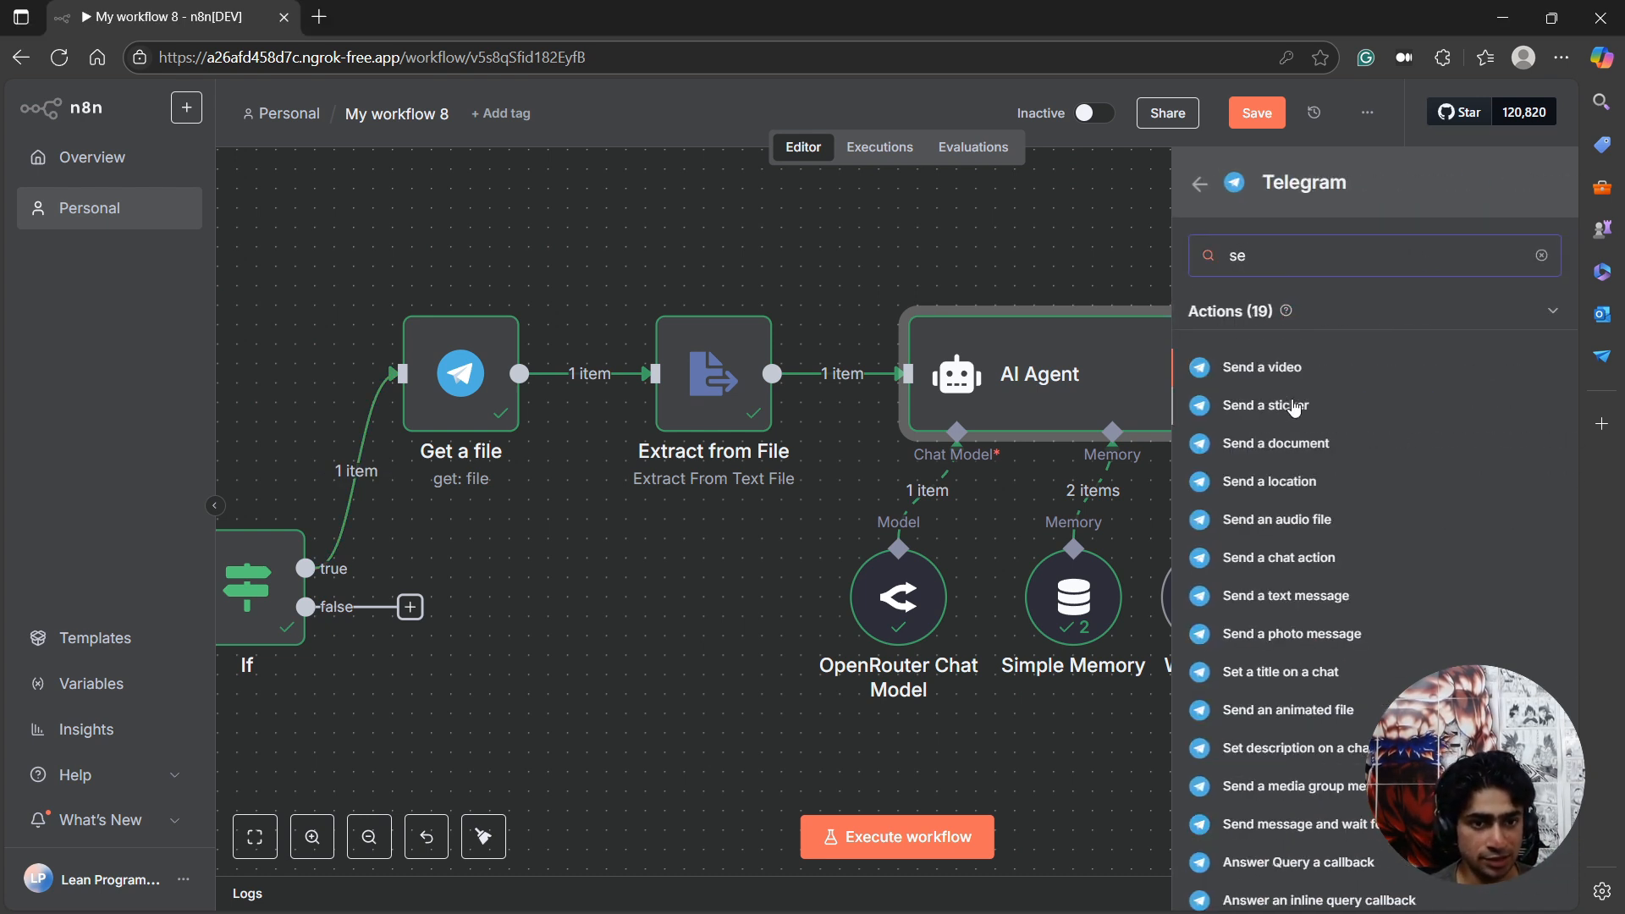
text(nd a me)
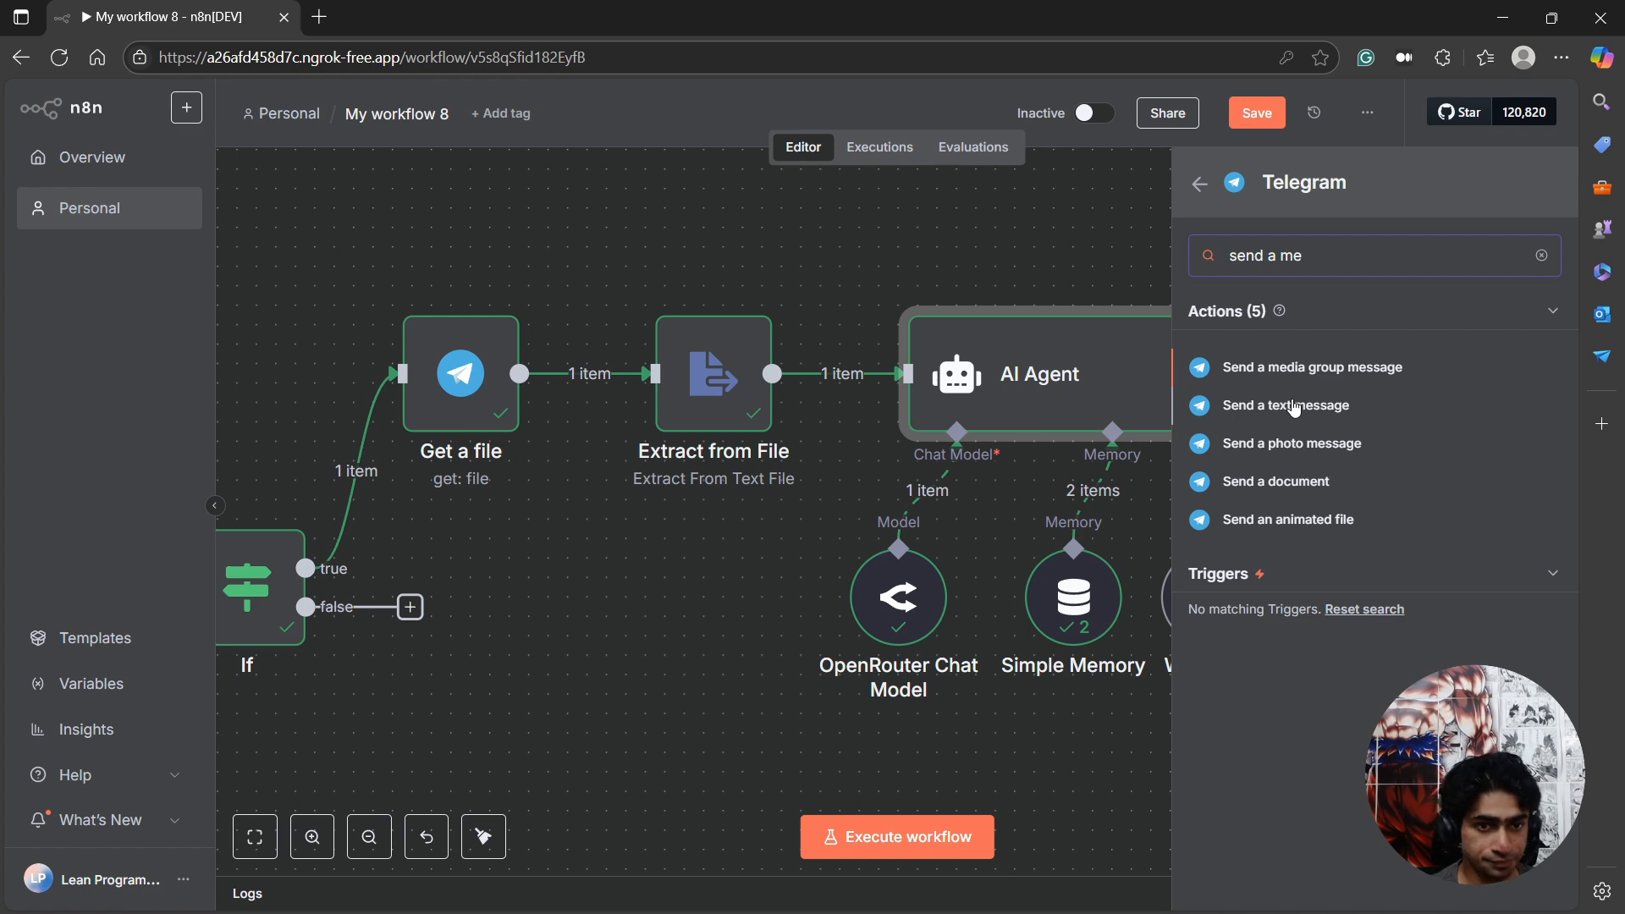
click(1296, 407)
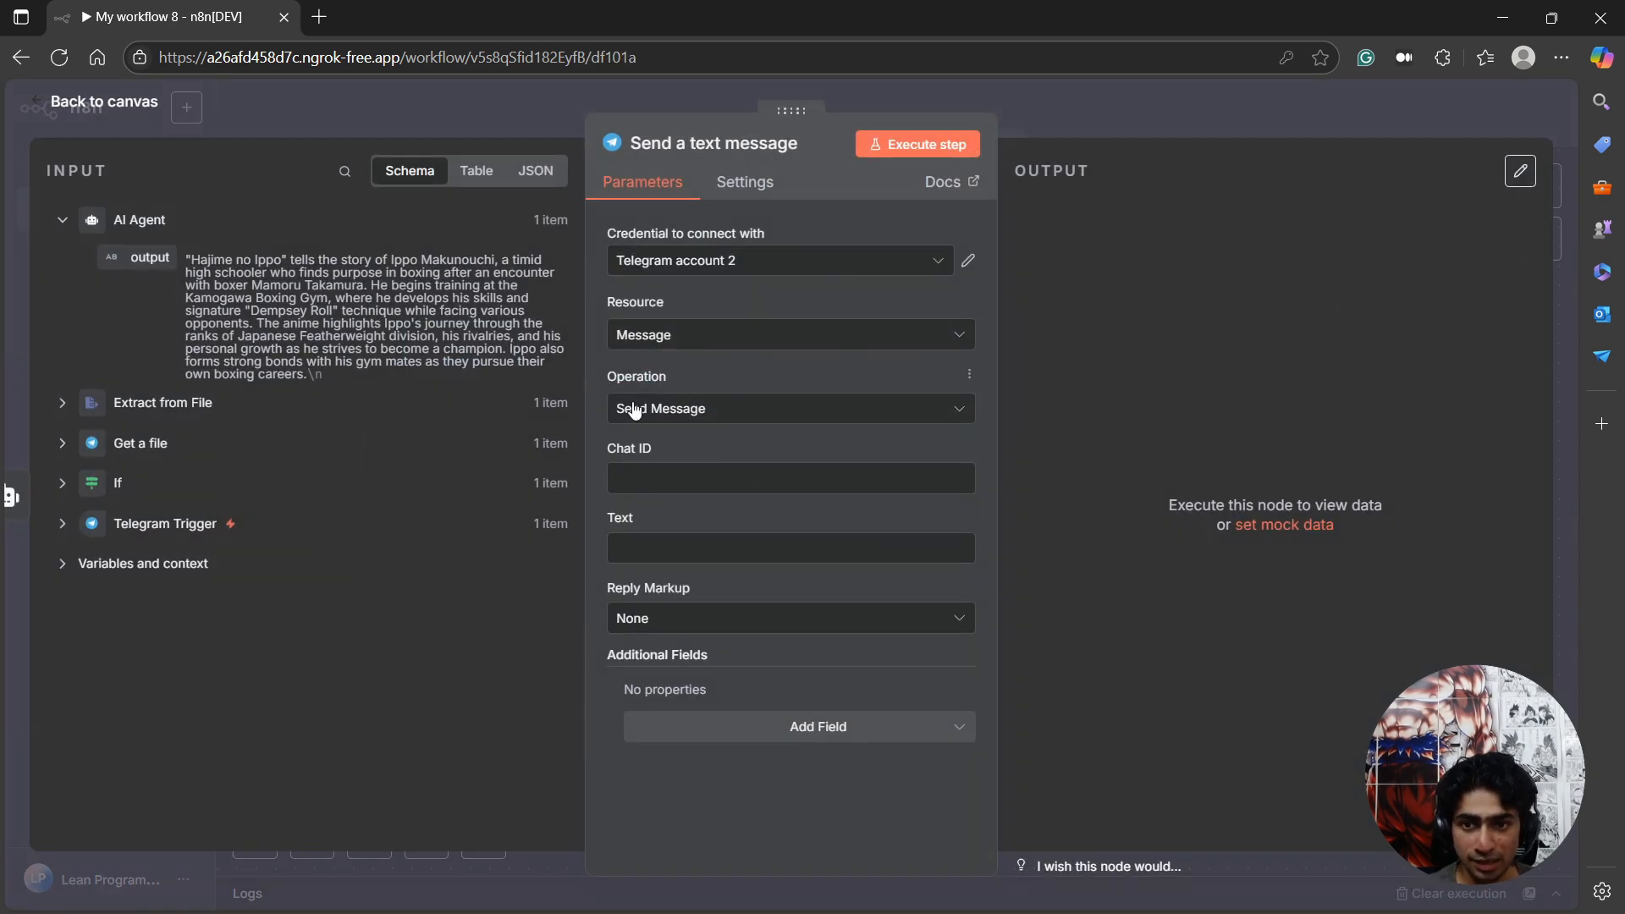
Map the message's Chat ID to {{ $('Telegram Trigger').item.json.message.chat.id }} and its Text to the AI Agent's {{ $json.output }}.
click(62, 523)
scroll(201, 631, down, 4)
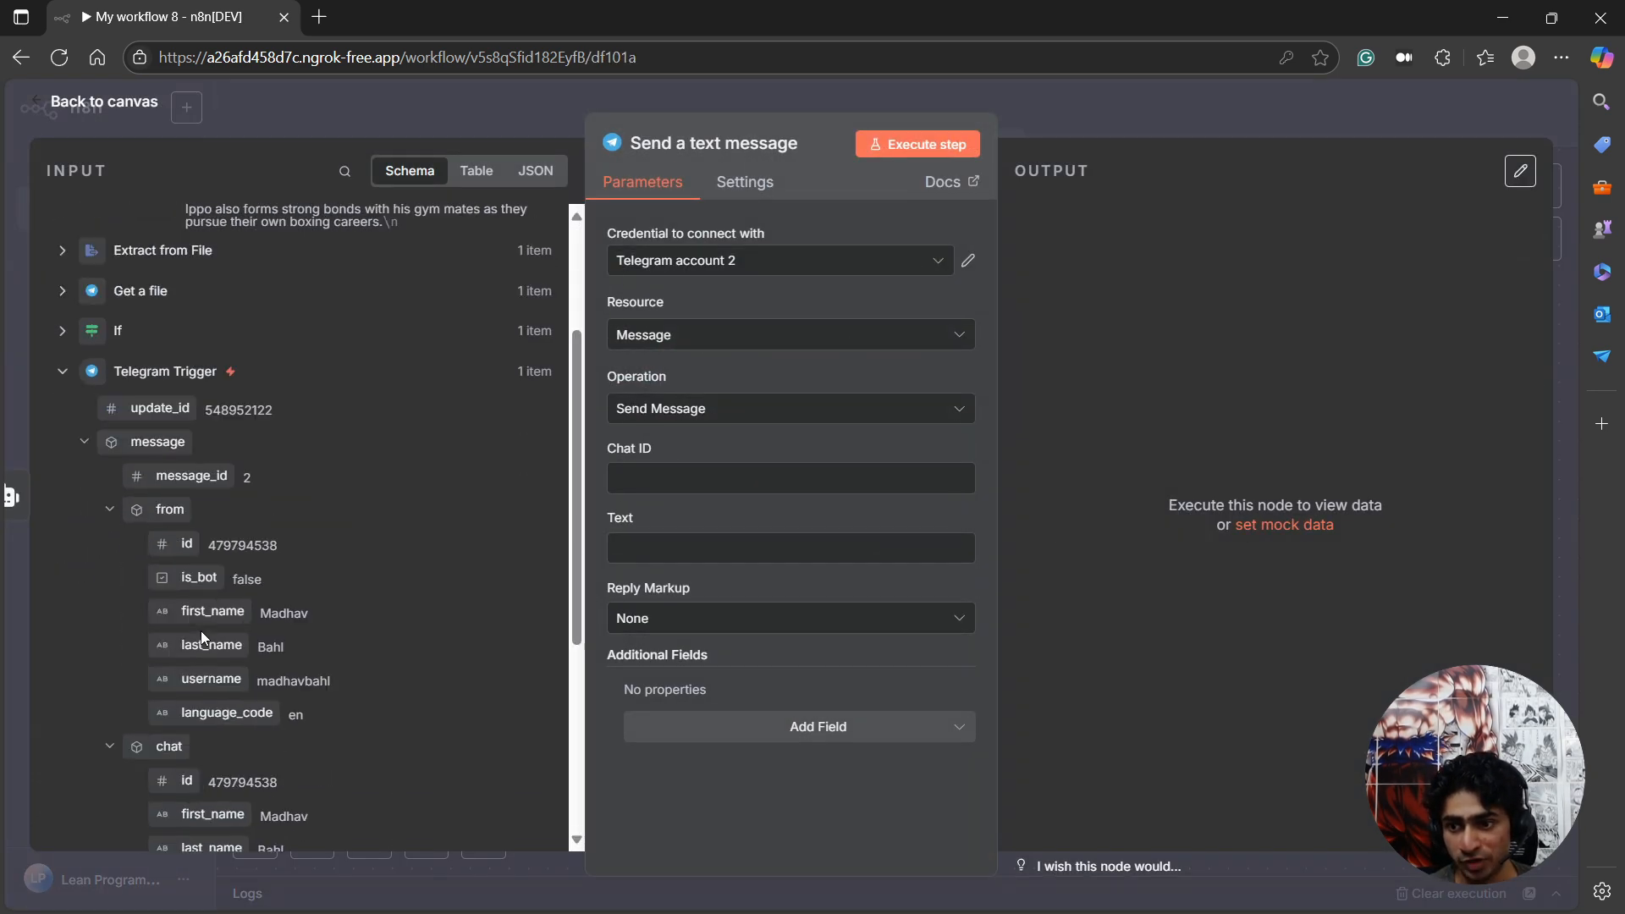
drag(181, 615, 668, 482)
key(Tab)
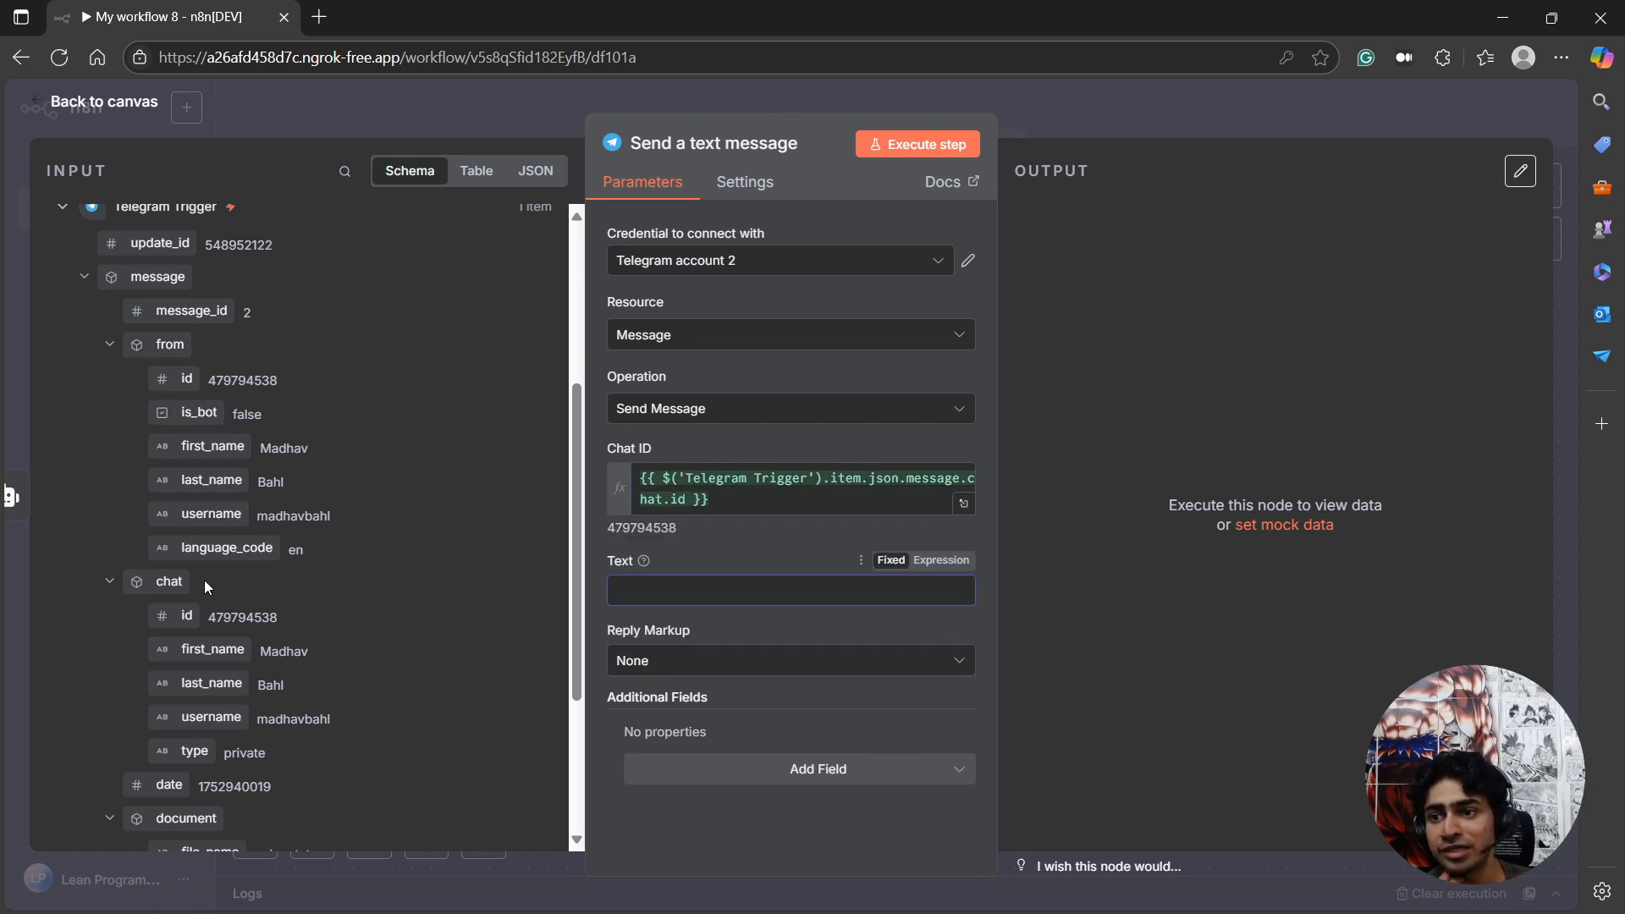
scroll(153, 373, up, 4)
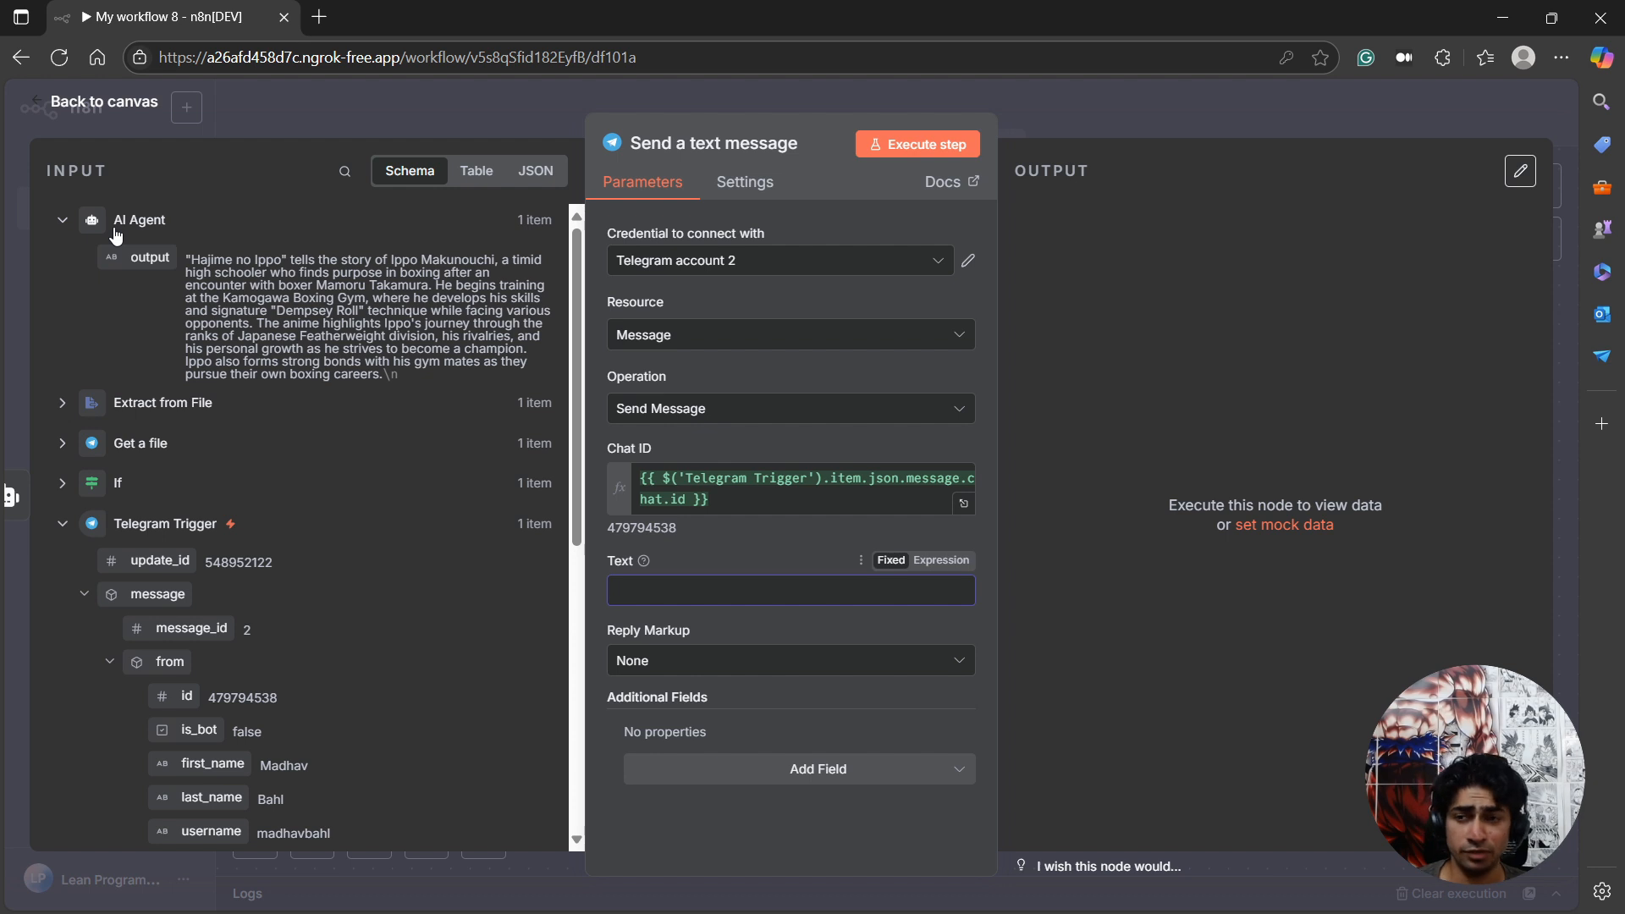
drag(138, 258, 668, 594)
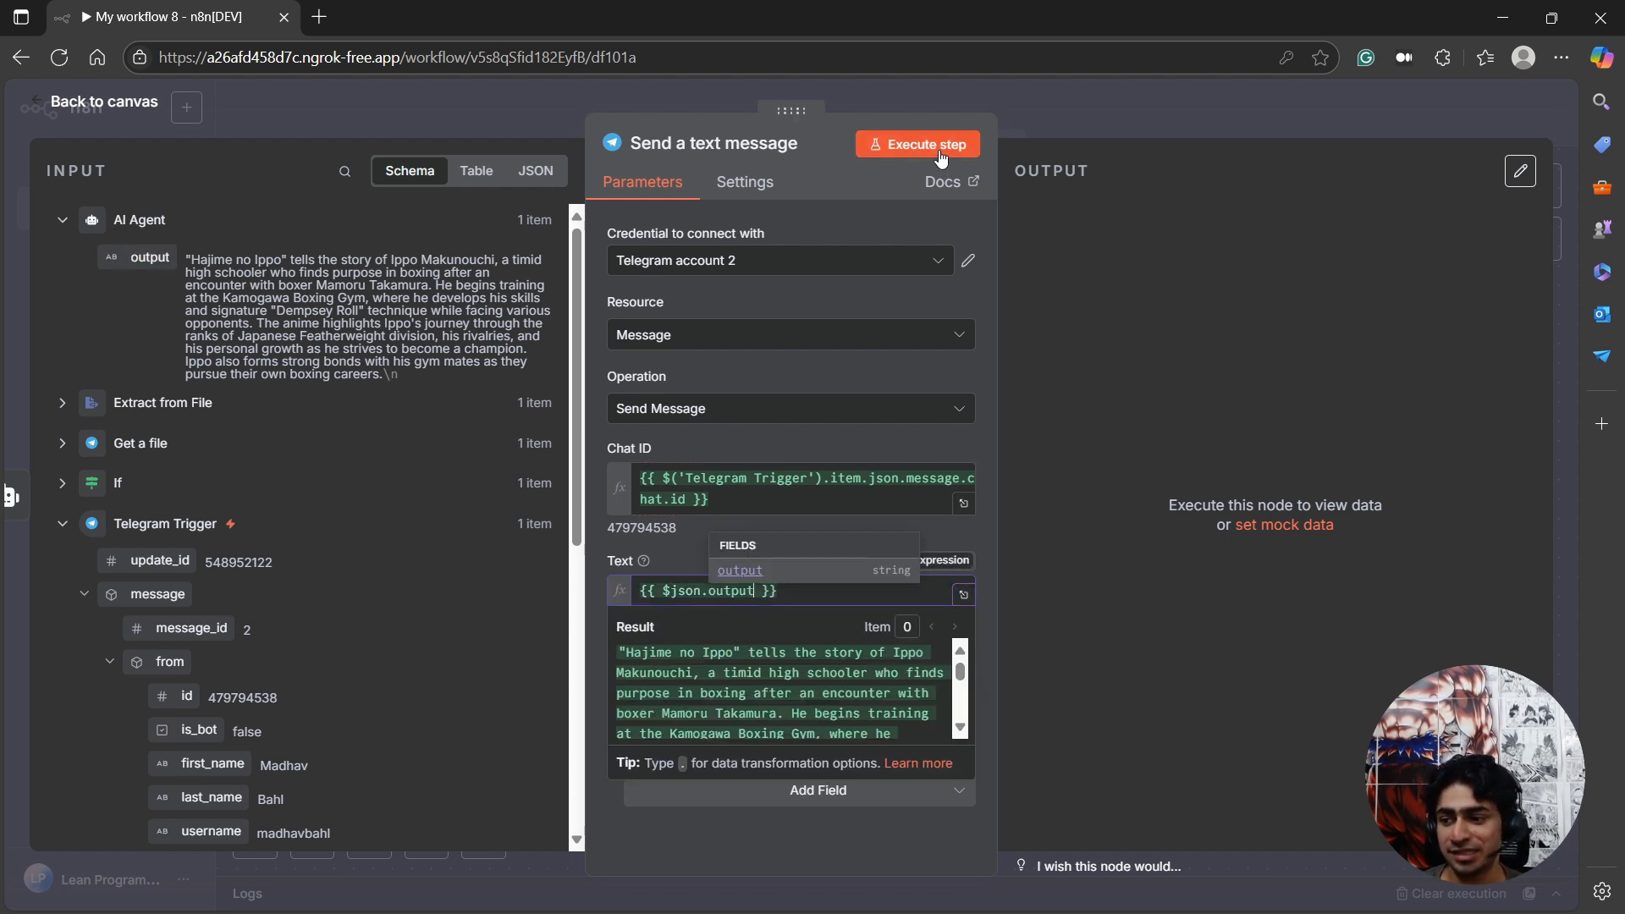
Execute the Send a text message step and check the delivered summary in the LeanN8NSummarizerBot chat in Telegram.
drag(0, 266, 58, 245)
drag(217, 23, 0, 157)
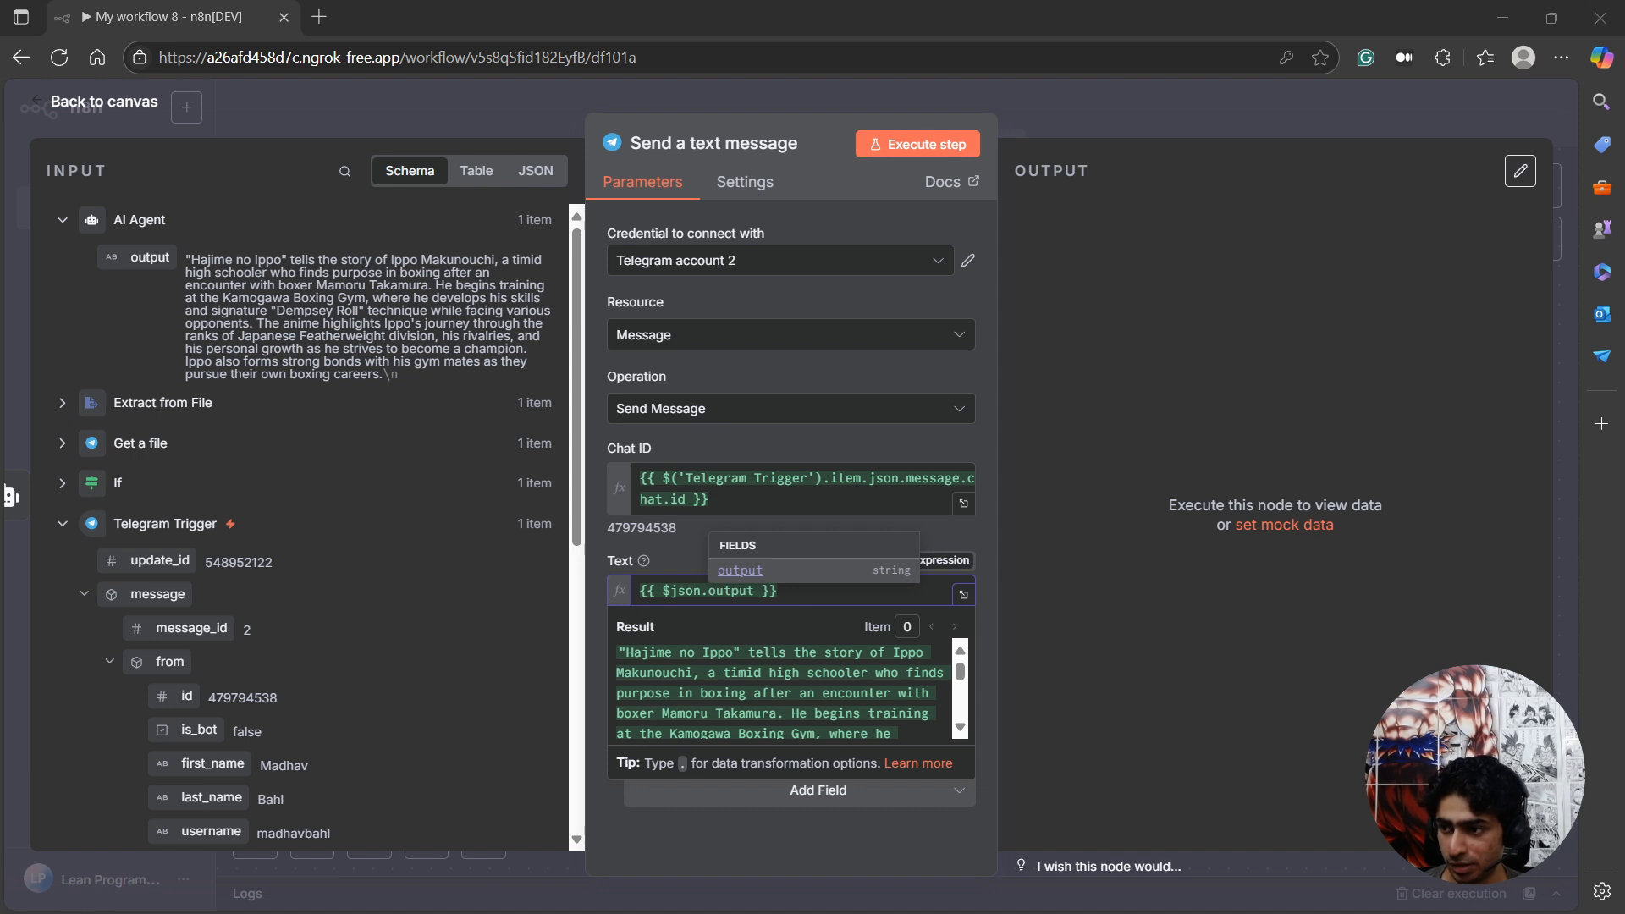
key(alt+Tab)
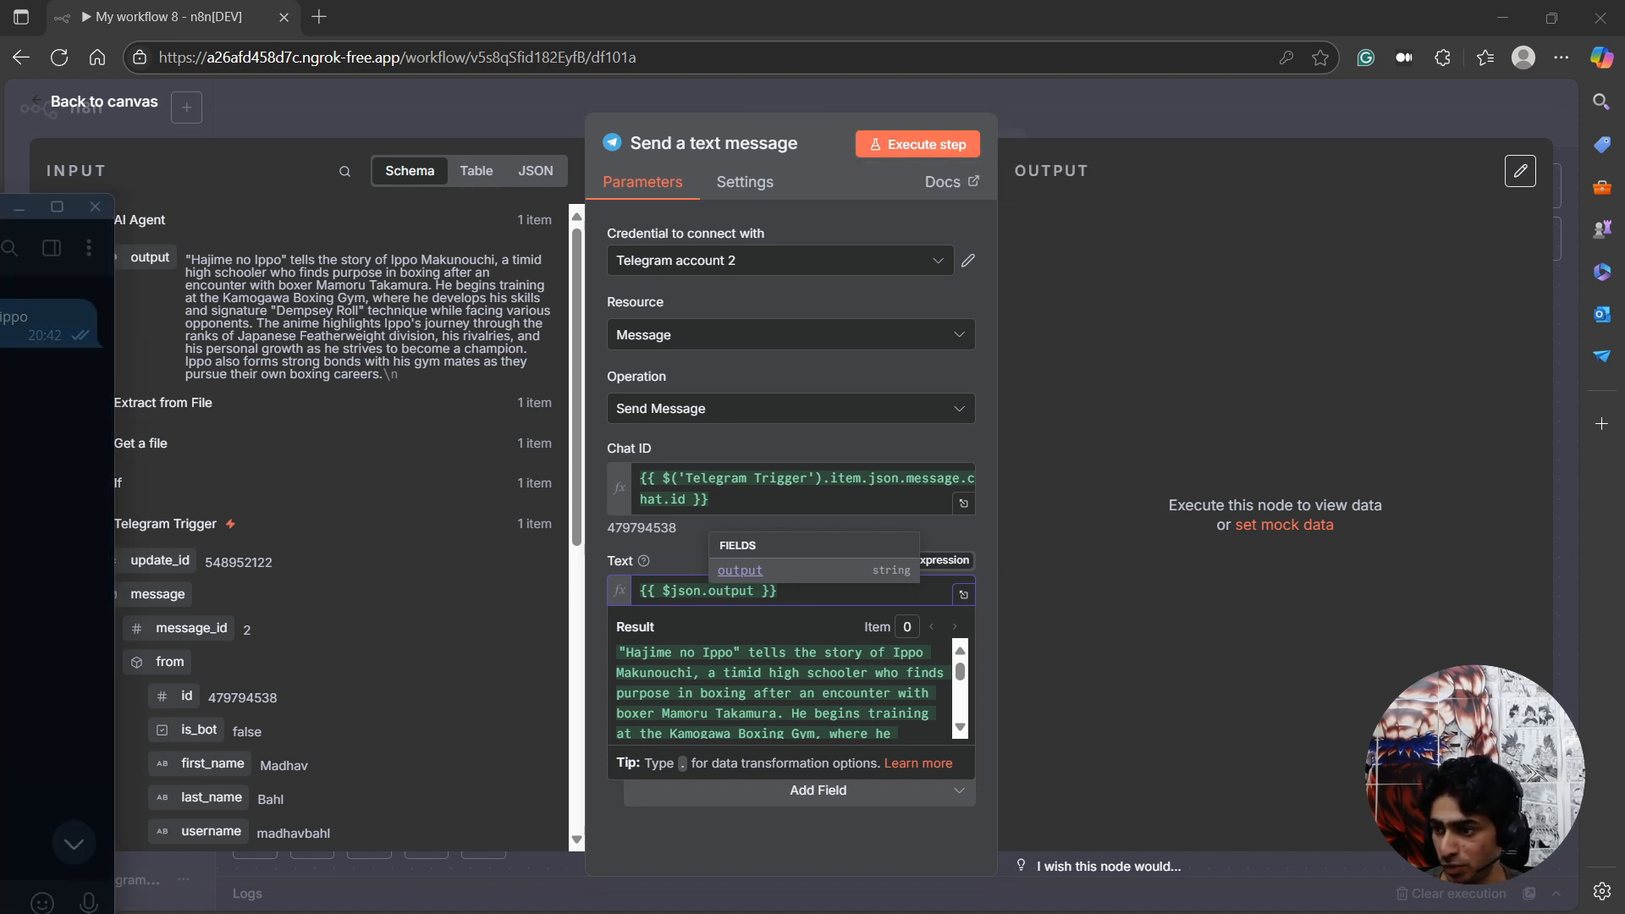
click(889, 145)
drag(0, 209, 702, 149)
click(491, 391)
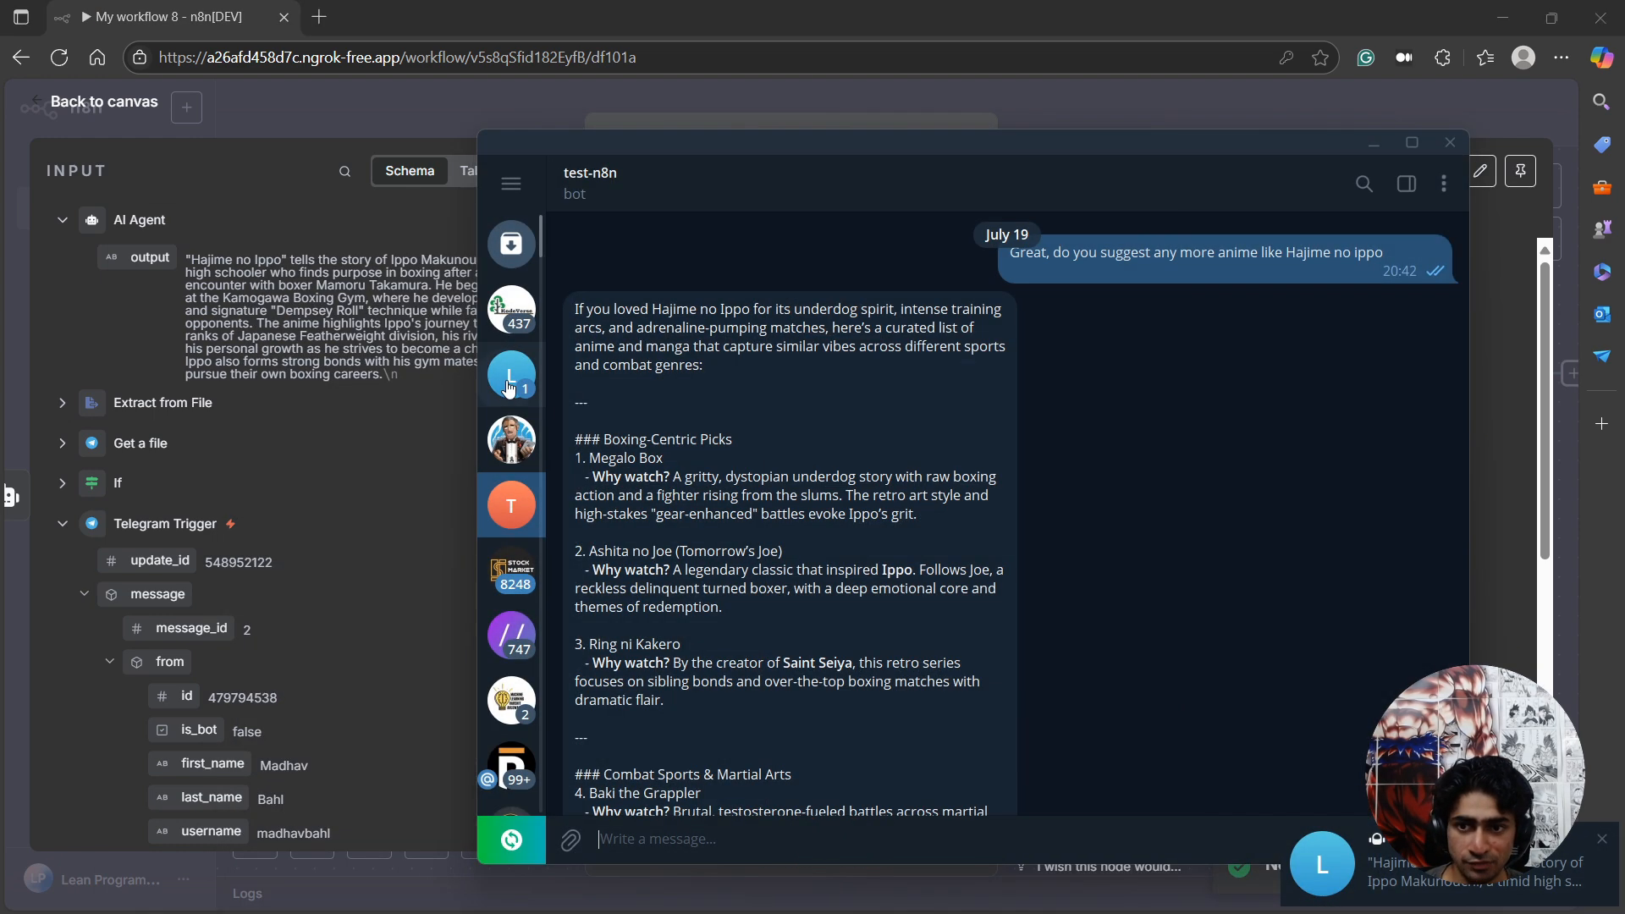
click(507, 388)
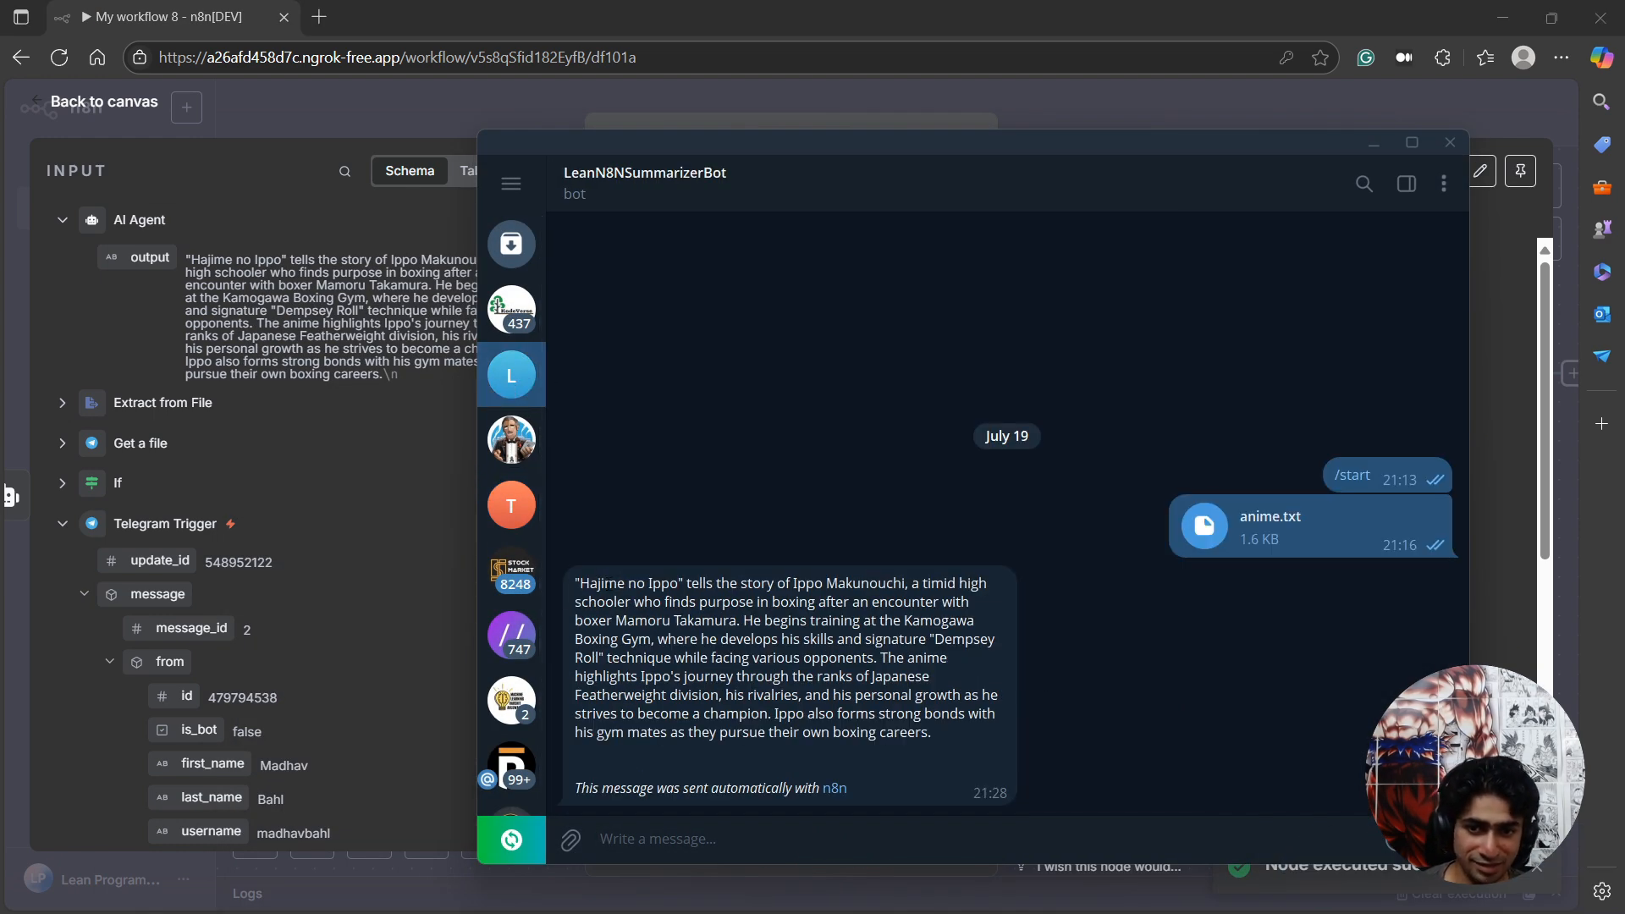
drag(601, 583, 832, 601)
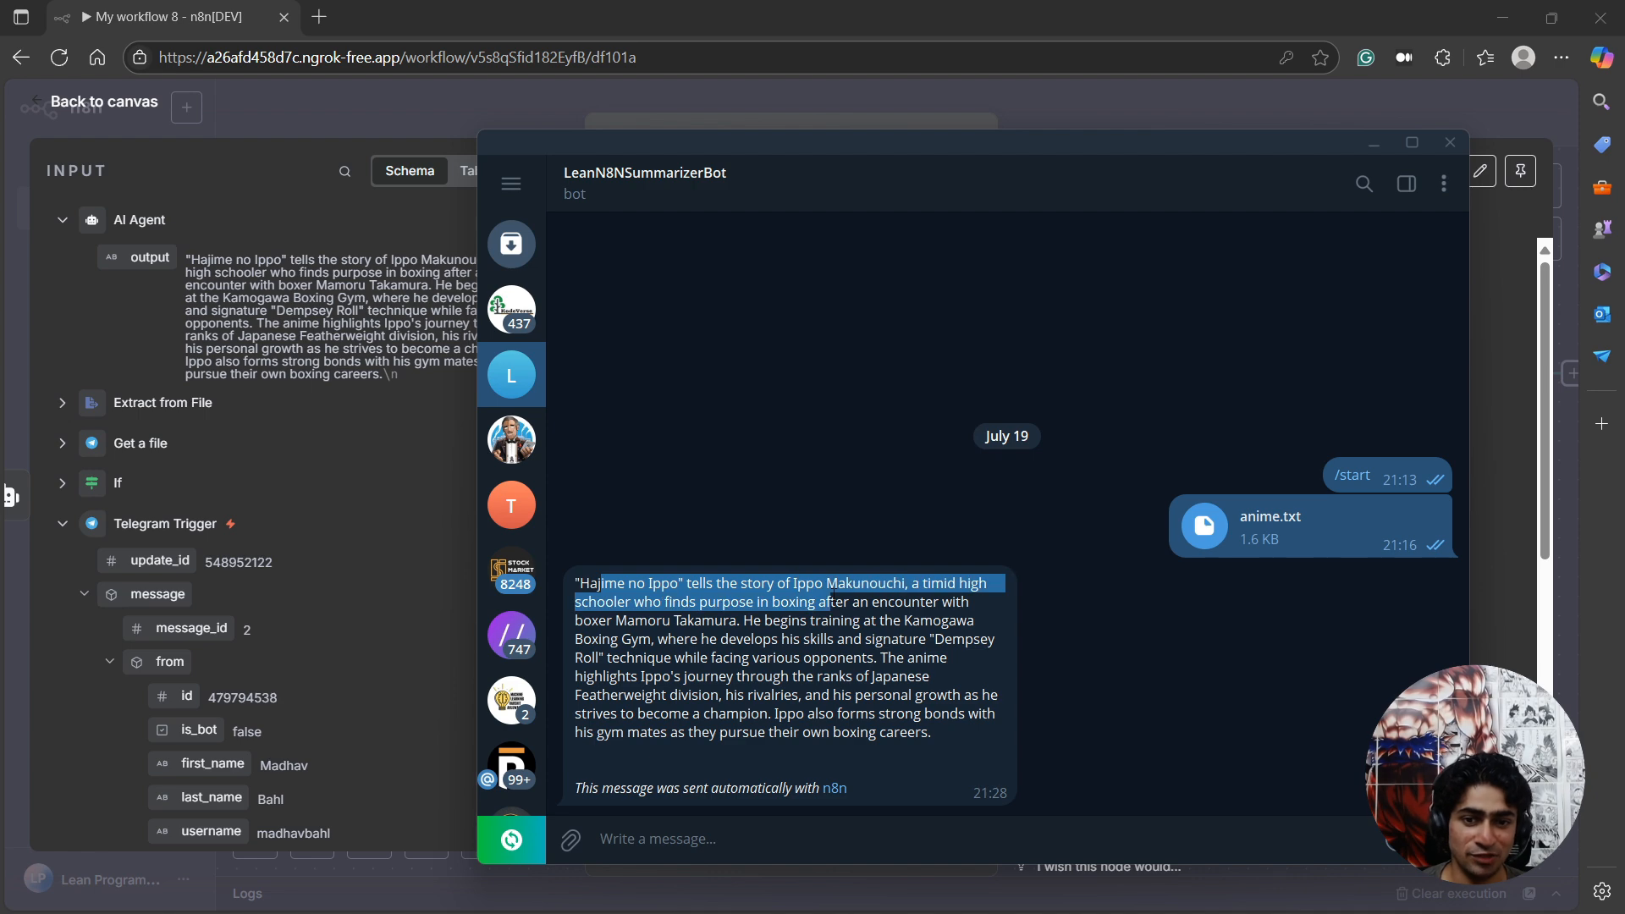
key(alt+Tab)
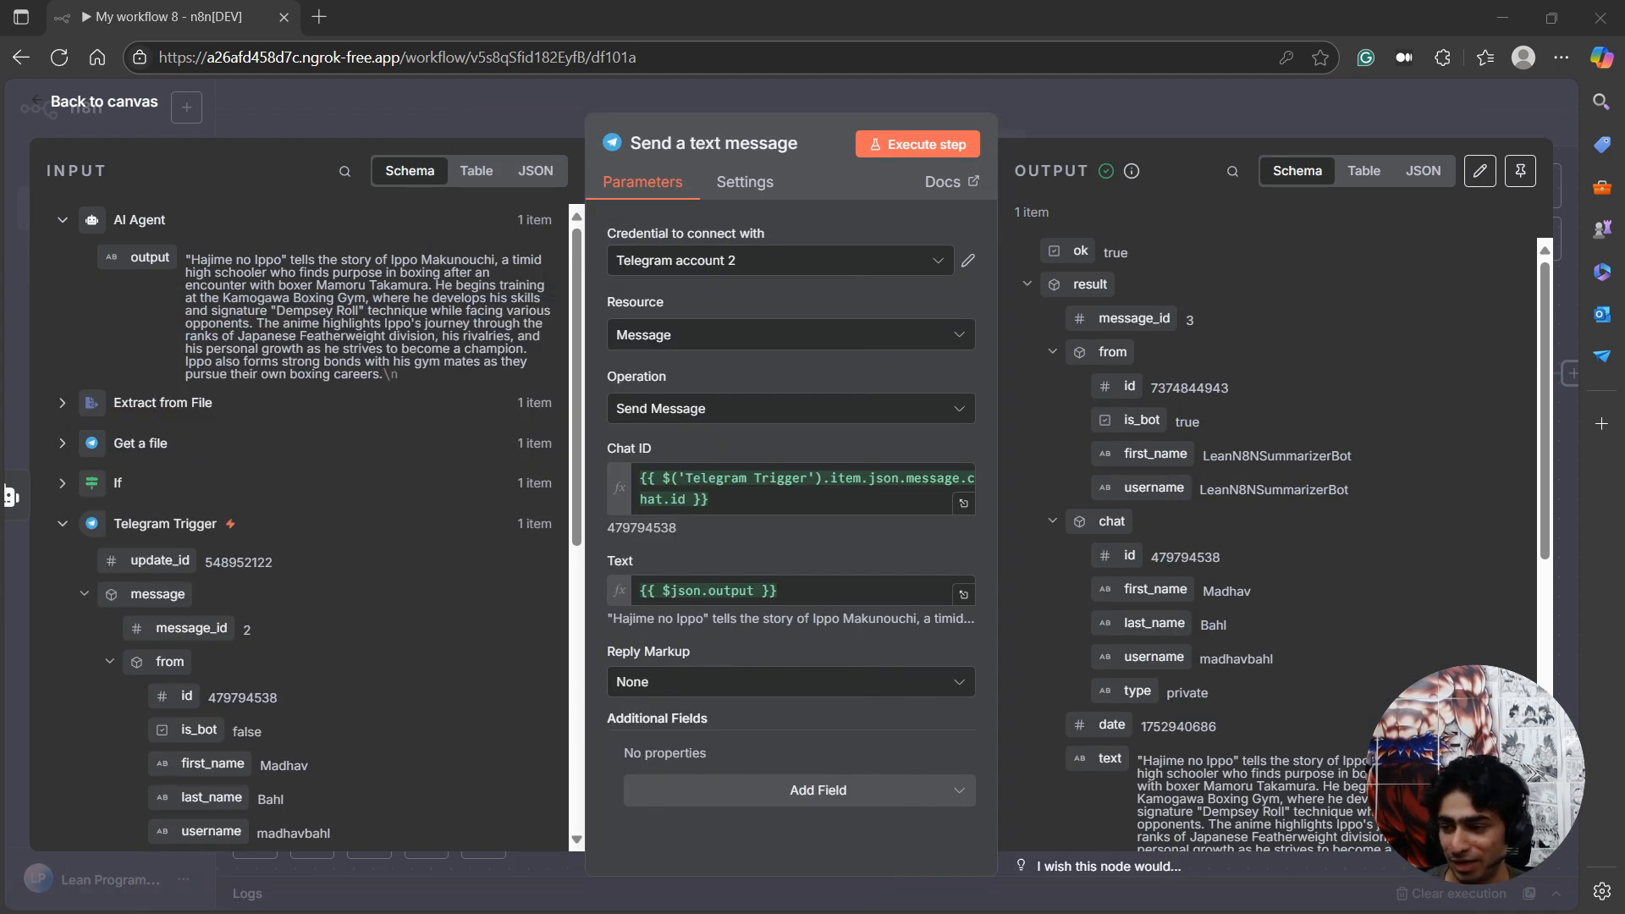
click(115, 106)
double_click(977, 396)
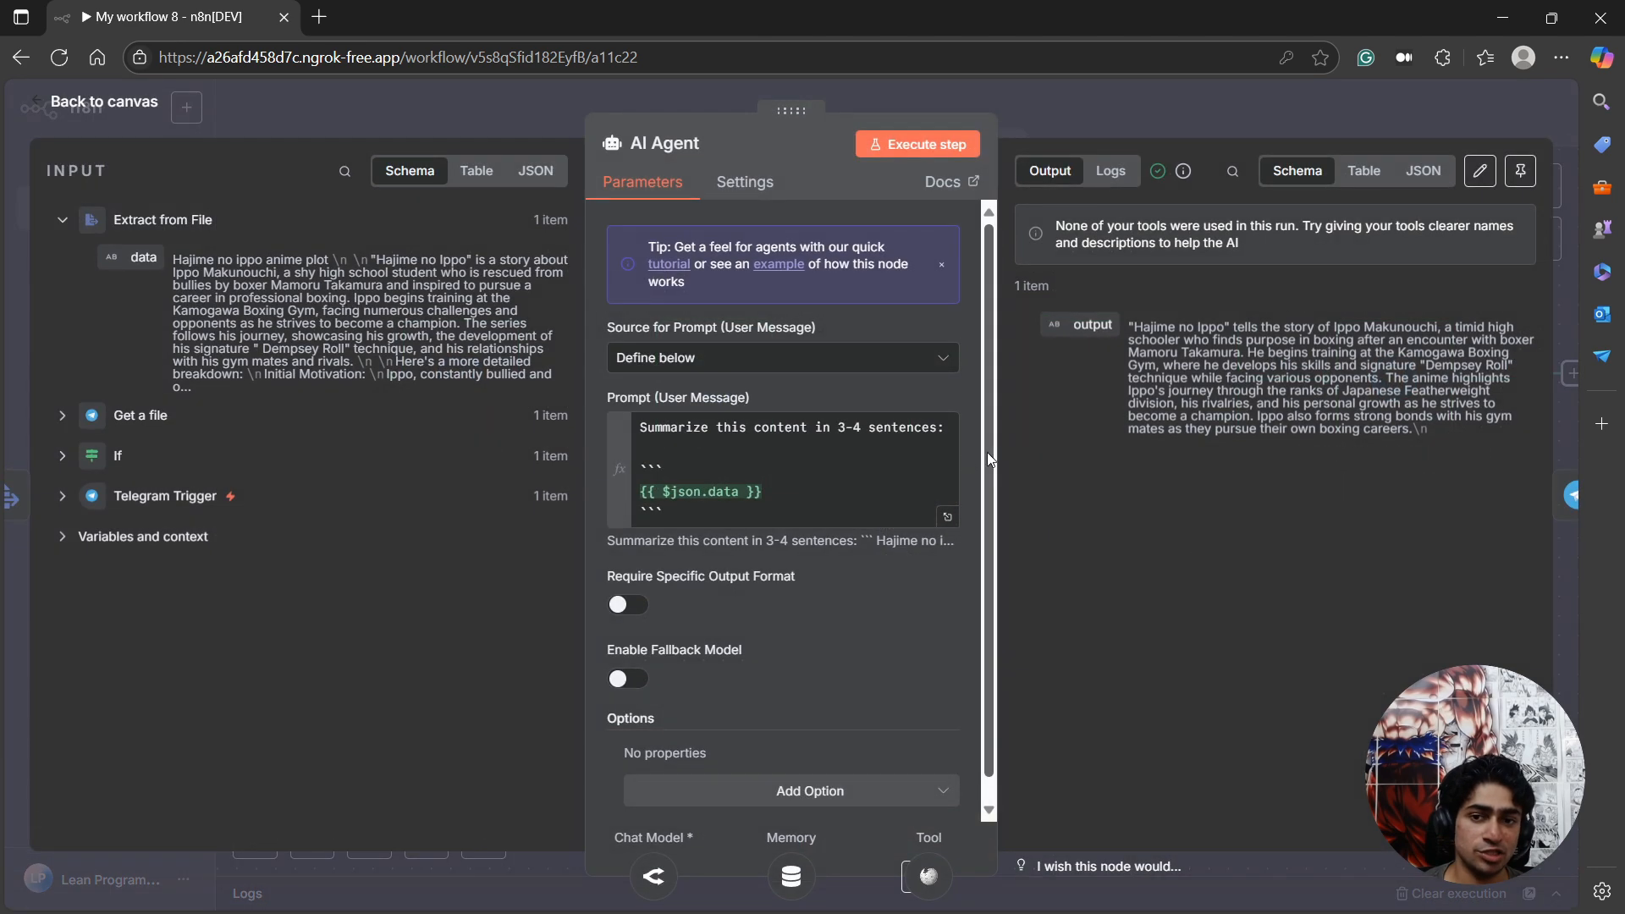
click(829, 478)
scroll(821, 514, down, 1)
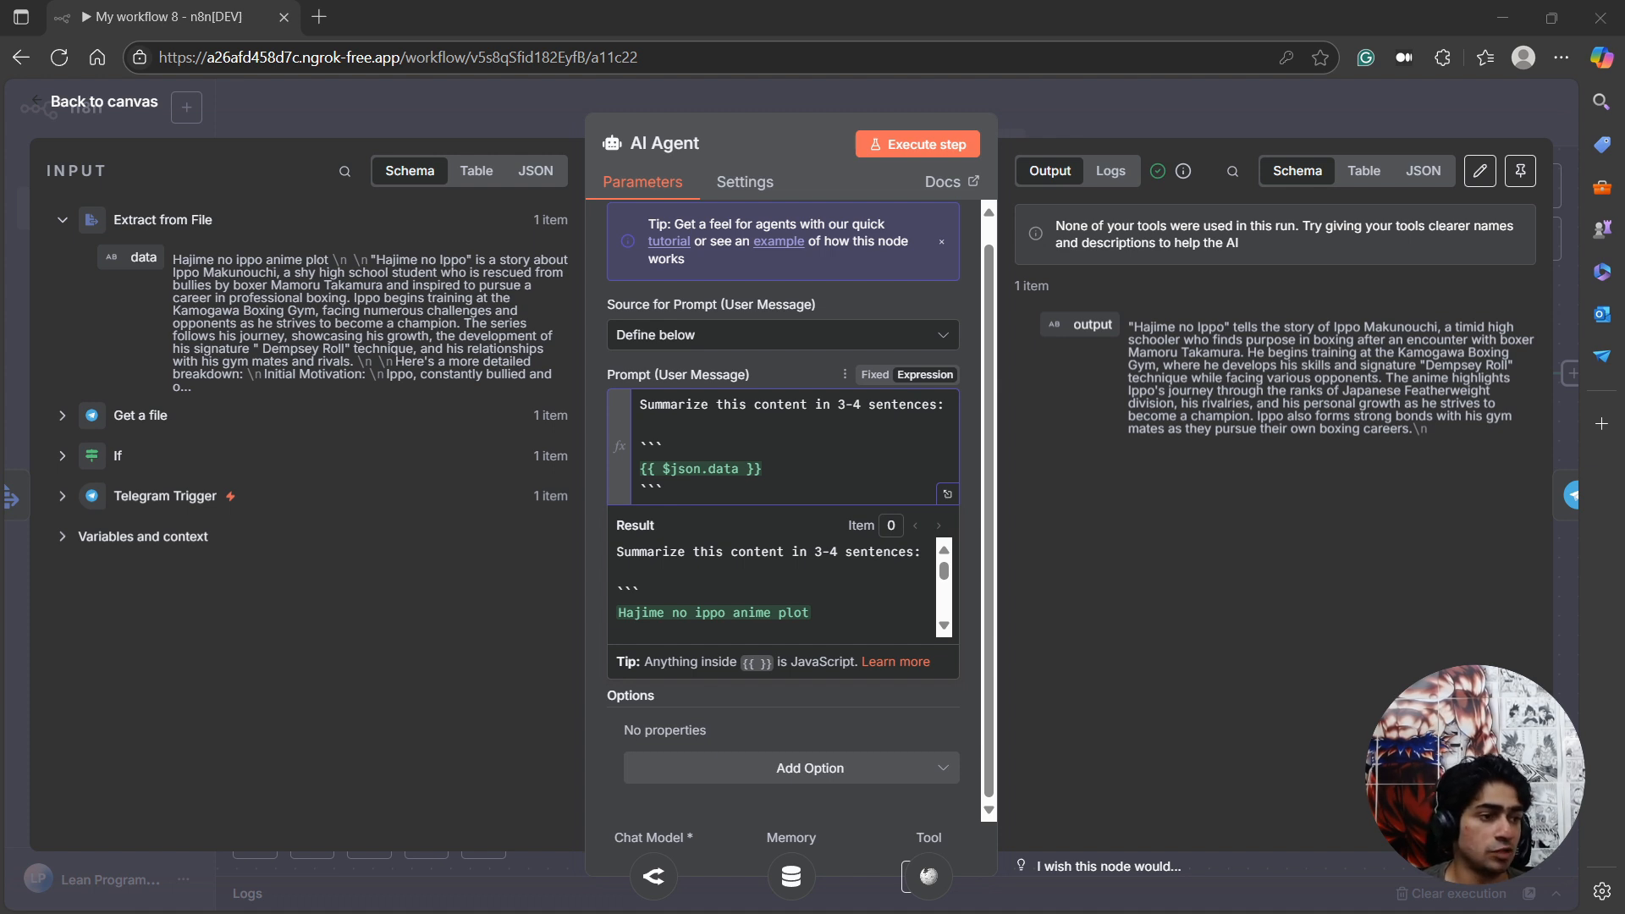
click(681, 498)
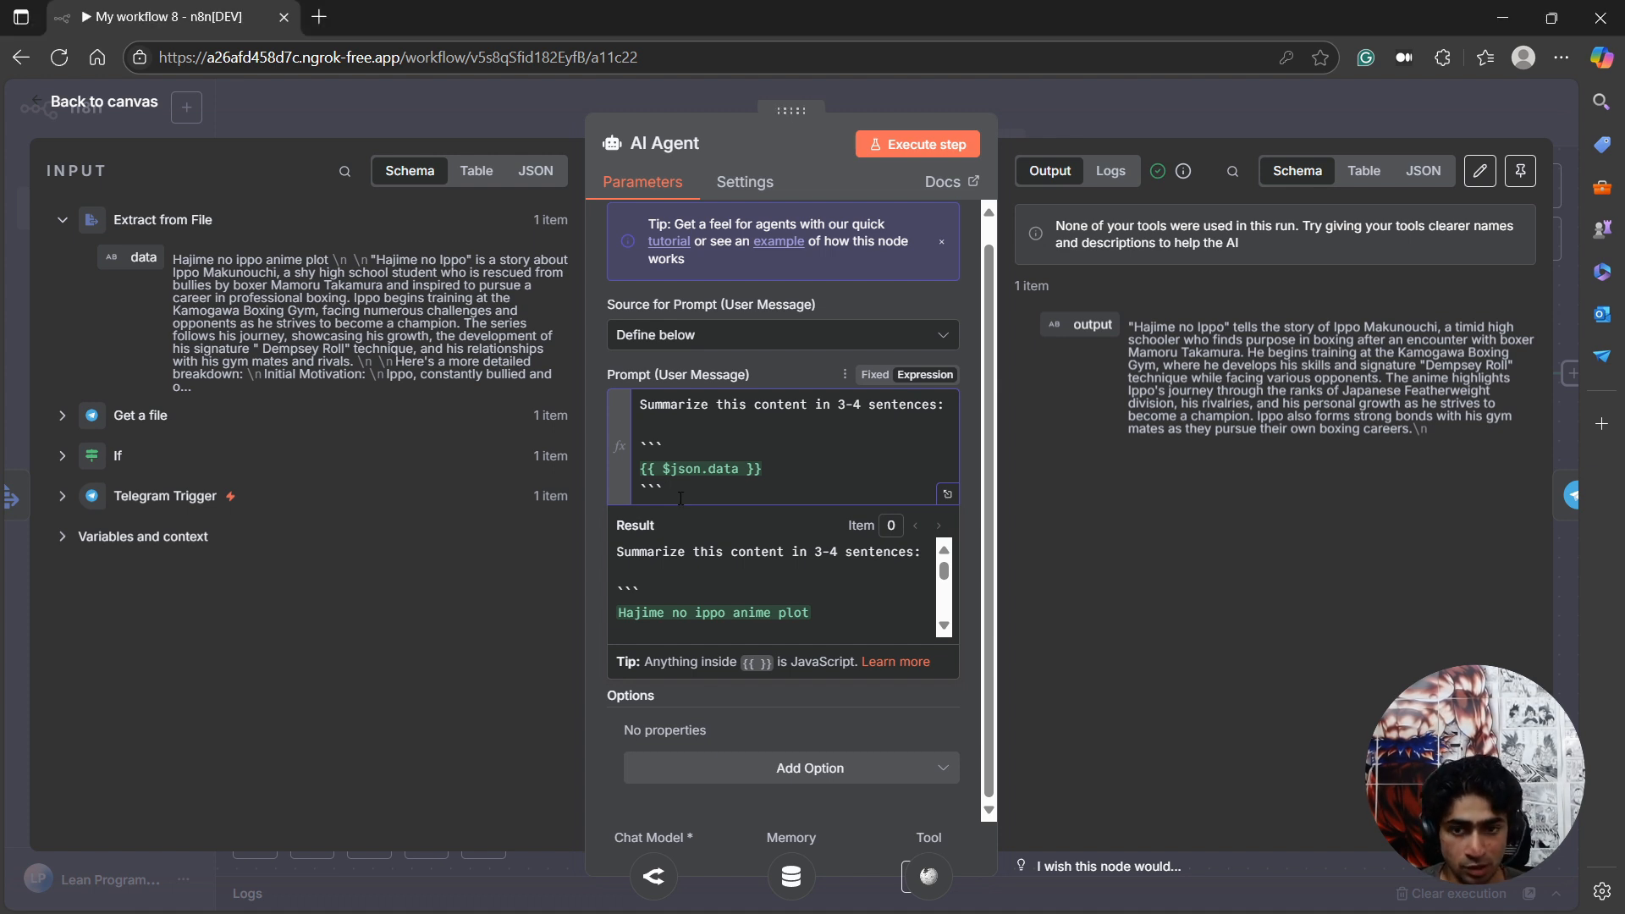
key(Return)
key(Return)
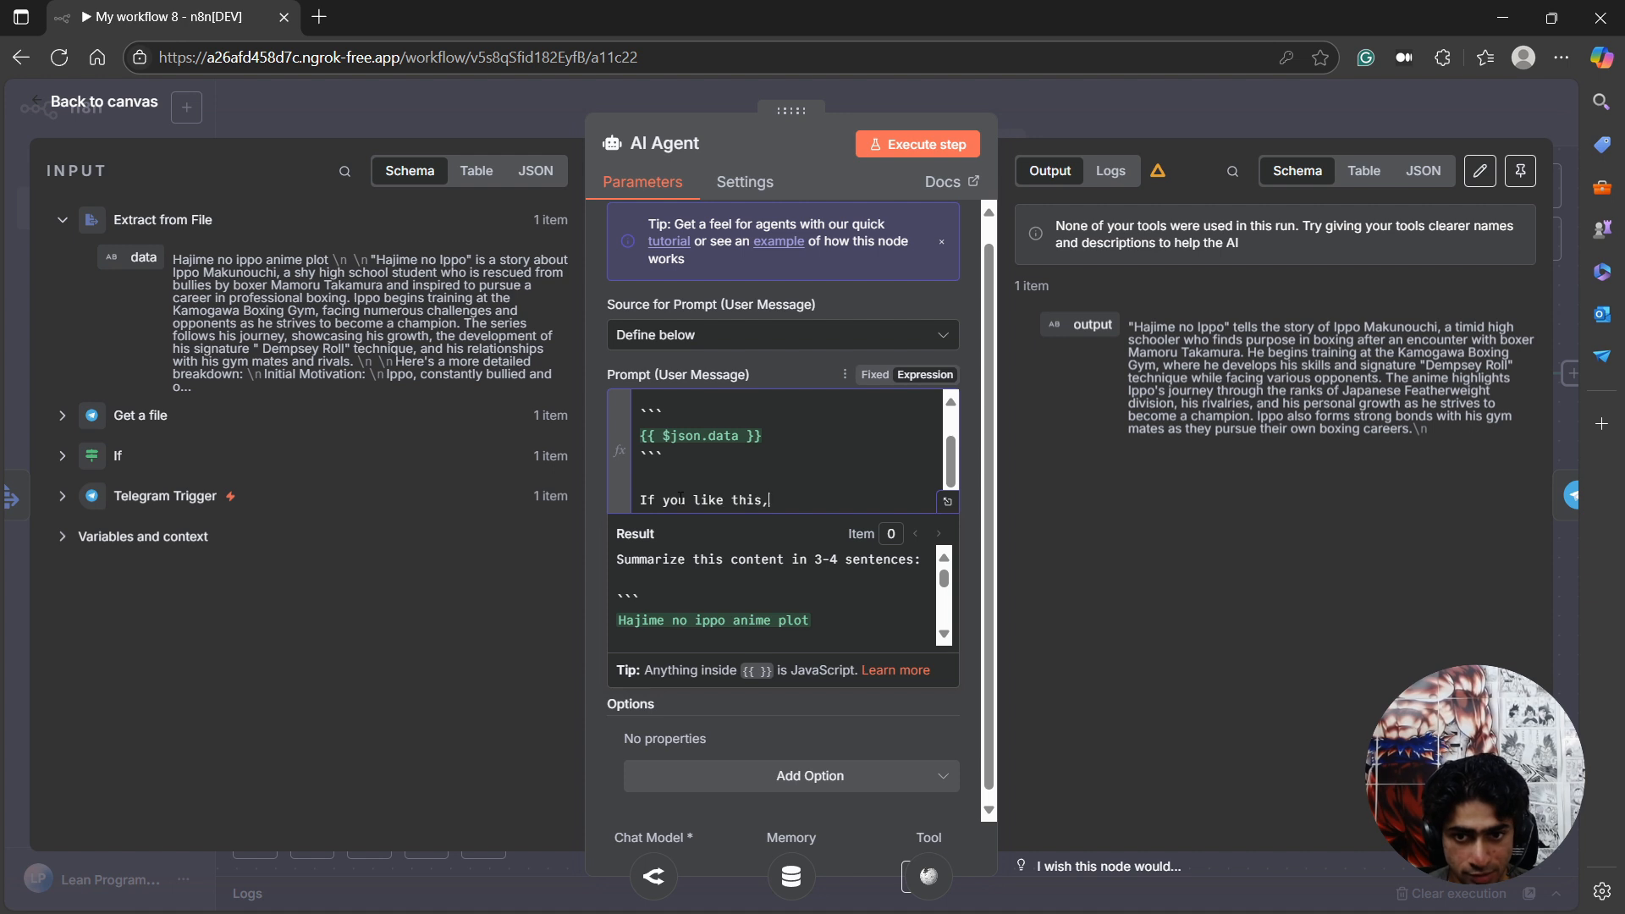
text(ribe to)
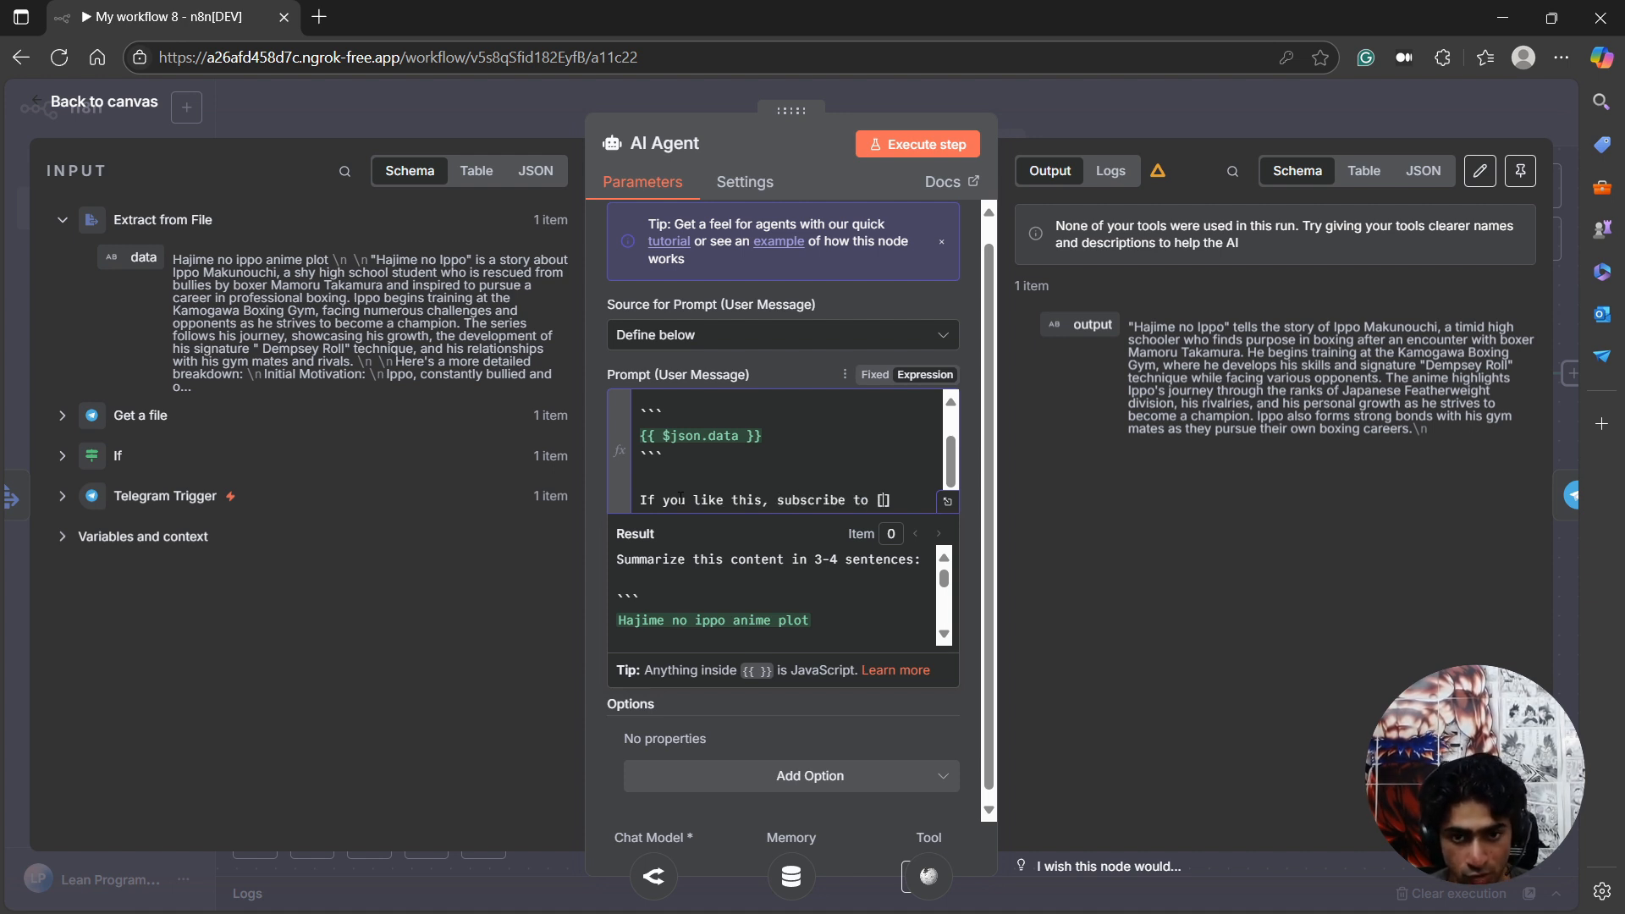
text( [@TheLeanProgrammer)
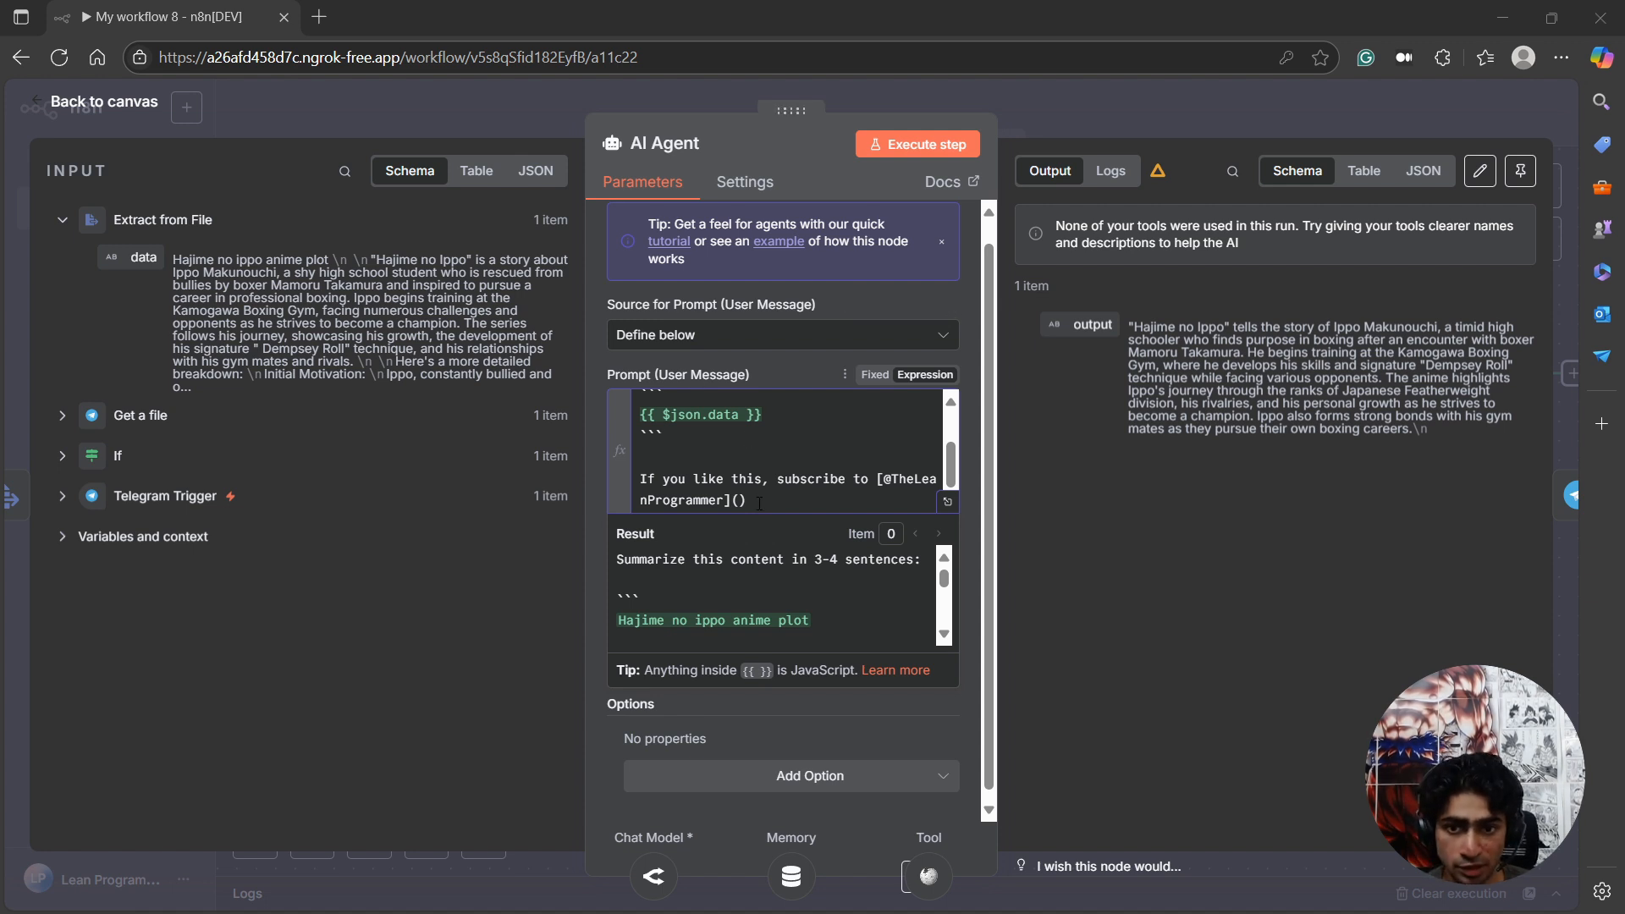
text(https://www.youtube.com/@TheLeanProgrammer/)
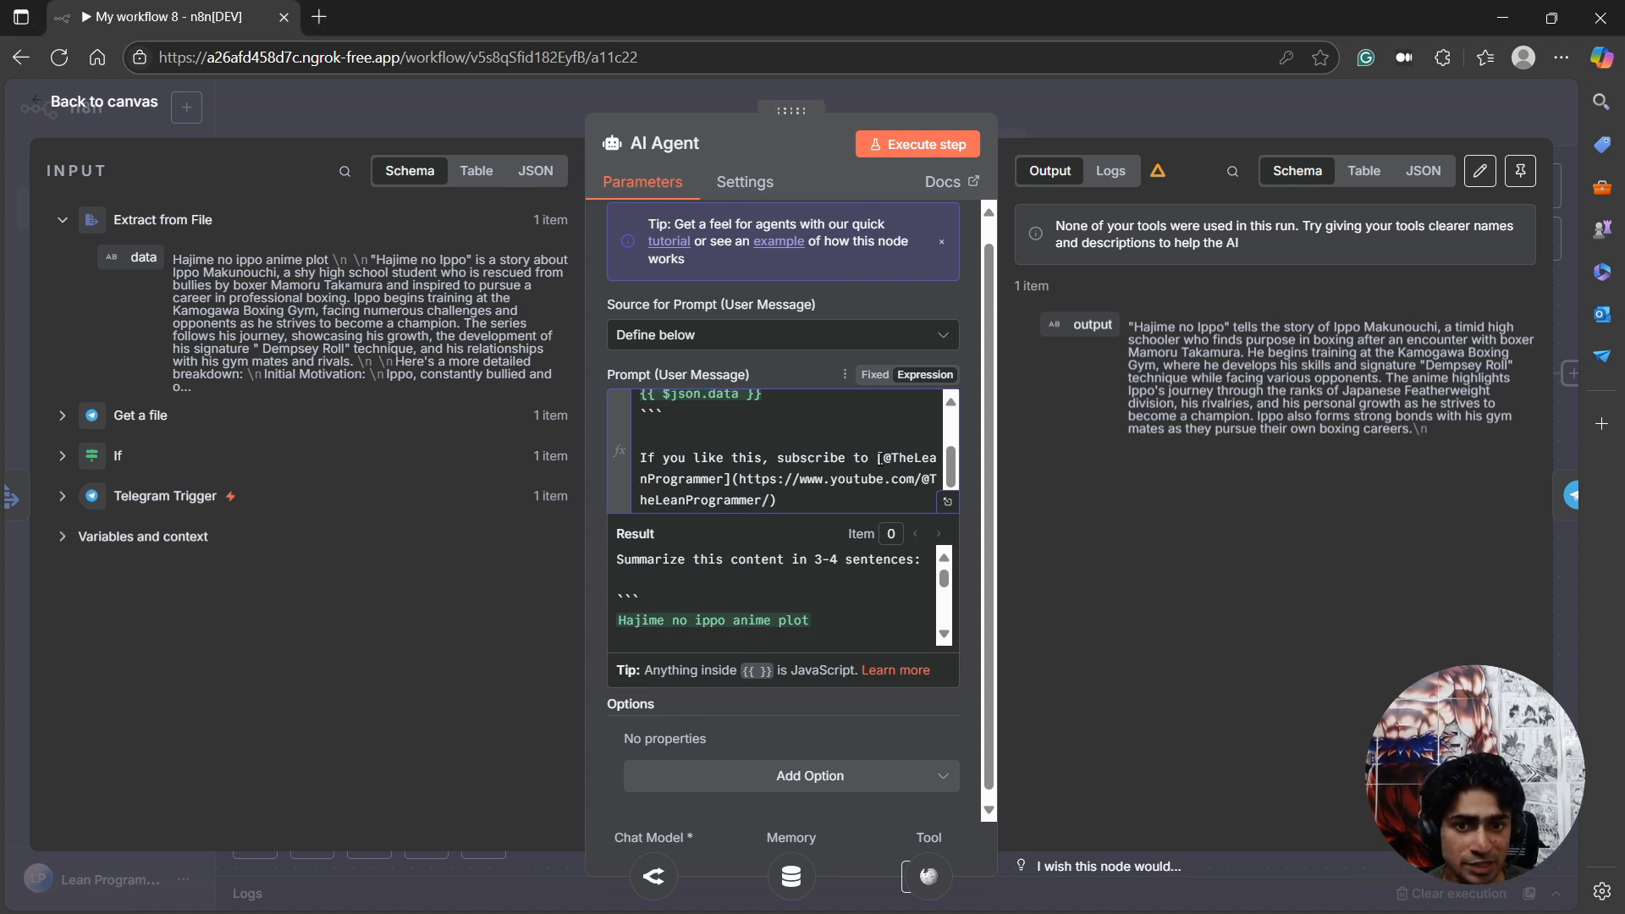
drag(880, 458, 779, 508)
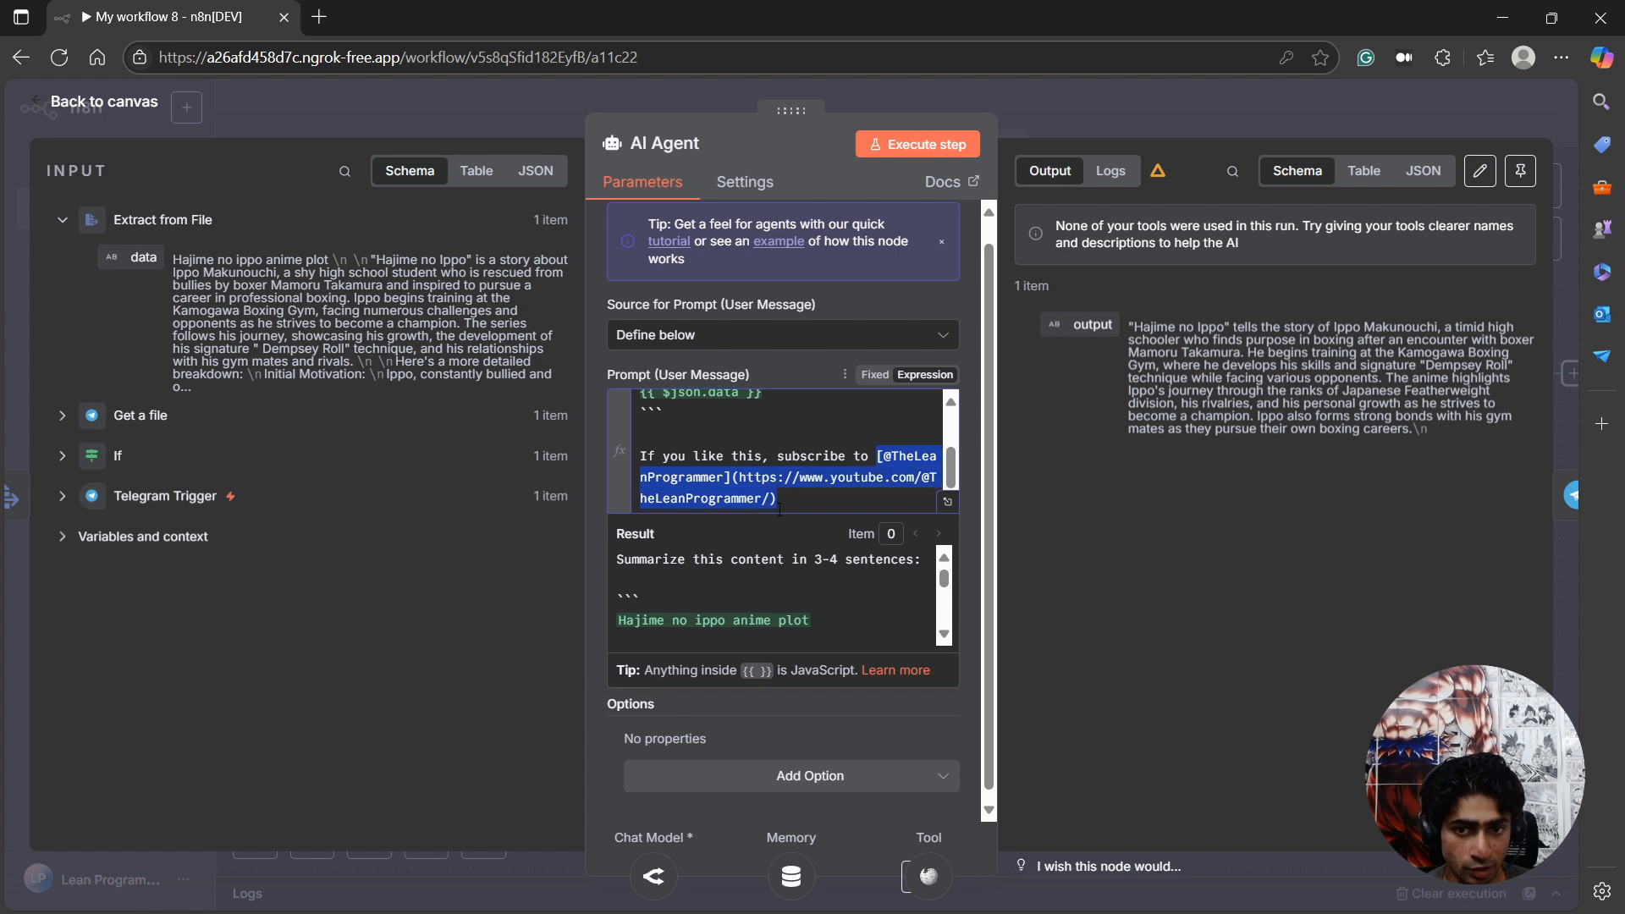
Execute the AI Agent step to test the subscribe line in its output, and delete that line from the prompt.
click(918, 144)
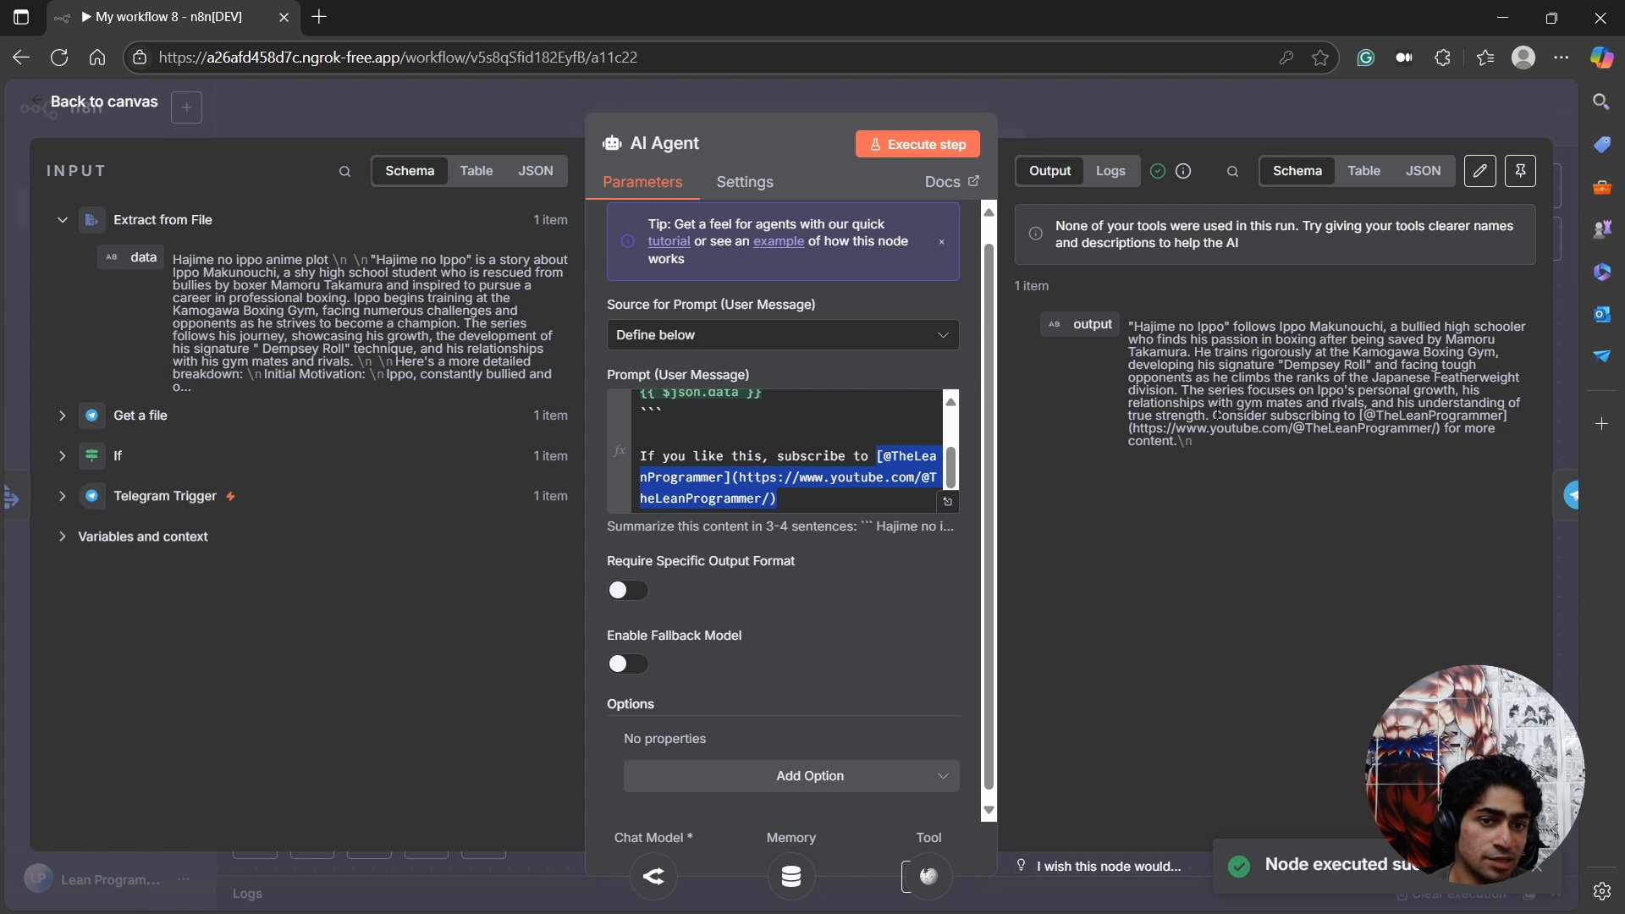
drag(1217, 414, 1193, 441)
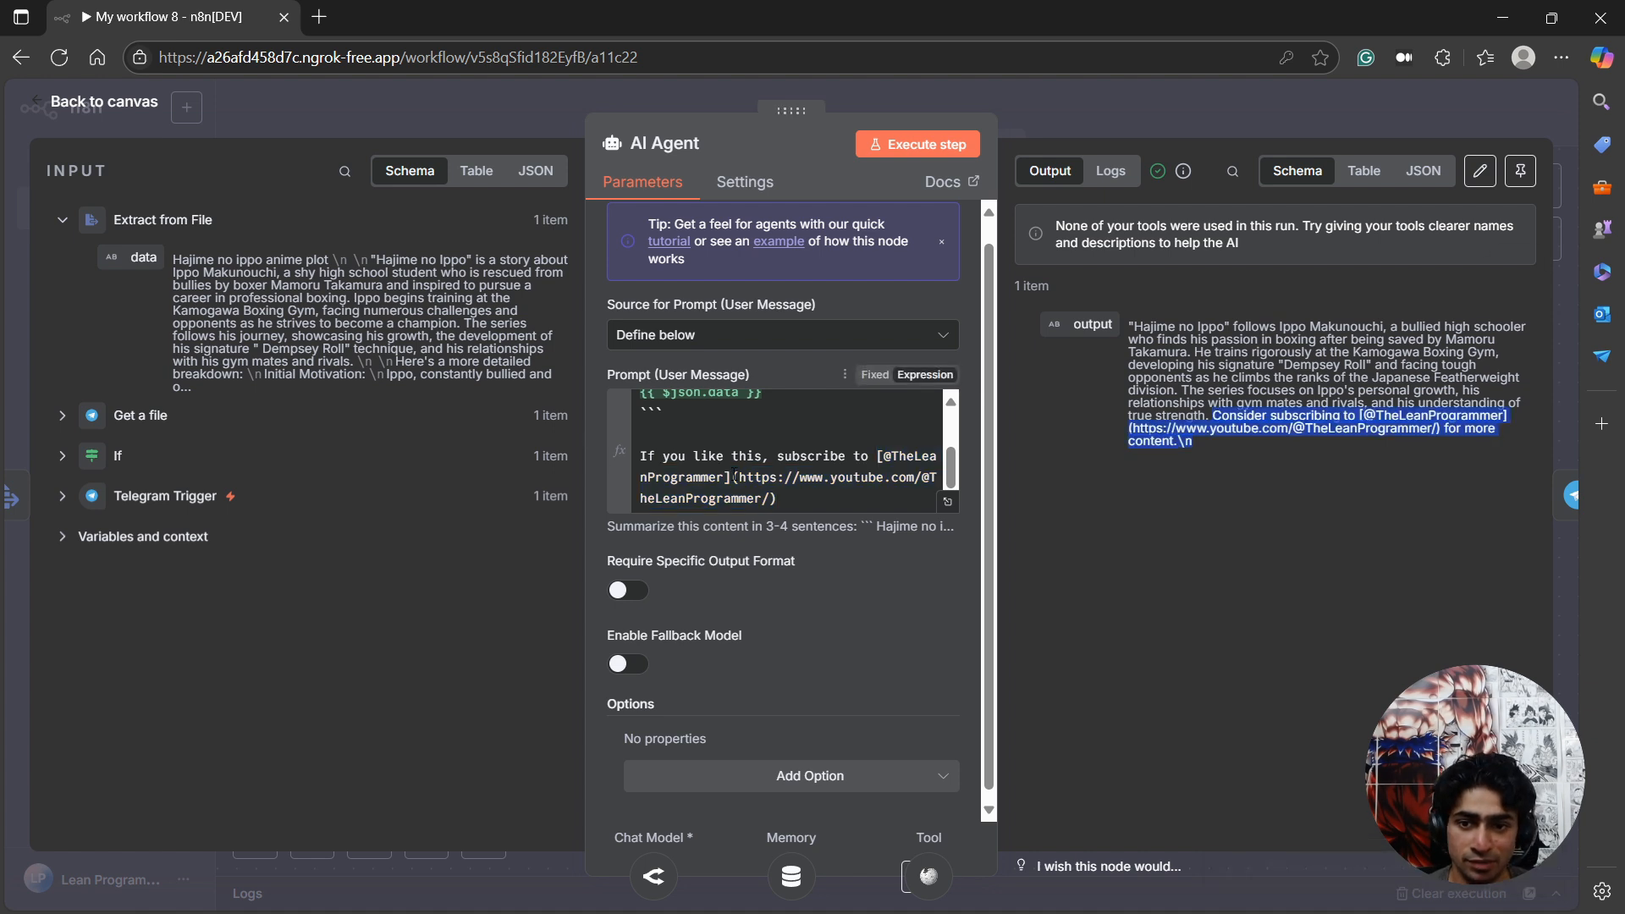
drag(779, 499, 643, 456)
key(ctrl+c)
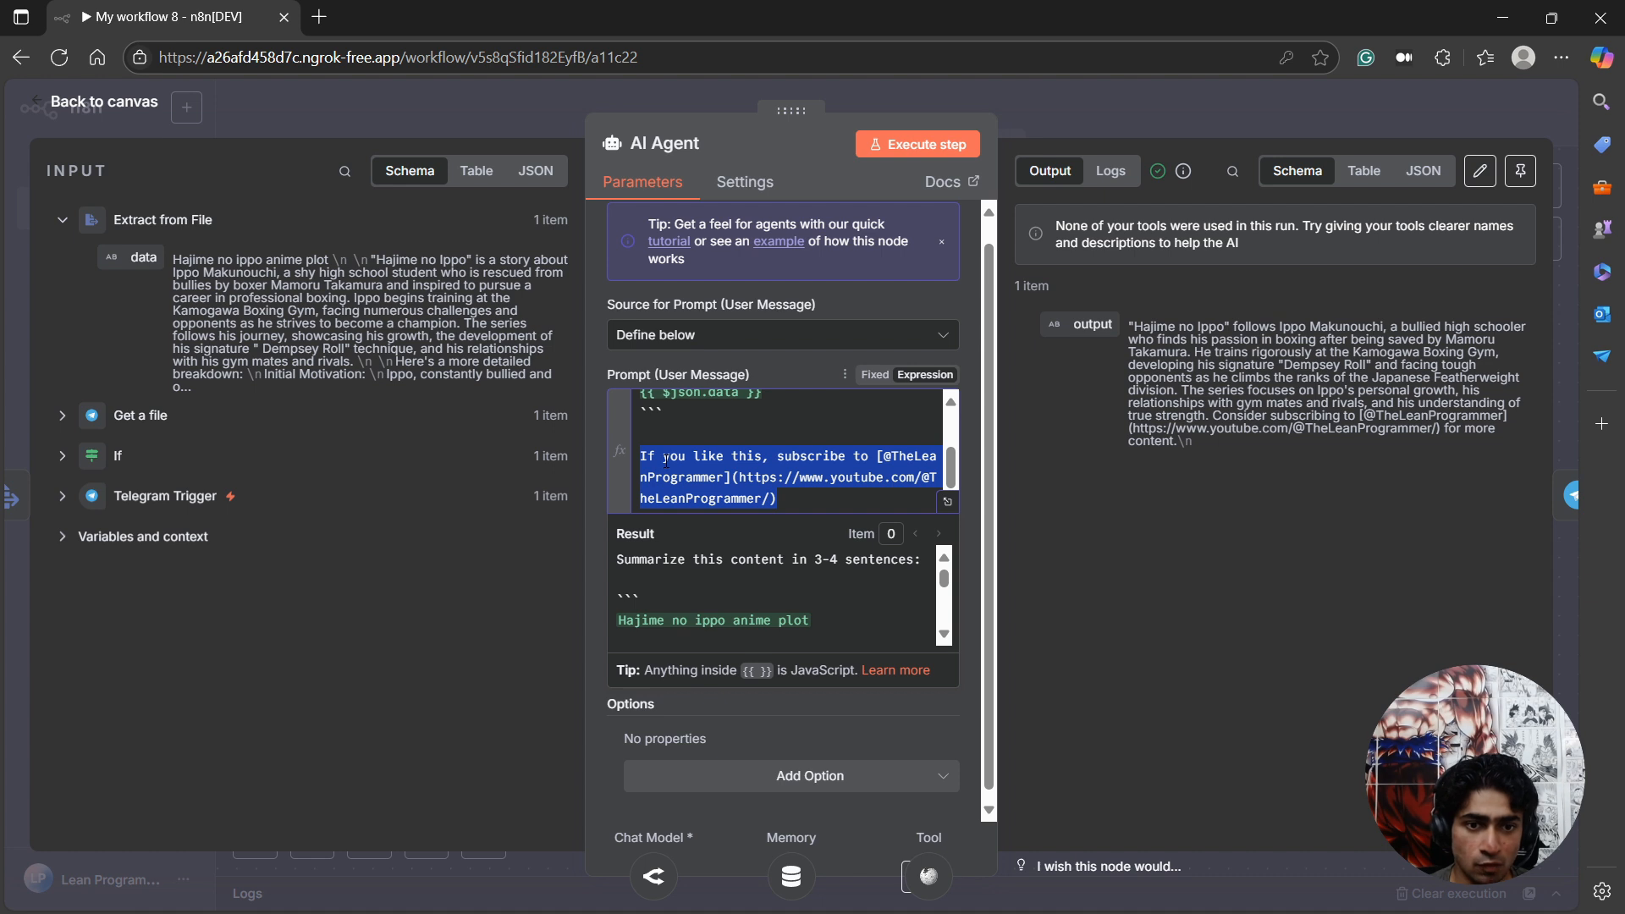
key(BackSpace)
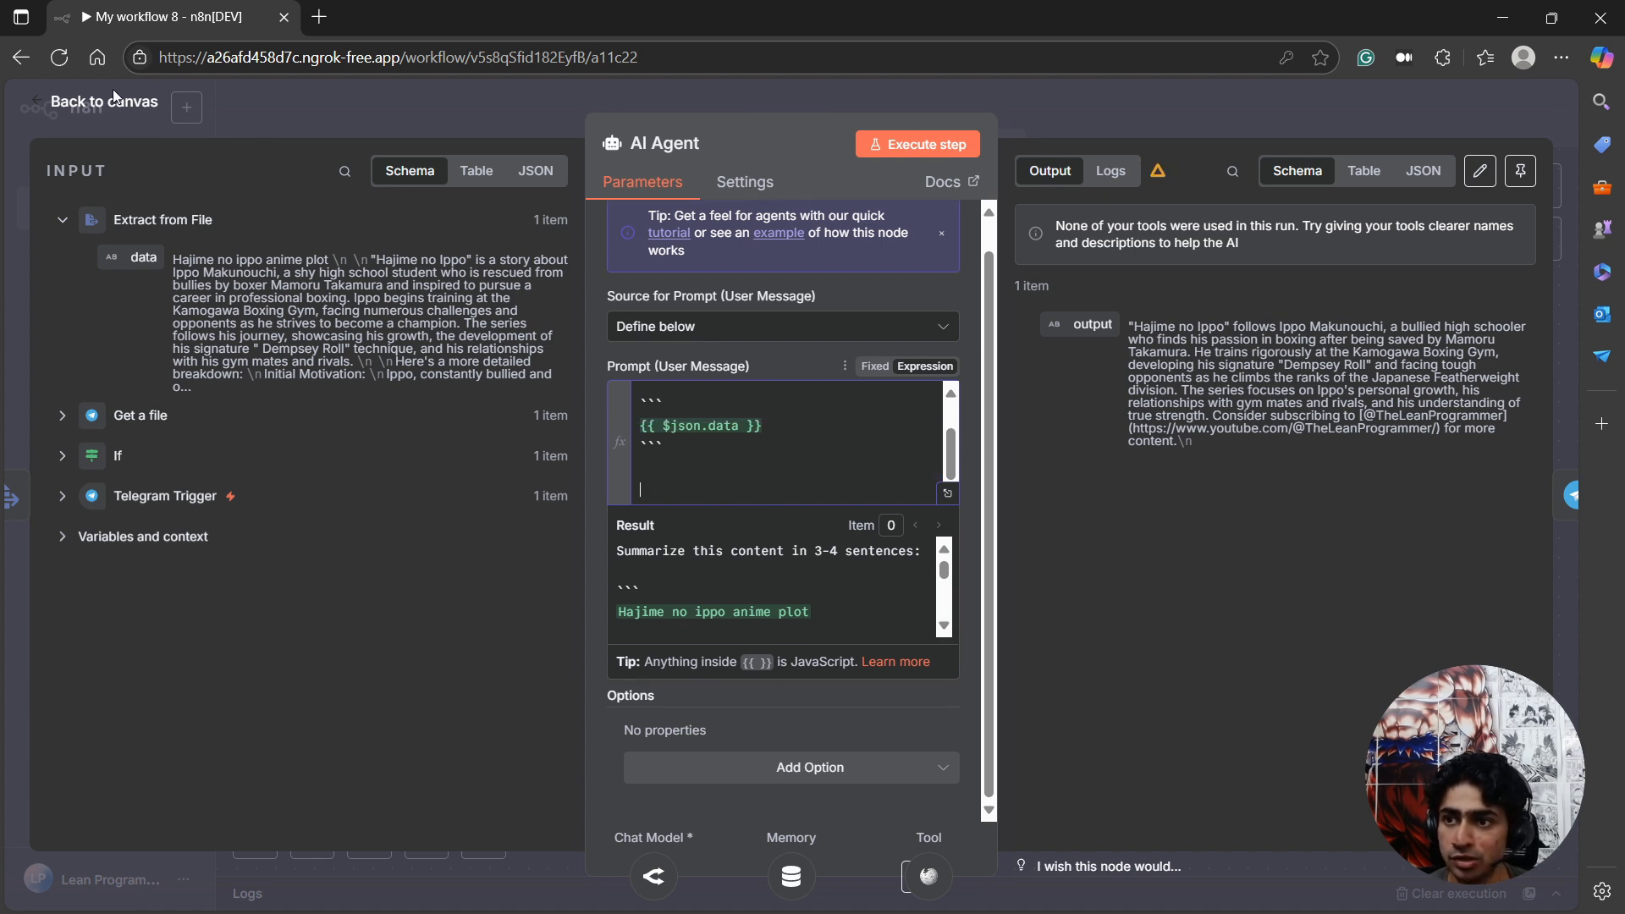
Execute the AI Agent step again with the shortened prompt and return to the workflow canvas.
click(911, 145)
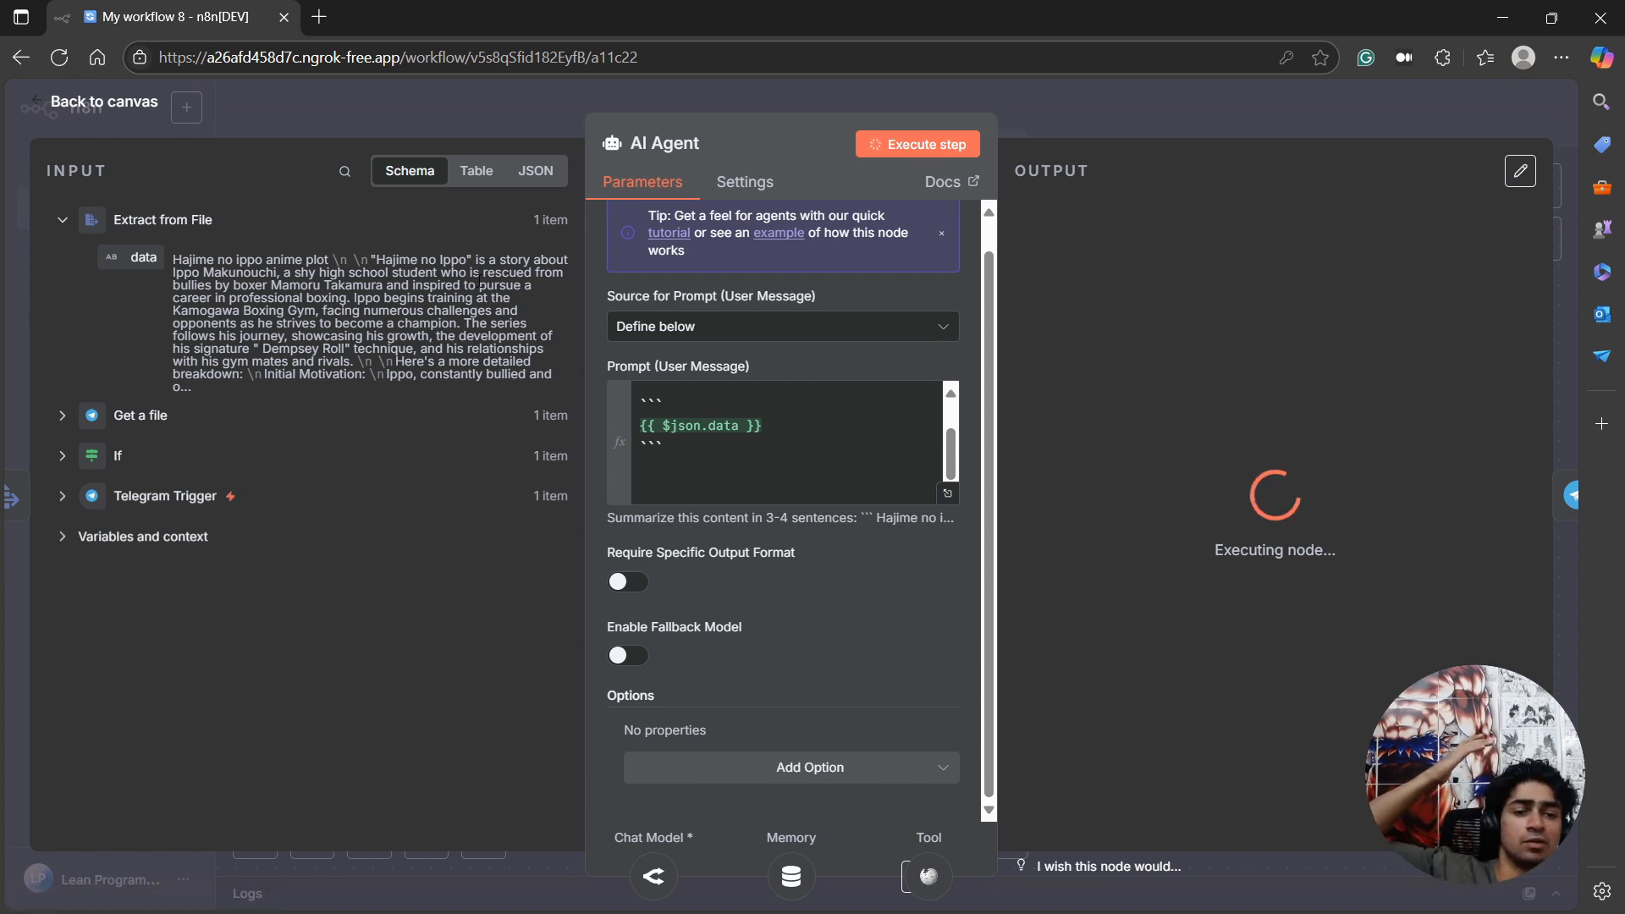
click(159, 93)
double_click(1364, 410)
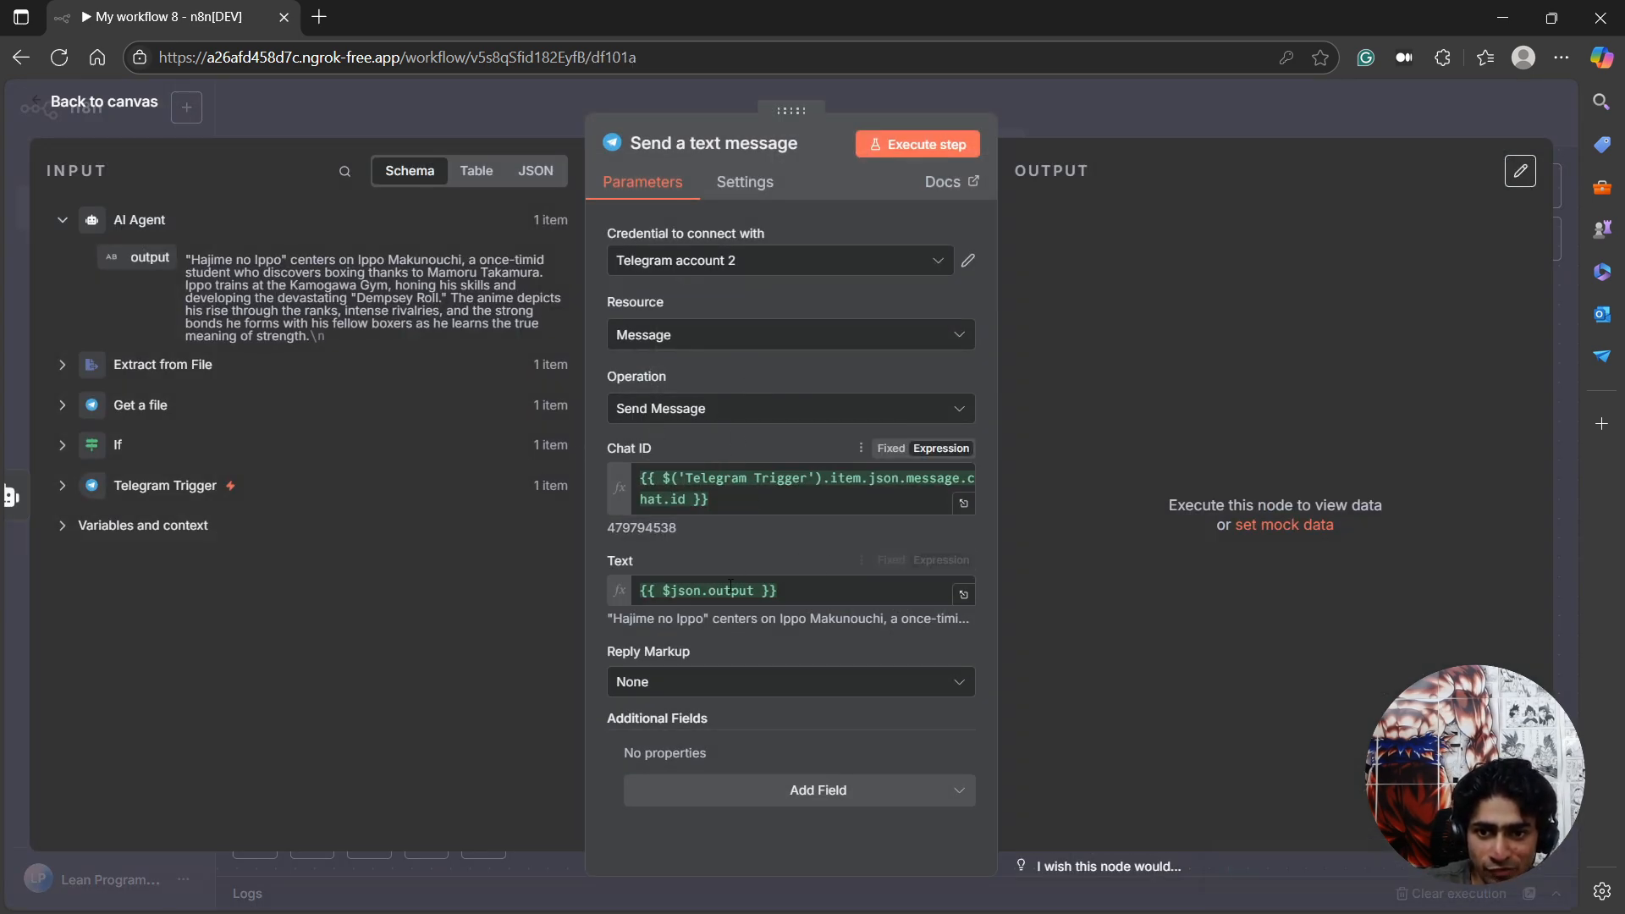
click(826, 592)
key(Return)
key(Return)
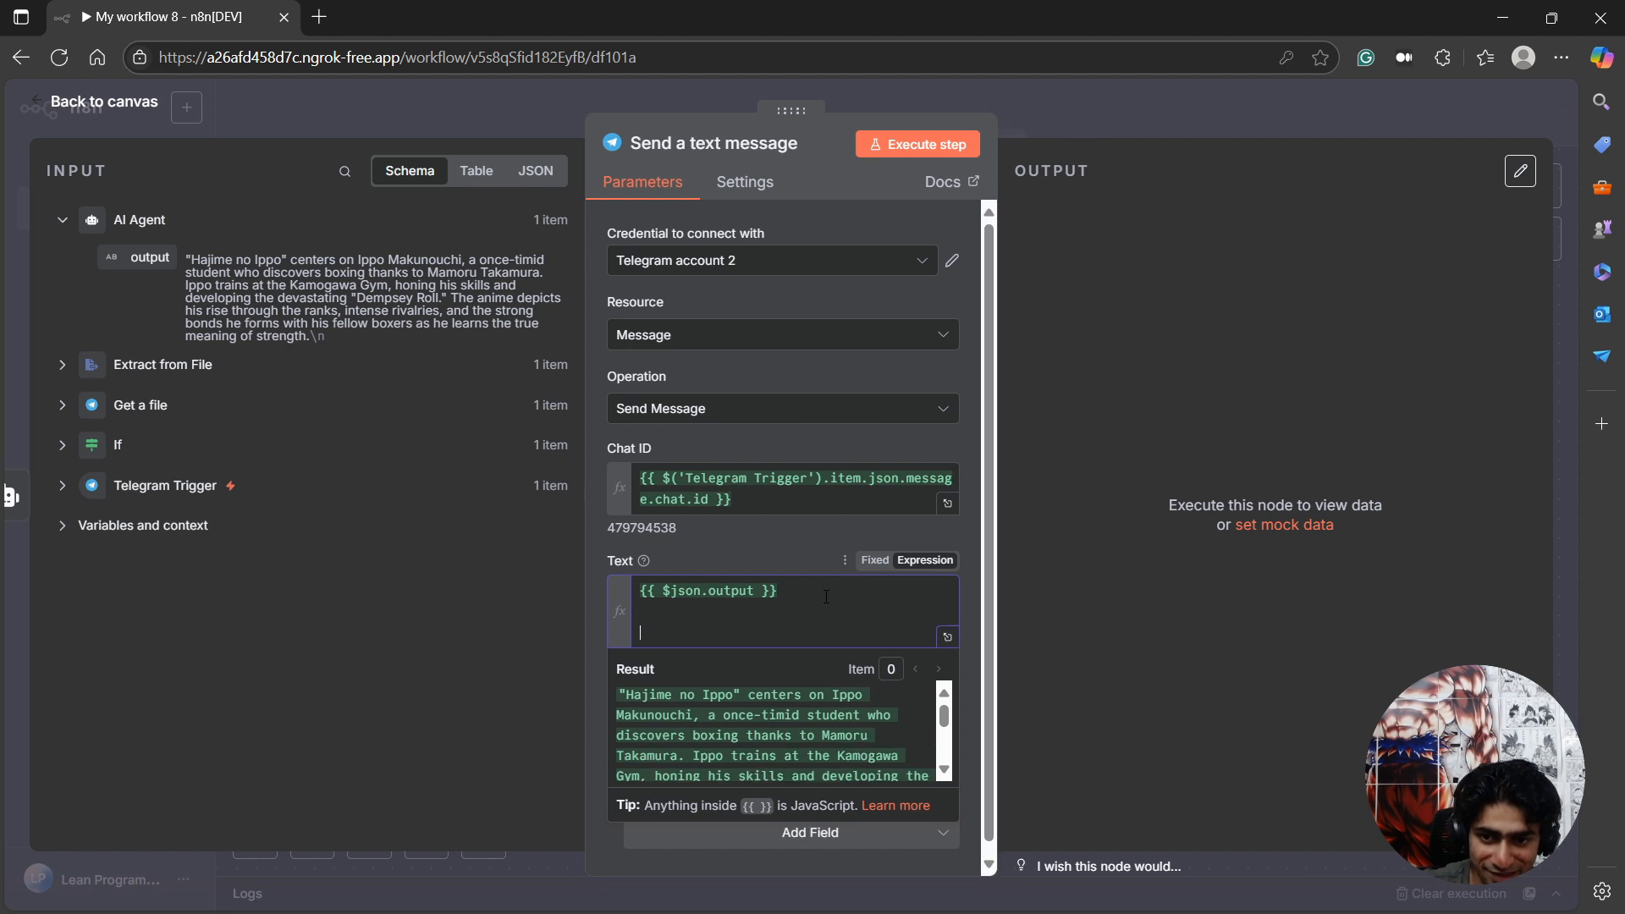
key(Return)
key(Return)
key(Up)
key(Up)
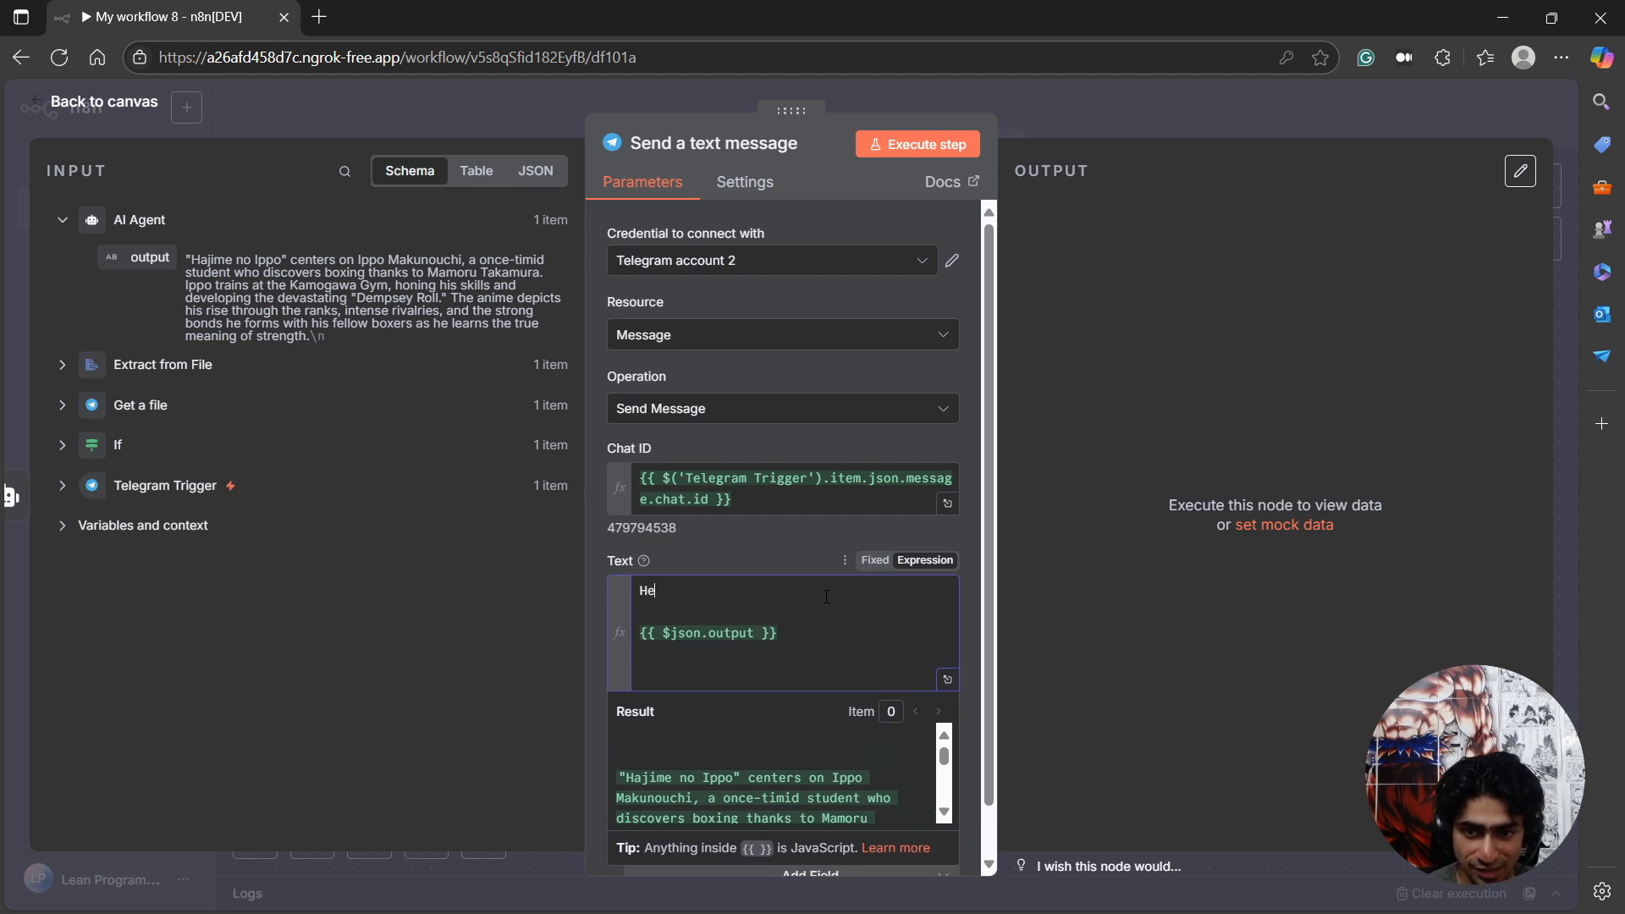
text(Here's your summary:)
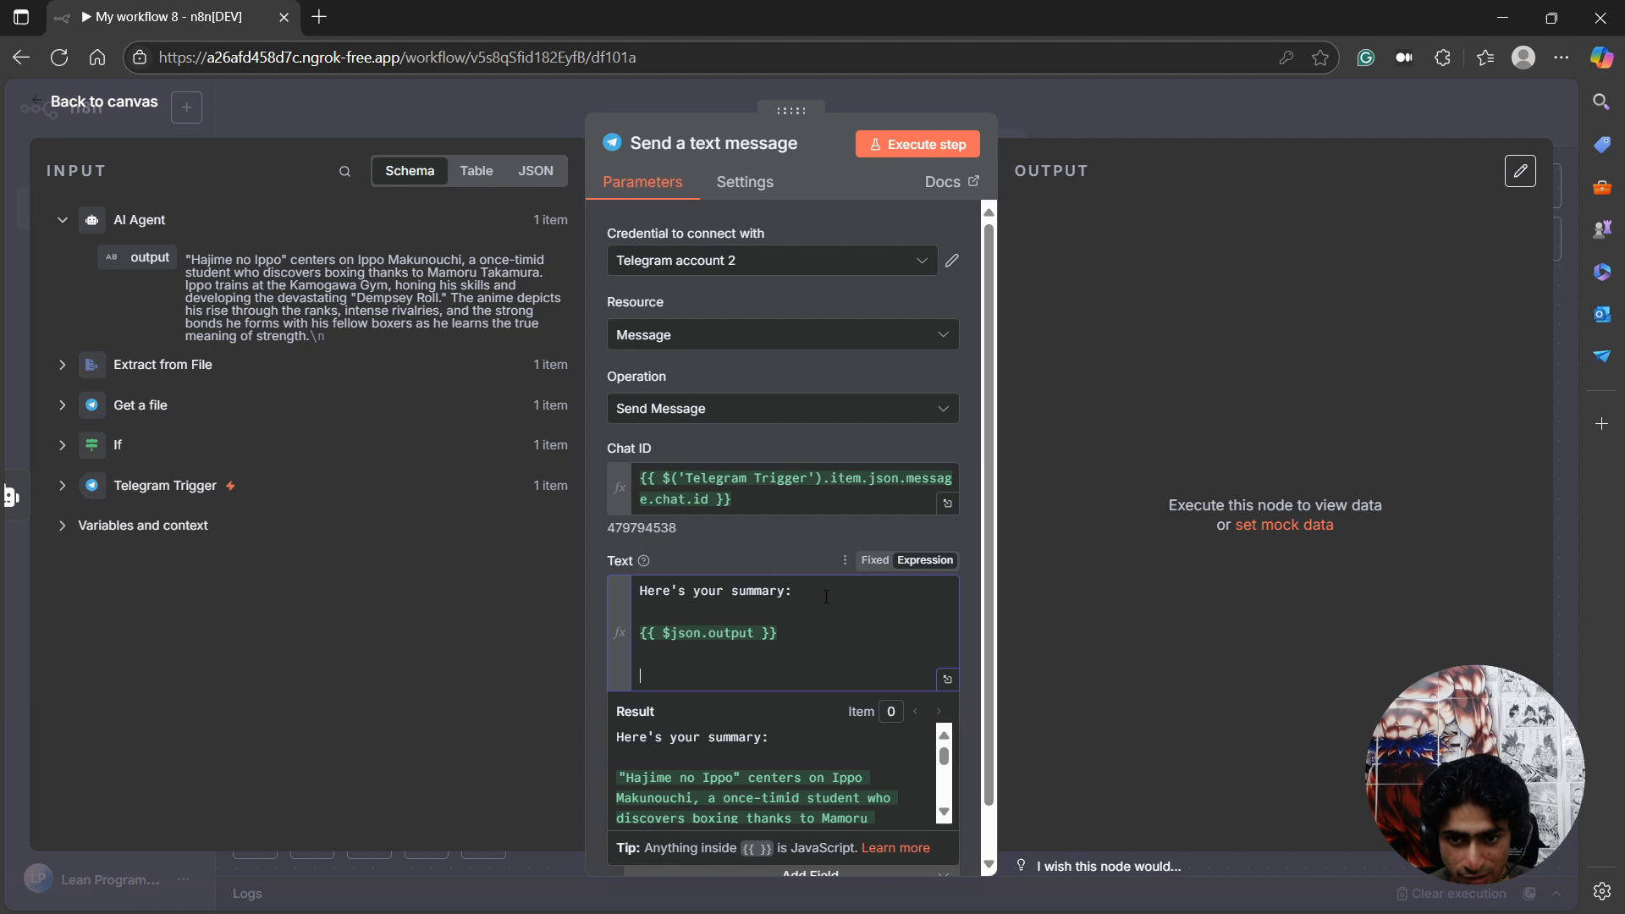
key(ctrl+v)
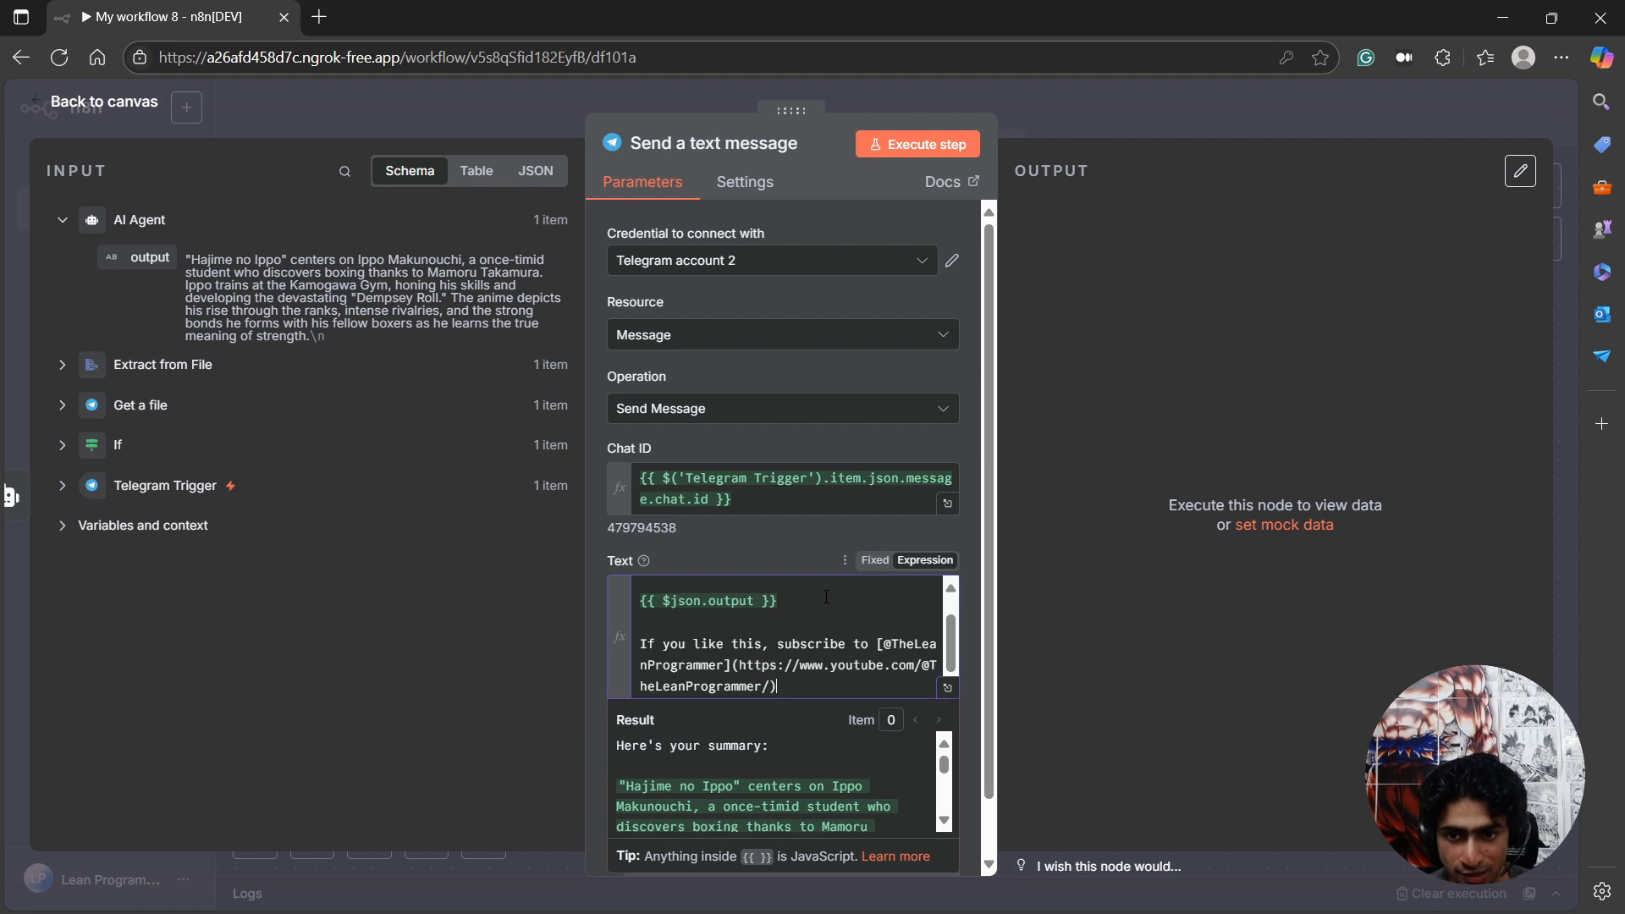
drag(774, 643, 777, 685)
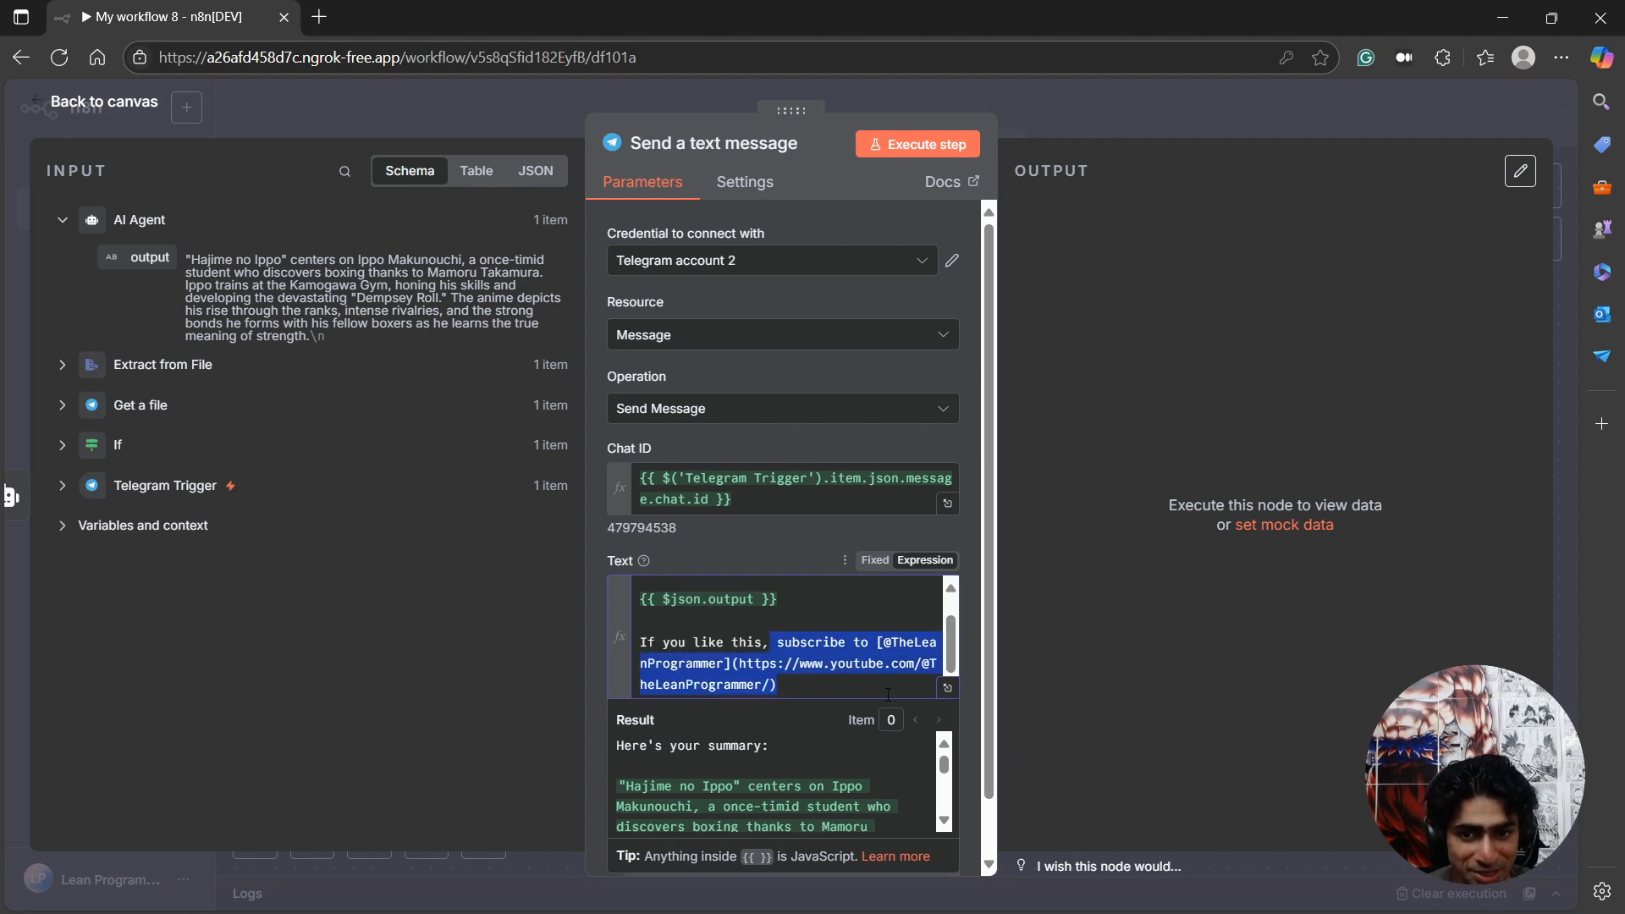
Execute the Send a text message step and compare the new message with the earlier one in the Telegram bot chat.
click(923, 152)
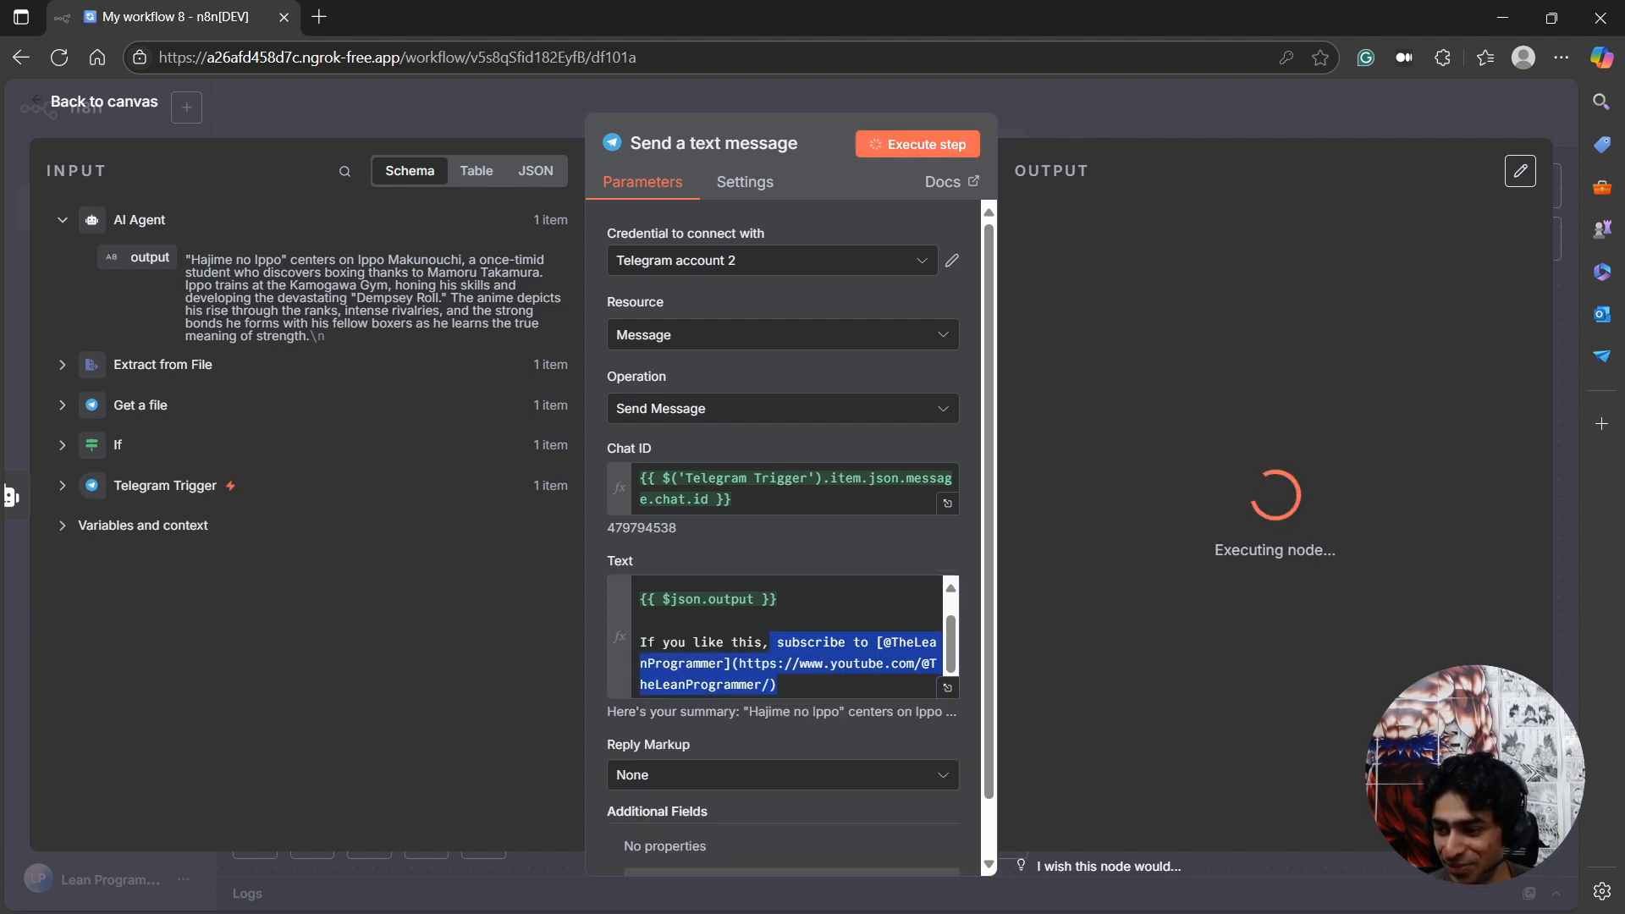
key(alt+Tab)
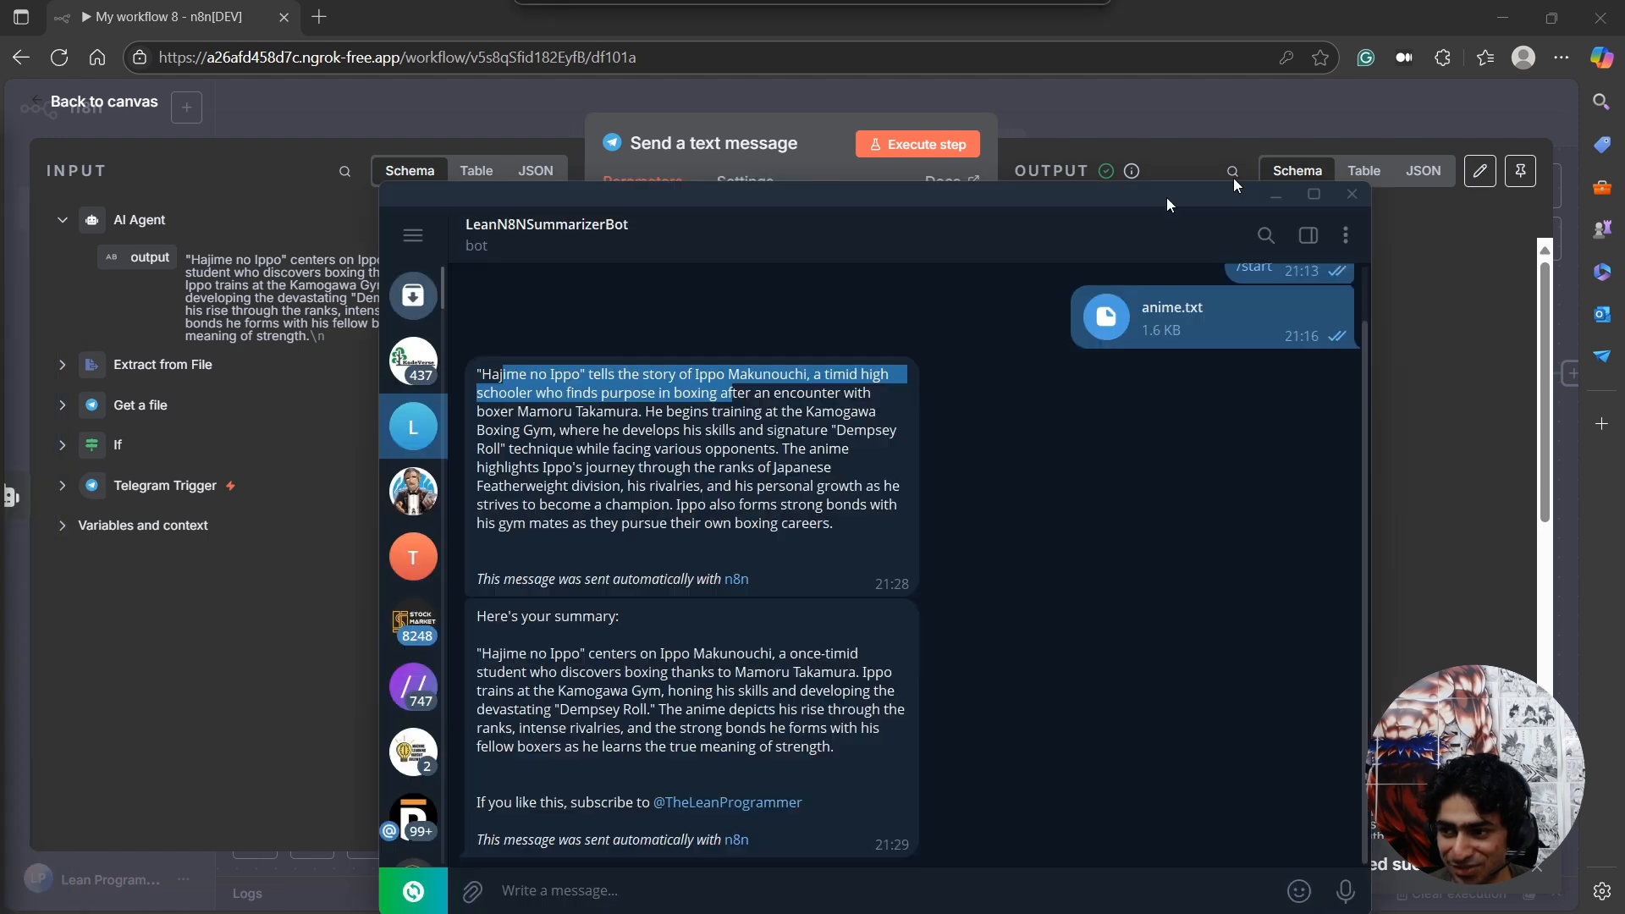
drag(1167, 202, 1439, 93)
drag(785, 509, 903, 540)
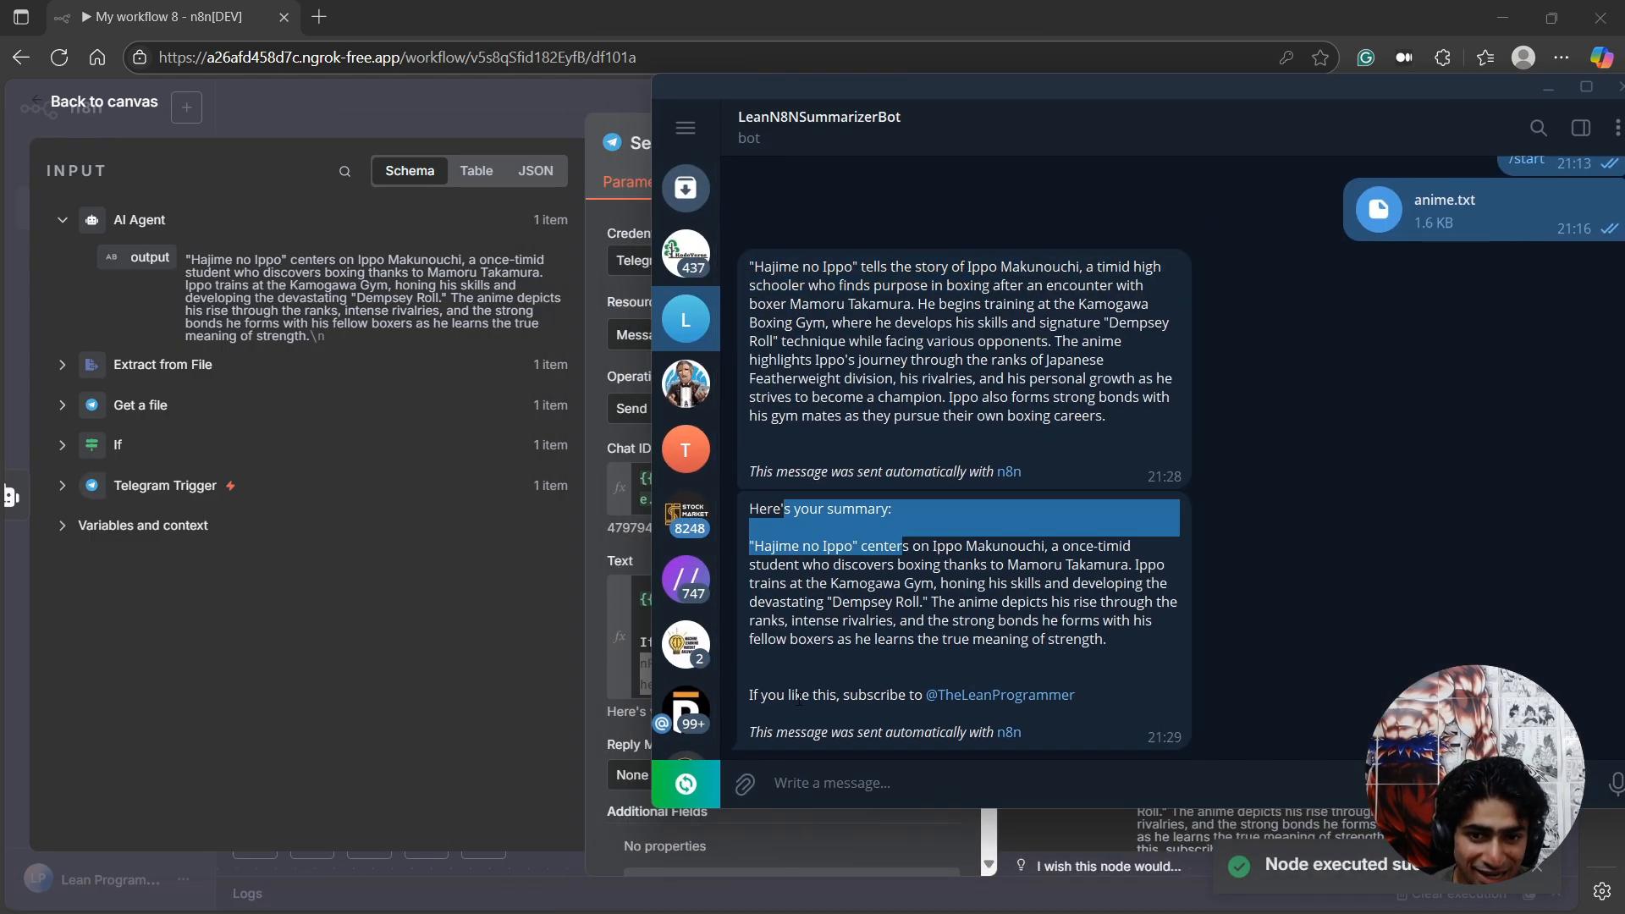
drag(798, 696, 916, 695)
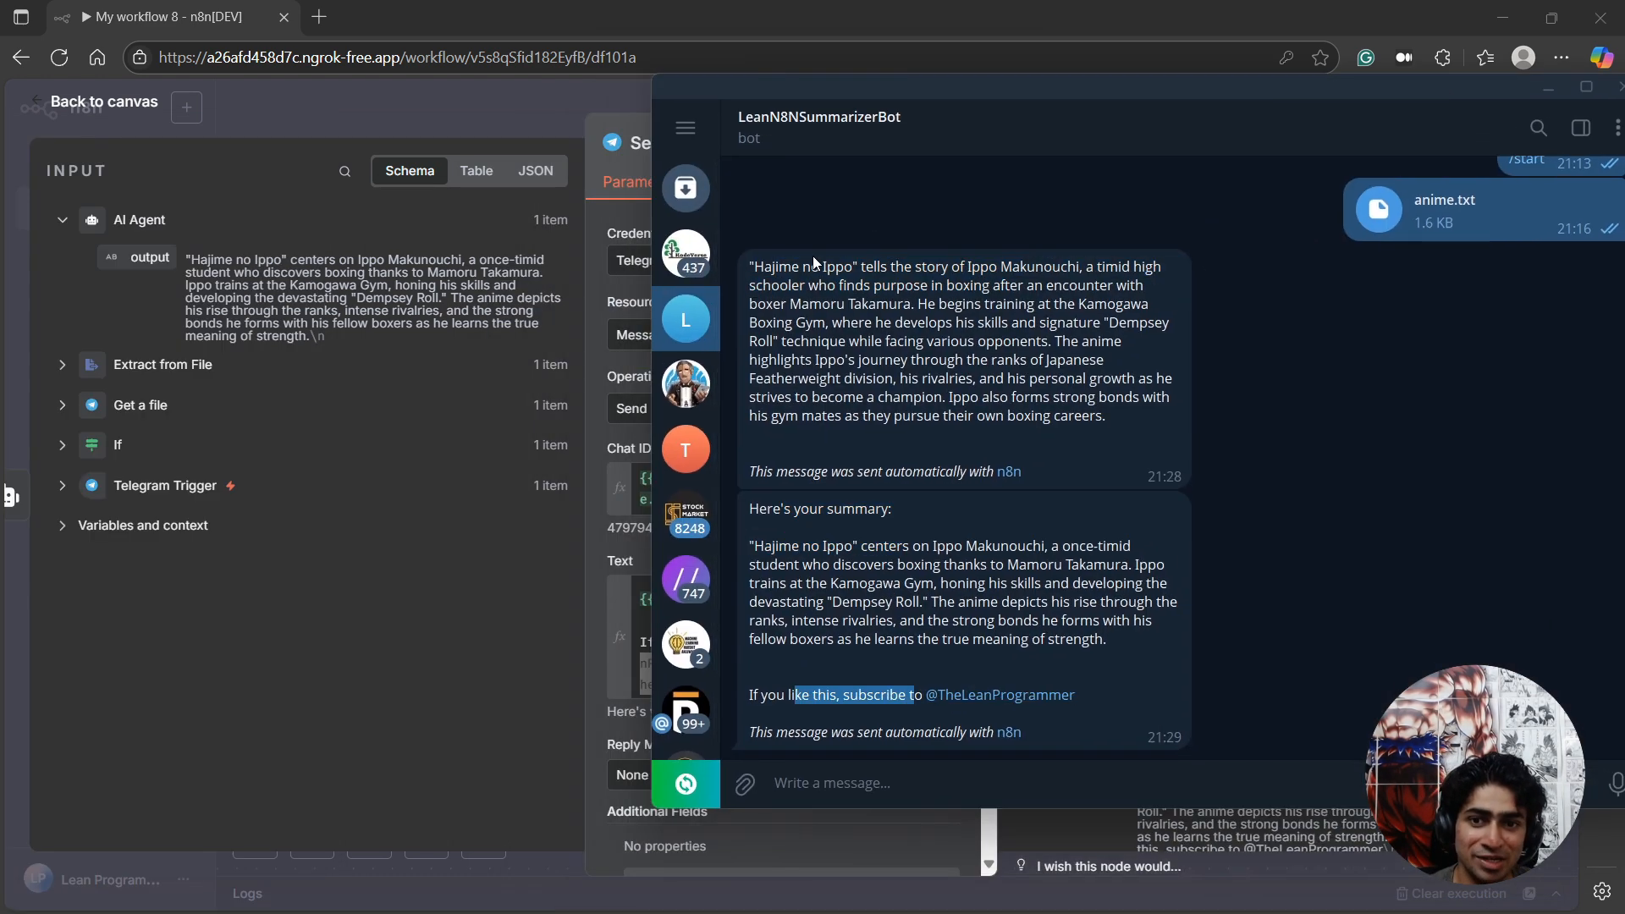
drag(800, 507, 921, 603)
drag(806, 286, 918, 434)
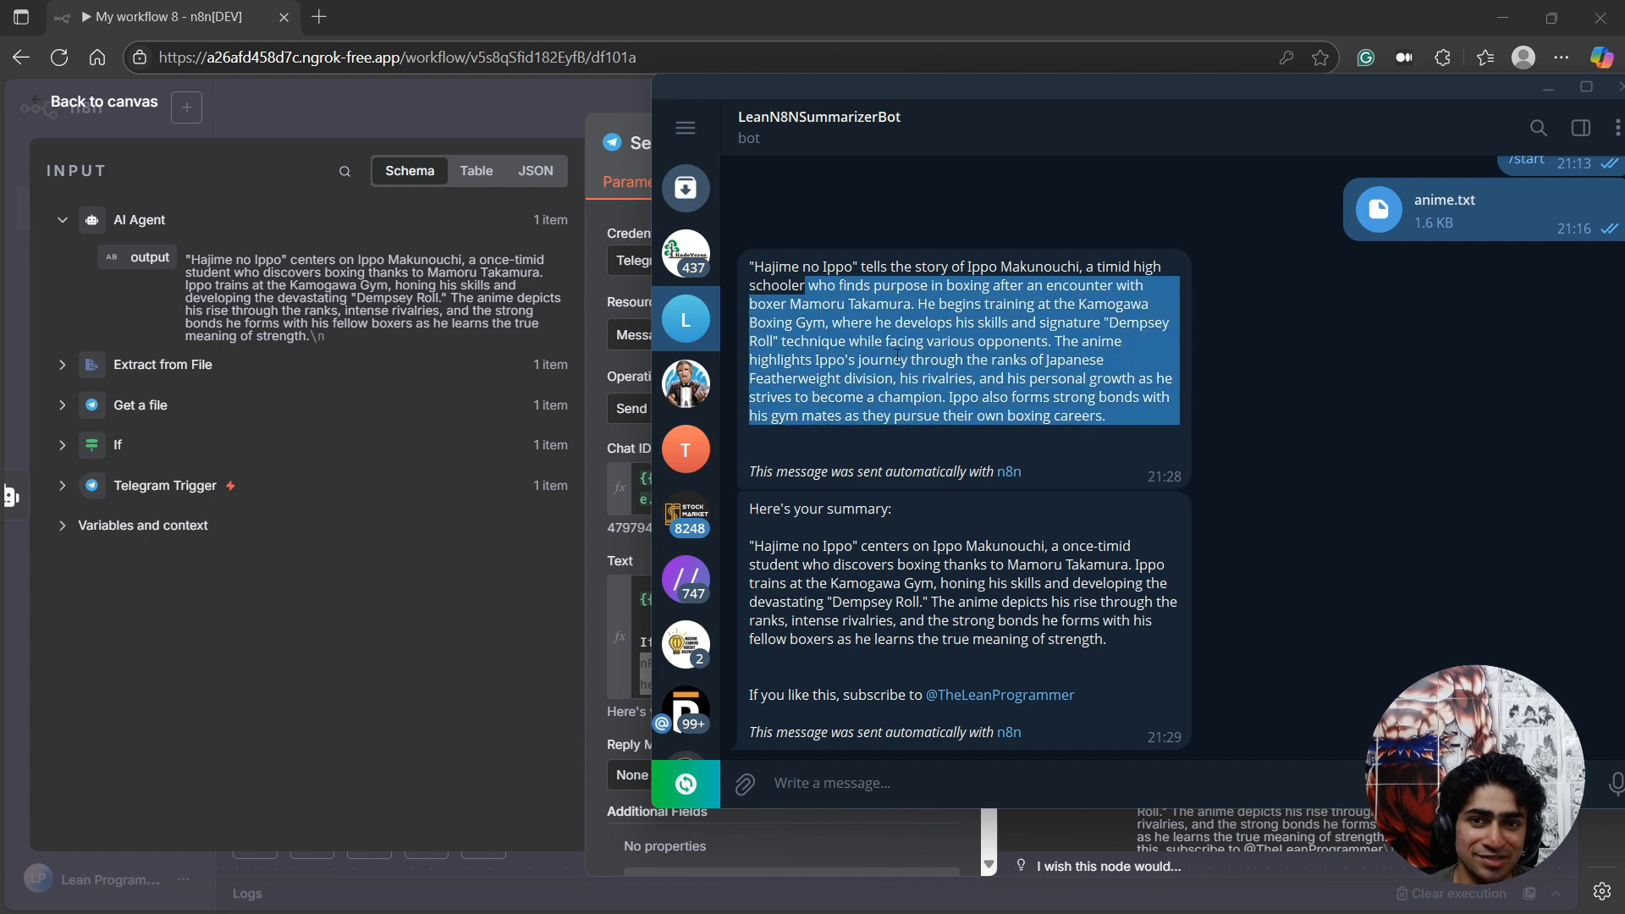
Return to the n8n workflow canvas and review the conditions of the If node.
click(114, 104)
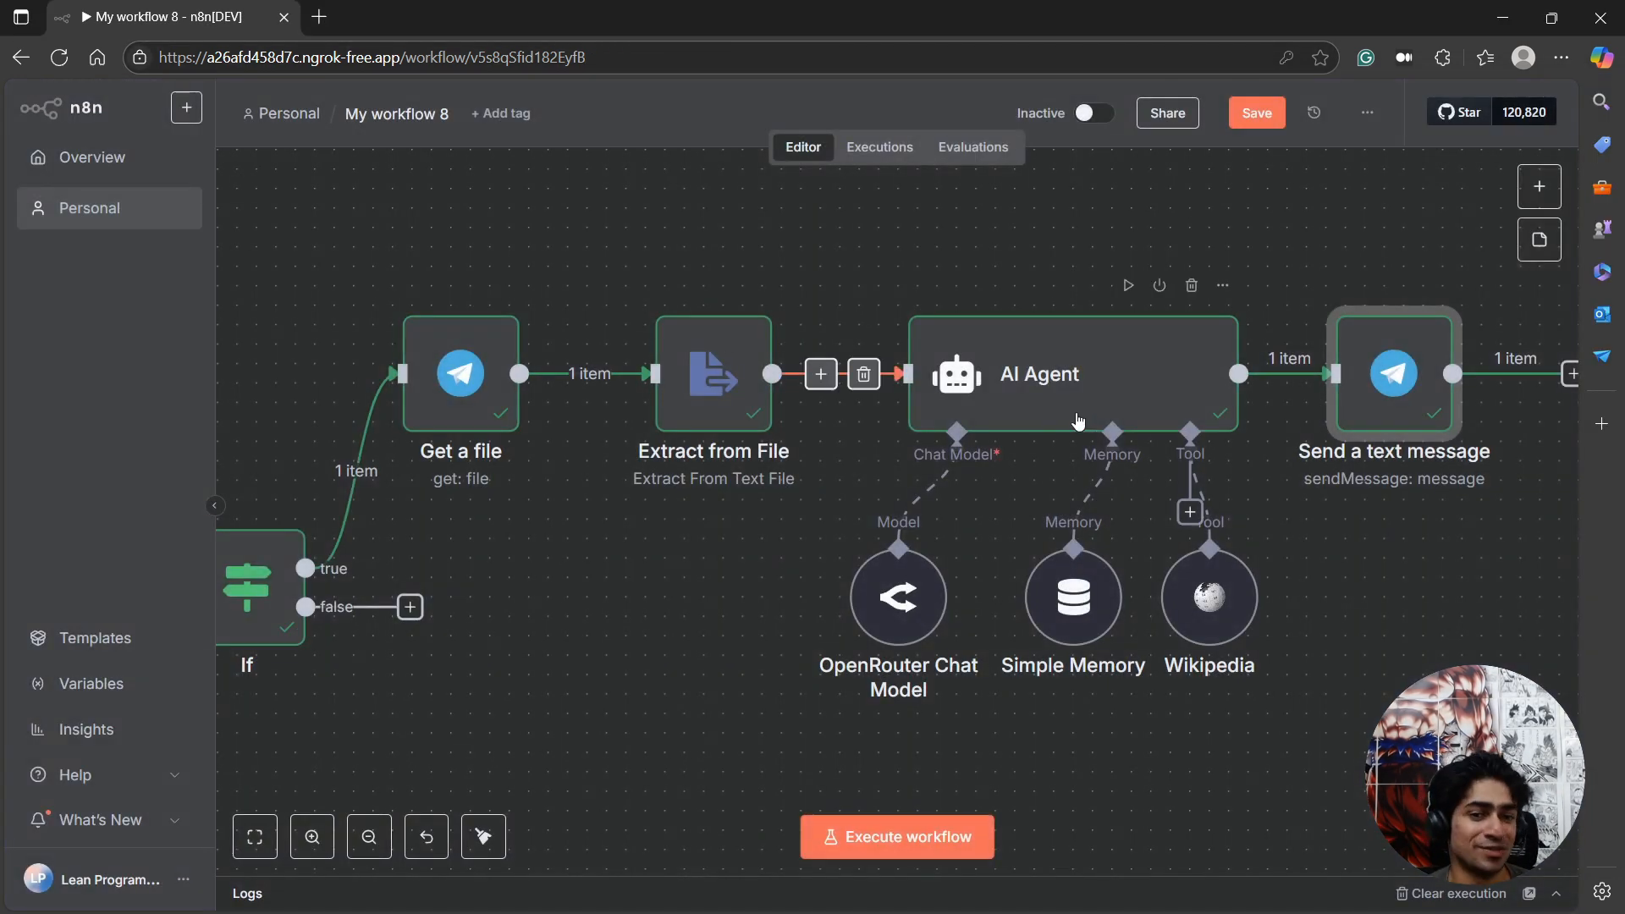
scroll(964, 479, down, 3)
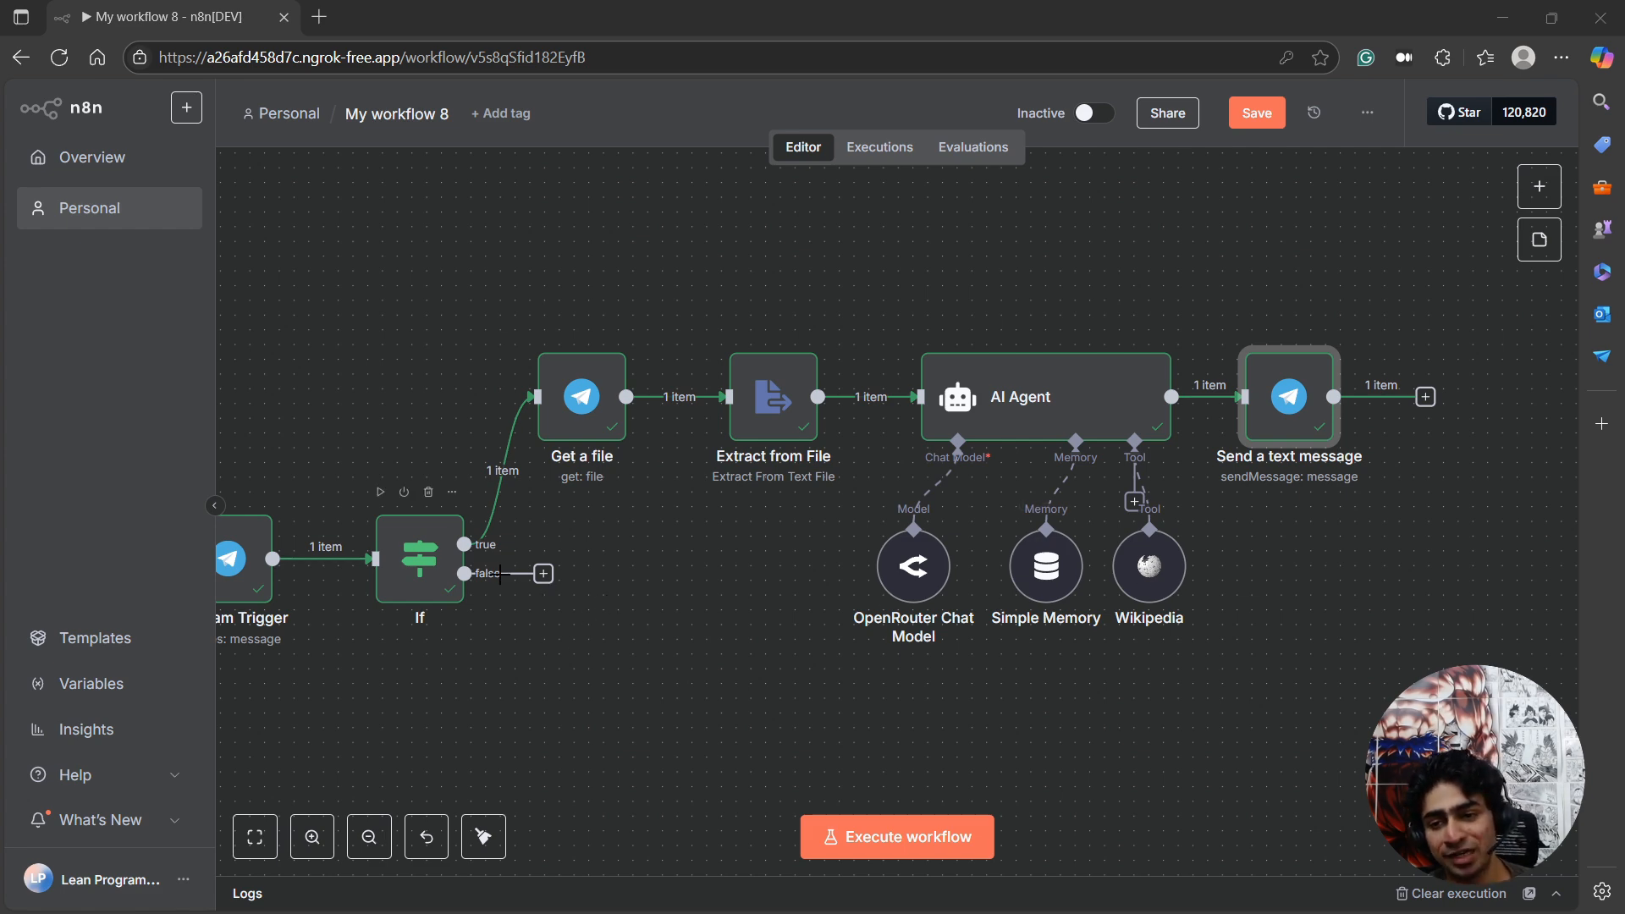
double_click(420, 558)
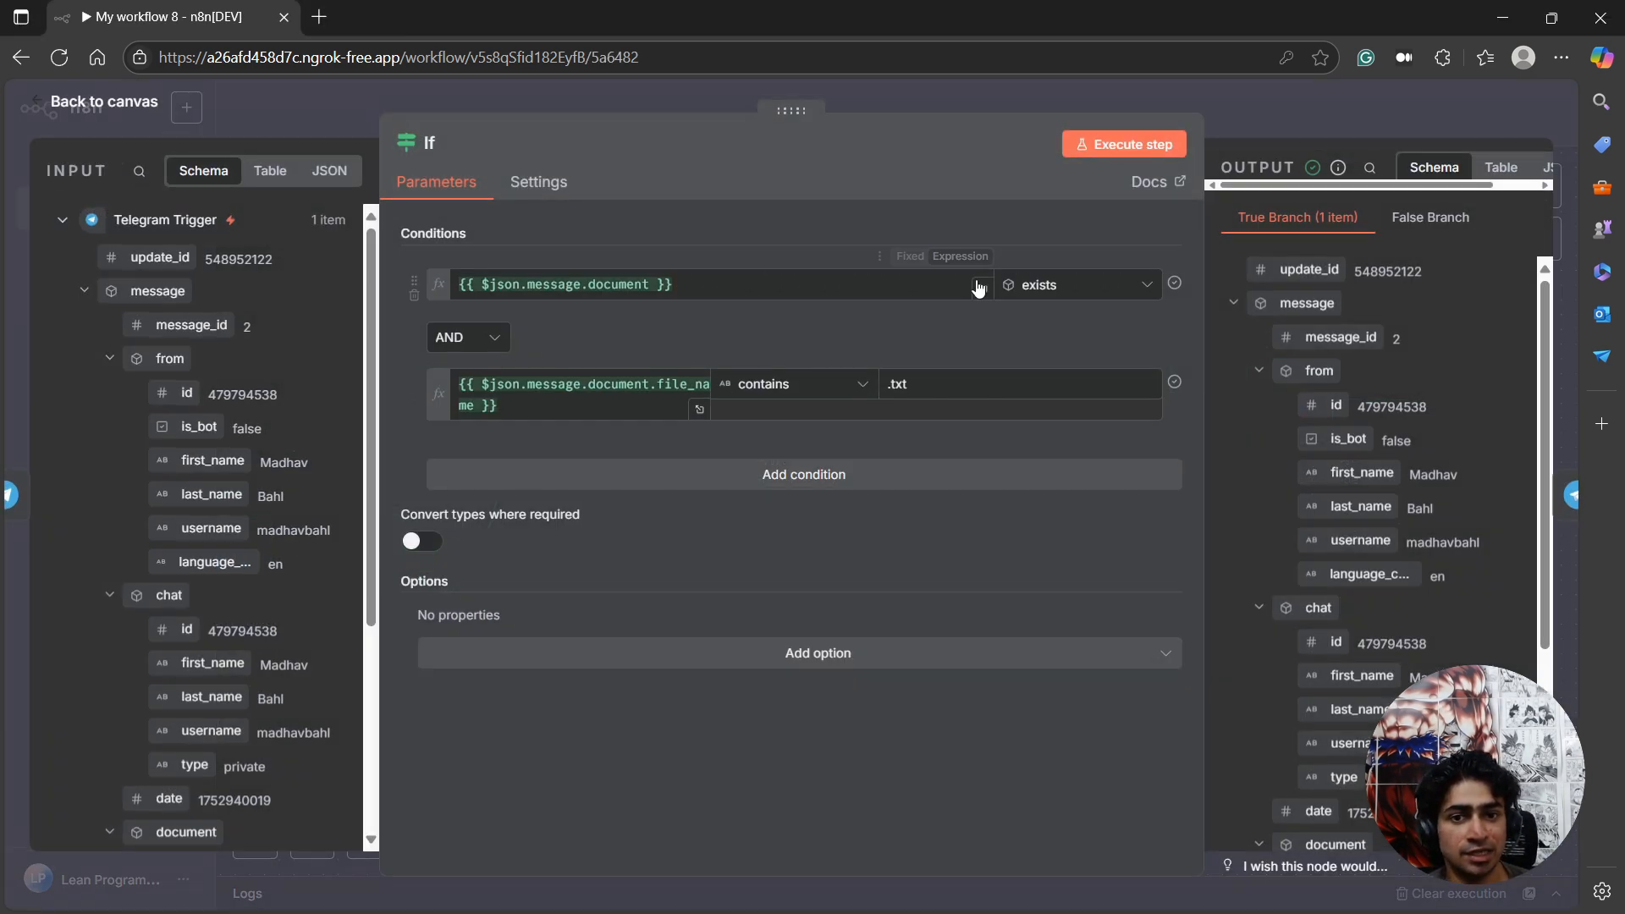
click(142, 105)
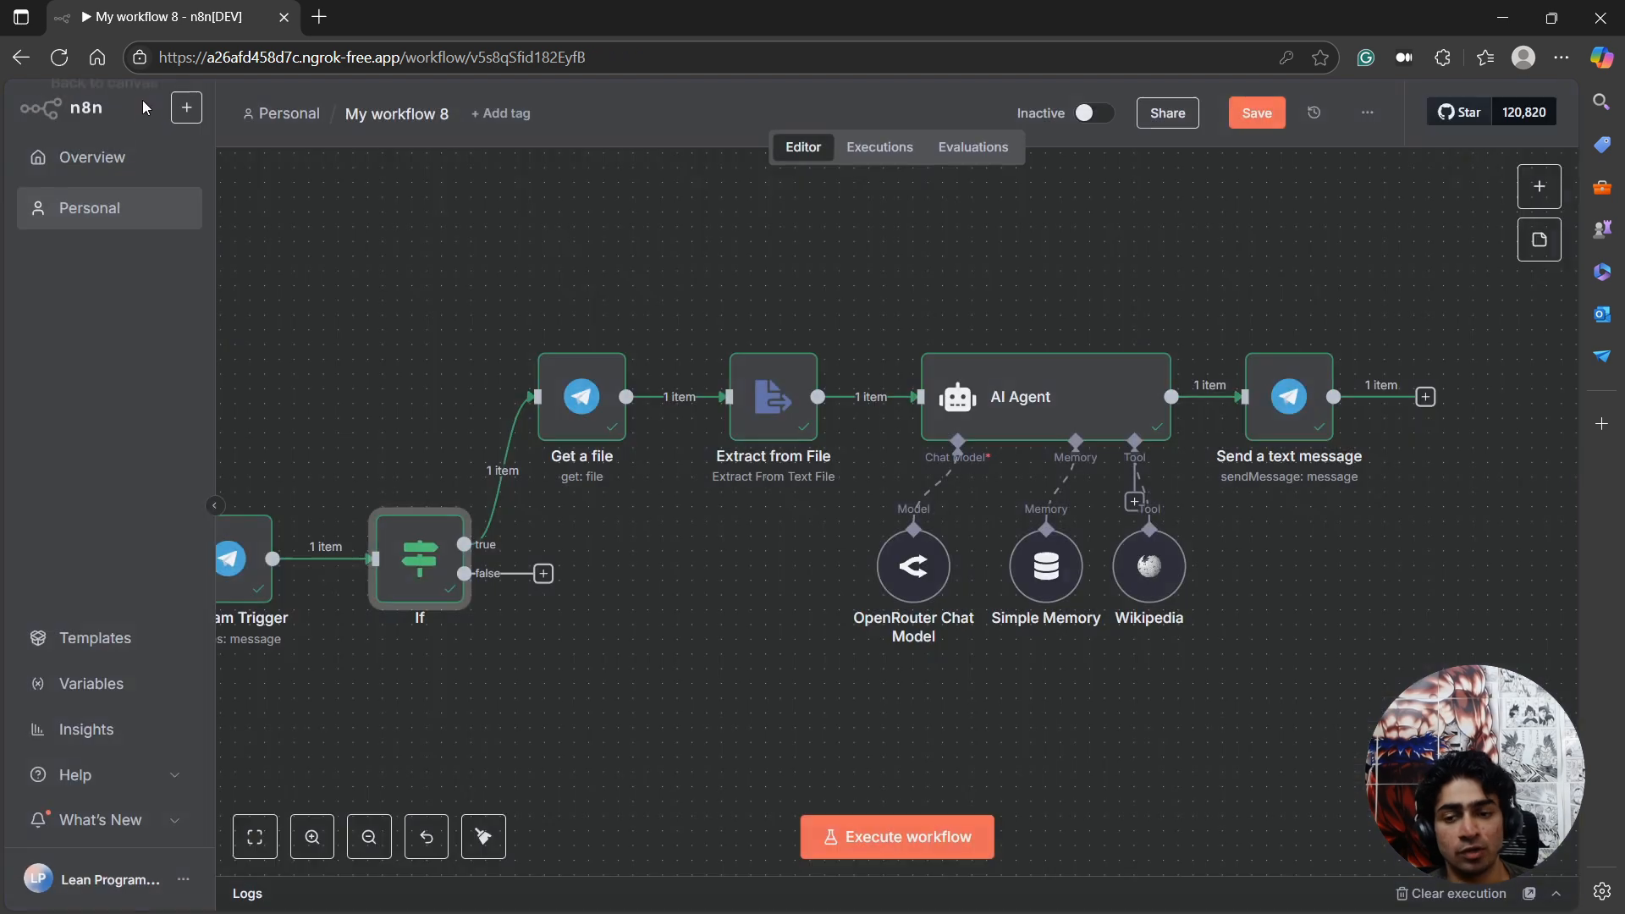
Add a second If node on the false branch of the If node and check which input fields it offers.
click(544, 573)
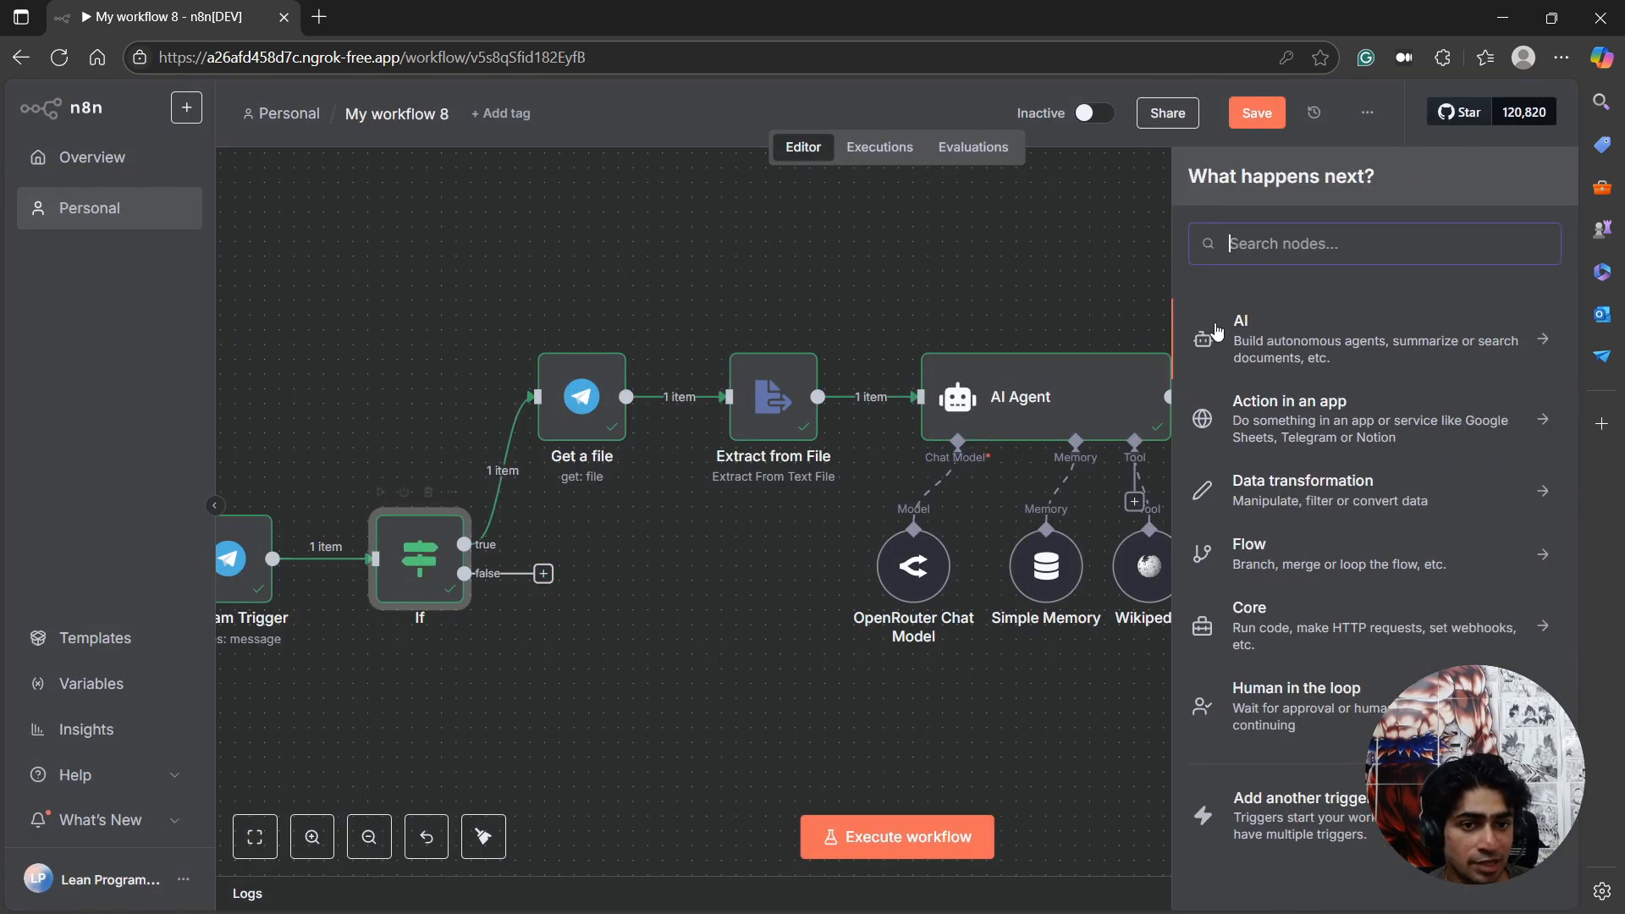
text(IF)
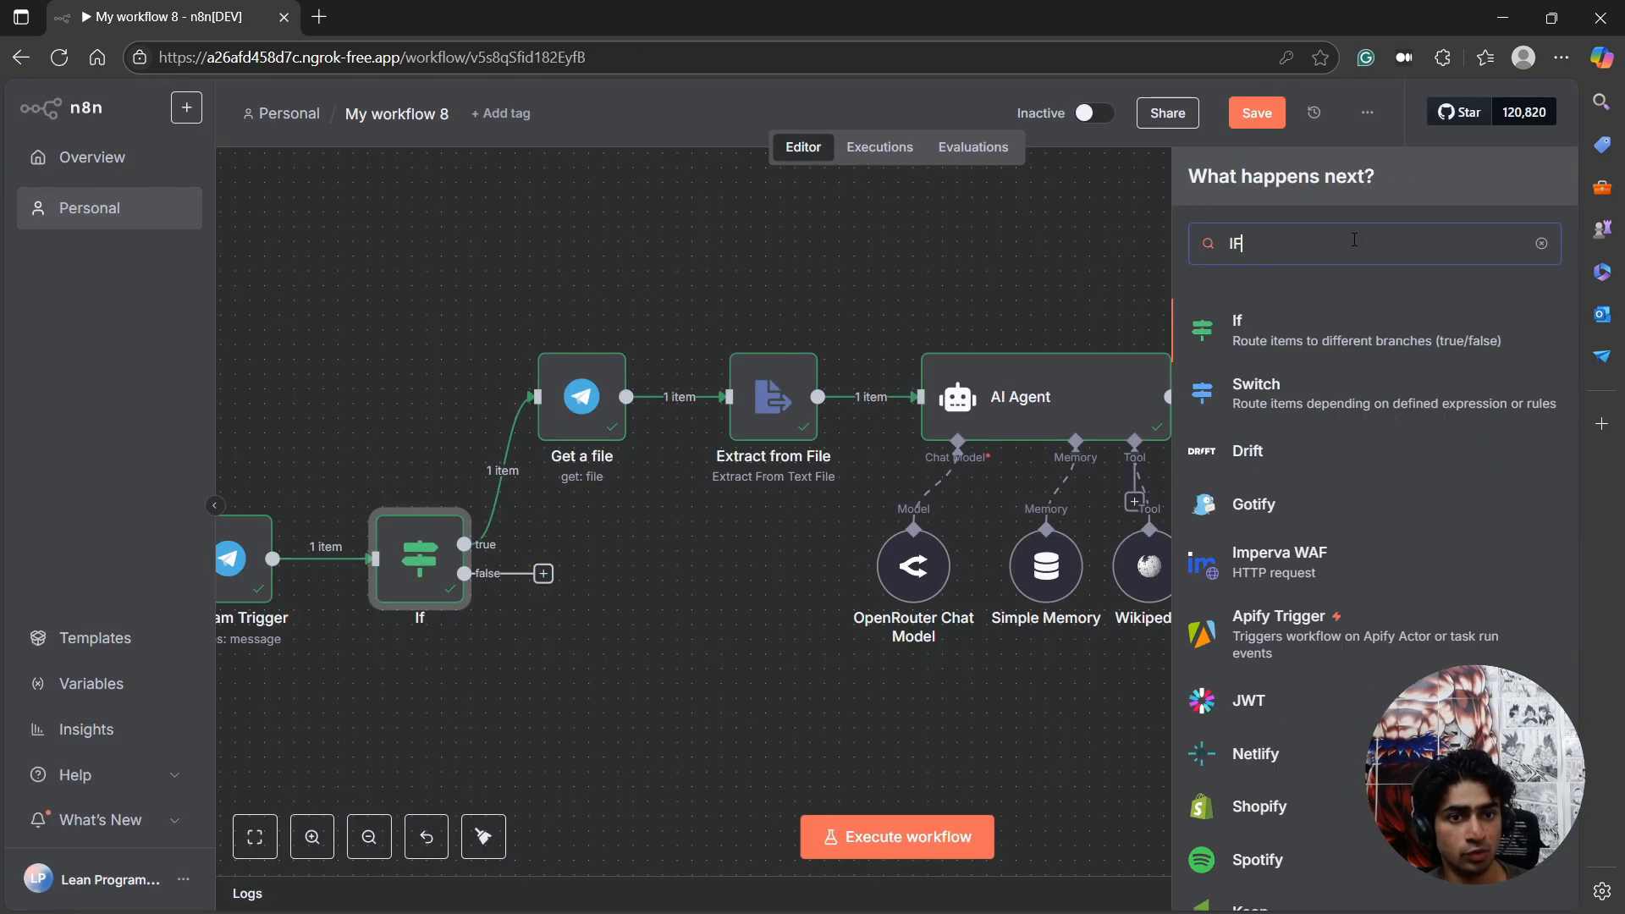
click(1327, 336)
click(638, 290)
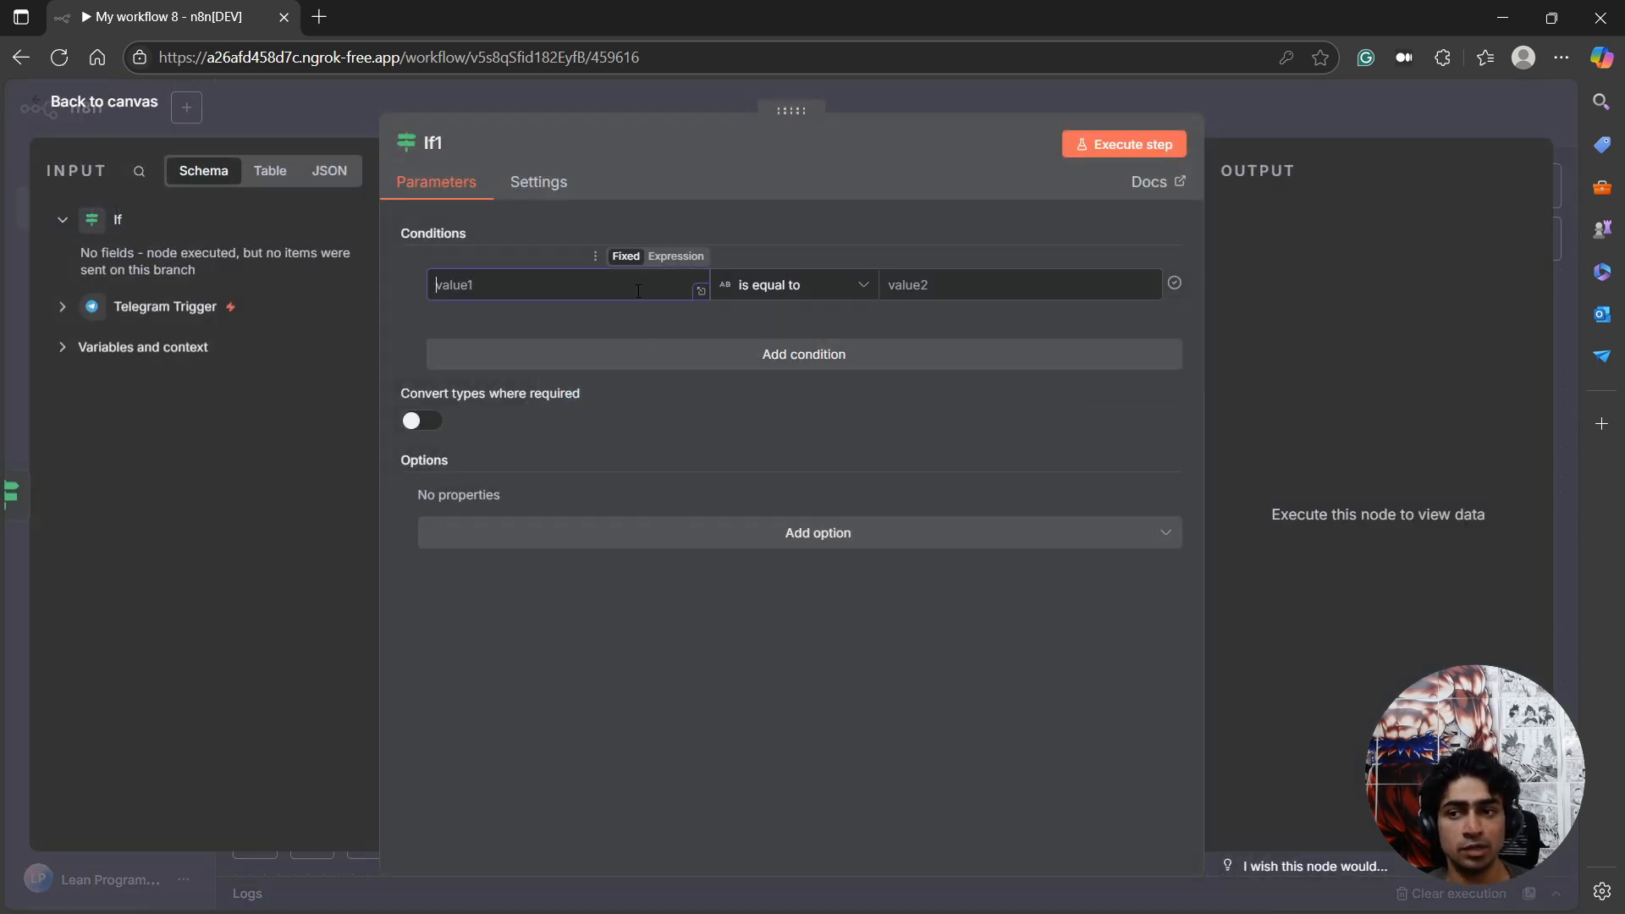
click(71, 308)
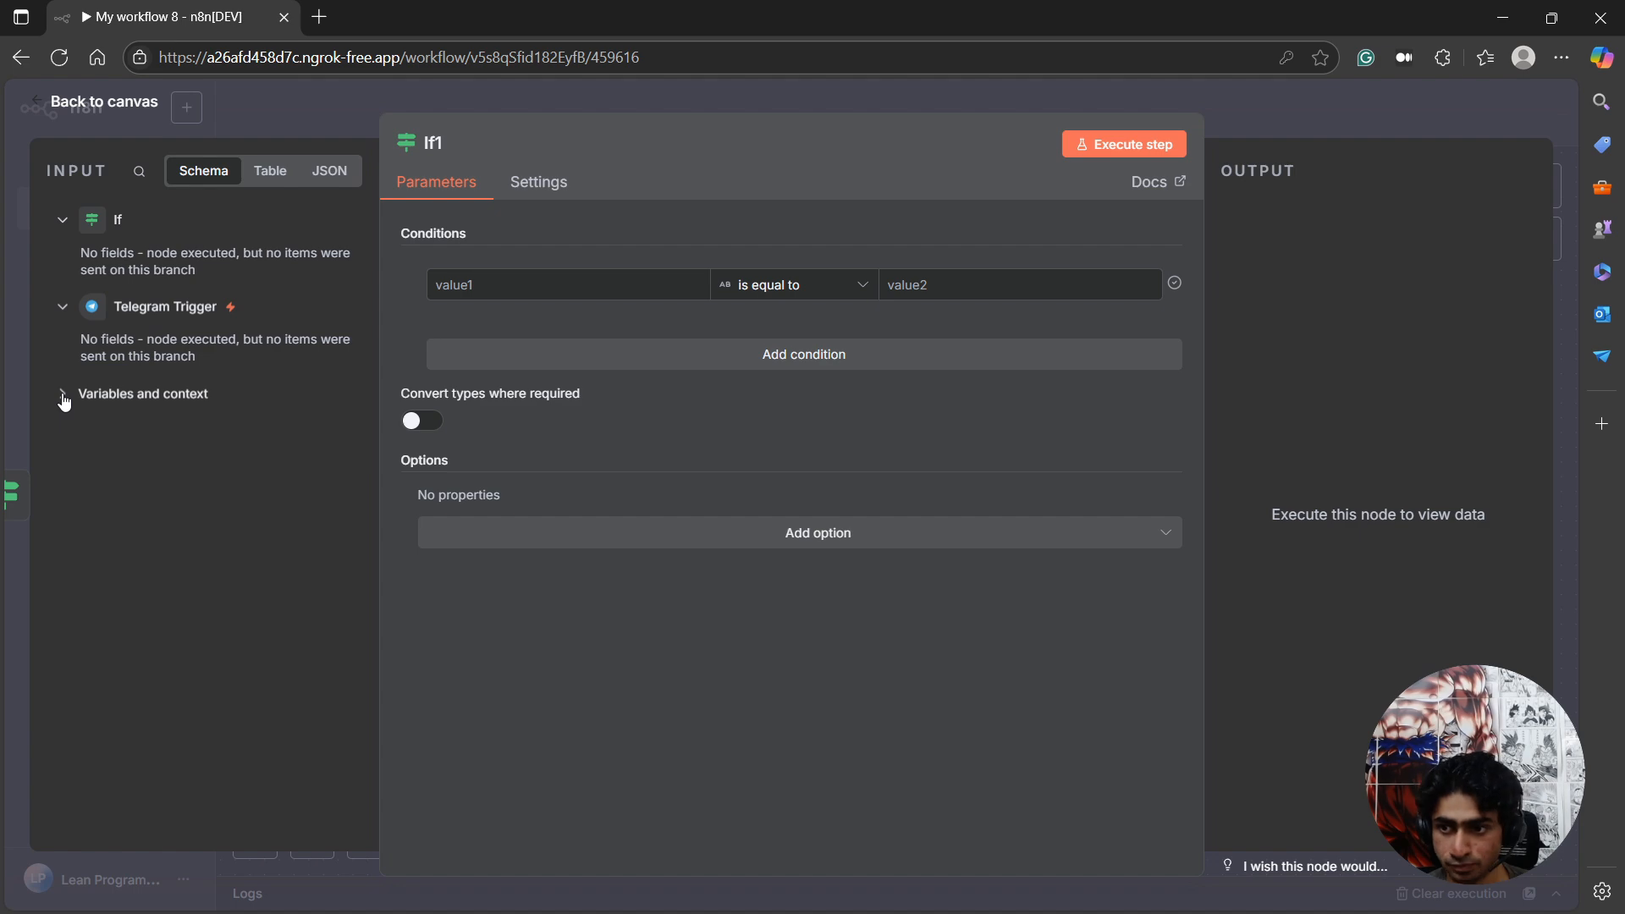
click(127, 101)
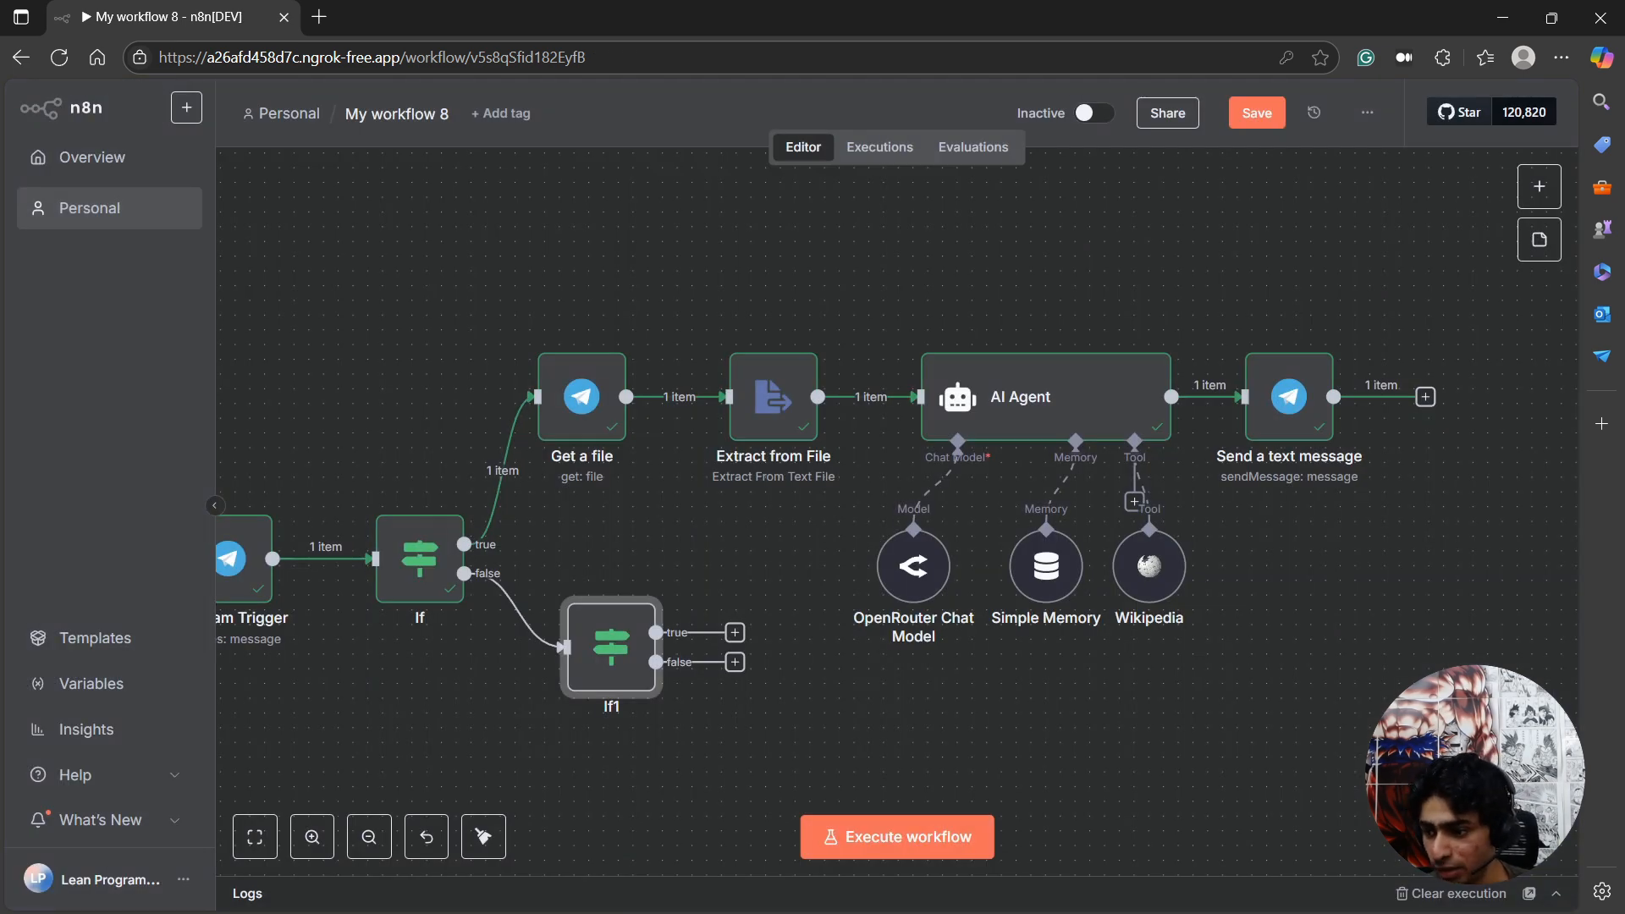
Switch to Telegram and send "Thanks, what else can you do for me?" in the LeanN8NSummarizerBot chat.
key(alt+Tab)
click(1164, 789)
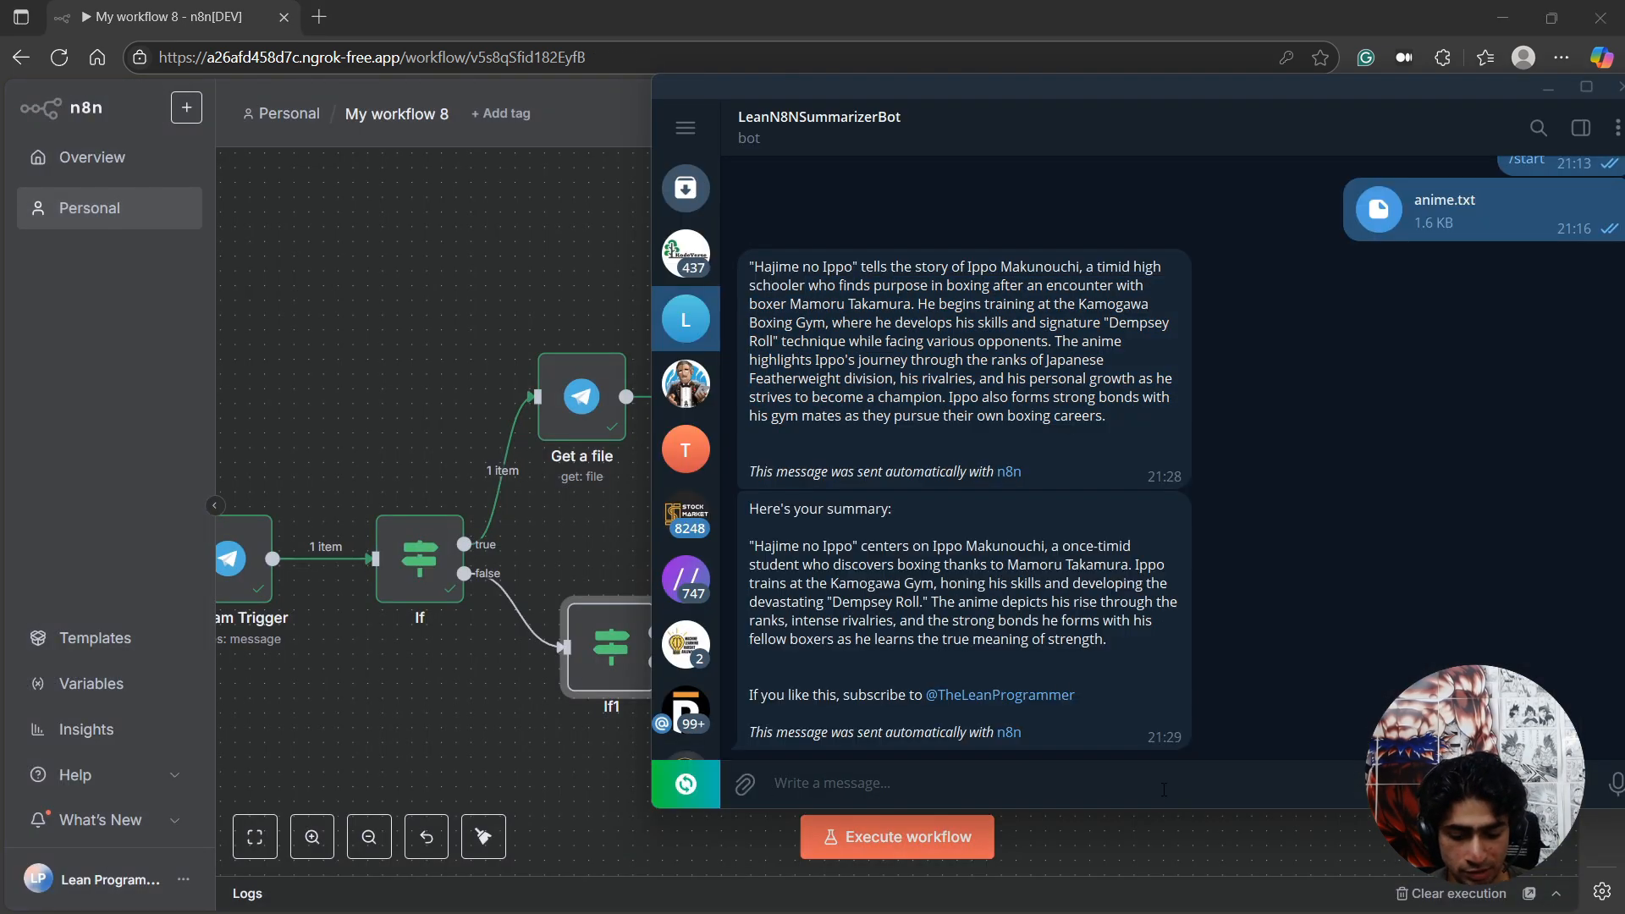
text(THan)
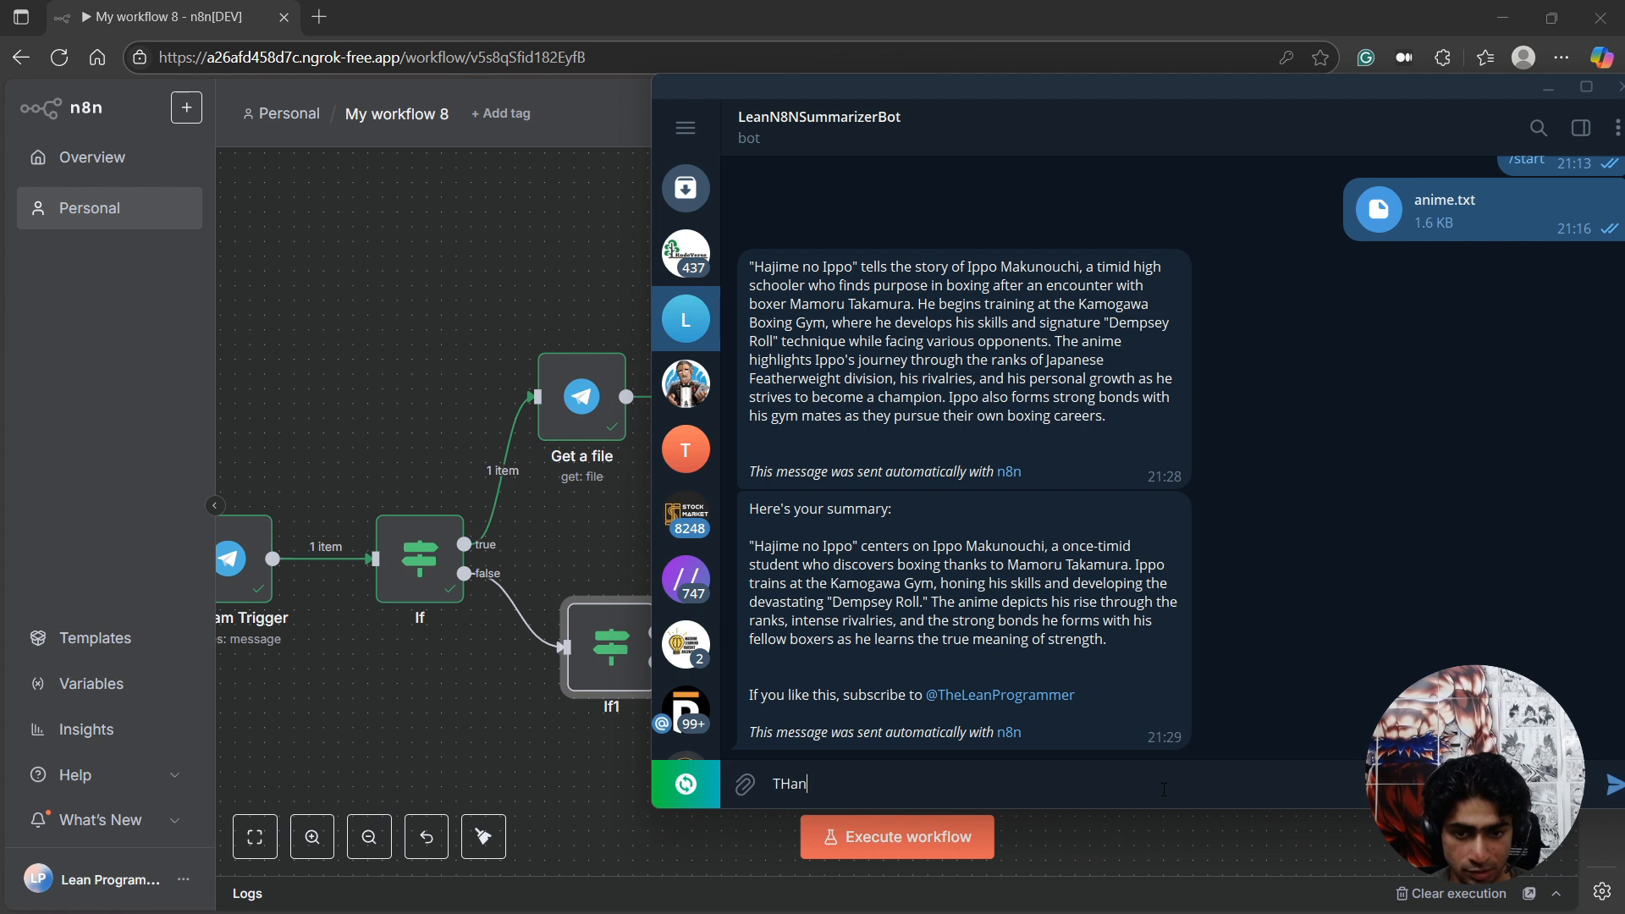
text(ks, th)
key(BackSpace)
key(BackSpace)
key(BackSpace)
key(BackSpace)
key(BackSpace)
key(BackSpace)
key(BackSpace)
key(BackSpace)
key(BackSpace)
key(BackSpace)
text(That)
text(ks, what a)
text(s)
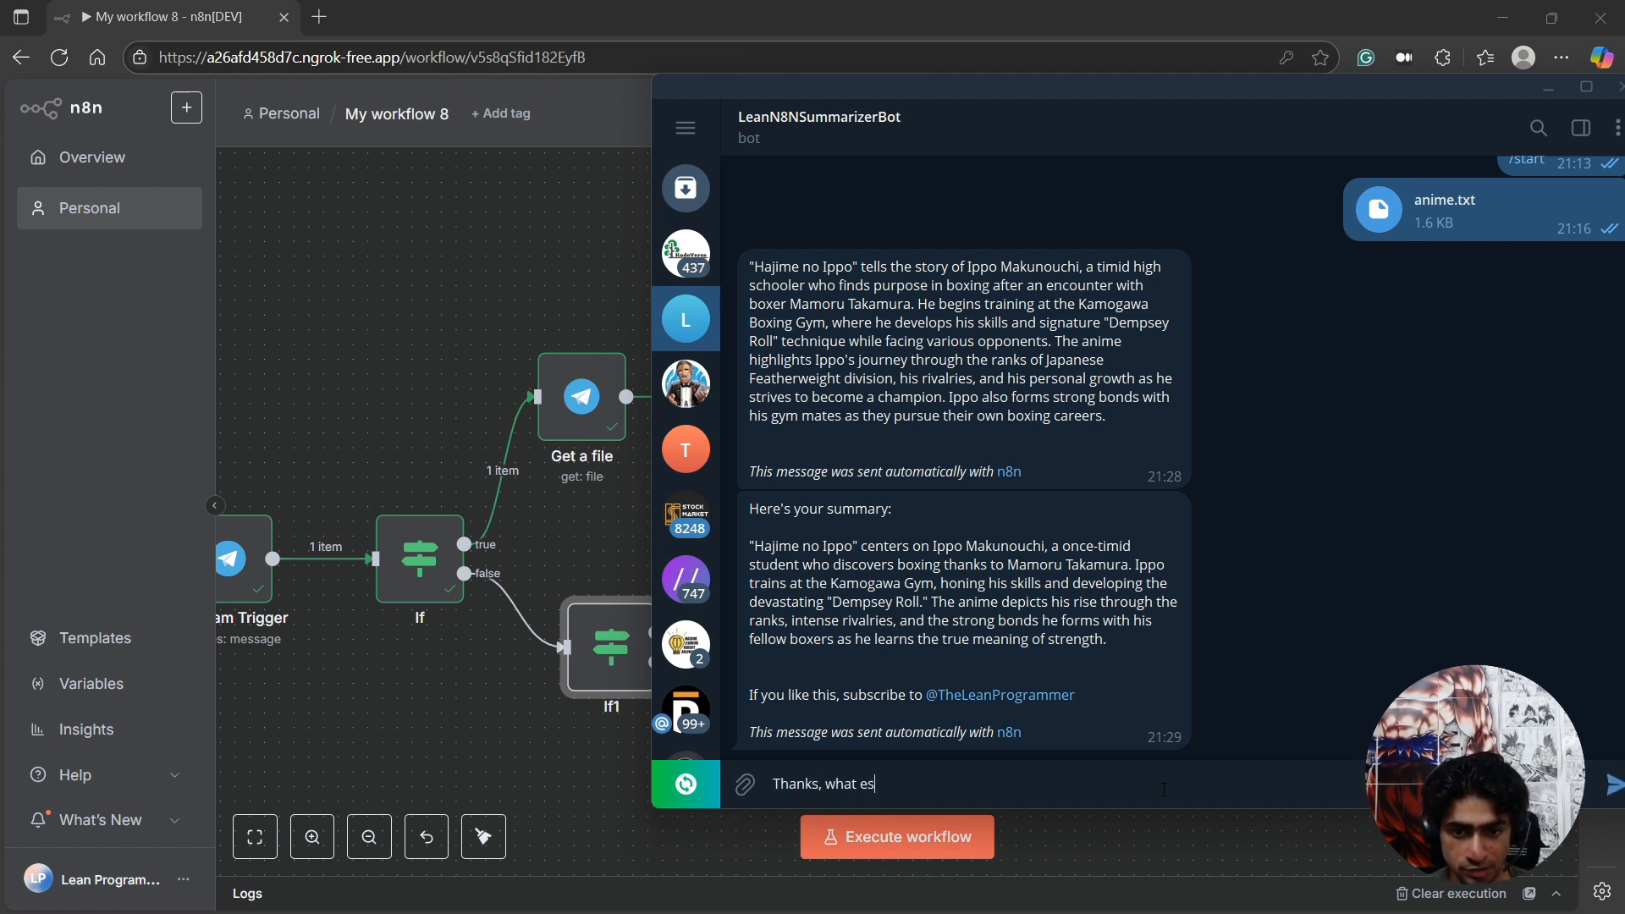
key(BackSpace)
text(lse can yuo)
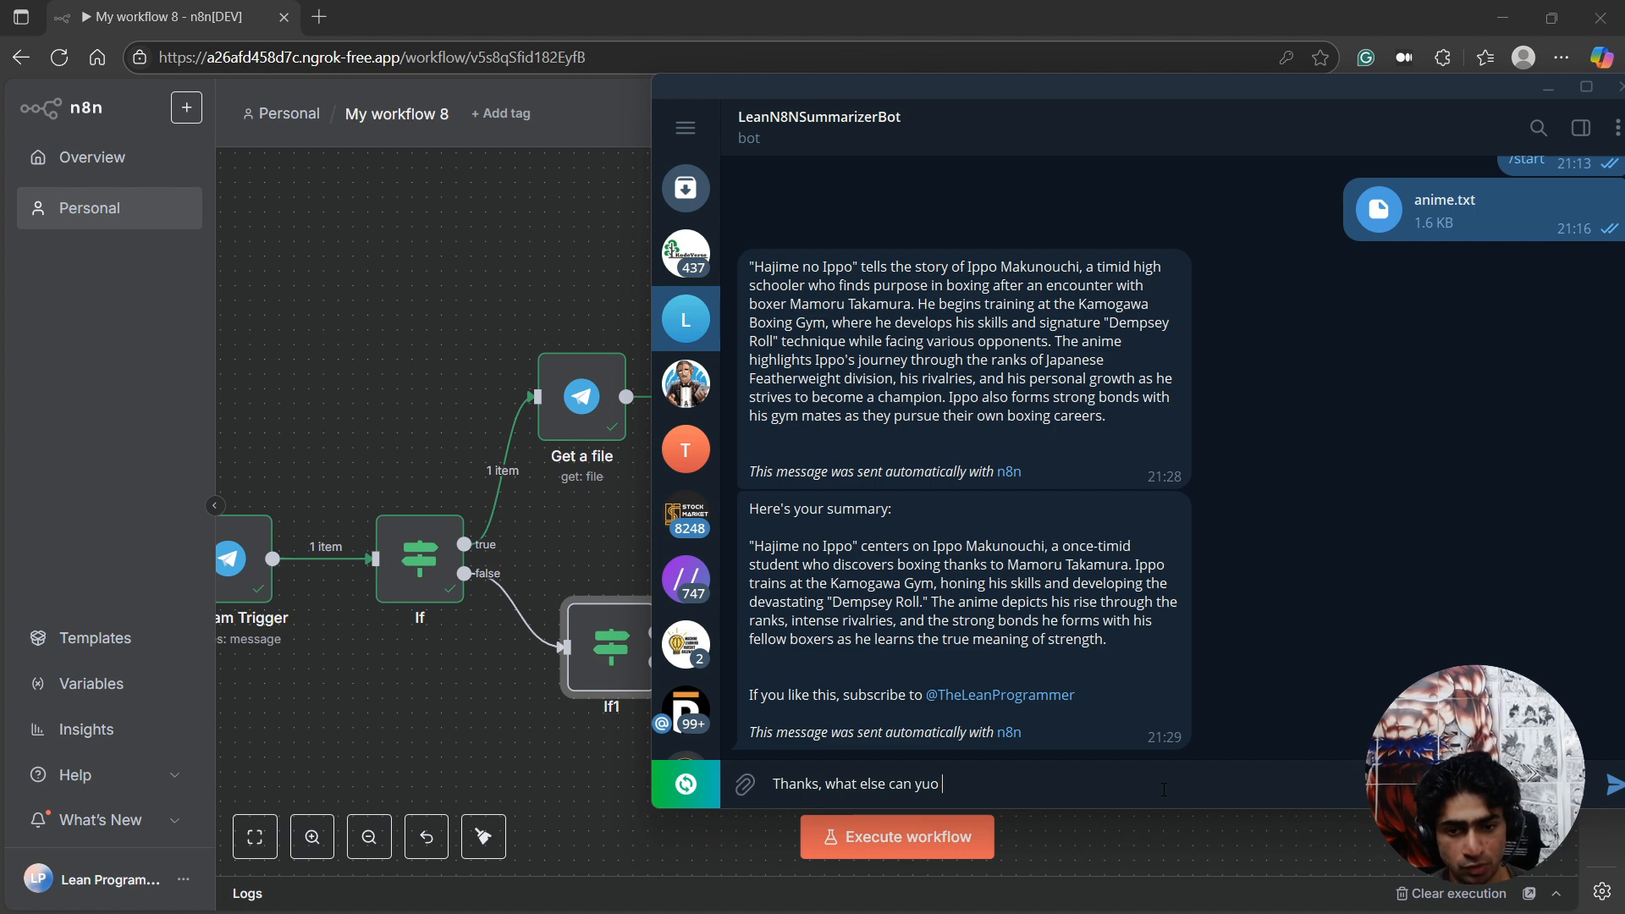
key(BackSpace)
key(BackSpace)
key(BackSpace)
text(ou do fo)
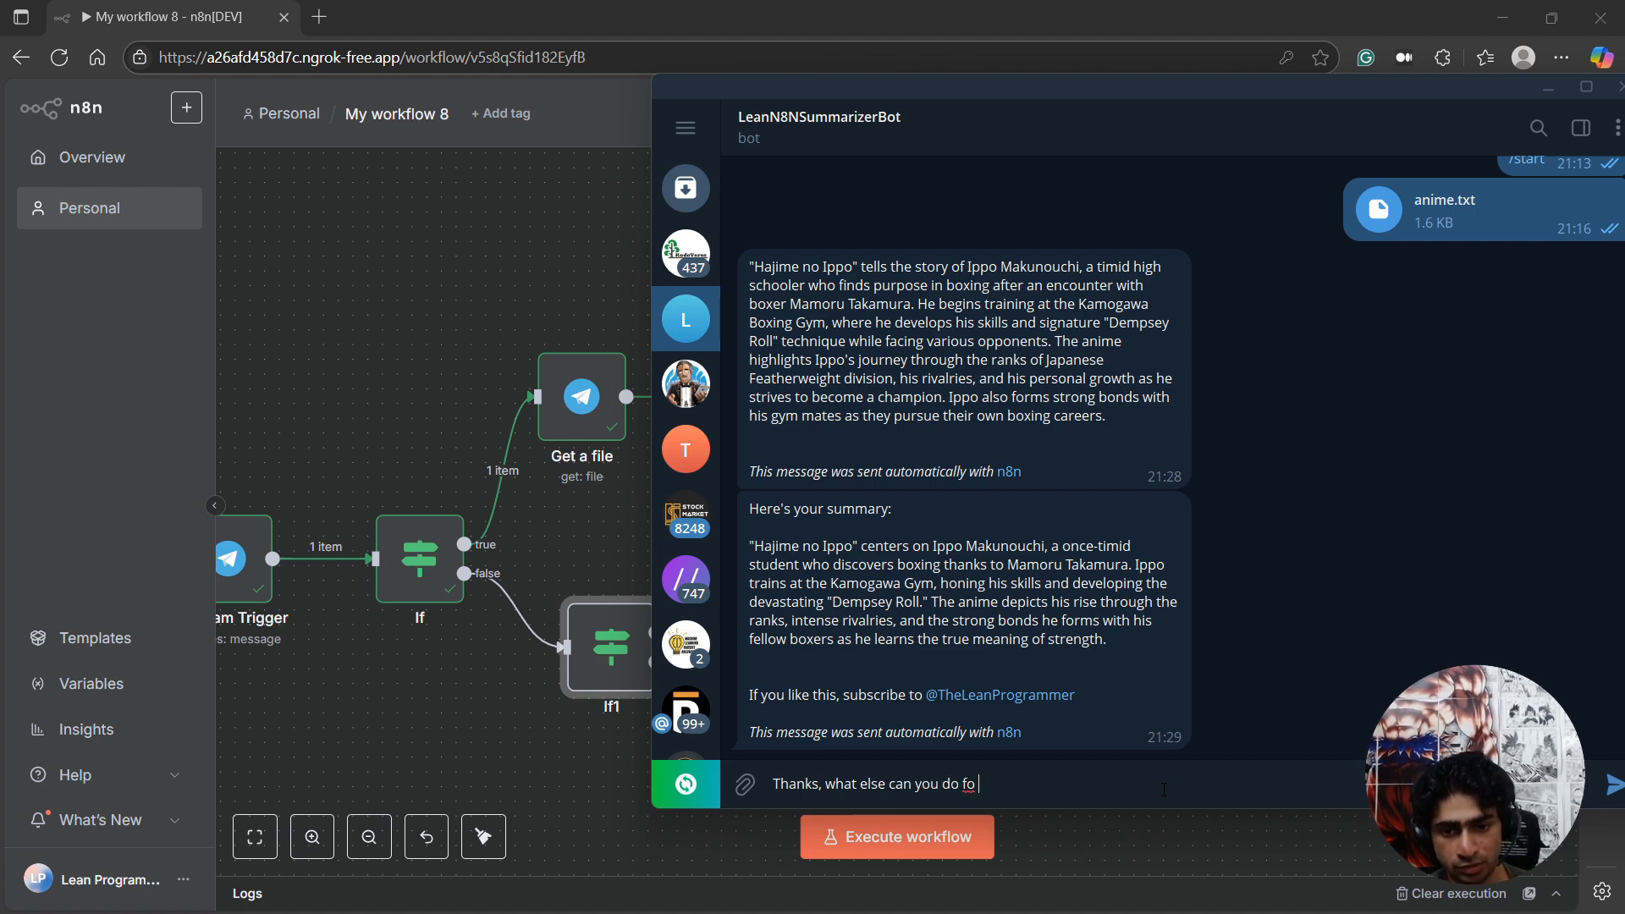
key(BackSpace)
text(r me)
key(Return)
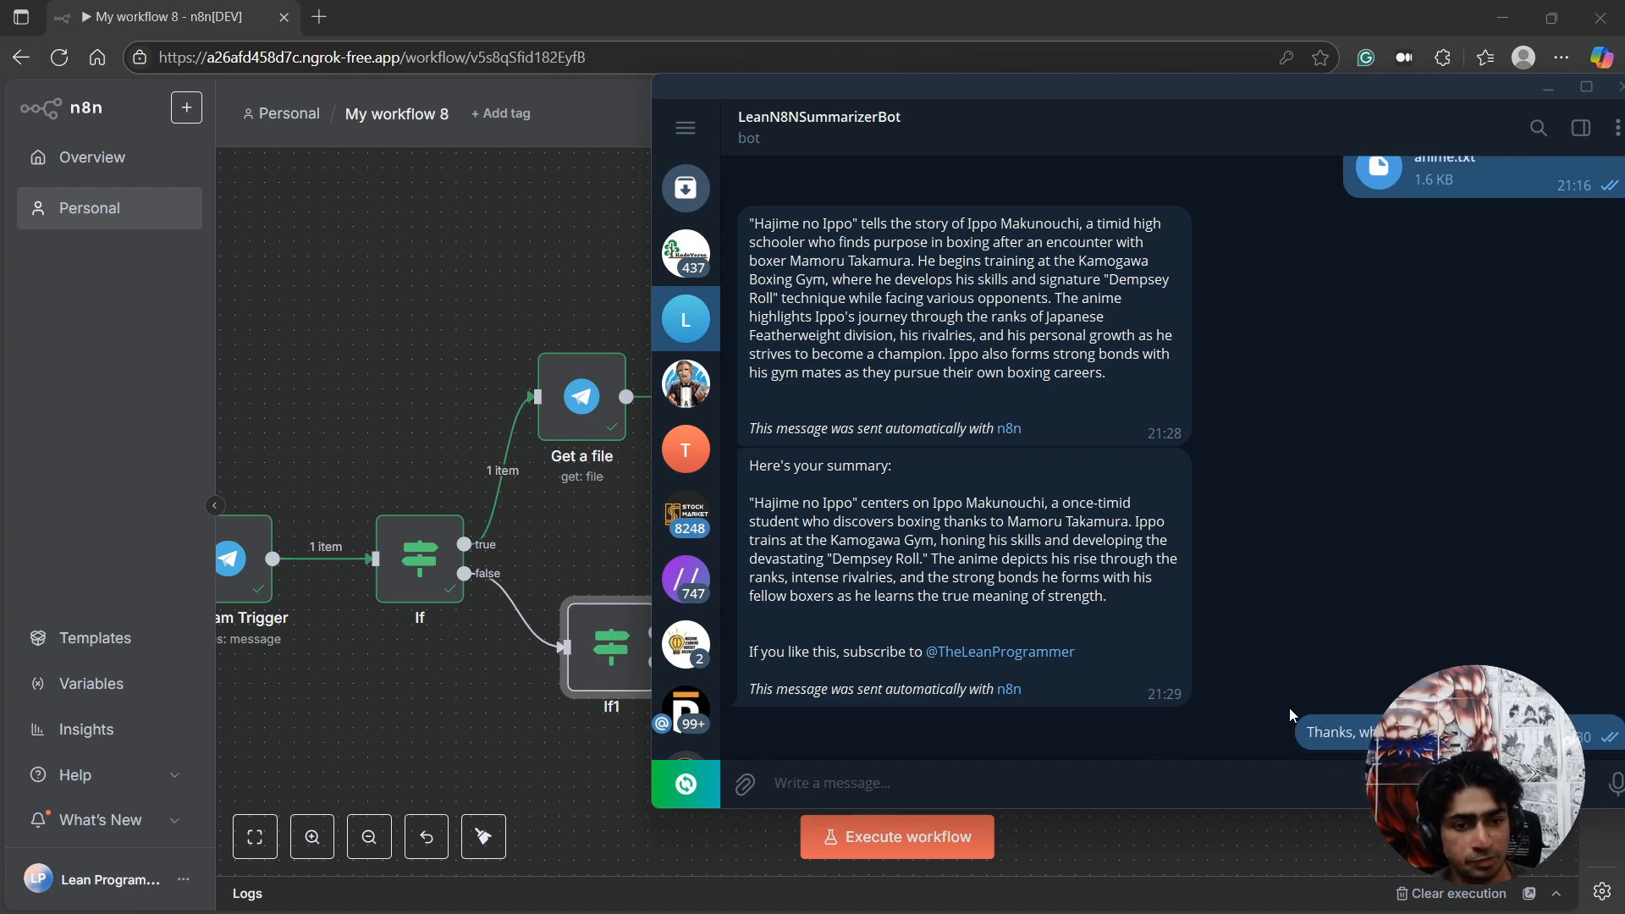
Back in n8n, execute the Telegram Trigger step to pull in the new text message and inspect its output.
click(356, 609)
scroll(356, 609, left, 3)
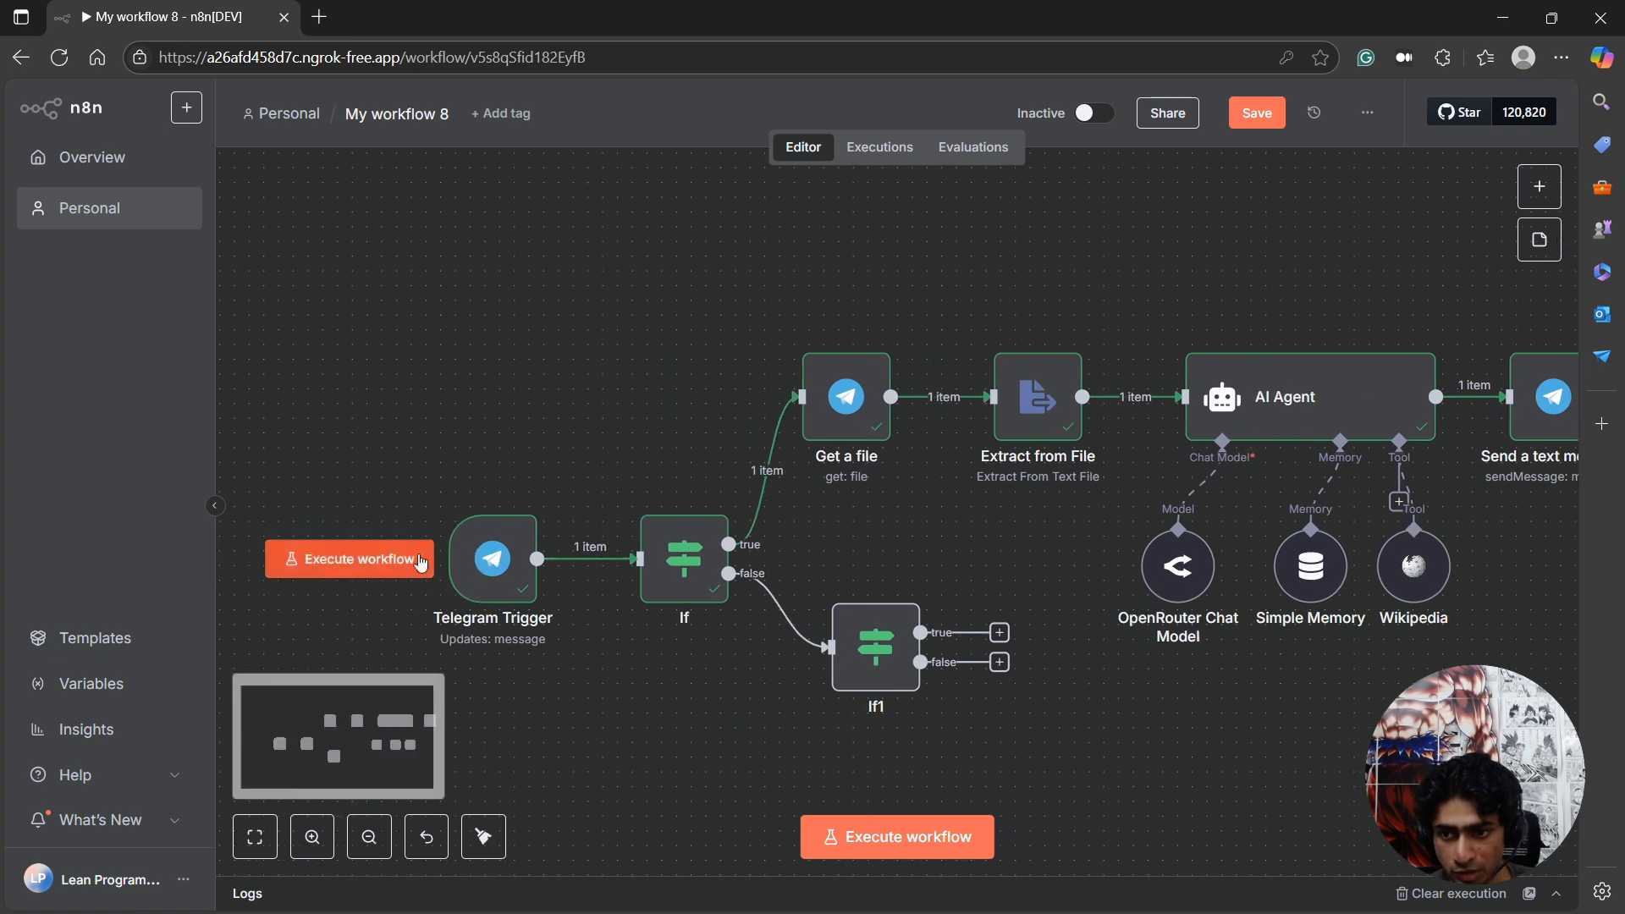
click(467, 563)
double_click(468, 566)
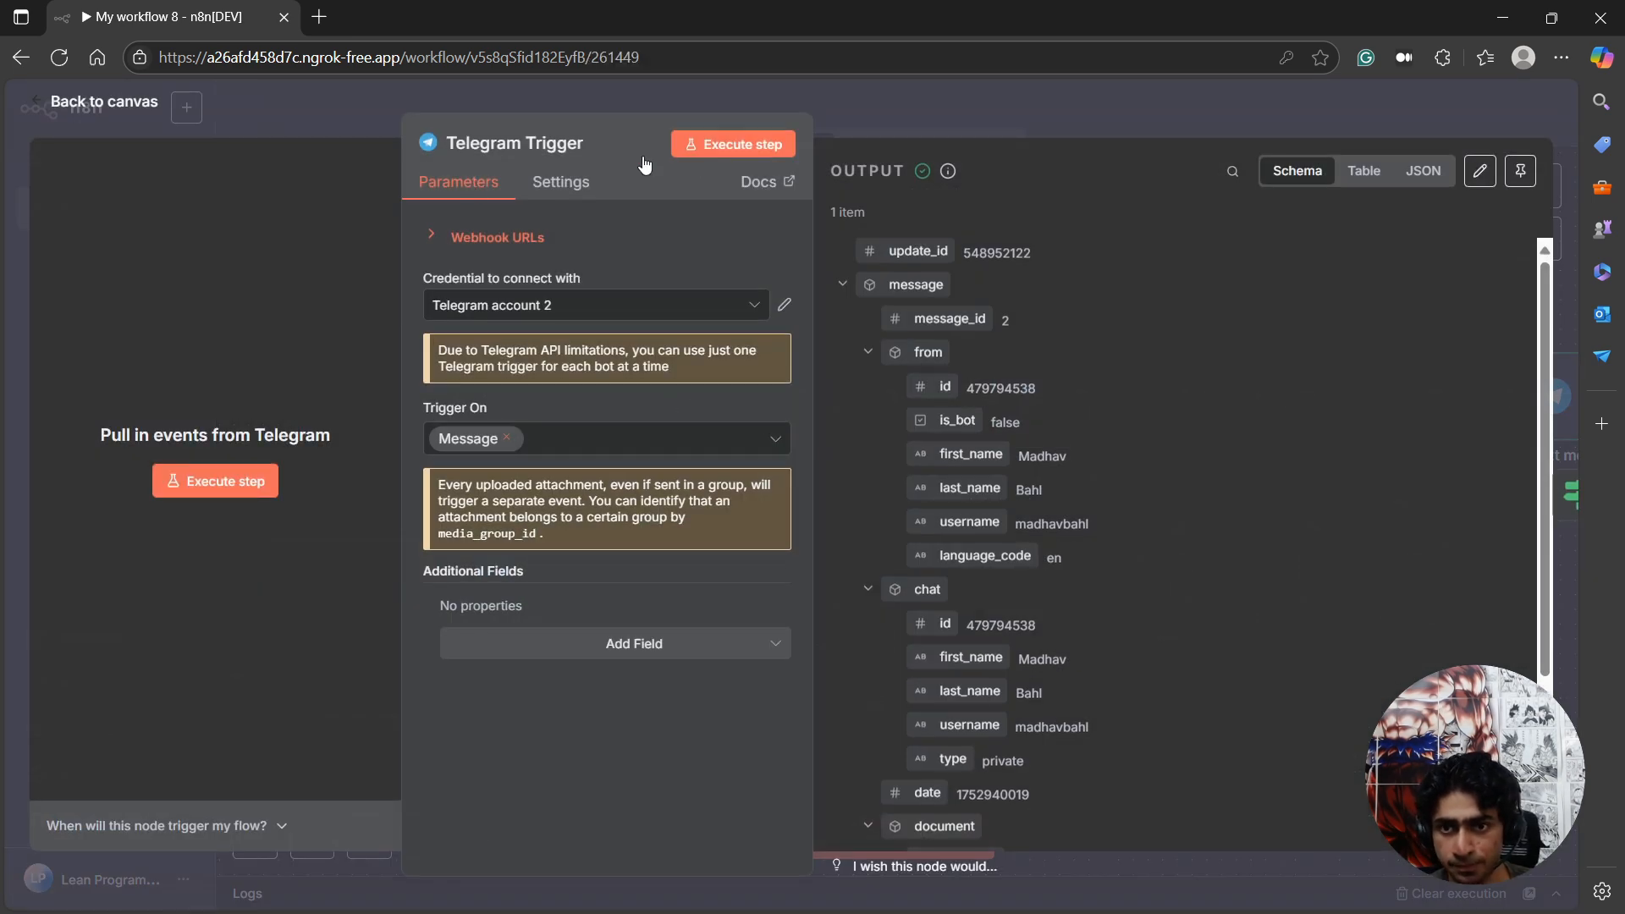
click(702, 146)
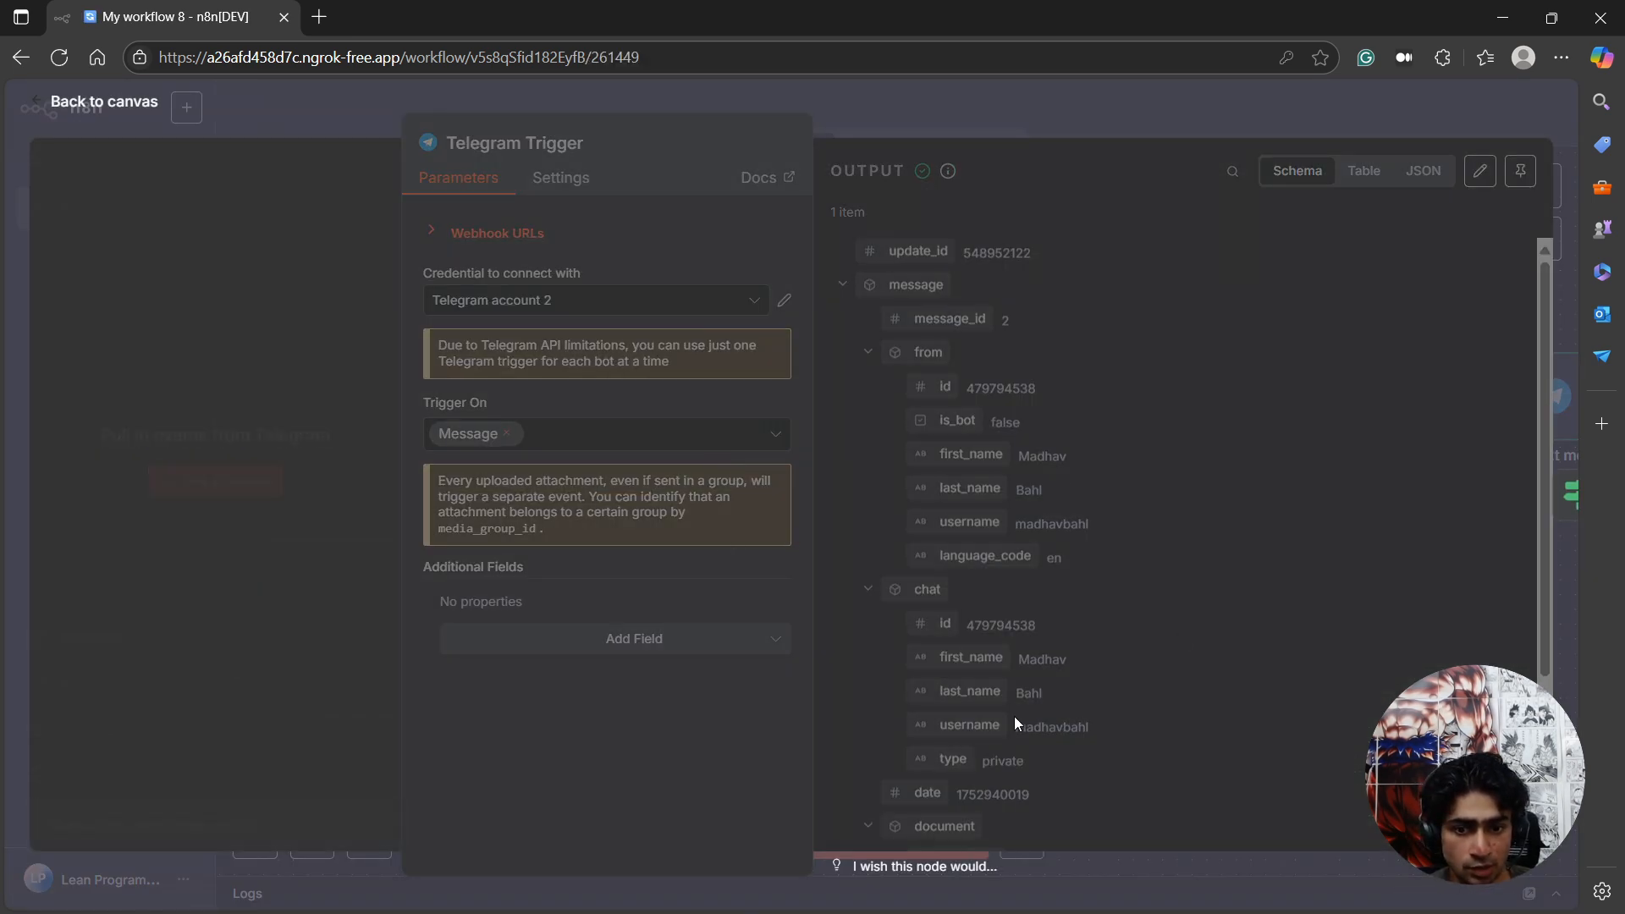
scroll(931, 728, down, 1)
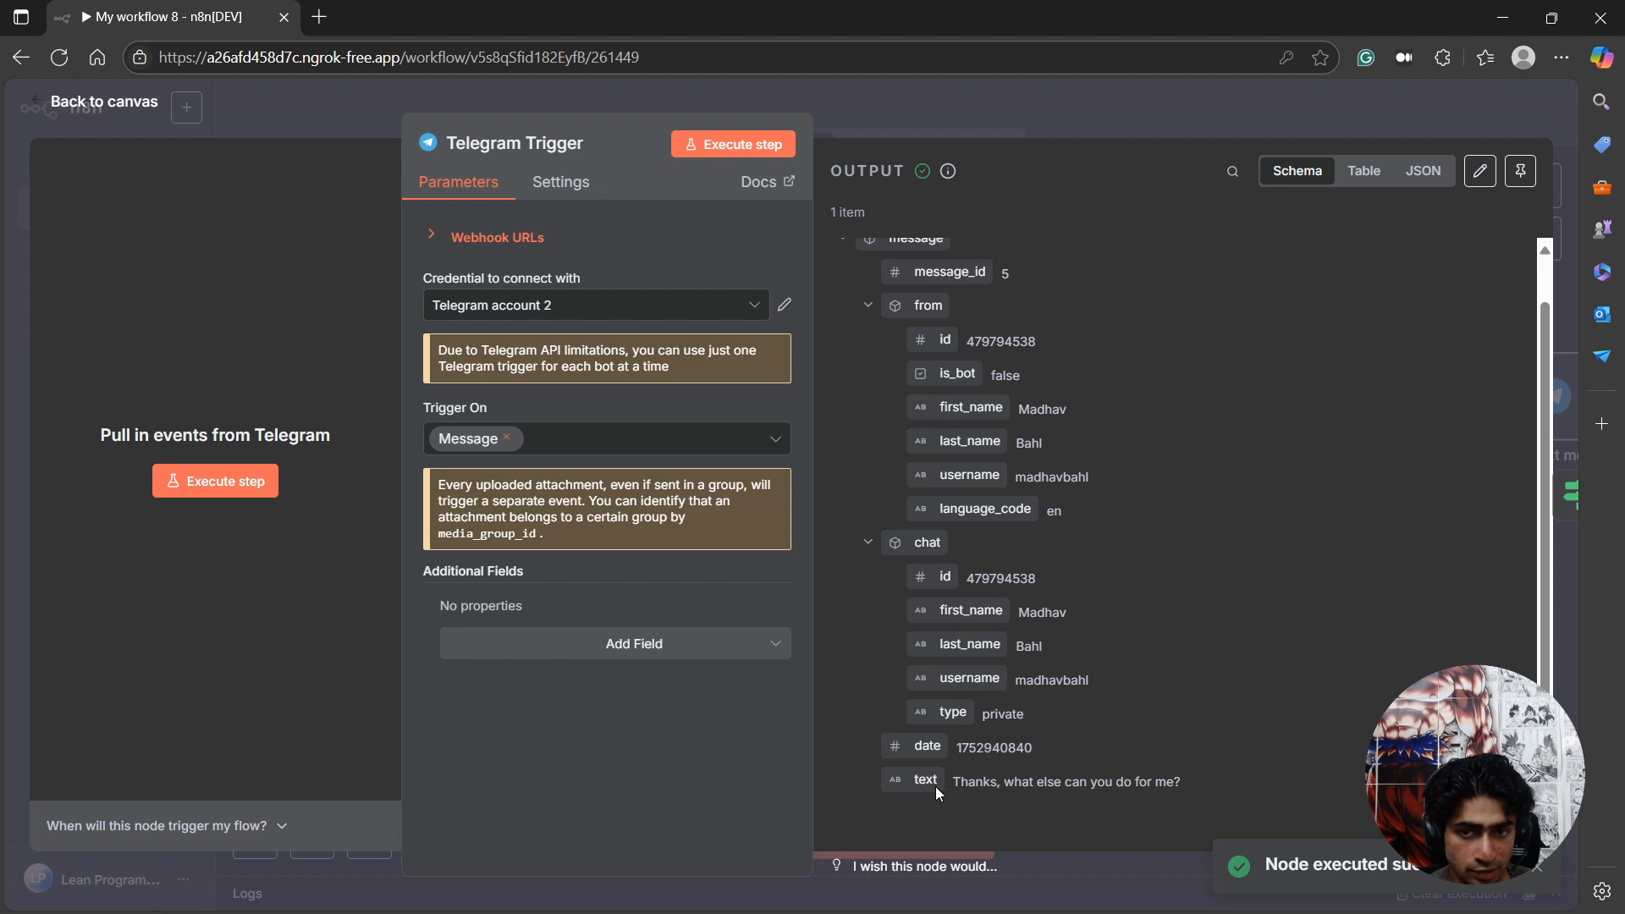
click(137, 103)
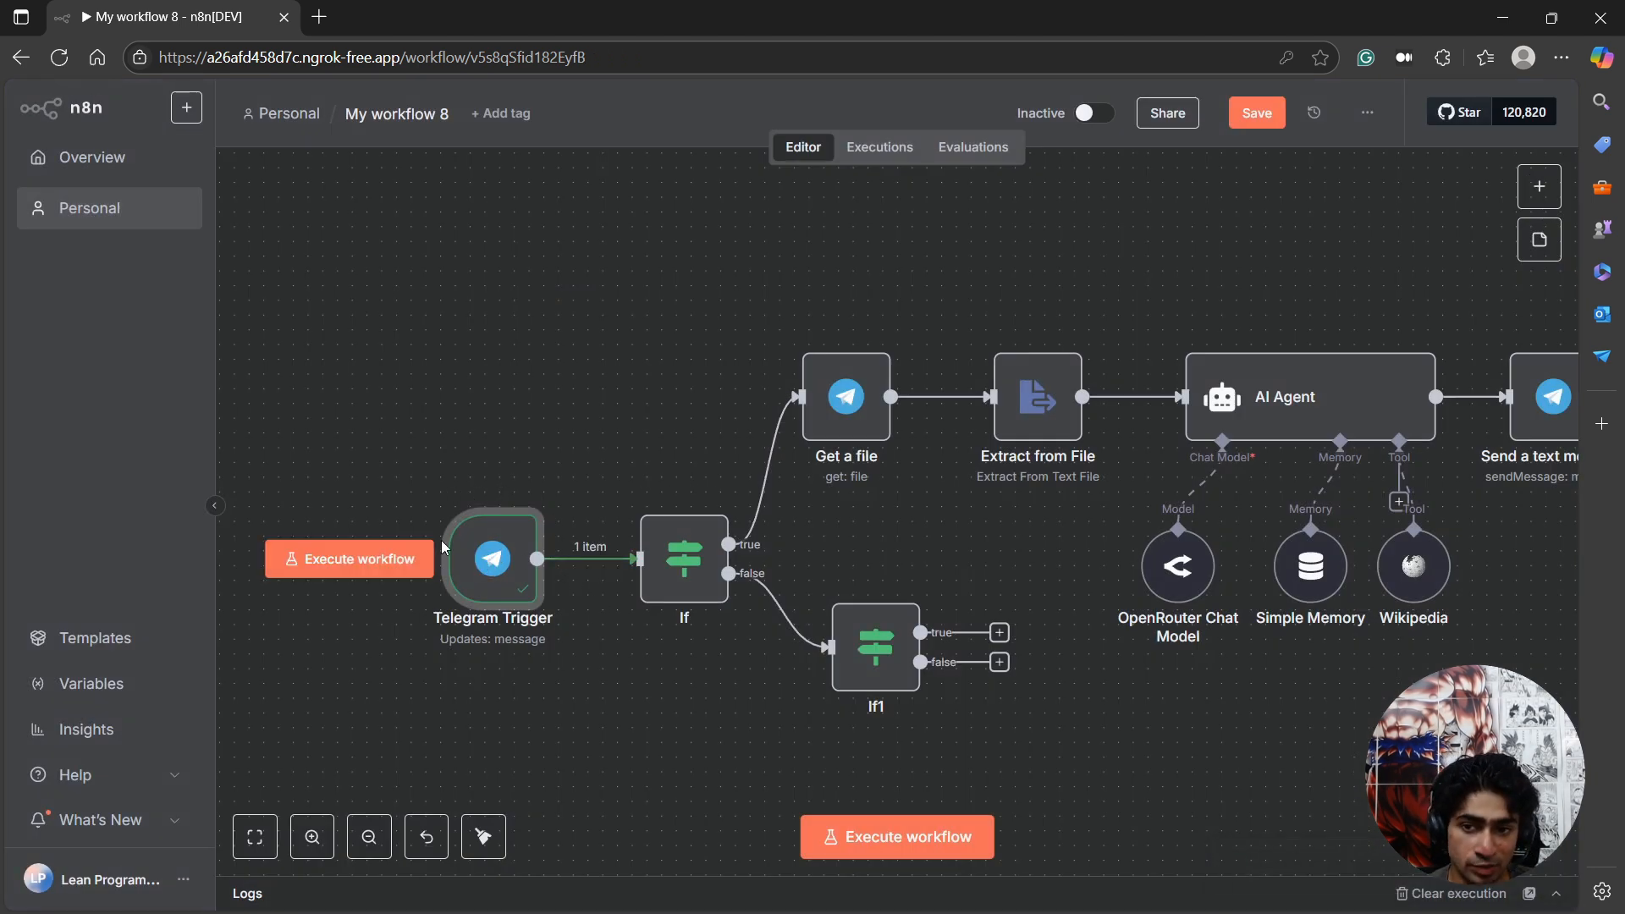
Recheck the text field in the Telegram Trigger's output and execute the first If node on that message.
double_click(474, 557)
scroll(948, 774, down, 2)
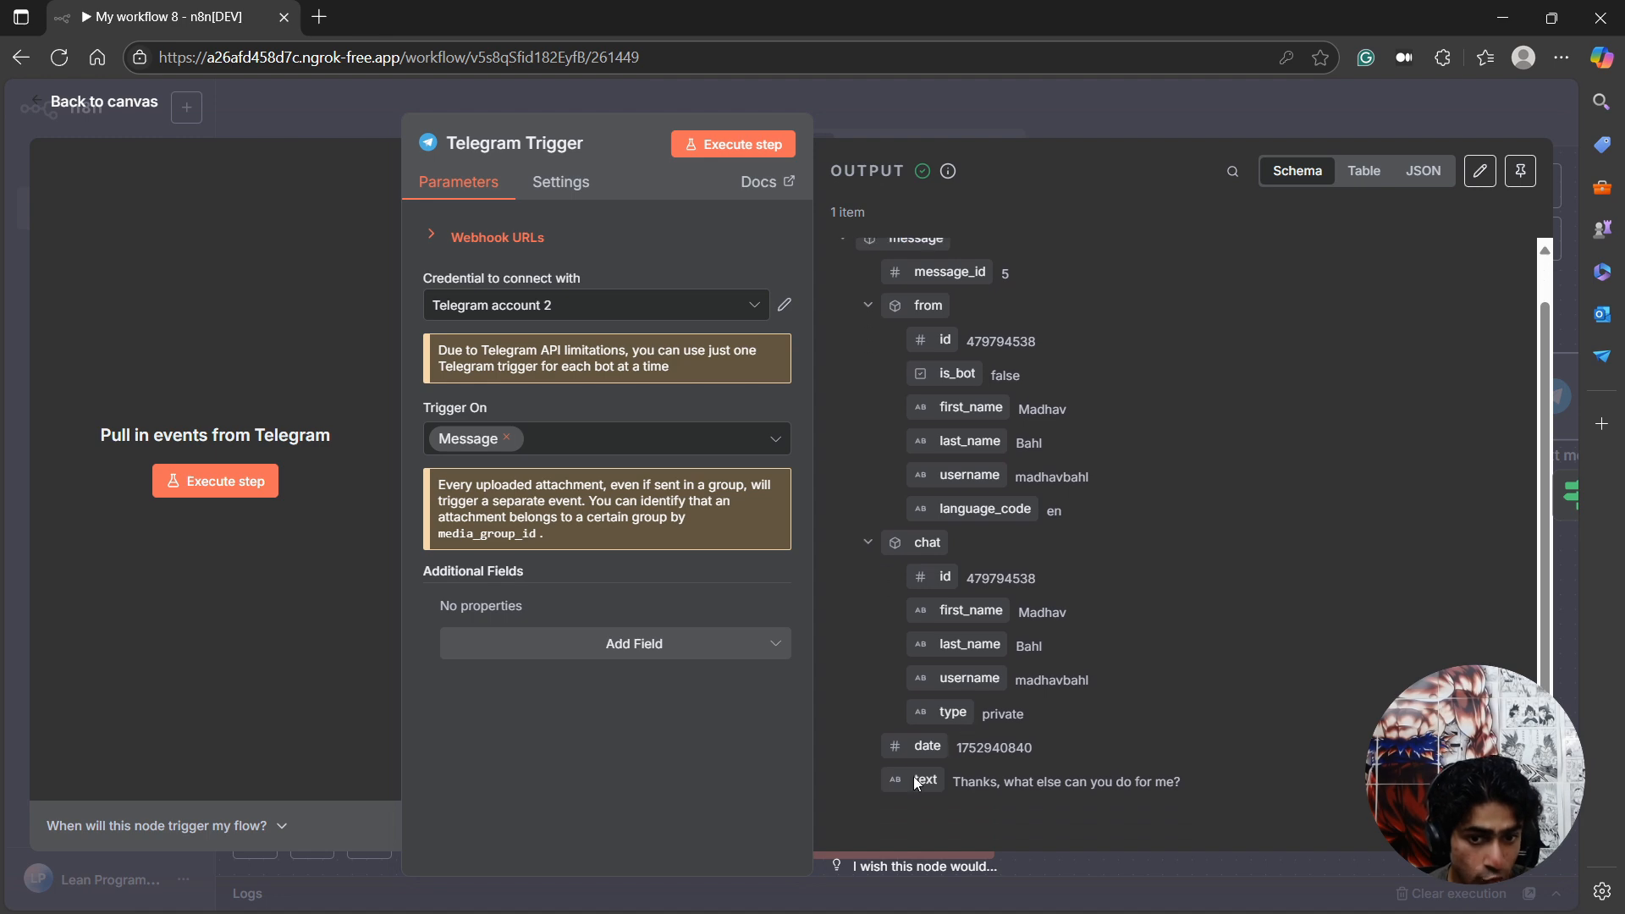
click(132, 103)
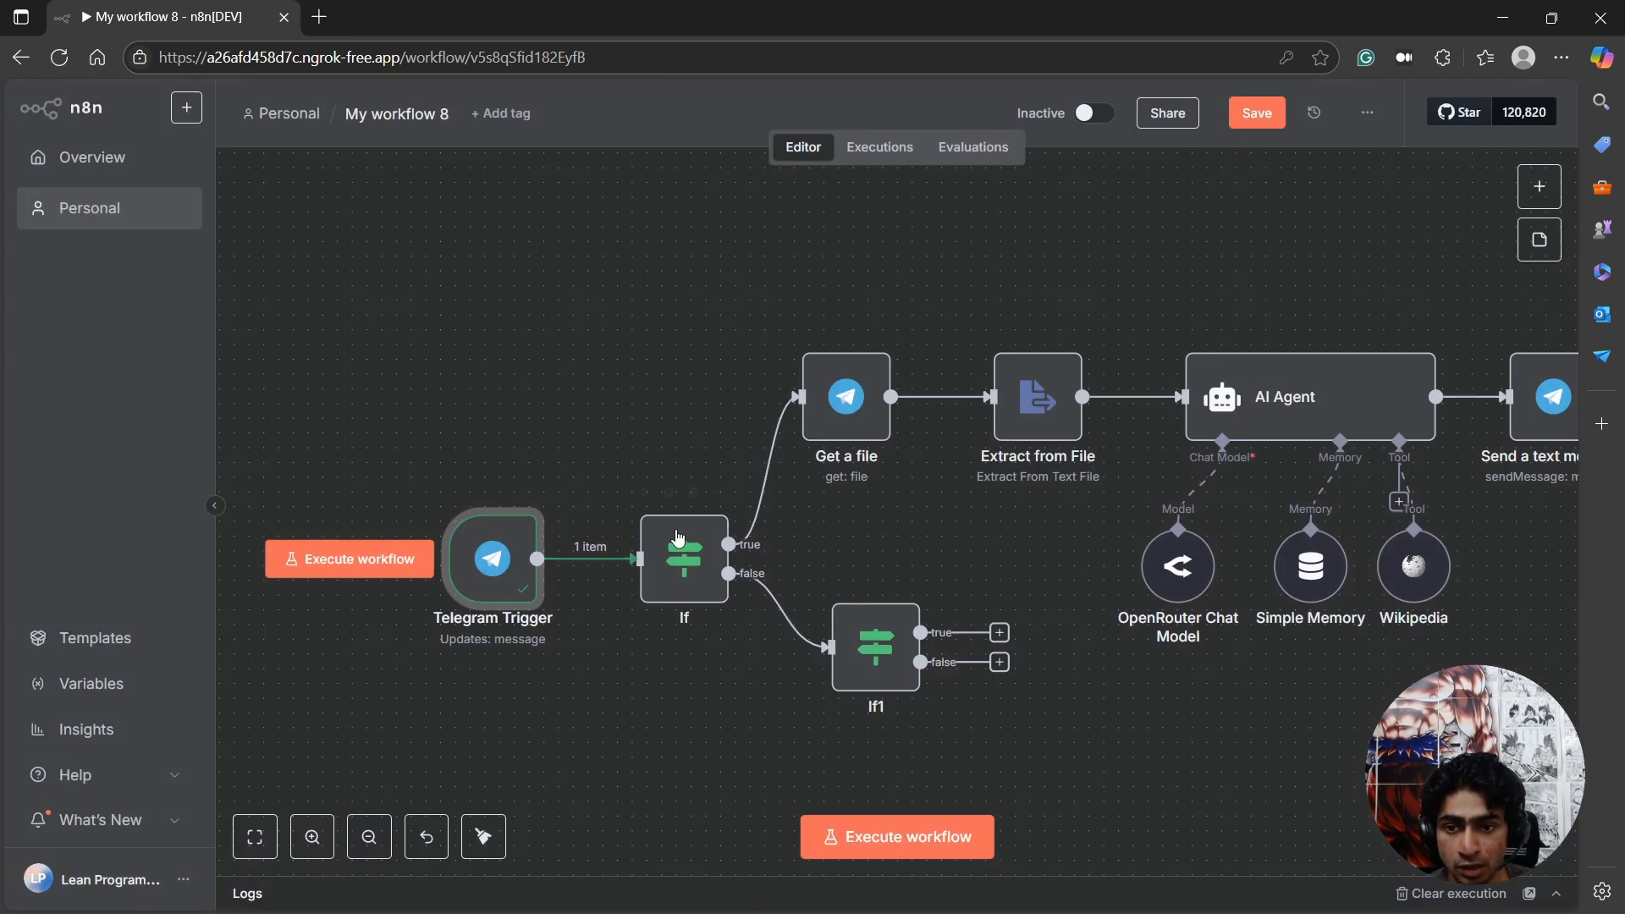
click(644, 492)
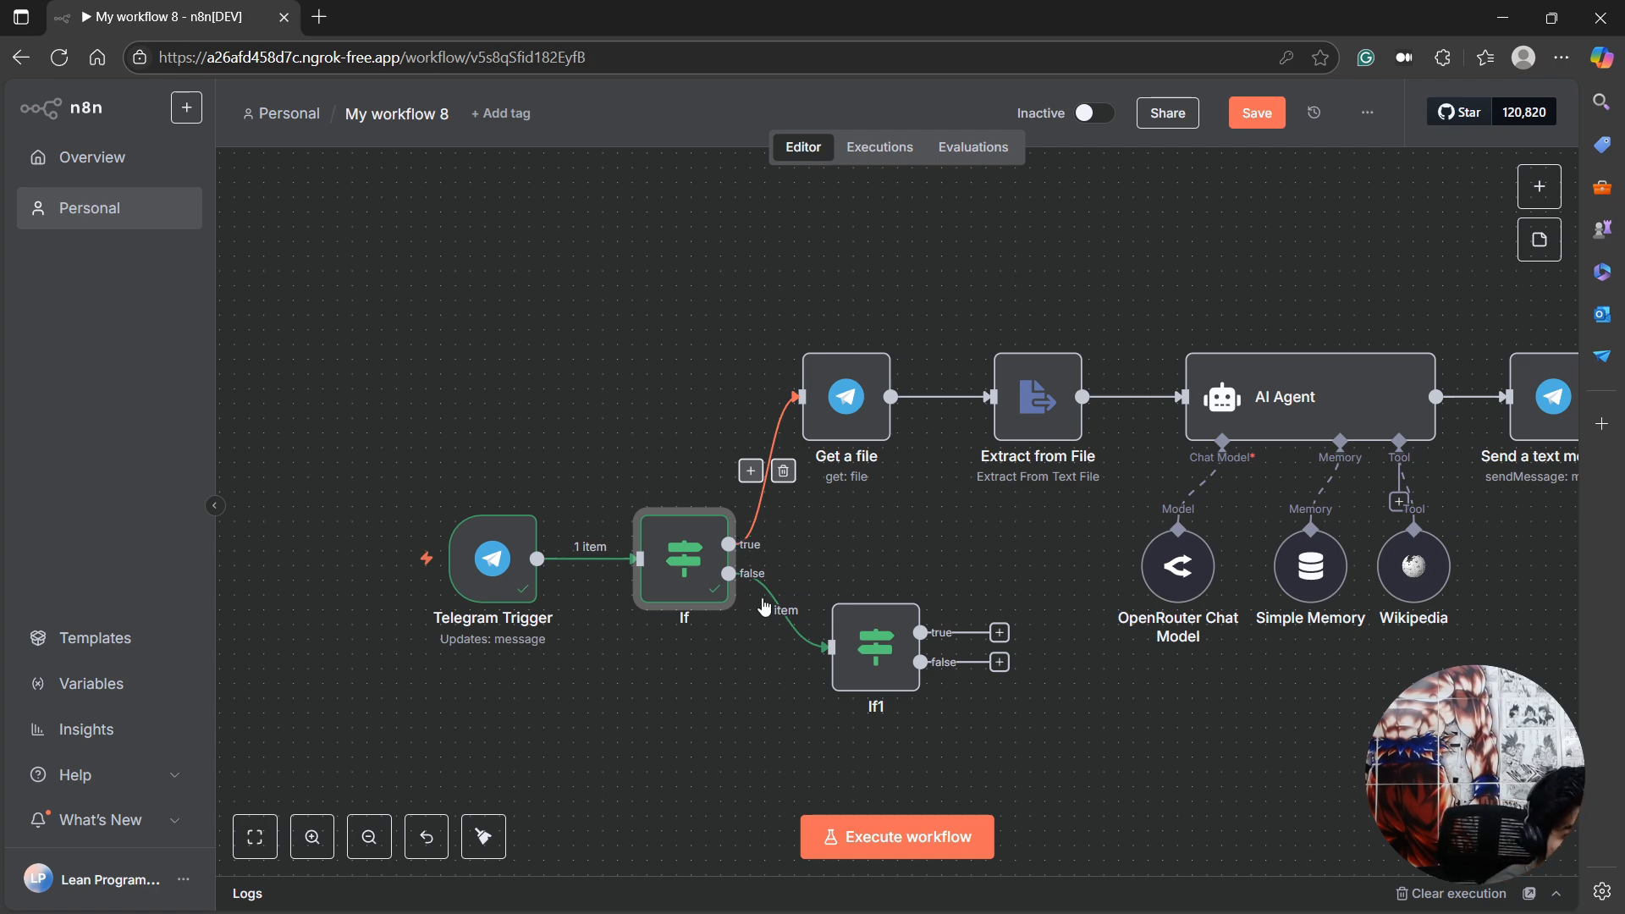
Set the second If node's condition to check that the string {{ $json.message.text }} exists.
double_click(877, 631)
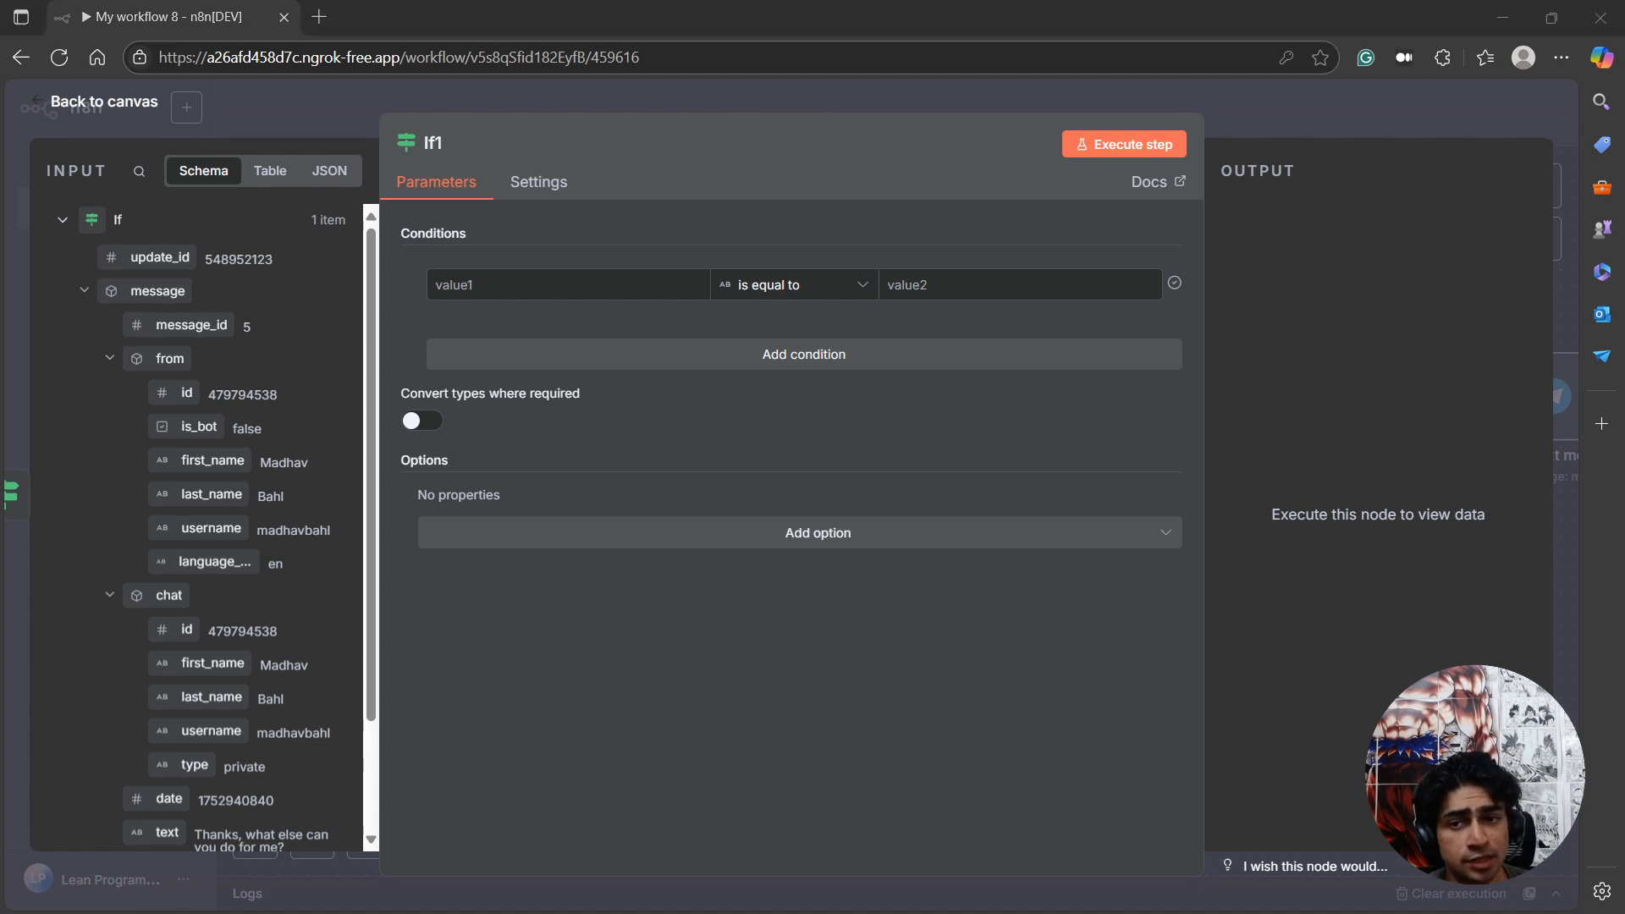
scroll(135, 754, down, 1)
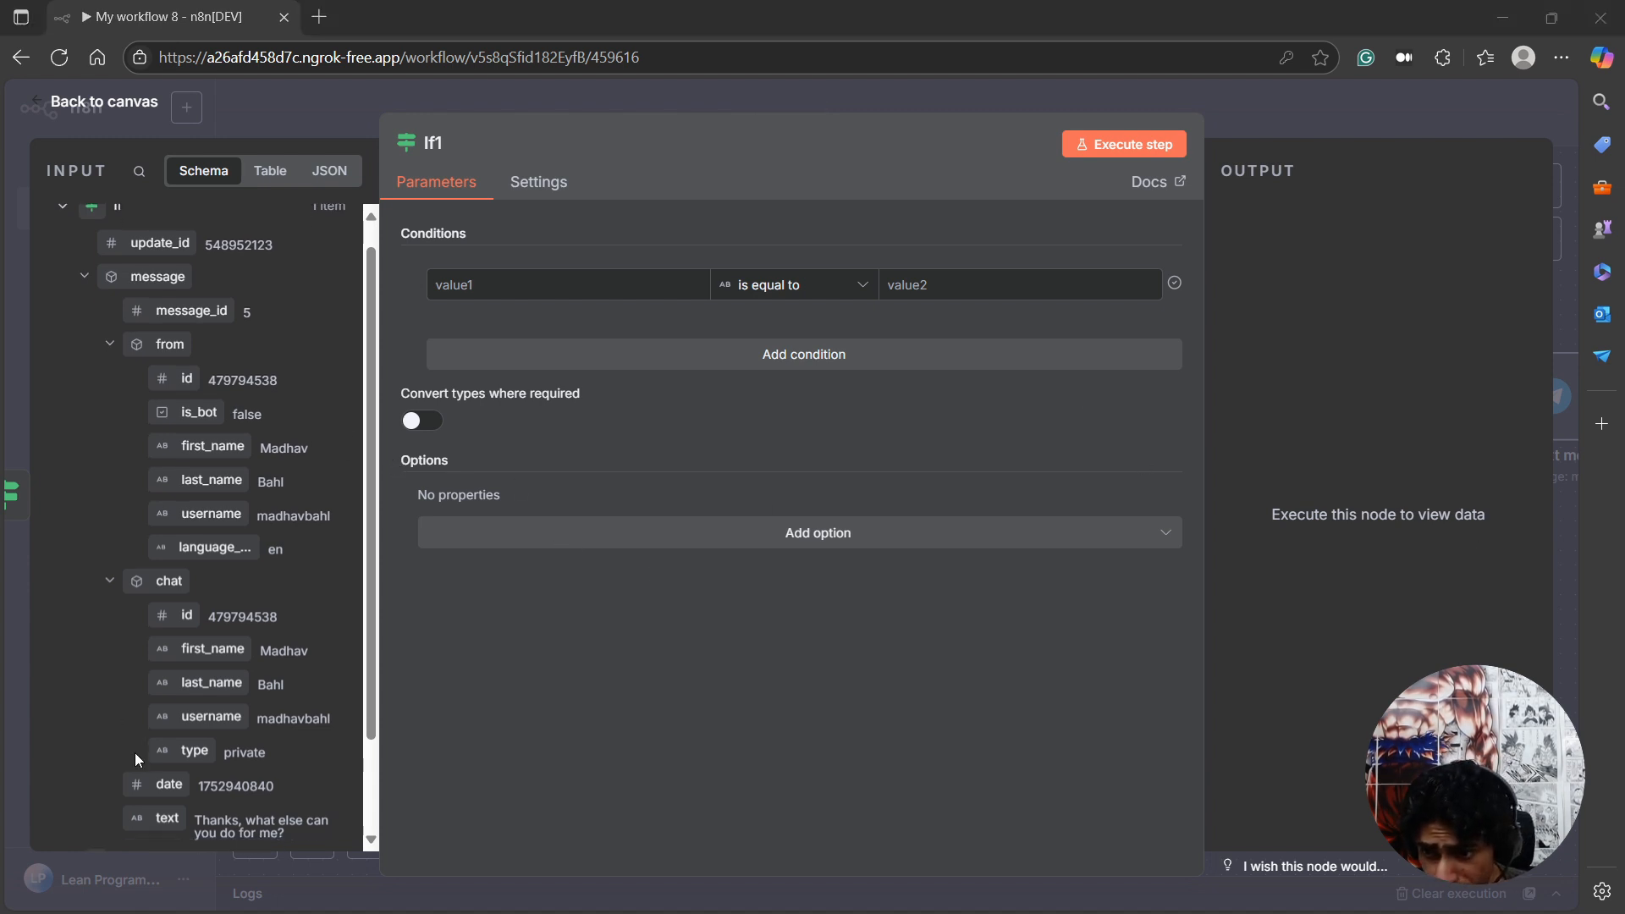
drag(161, 726, 449, 283)
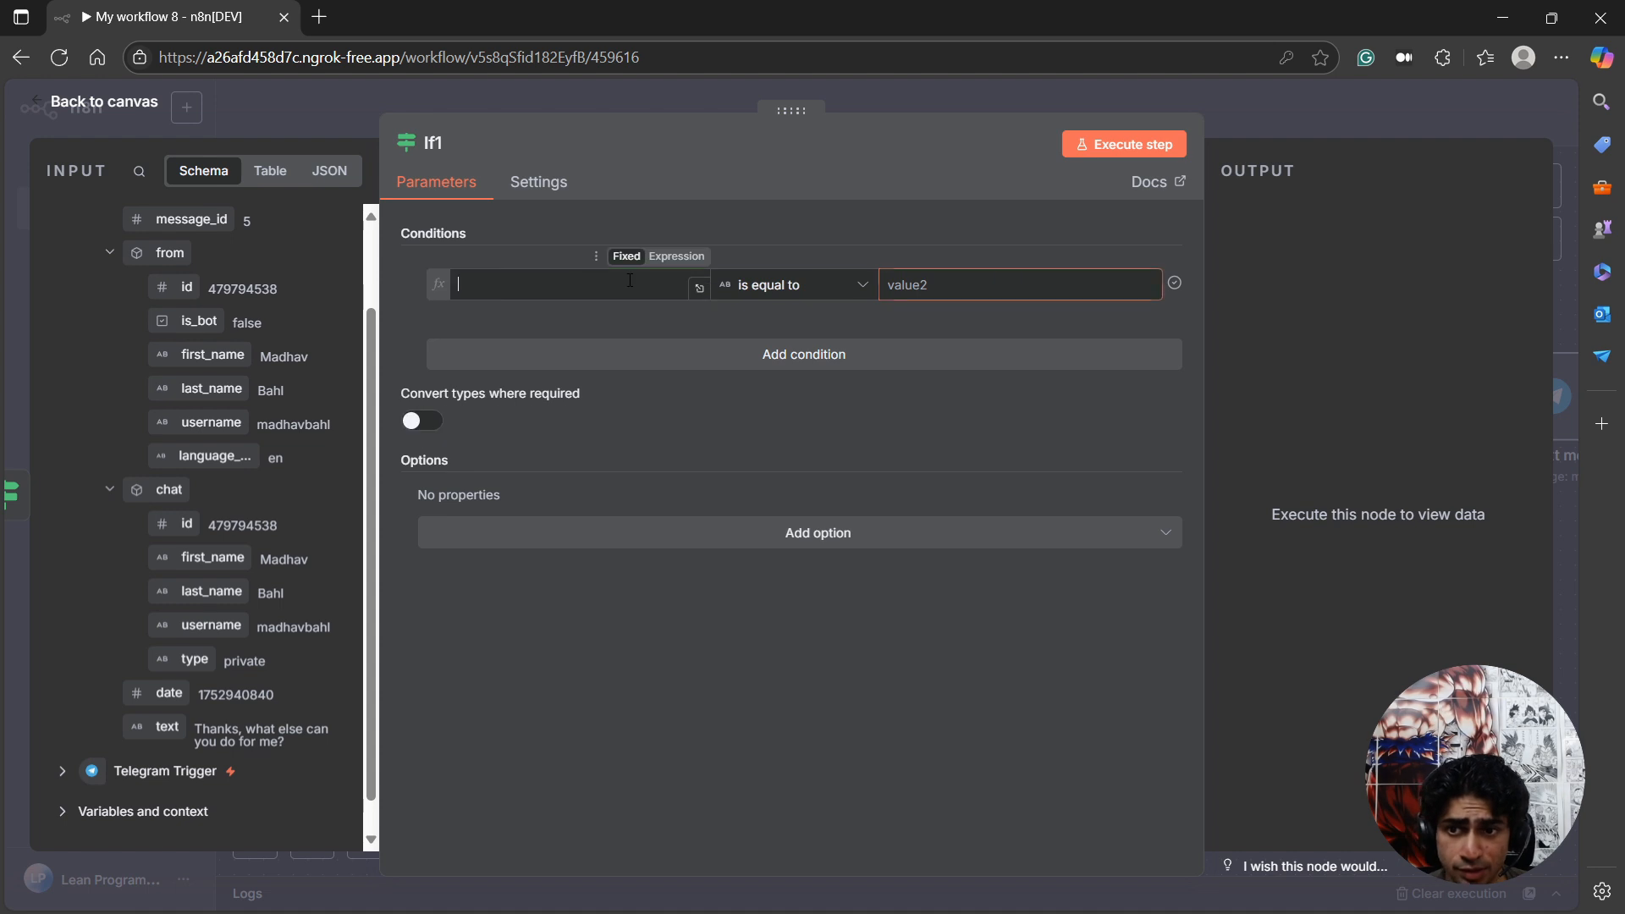
click(851, 290)
mouse_move(832, 334)
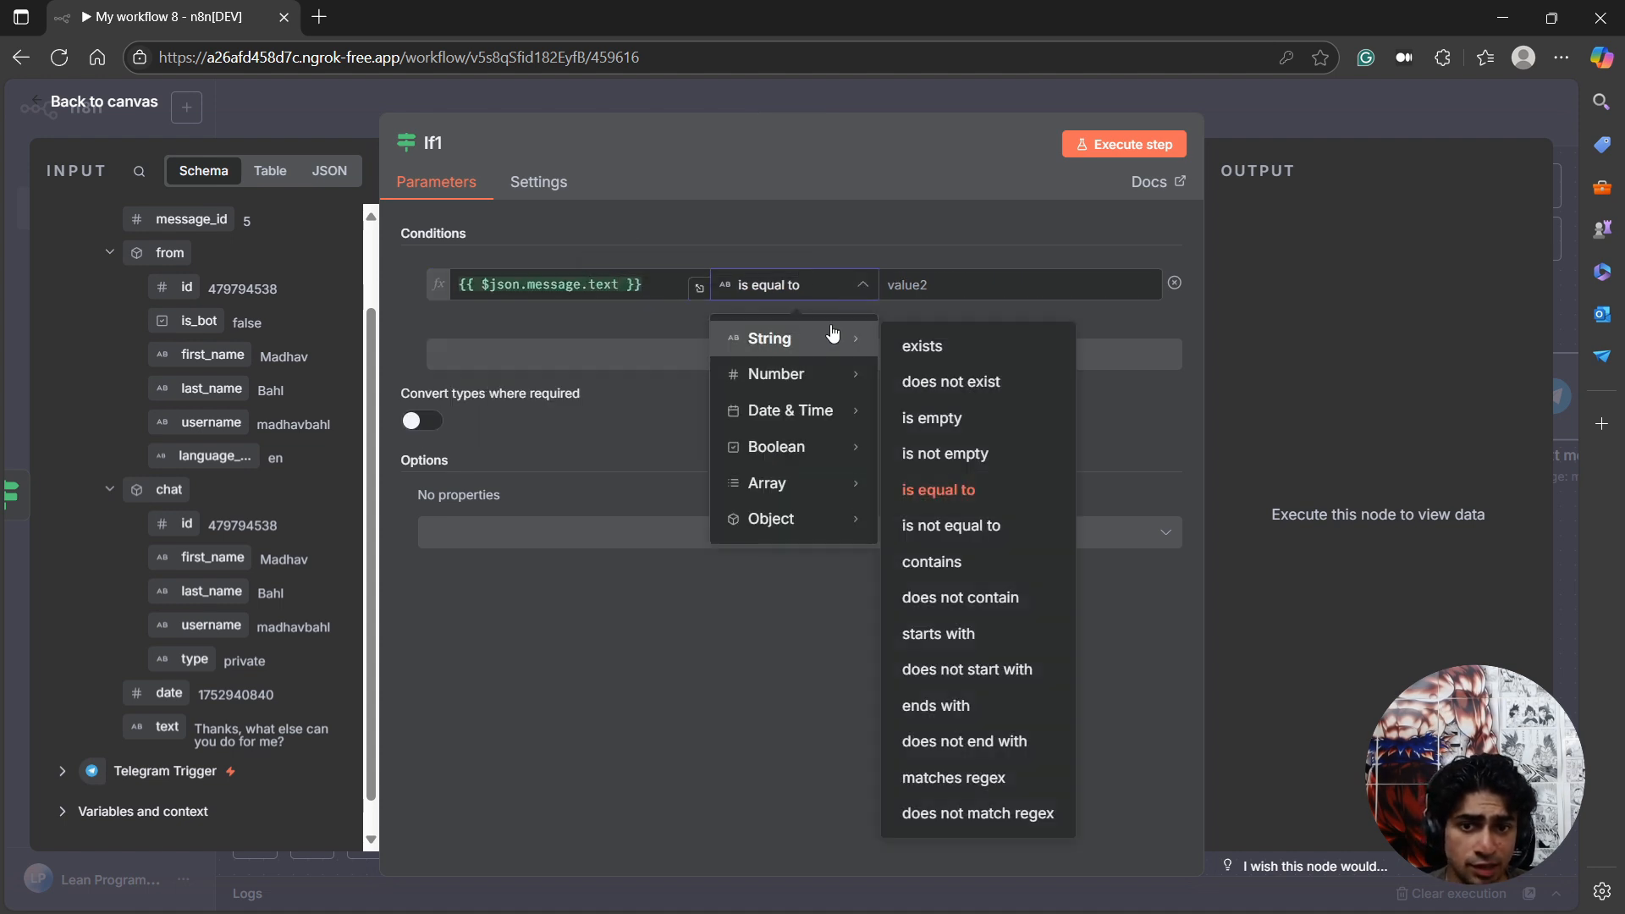
click(987, 345)
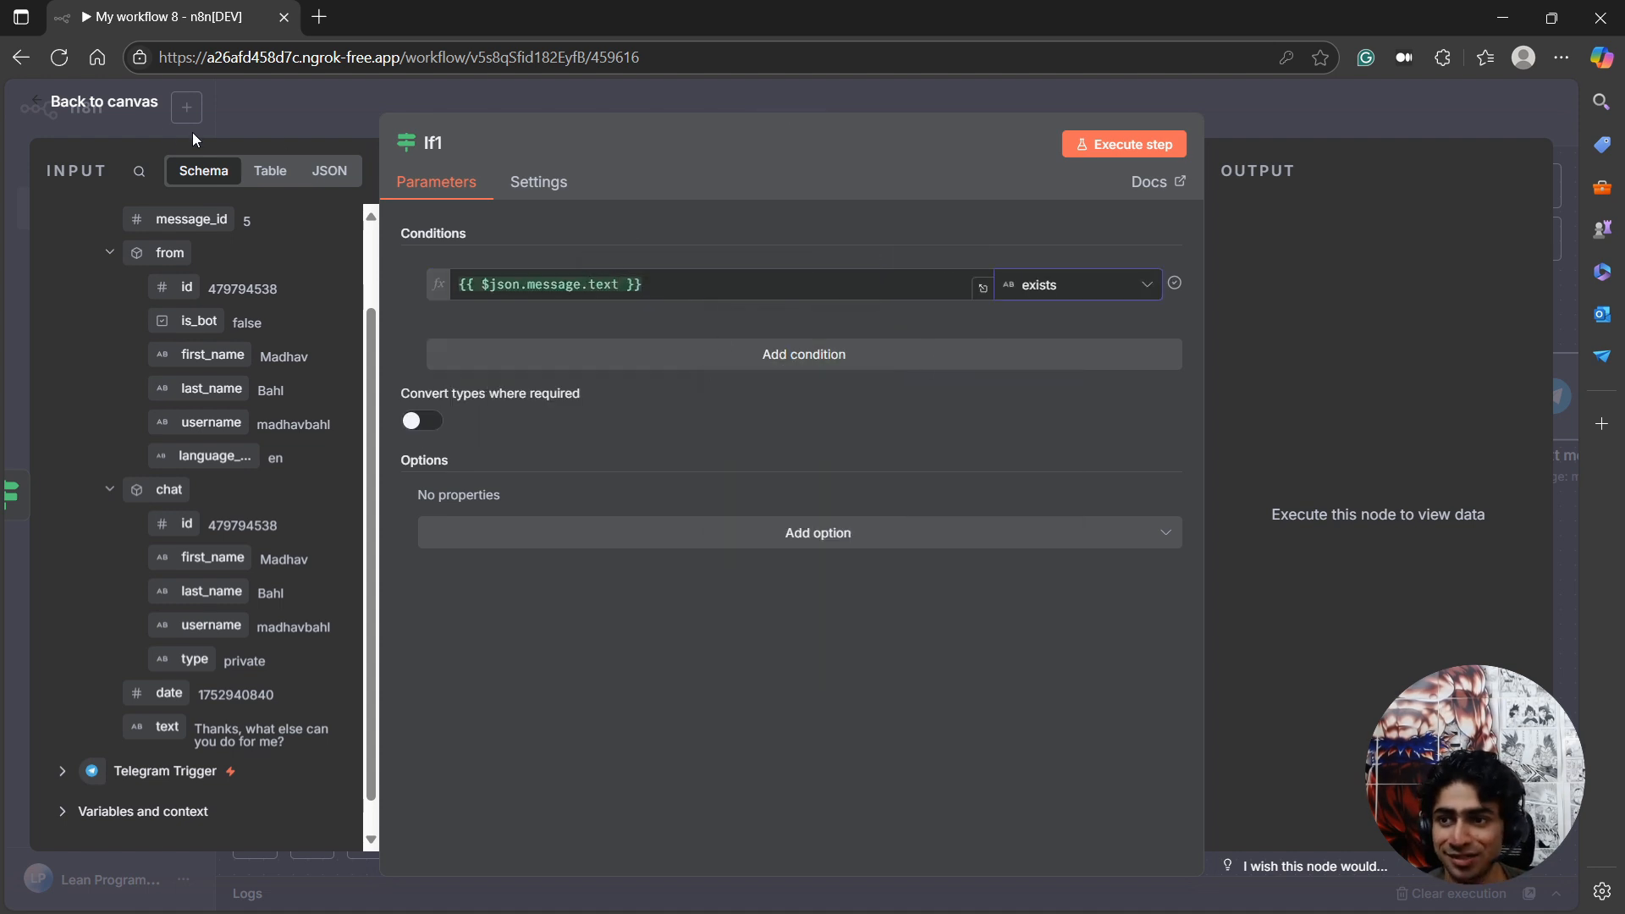
click(119, 102)
Execute the second If node and move it lower on the canvas, below the document branch.
click(836, 581)
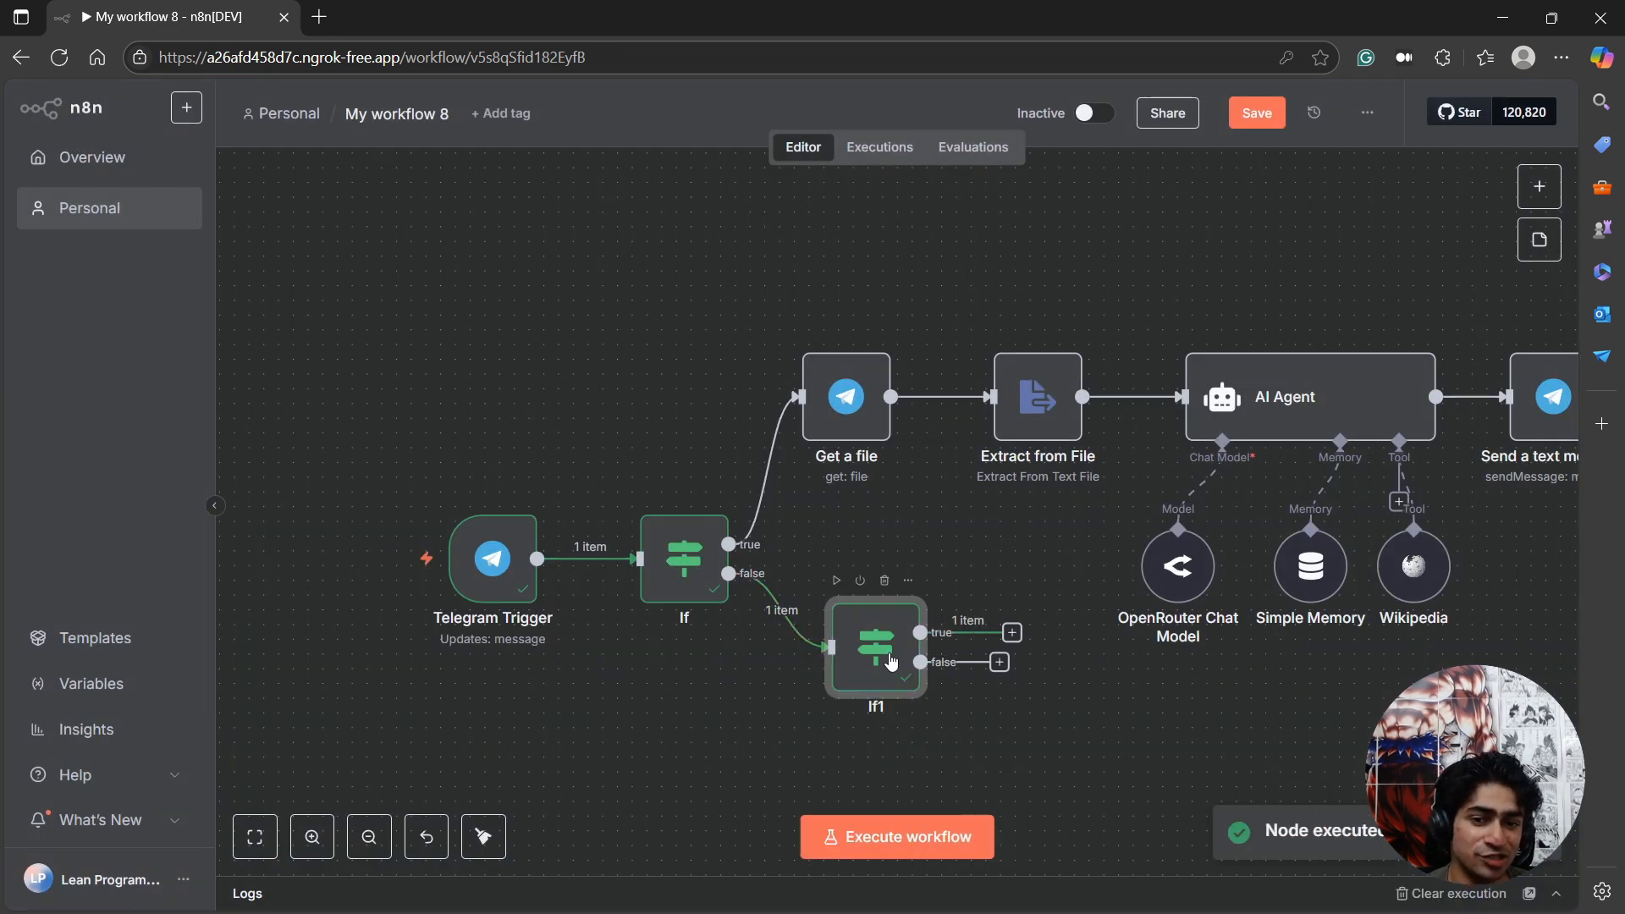
drag(880, 644, 880, 747)
scroll(920, 694, down, 3)
drag(881, 592, 866, 623)
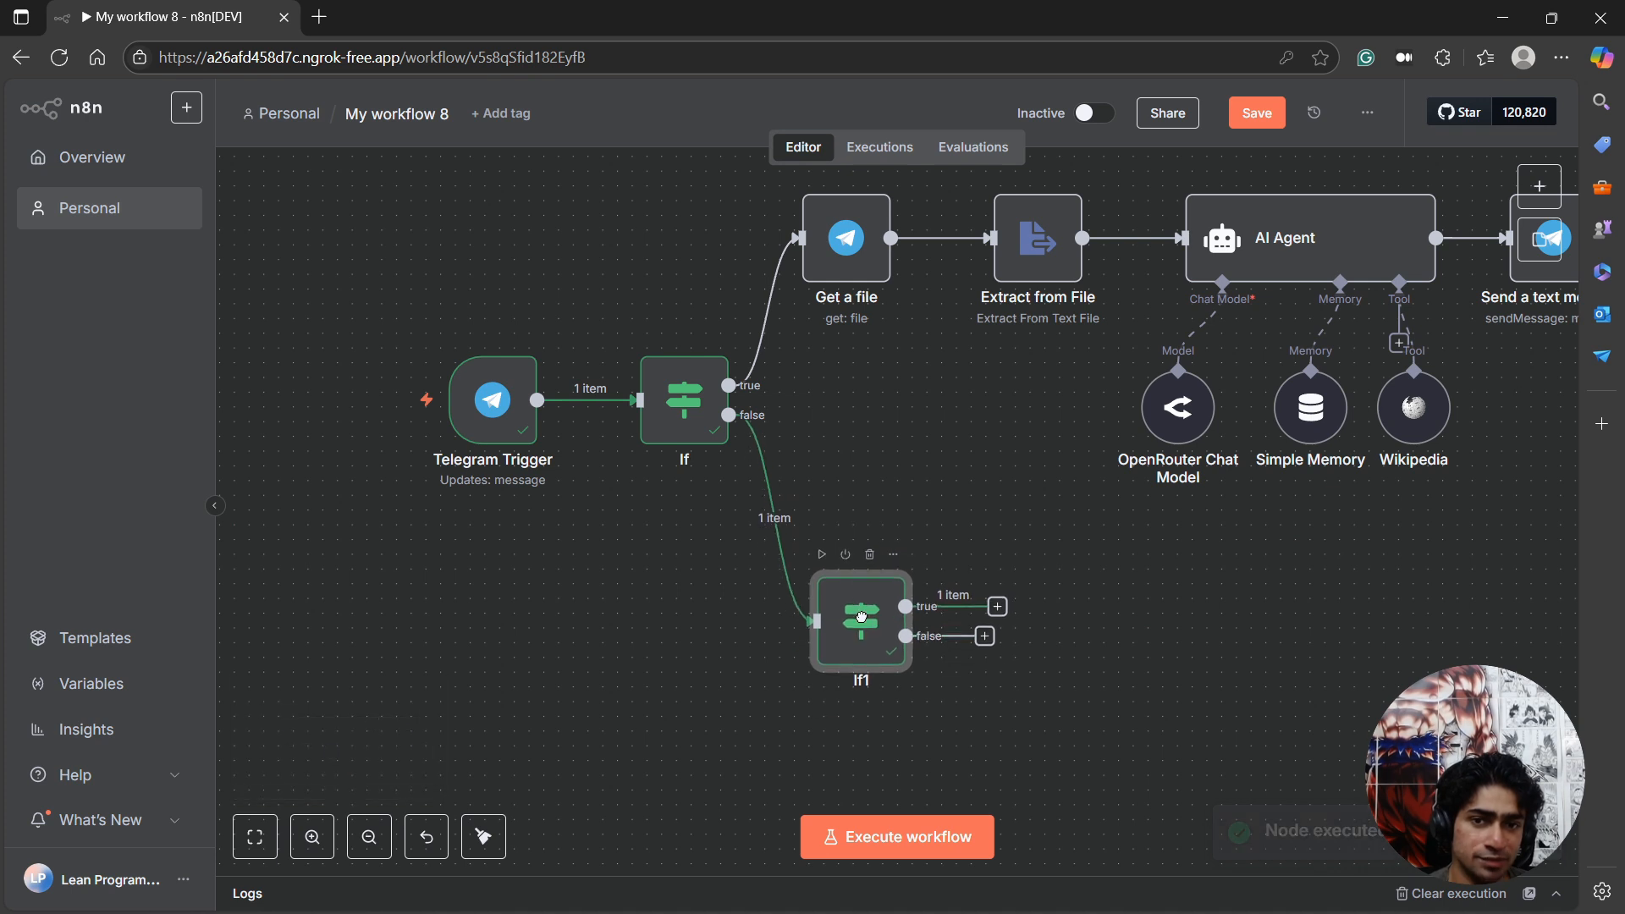
Add an AI Agent node on the true branch of the second If node and return to the canvas.
click(998, 606)
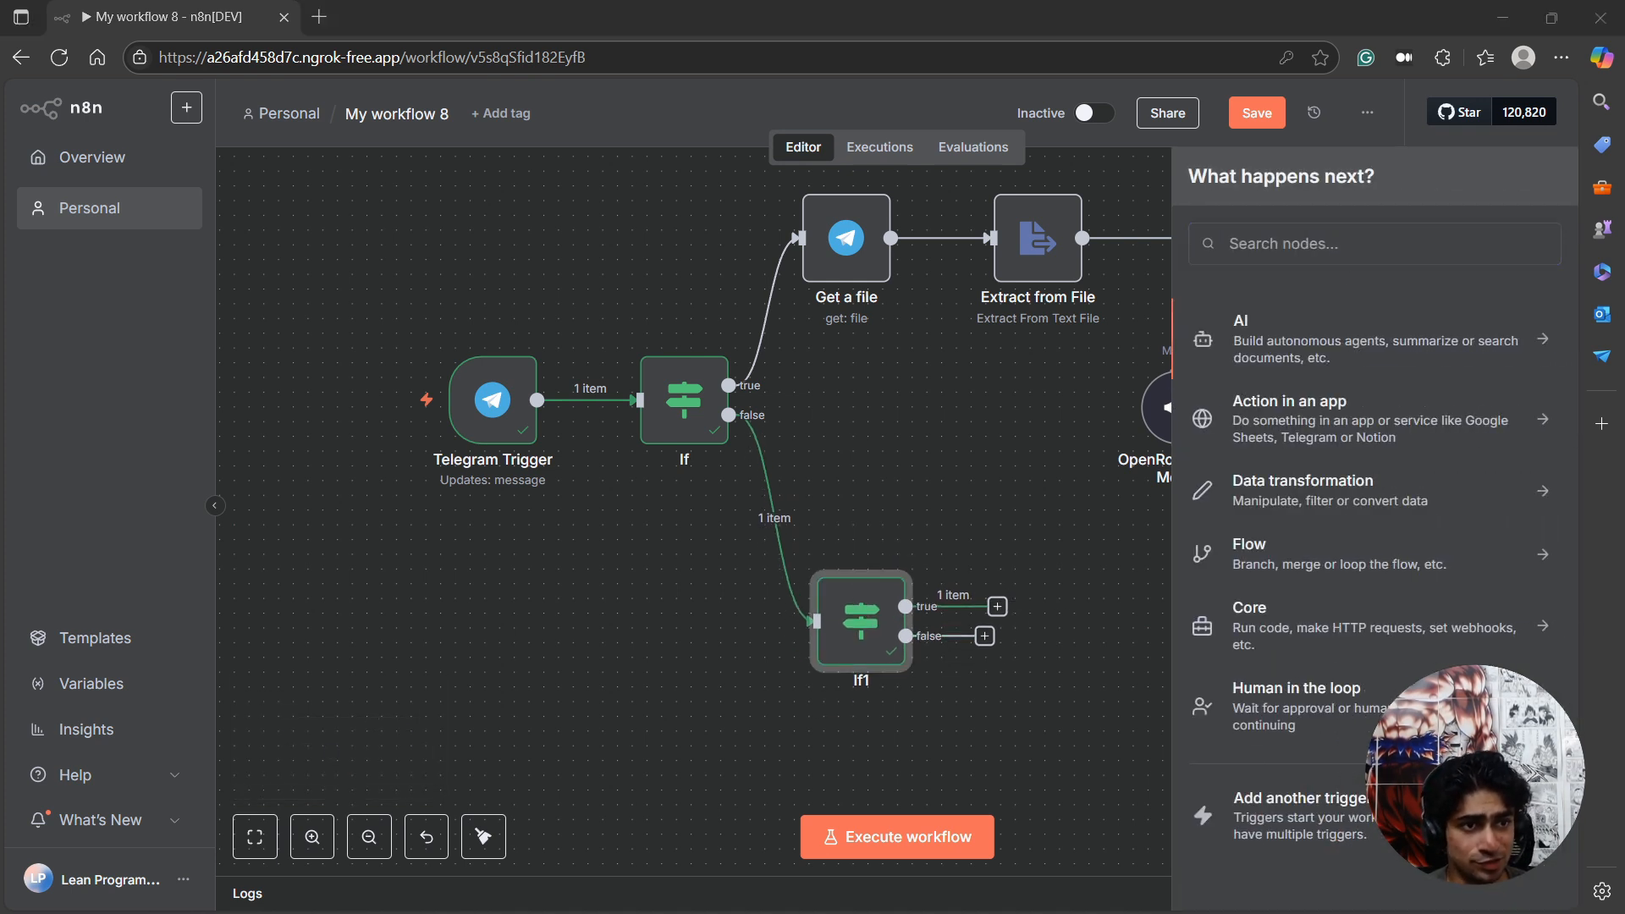
text(ai)
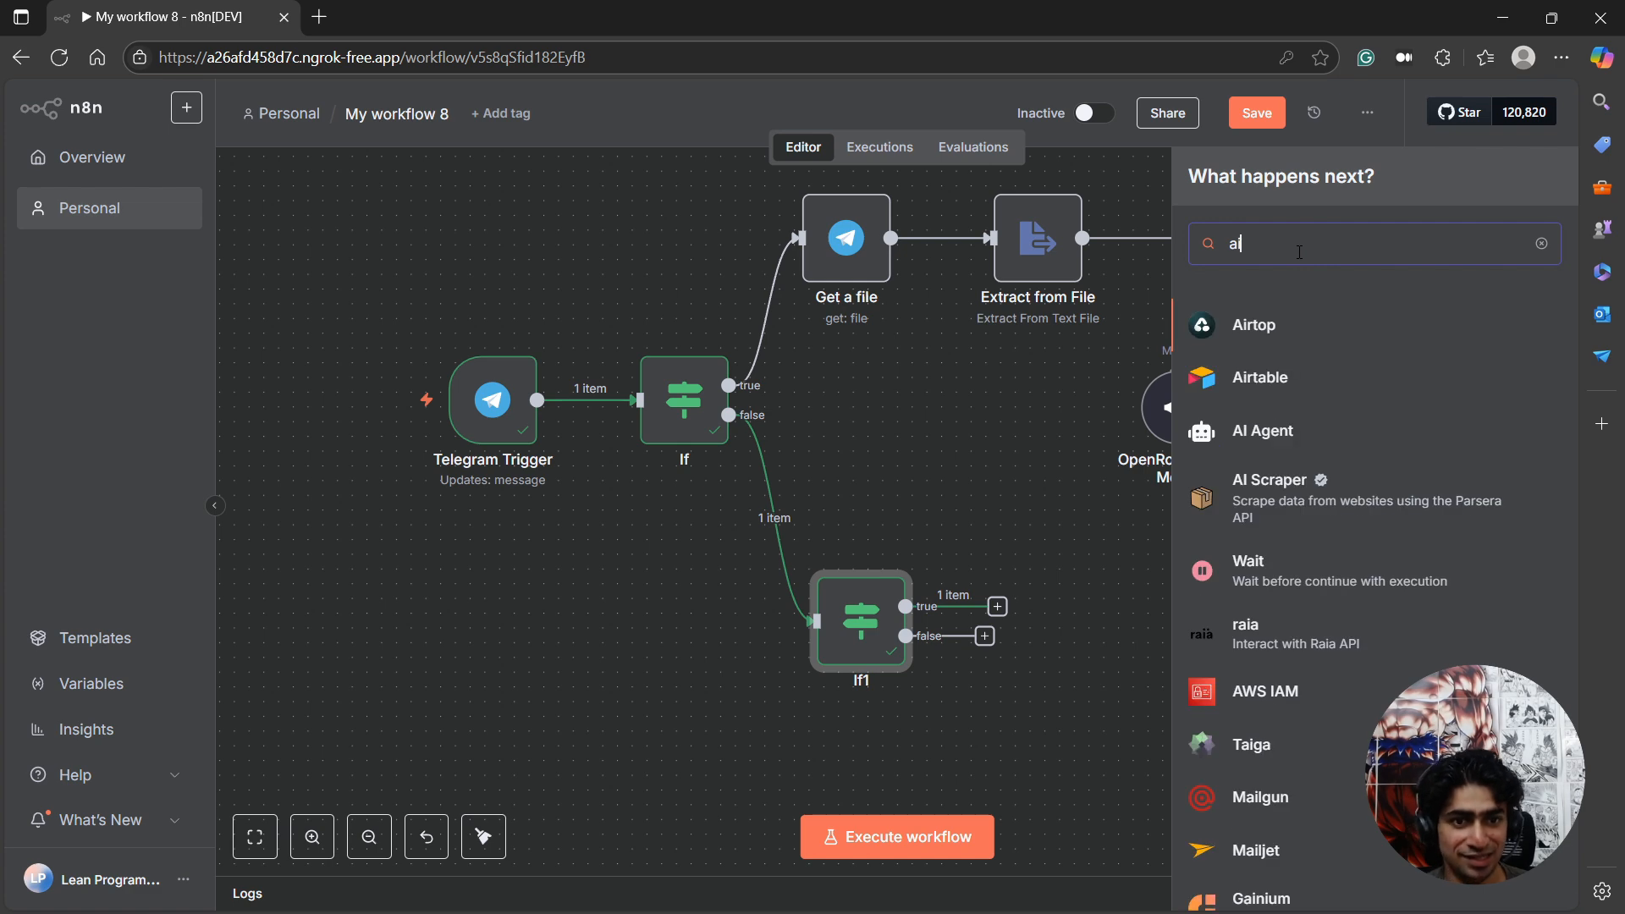
text( age)
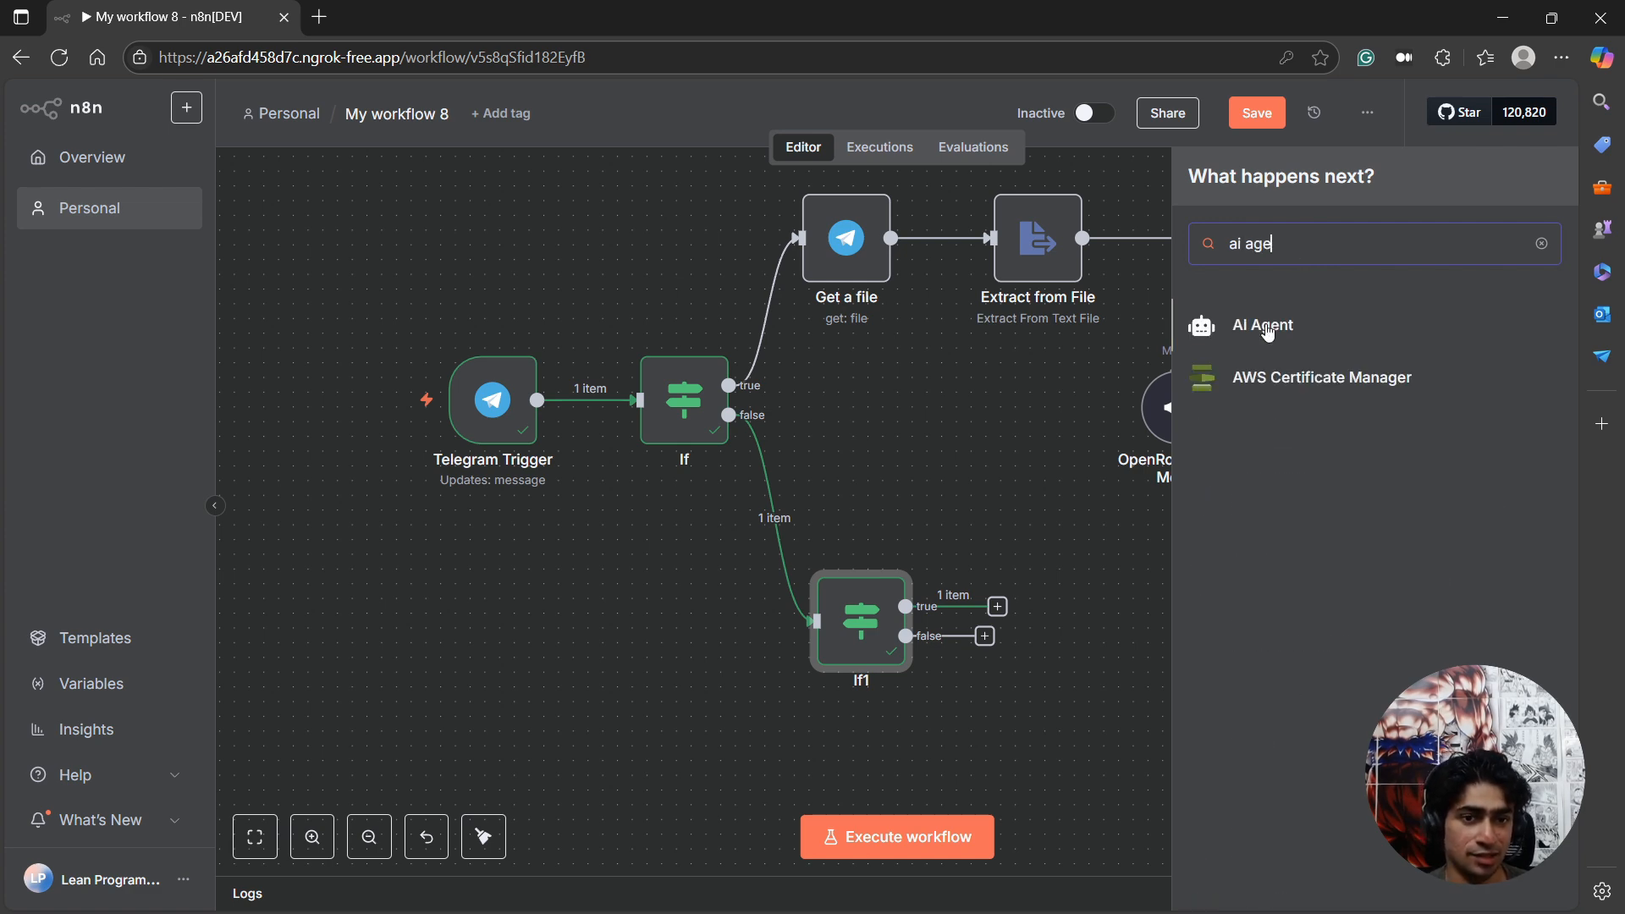
click(1266, 323)
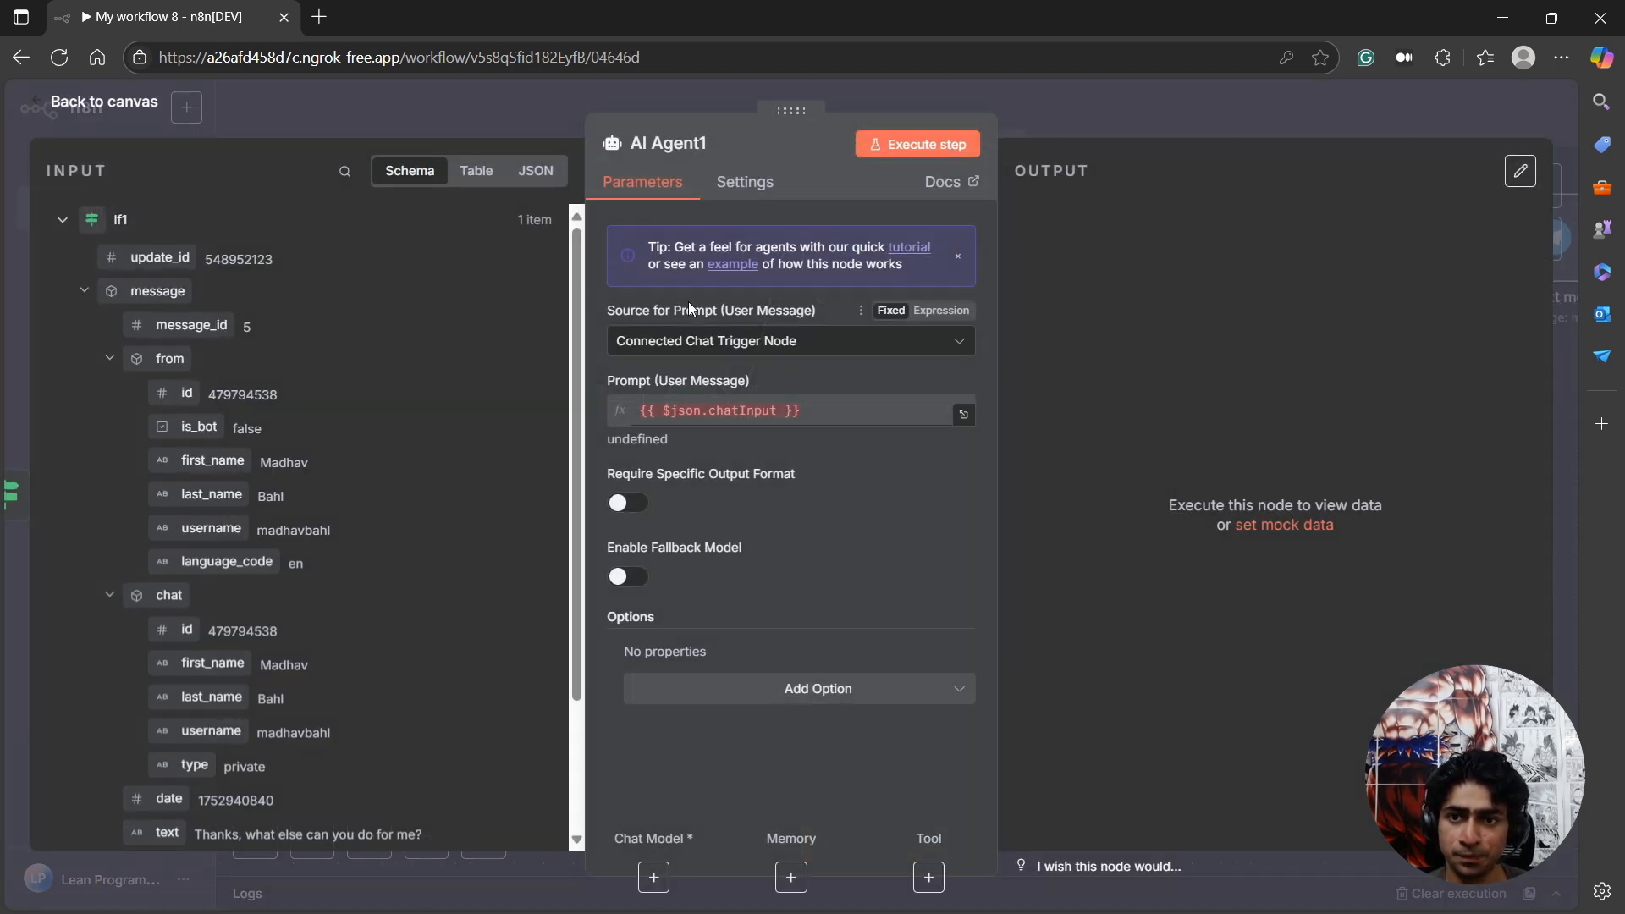
click(75, 115)
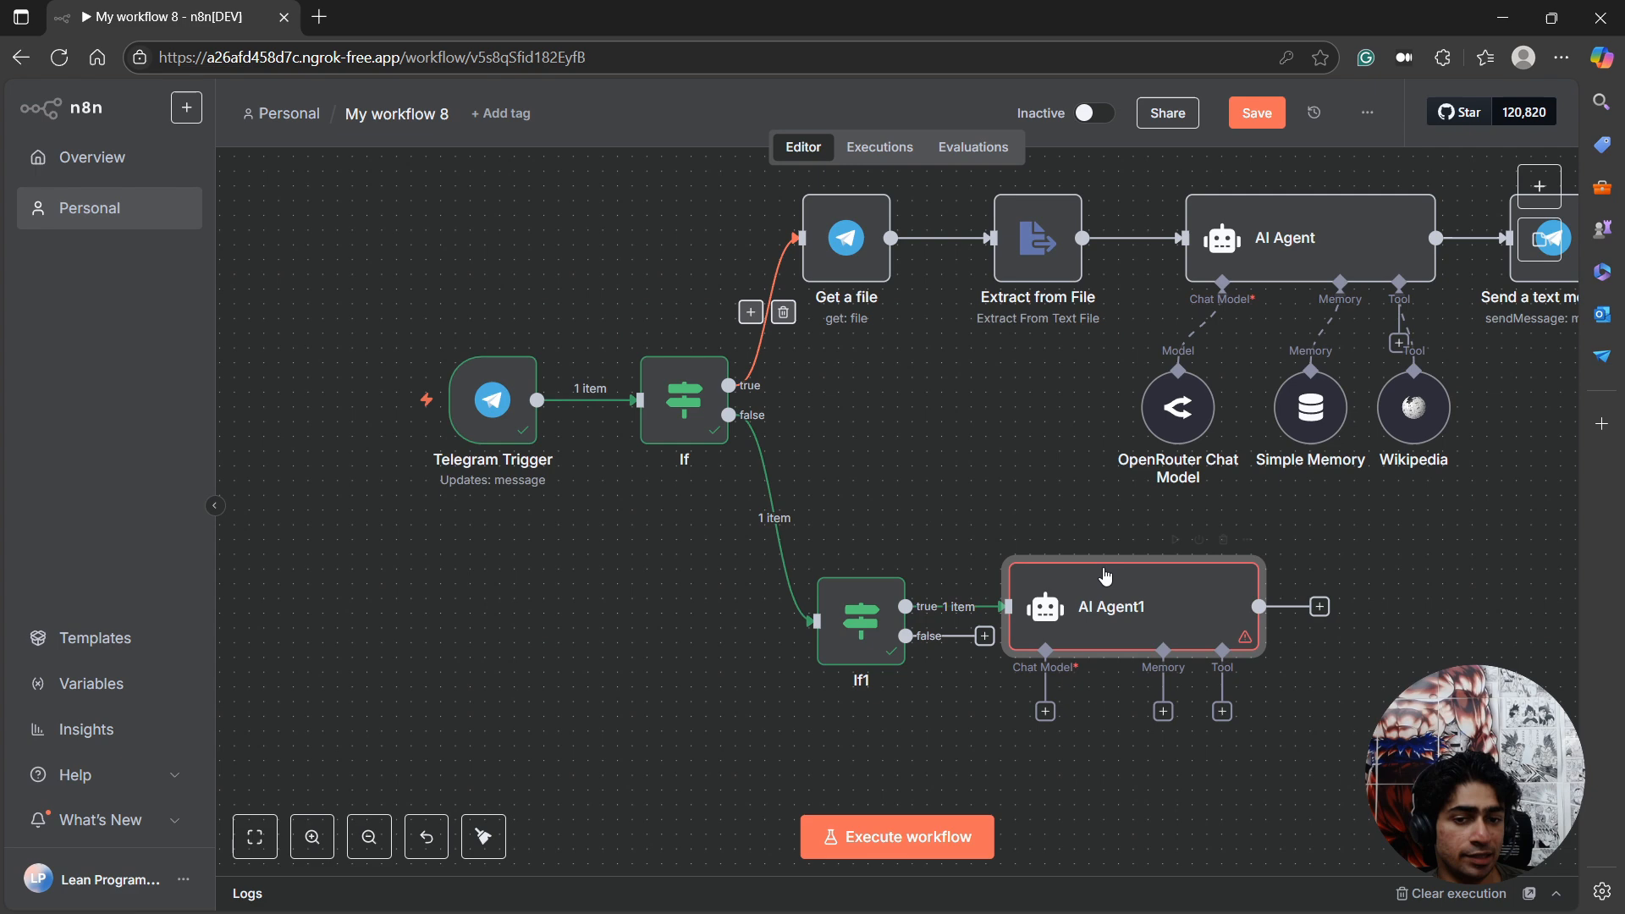
double_click(1136, 611)
click(130, 106)
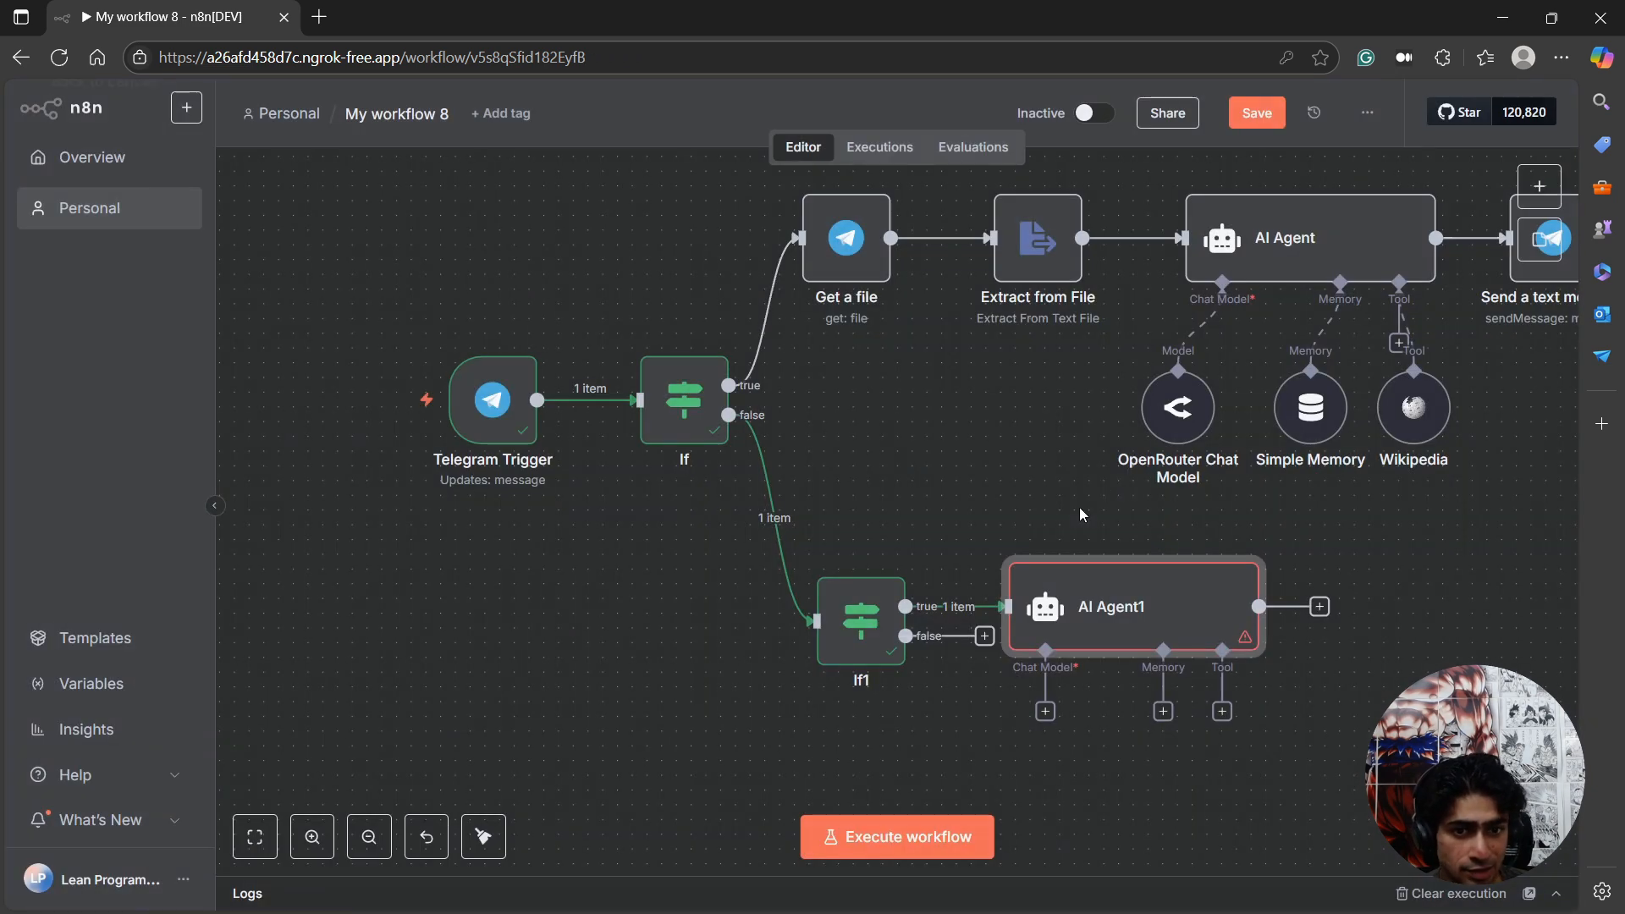
Review the first OpenRouter Chat Model's settings, the OpenRouter API Keys page and the blank form for a new OpenRouter credential.
double_click(1159, 415)
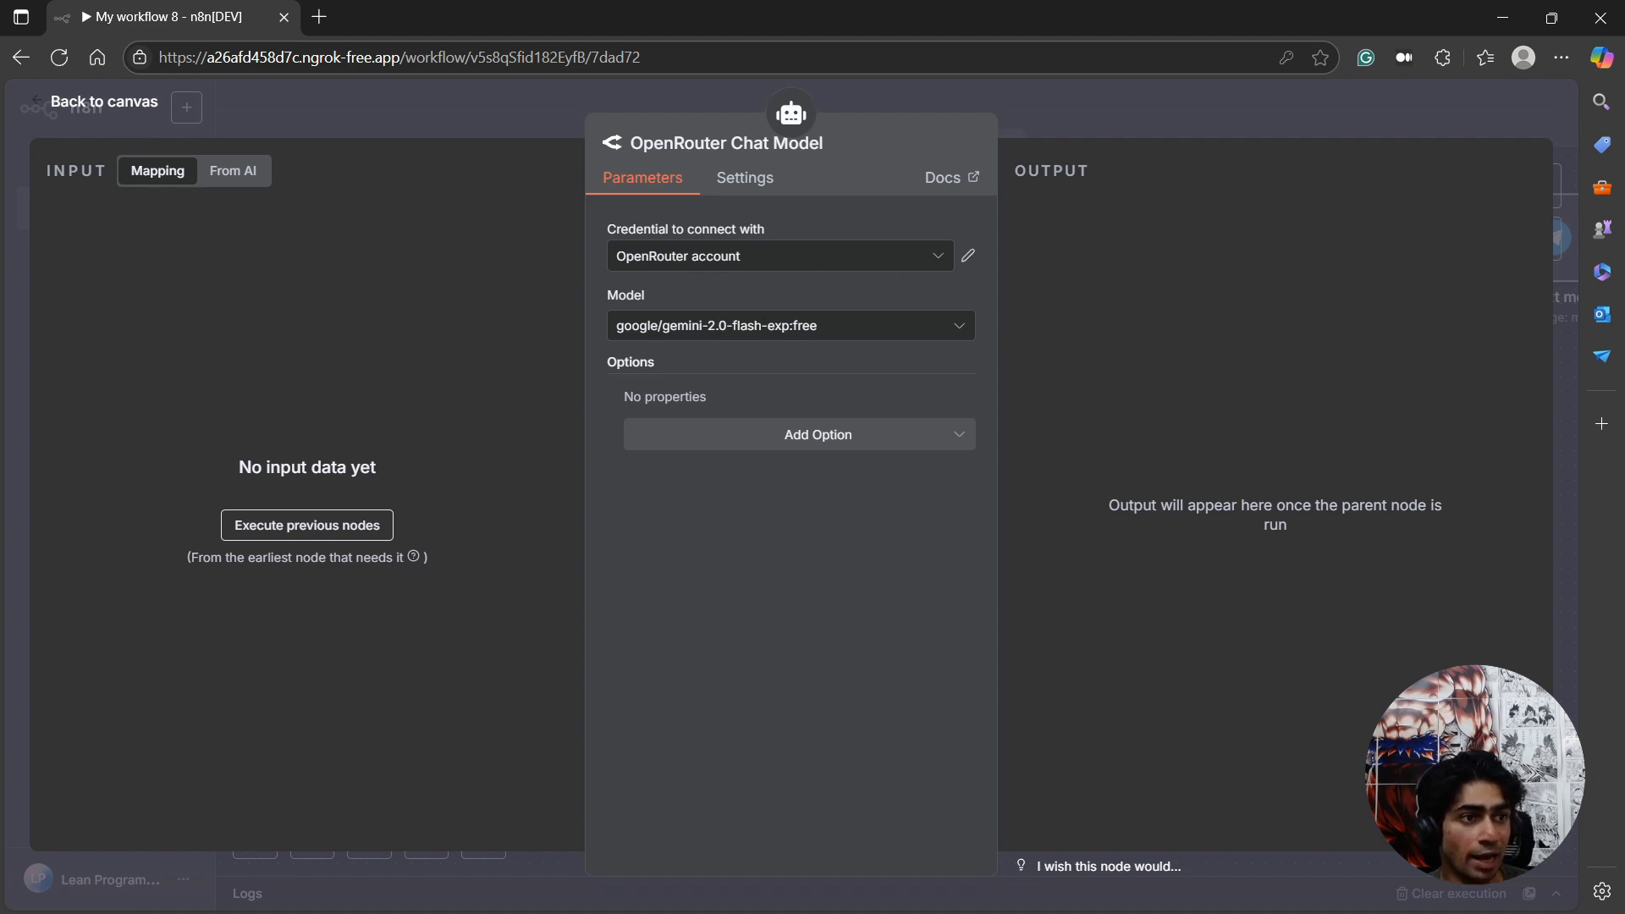
drag(1621, 305, 866, 280)
double_click(866, 280)
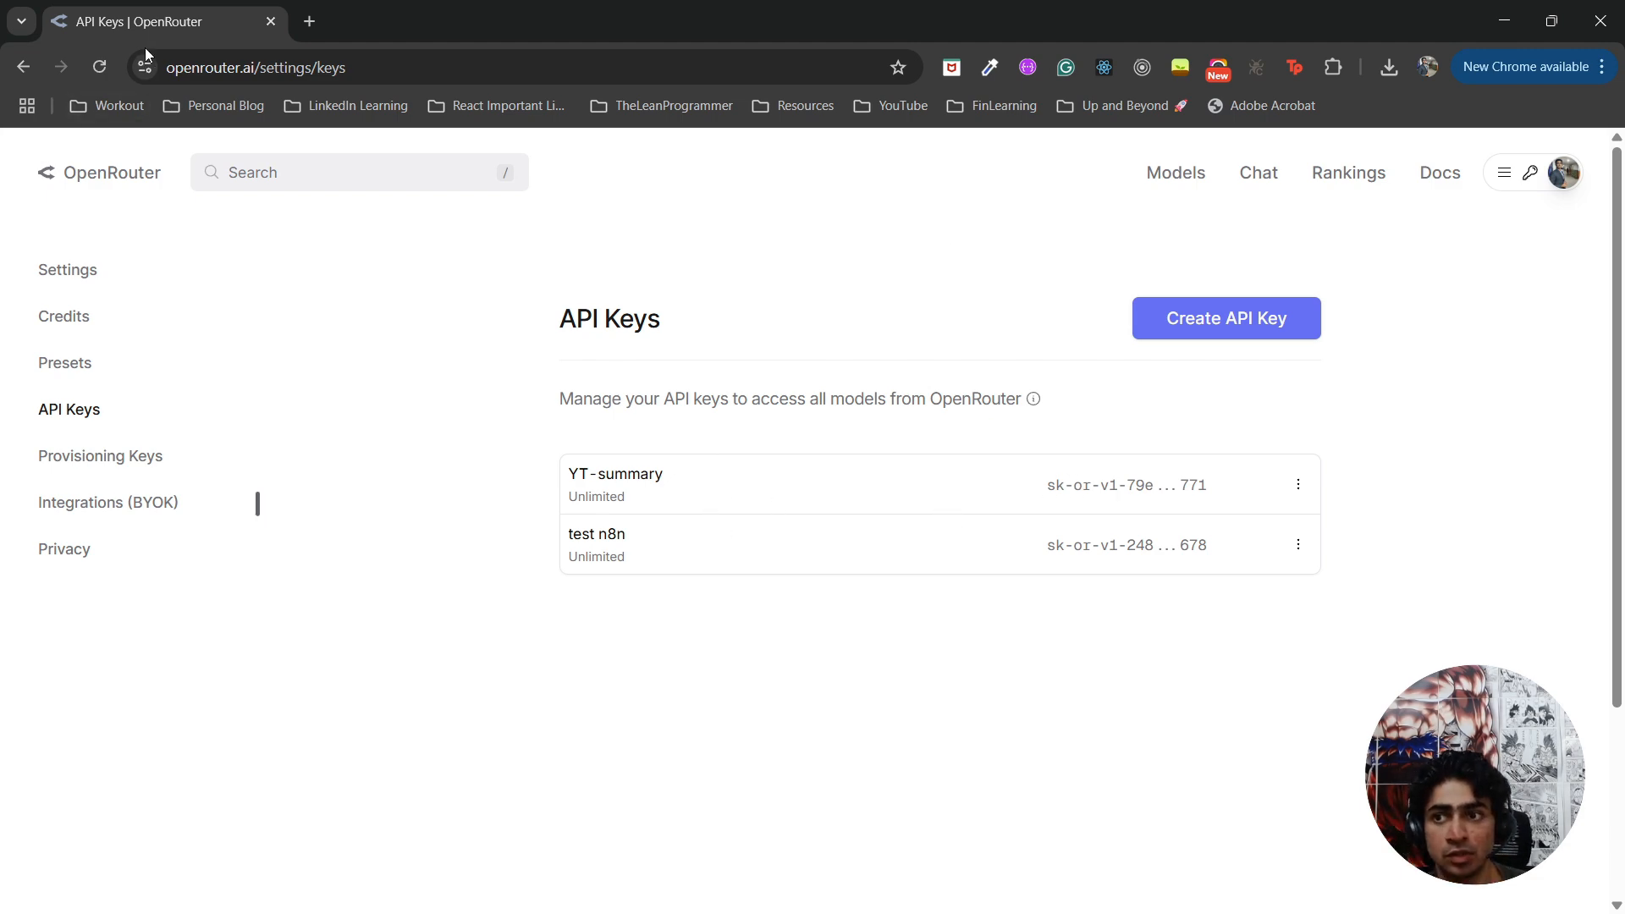
drag(364, 16, 1623, 276)
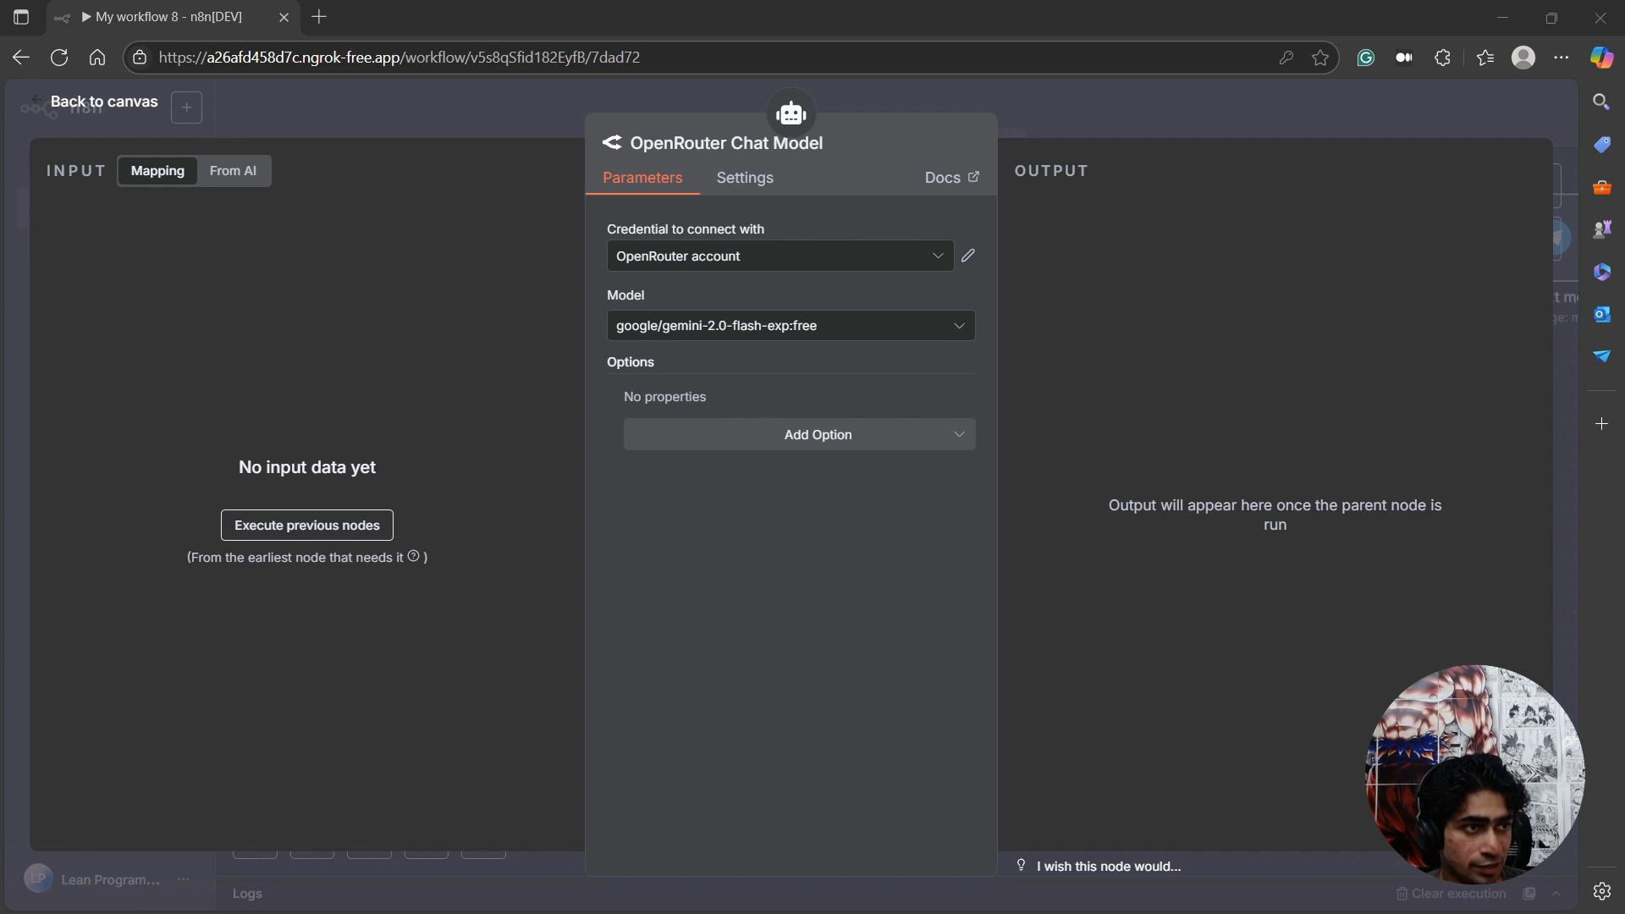
click(952, 258)
click(802, 357)
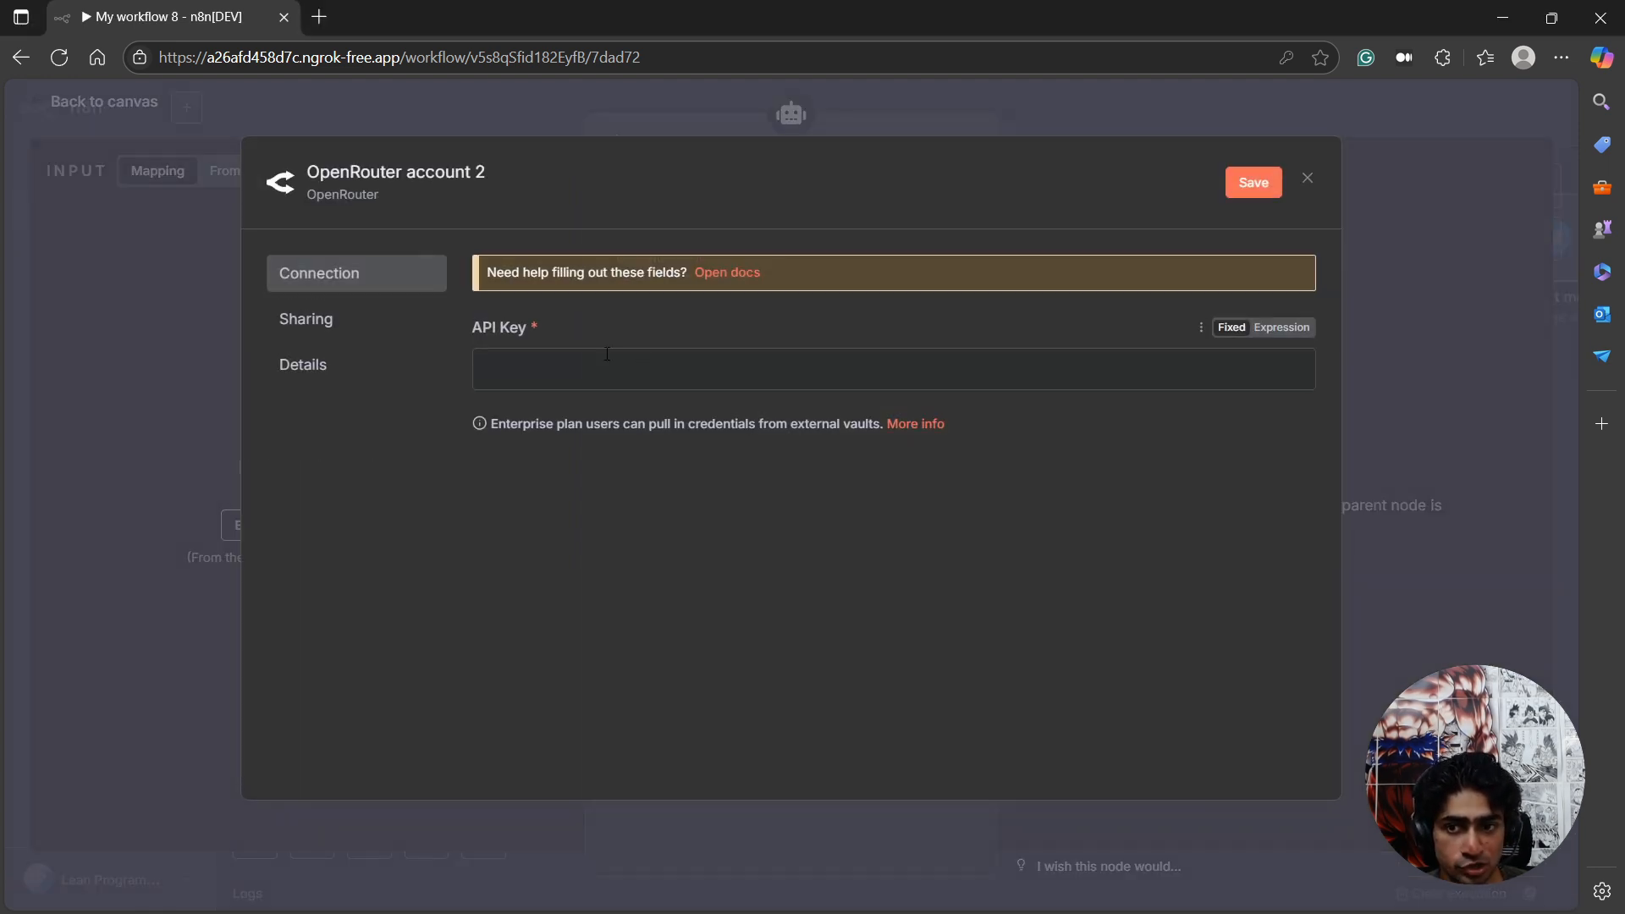
click(1308, 179)
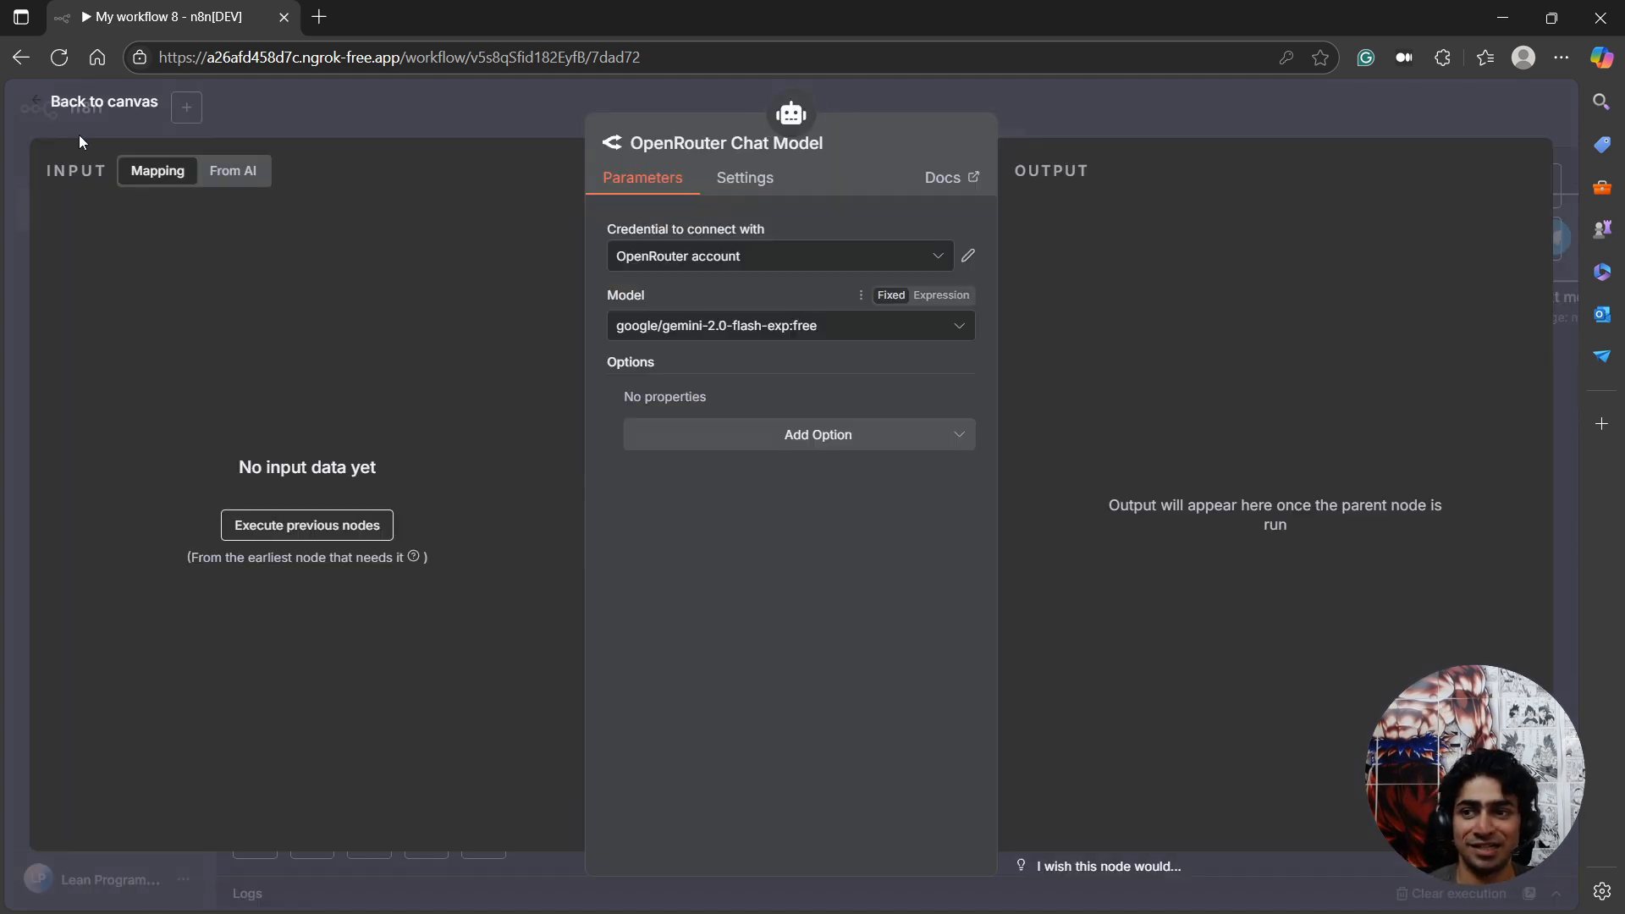
click(81, 108)
Attach an OpenRouter Chat Model using deepseek/deepseek-r1:free to the second AI Agent and place it beneath the agent's Chat Model connector.
click(1045, 711)
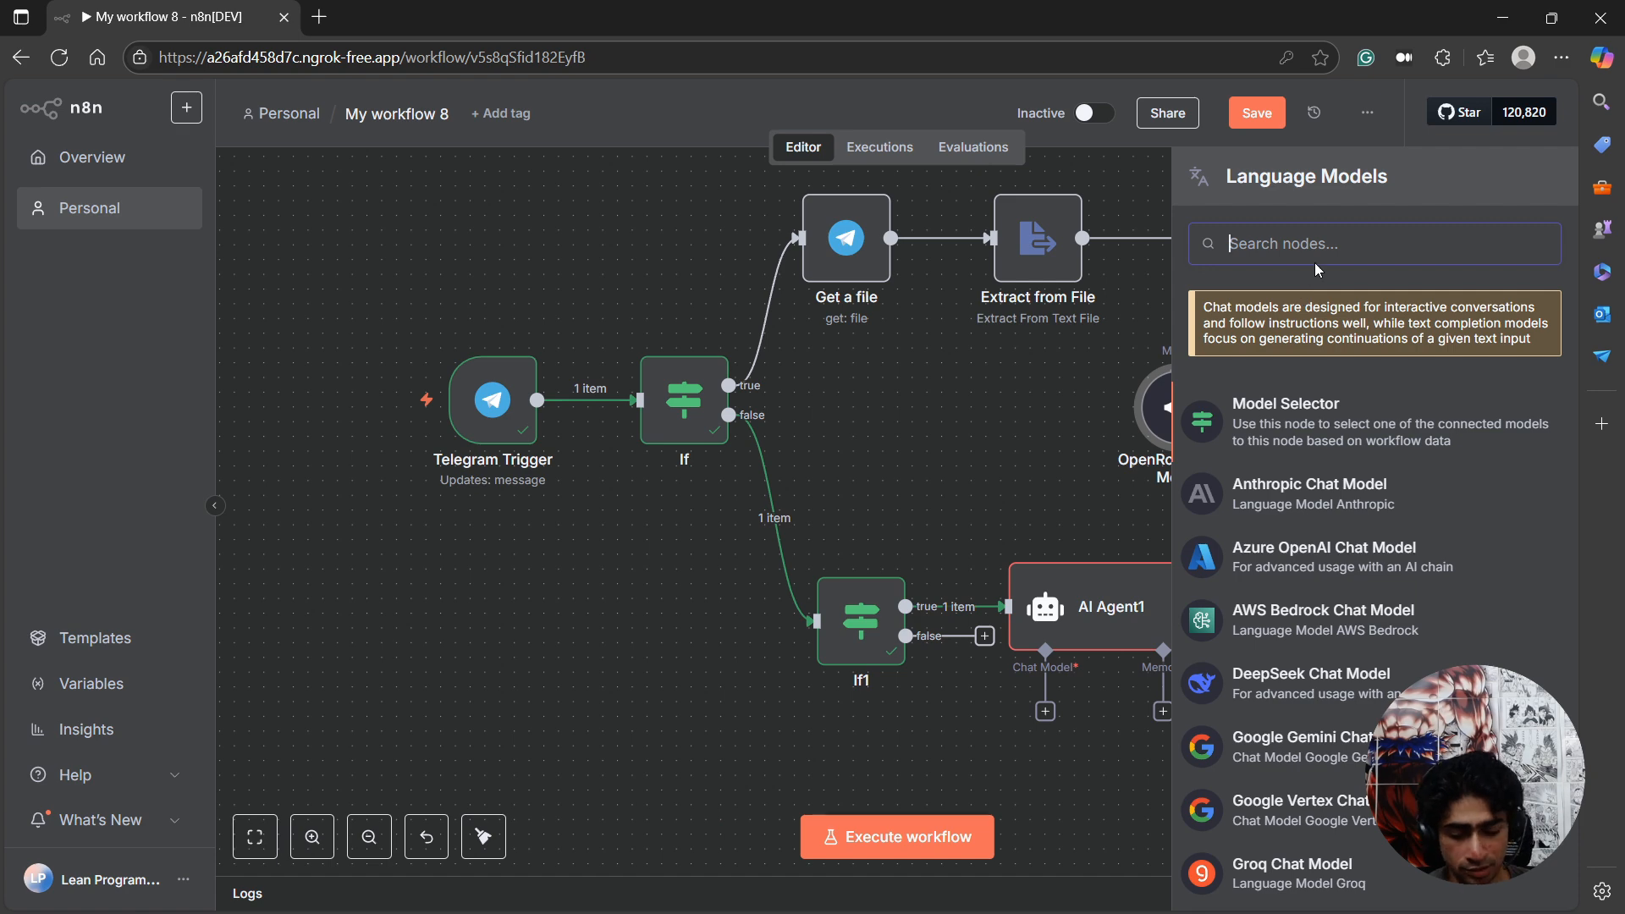
text(open)
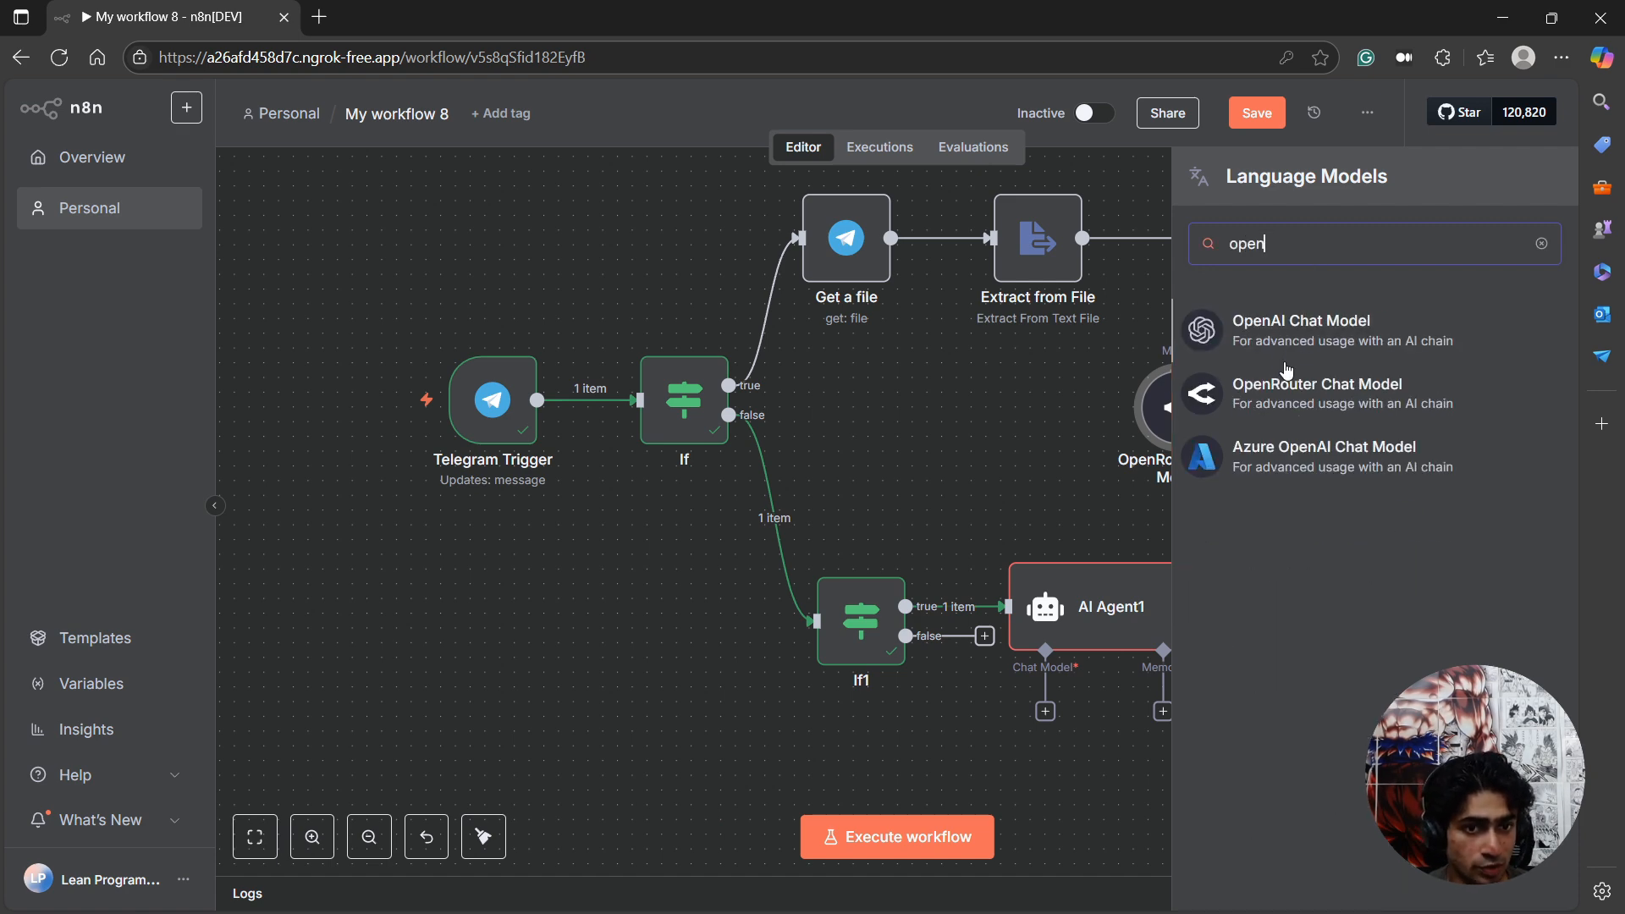
click(1285, 382)
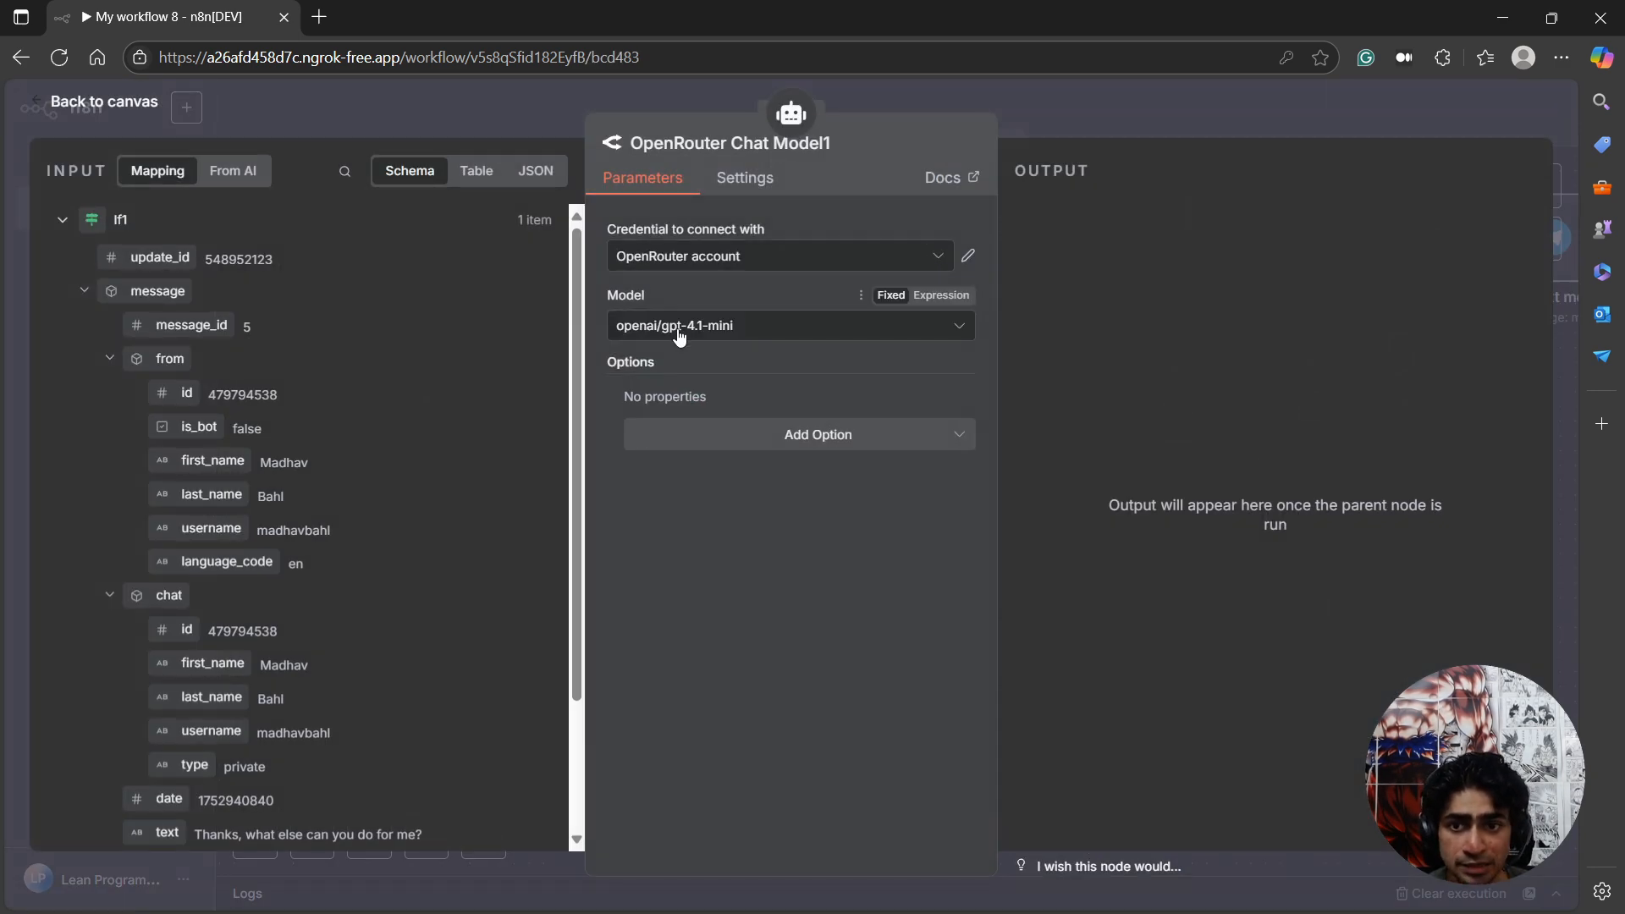
click(679, 337)
text(deepse)
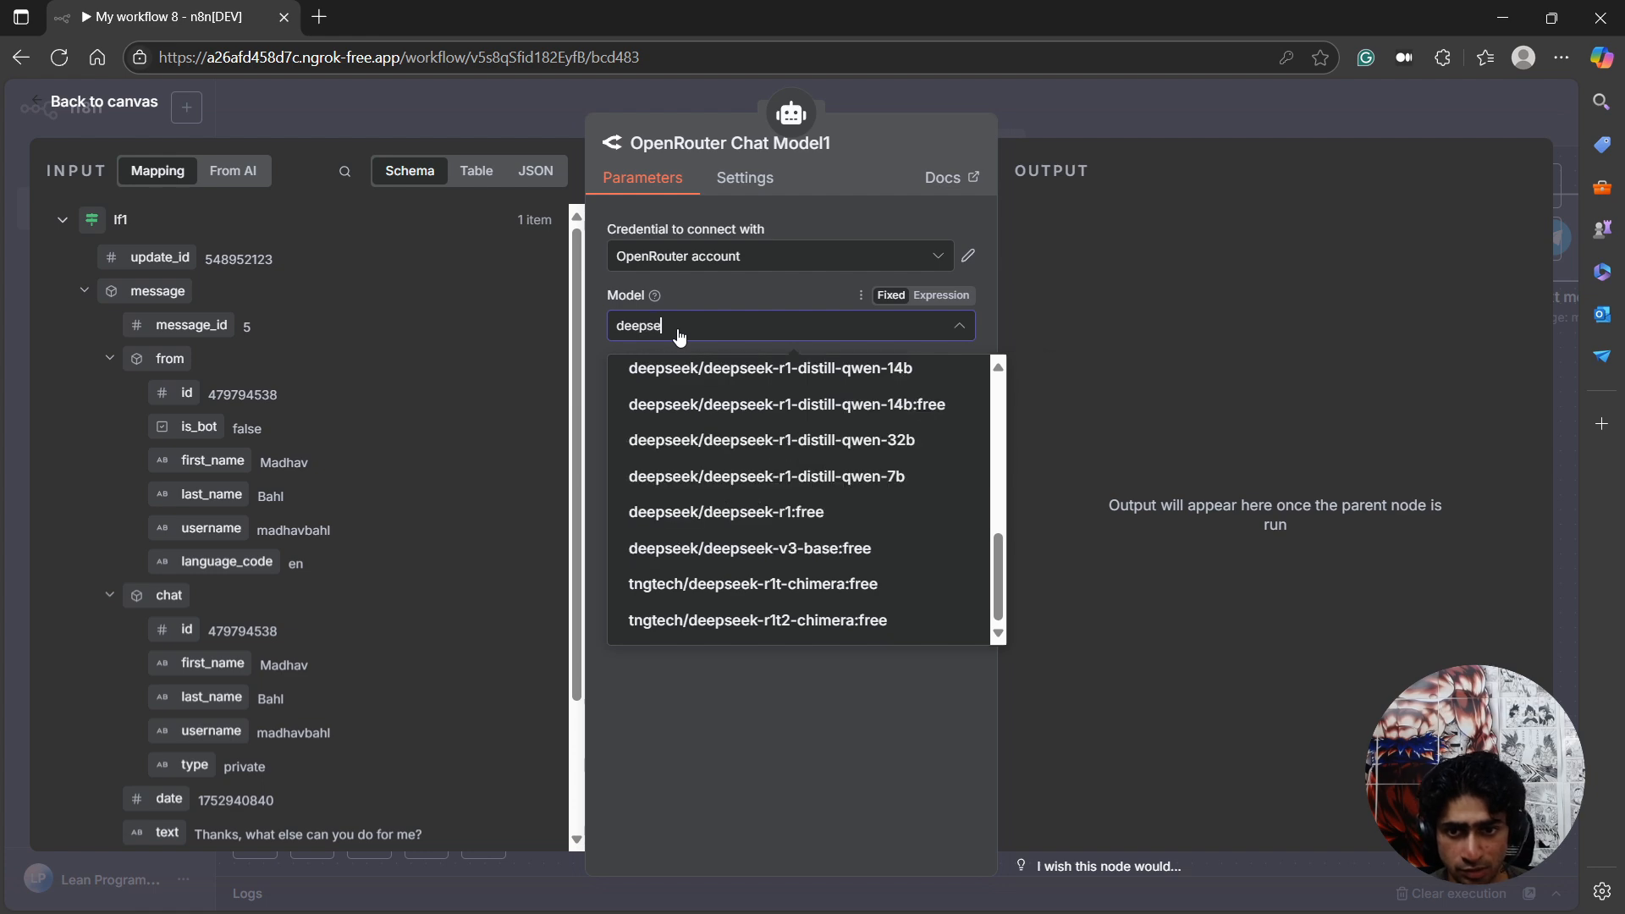
click(742, 512)
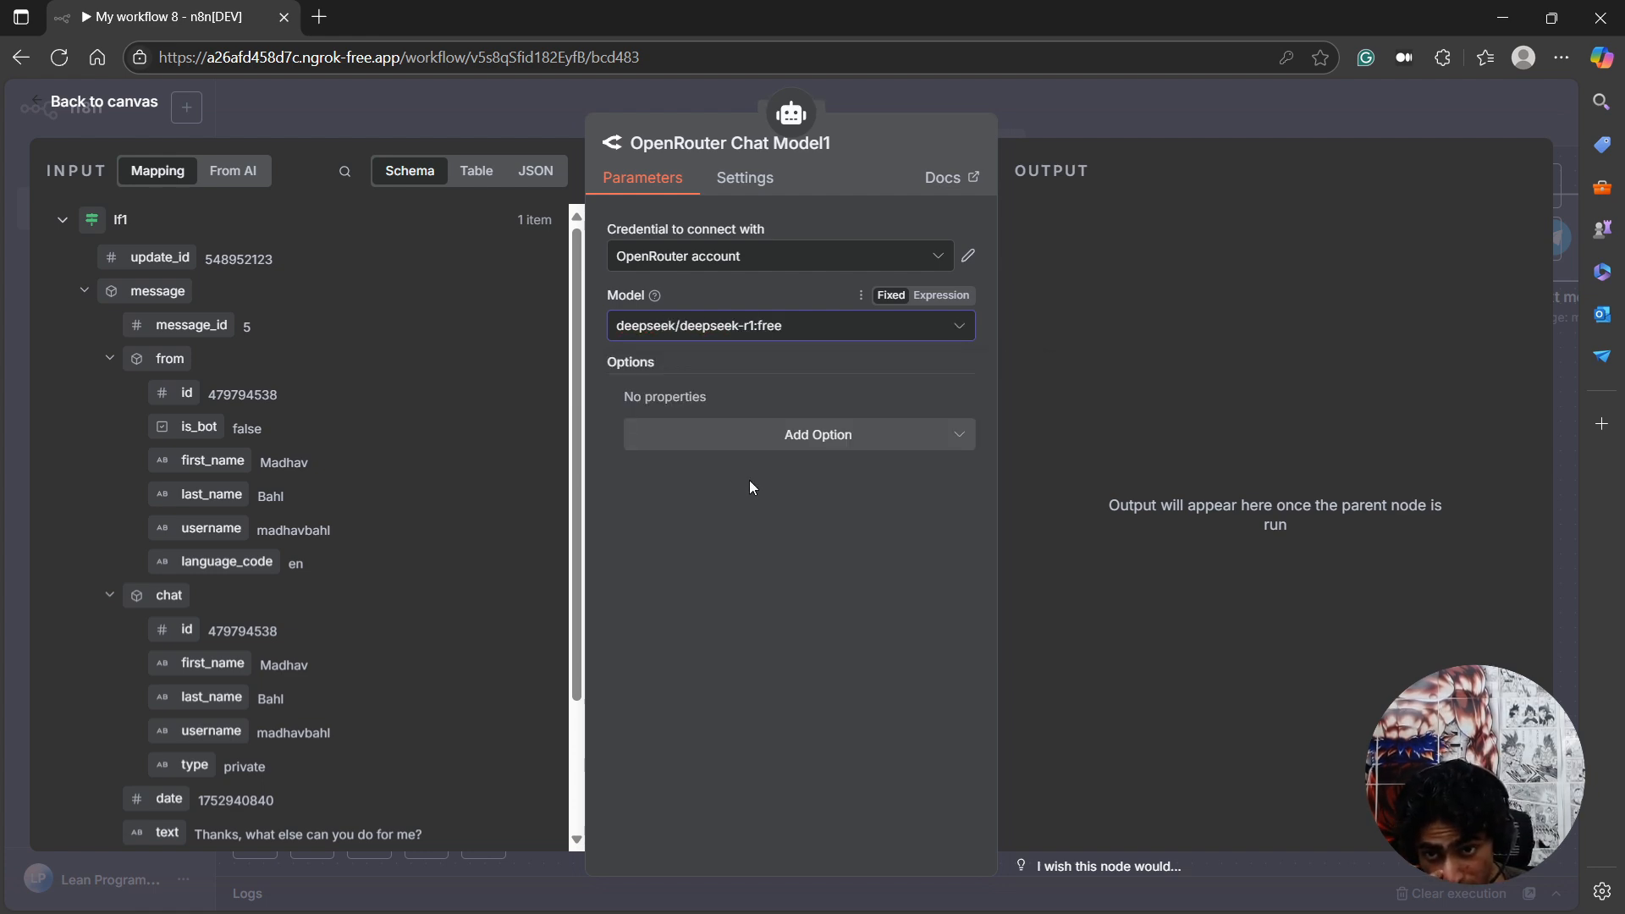
click(137, 105)
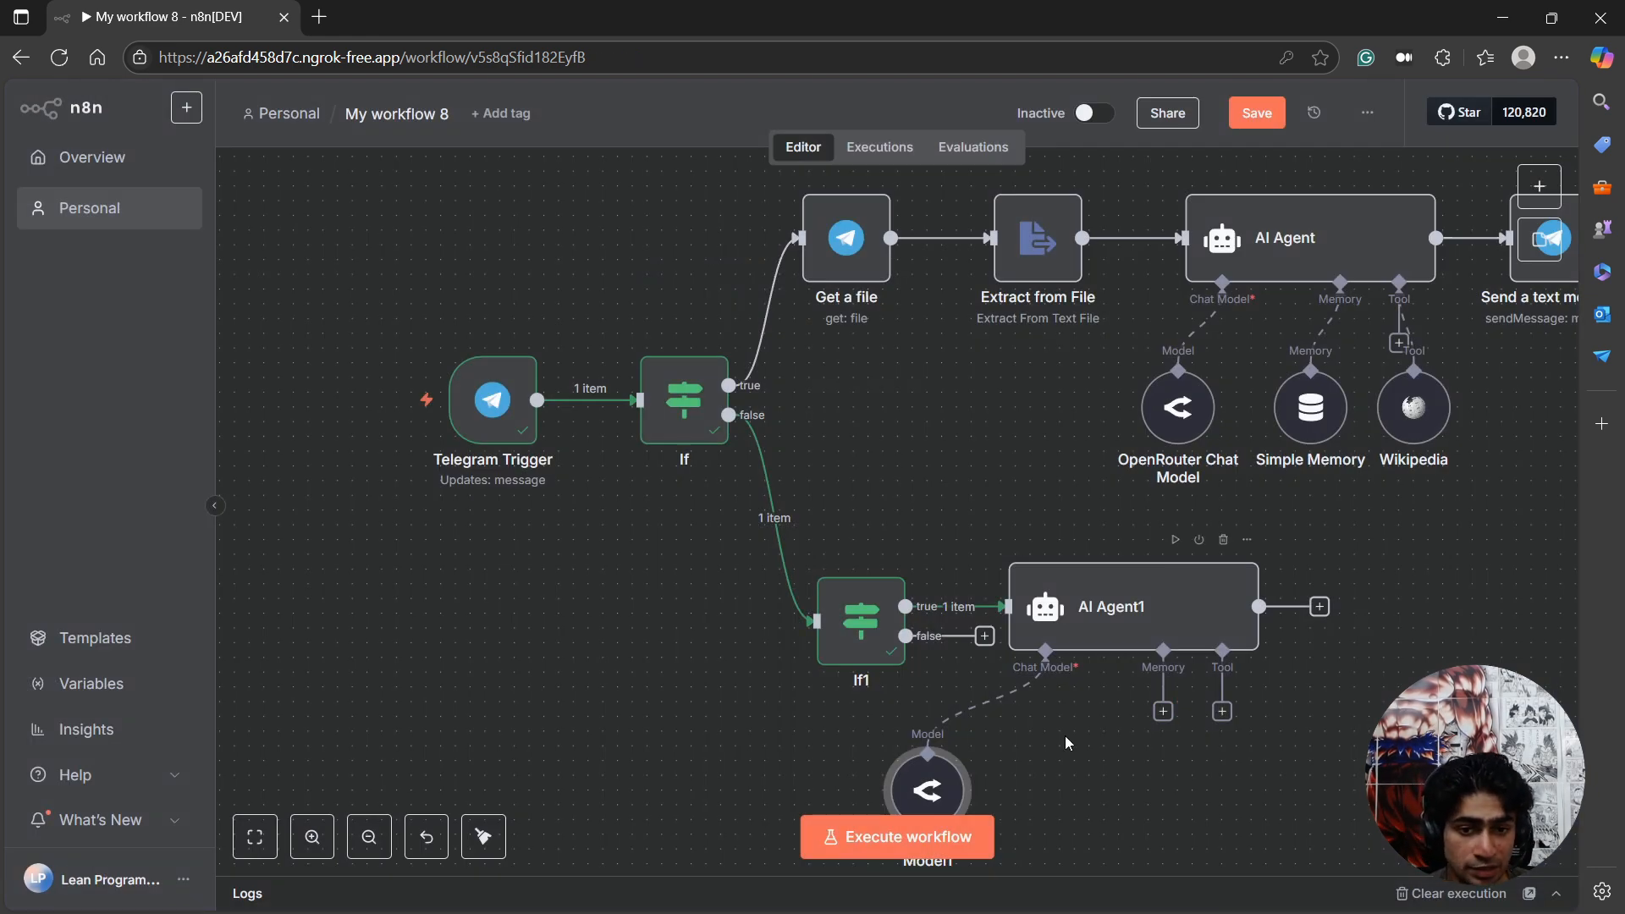
drag(928, 790, 1016, 790)
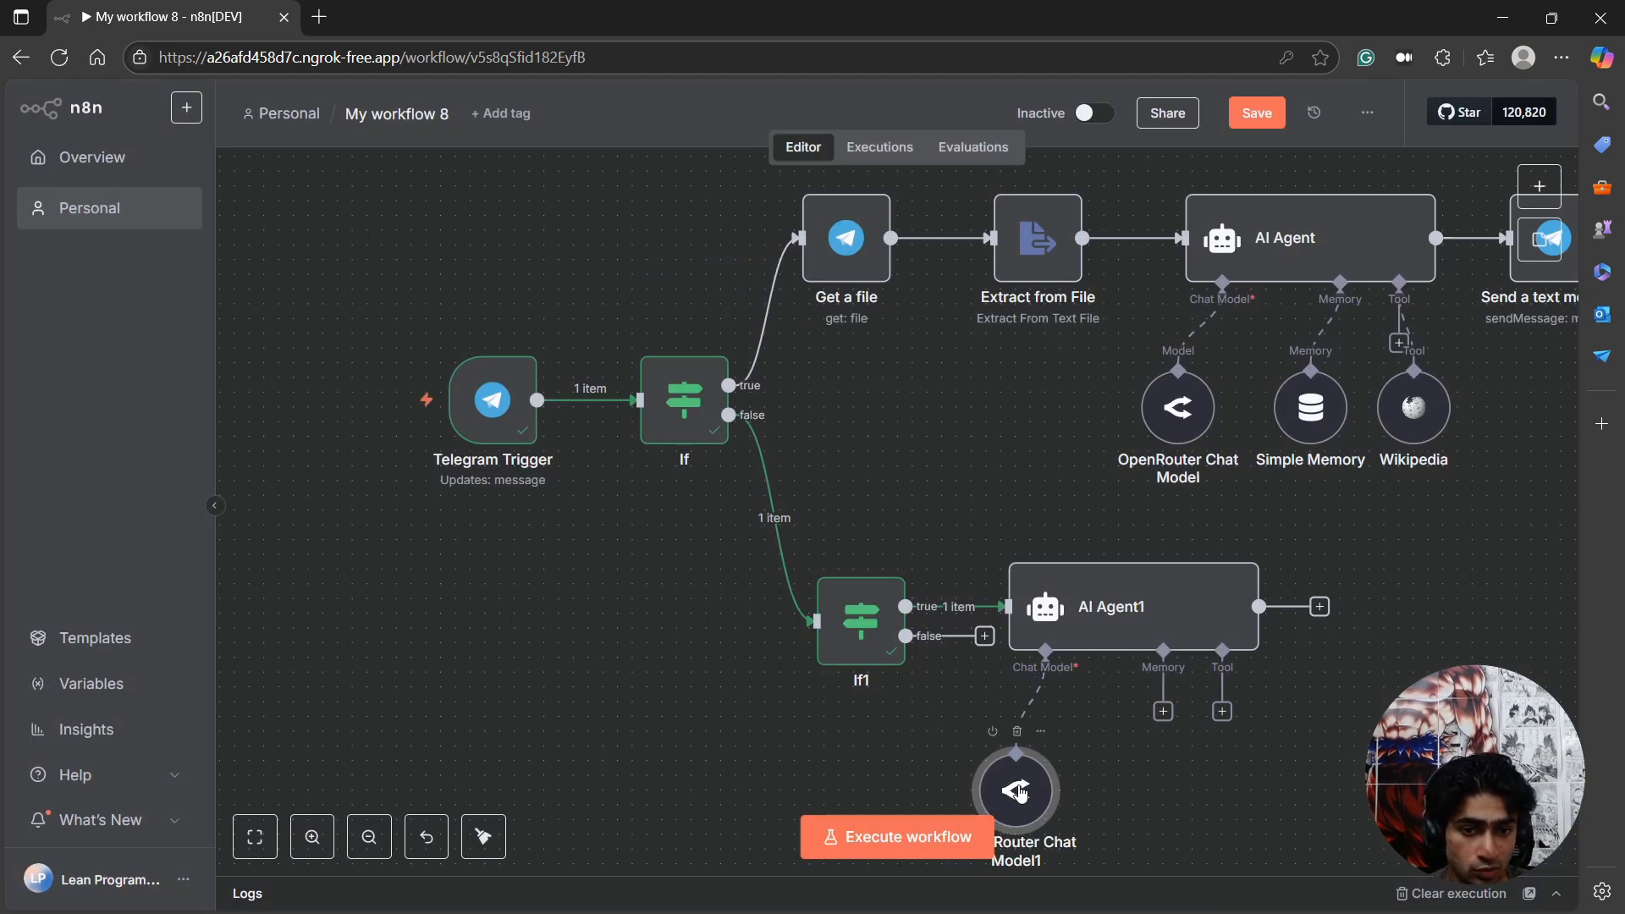
Attach a Simple Memory to the second AI Agent, with Session ID set to Define below and the message's chat id as key.
click(1163, 712)
click(1185, 369)
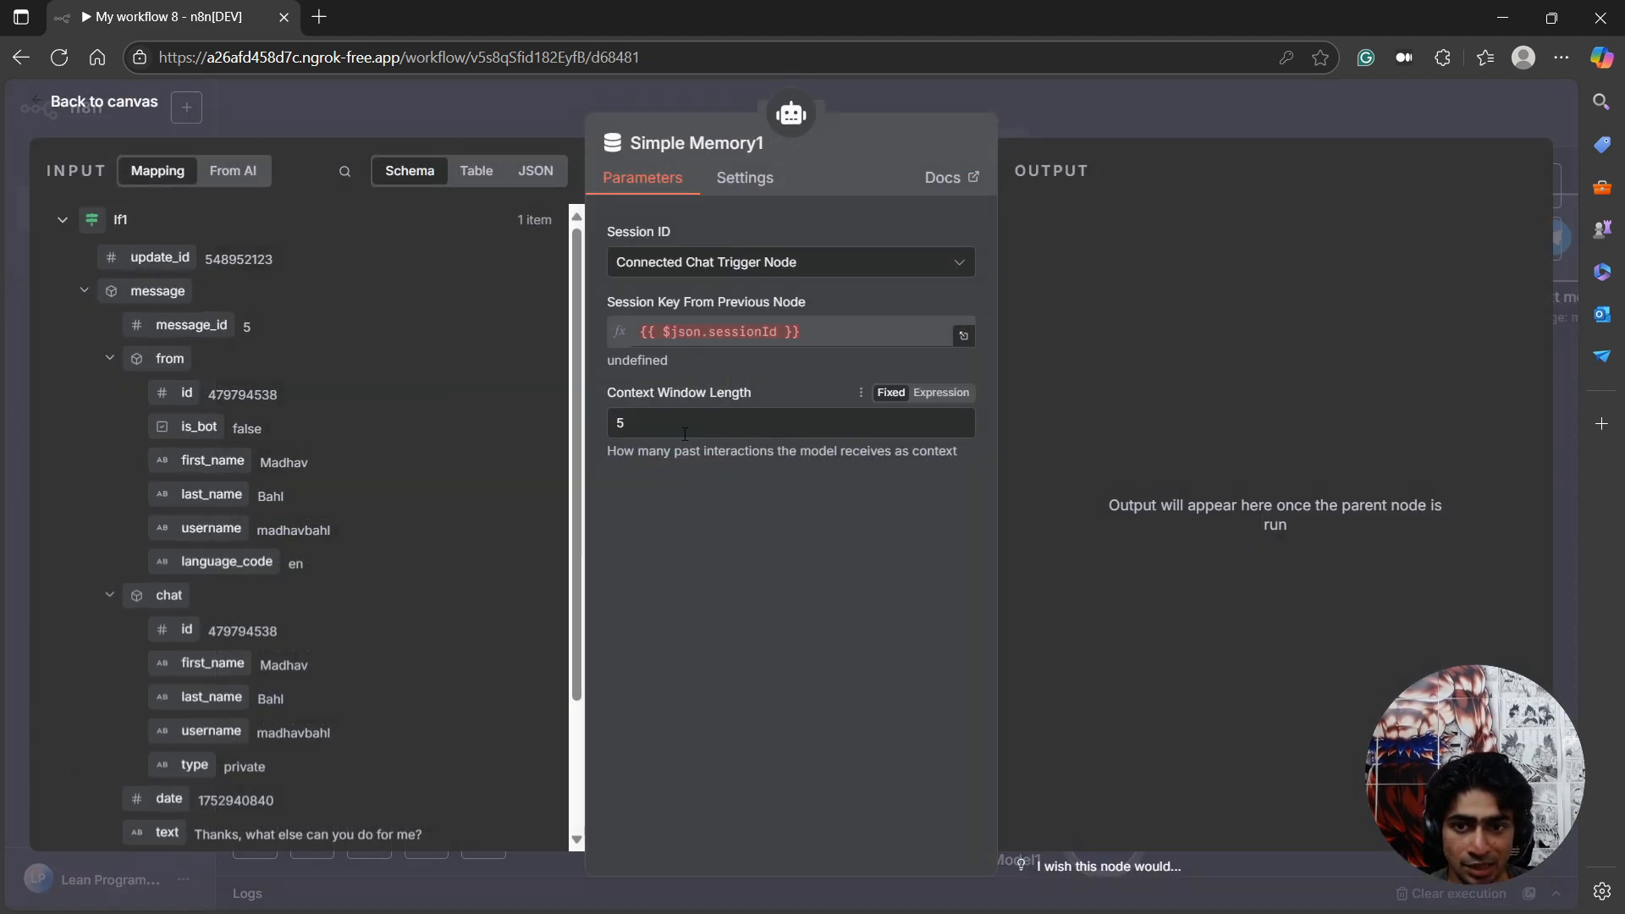
drag(617, 390, 711, 398)
click(648, 433)
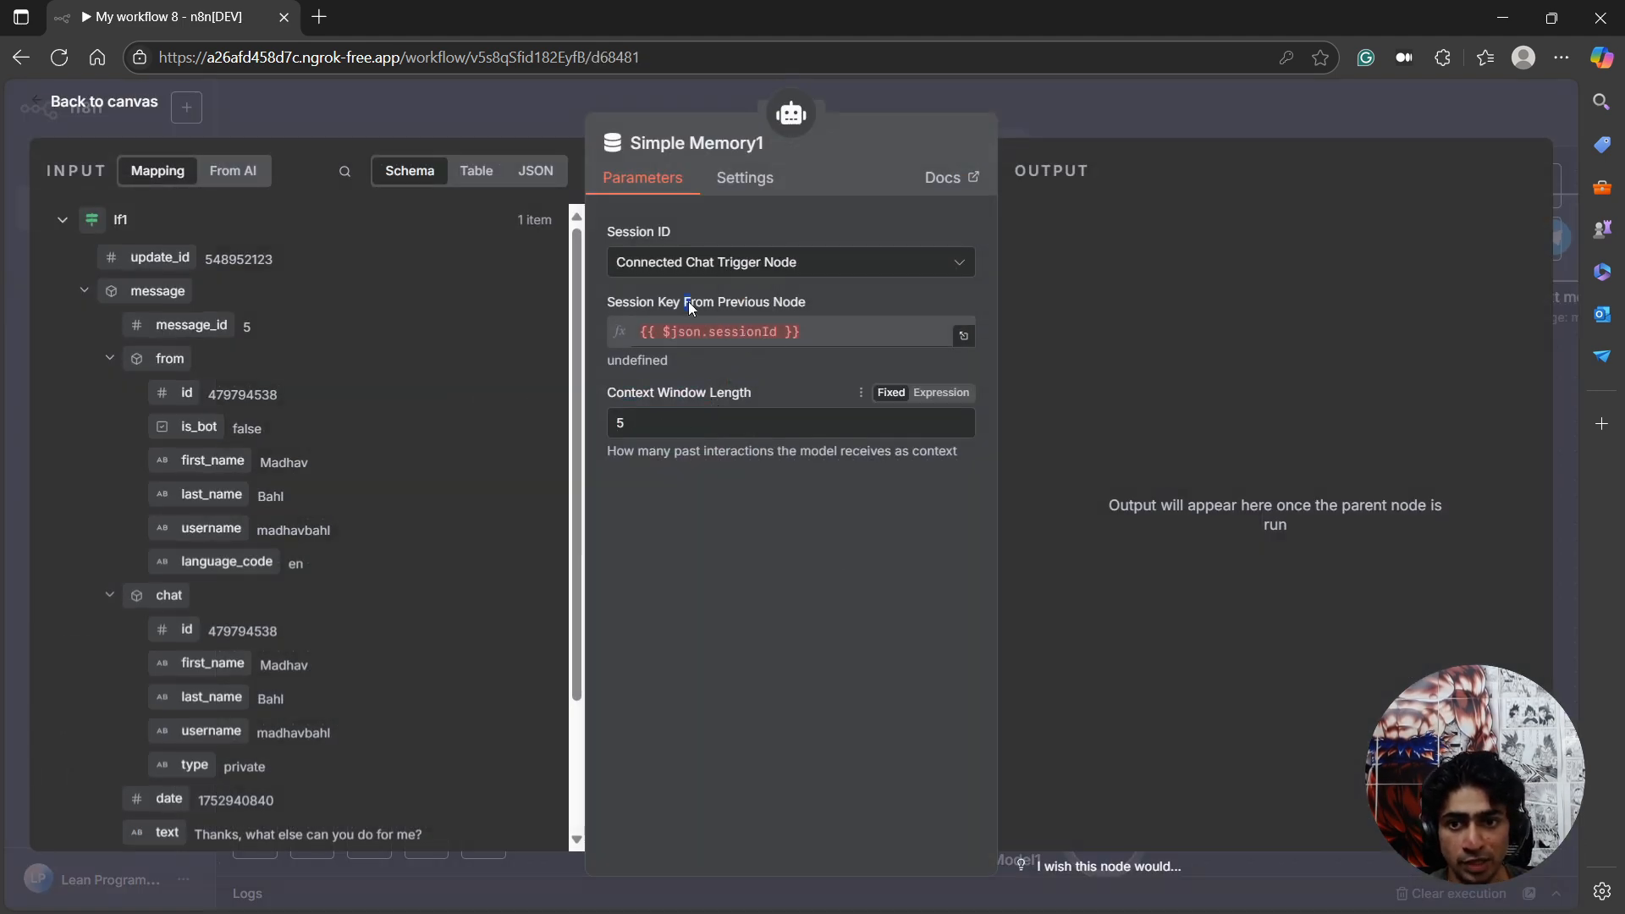
click(672, 323)
click(796, 264)
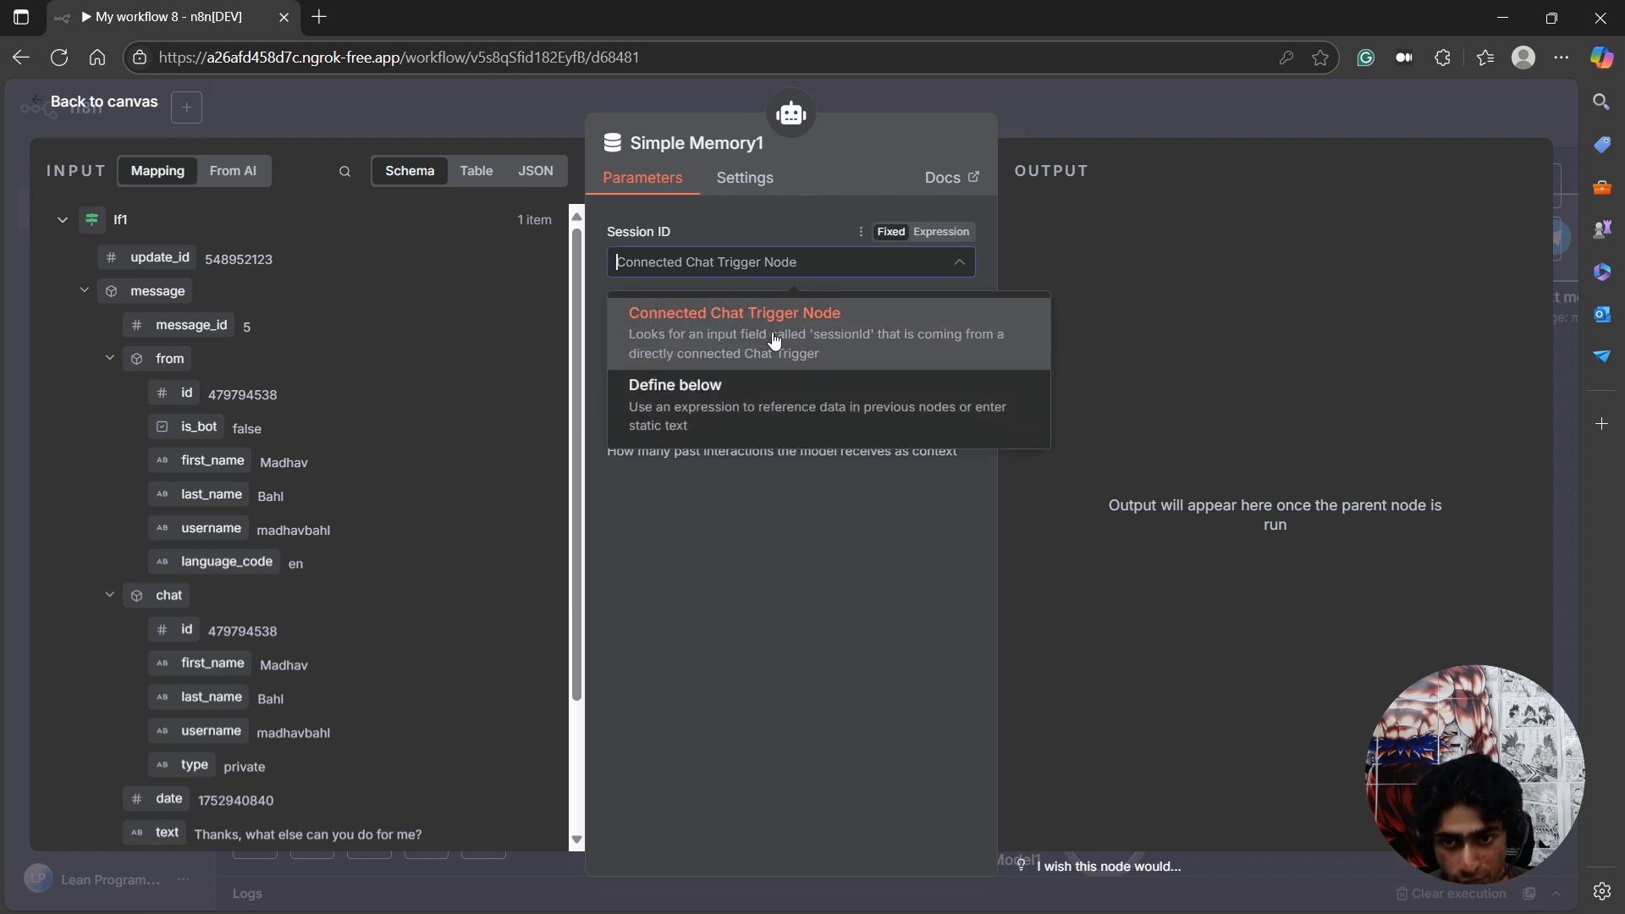
click(738, 423)
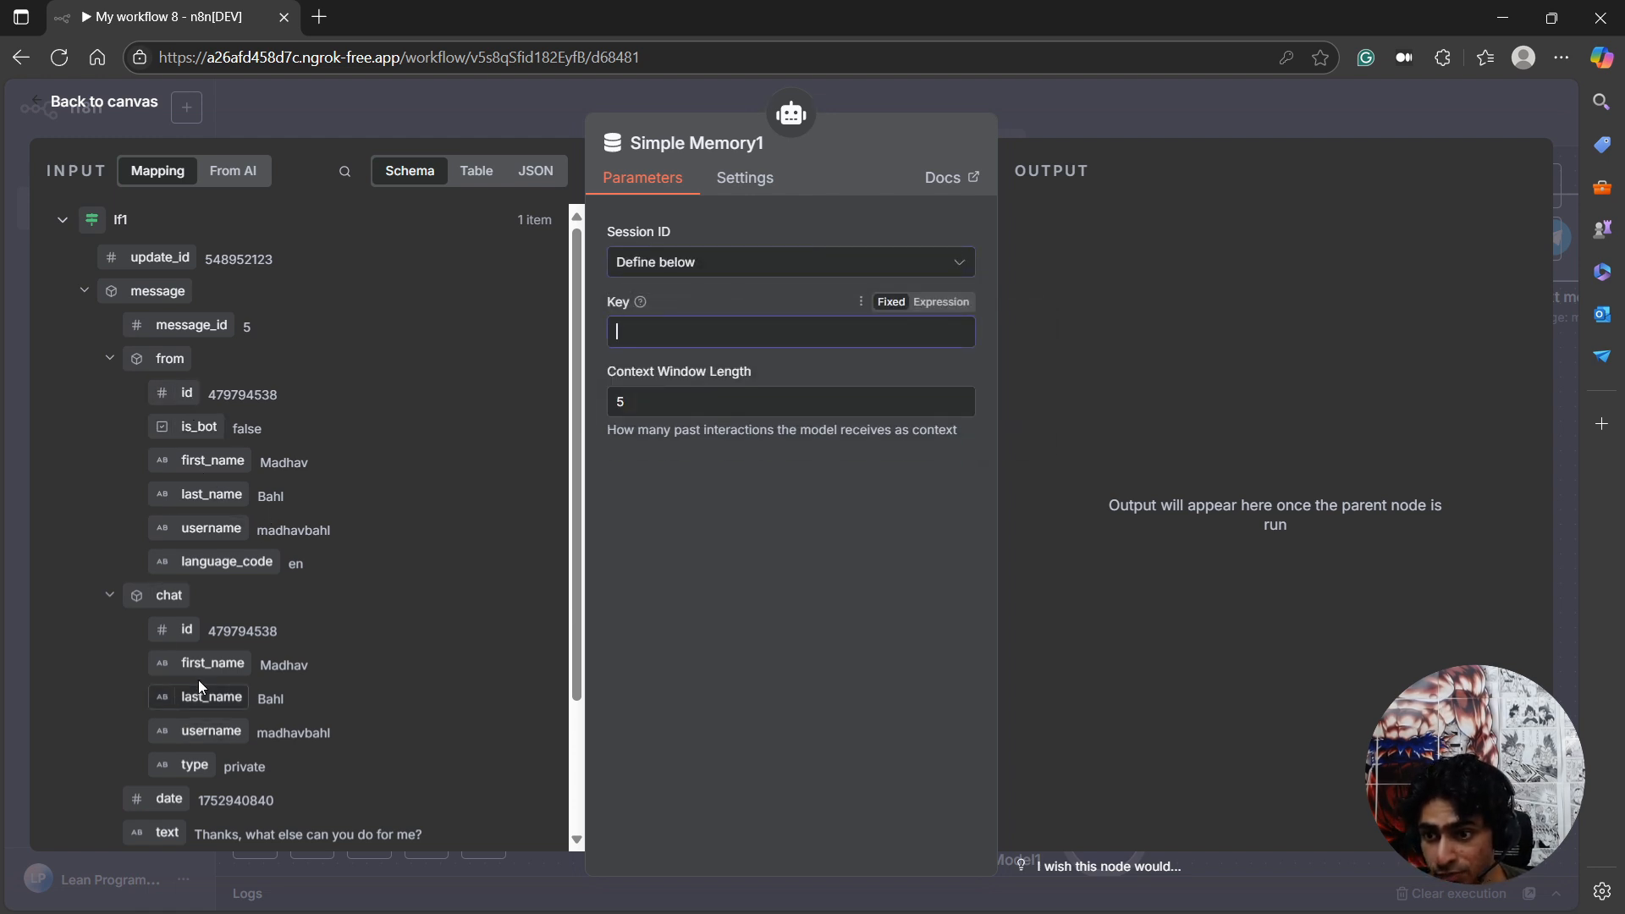
drag(187, 630, 659, 348)
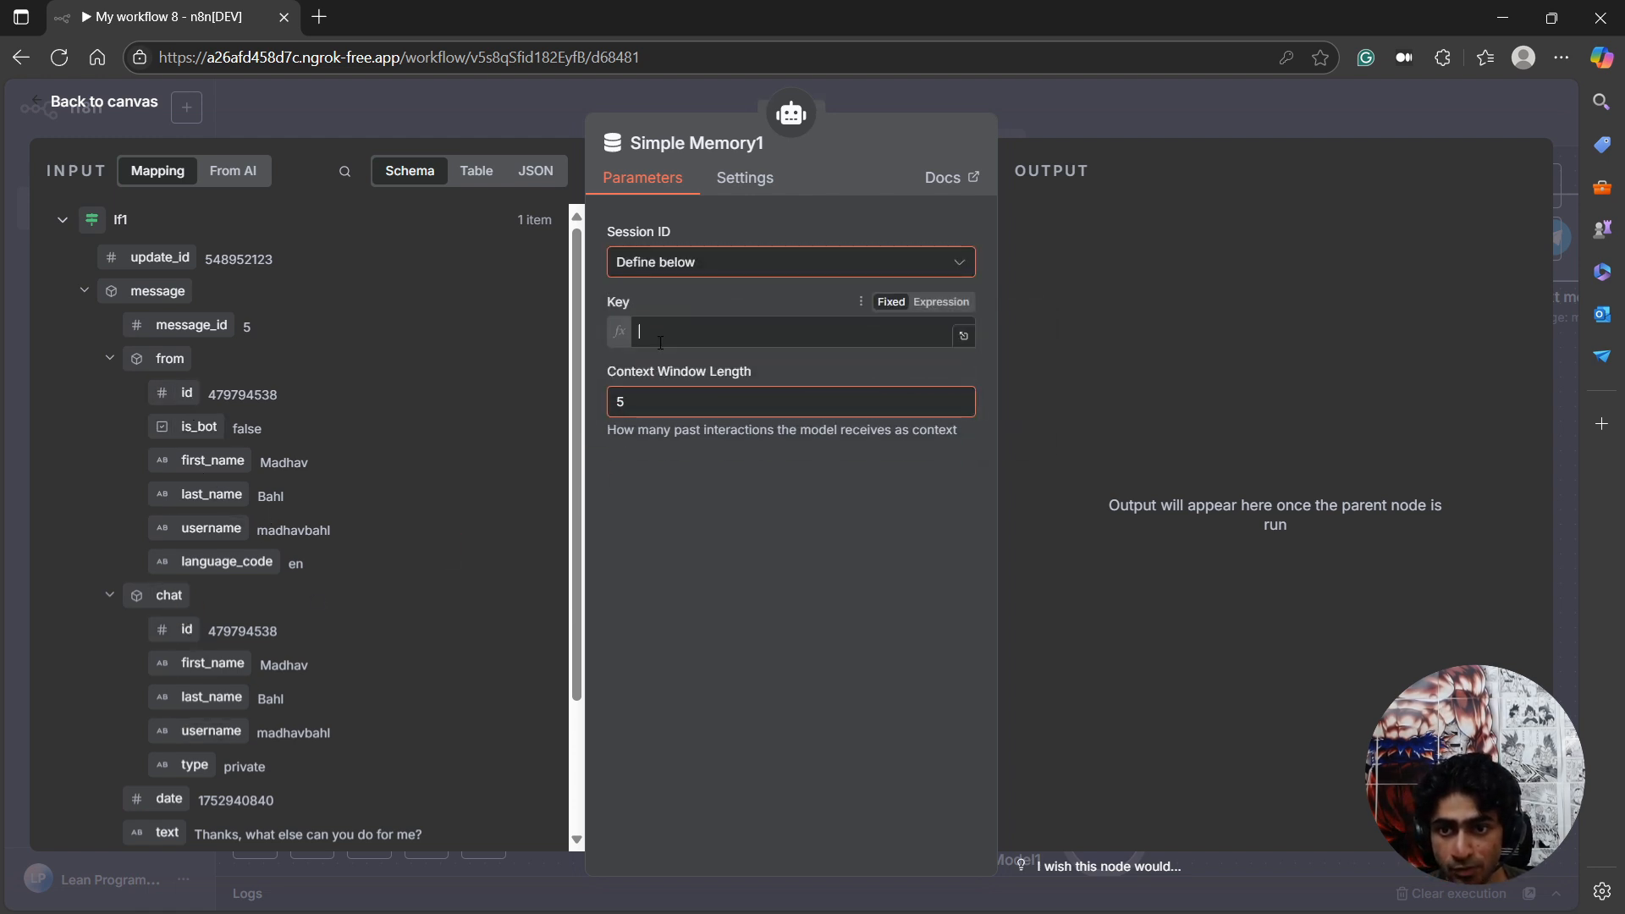
click(141, 113)
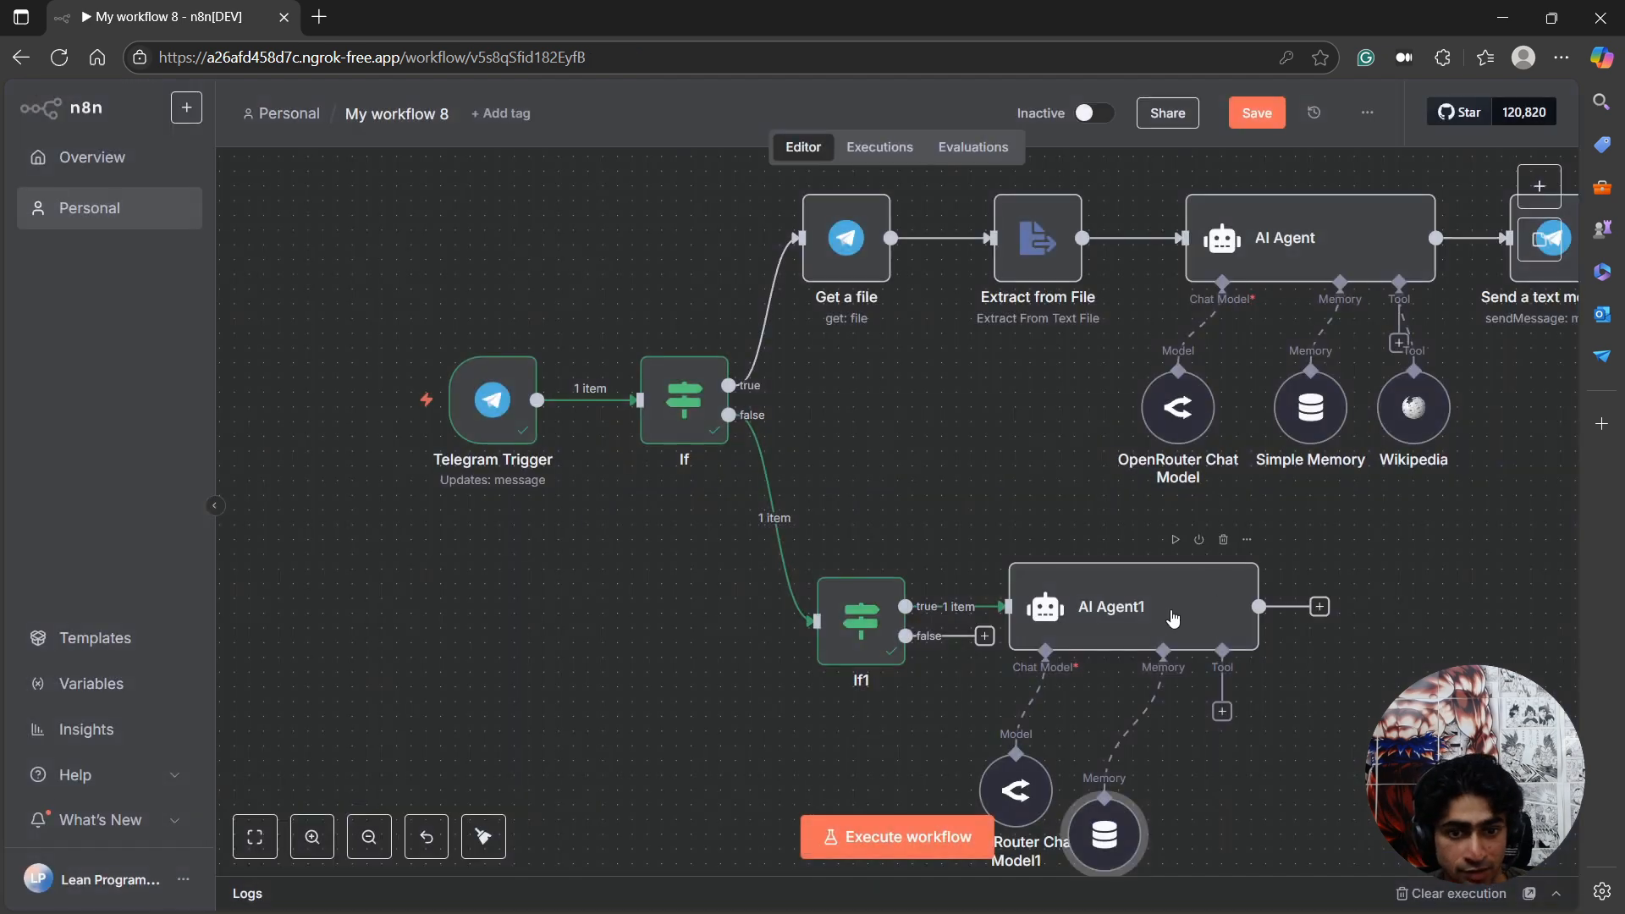
Set the second AI Agent's prompt source to Define below with {{ $json.message.text }} as the prompt, and execute the agent.
double_click(1119, 606)
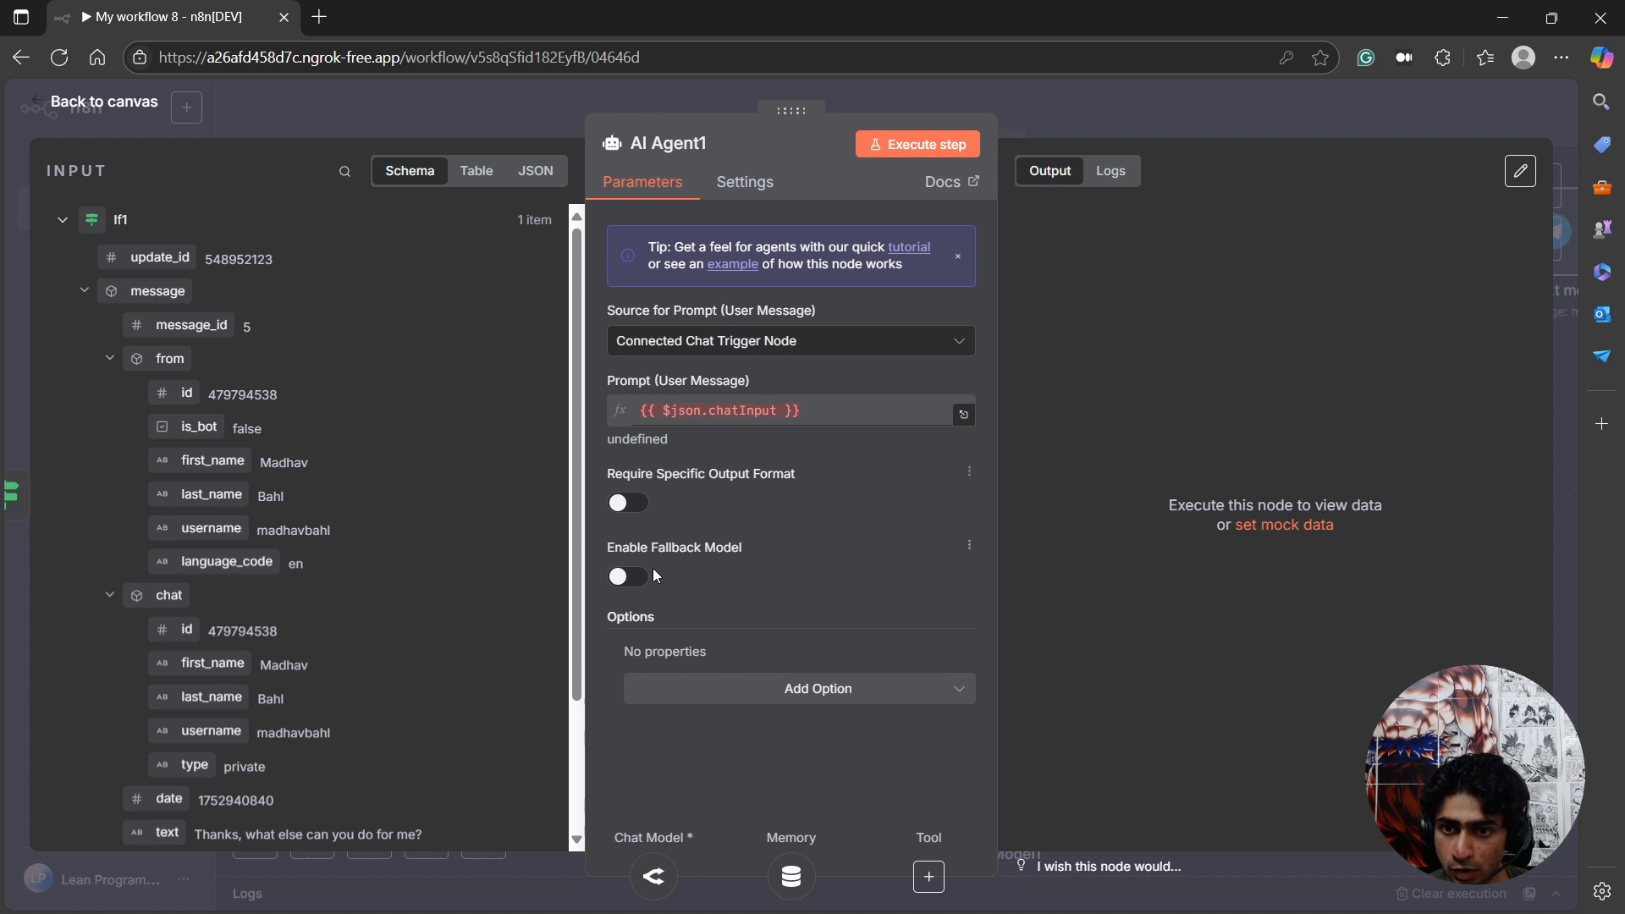
click(683, 341)
click(688, 471)
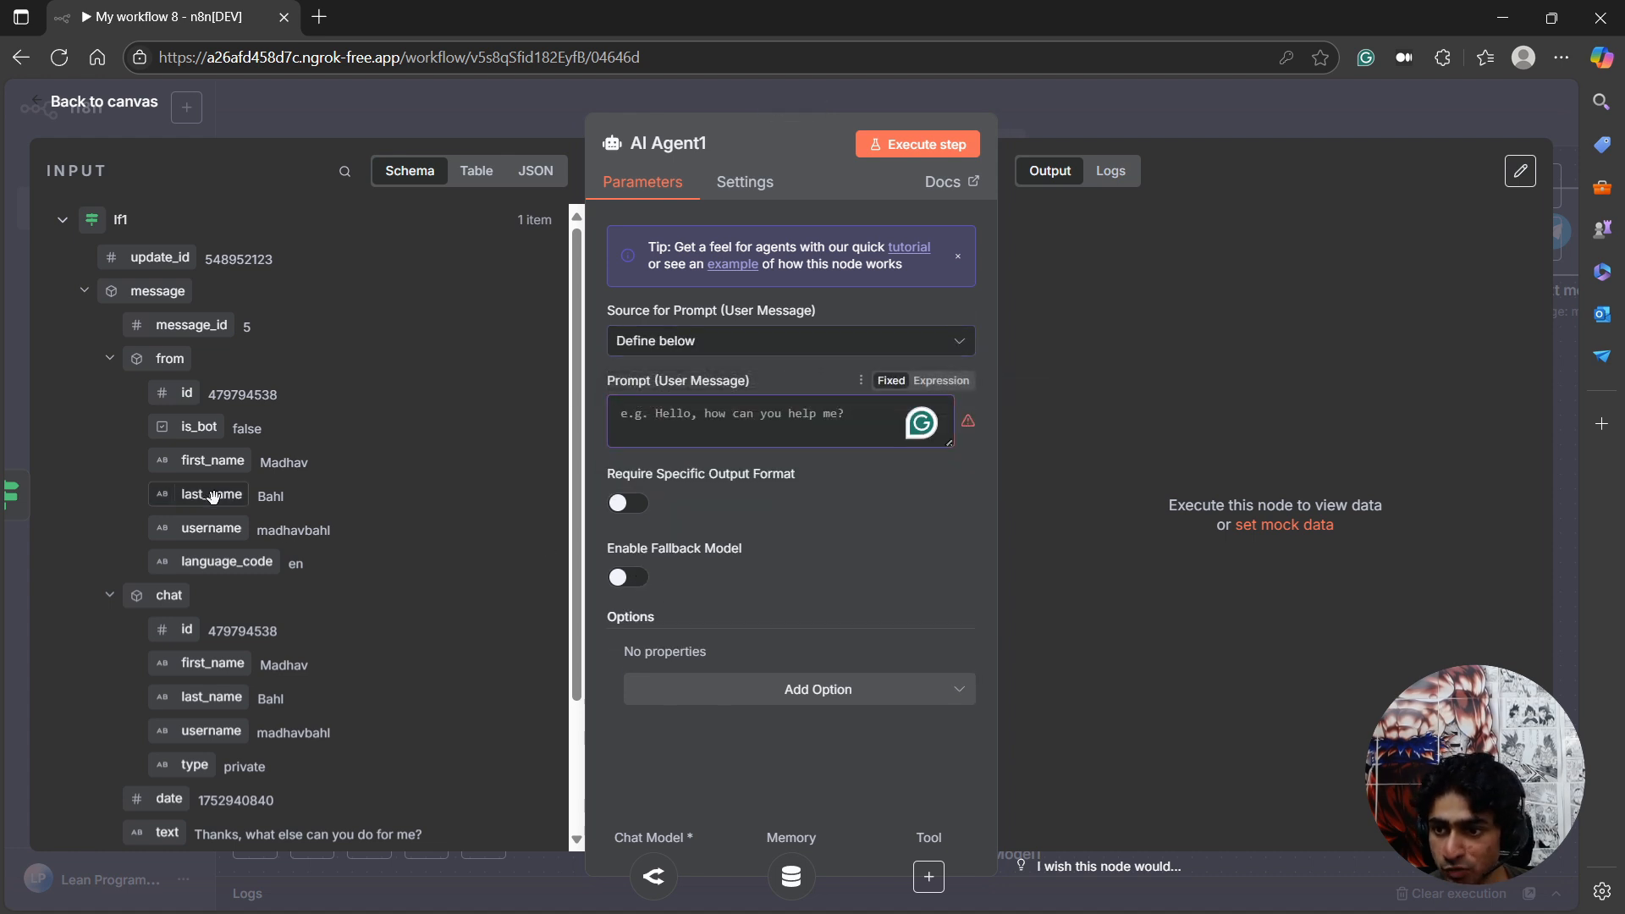
drag(175, 836, 733, 415)
click(850, 602)
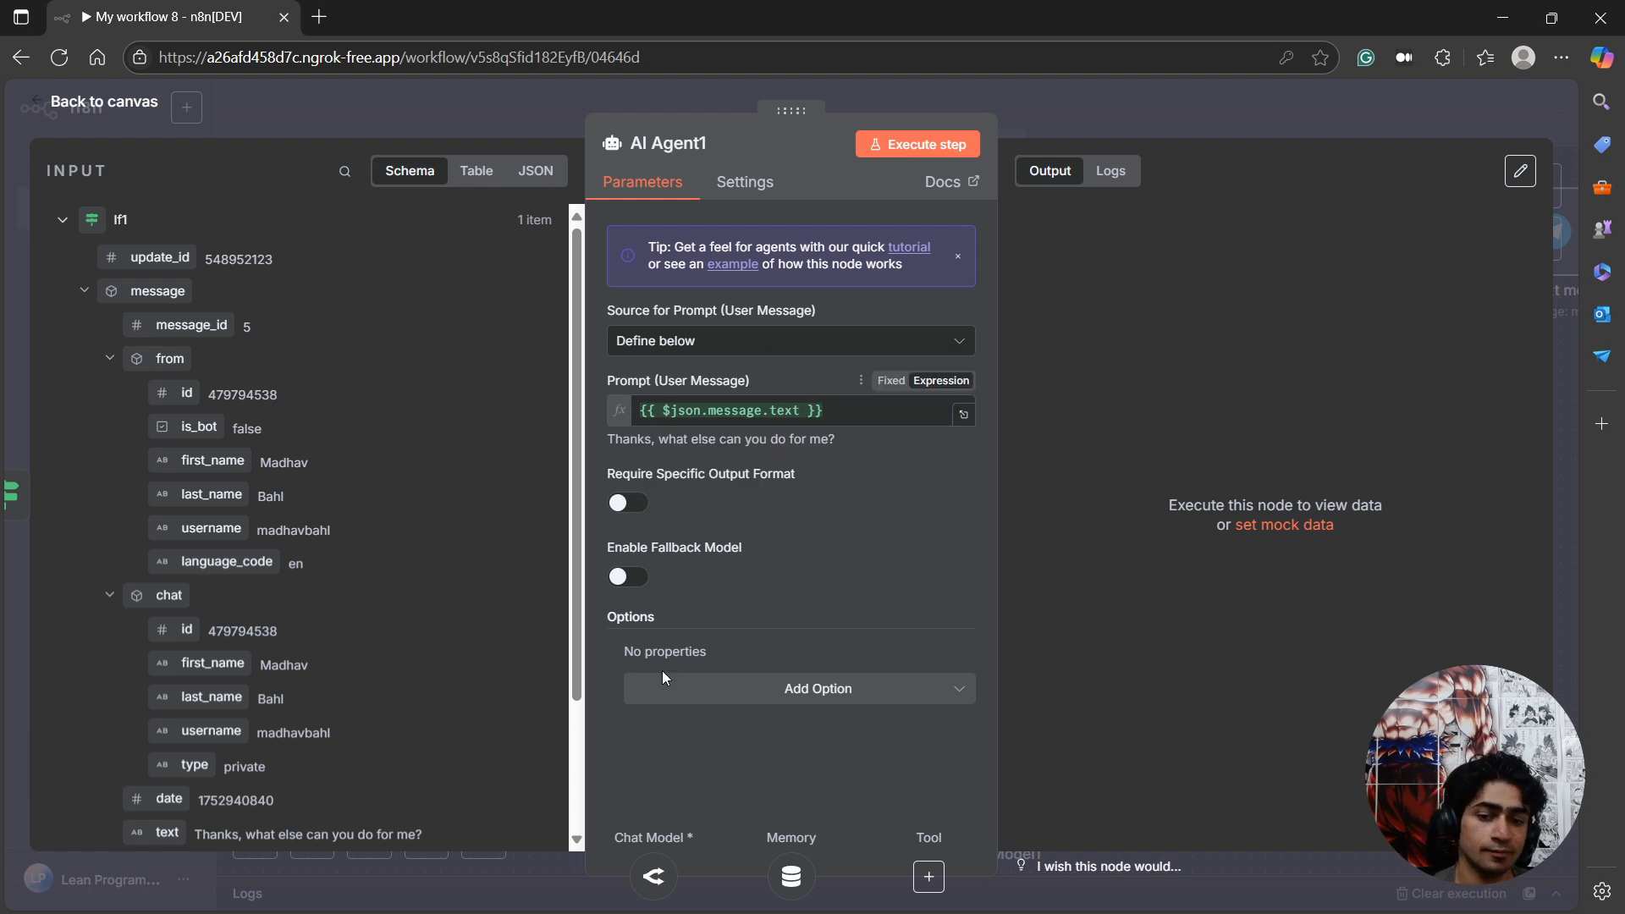
click(918, 144)
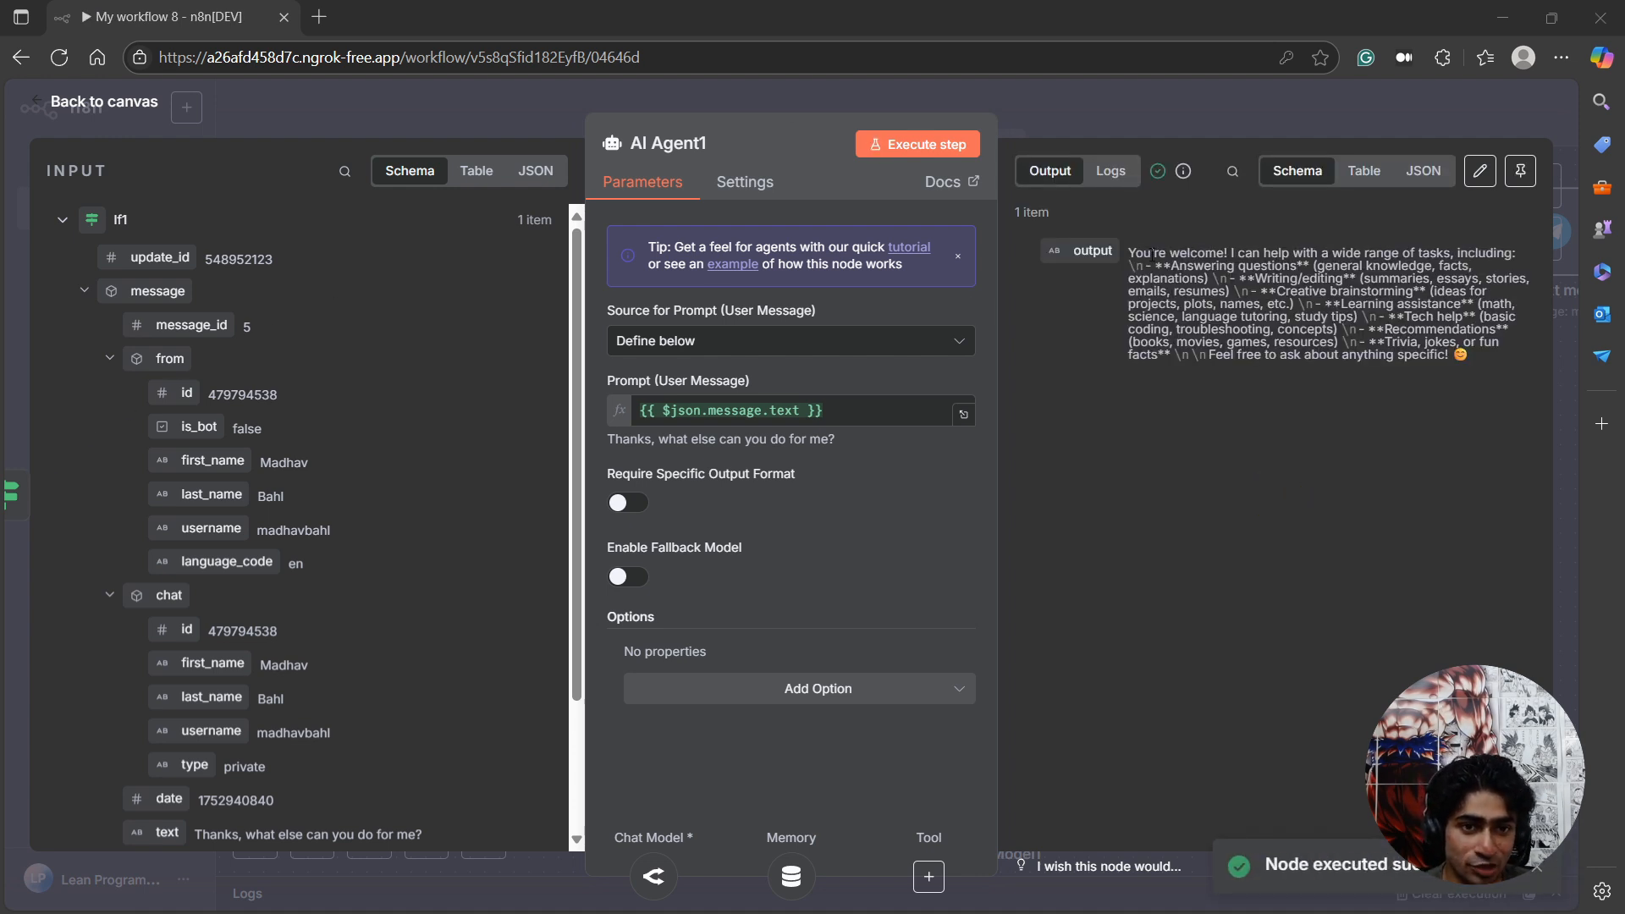
Add a Telegram "Send a text message" node after the second AI Agent.
drag(1152, 251, 1401, 361)
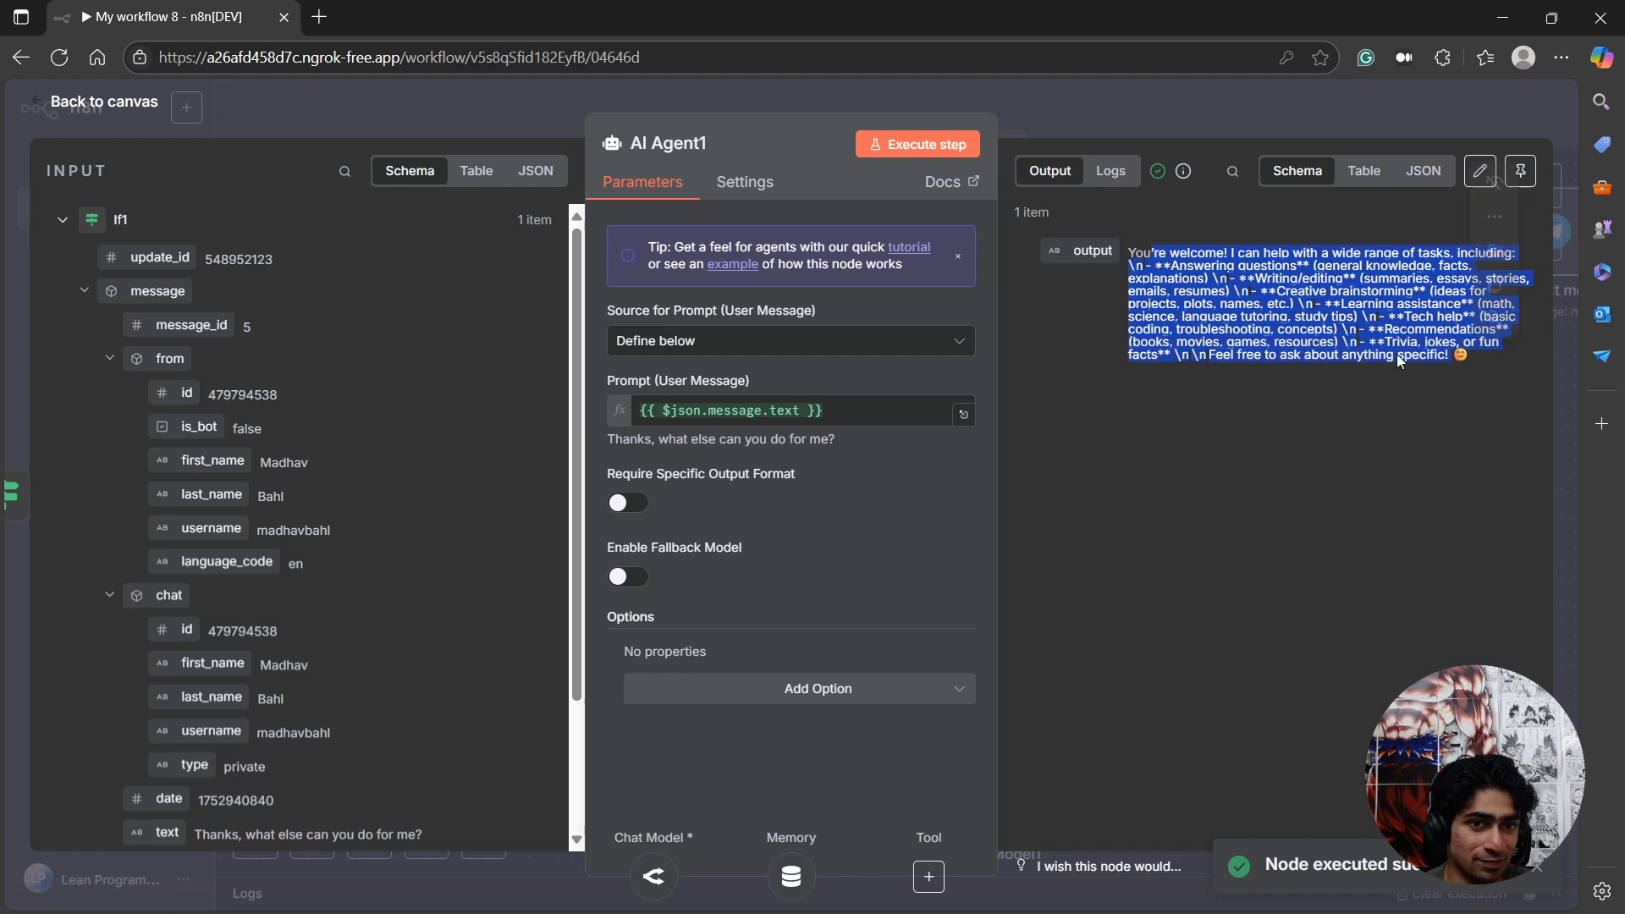
key(Escape)
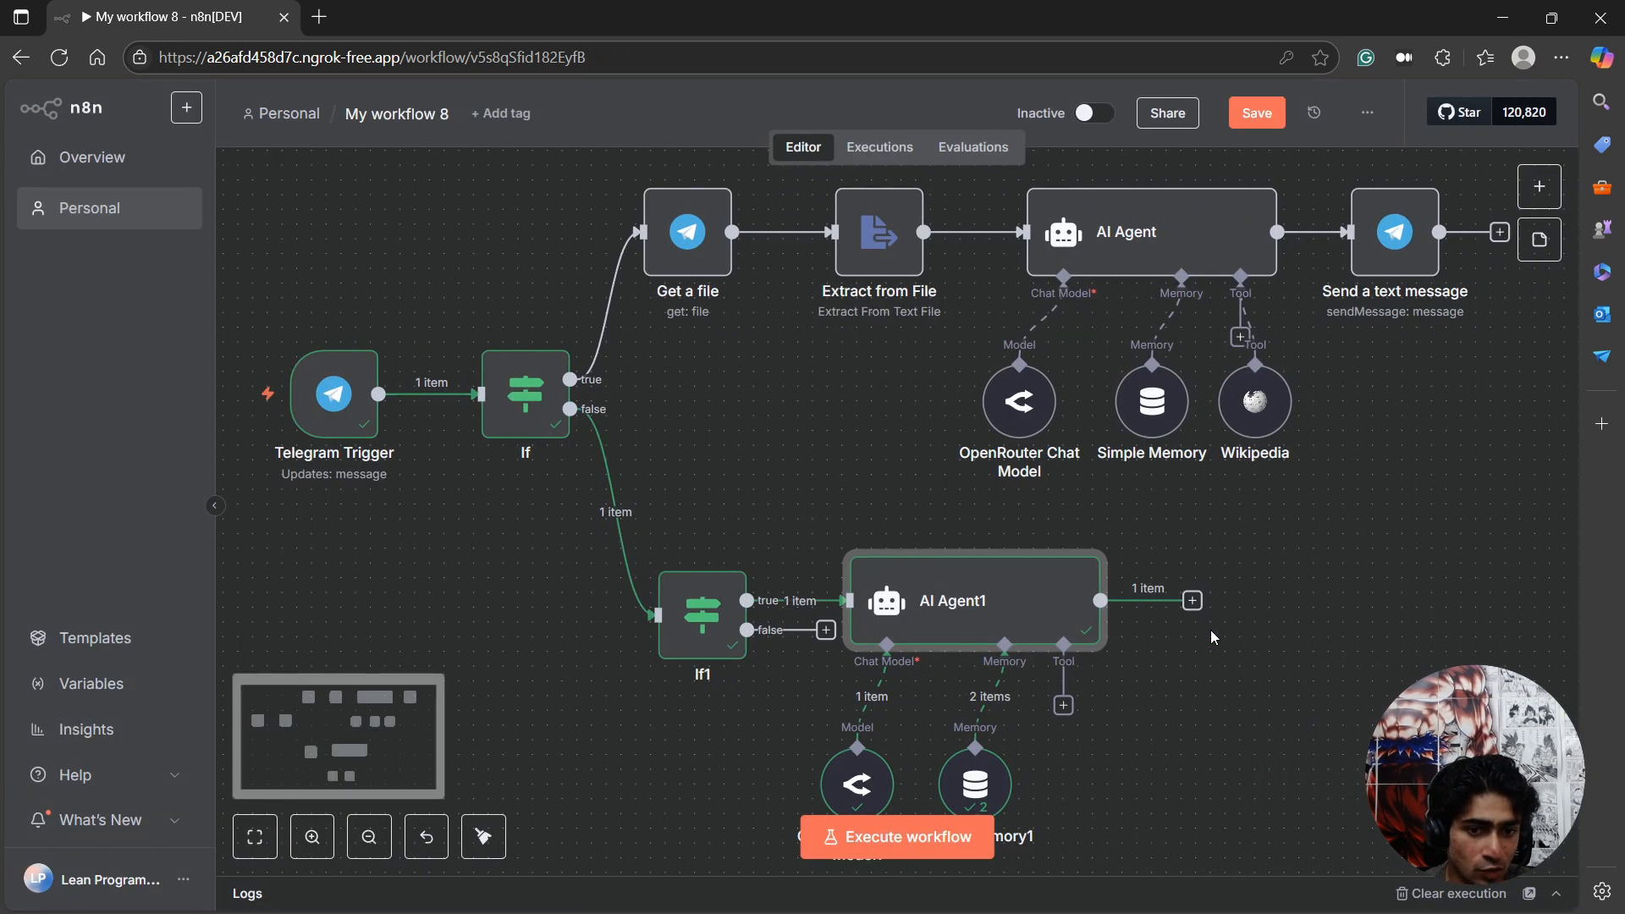
scroll(1043, 687, down, 1)
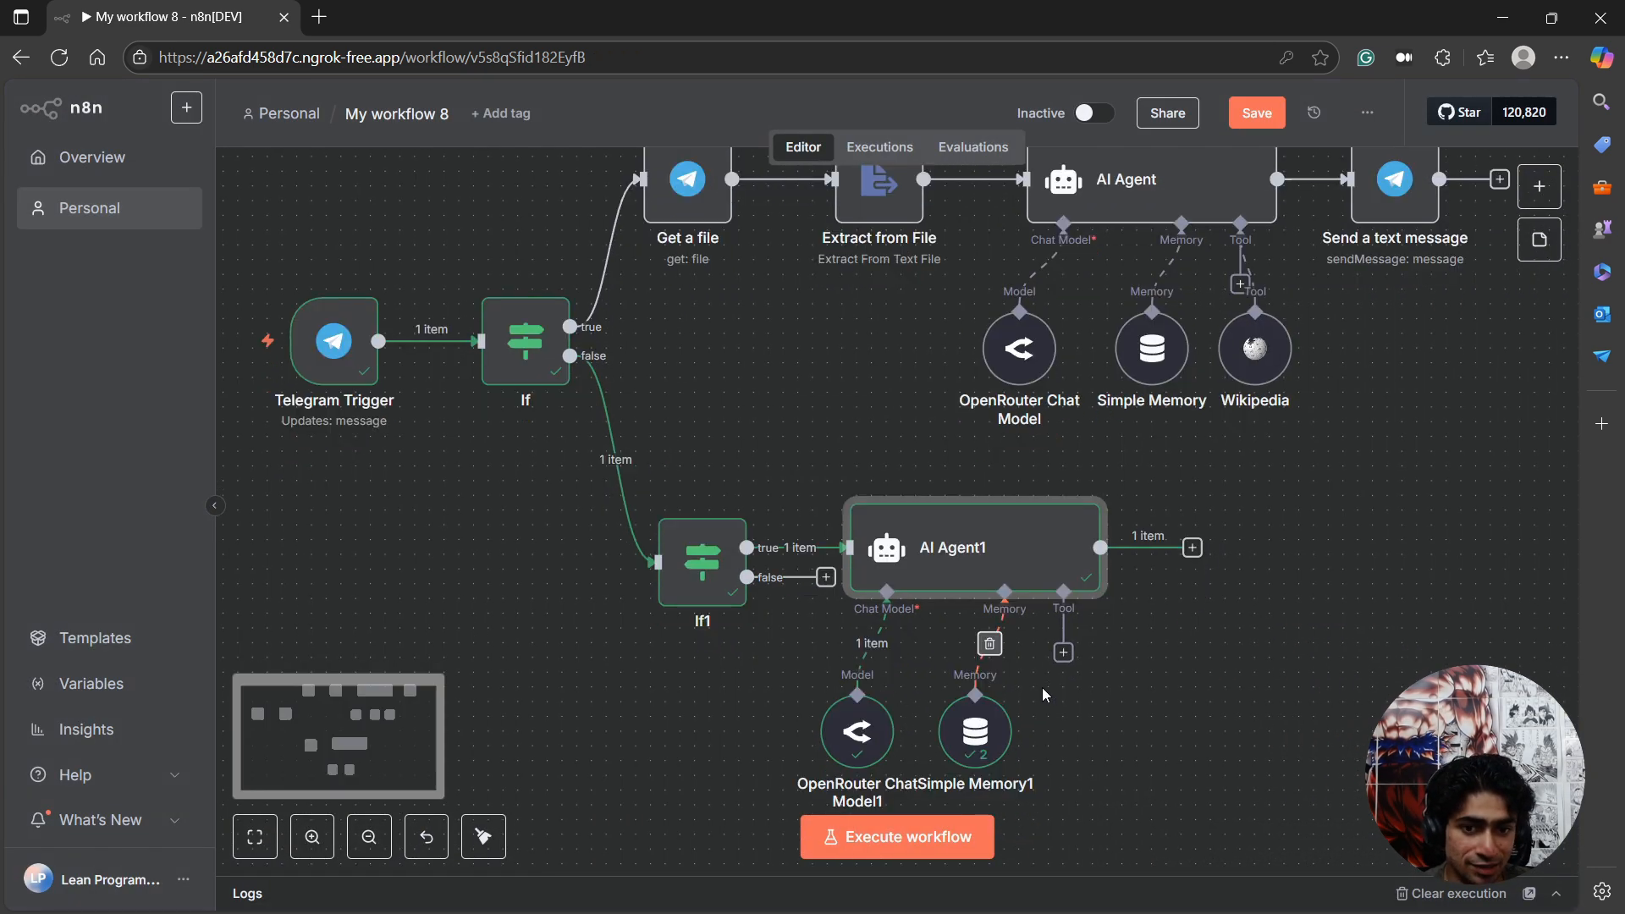
click(1192, 549)
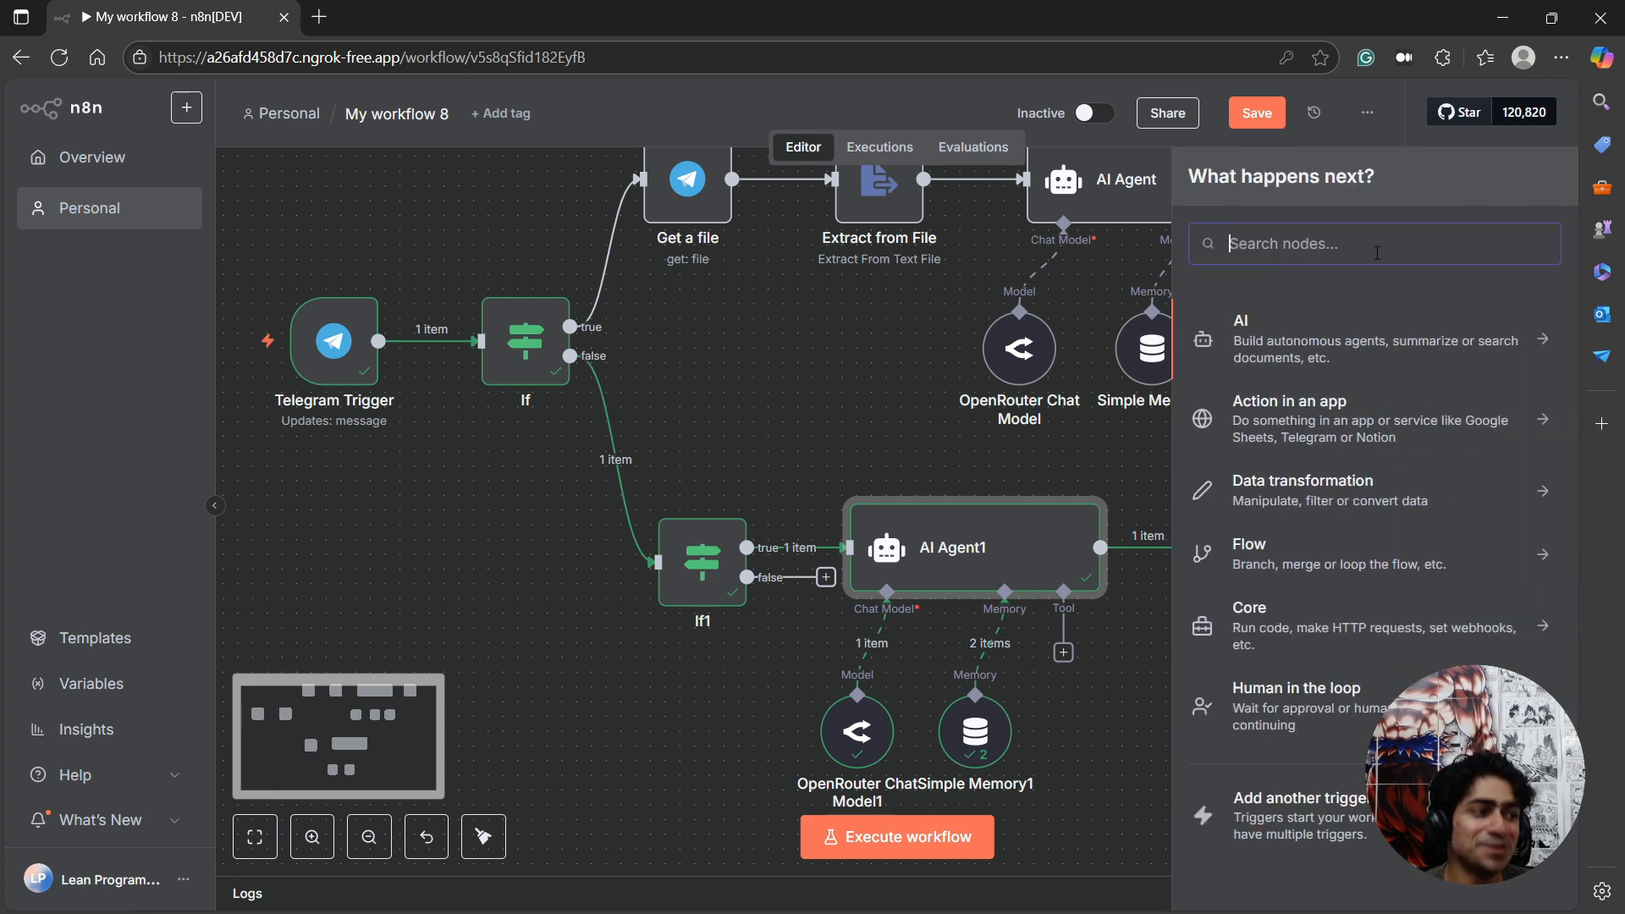
text(tel)
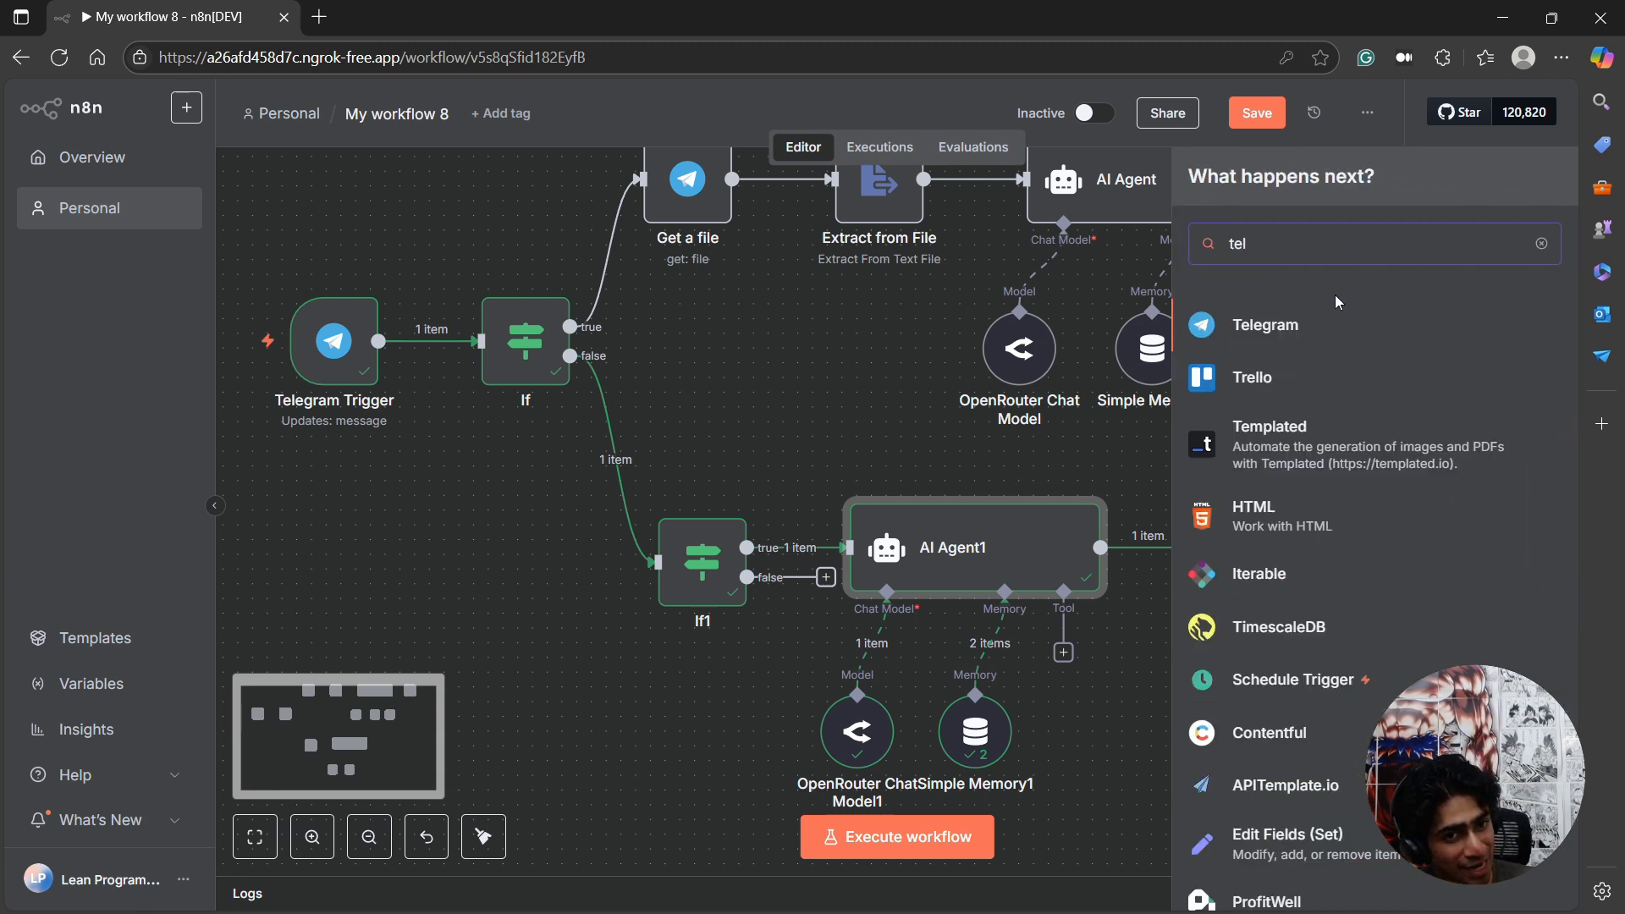
click(1322, 325)
text(se)
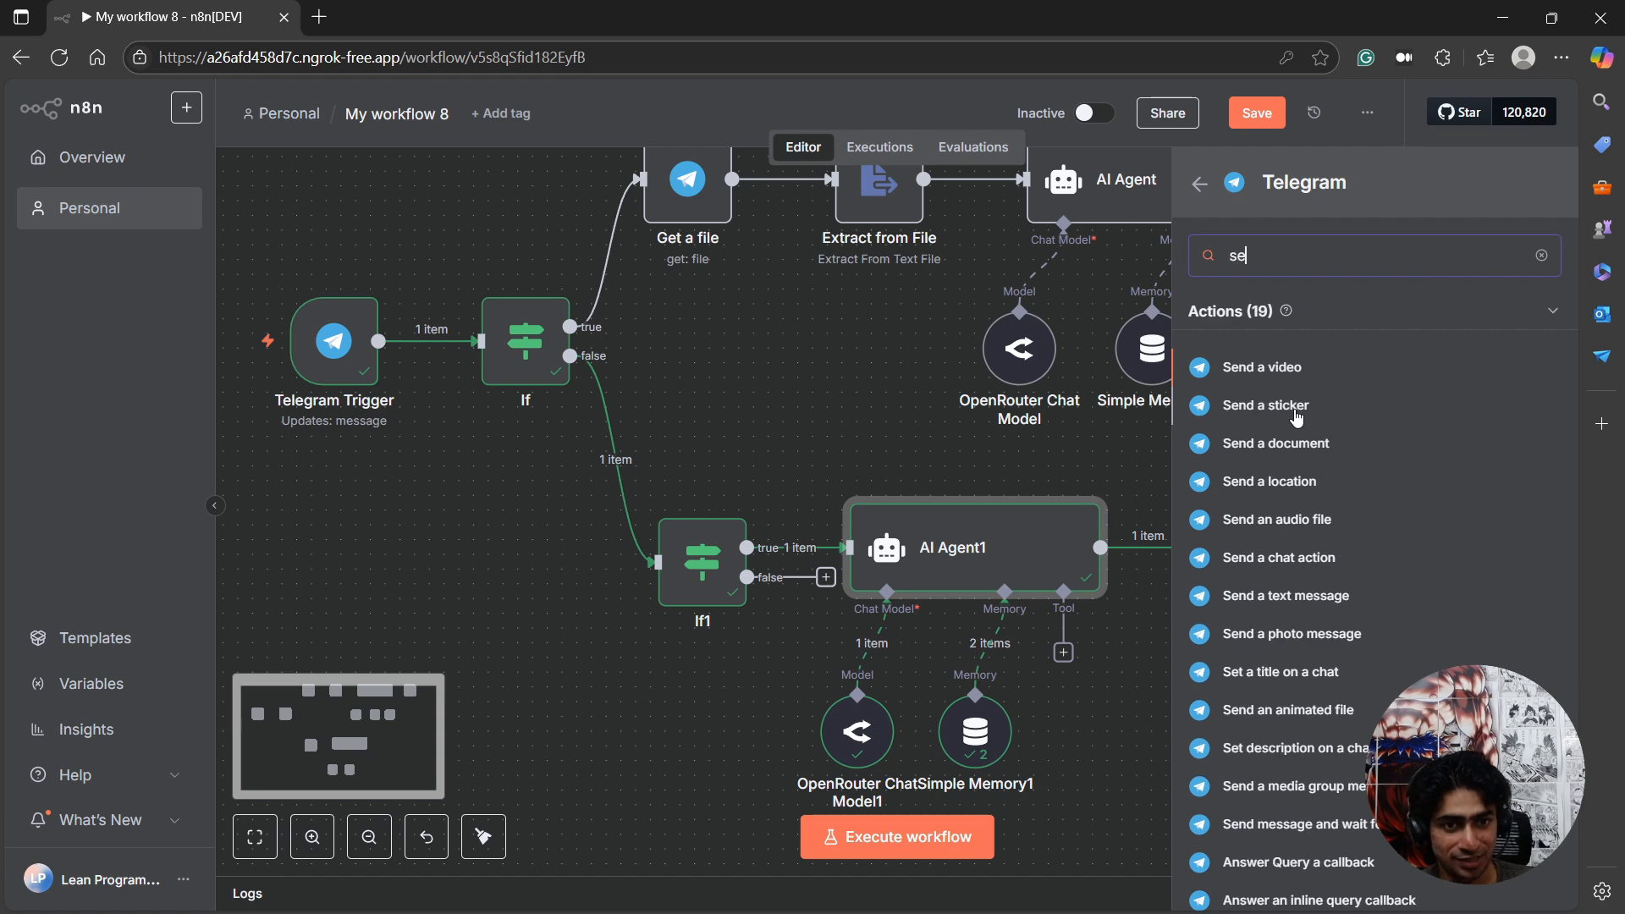
text(nd a m)
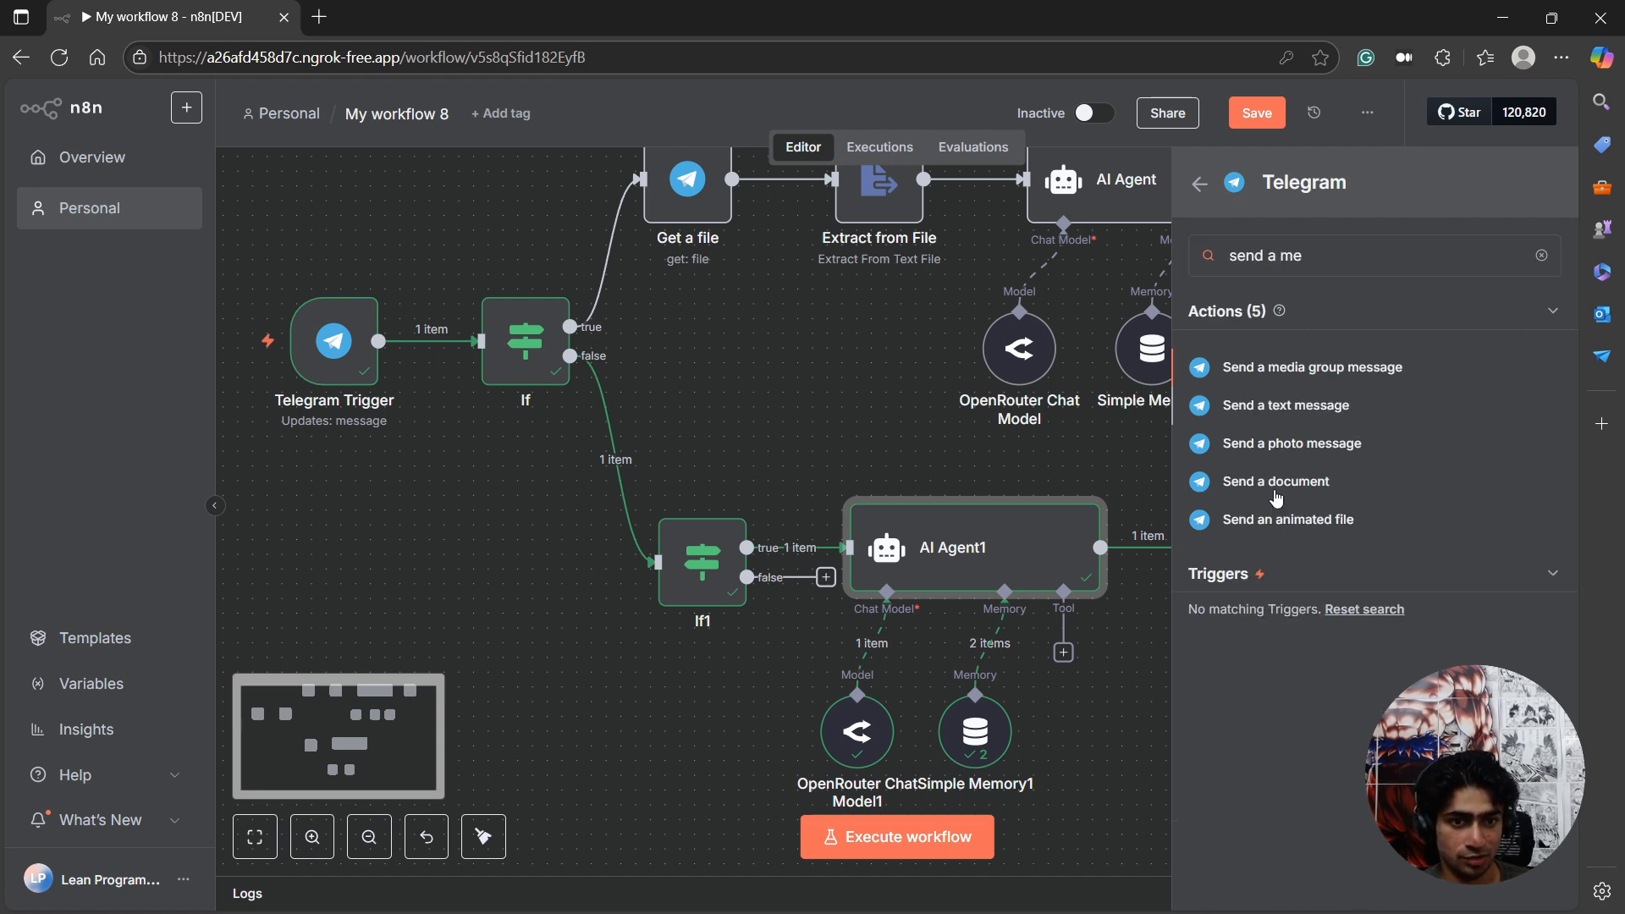
text(e)
click(1286, 405)
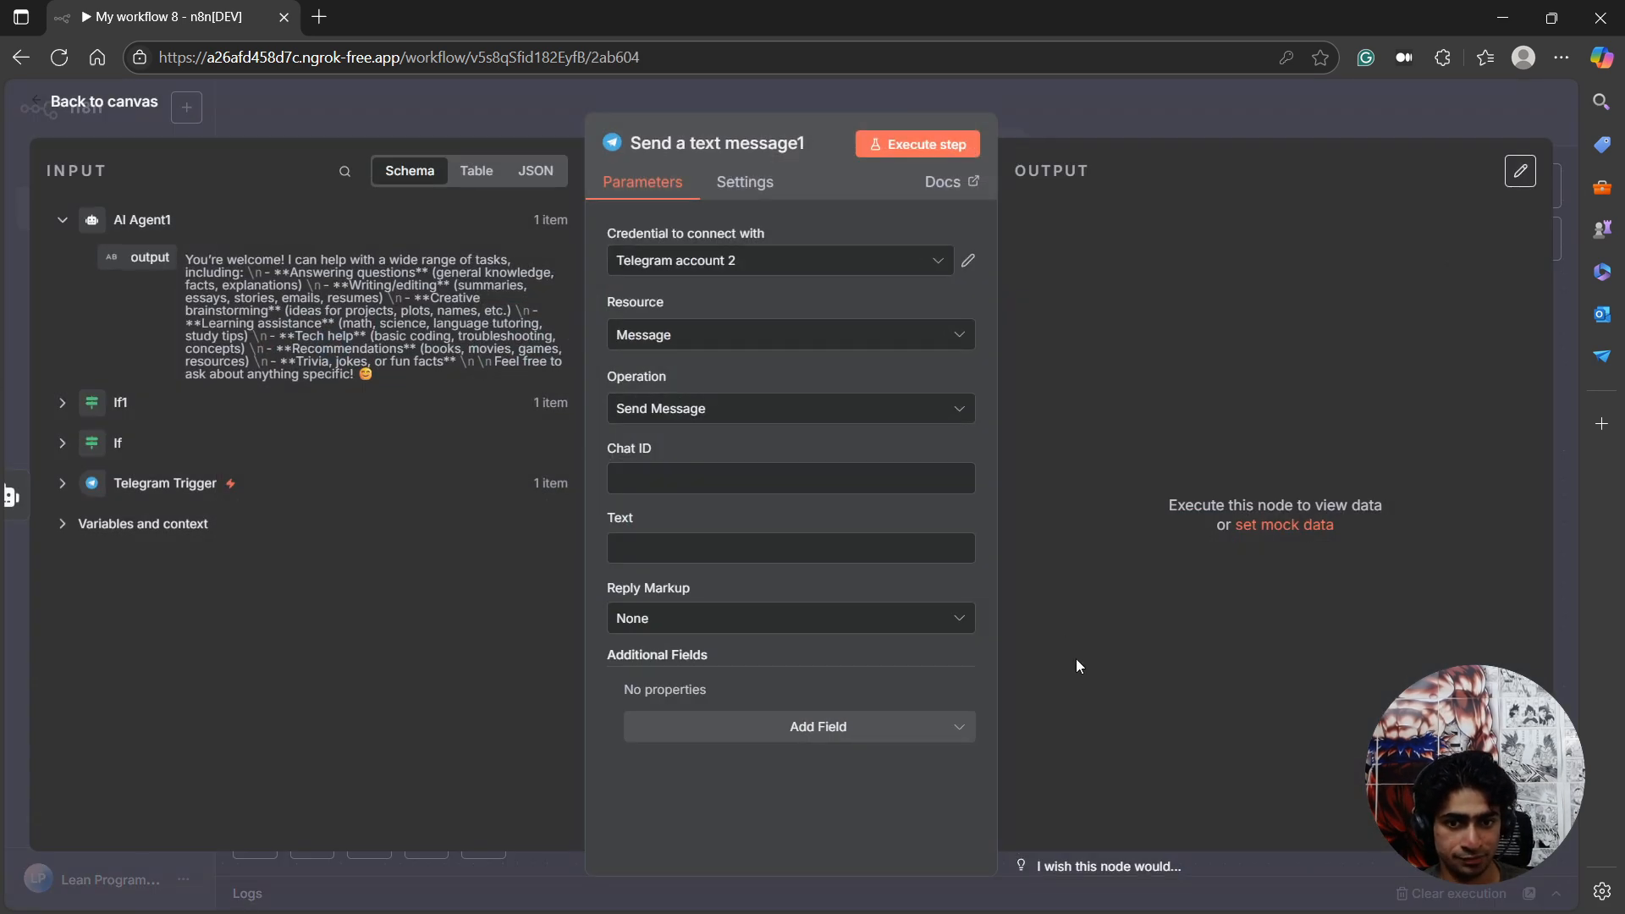
Map the new message node's Chat ID to the Telegram Trigger's message.chat.id and its Text to the second AI Agent's output.
click(67, 488)
scroll(195, 660, down, 4)
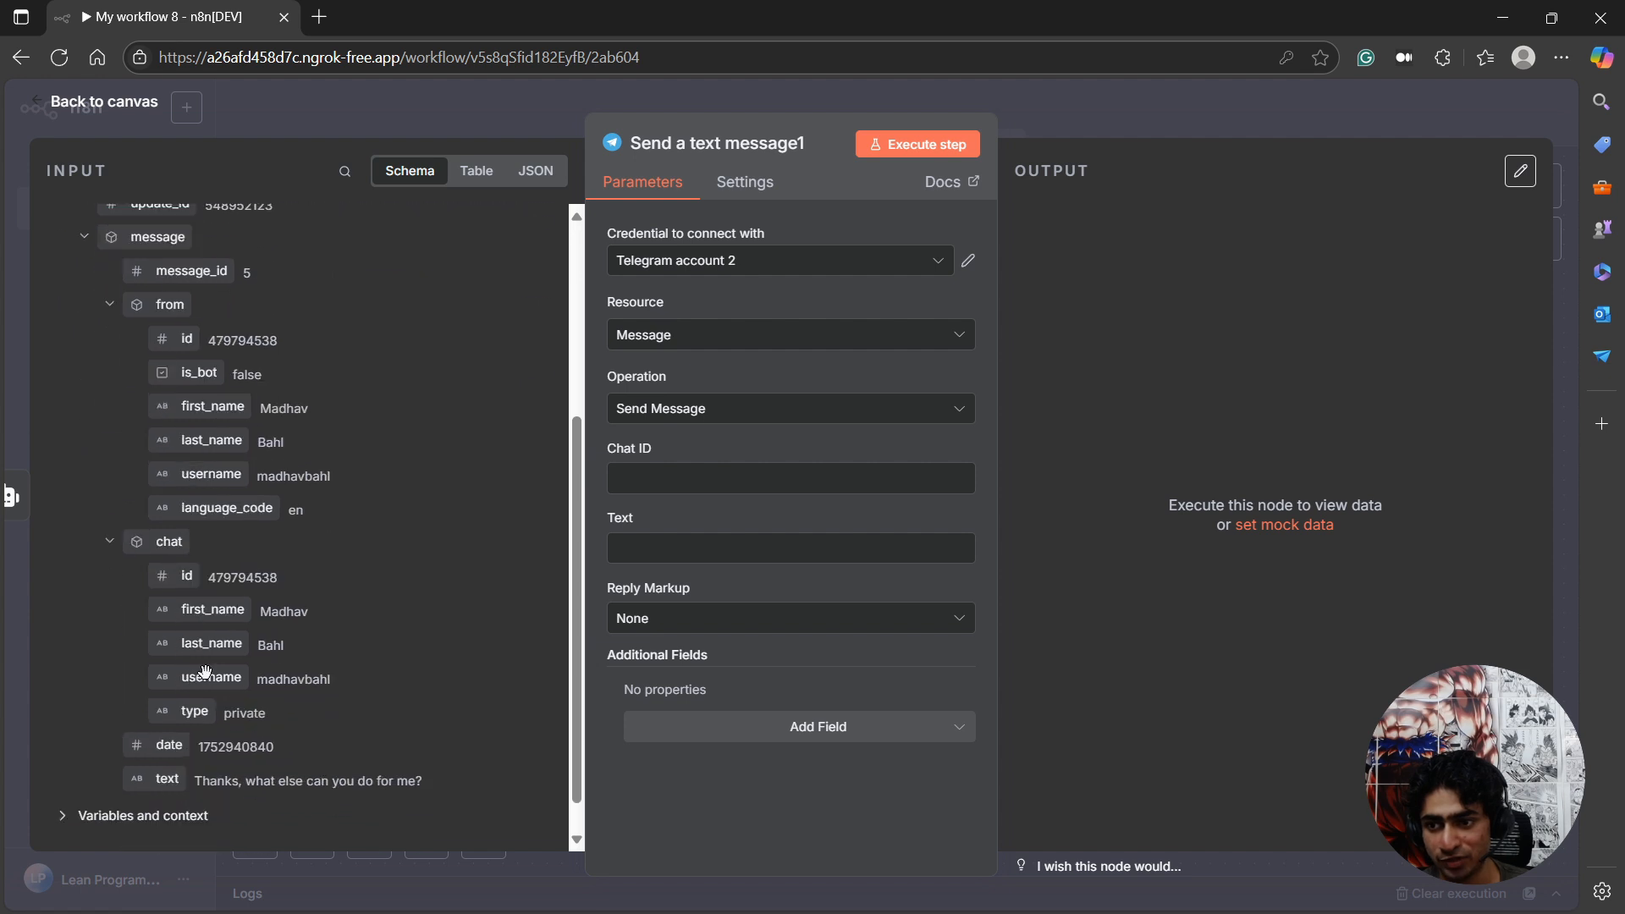
drag(187, 576, 673, 478)
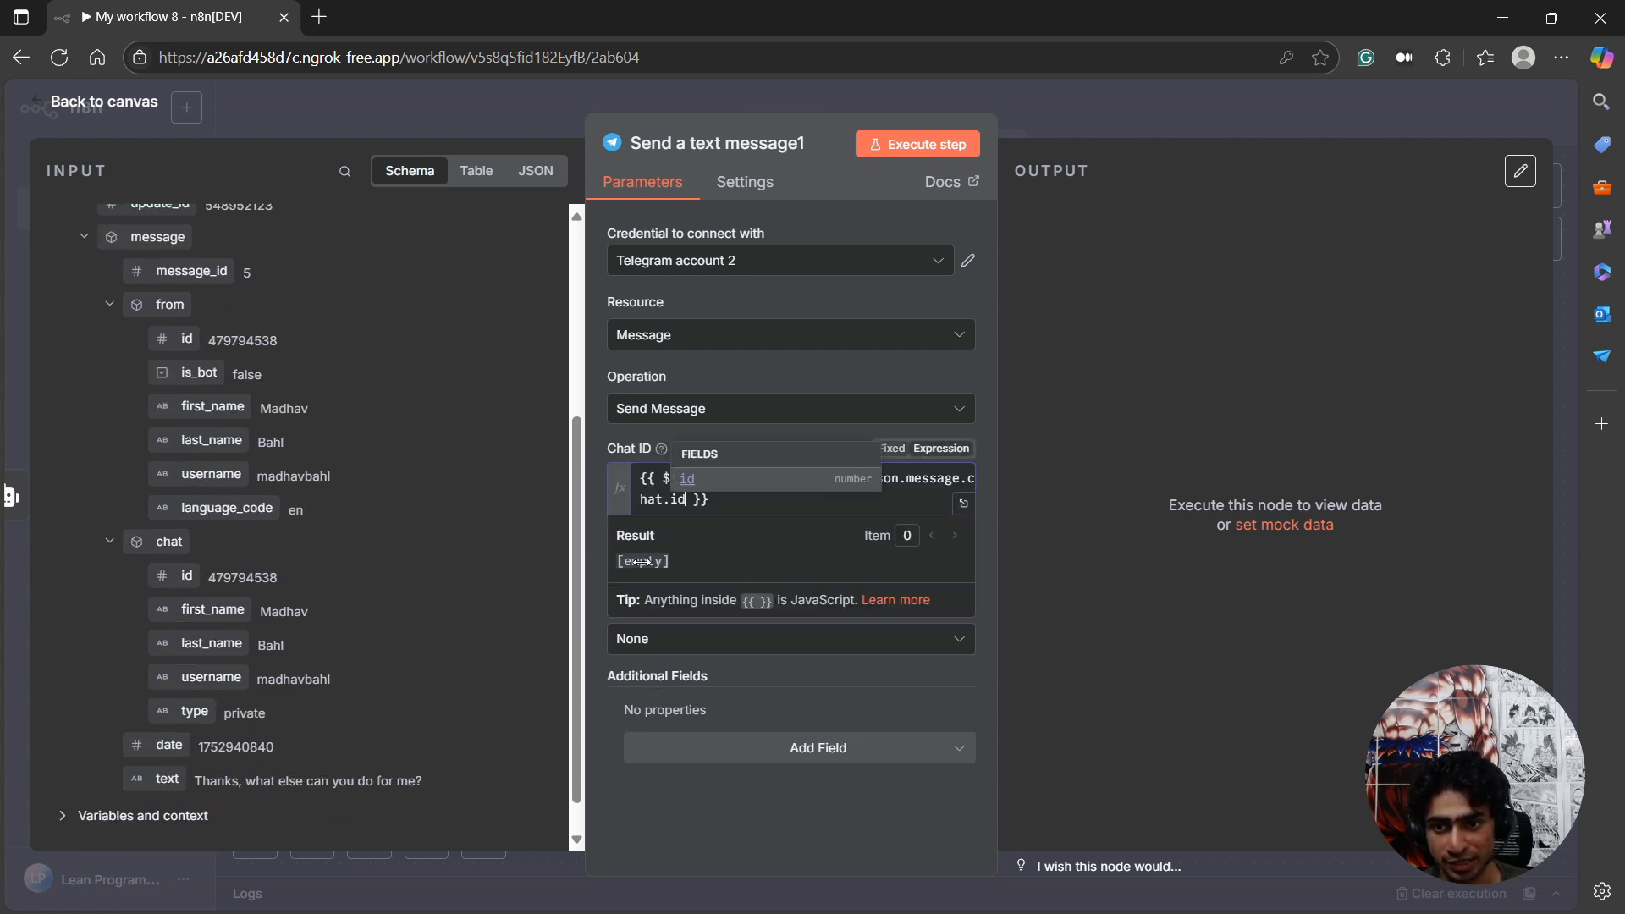
scroll(214, 315, up, 5)
click(214, 314)
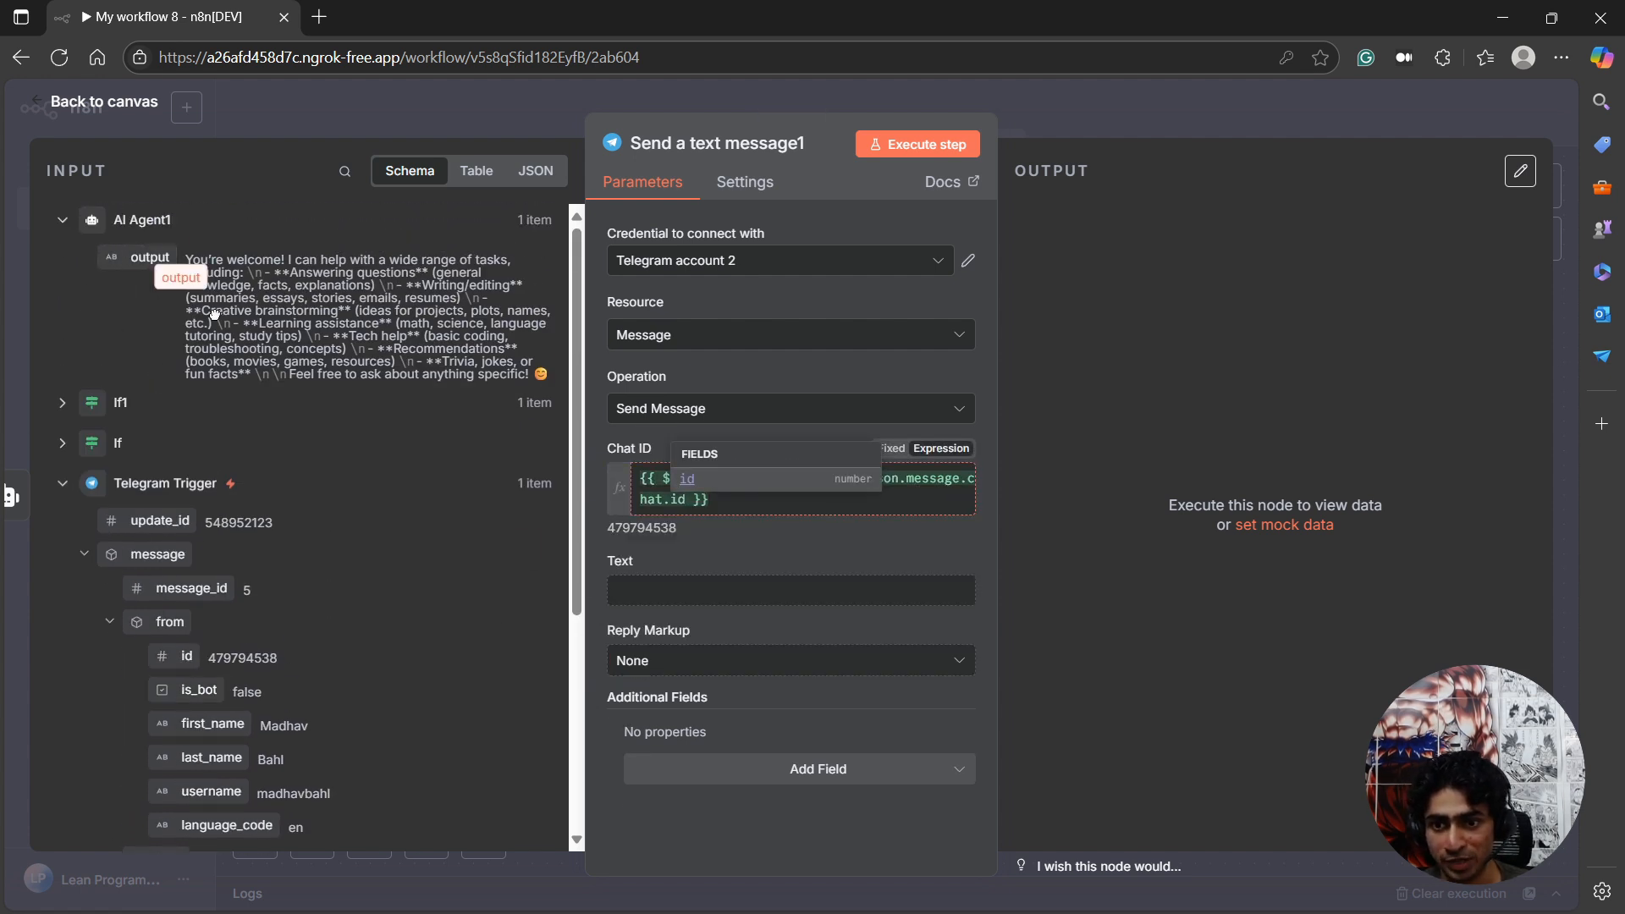
drag(214, 314, 627, 590)
click(160, 127)
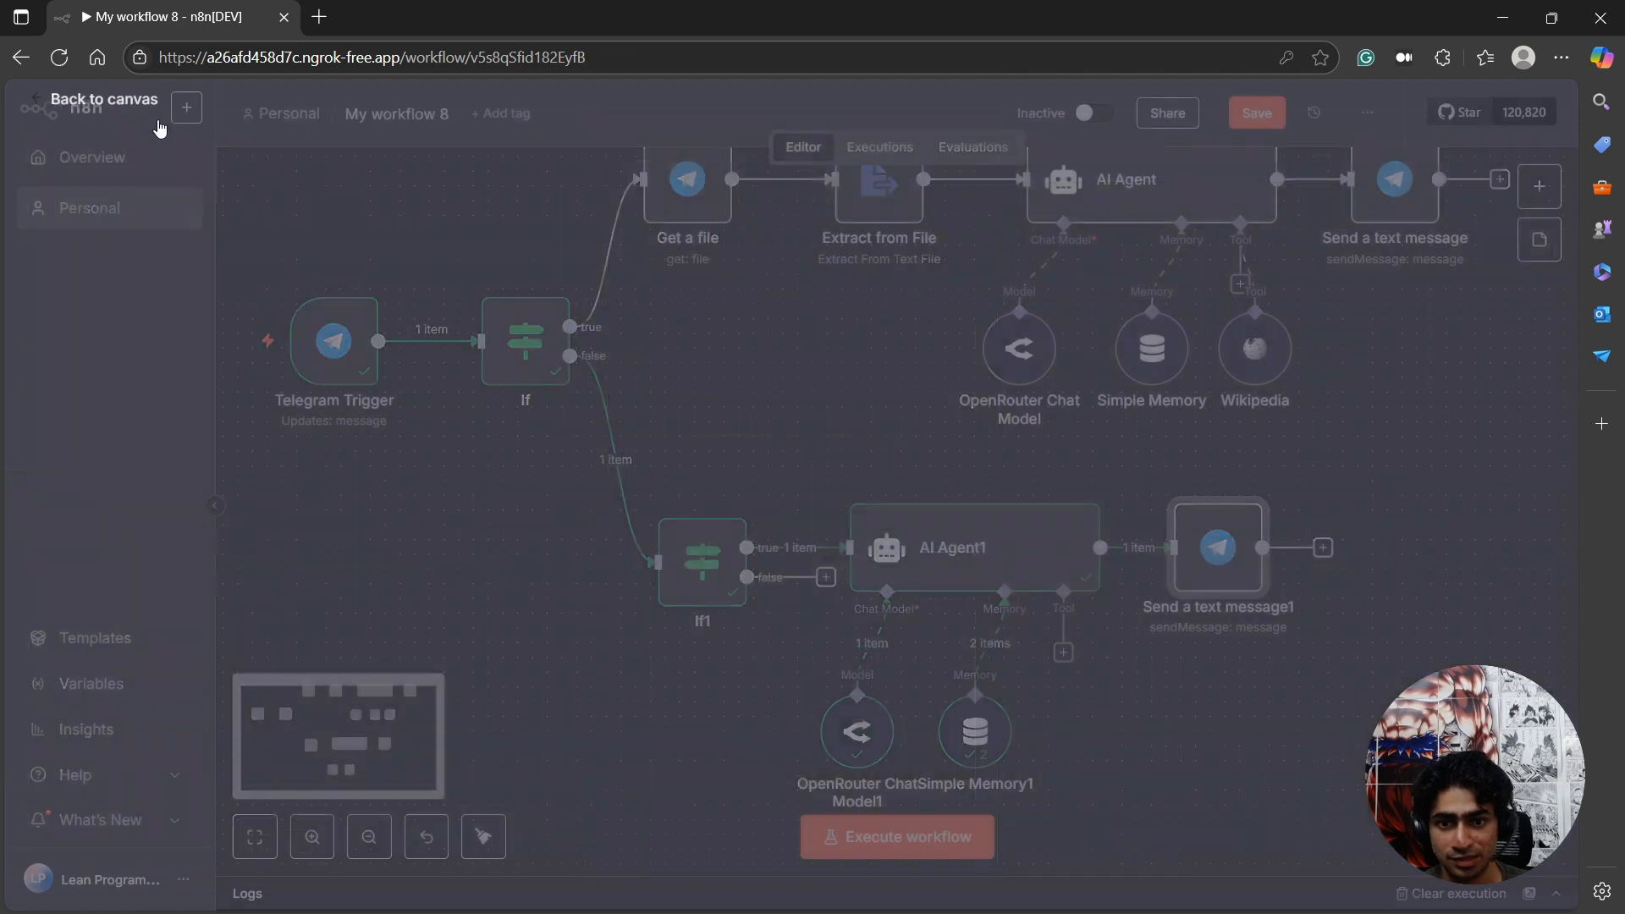
Execute the second agent's message node and check the reply in the LeanN8NSummarizerBot chat in Telegram.
click(1178, 481)
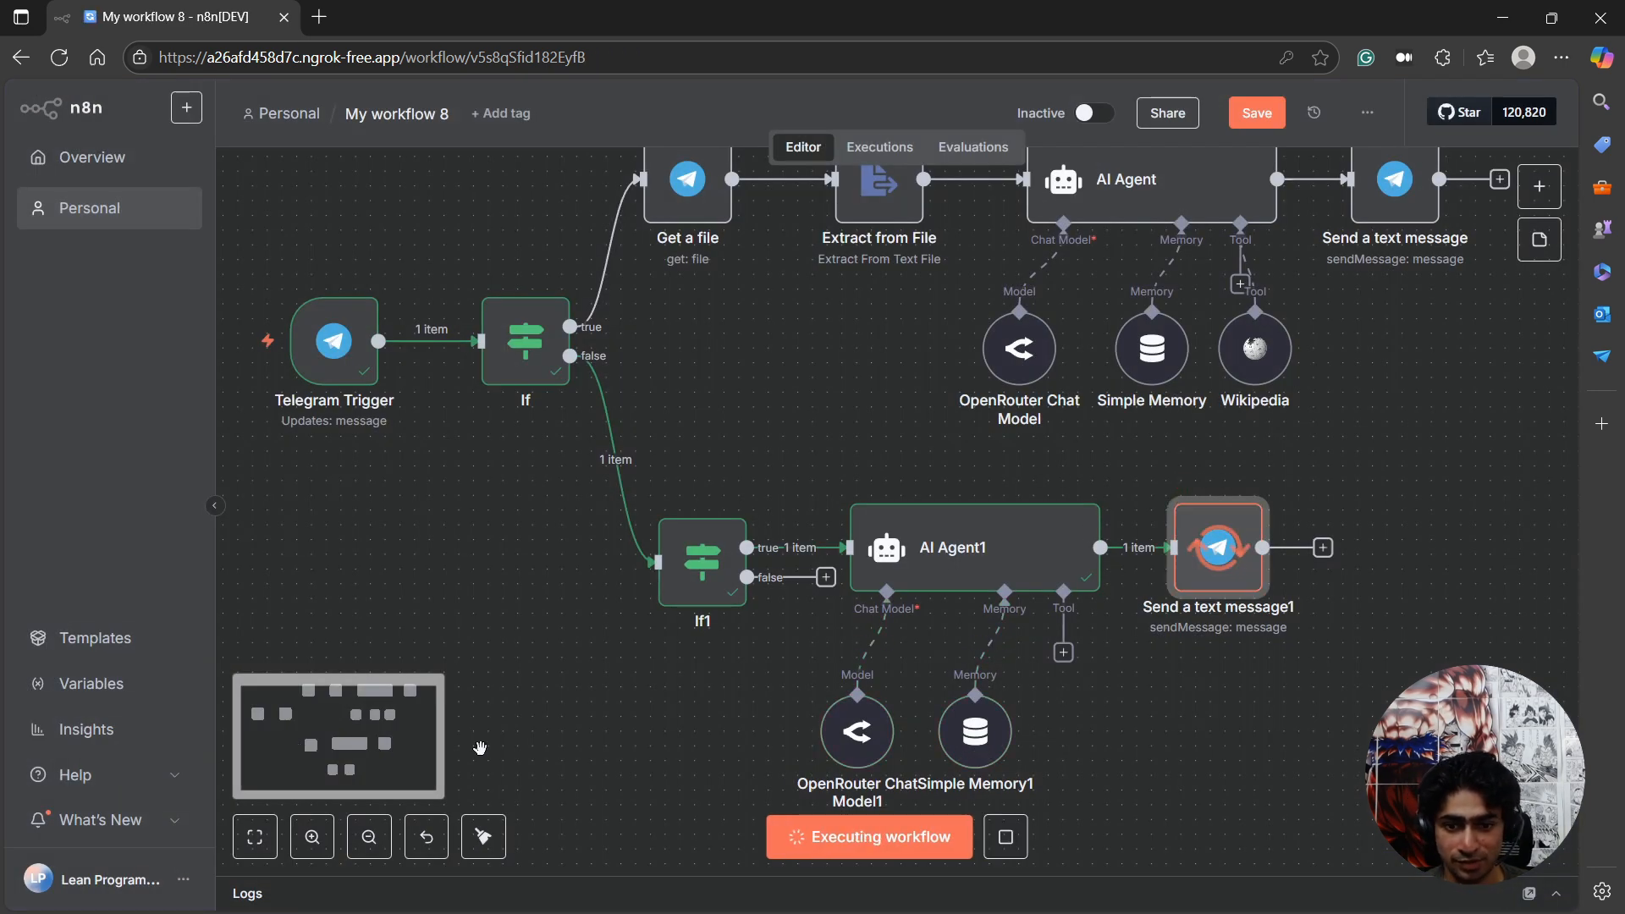
click(1433, 884)
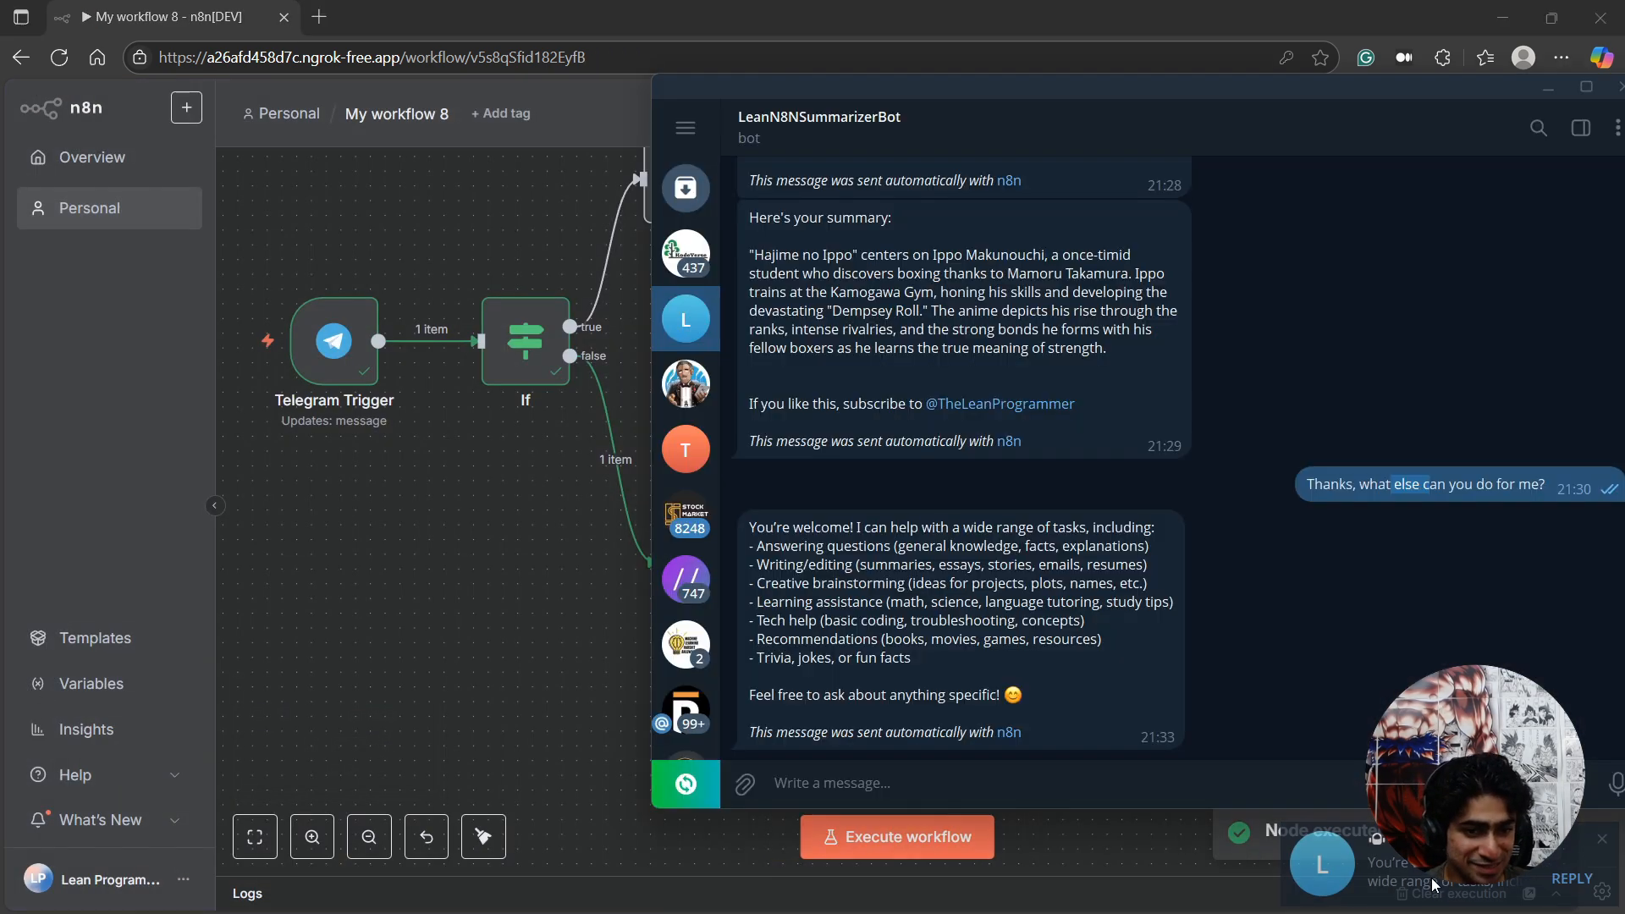
drag(1308, 596, 1348, 495)
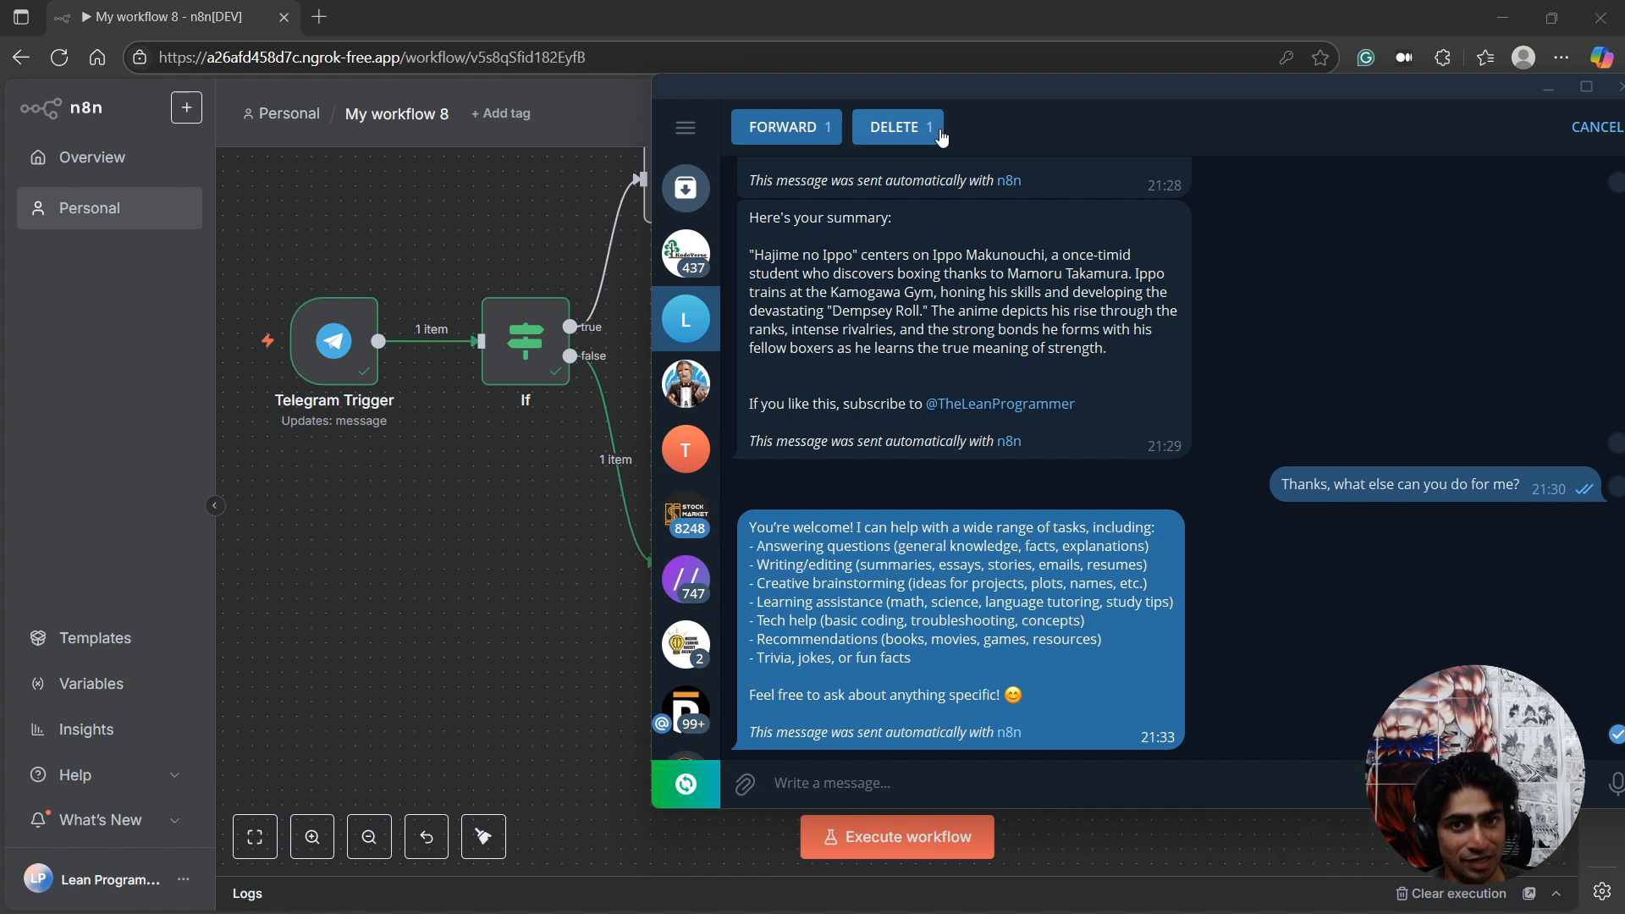
drag(963, 98, 826, 169)
click(1172, 504)
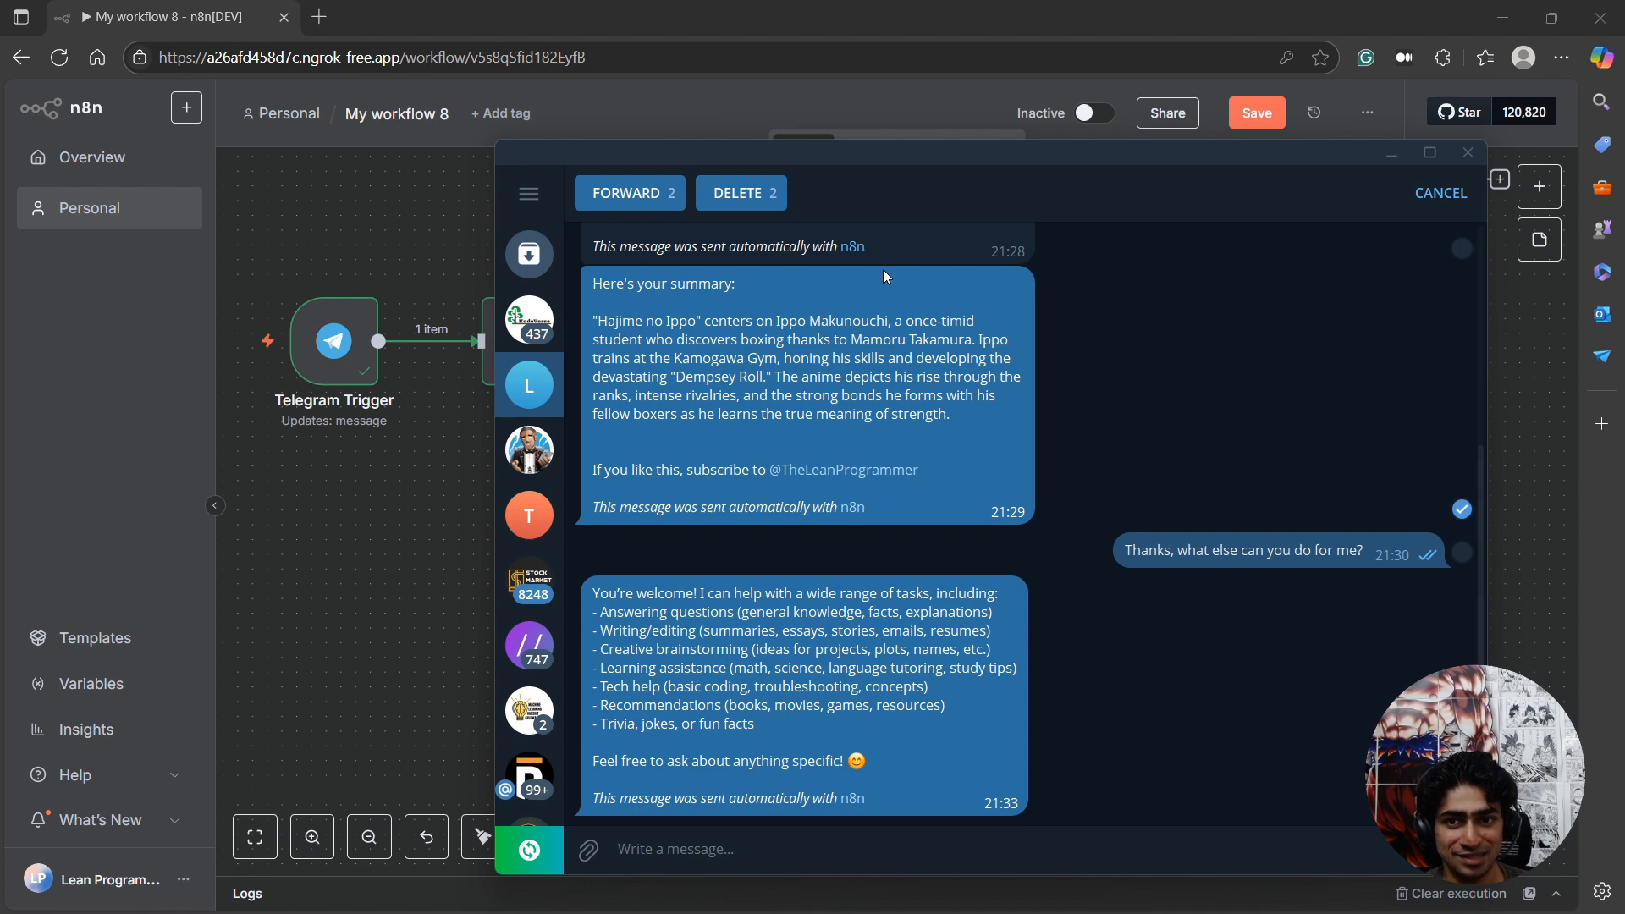
drag(954, 154, 0, 305)
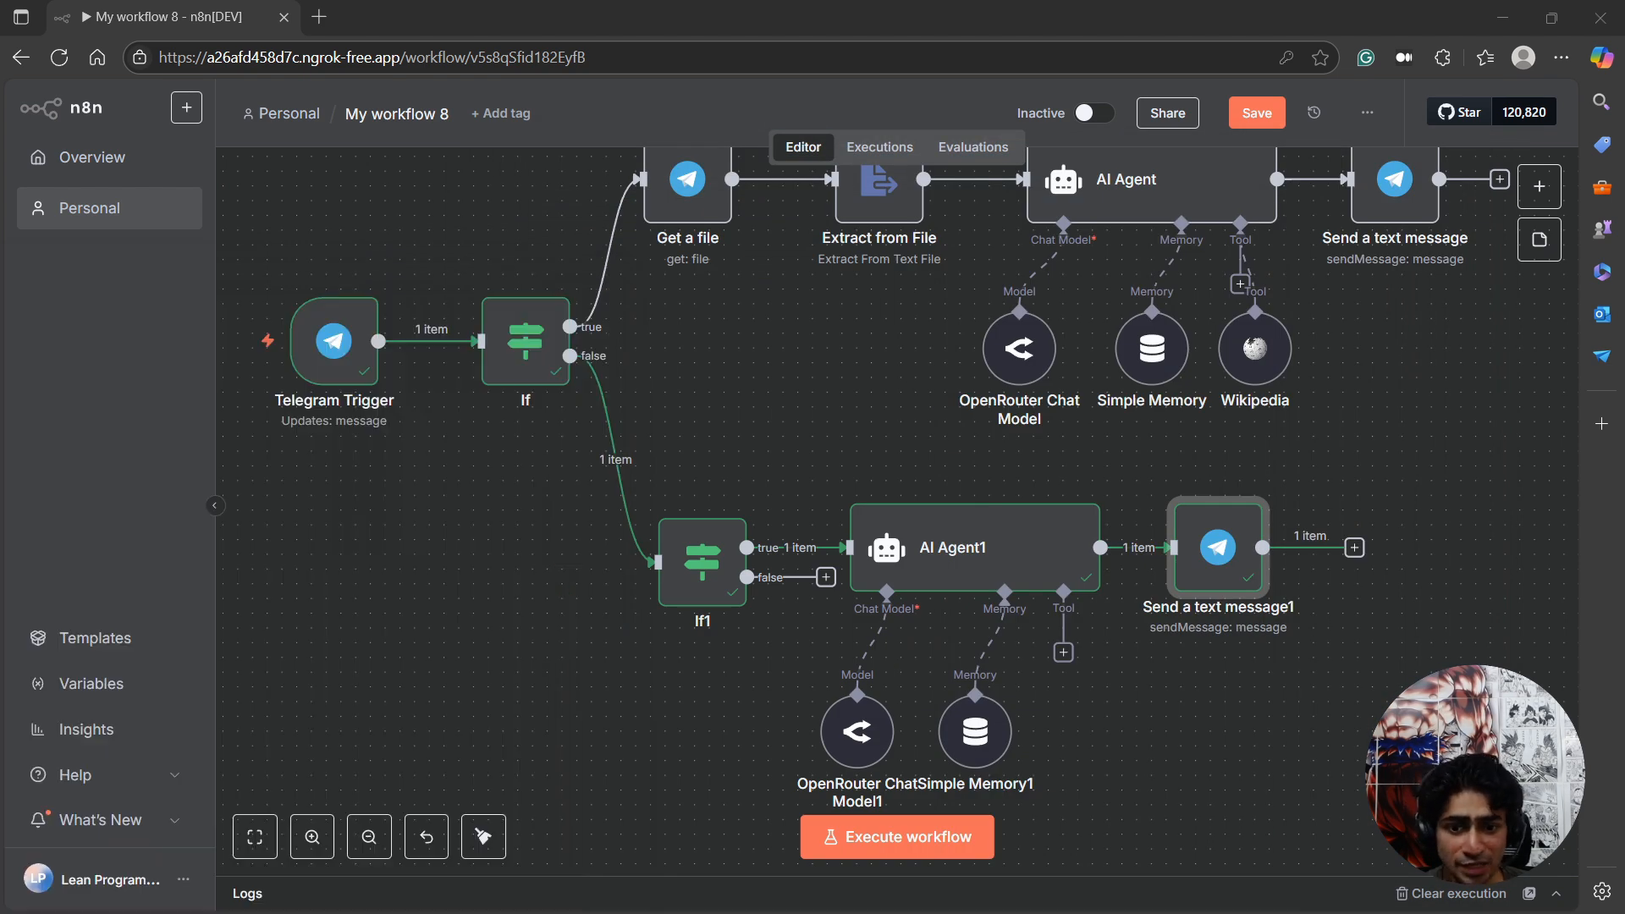
Add a Telegram "Send a text message" node to the false branch of If1 and check its input for Telegram Trigger data.
scroll(772, 495, down, 2)
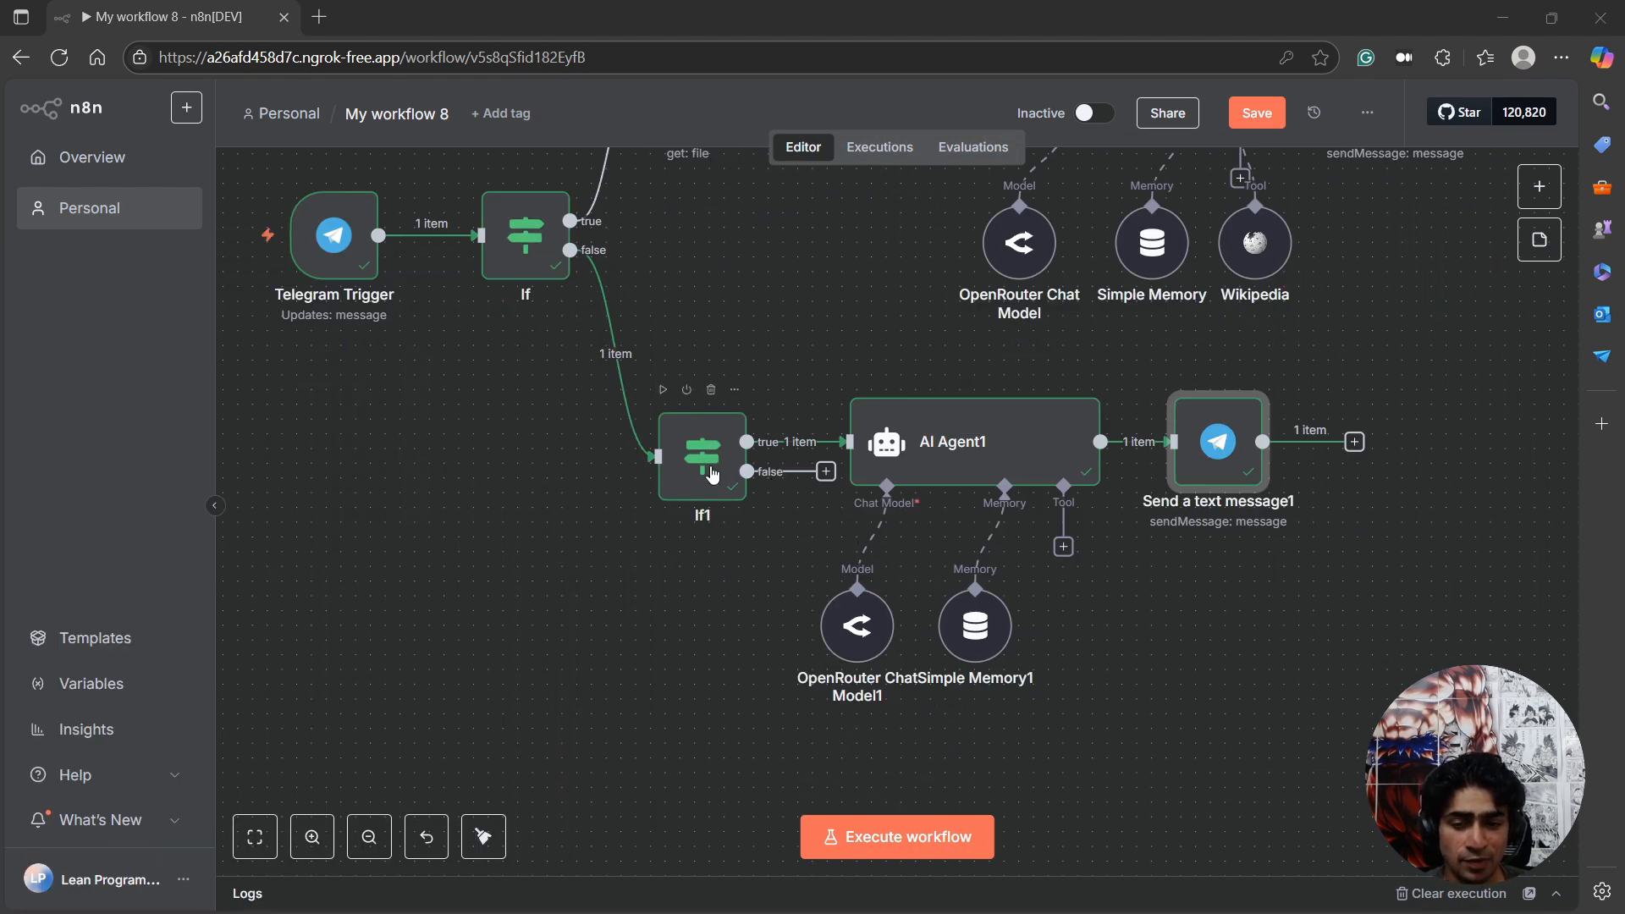
click(822, 480)
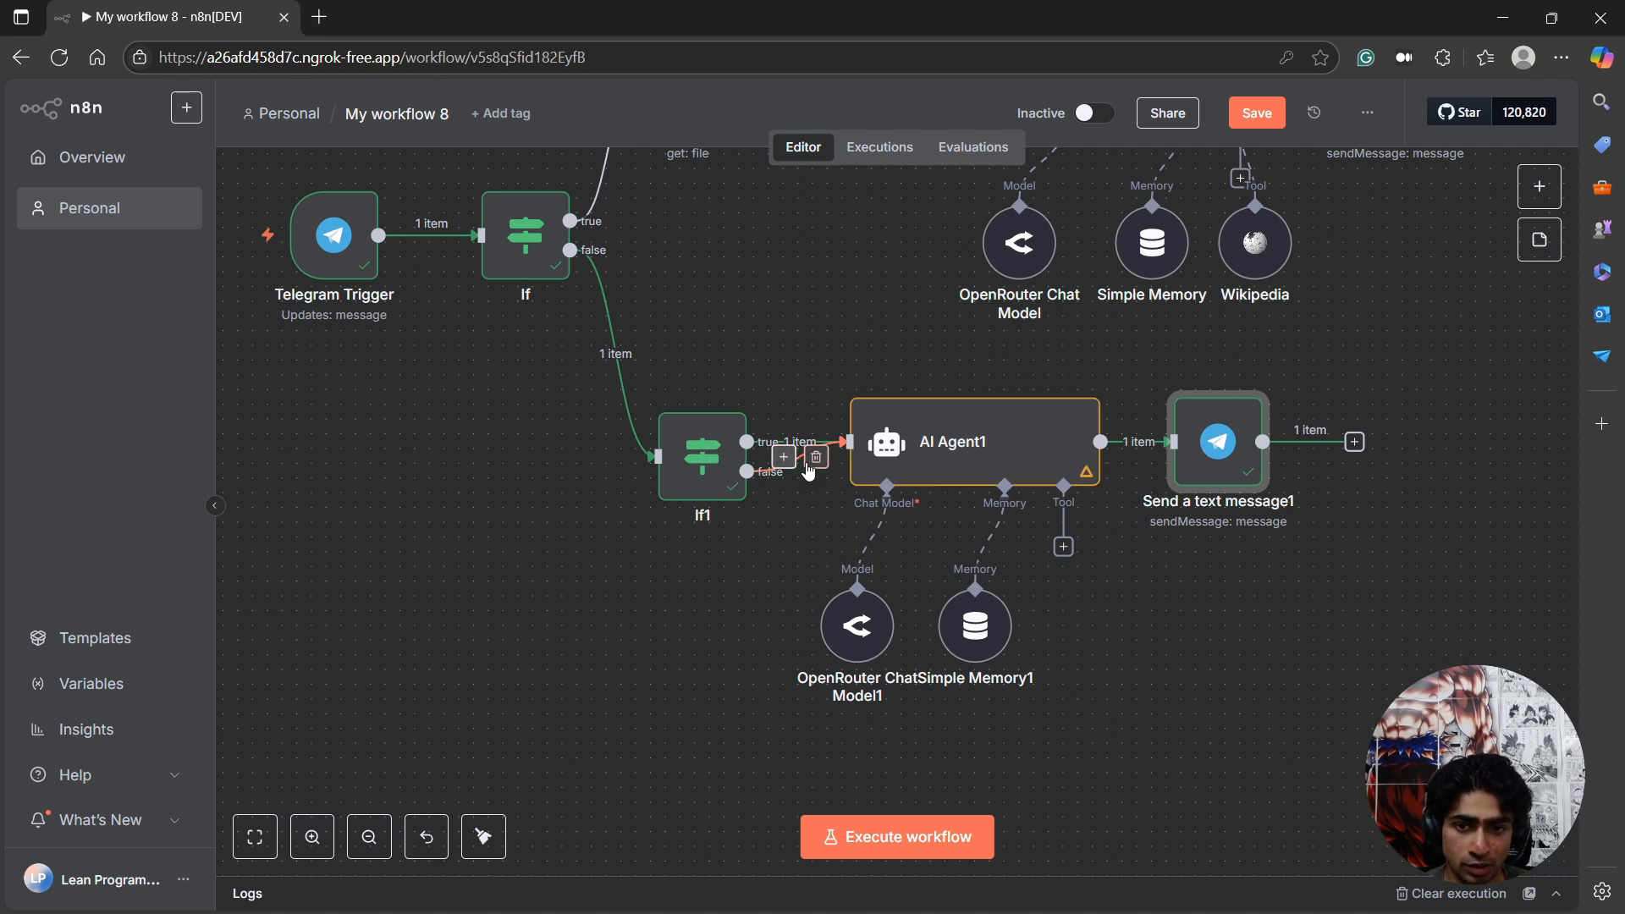
click(805, 462)
click(1539, 186)
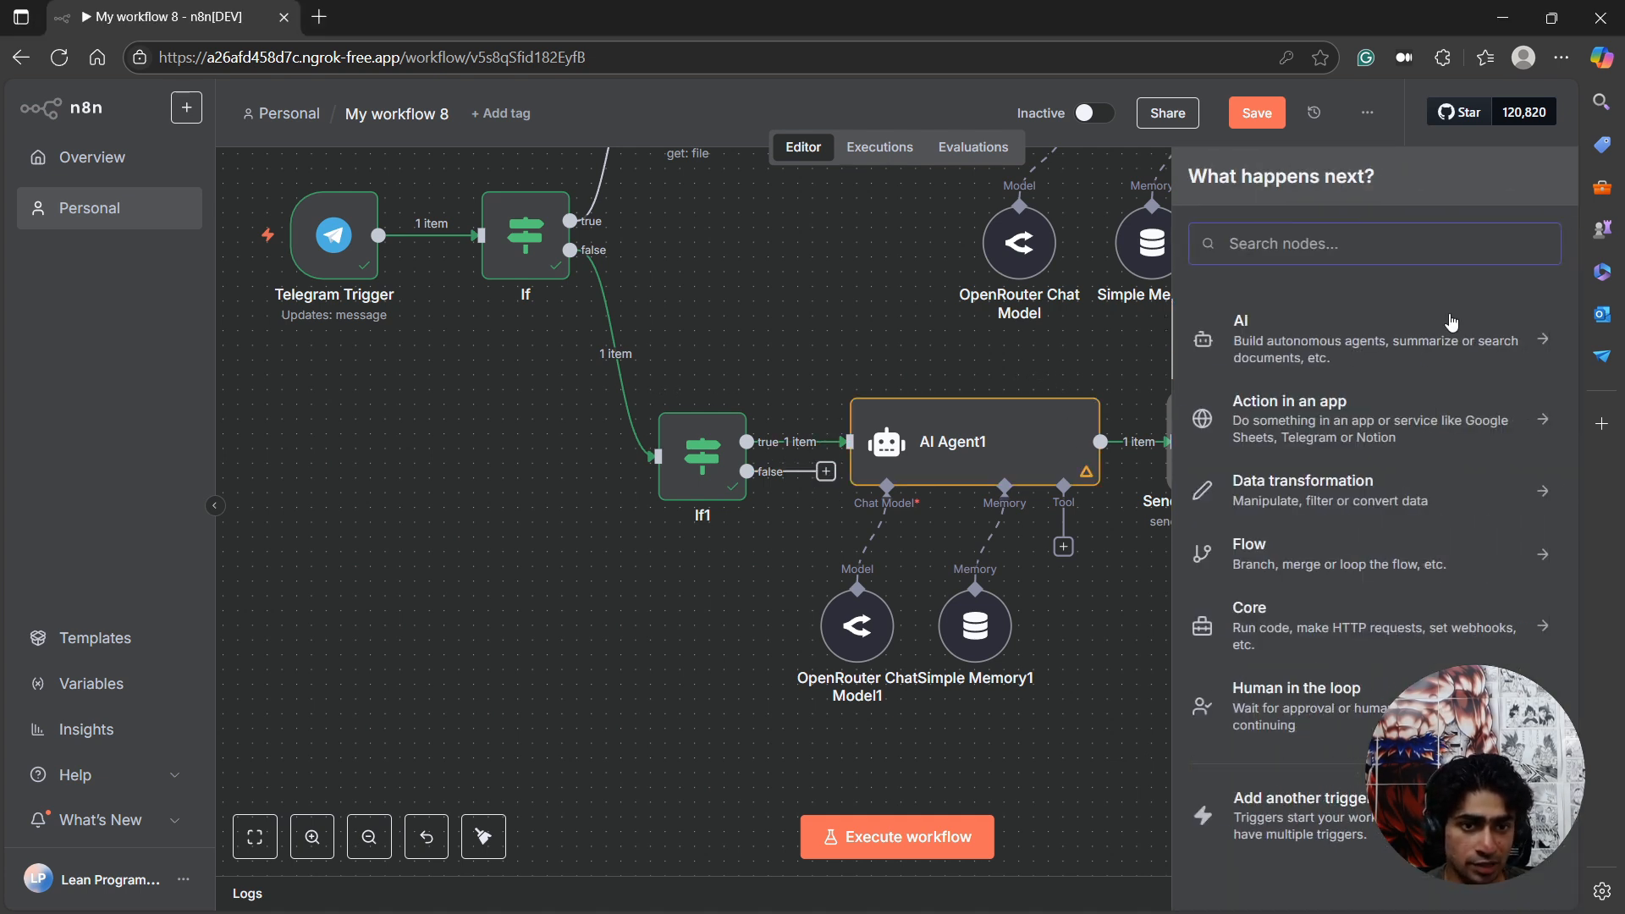
text(tele)
click(1397, 326)
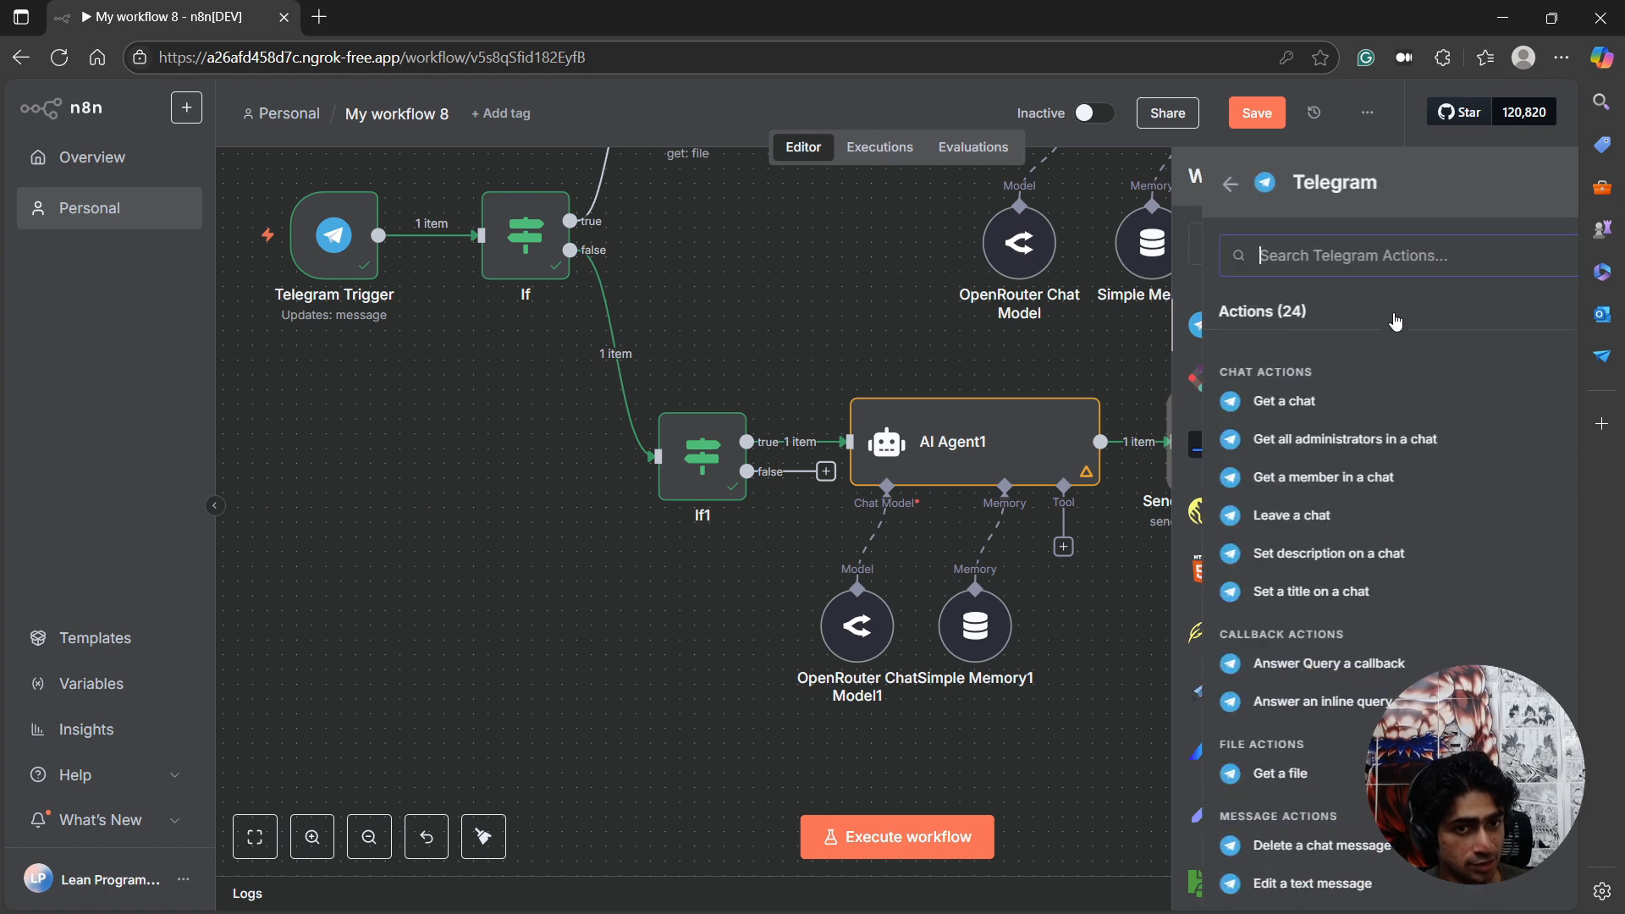
text(send mes)
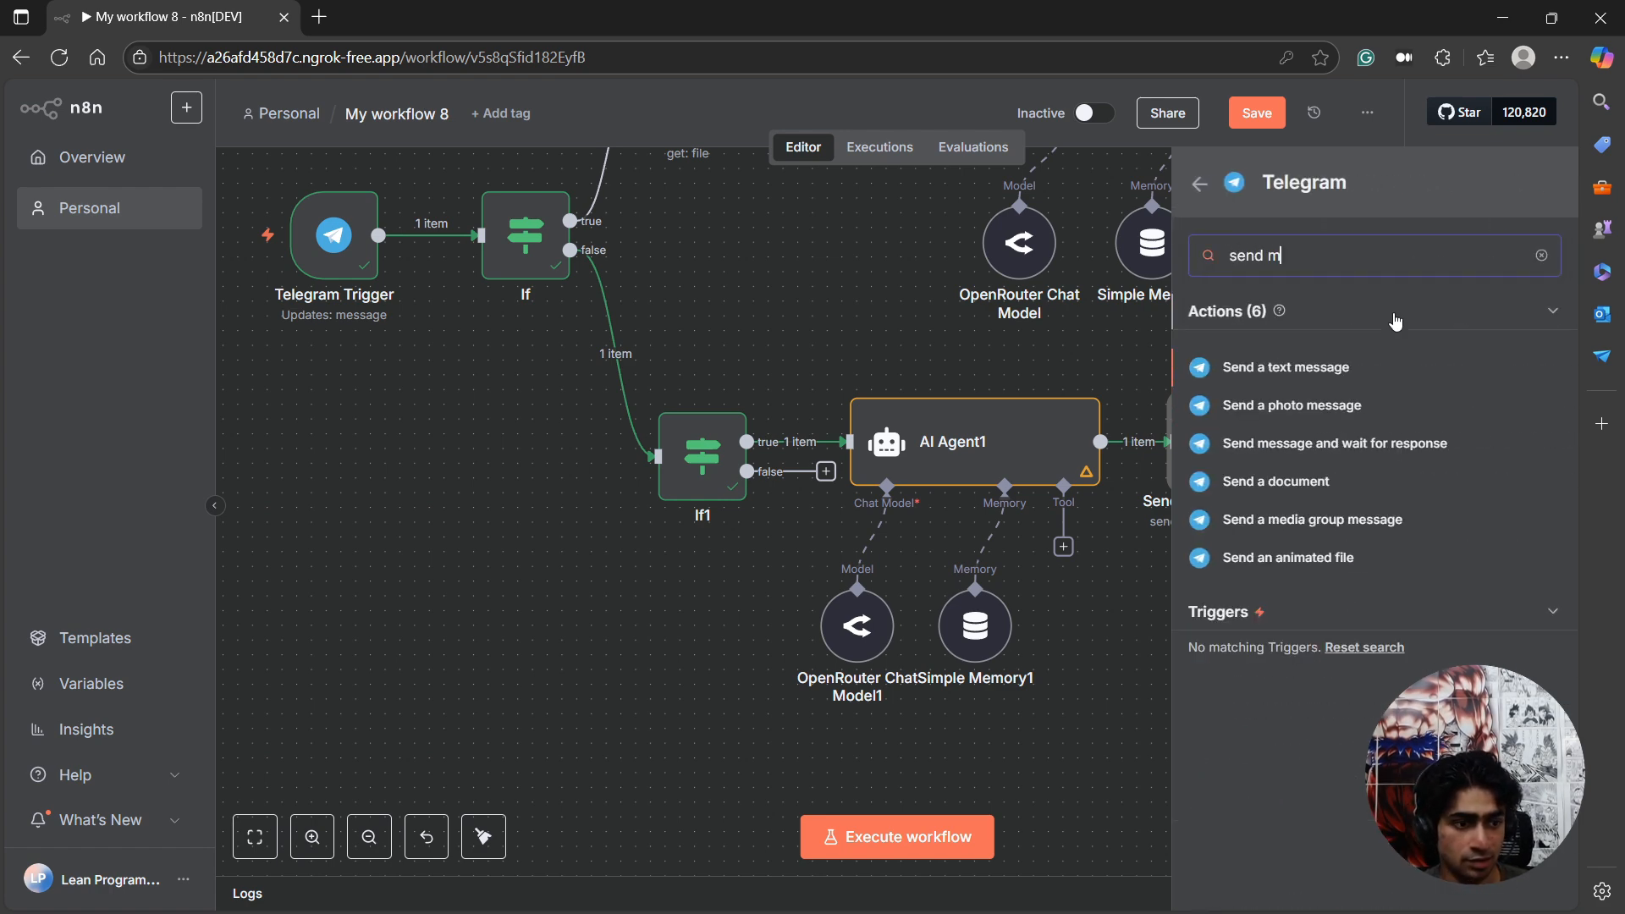
click(1325, 369)
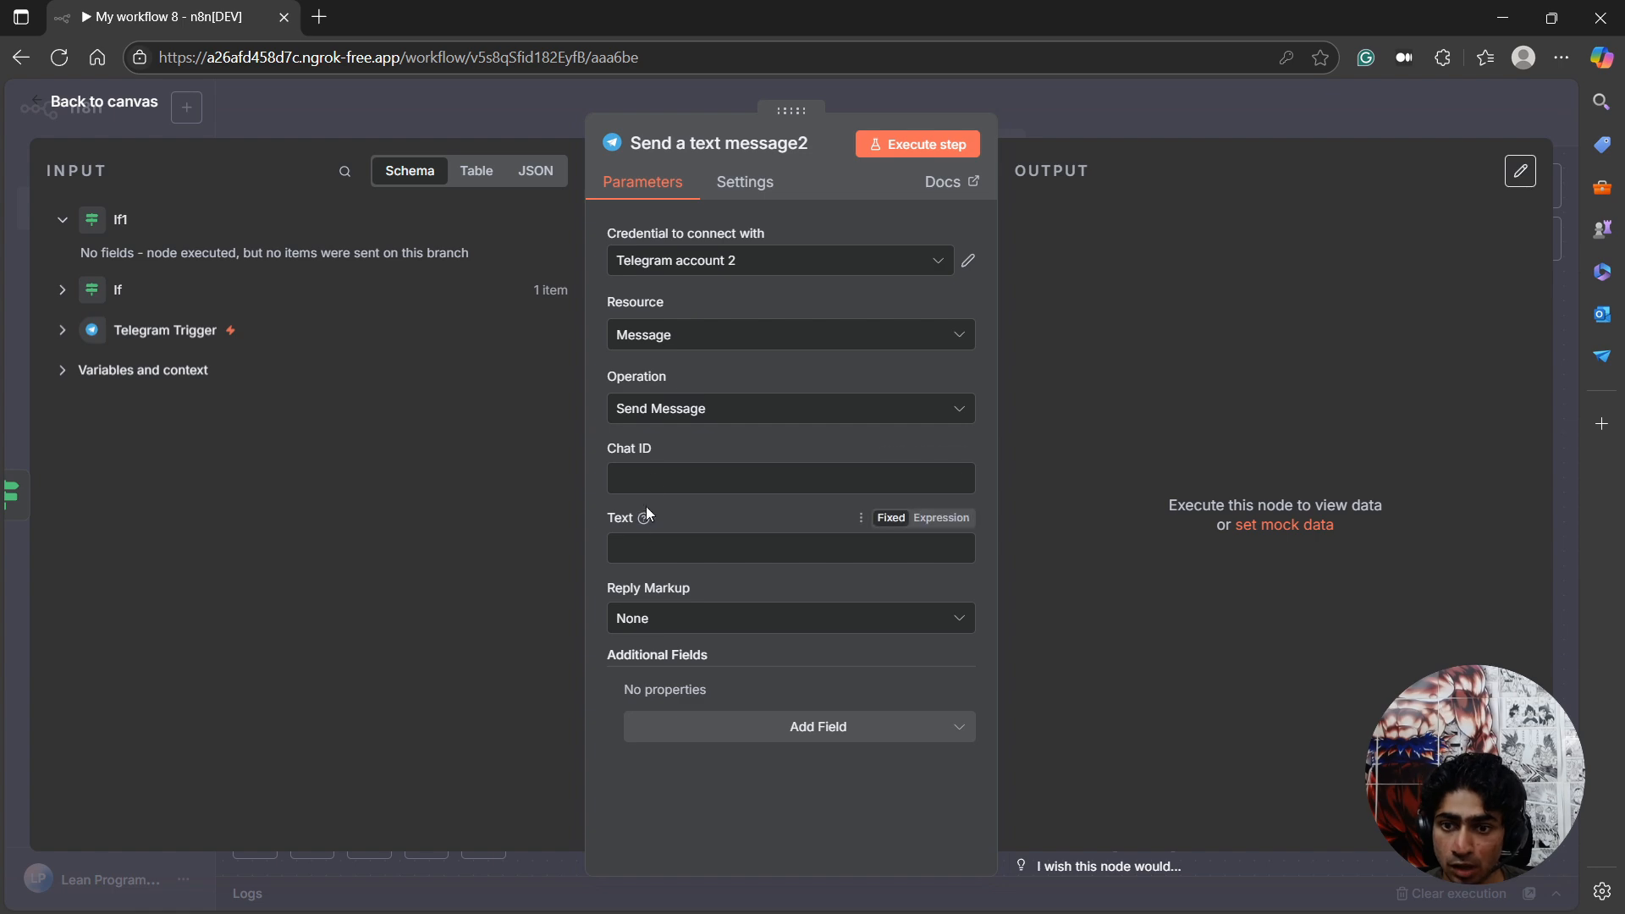
click(635, 482)
click(118, 334)
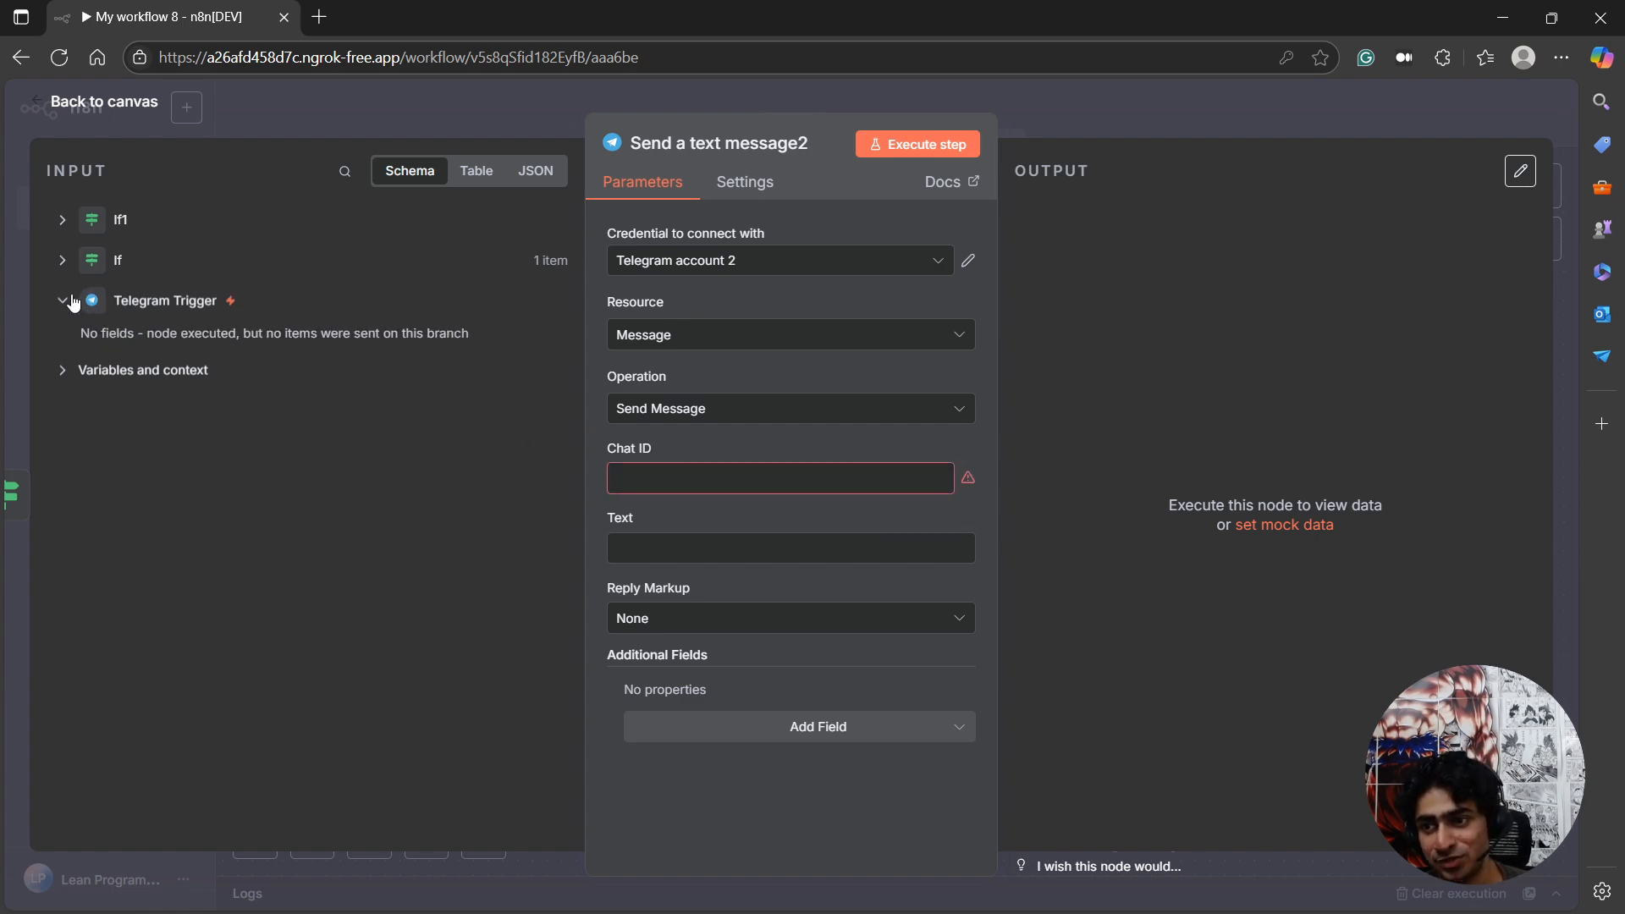
click(72, 102)
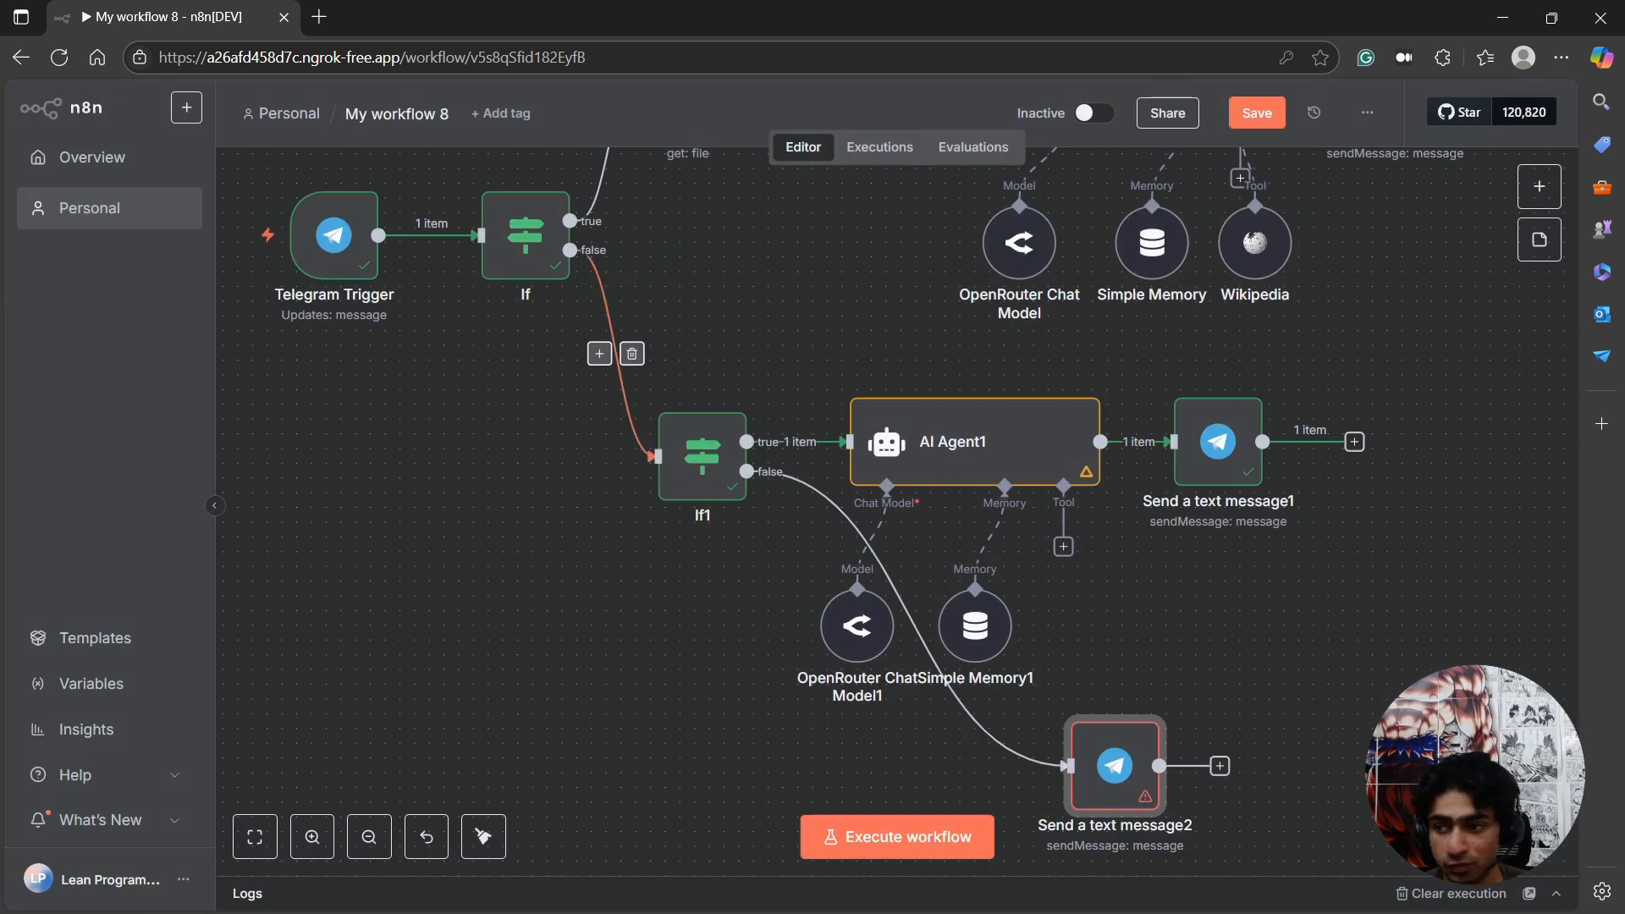
Switch to Telegram and send the thumbnail_1_opti image from Downloads to LeanN8NSummarizerBot as a compressed image.
key(alt+Tab)
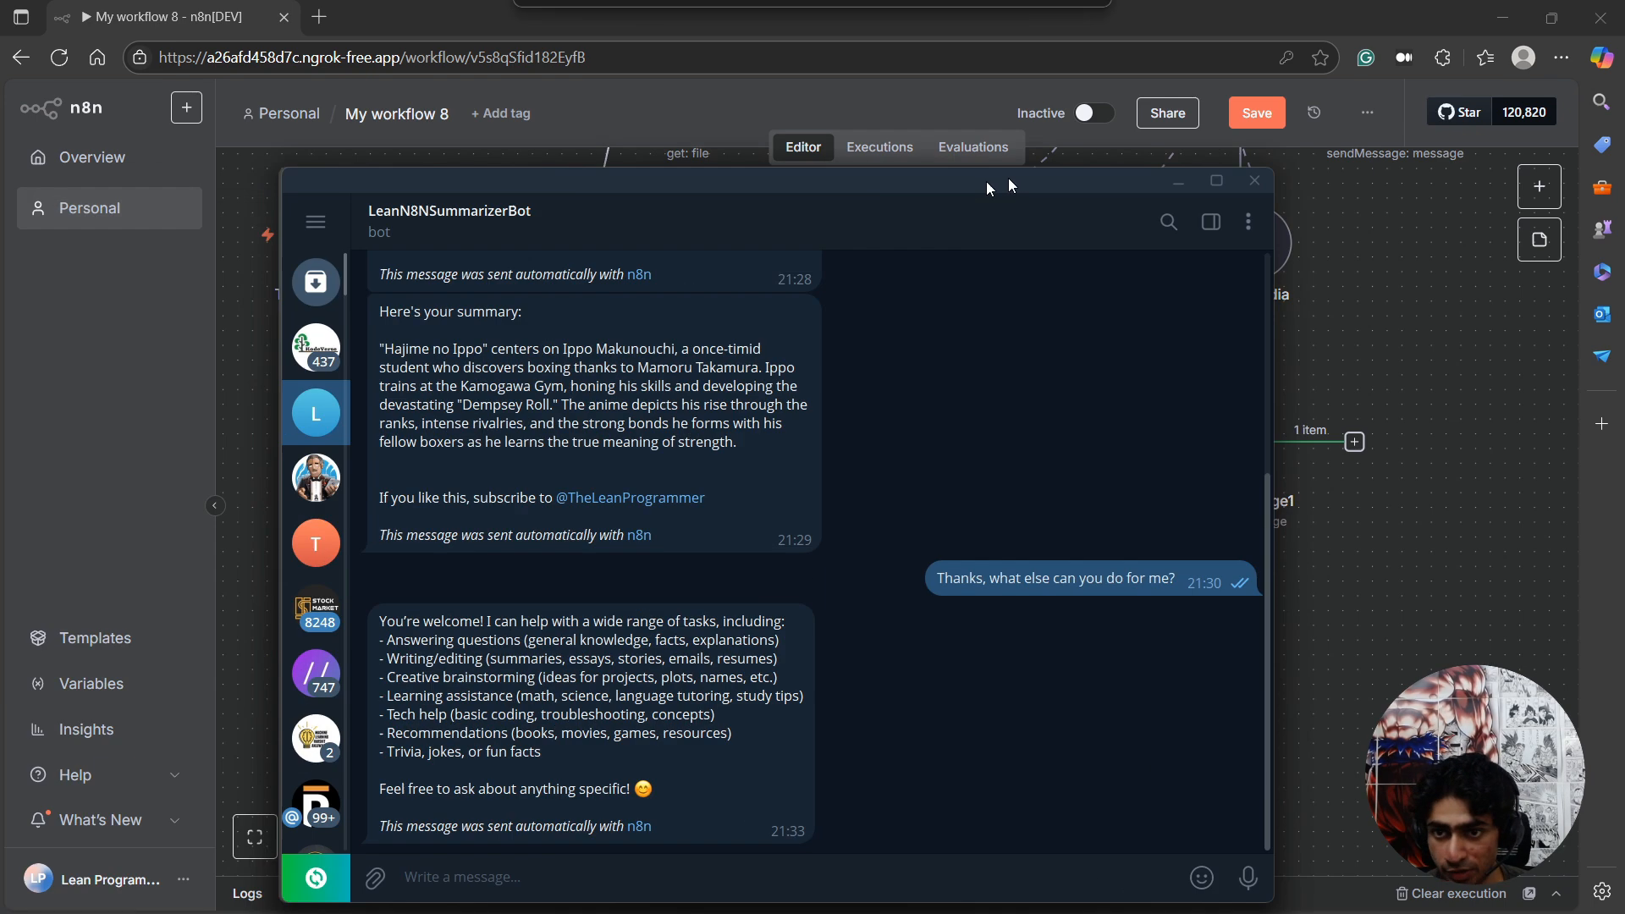
drag(997, 181, 1076, 180)
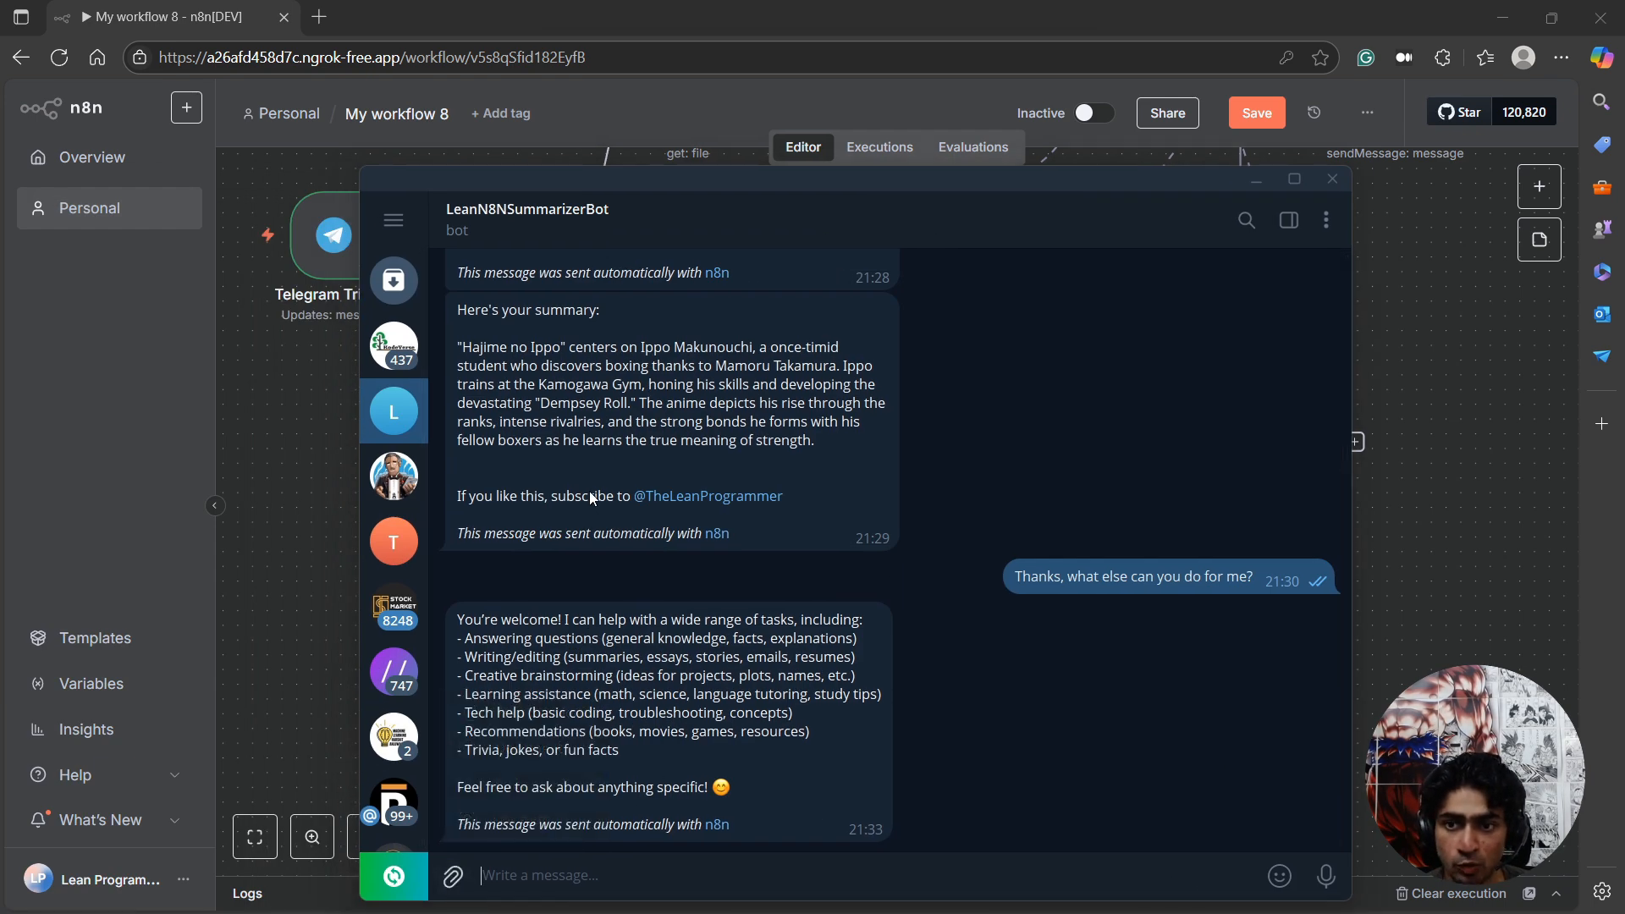
key(ctrl+o)
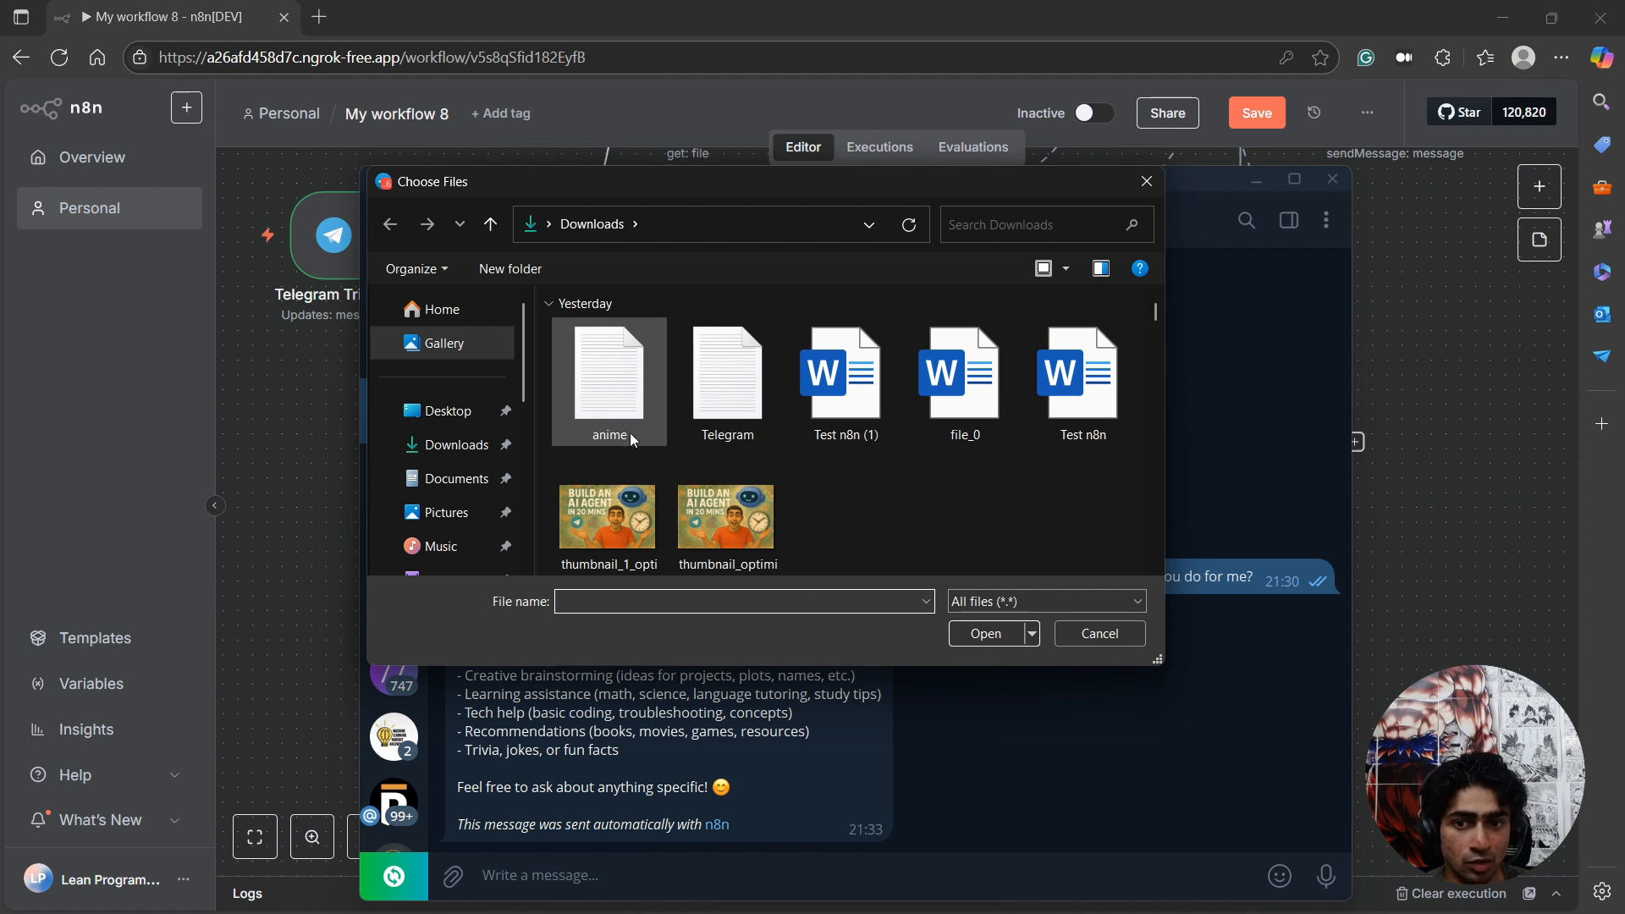
double_click(648, 541)
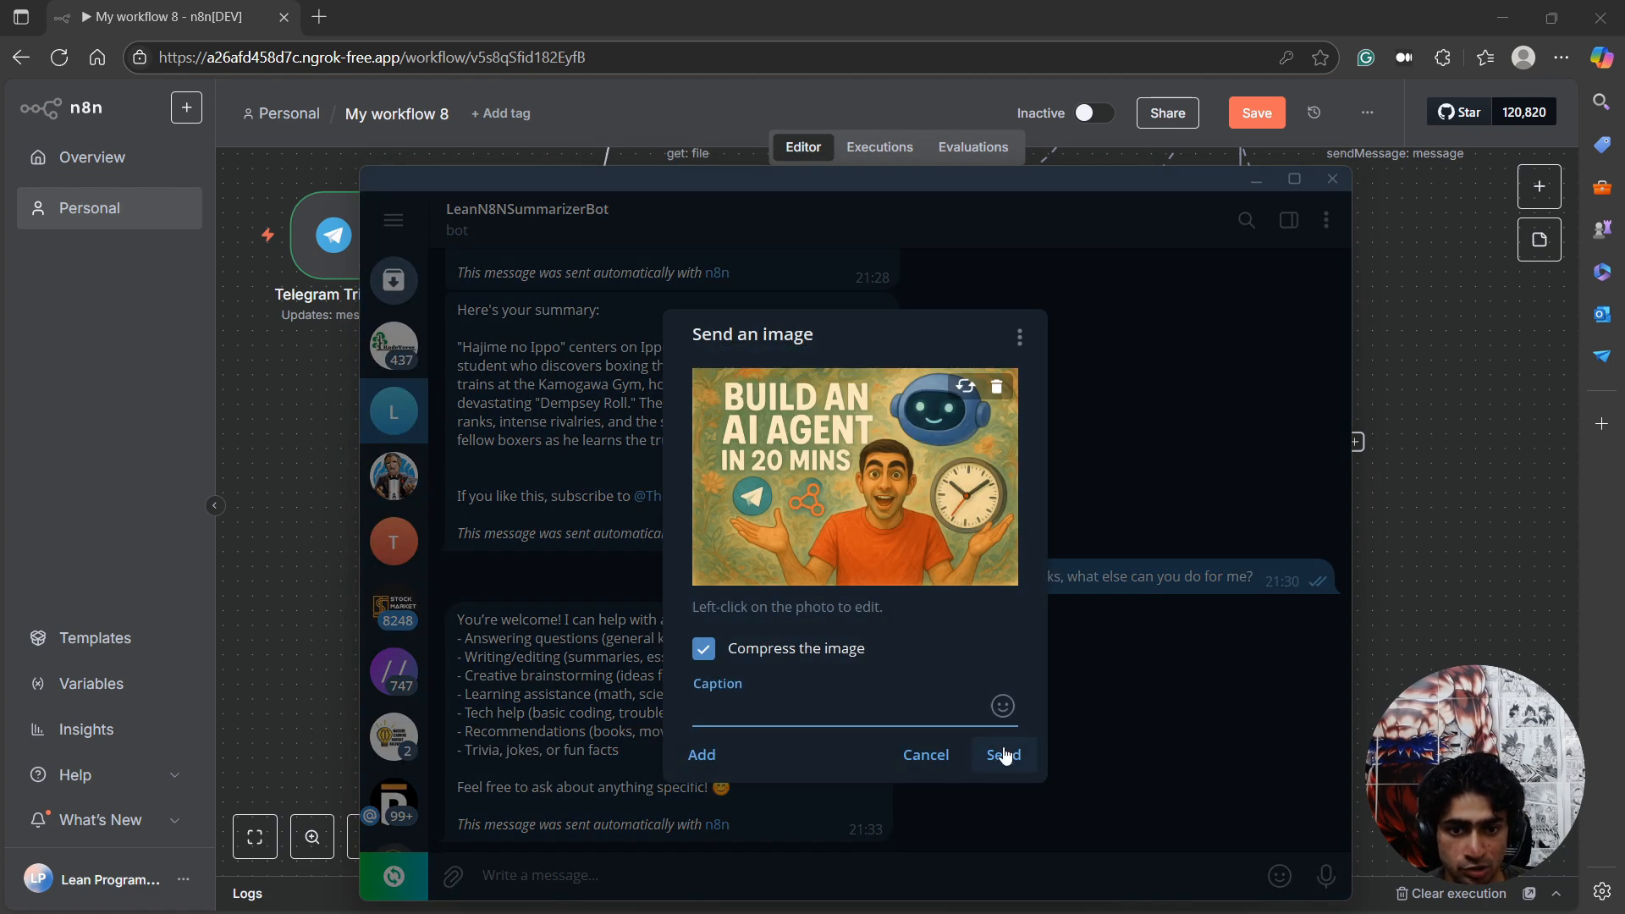
click(1005, 755)
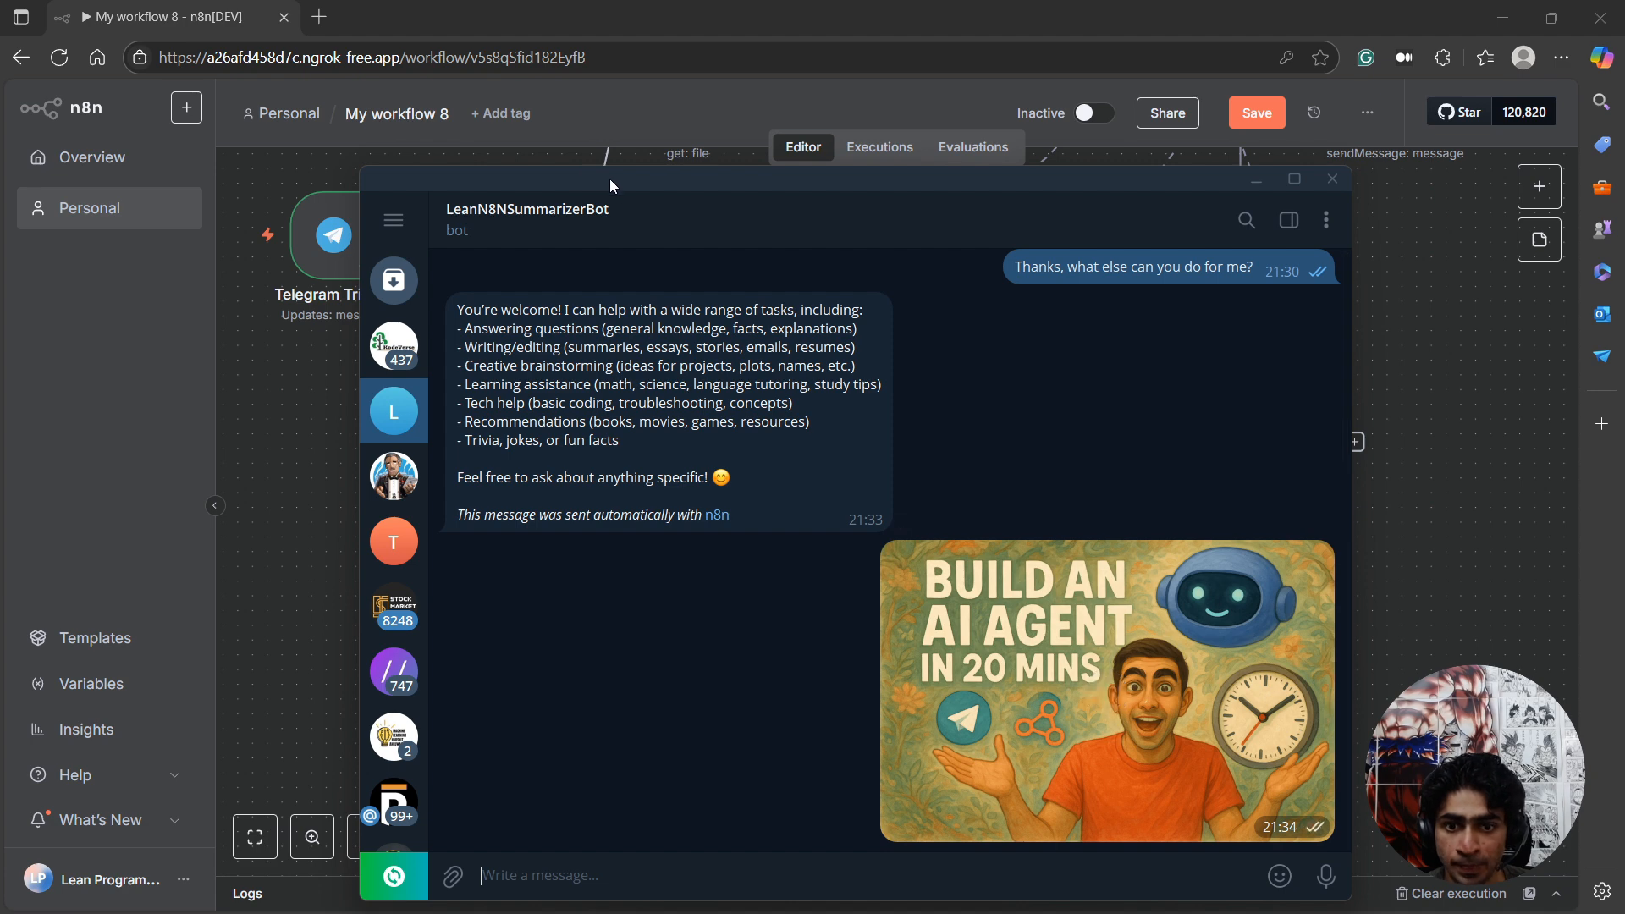
drag(610, 180, 0, 211)
Execute the Telegram Trigger in n8n and review the photo data in its output.
scroll(302, 232, up, 1)
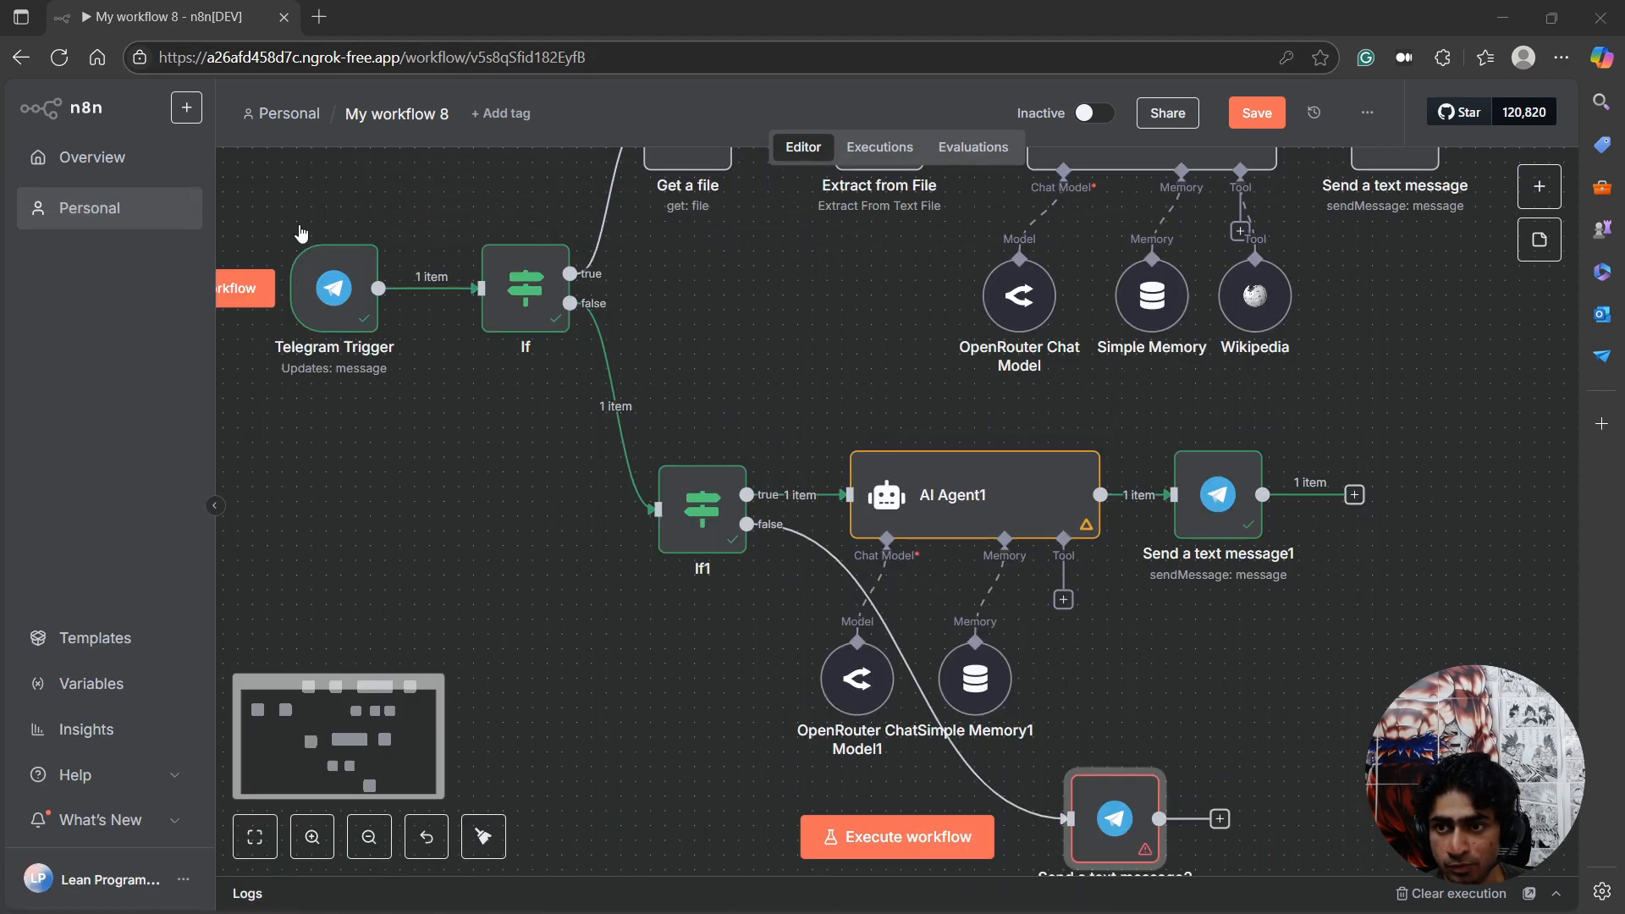
click(295, 221)
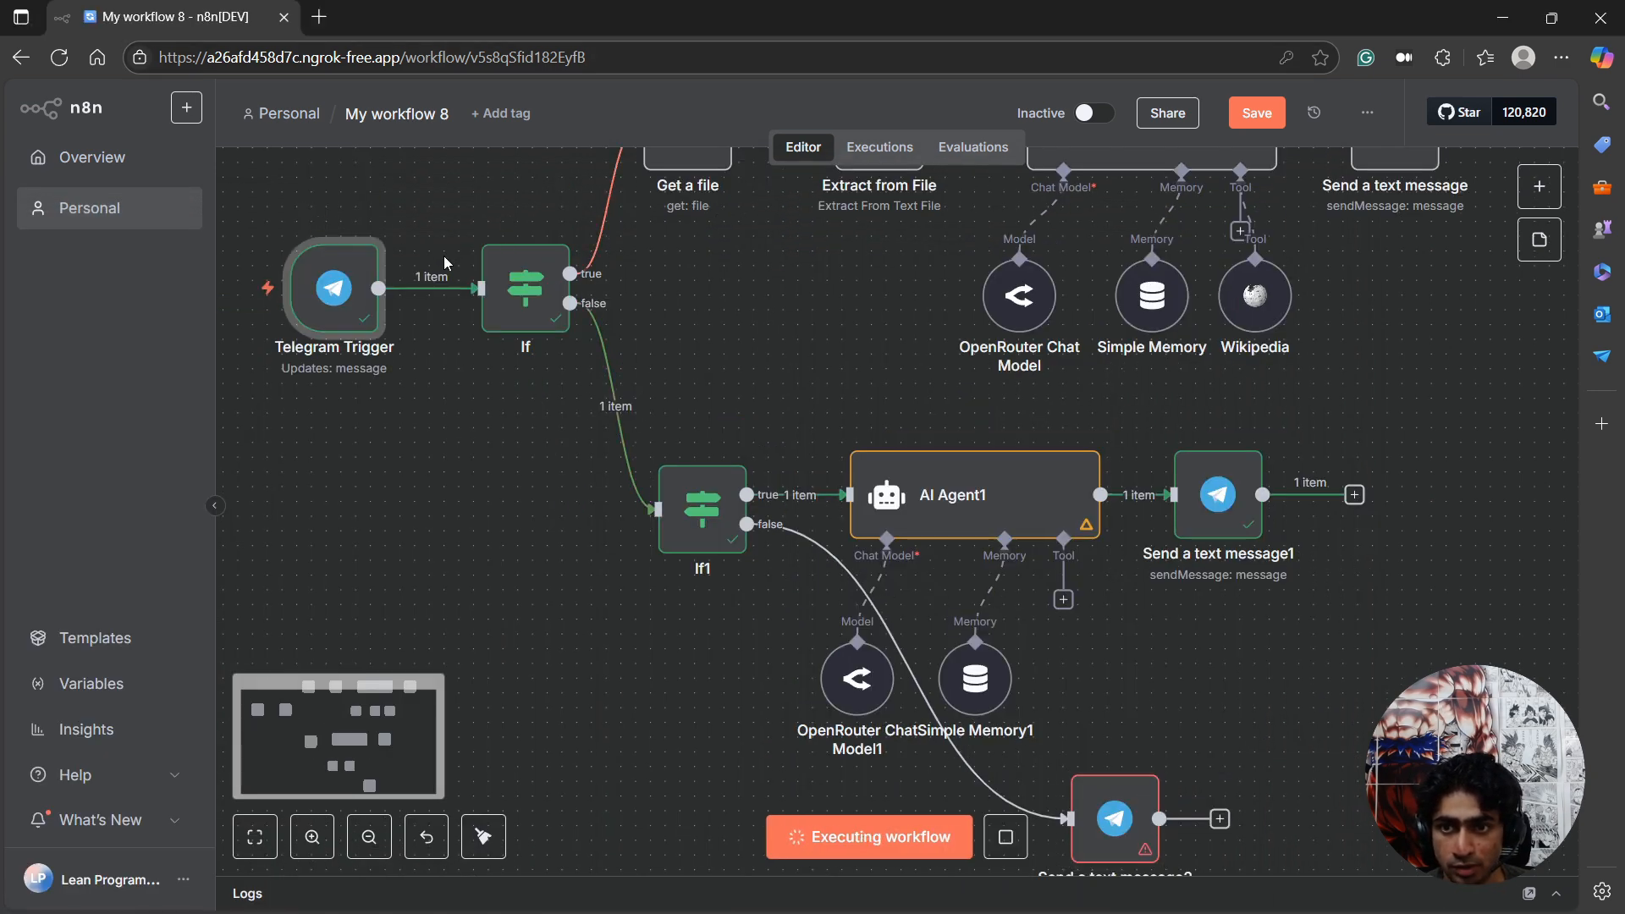
double_click(335, 292)
scroll(1156, 594, down, 10)
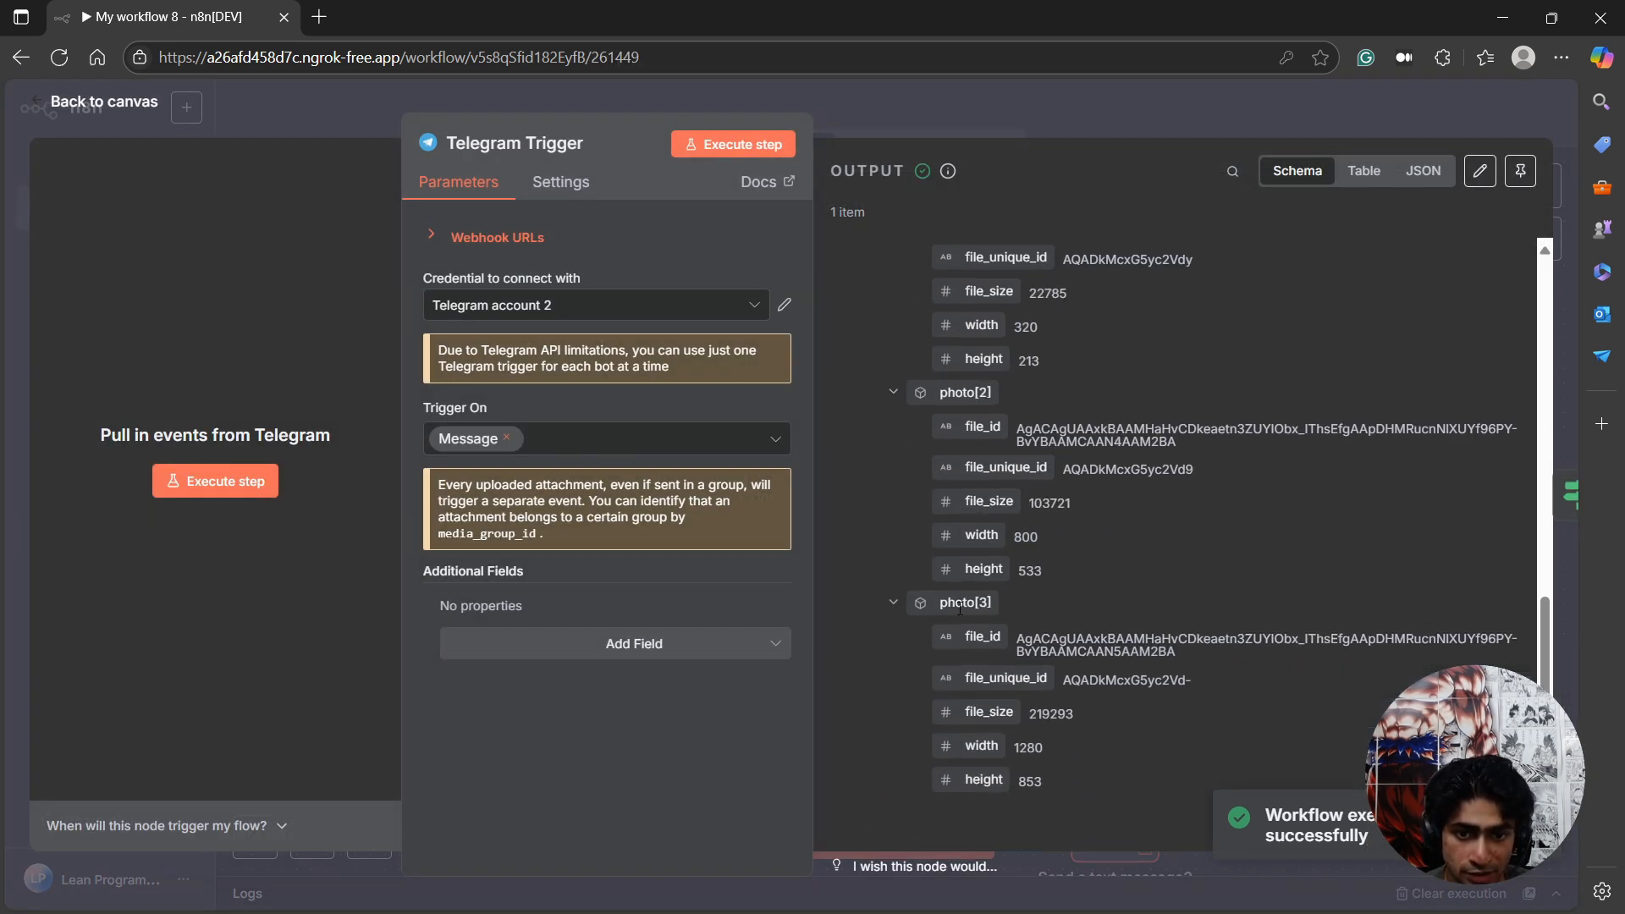
scroll(979, 603, up, 7)
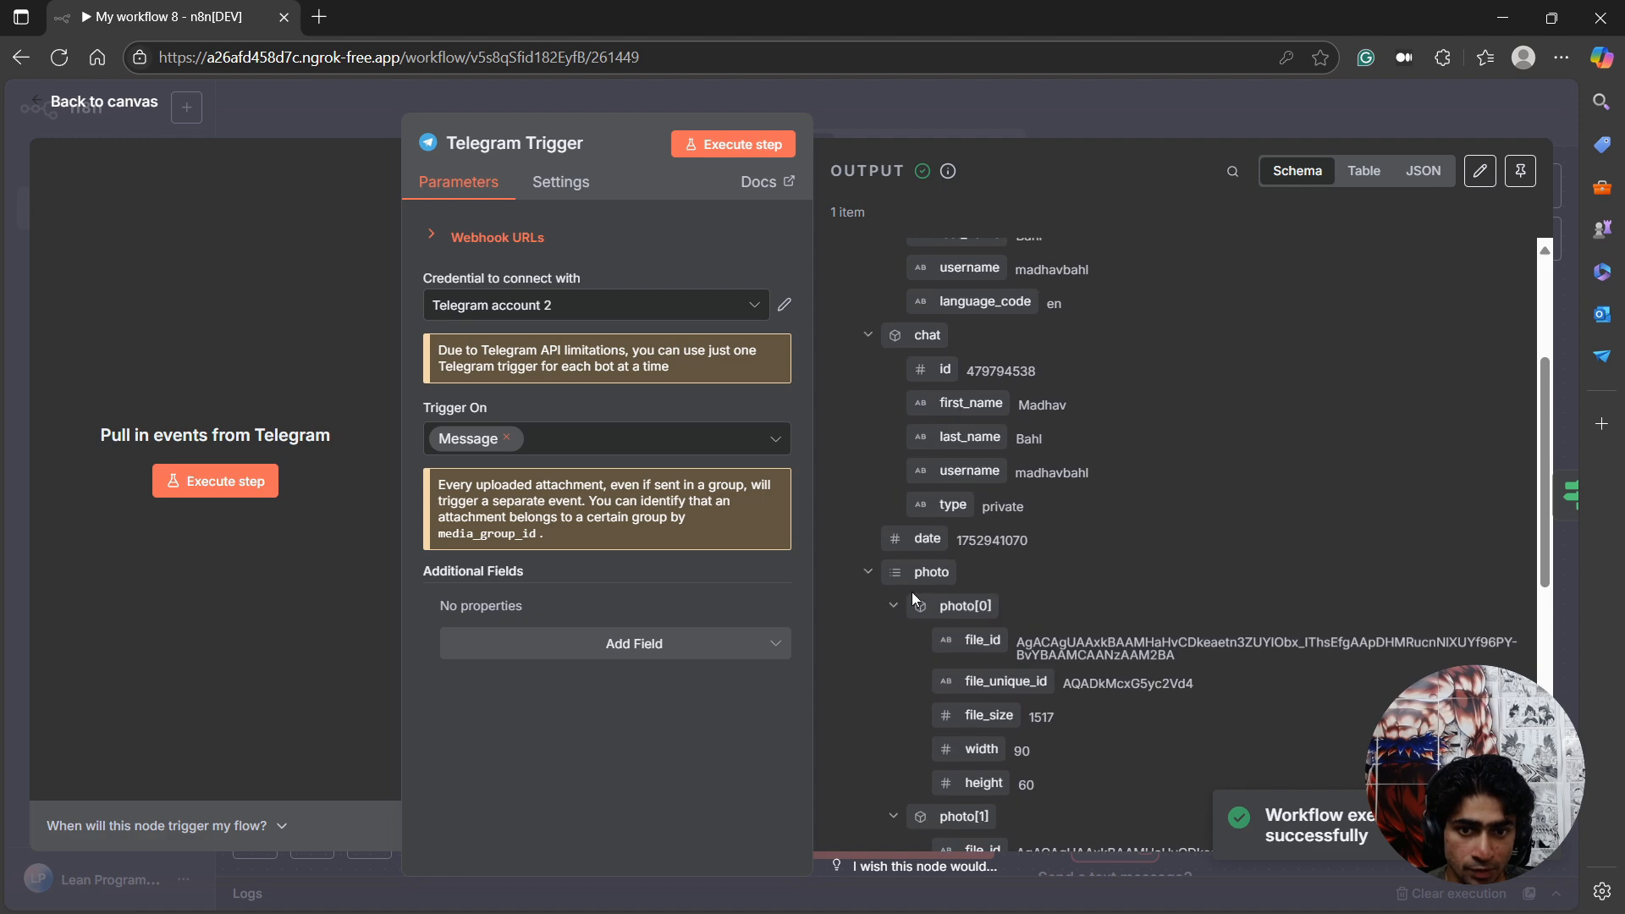
click(90, 118)
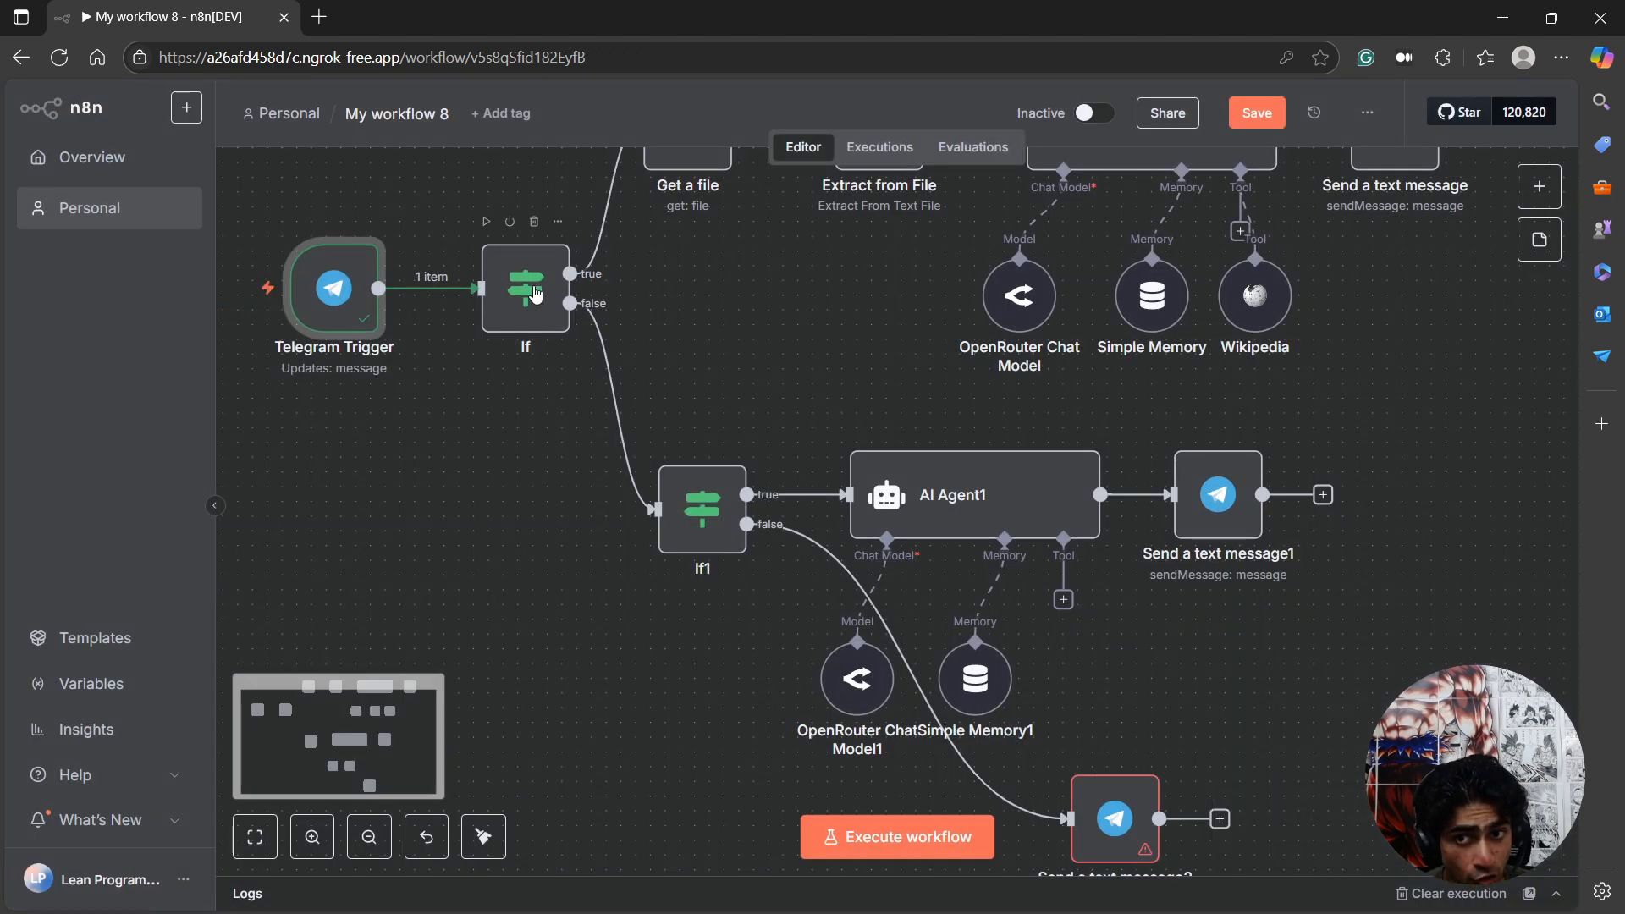
Execute the If and If1 nodes and set the false-branch message node's Chat ID to {{ $json.message.chat.id }} from its input data.
click(487, 223)
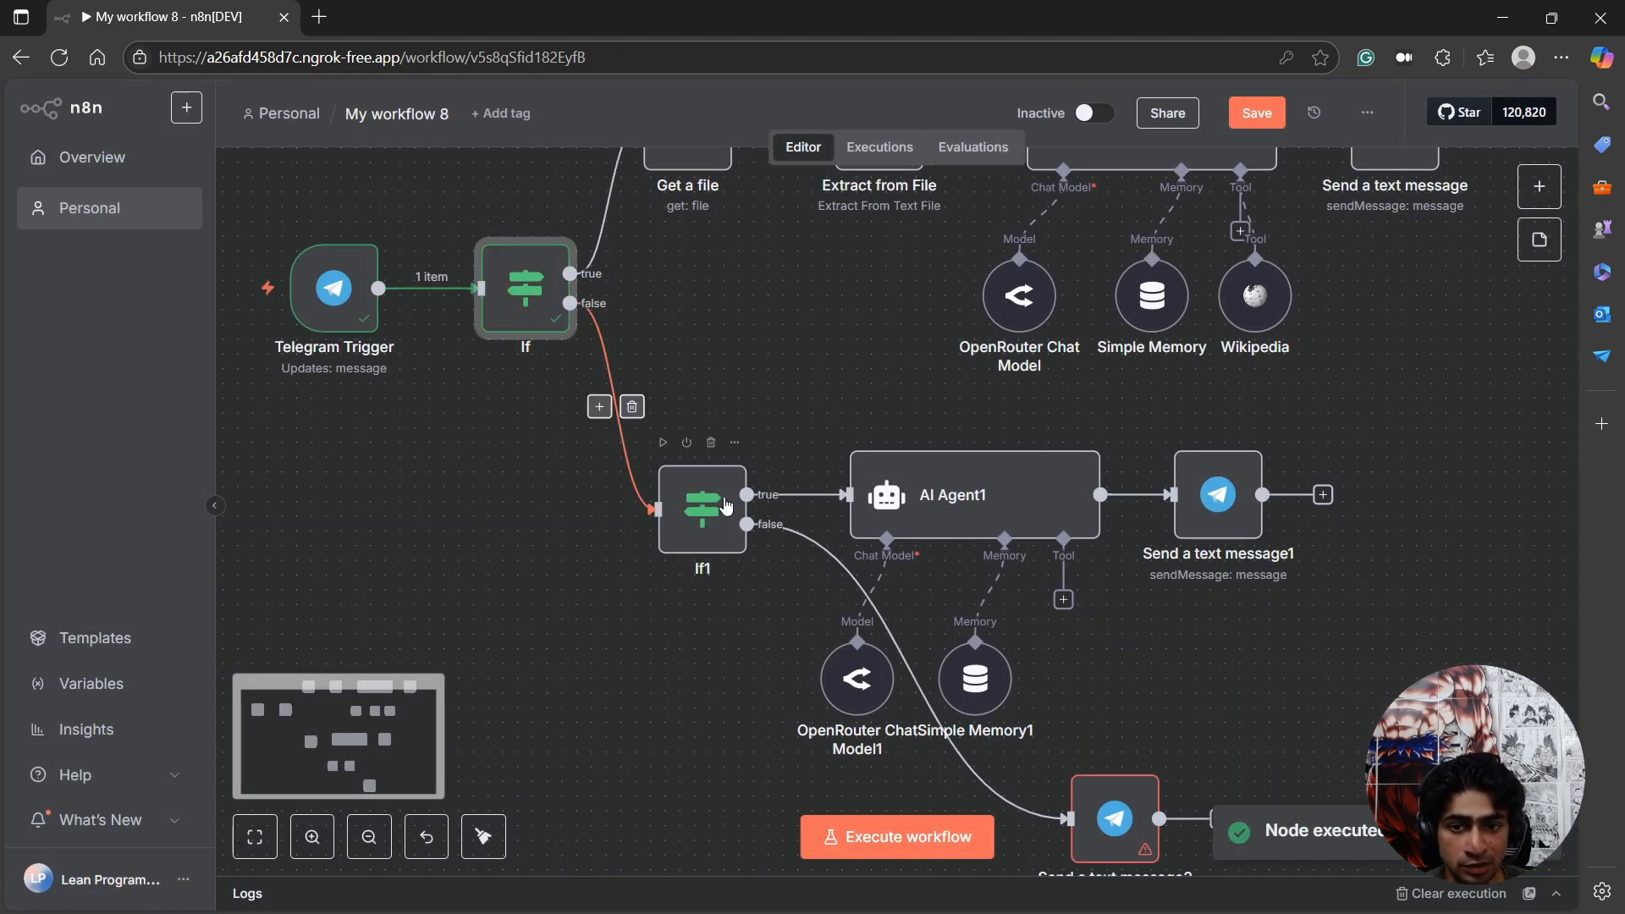
click(663, 443)
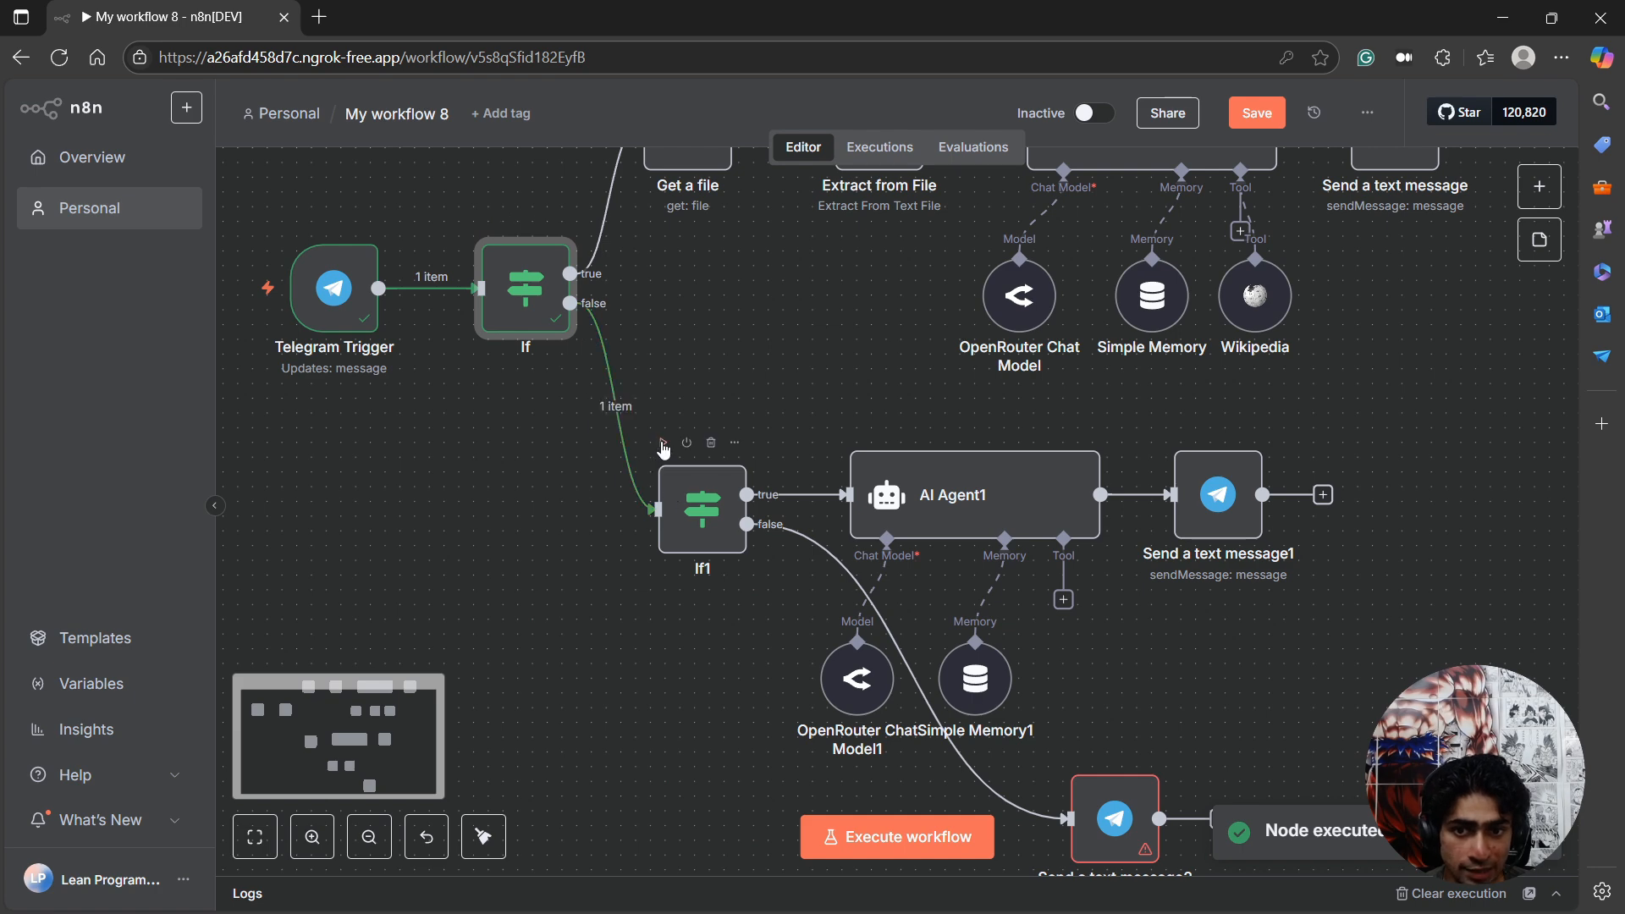
double_click(1113, 817)
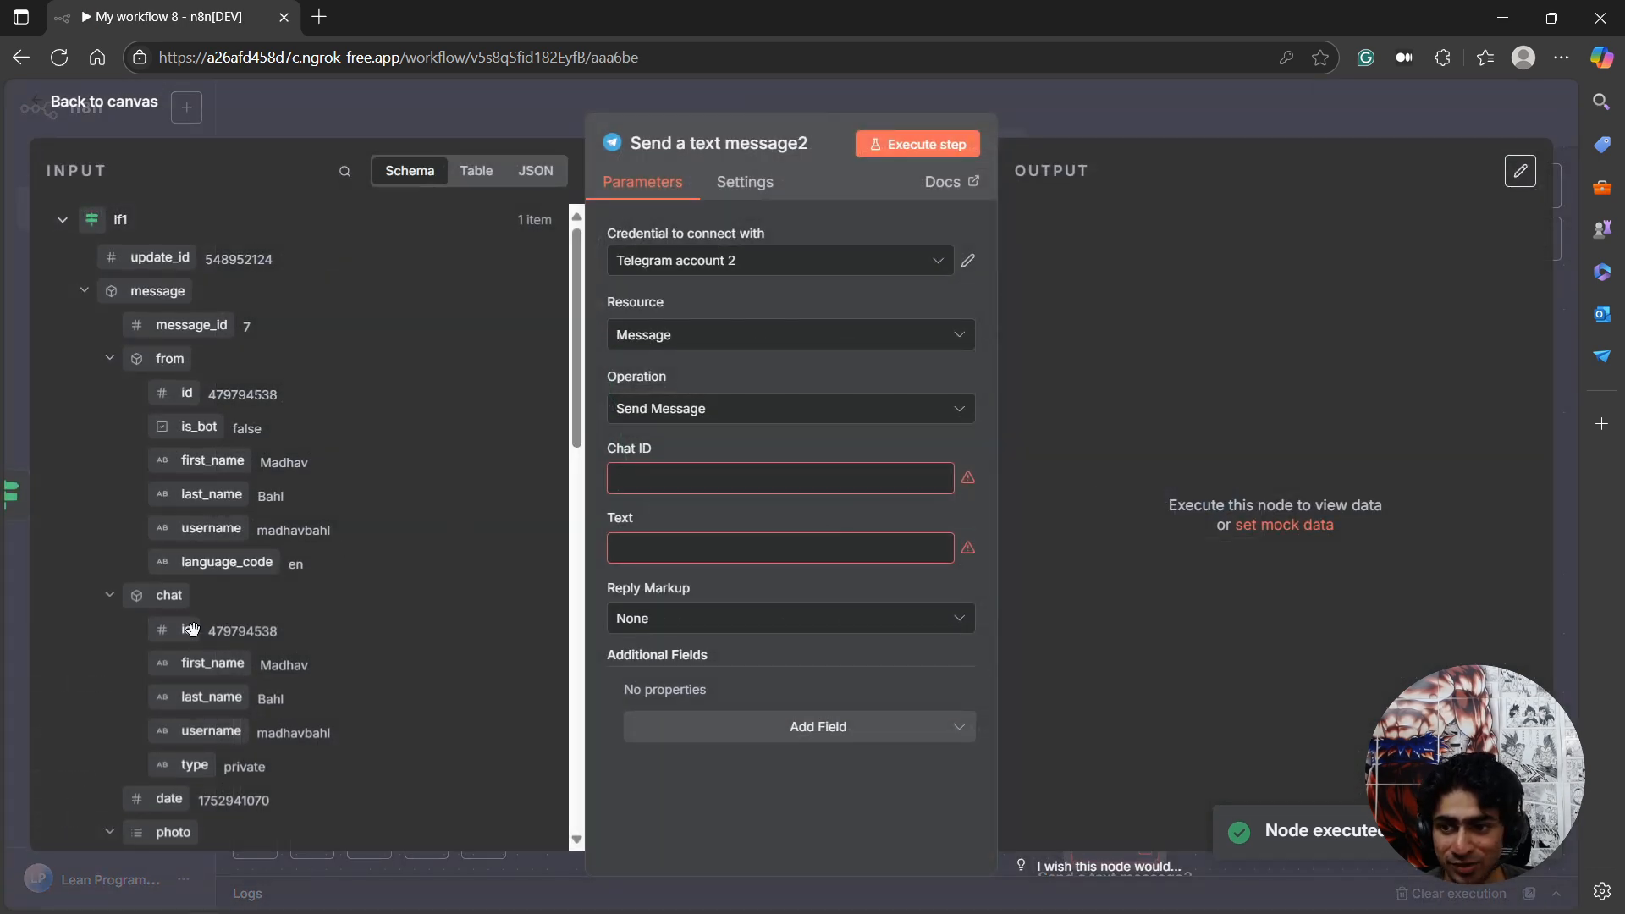
scroll(203, 421, down, 3)
drag(187, 313, 745, 479)
click(721, 667)
Set the node's text to "Sorry, I can't help with this file type currently, I'm just a child, I'm still learning, please give me some time :)".
click(684, 572)
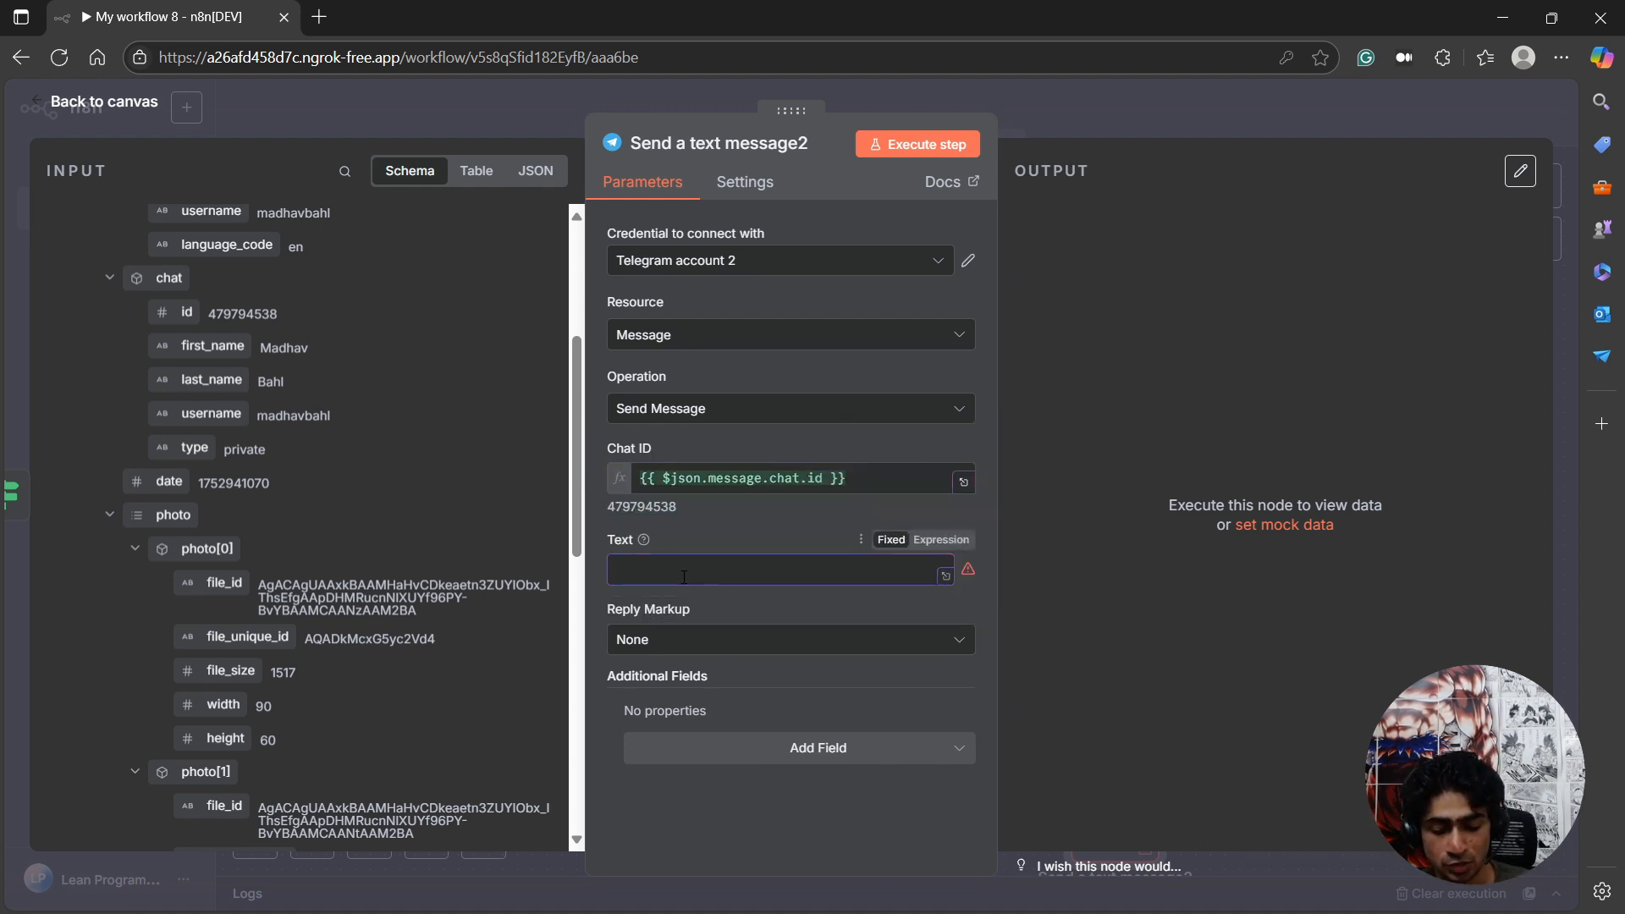
text(Sorry, I can)
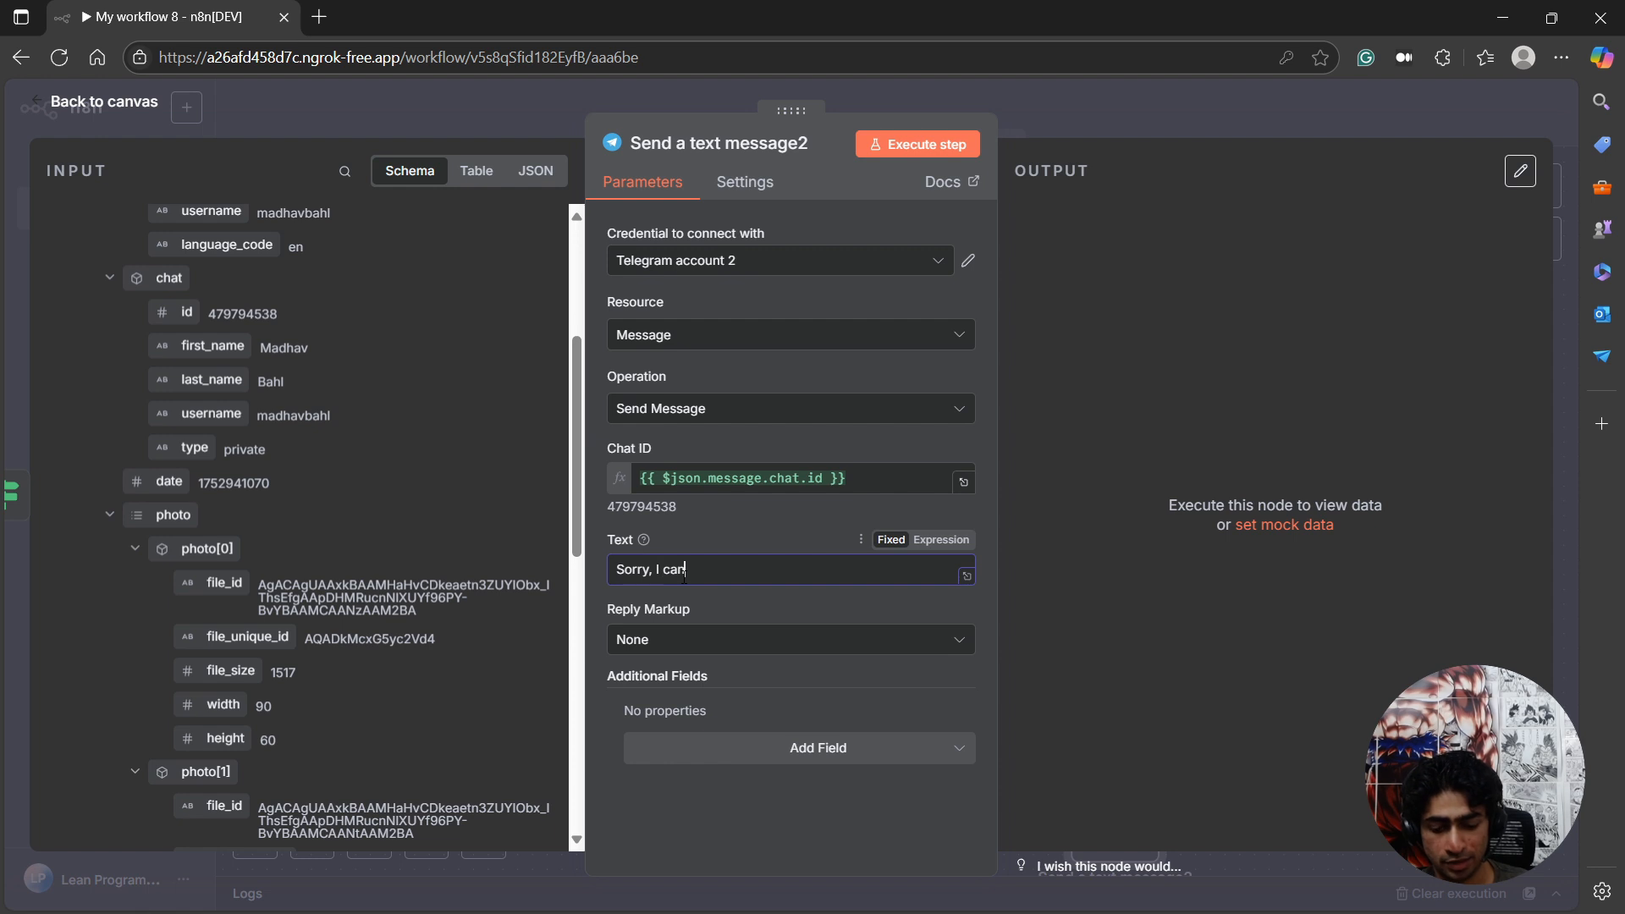
text('t help with)
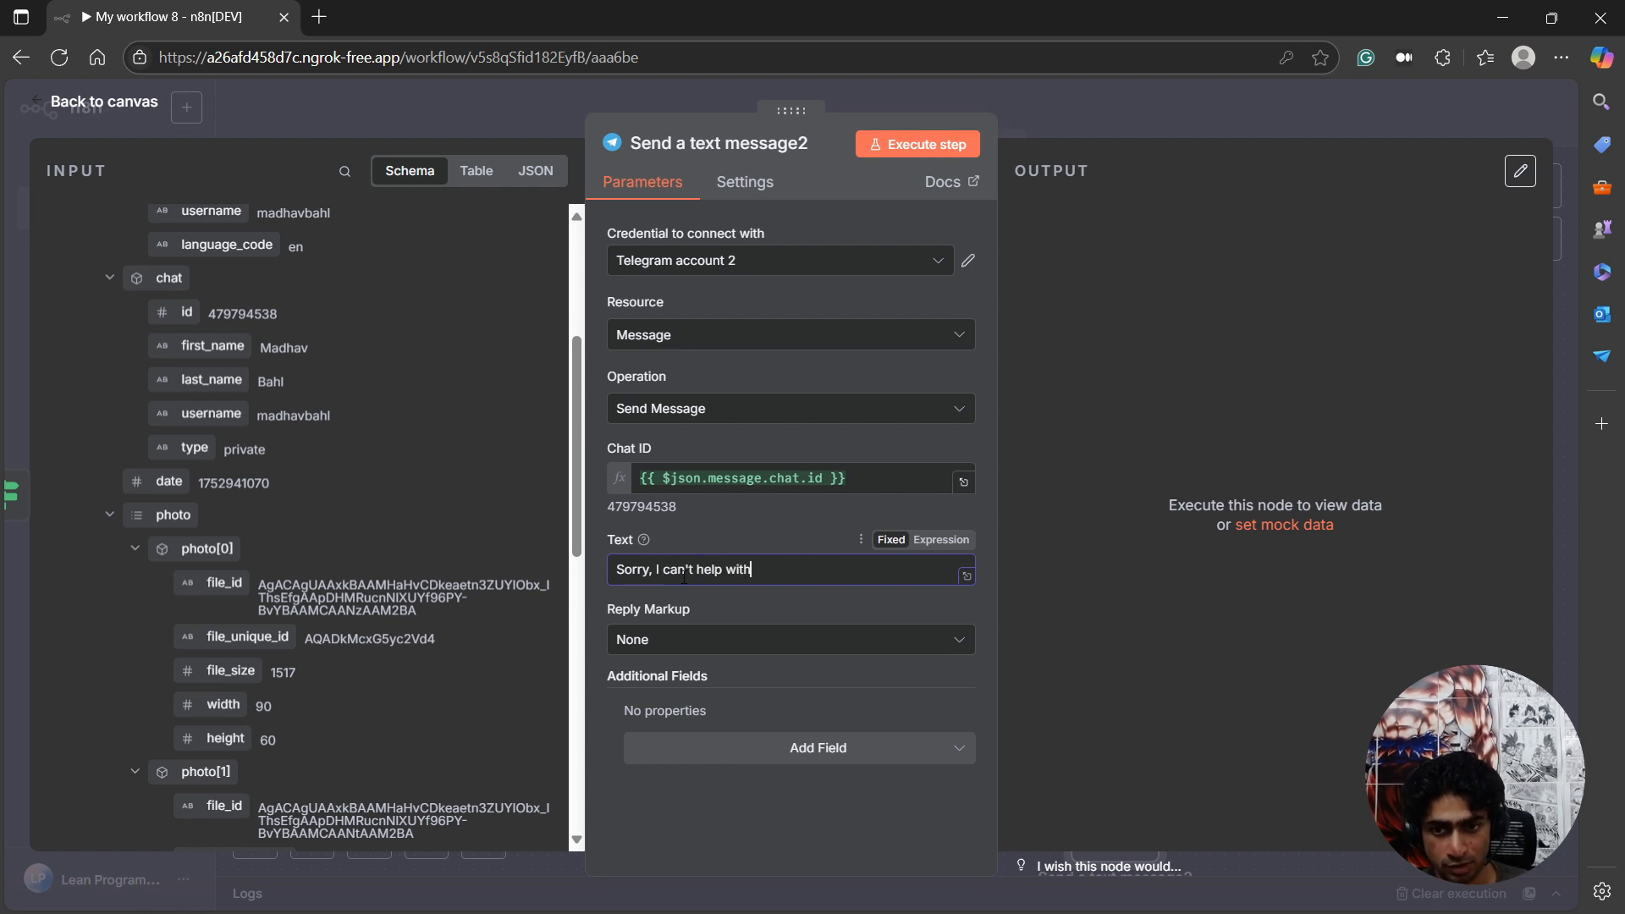
text( this file t)
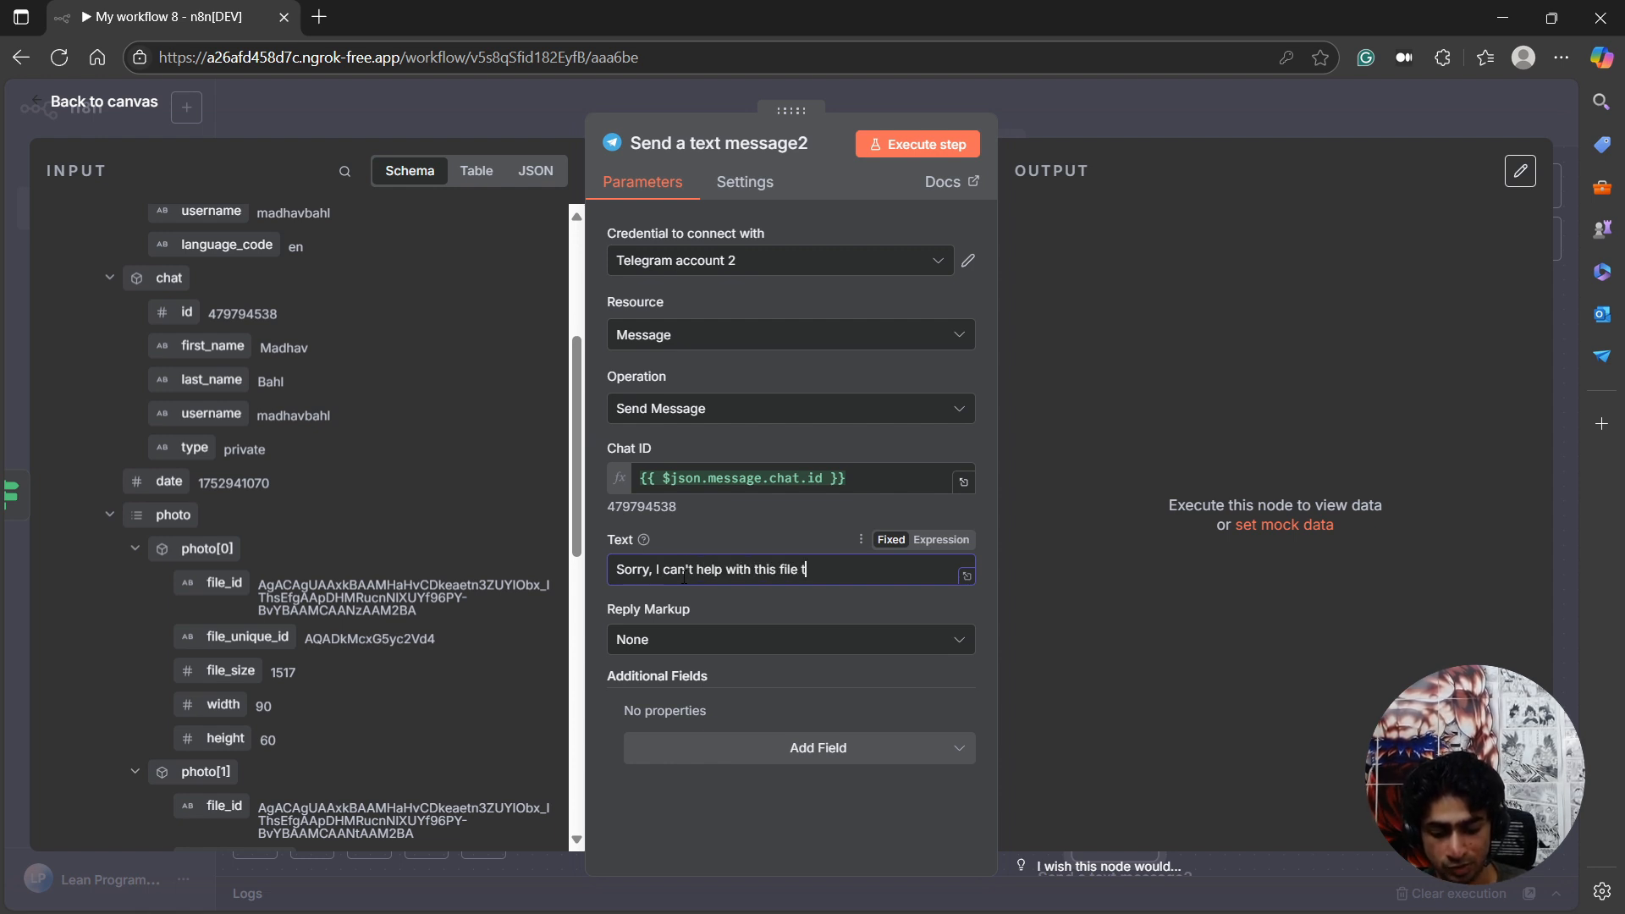
text(ype cur)
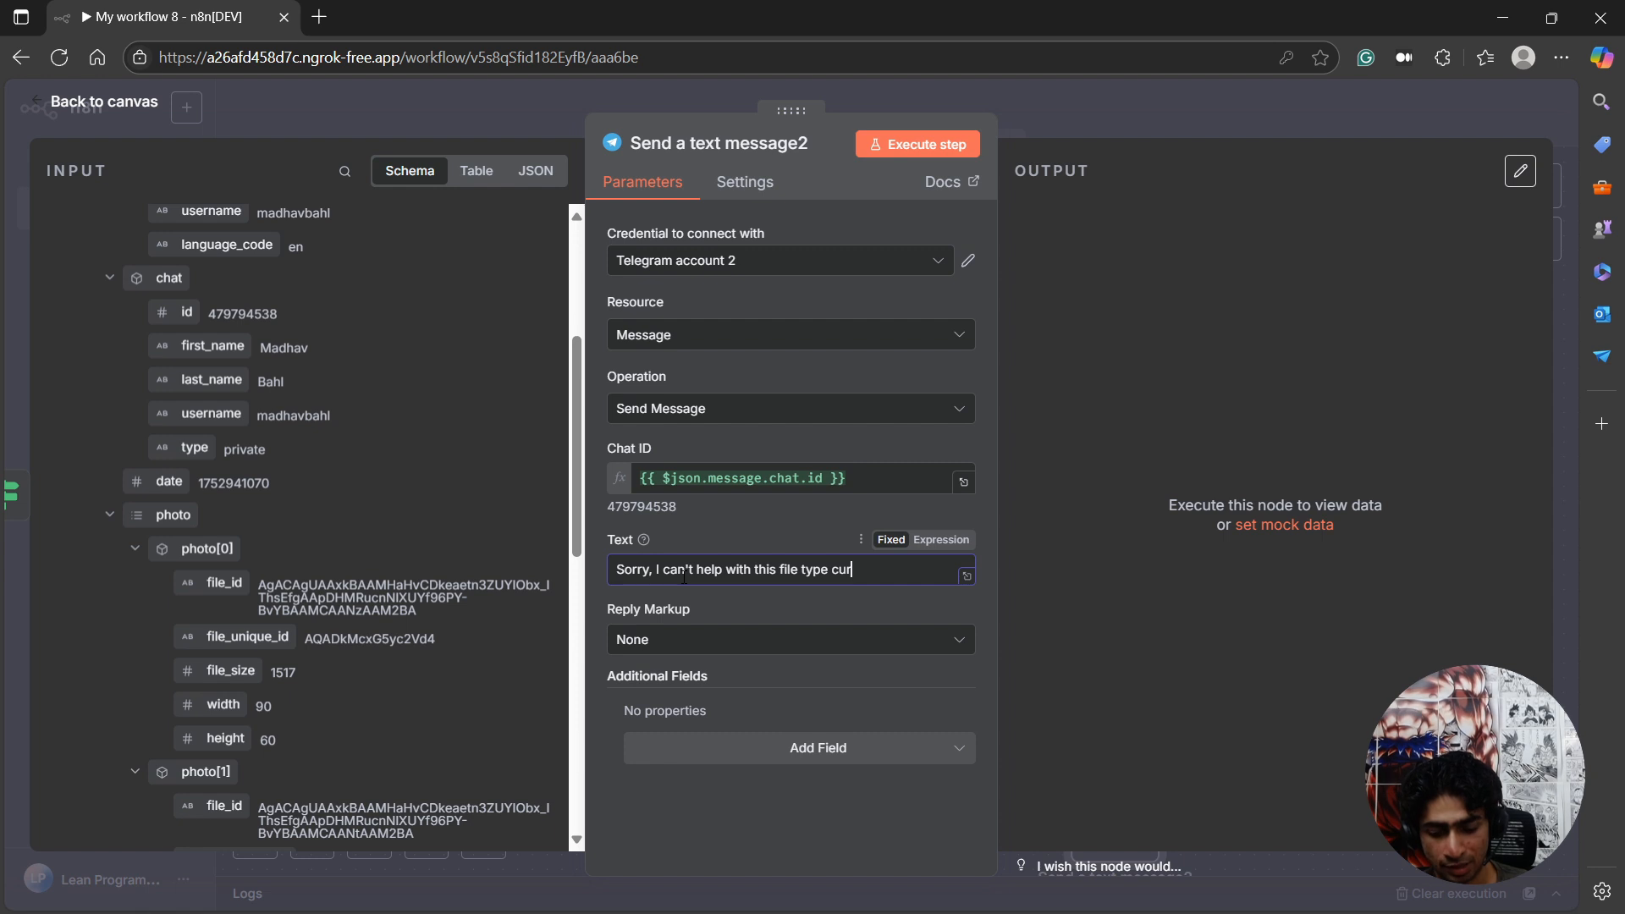
text(rently, I'm just a)
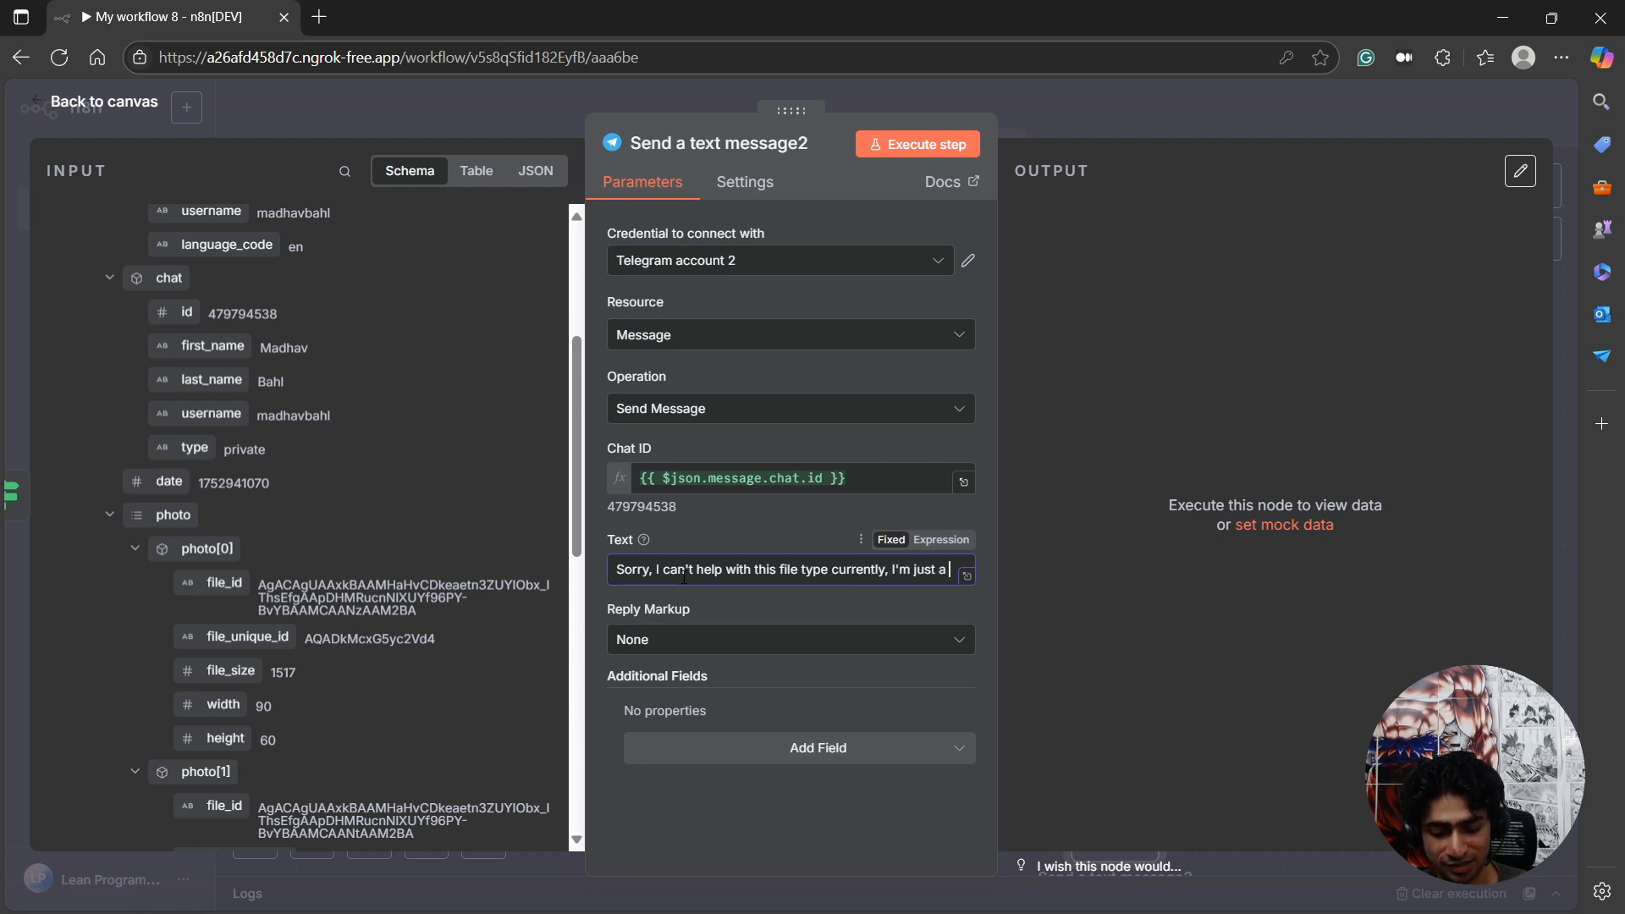
text( child, I'm)
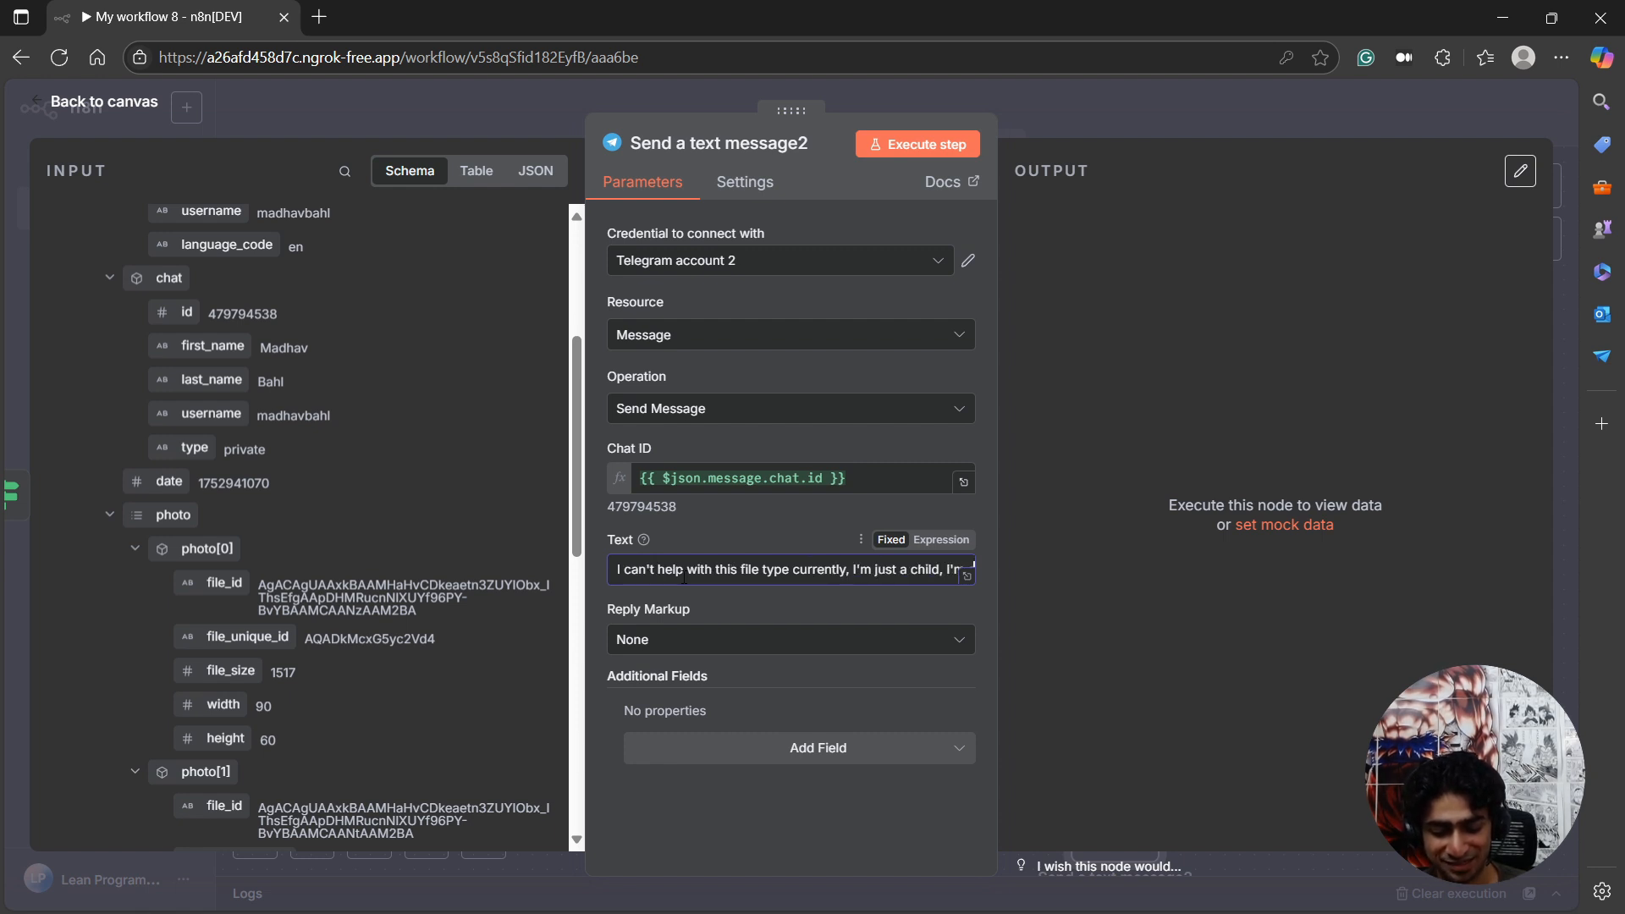
text( still learning,)
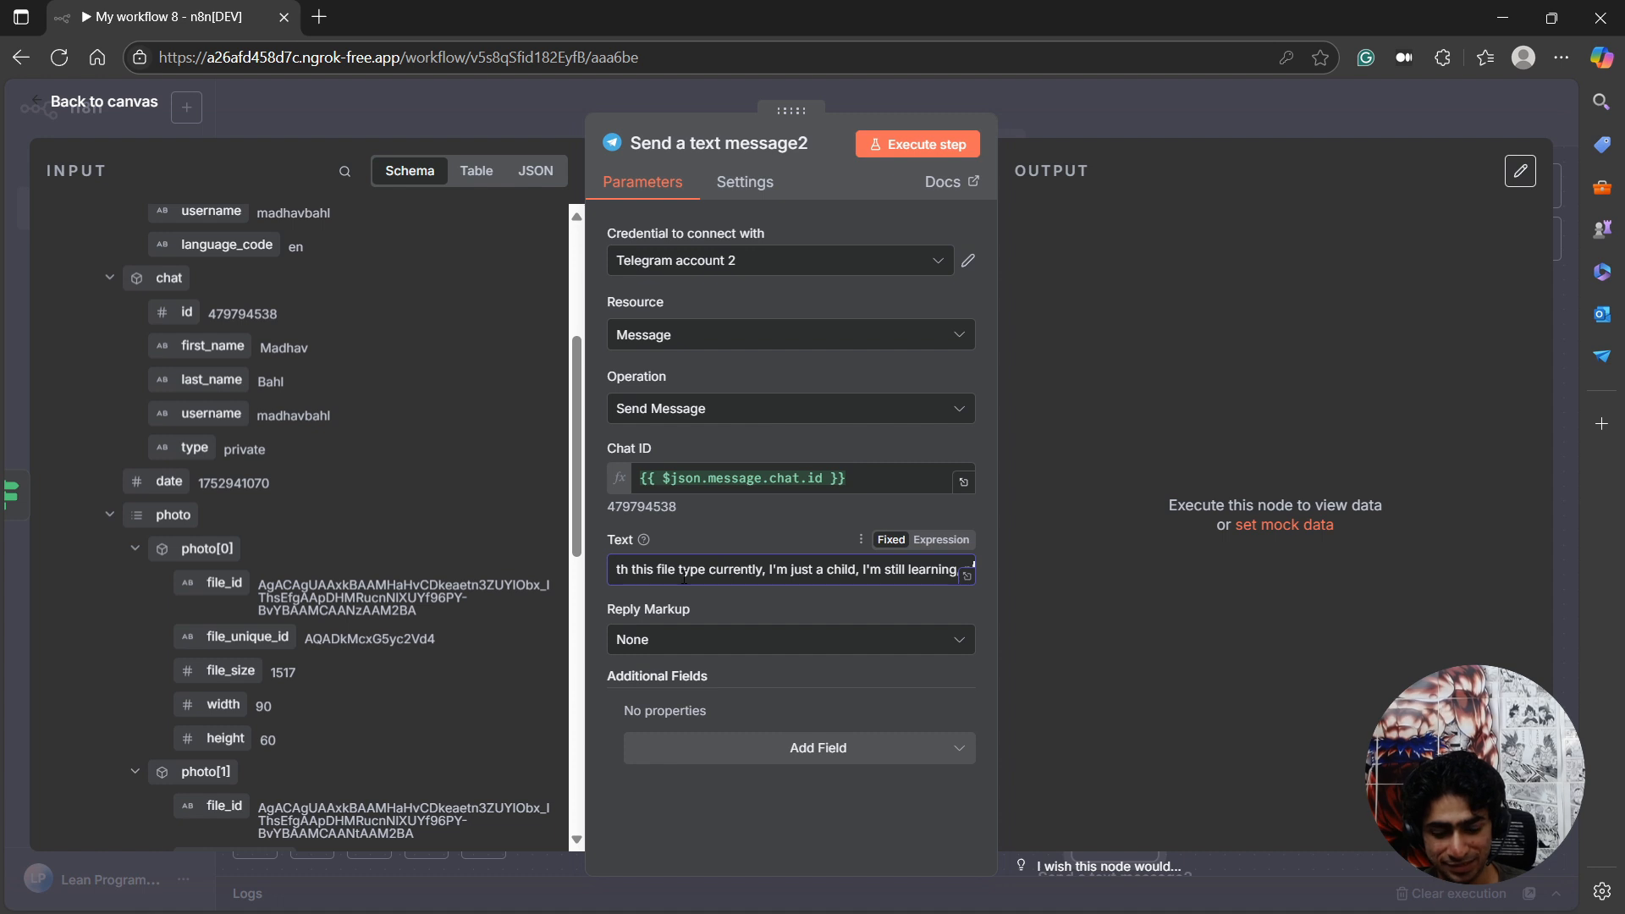
text( please g)
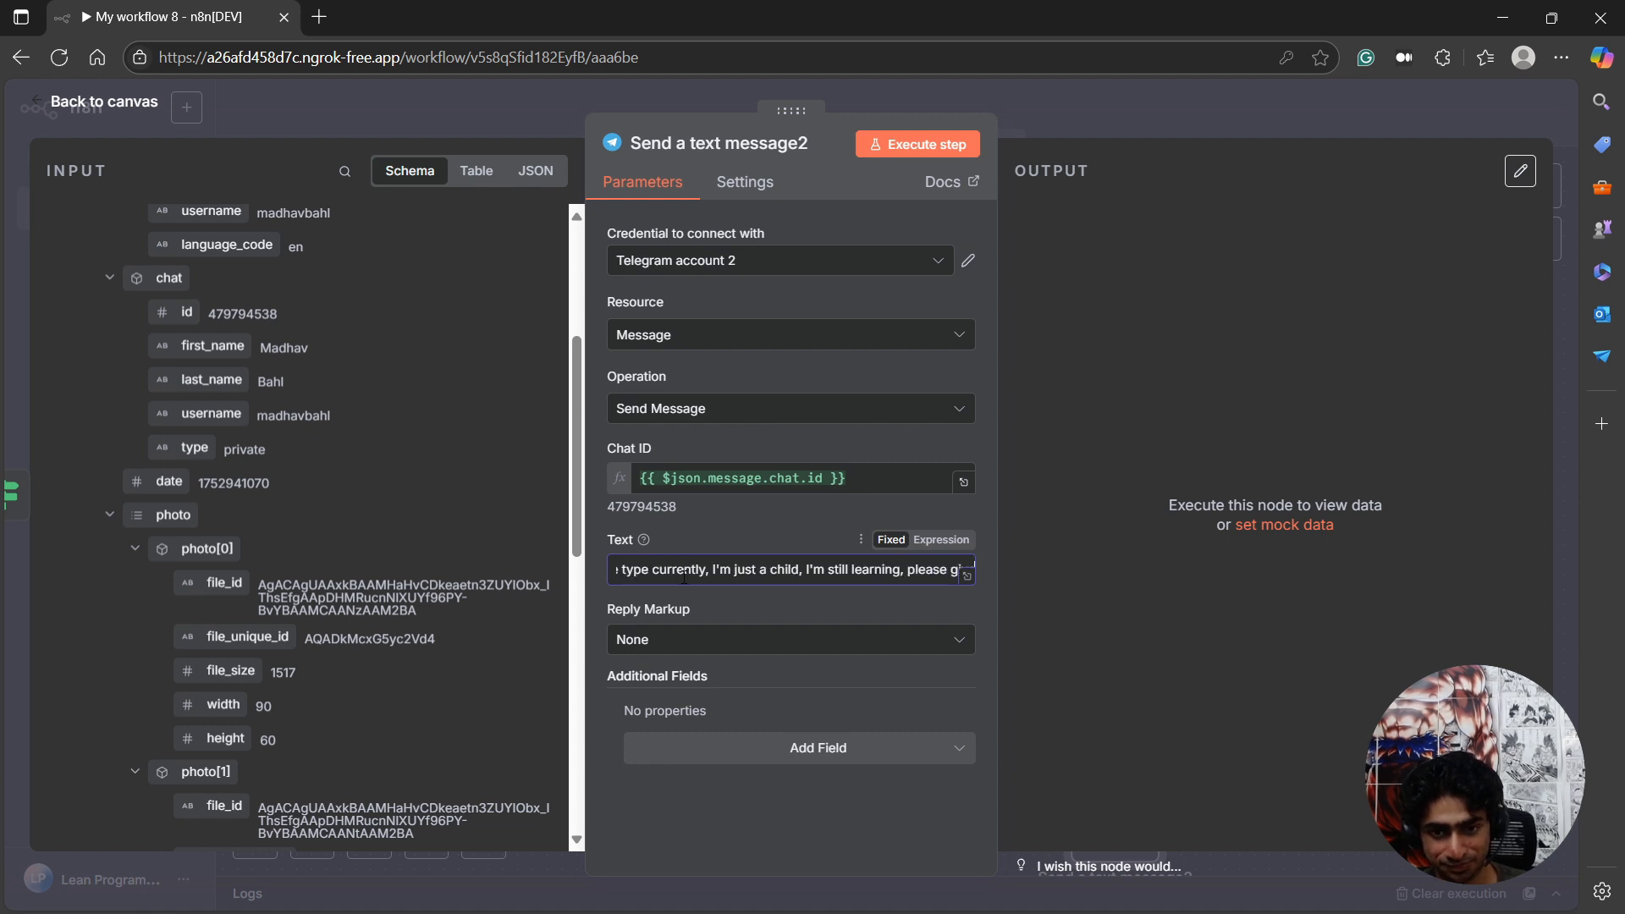
text(ive me some time :)
Execute the false-branch message node and check the reply in the LeanN8NSummarizerBot chat in Telegram.
click(917, 144)
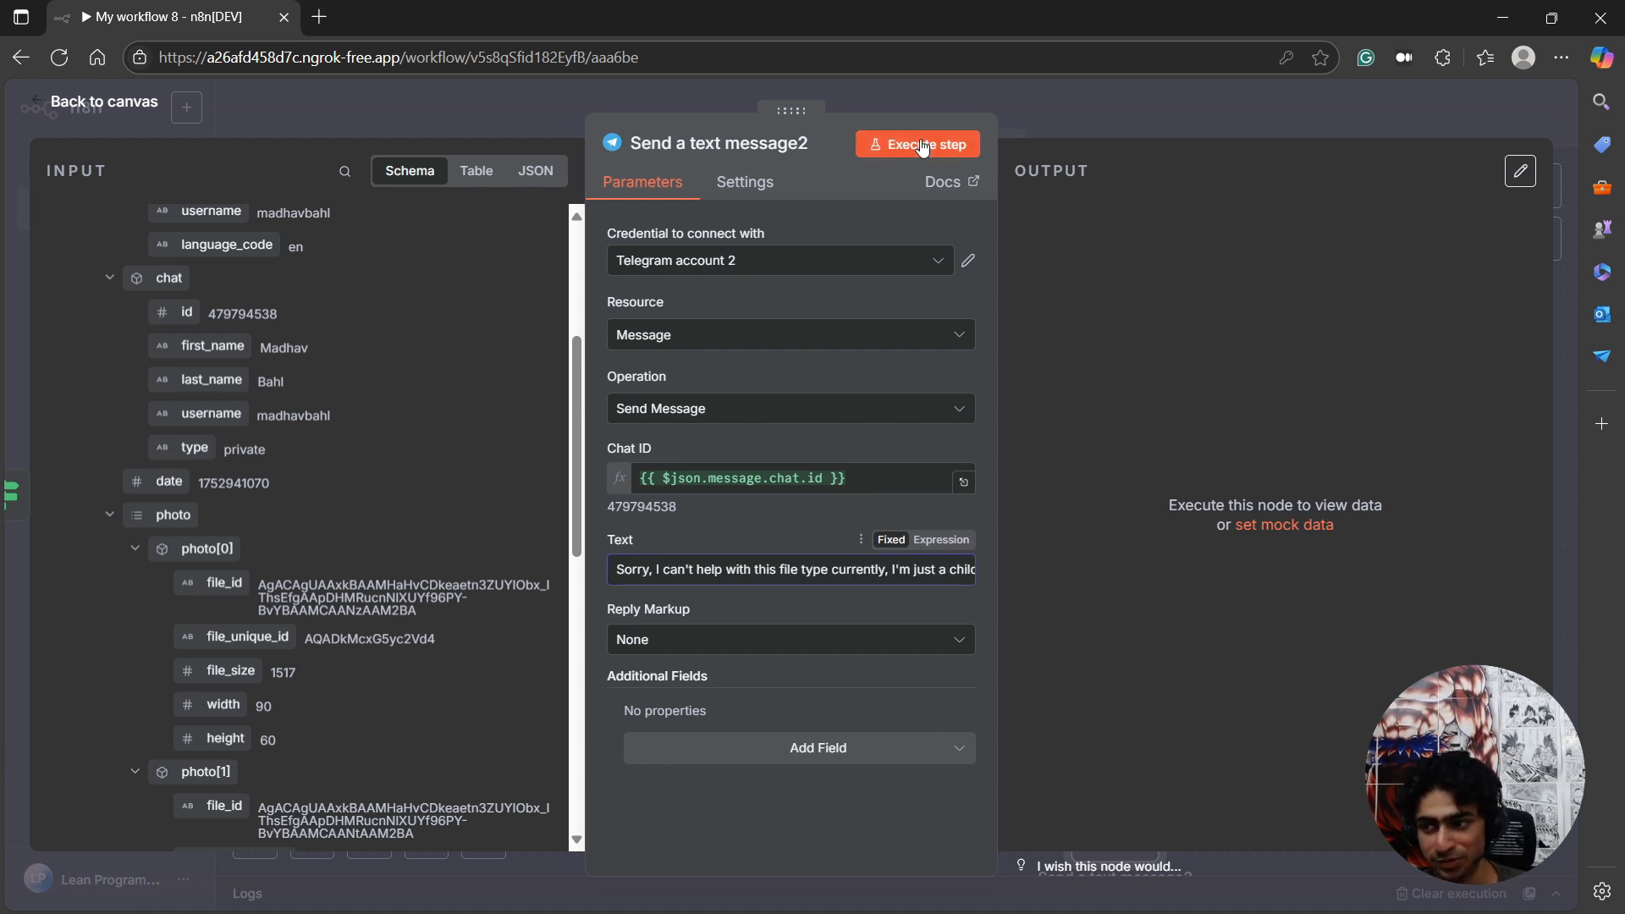
key(alt+Tab)
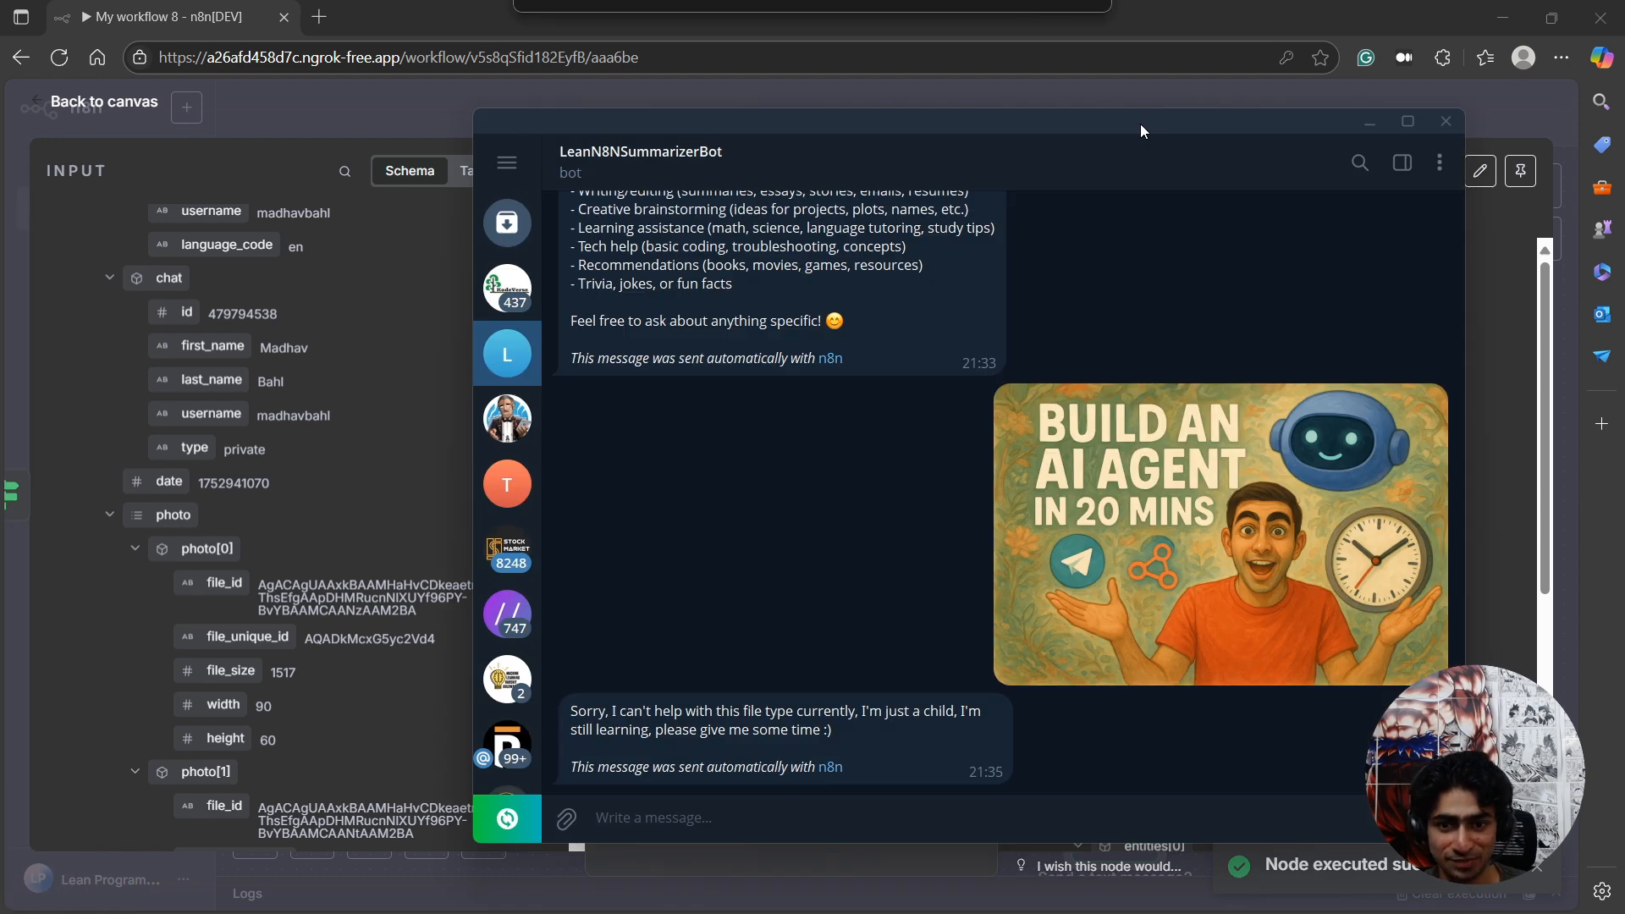
drag(612, 711, 827, 734)
click(805, 573)
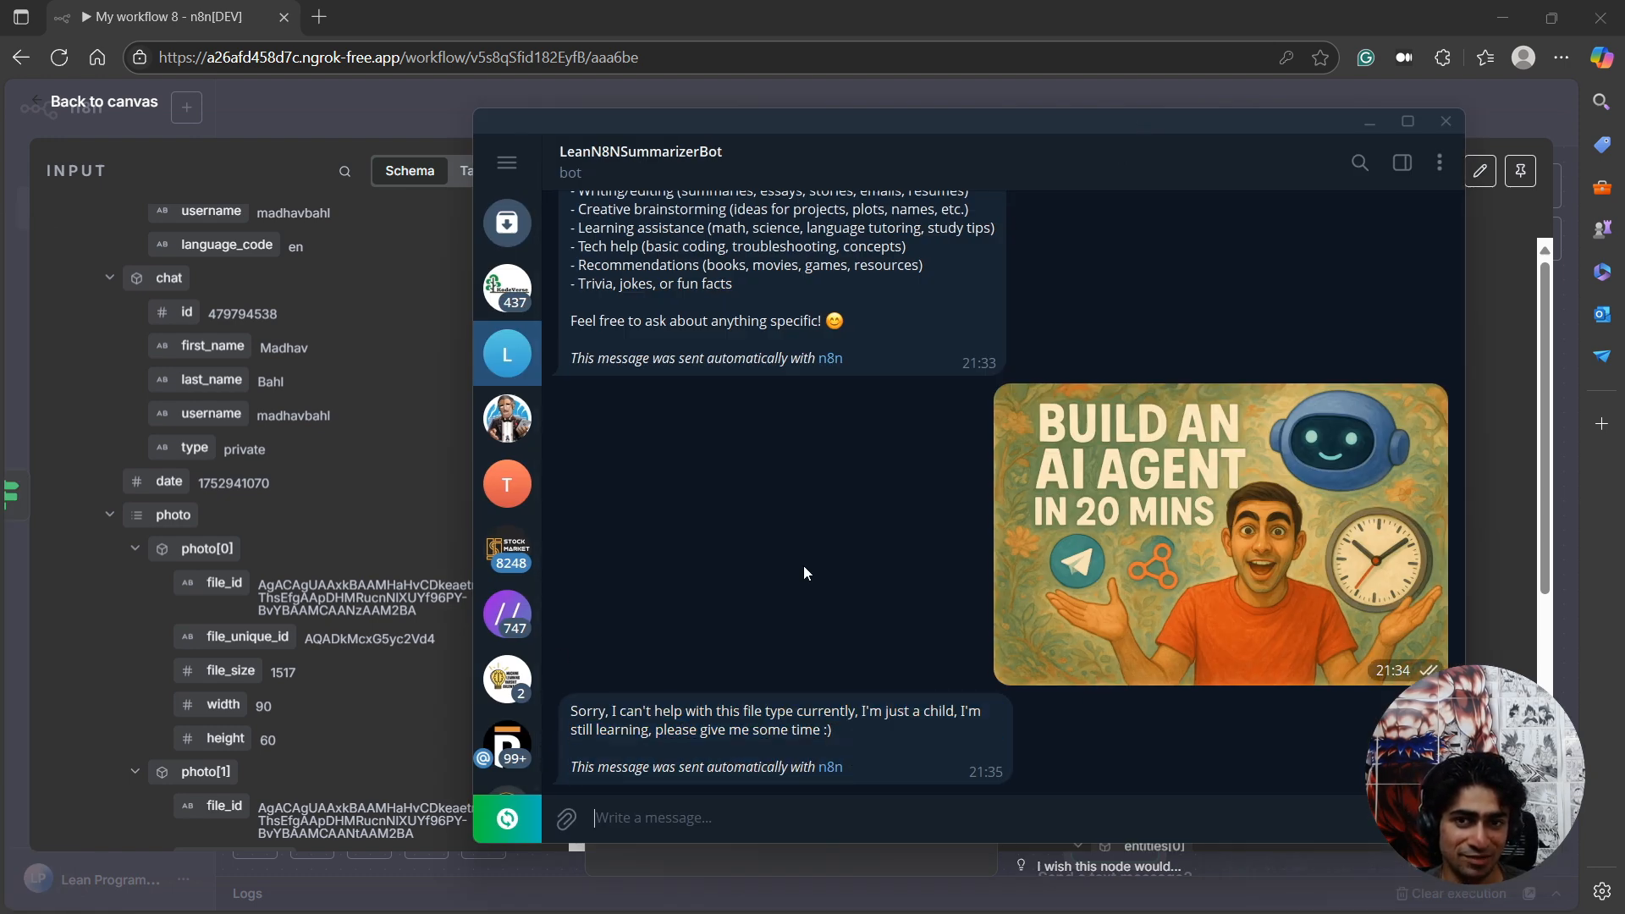
drag(797, 130, 0, 127)
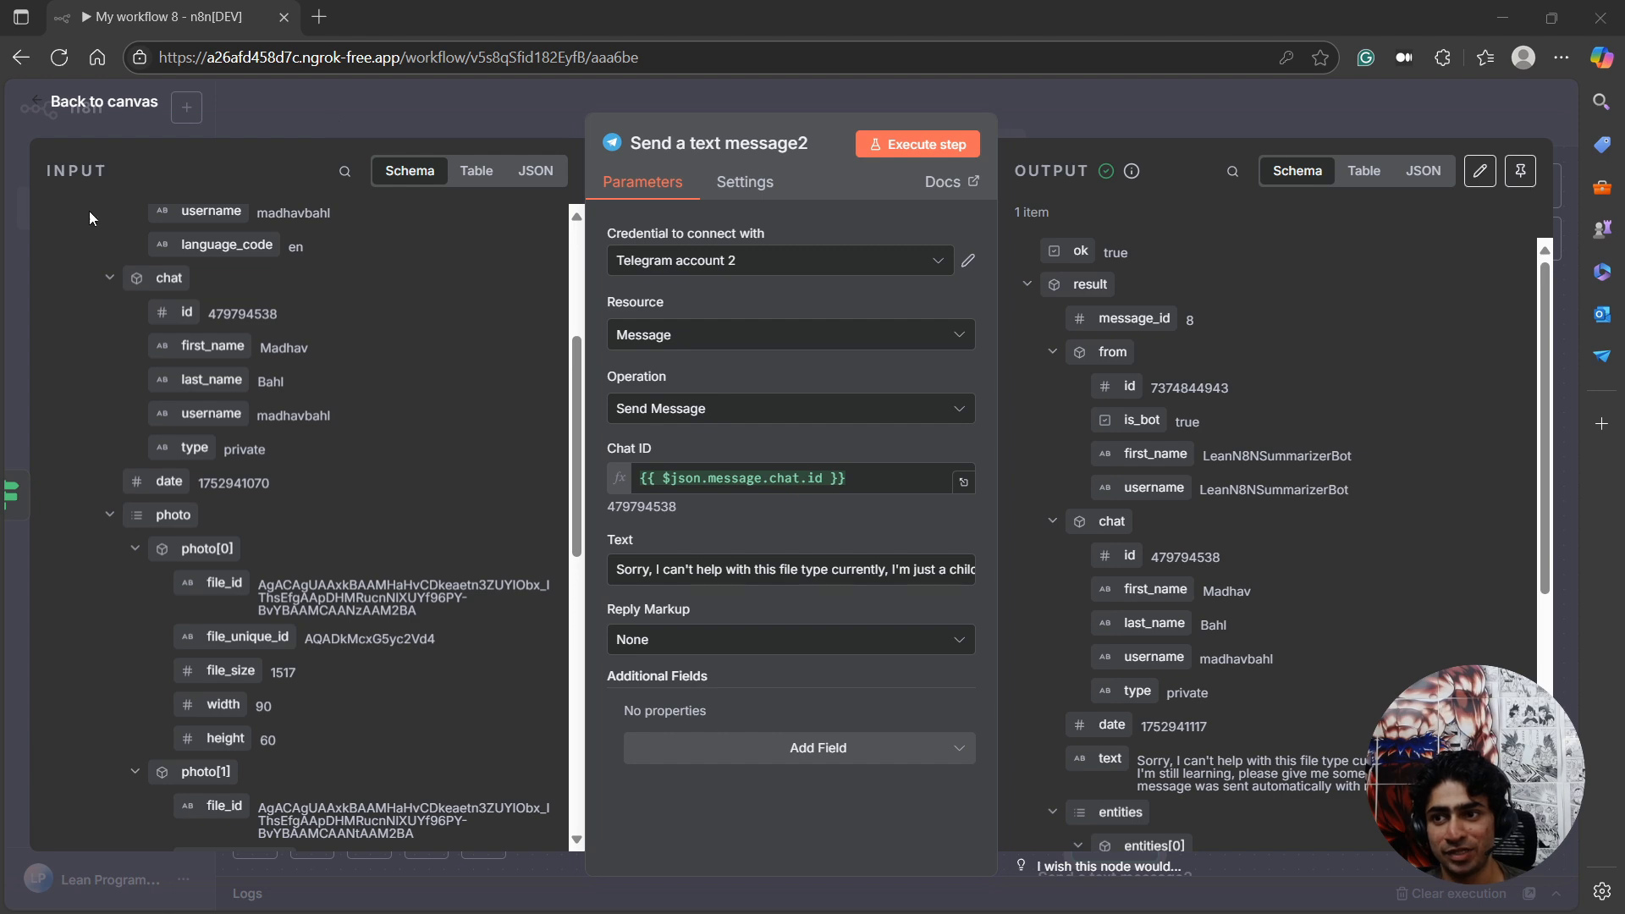
Return to the n8n canvas and move the false-branch message node to below and left of If1.
click(113, 112)
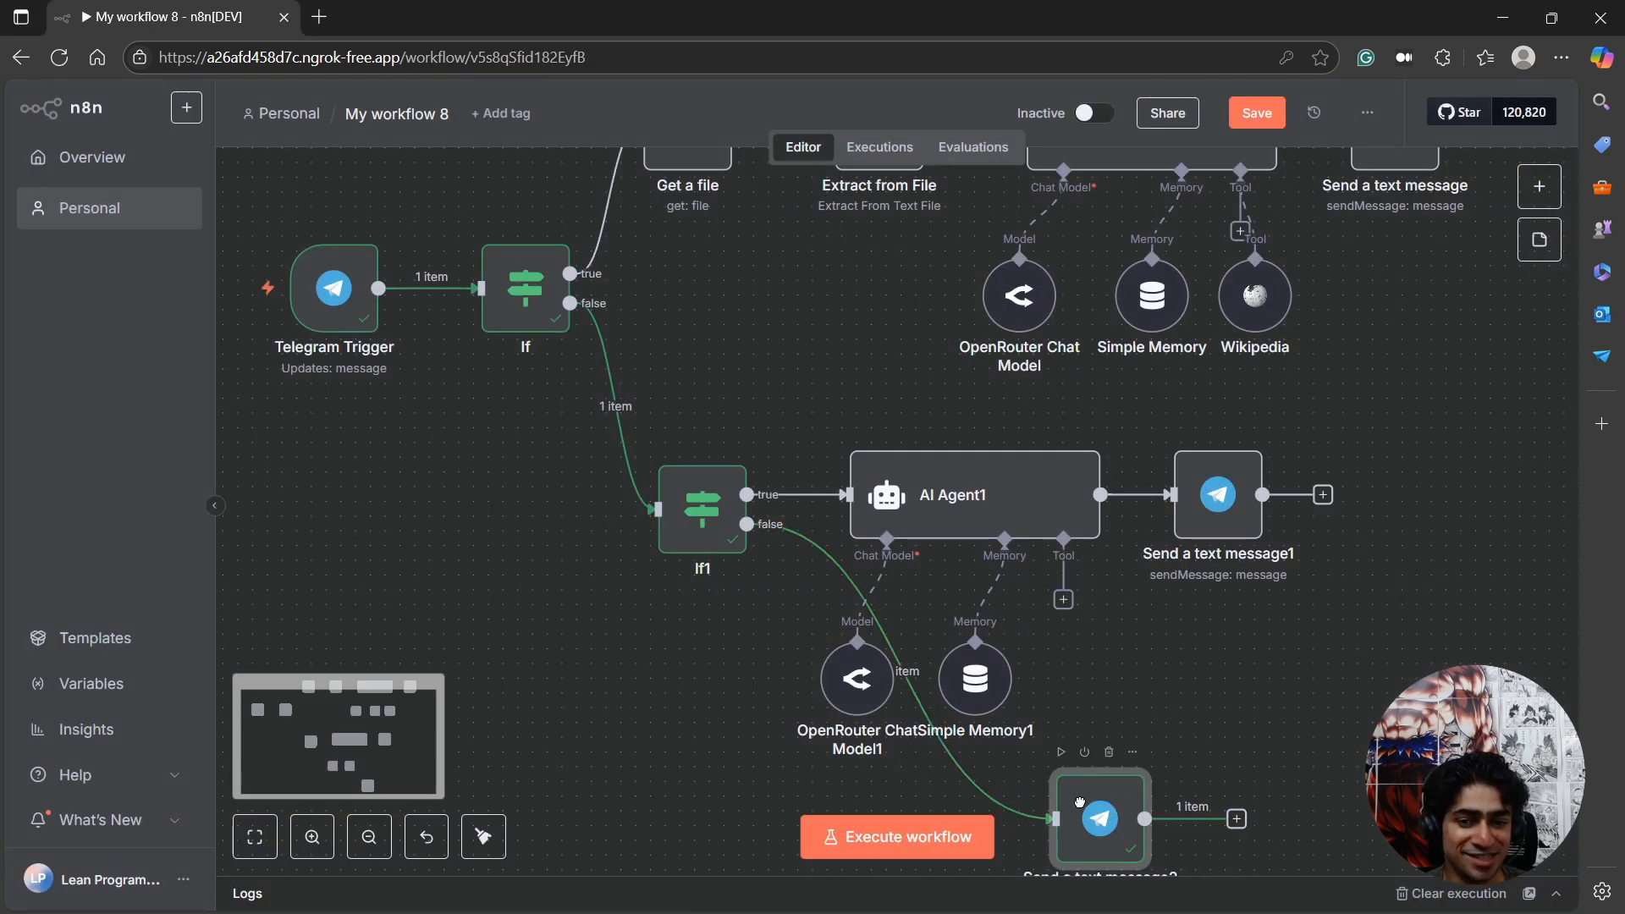
drag(1080, 803, 540, 730)
scroll(749, 692, up, 2)
scroll(749, 693, down, 5)
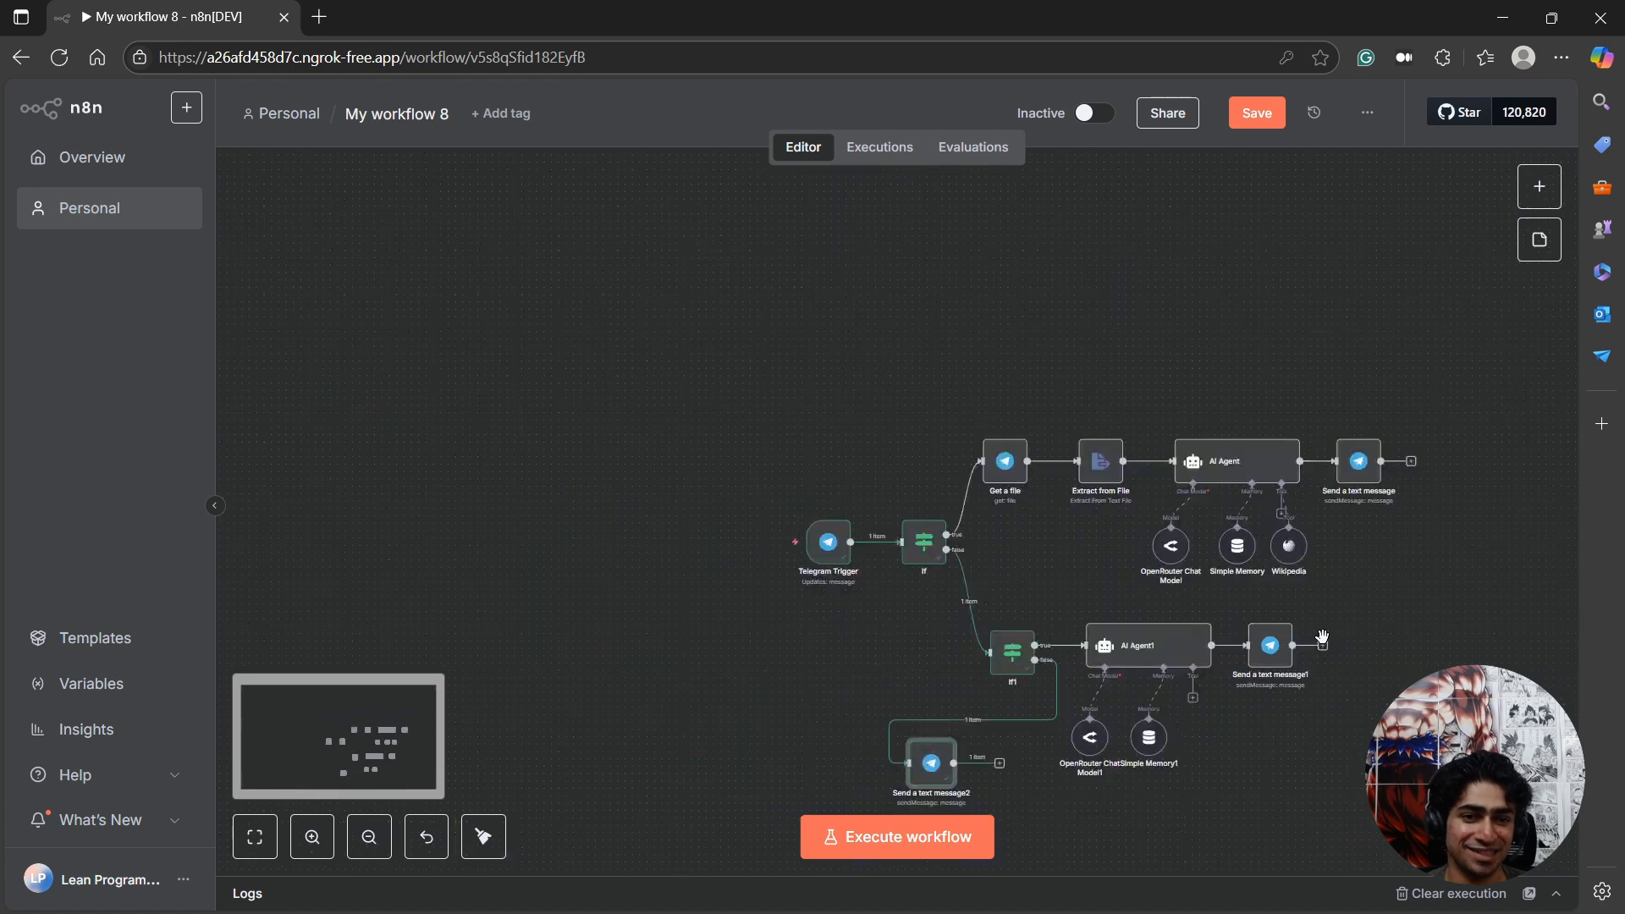
scroll(911, 611, up, 5)
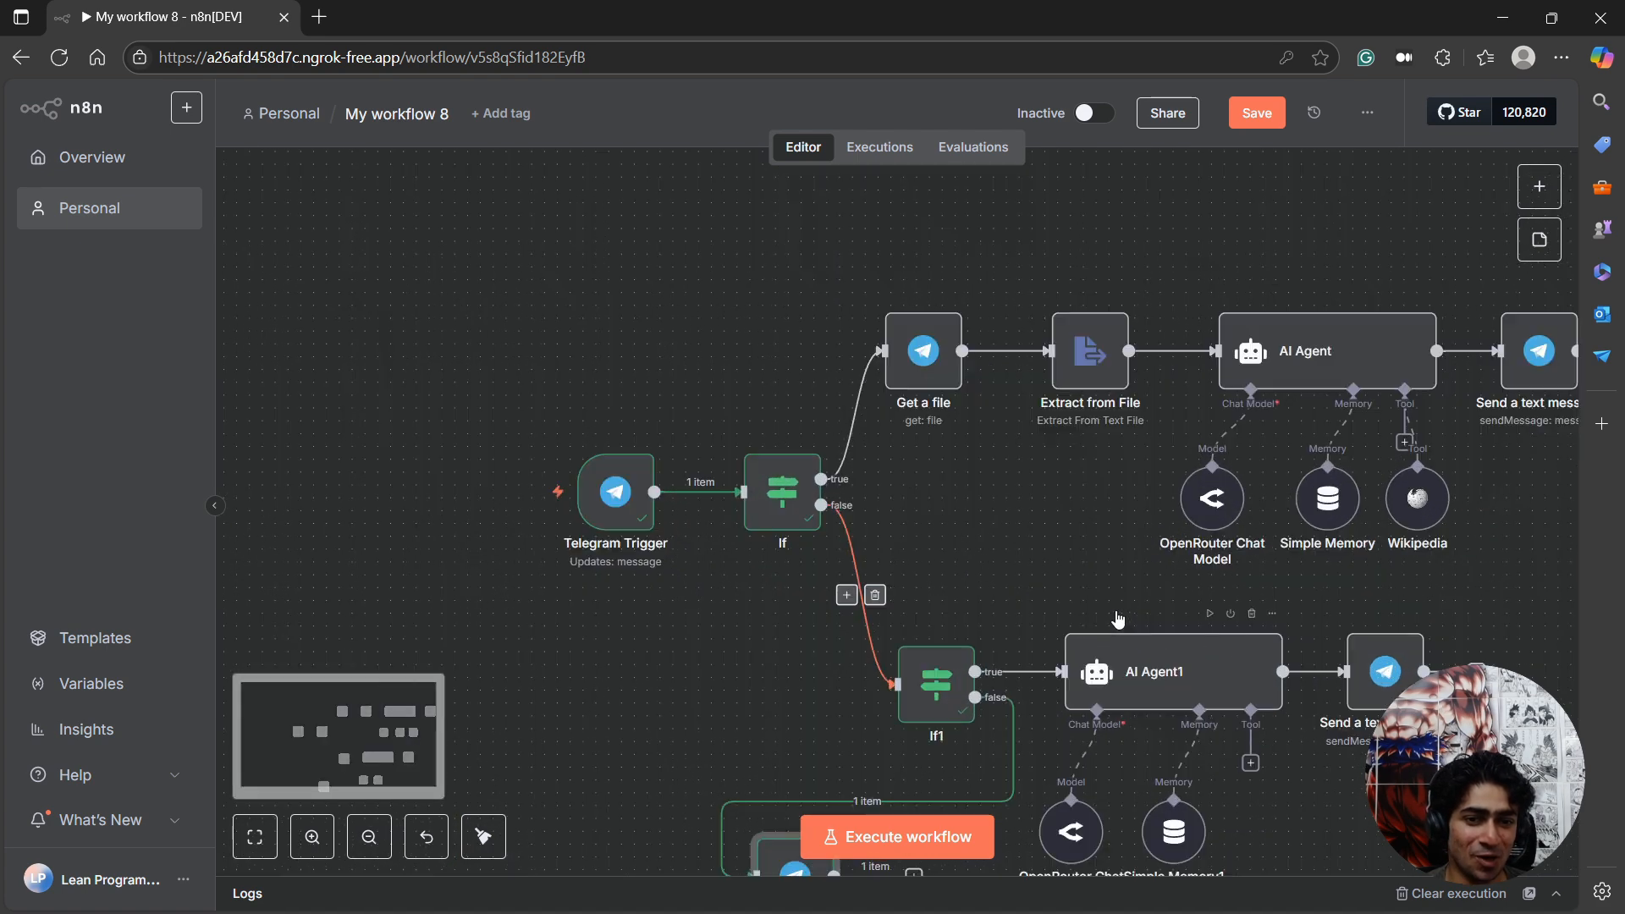
Save the workflow and activate it, dismissing the activation notice.
click(1266, 123)
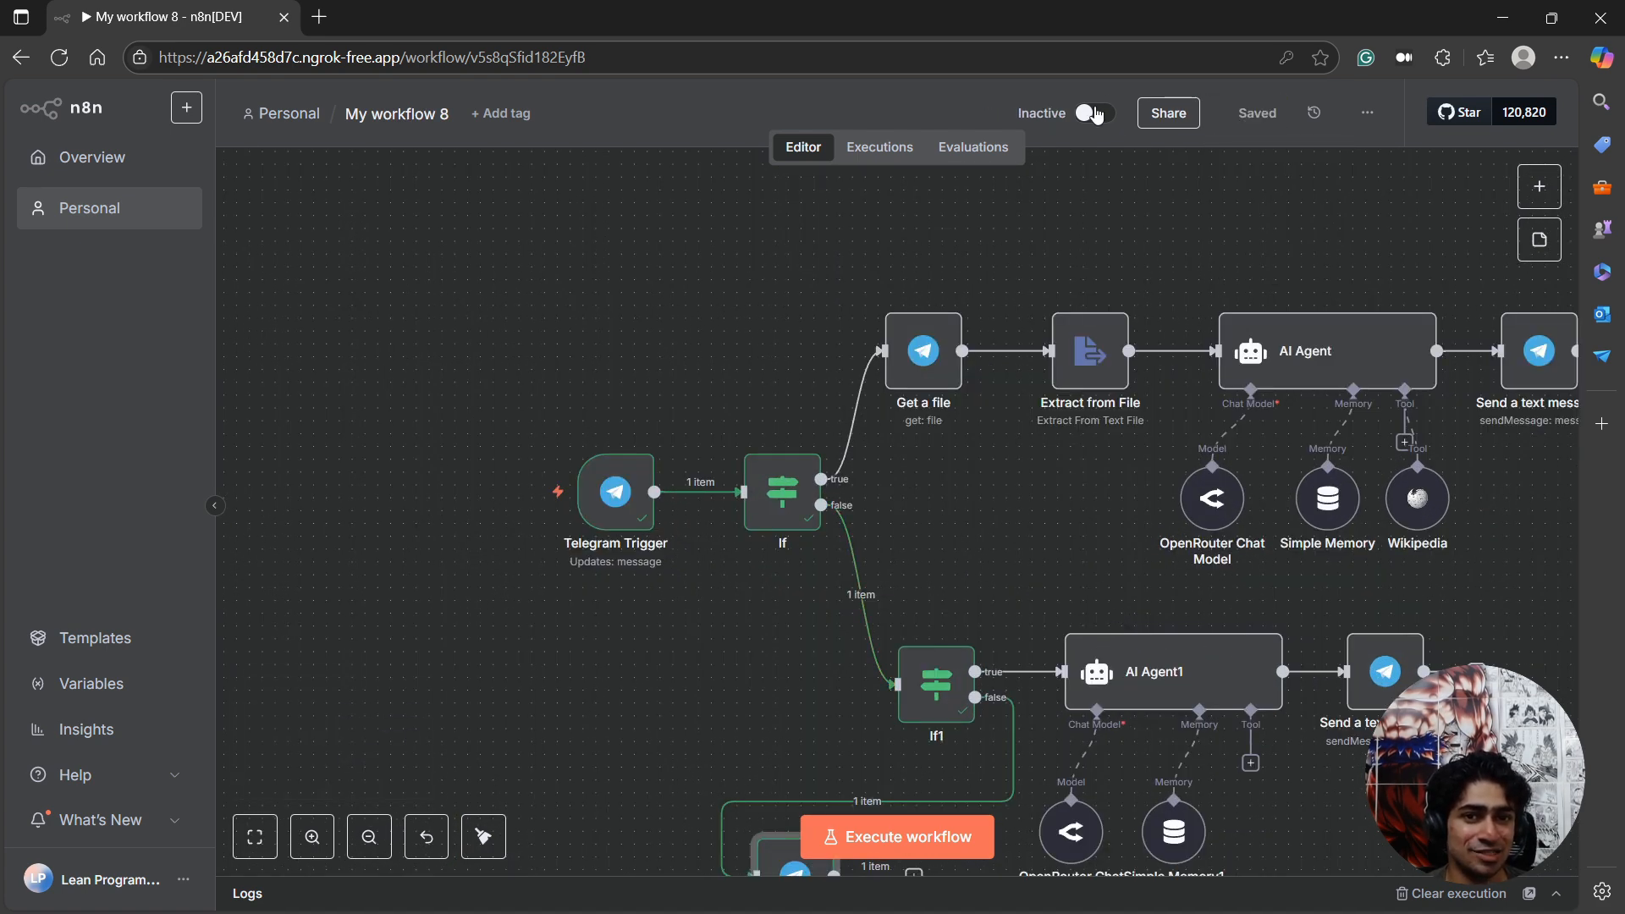
click(1094, 112)
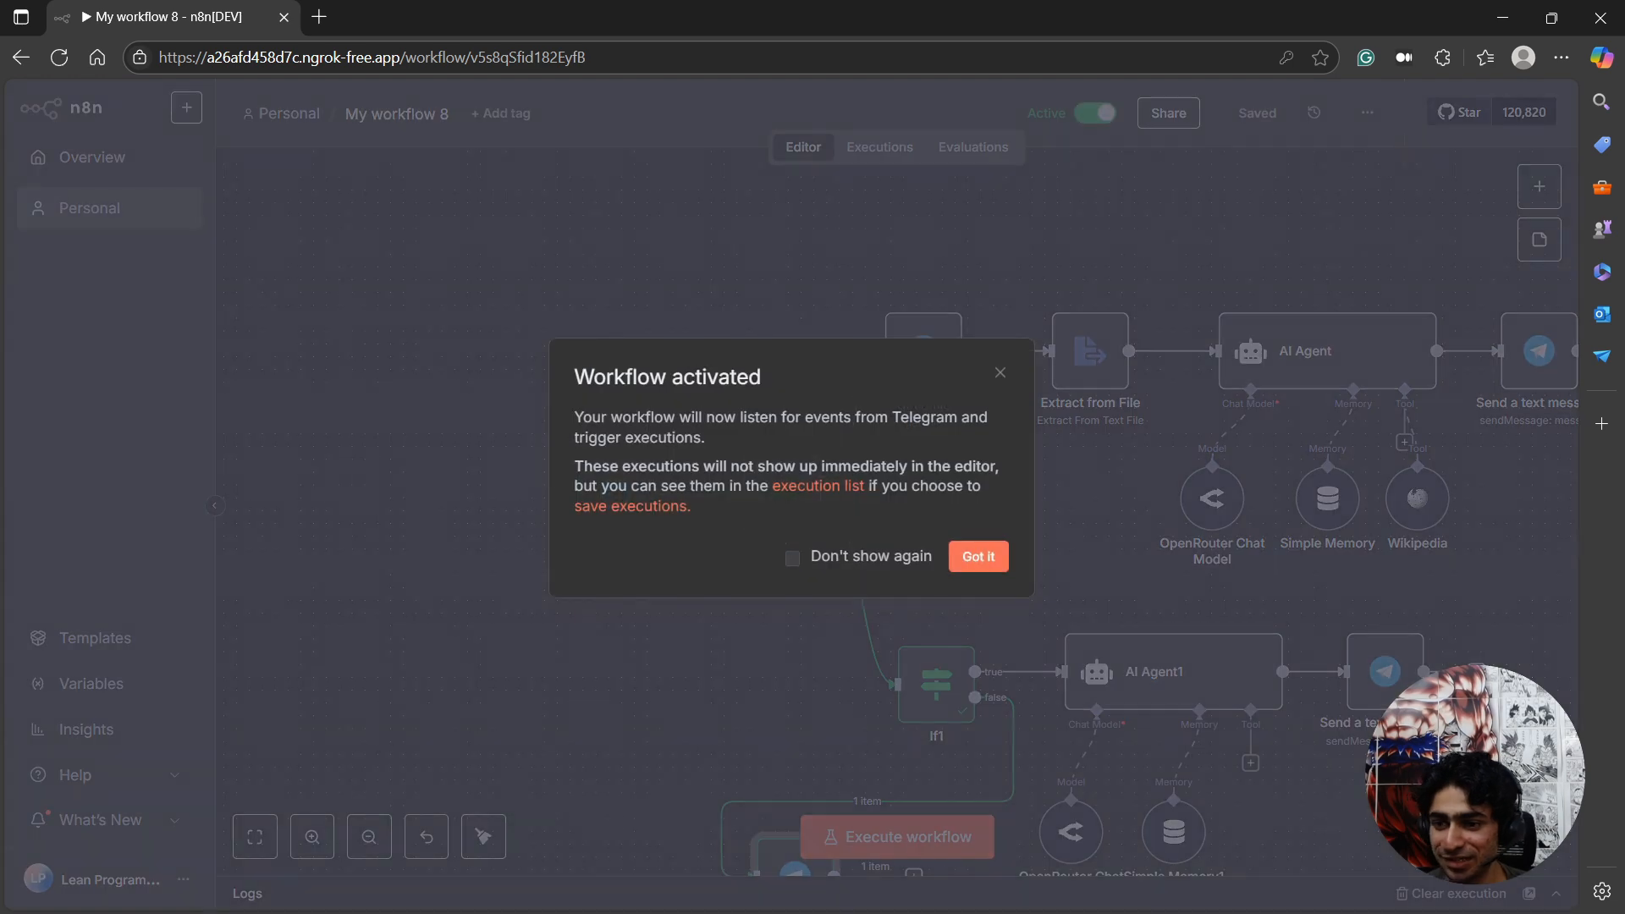
click(979, 556)
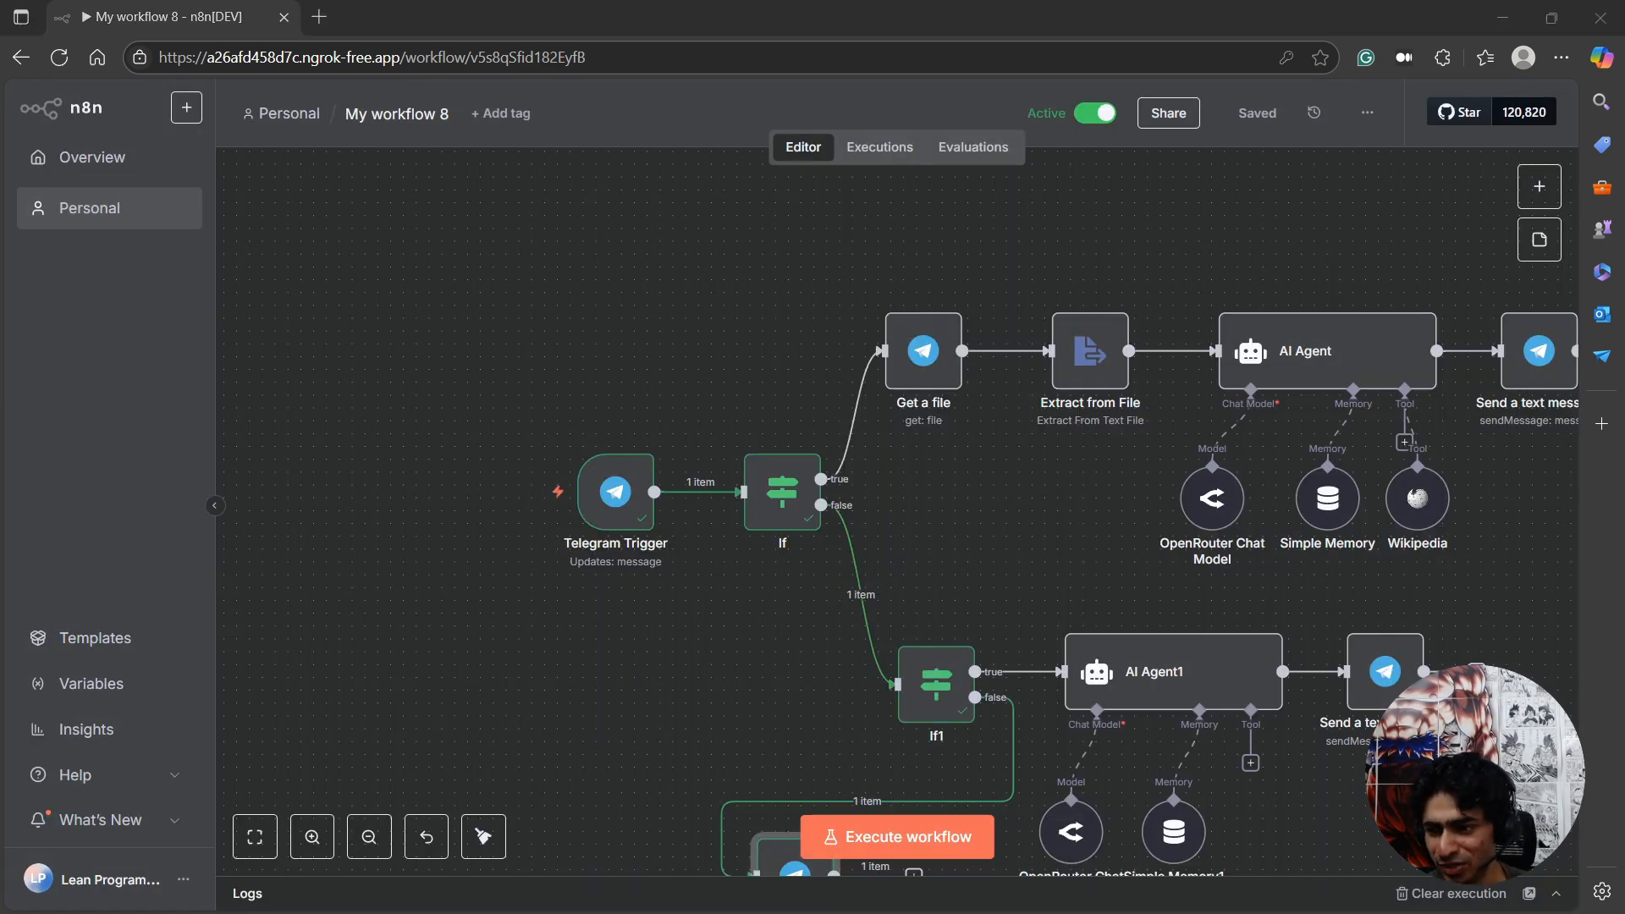
Switch to Telegram and send the Telegram.txt file from Downloads to LeanN8NSummarizerBot.
key(alt+Tab)
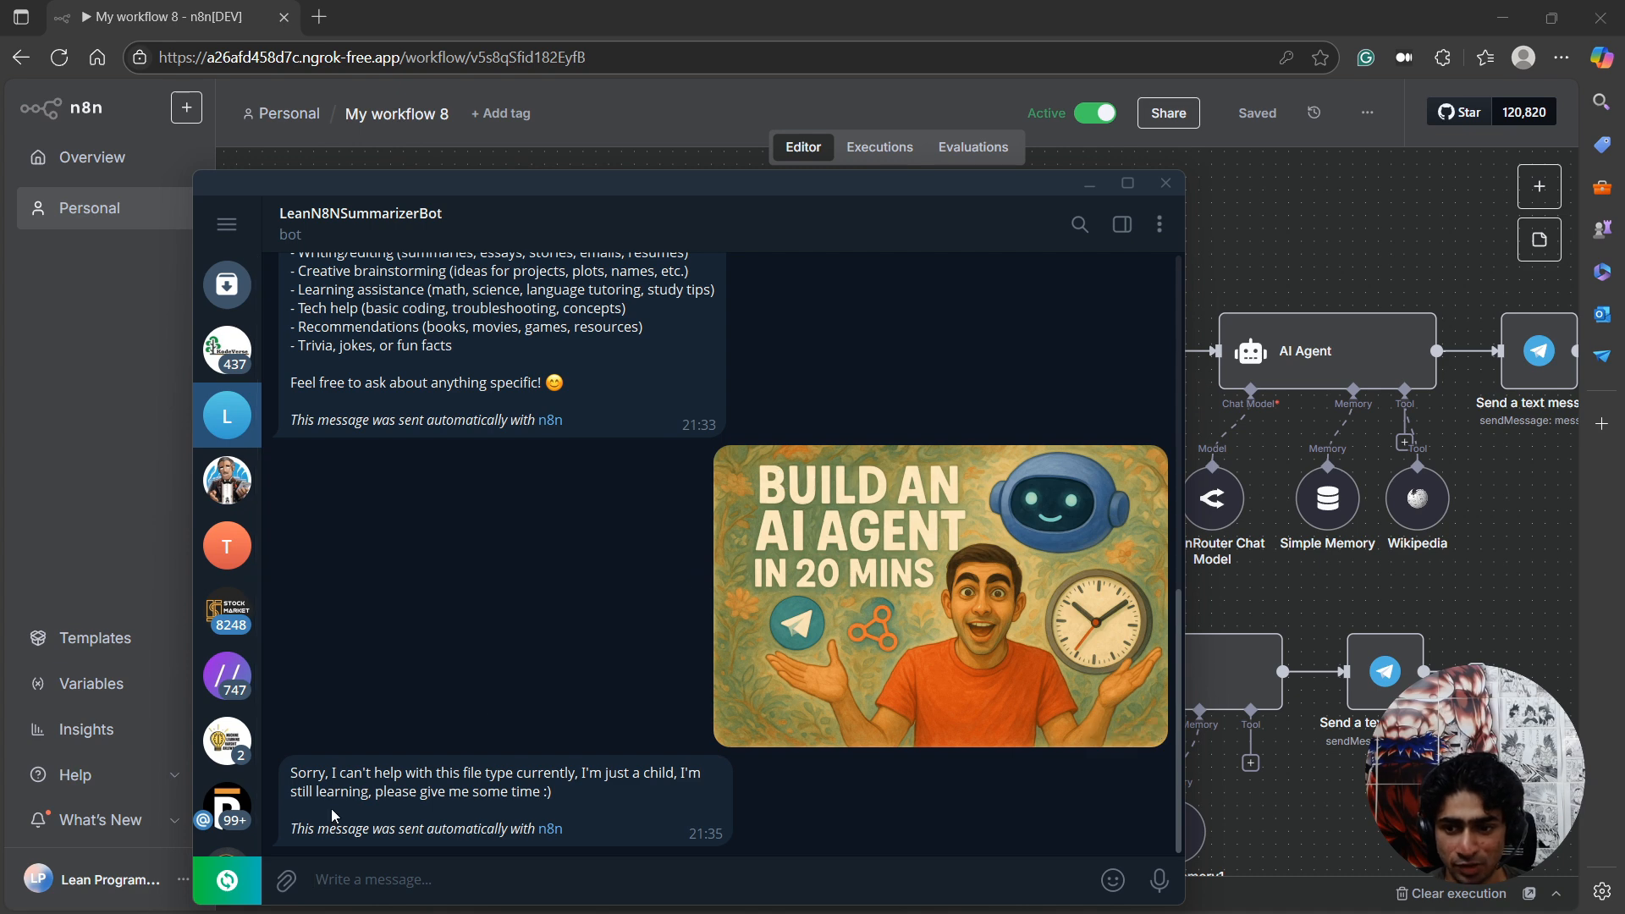
click(287, 880)
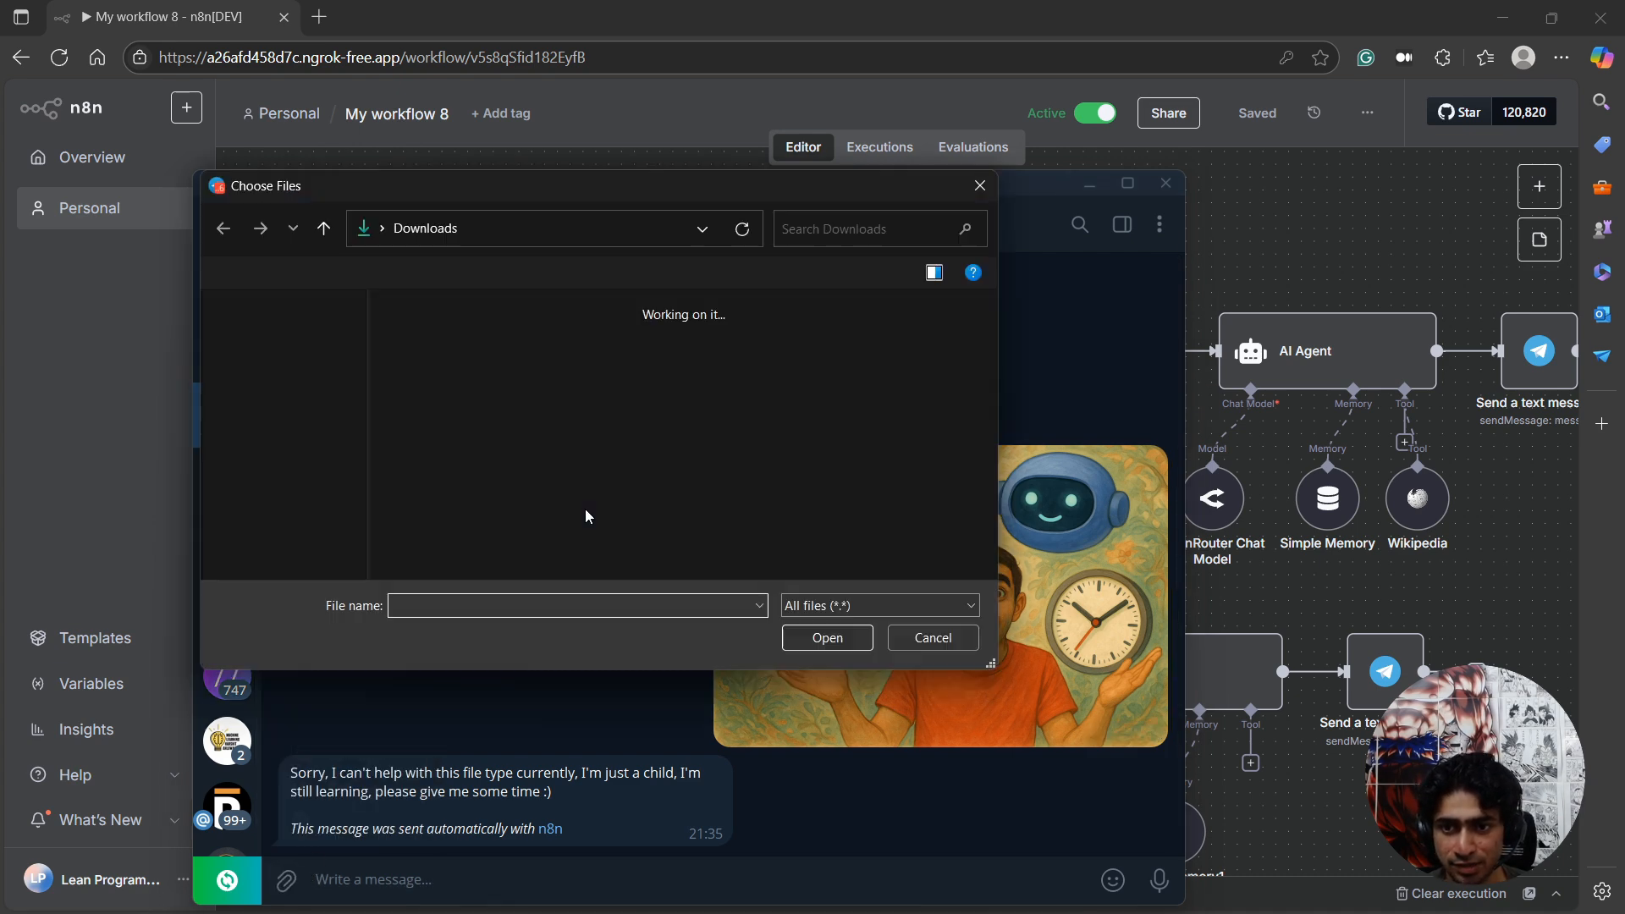
click(590, 435)
click(818, 637)
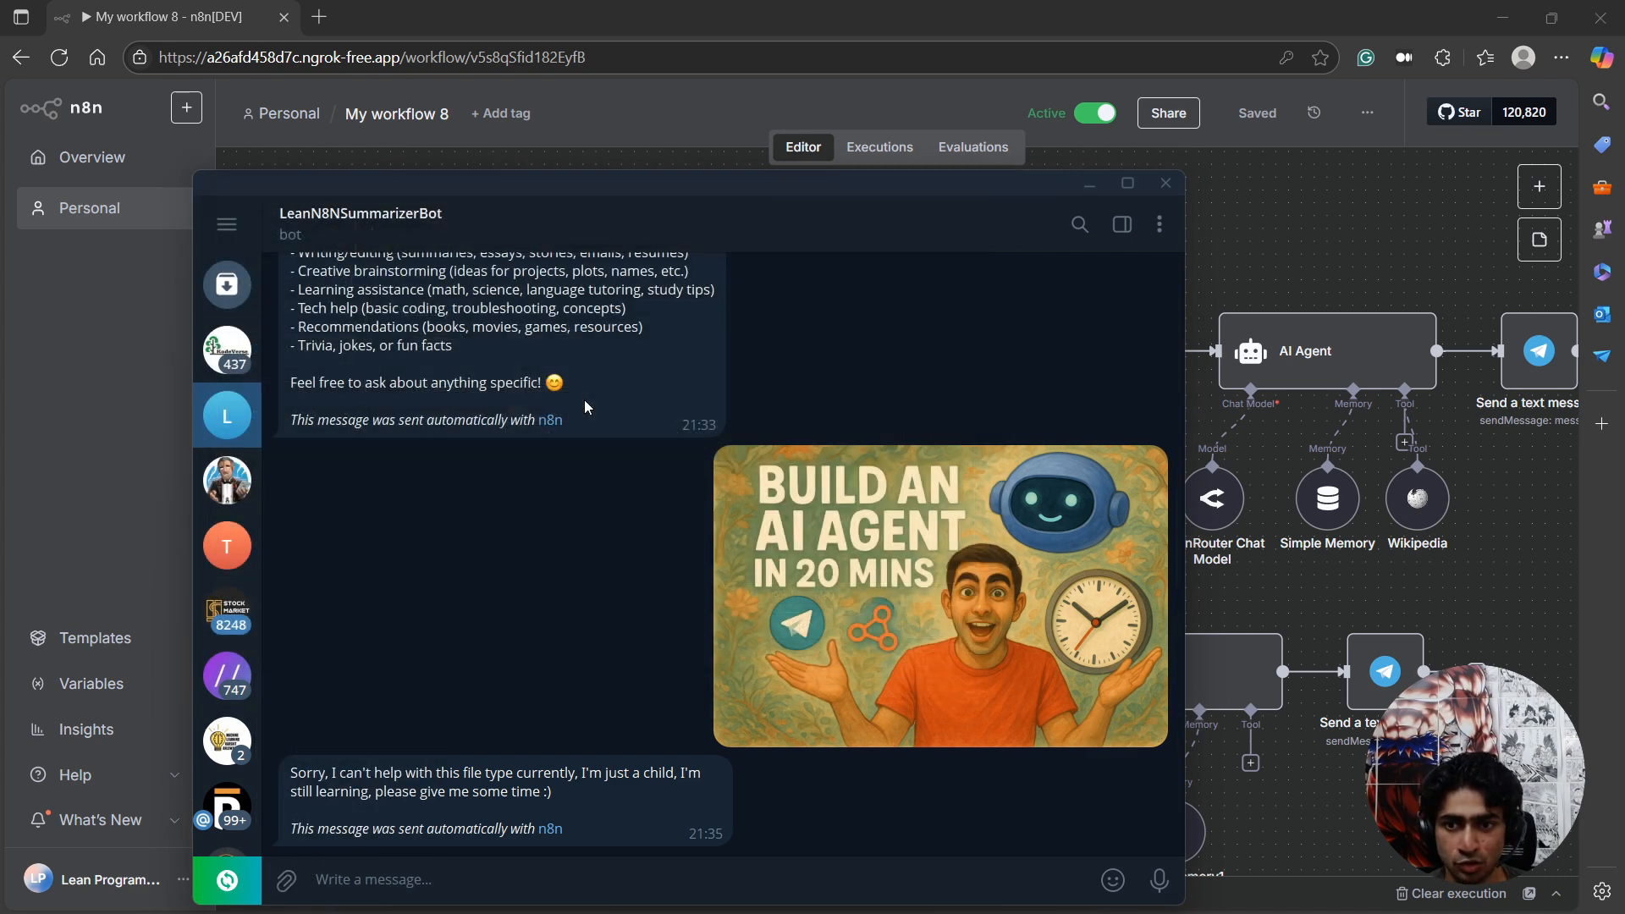
click(832, 639)
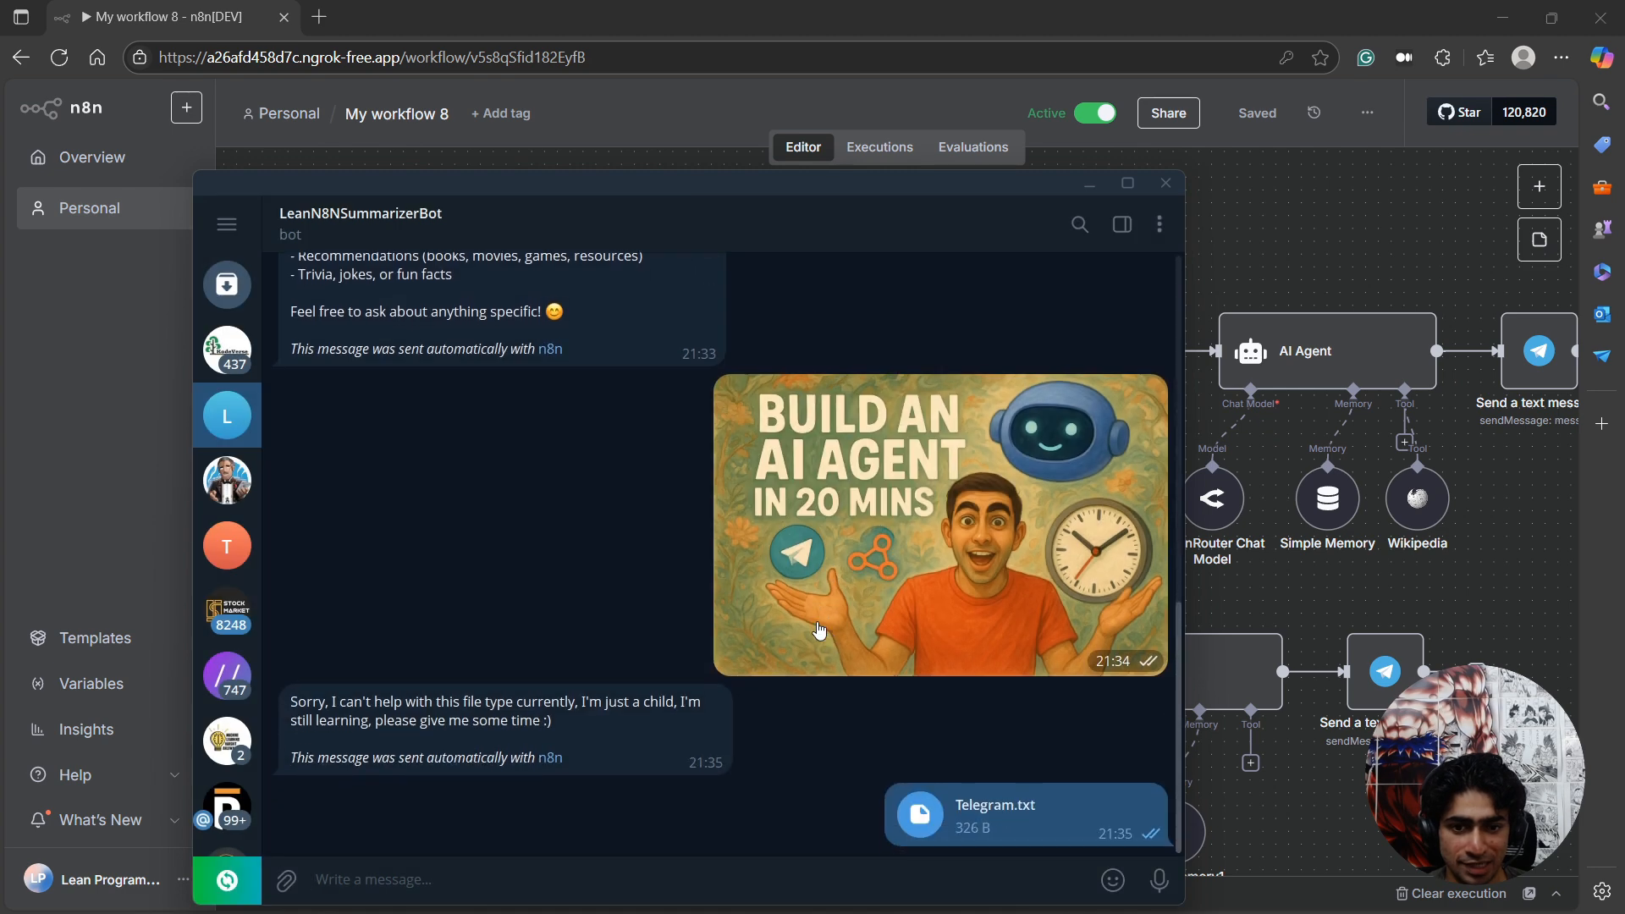
drag(853, 186, 944, 102)
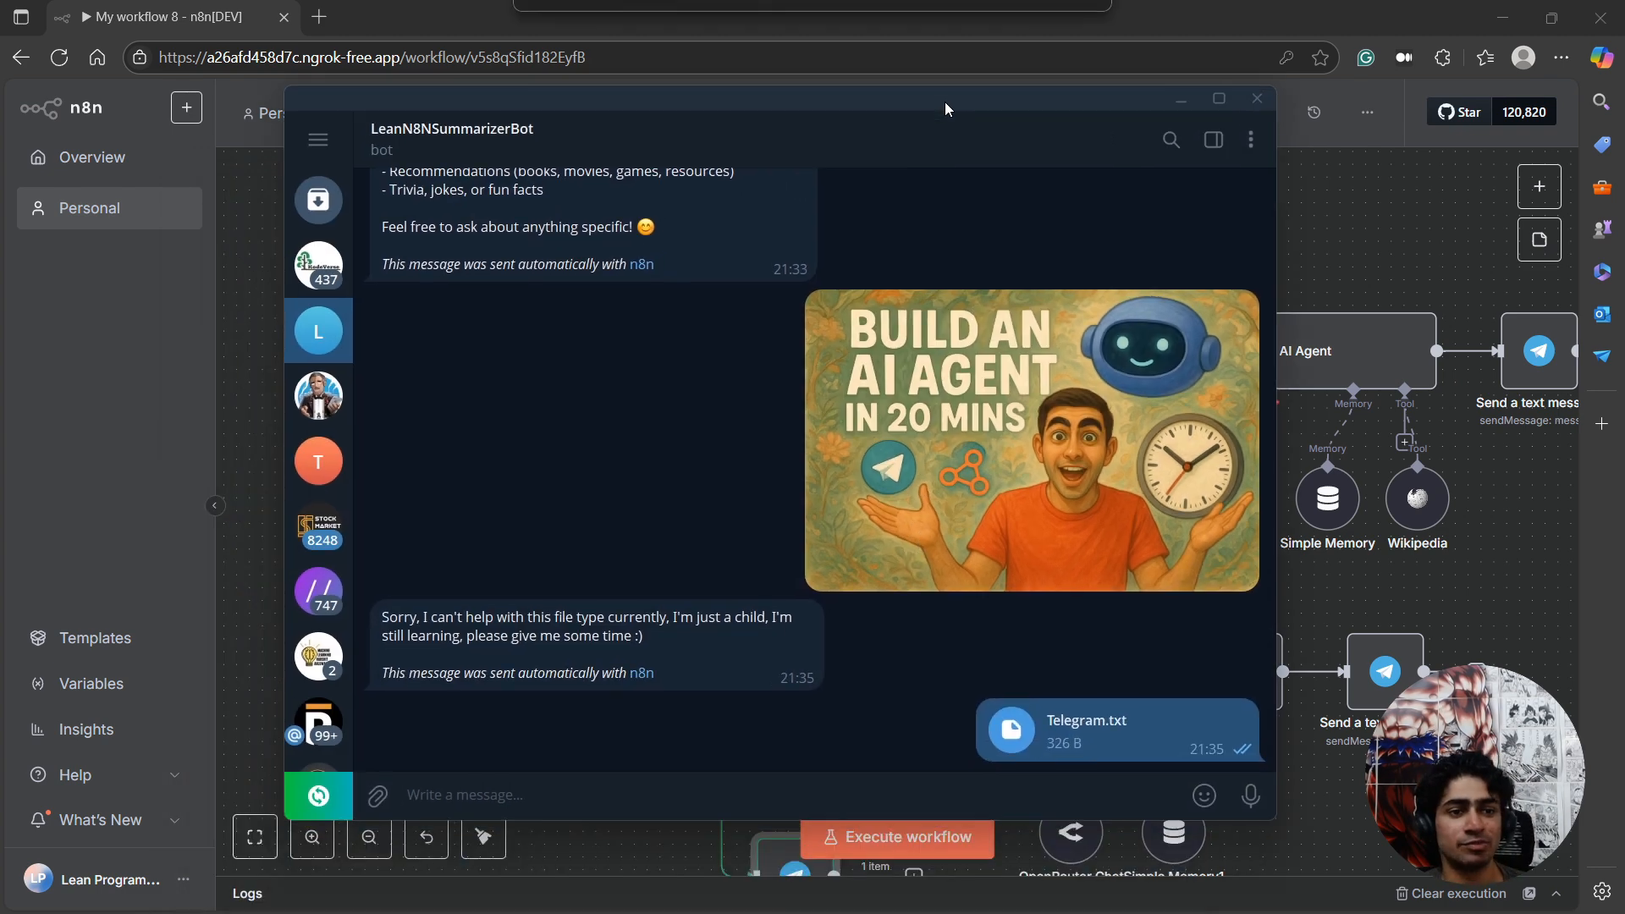